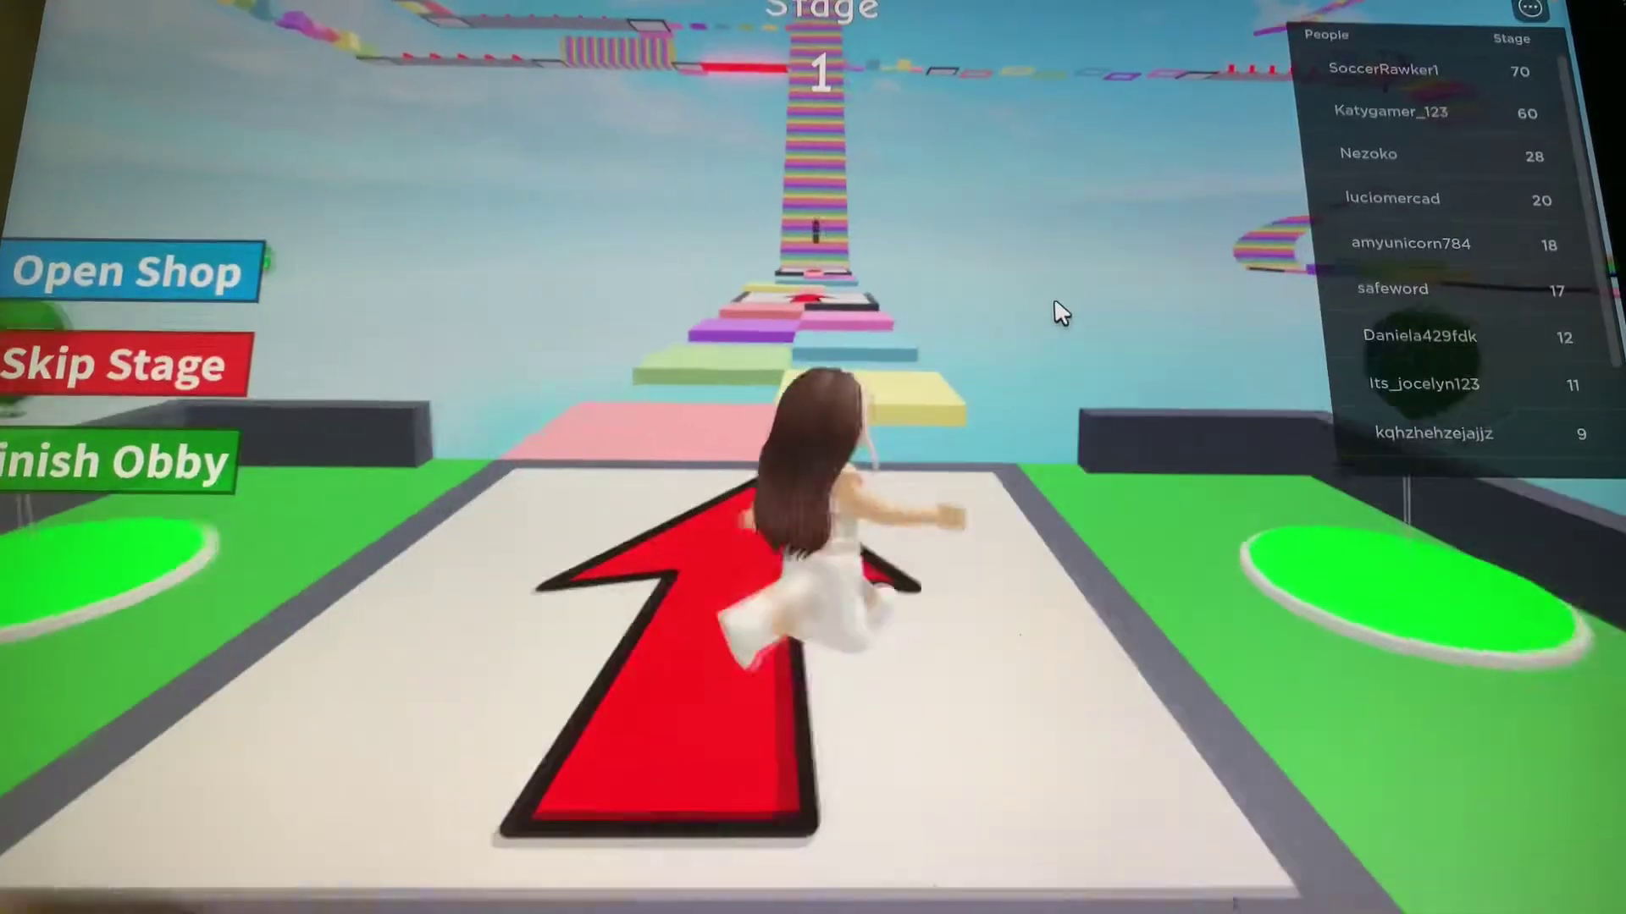
Walk around the Stage 1 start pads and decline the Double Jump purchase offer.
key(w)
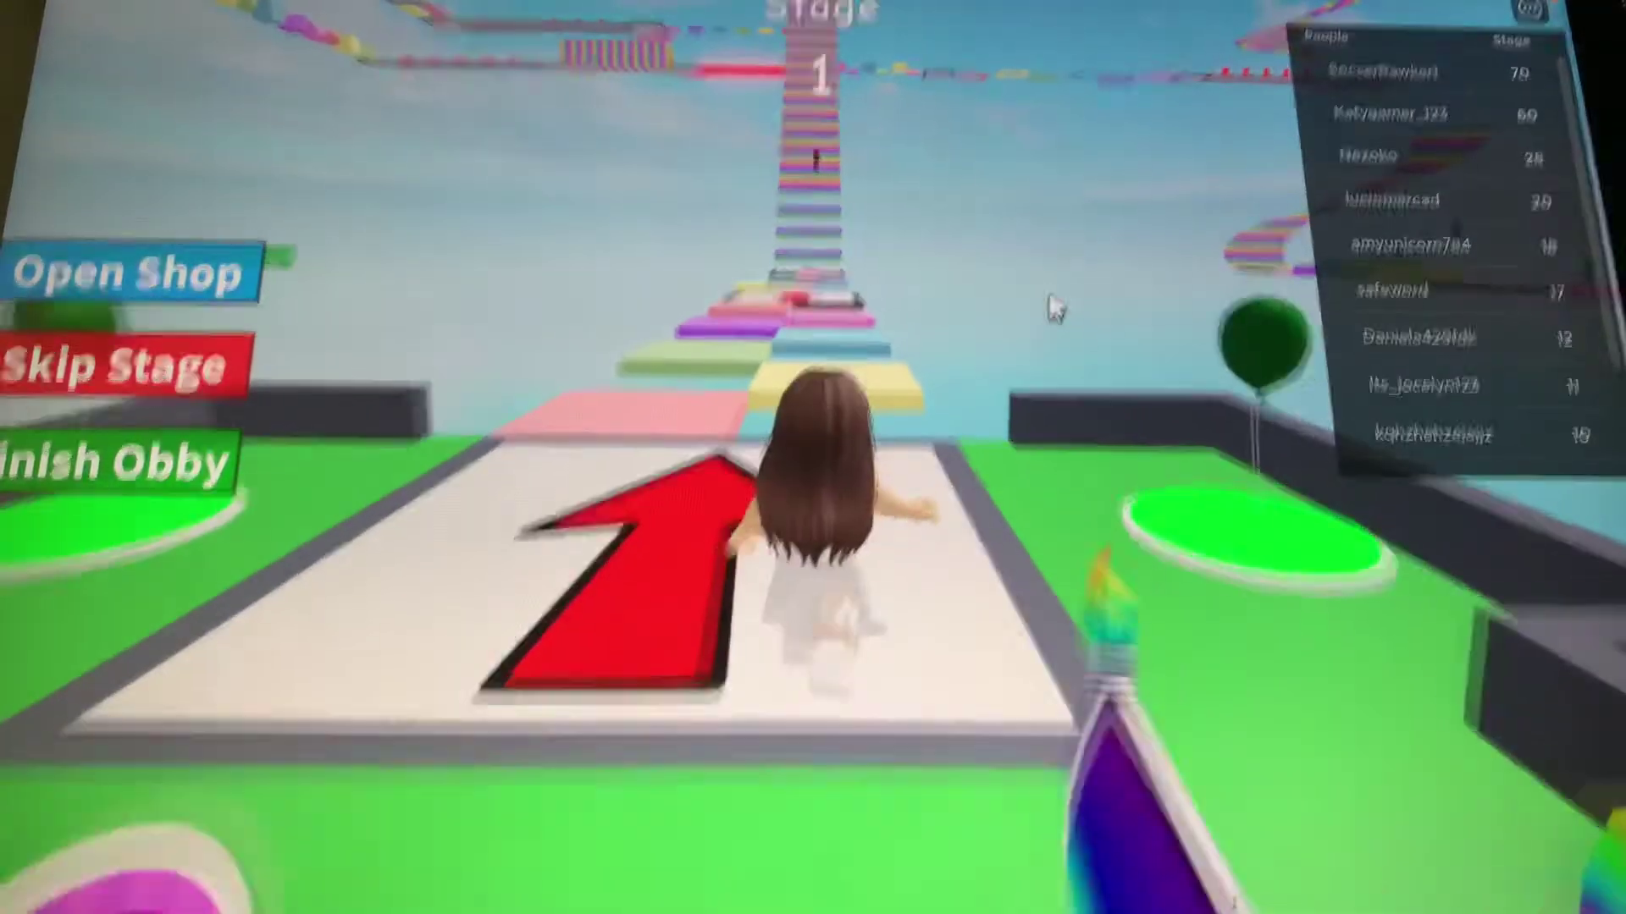
key(d)
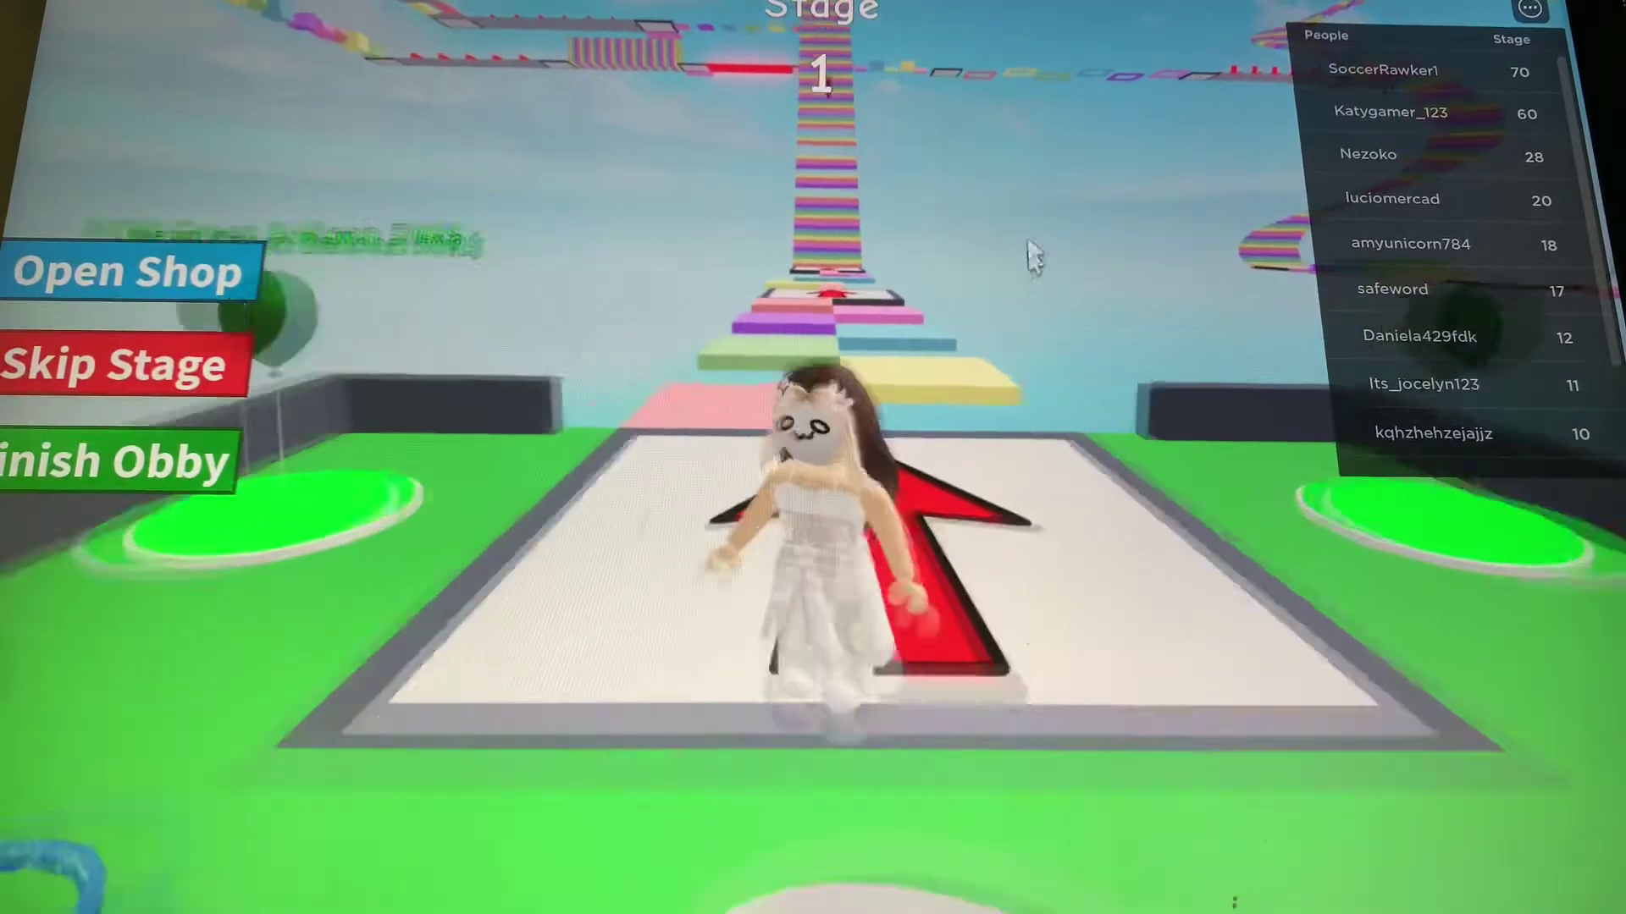
key(a)
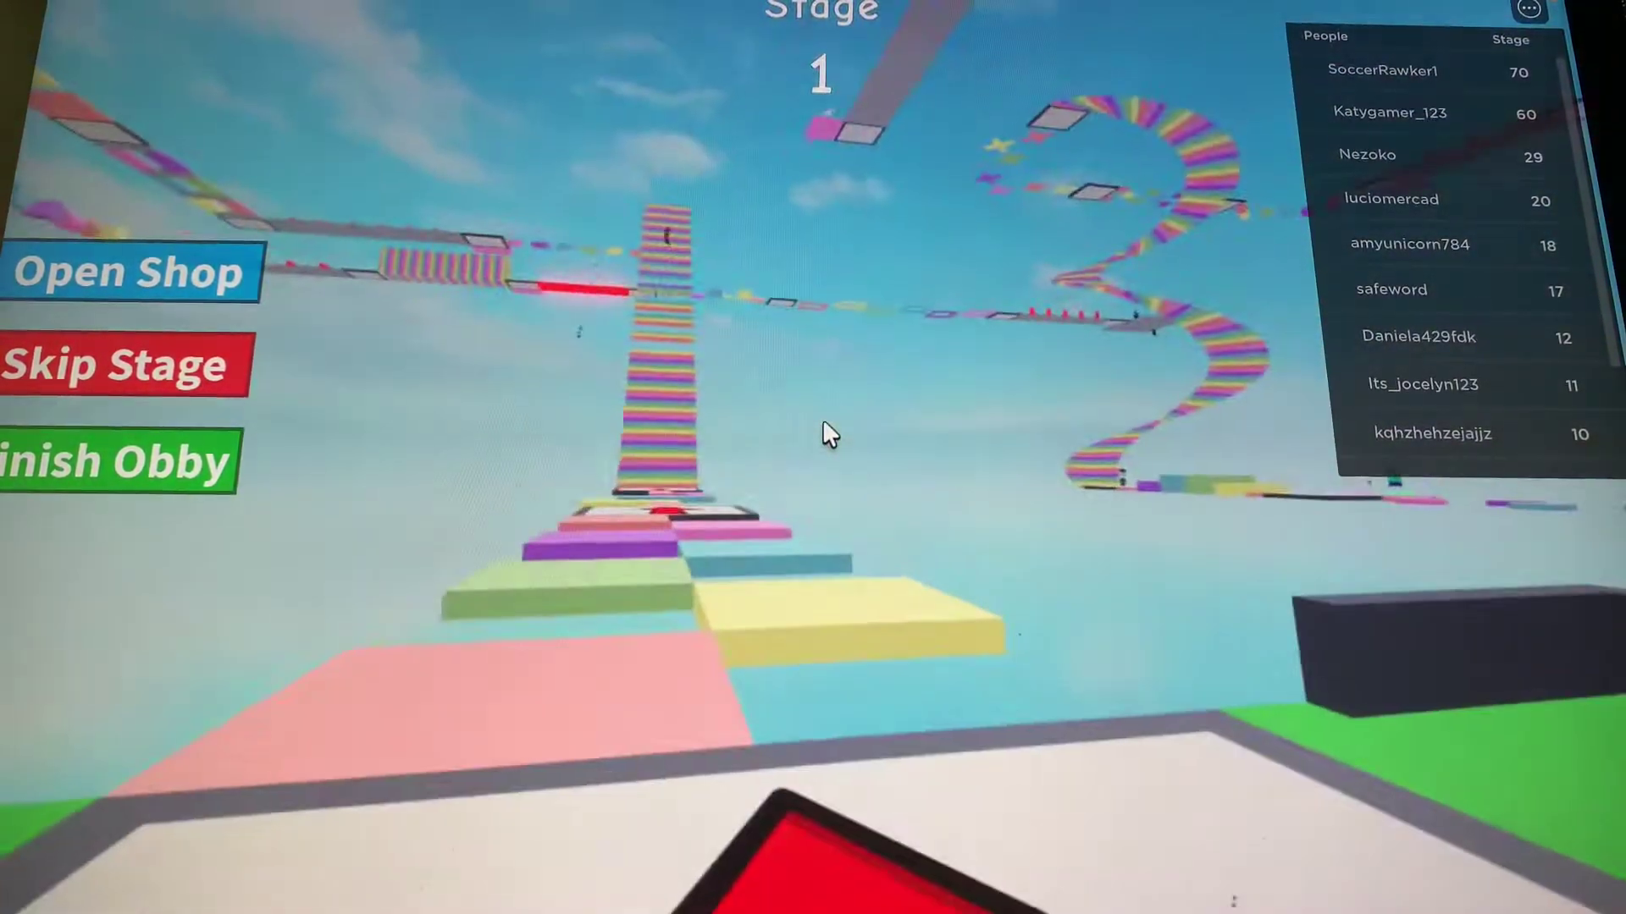
key(d)
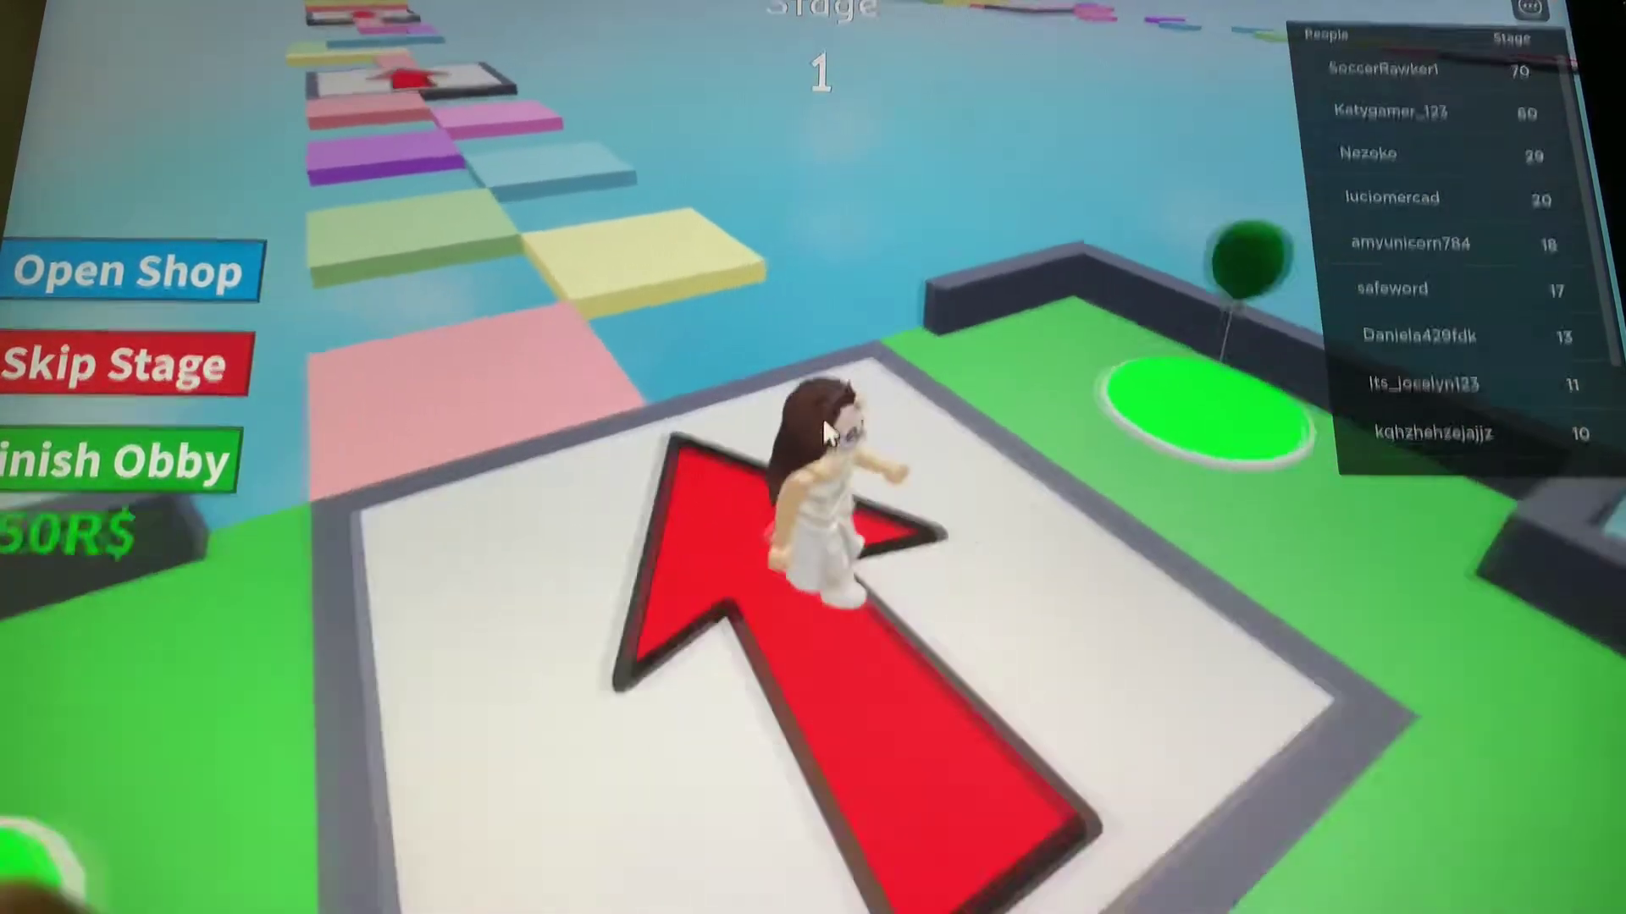
key(s)
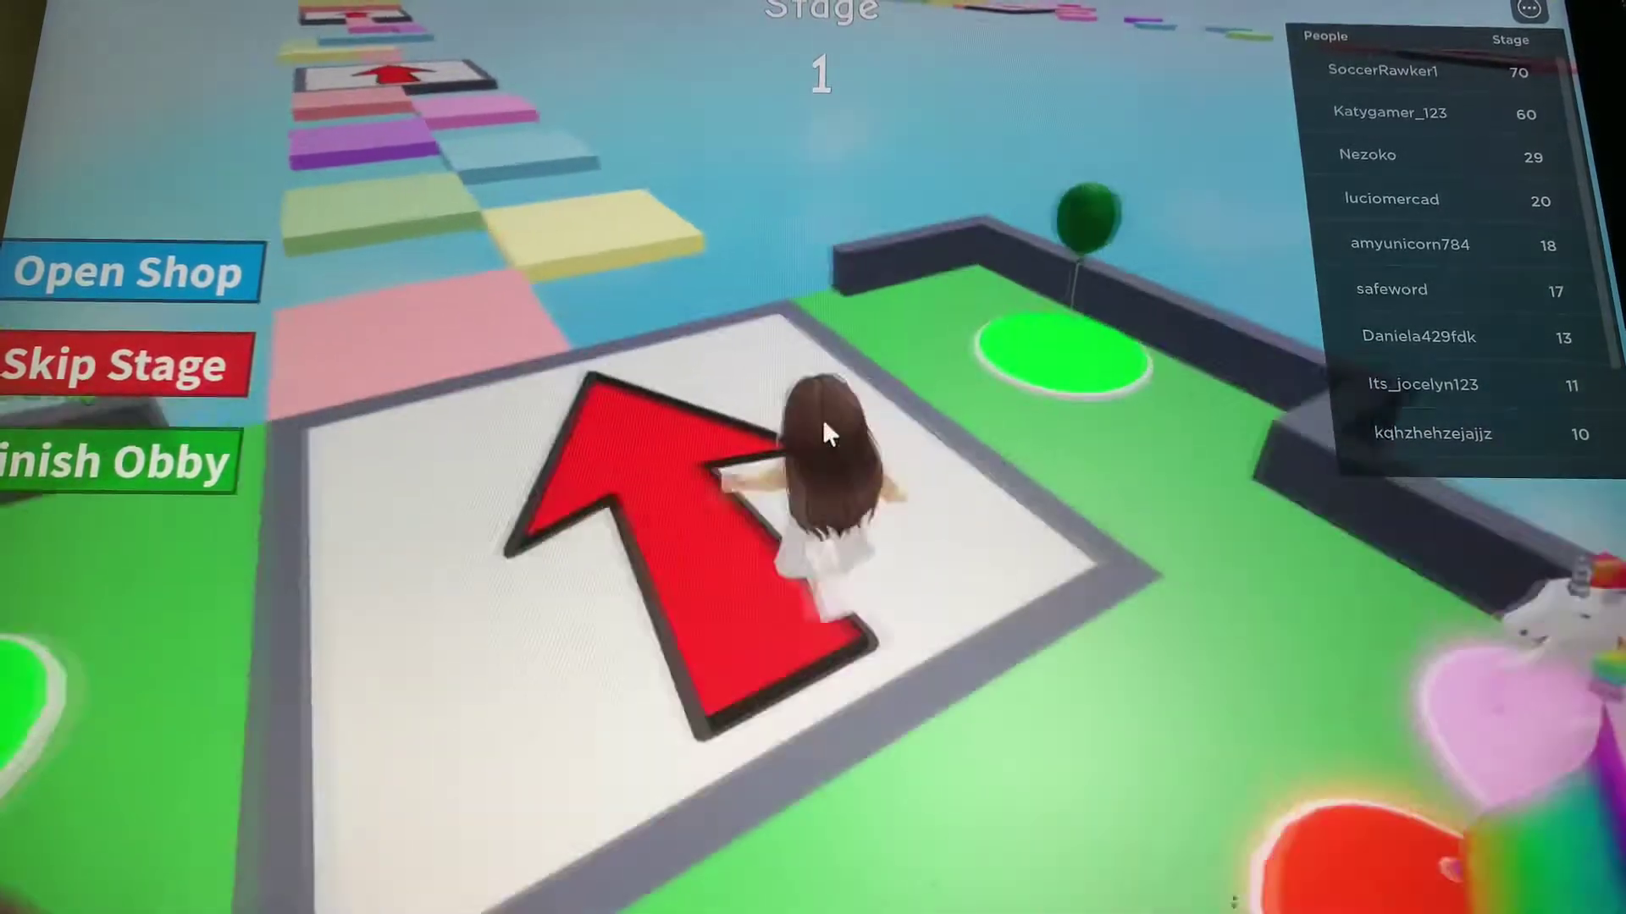
key(w)
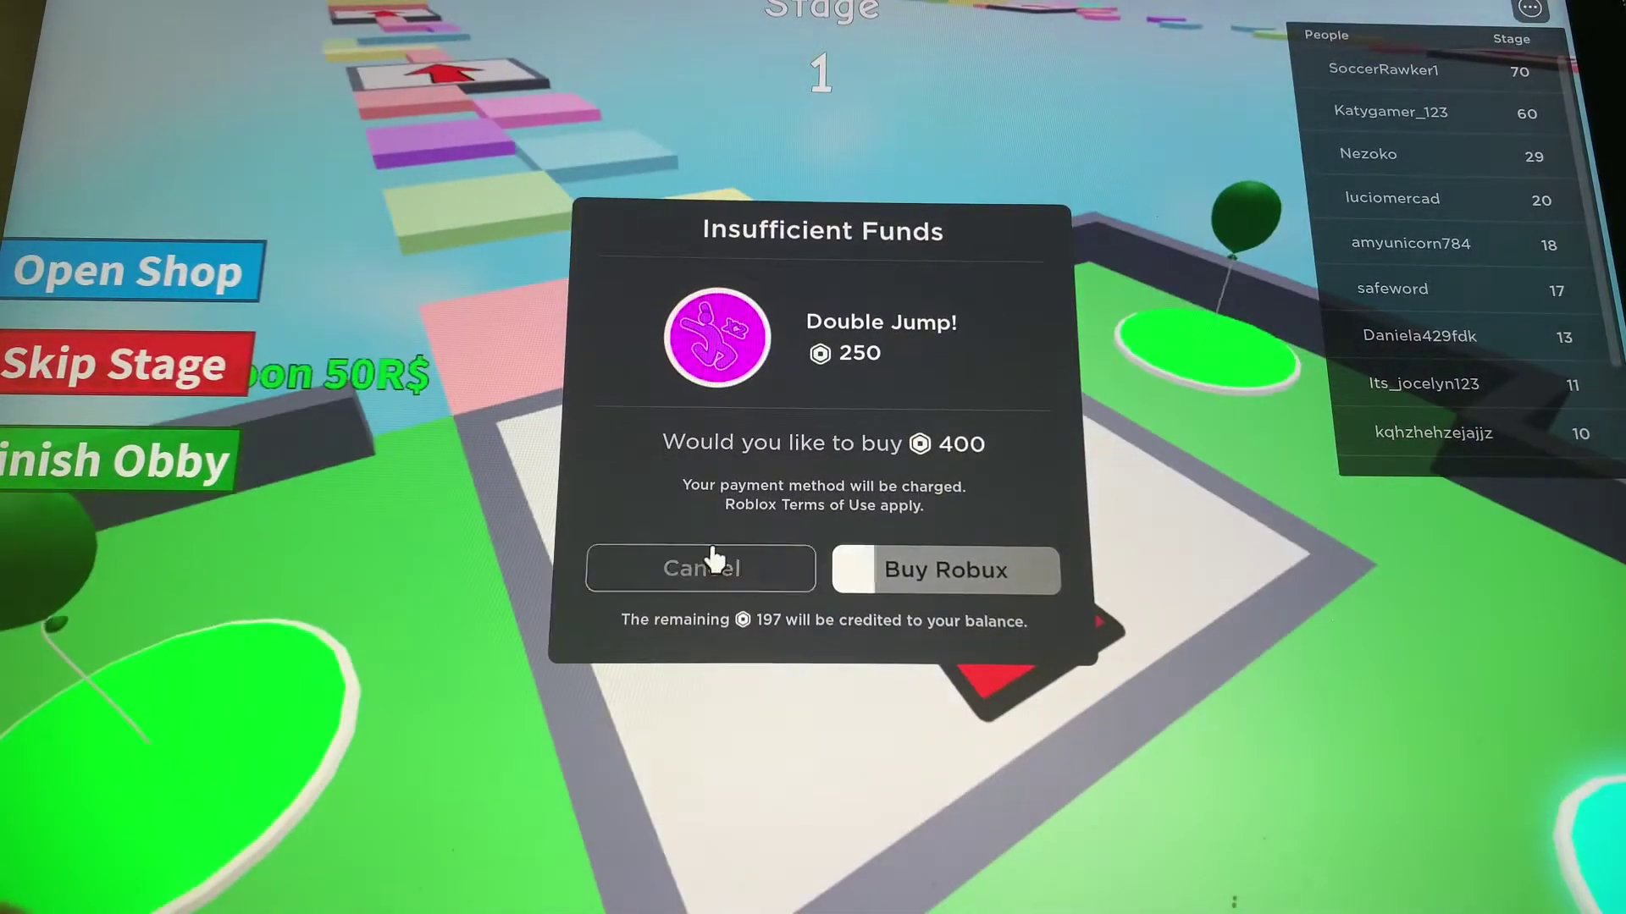
click(713, 560)
scroll(751, 508, up, 5)
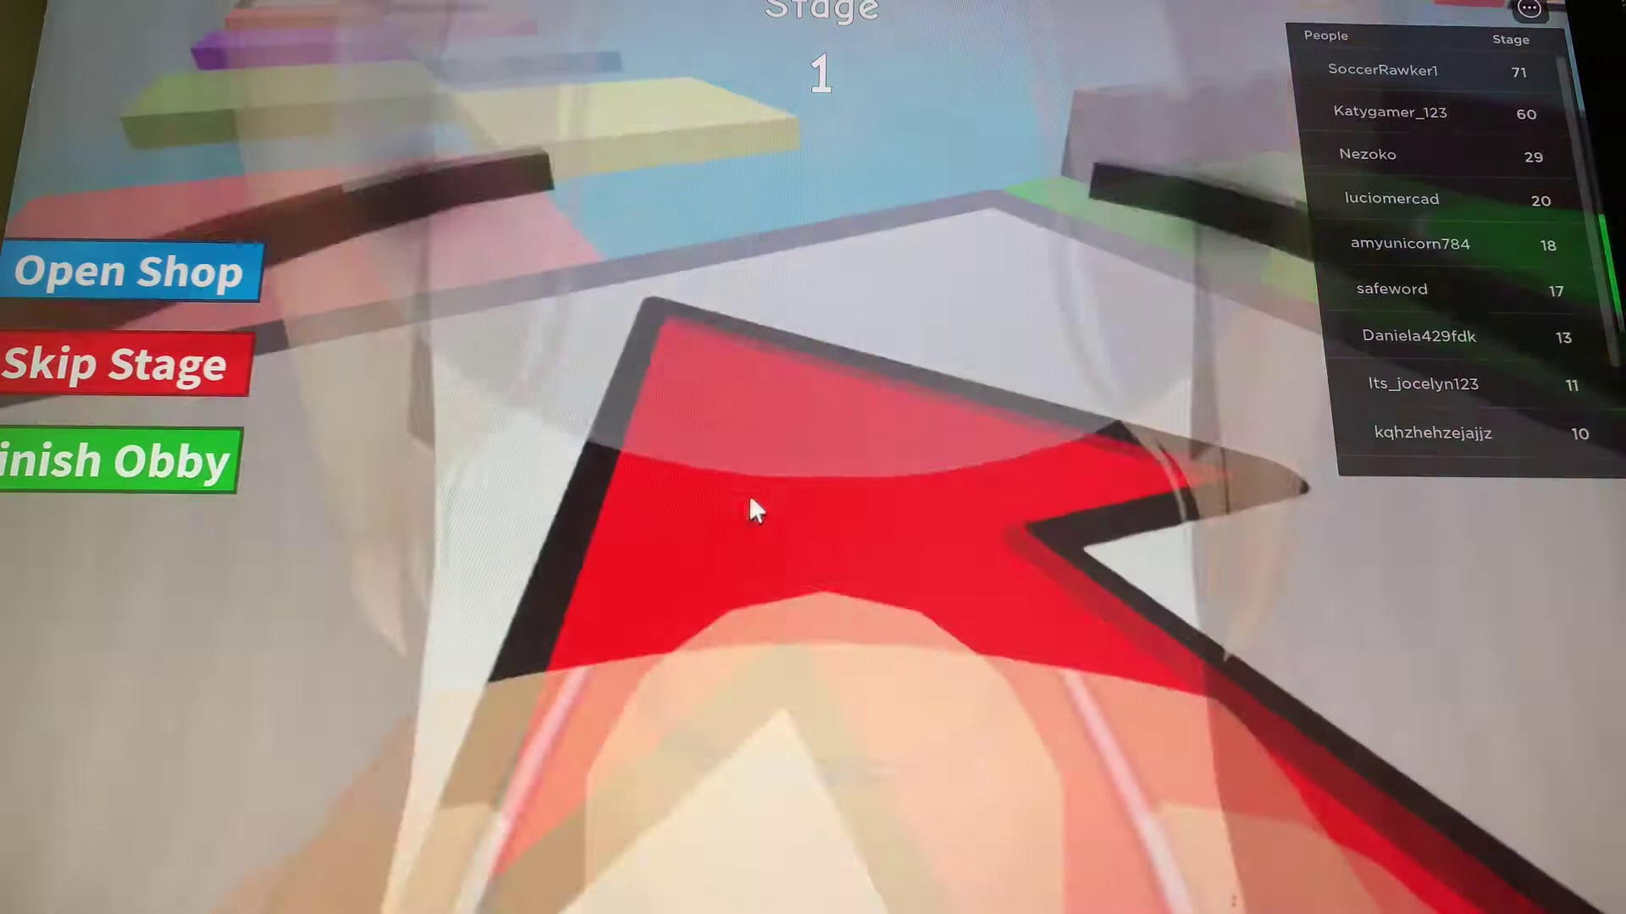
scroll(829, 432, down, 10)
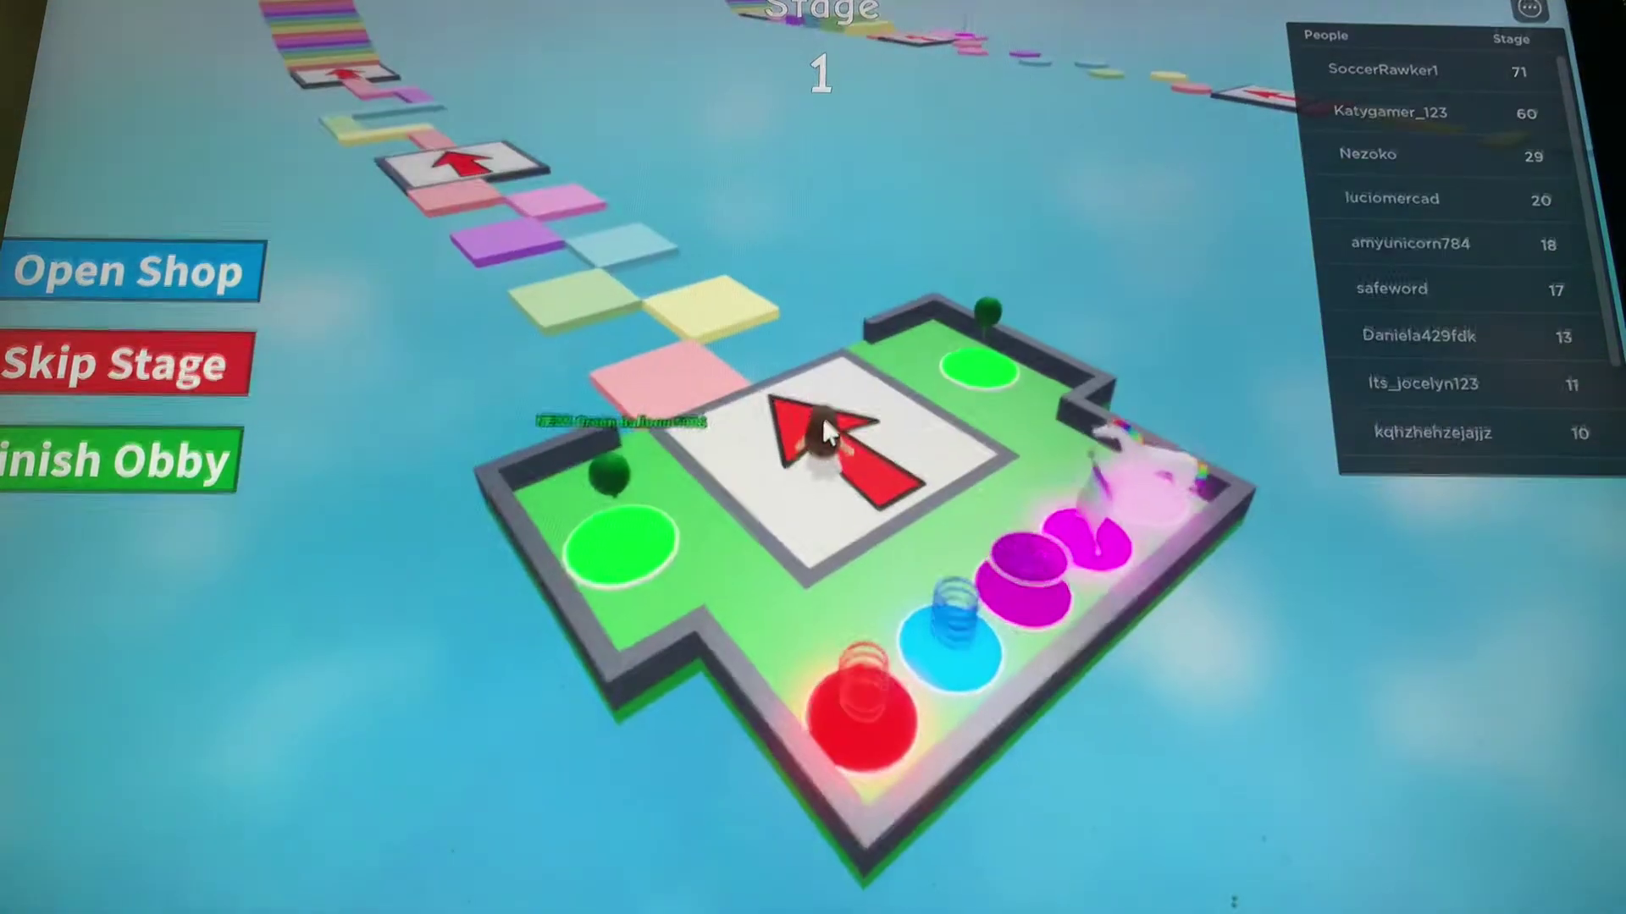
scroll(826, 431, up, 2)
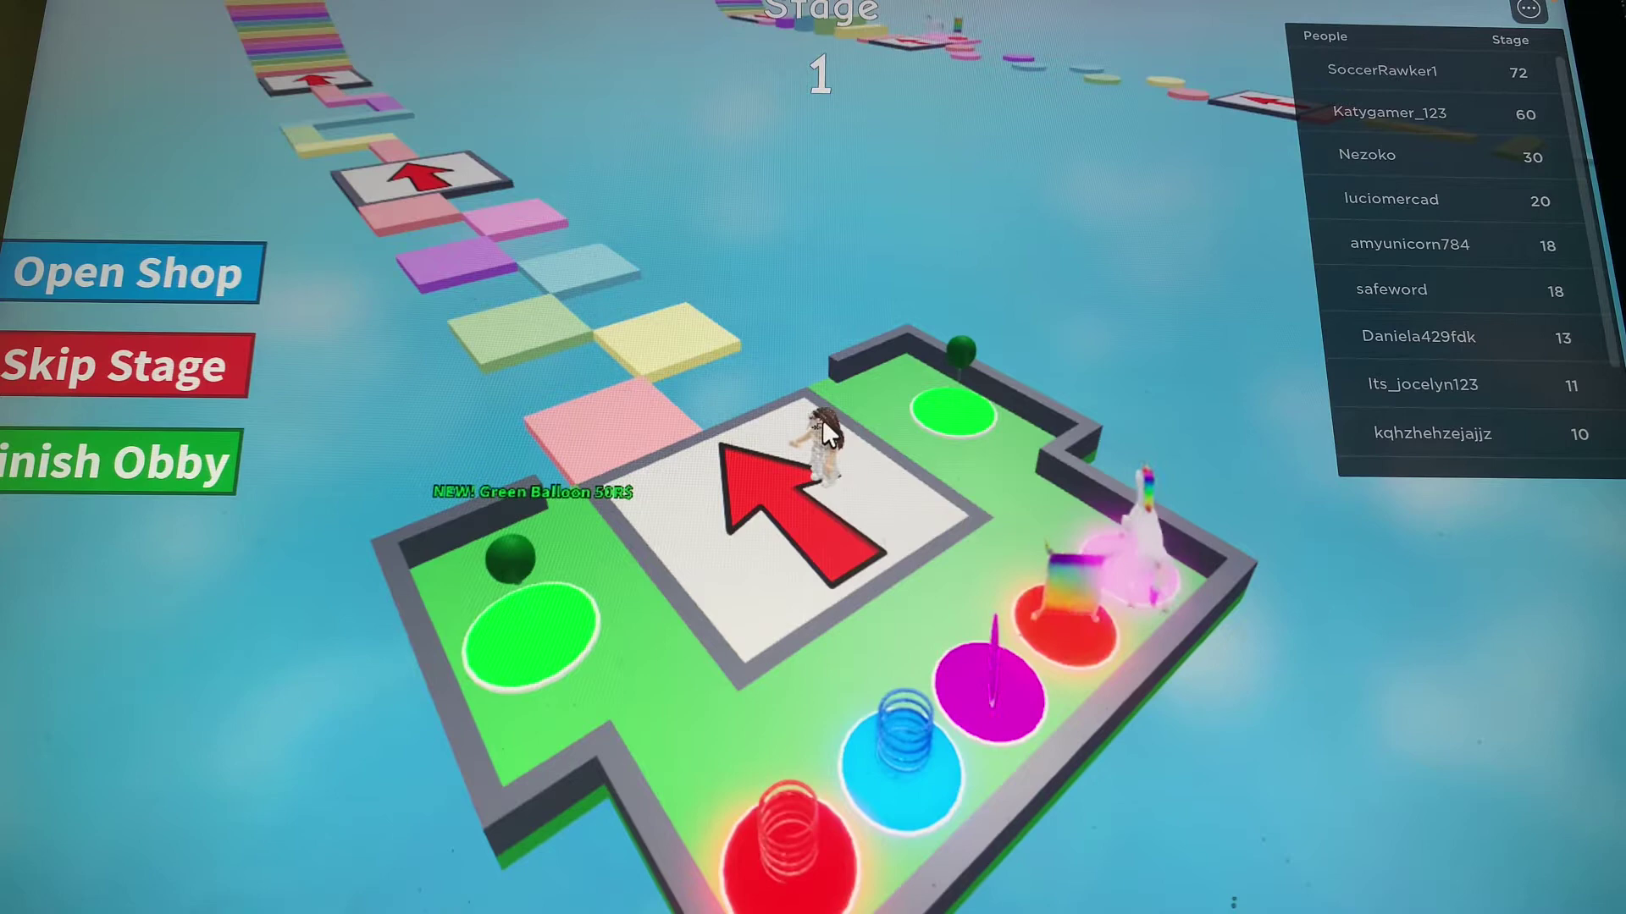
scroll(852, 433, up, 2)
scroll(838, 432, up, 2)
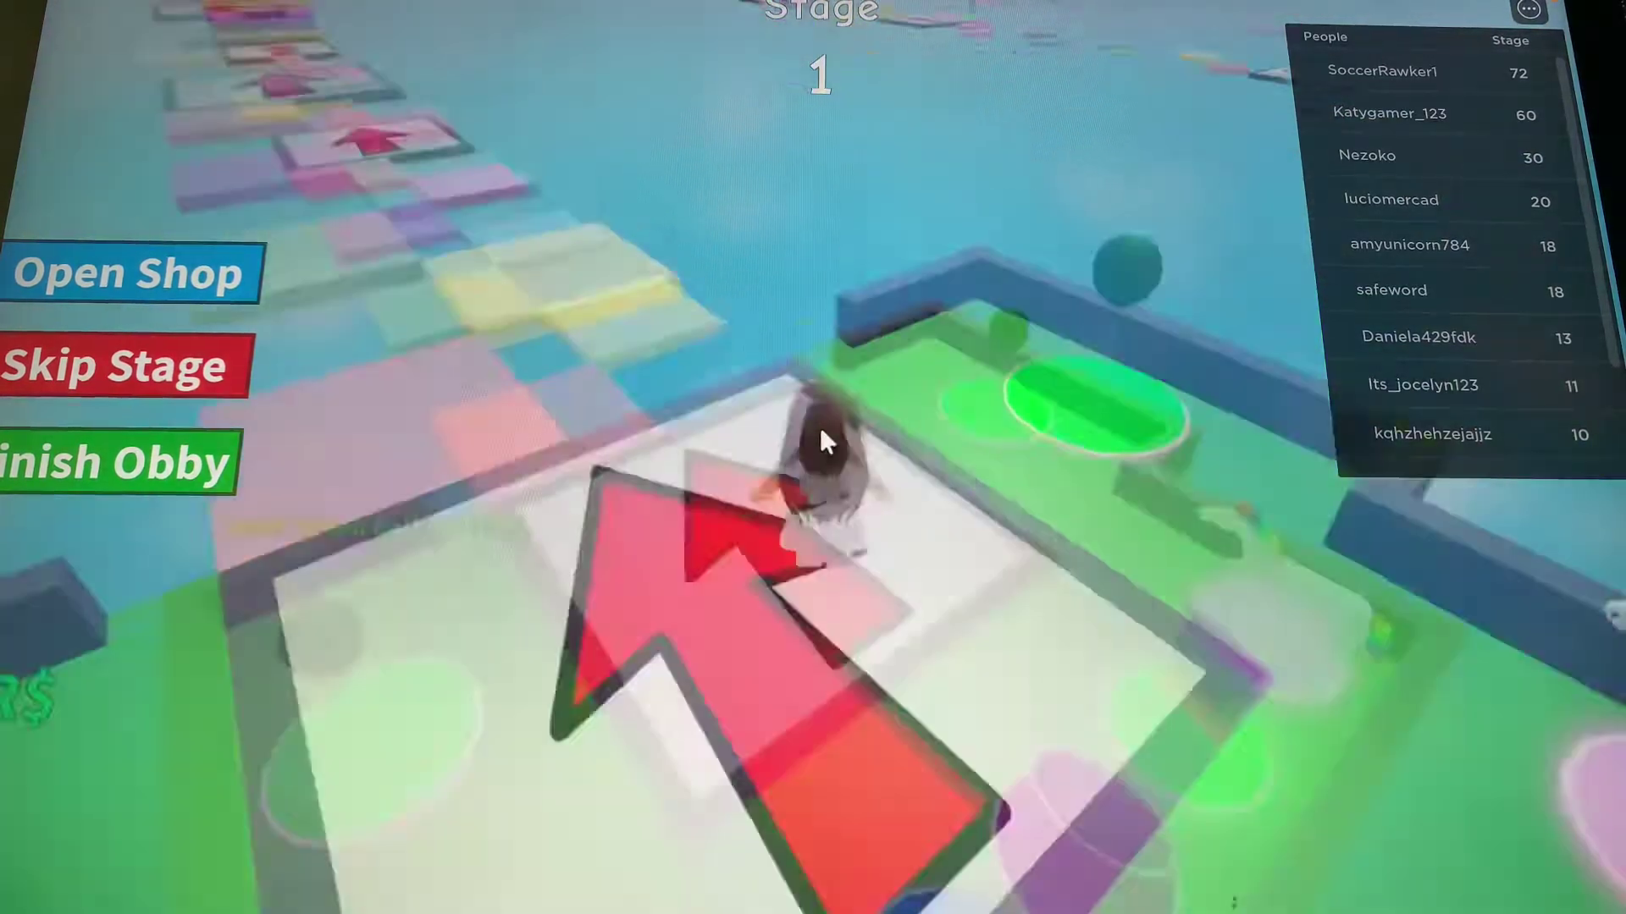
scroll(826, 435, up, 2)
scroll(826, 434, down, 2)
scroll(826, 435, up, 2)
scroll(826, 434, down, 5)
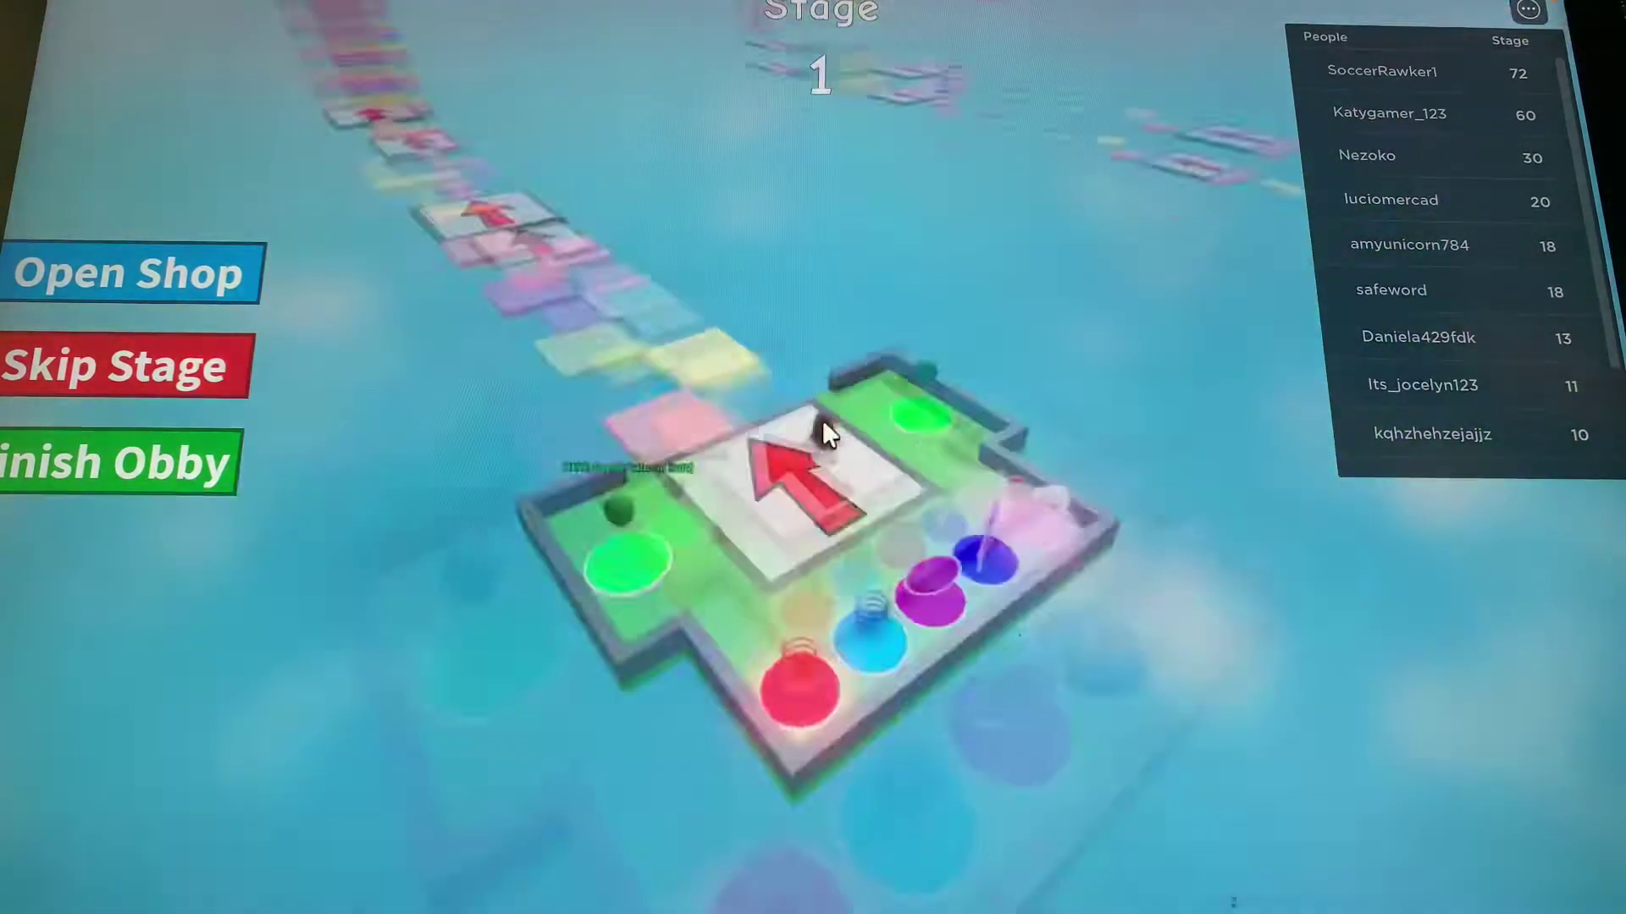
scroll(826, 434, up, 5)
scroll(826, 435, up, 3)
scroll(826, 435, down, 5)
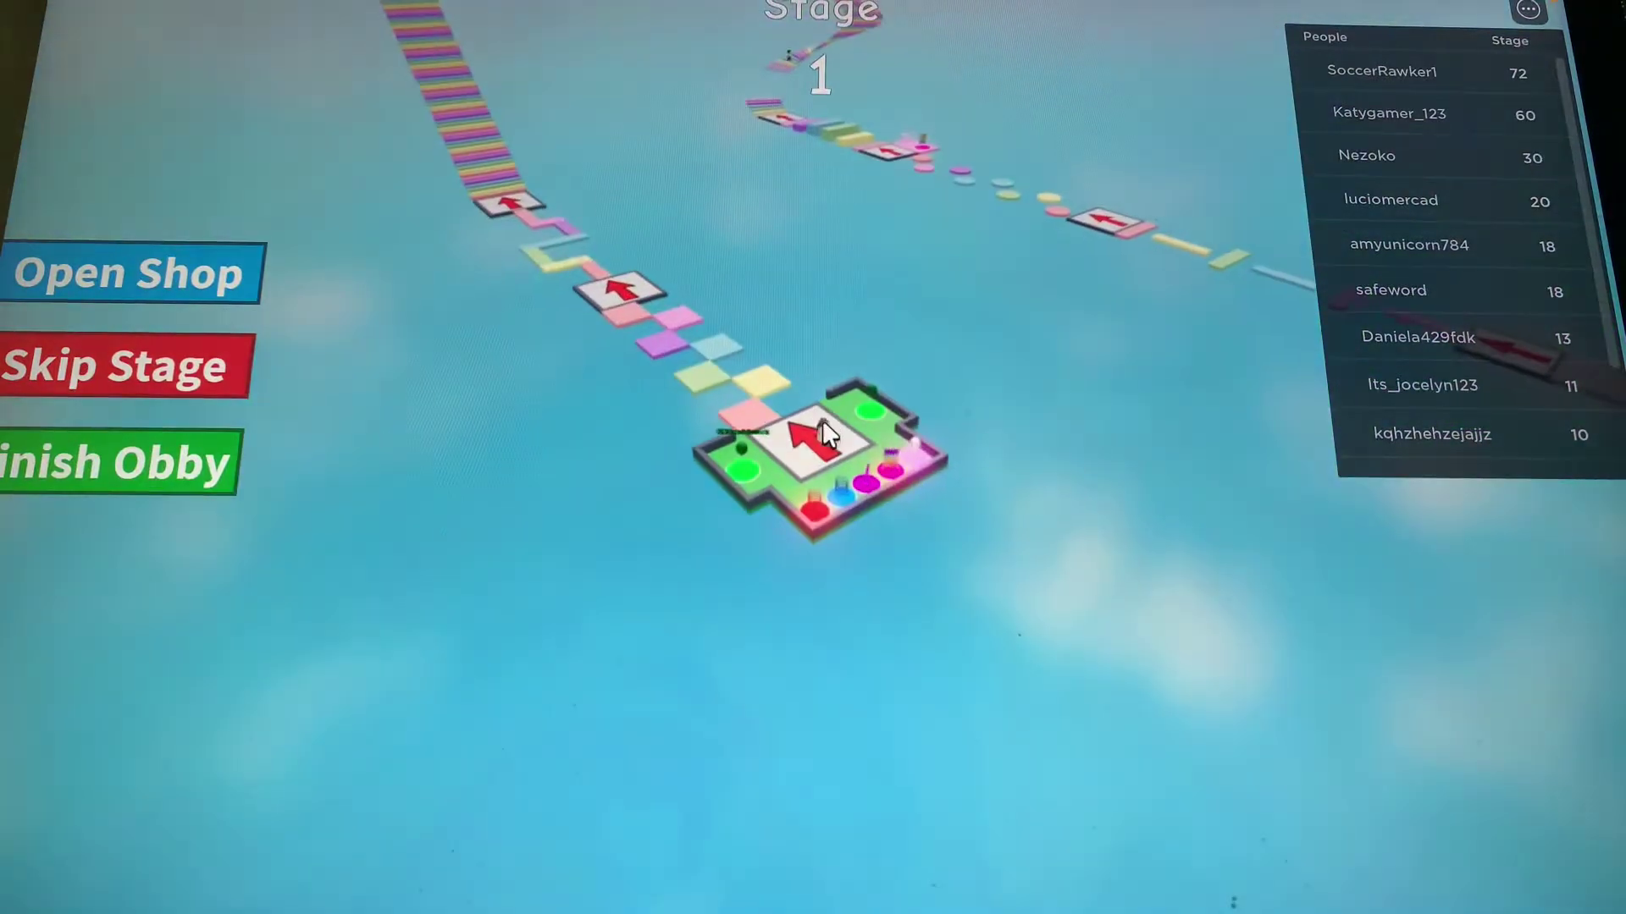
scroll(826, 436, up, 5)
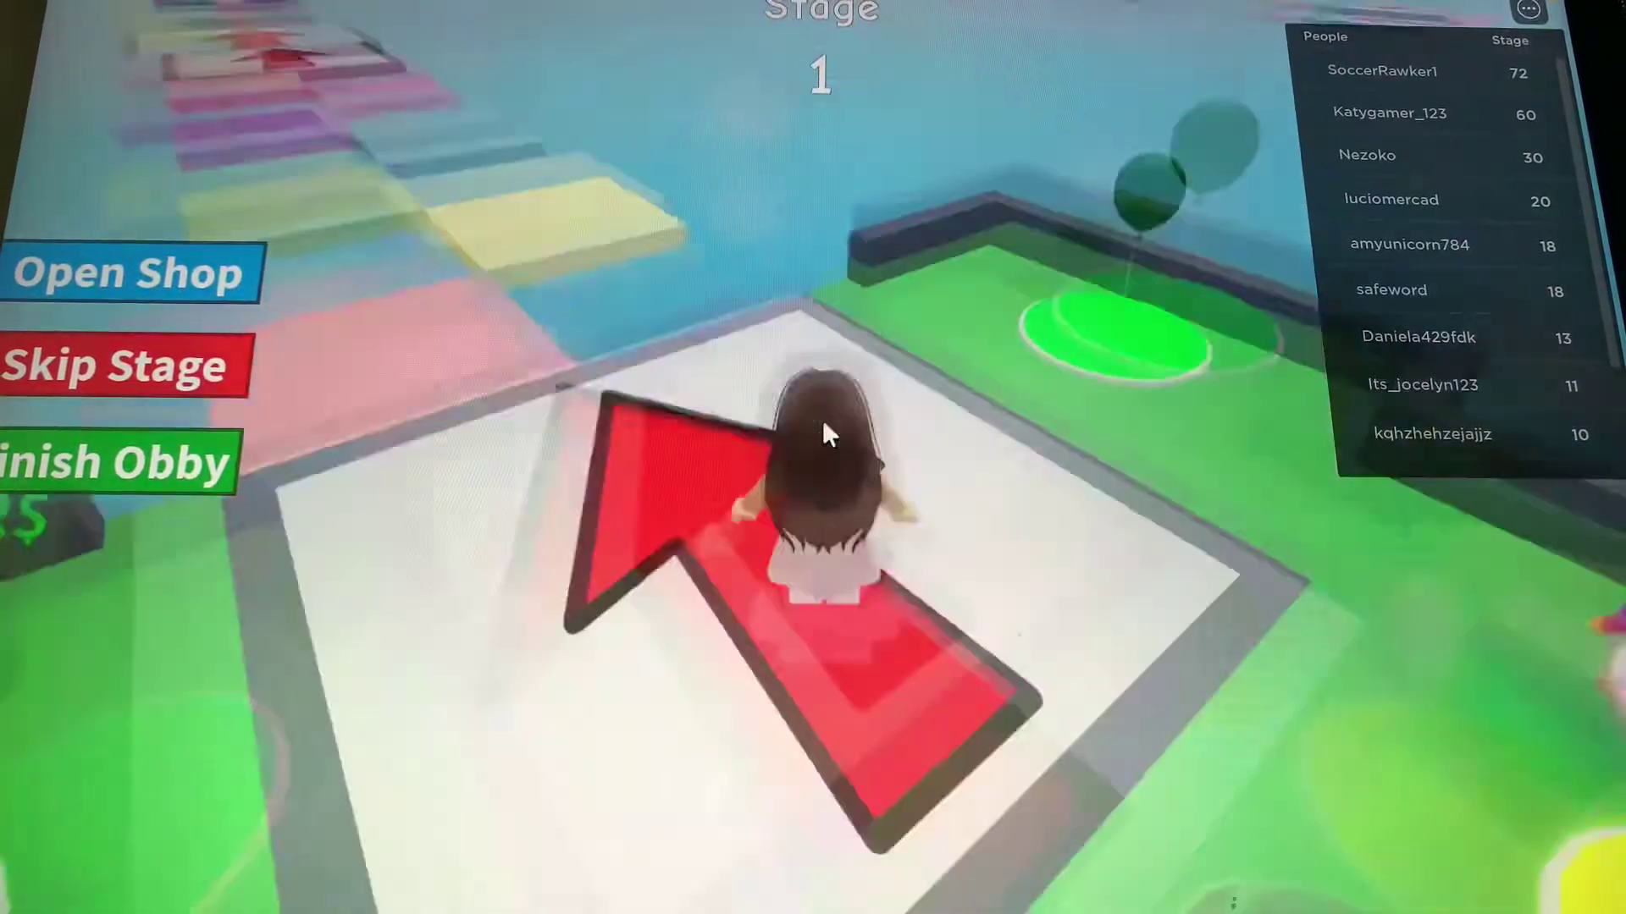
scroll(826, 435, down, 5)
scroll(827, 435, up, 3)
scroll(825, 435, down, 2)
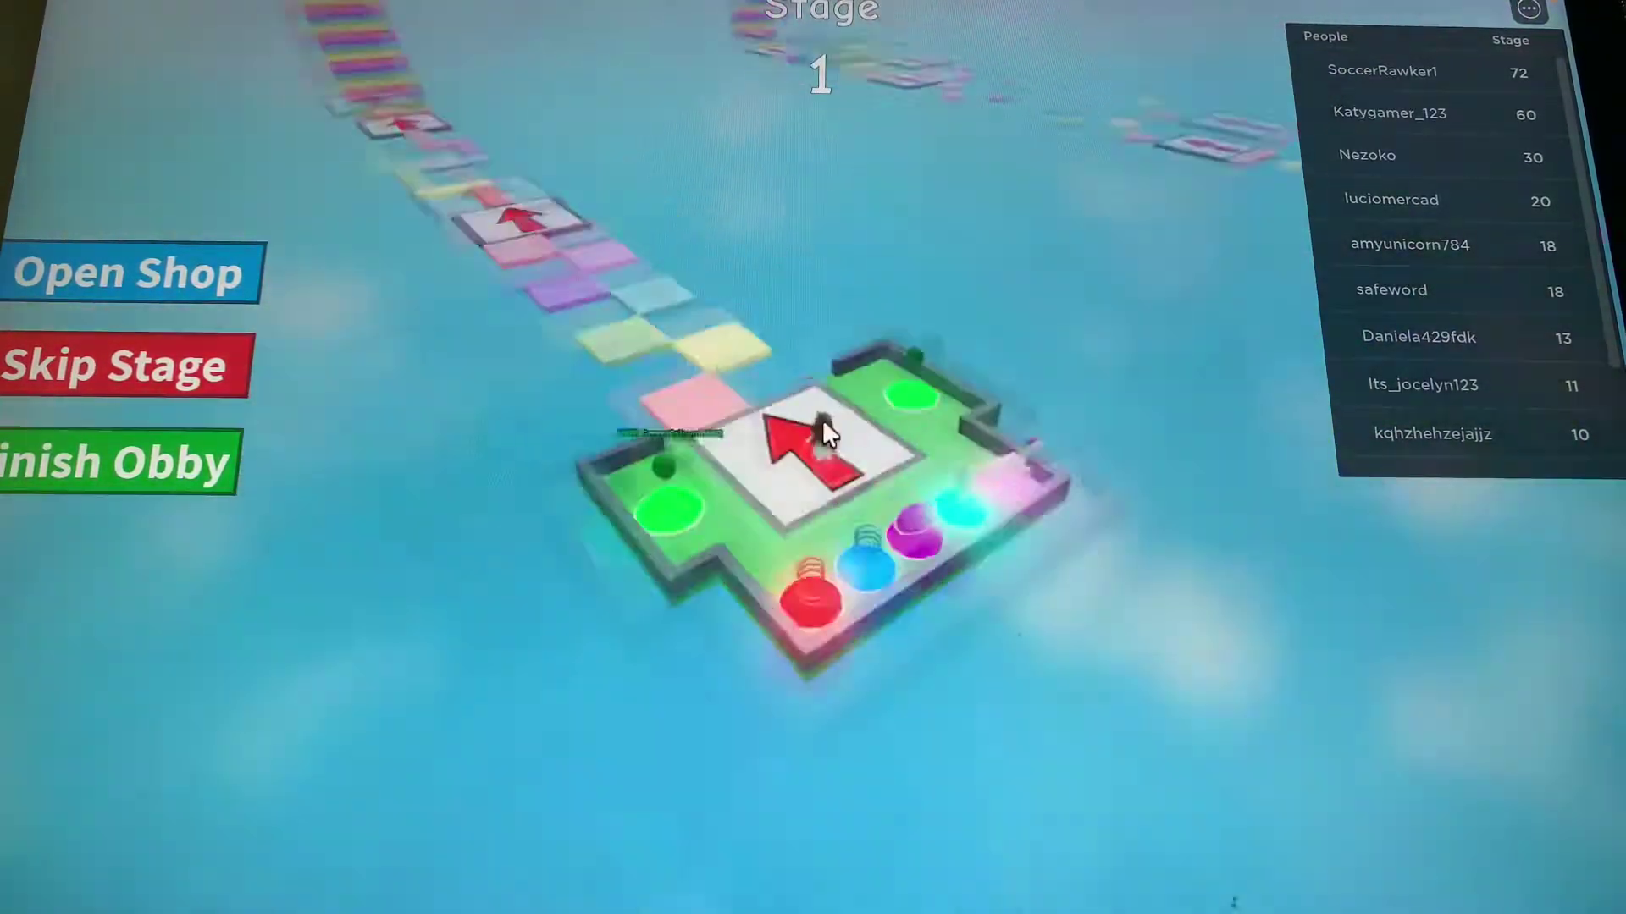
scroll(826, 434, up, 4)
scroll(826, 434, down, 5)
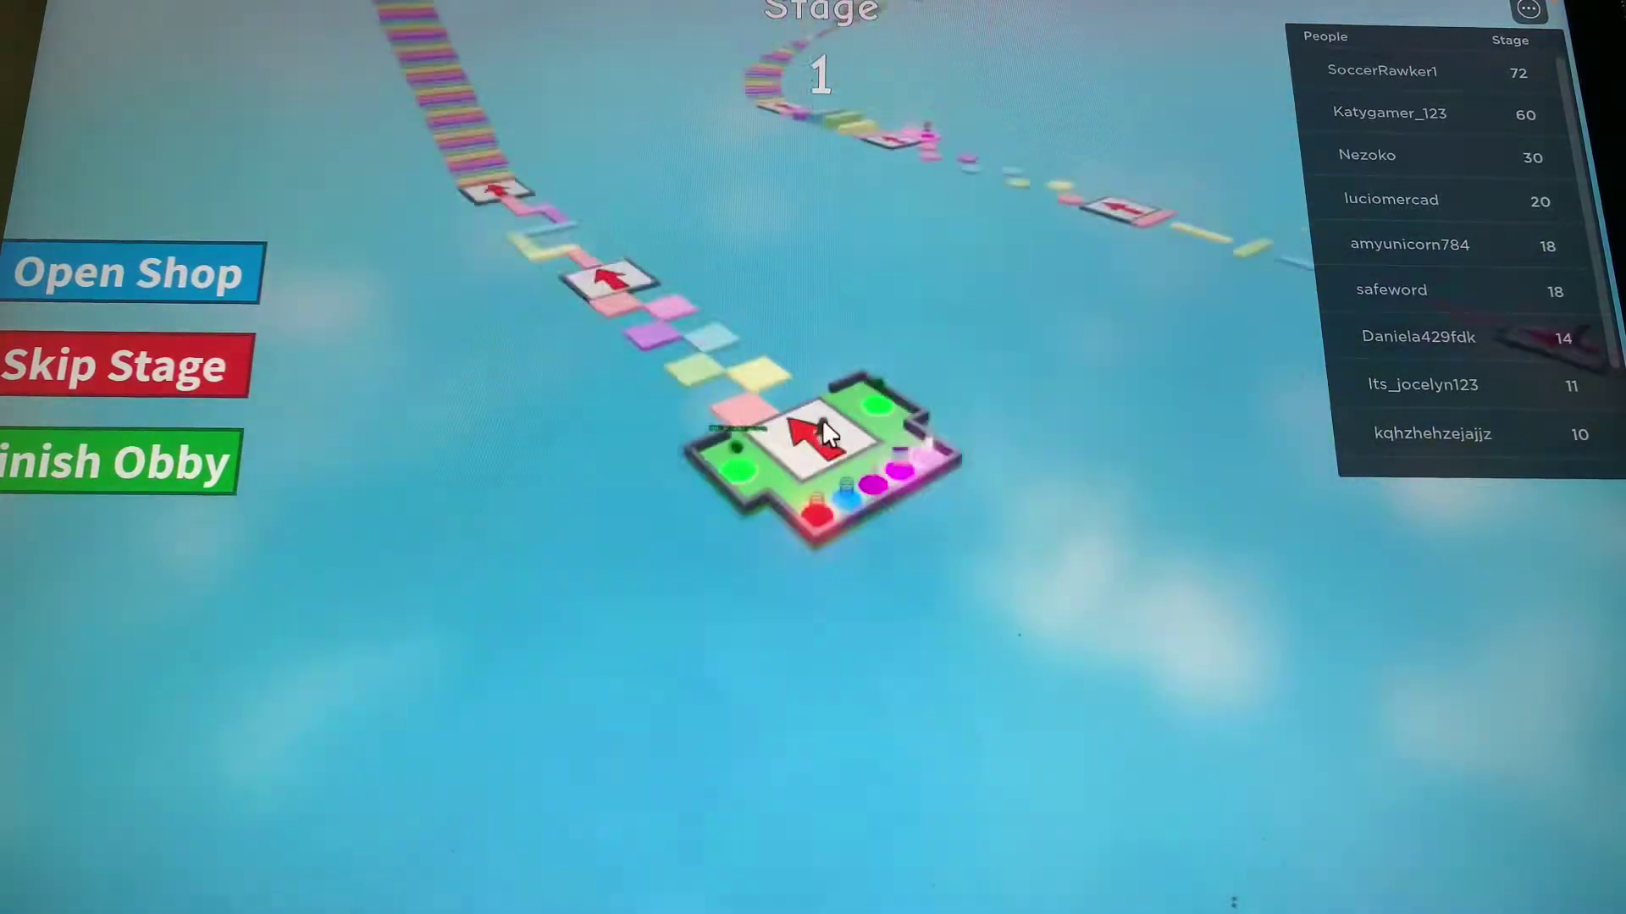
scroll(826, 434, up, 3)
scroll(826, 435, down, 3)
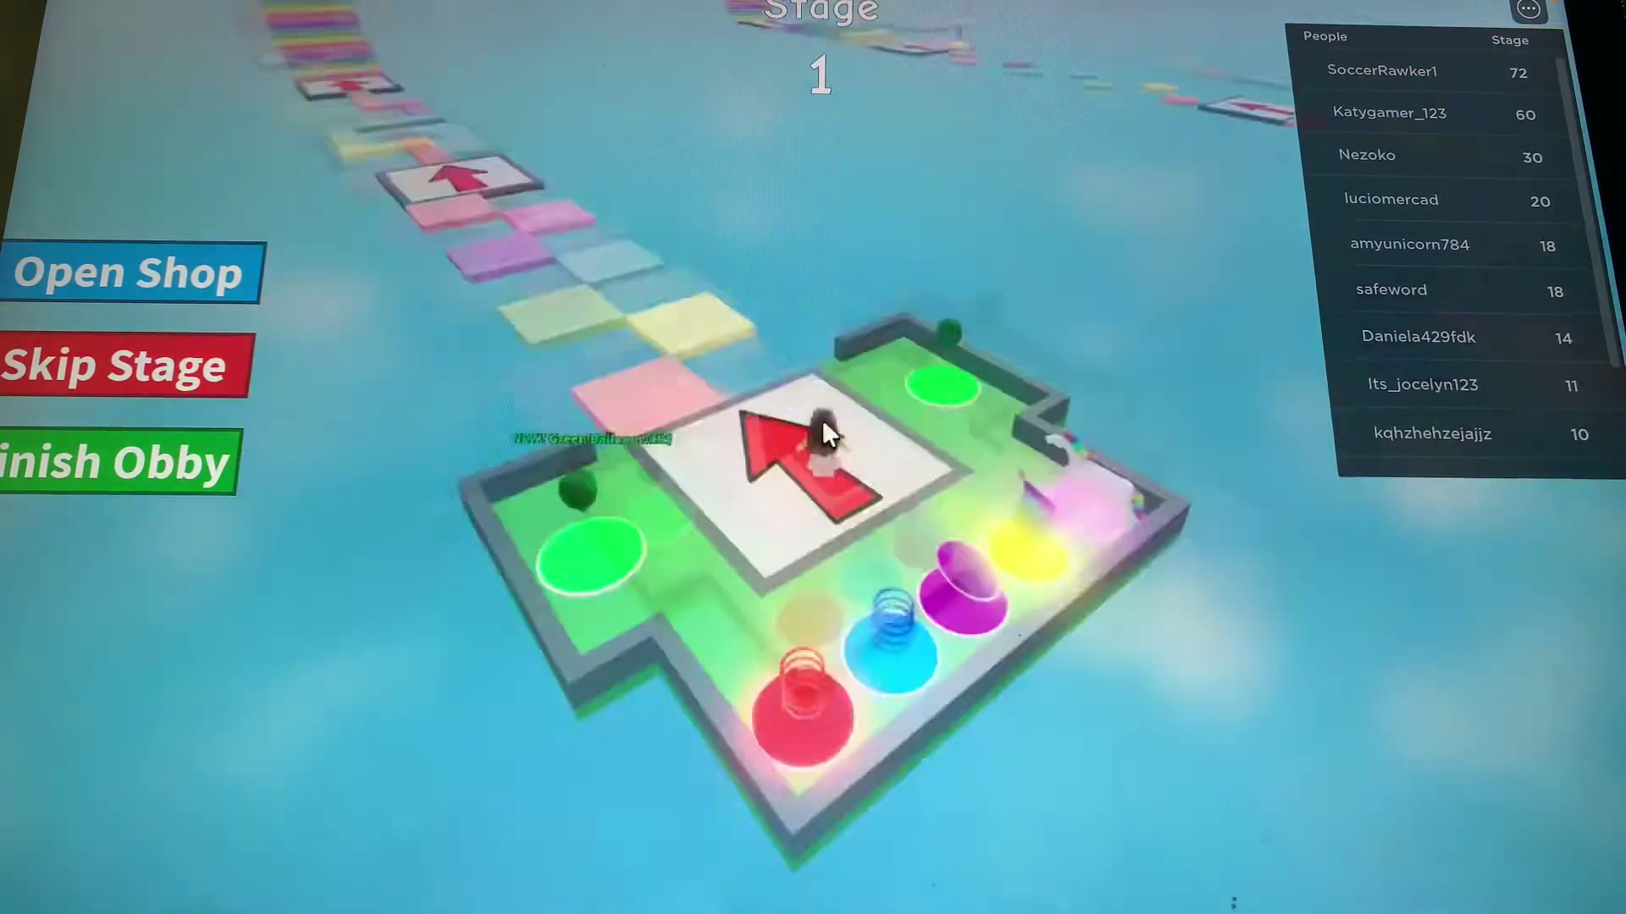
scroll(826, 434, down, 3)
scroll(826, 435, up, 6)
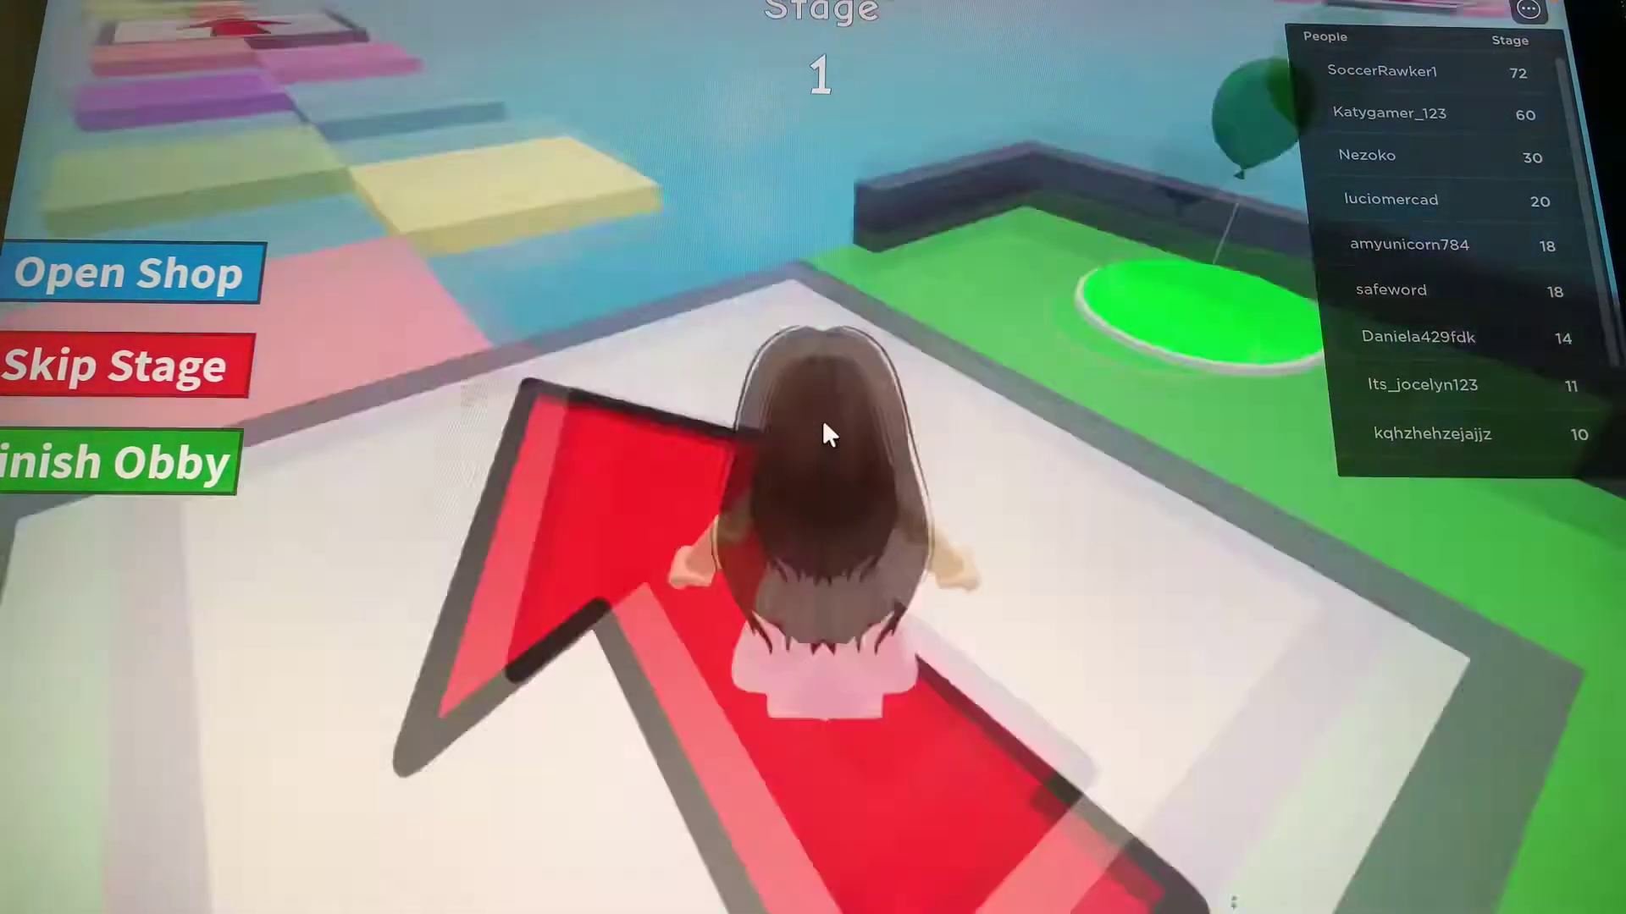
scroll(826, 435, down, 8)
scroll(825, 435, up, 2)
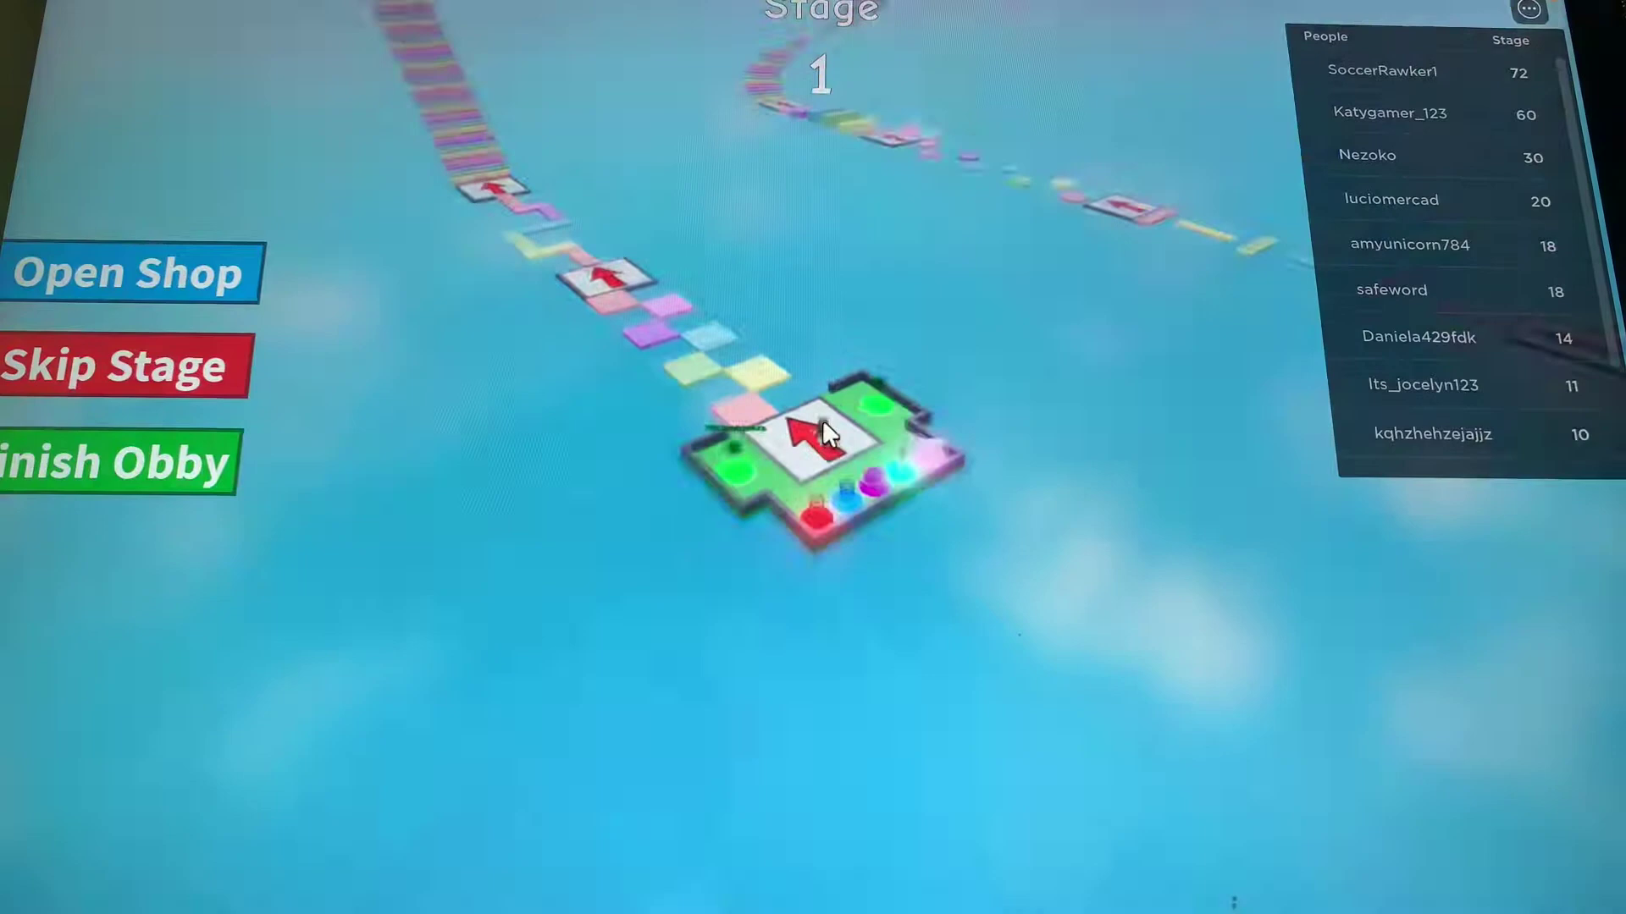
scroll(826, 436, down, 3)
scroll(827, 435, up, 2)
scroll(826, 434, up, 3)
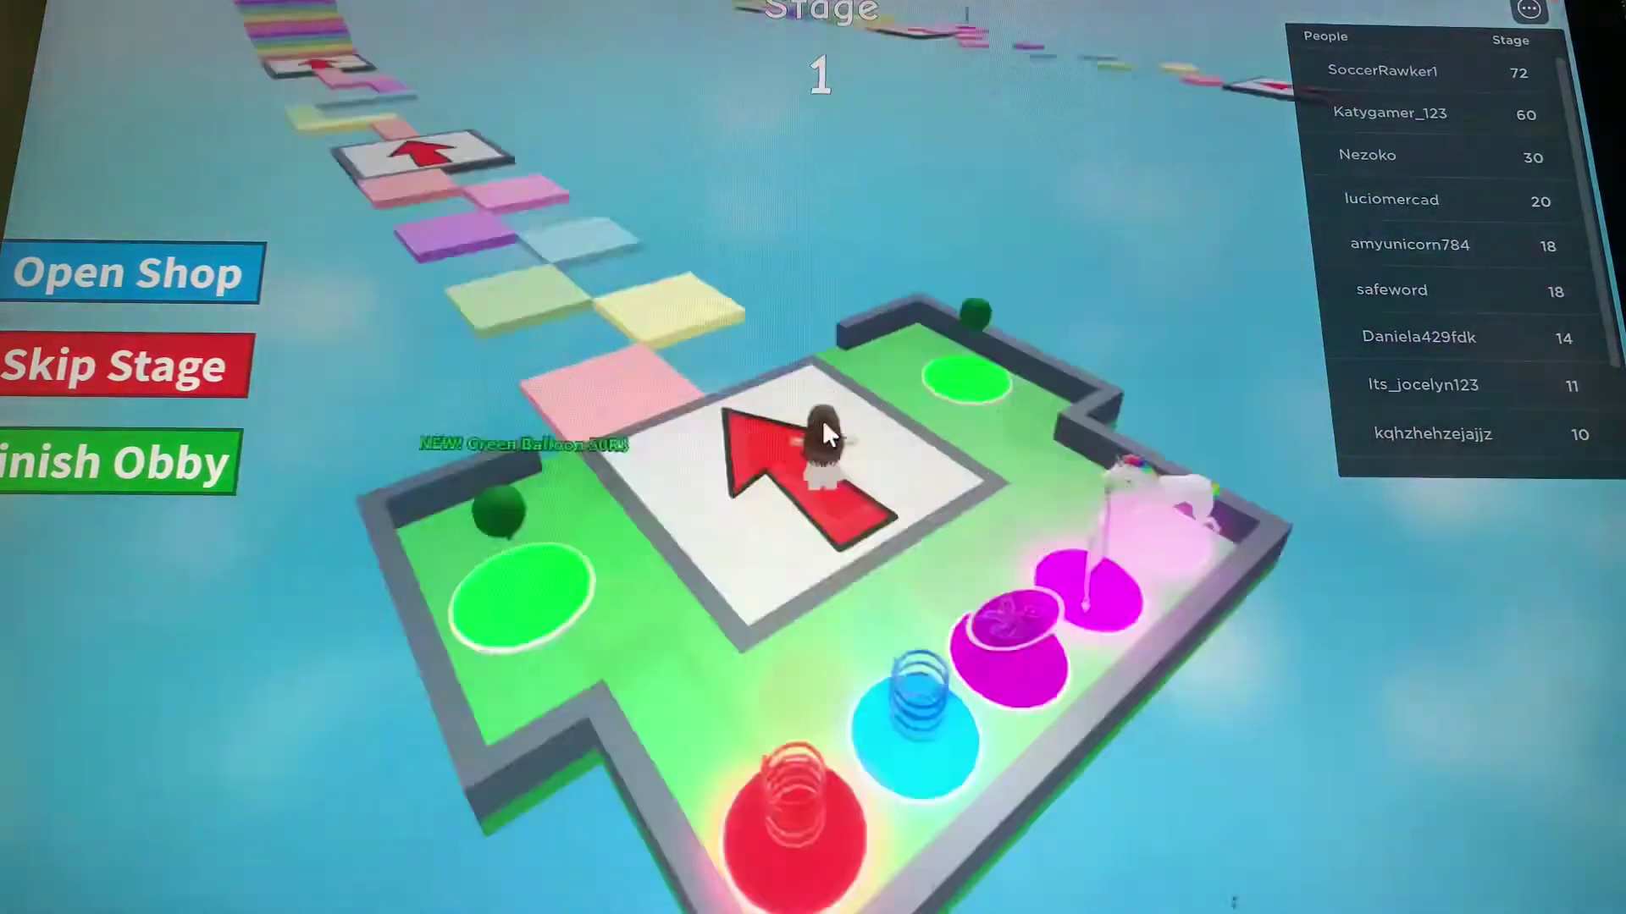
scroll(826, 434, up, 2)
scroll(826, 434, down, 5)
scroll(827, 434, up, 6)
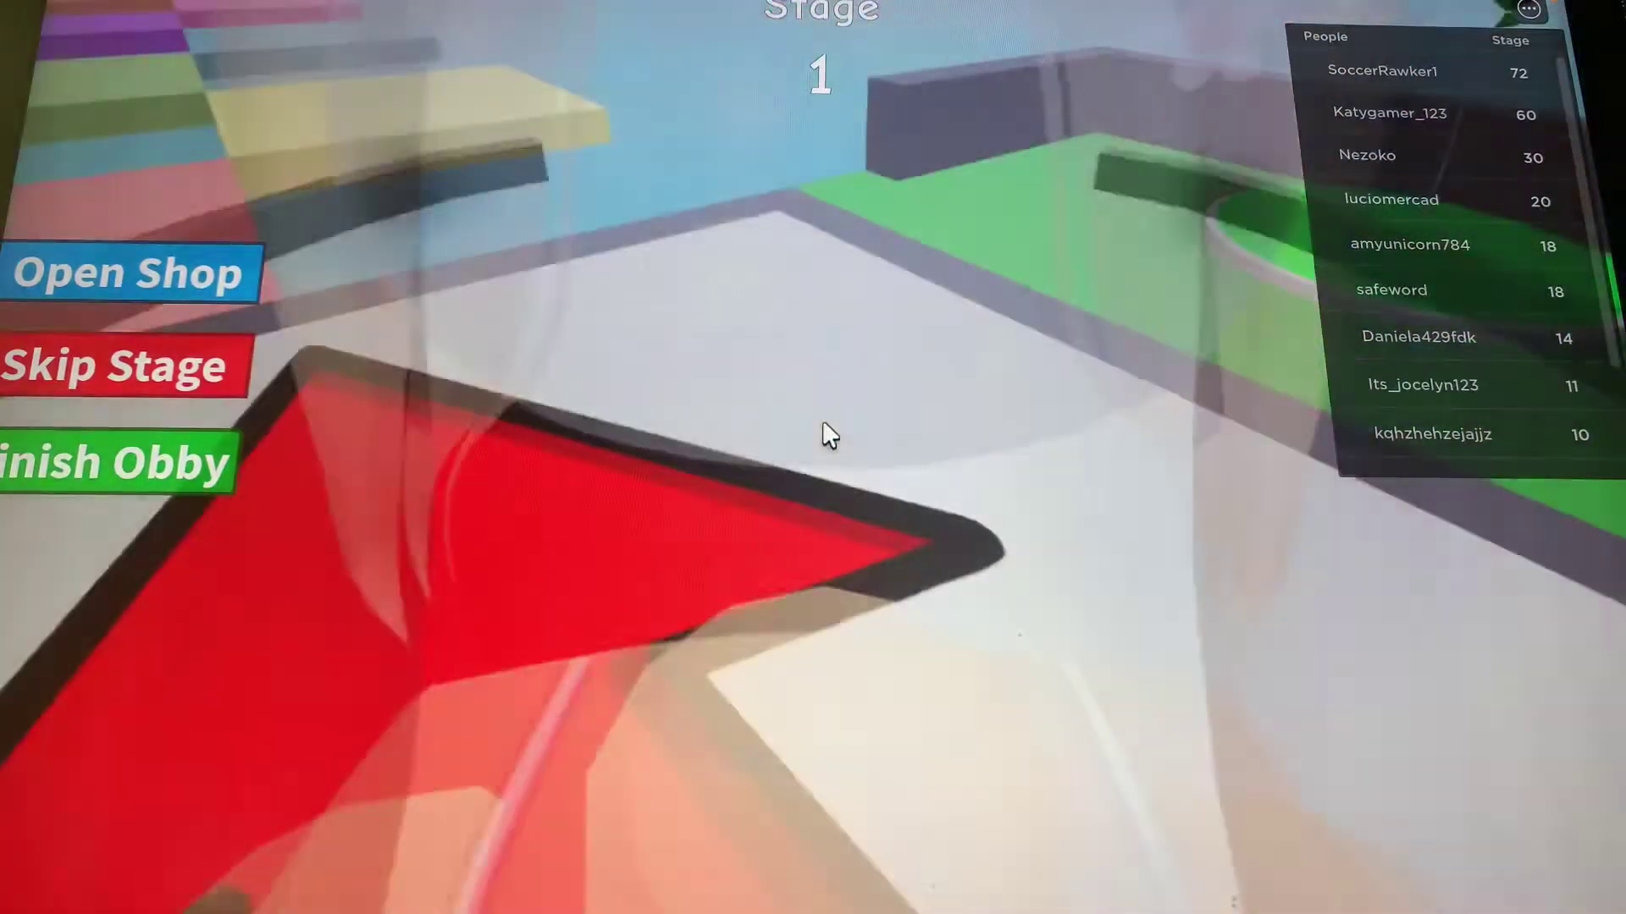
scroll(826, 434, up, 2)
scroll(825, 435, down, 1)
scroll(825, 435, down, 2)
scroll(824, 435, down, 3)
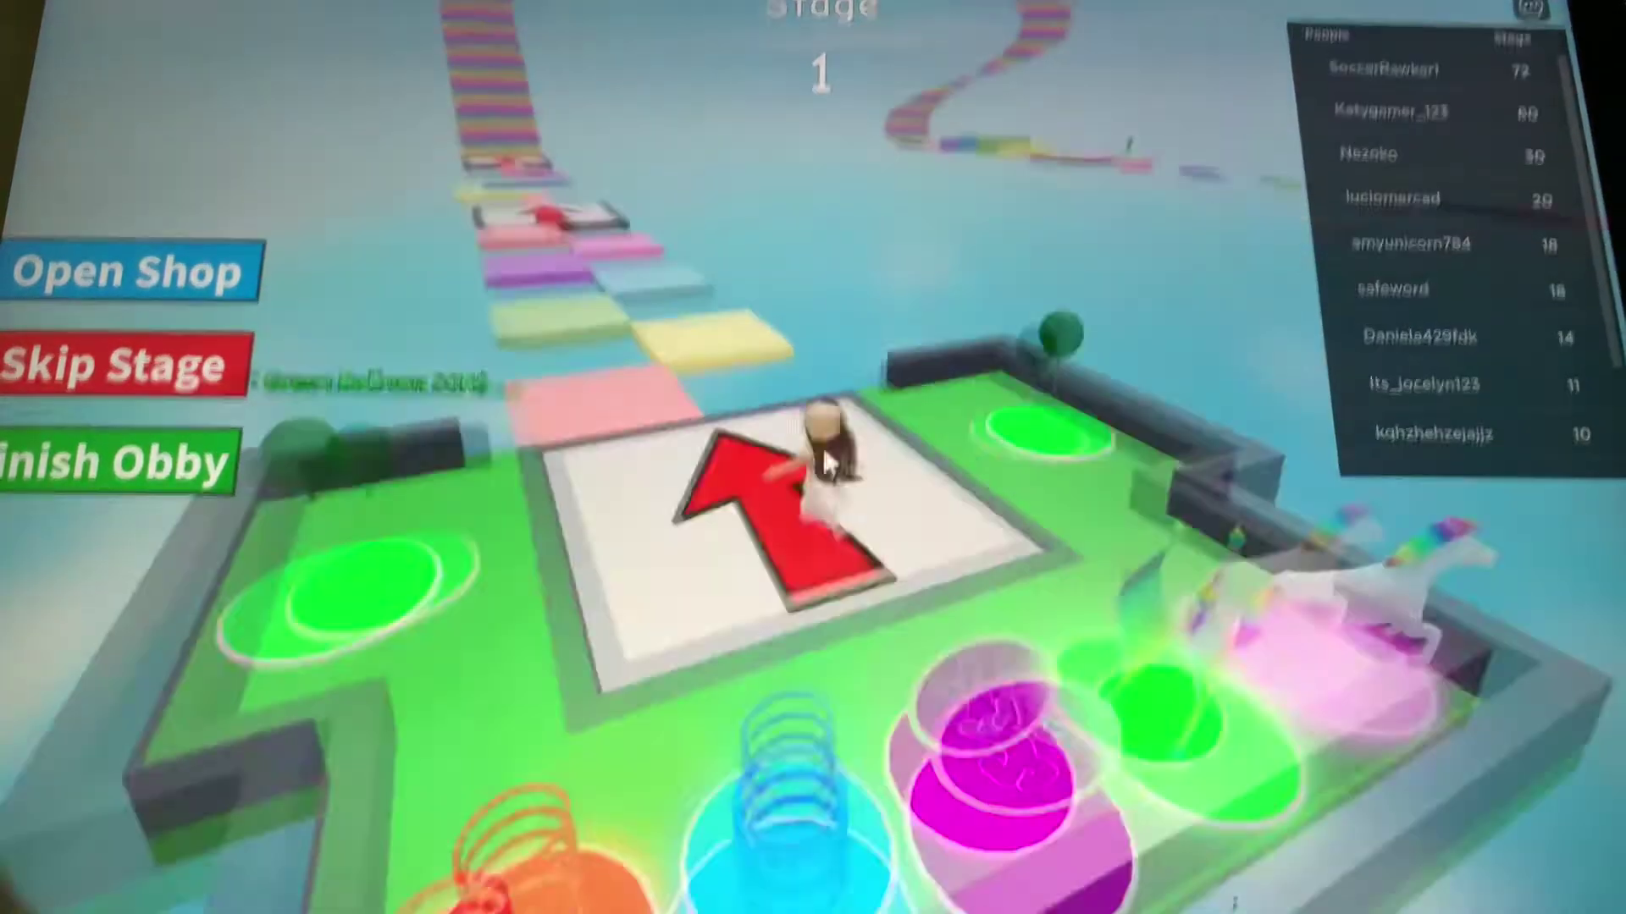
scroll(824, 444, down, 4)
scroll(824, 451, up, 8)
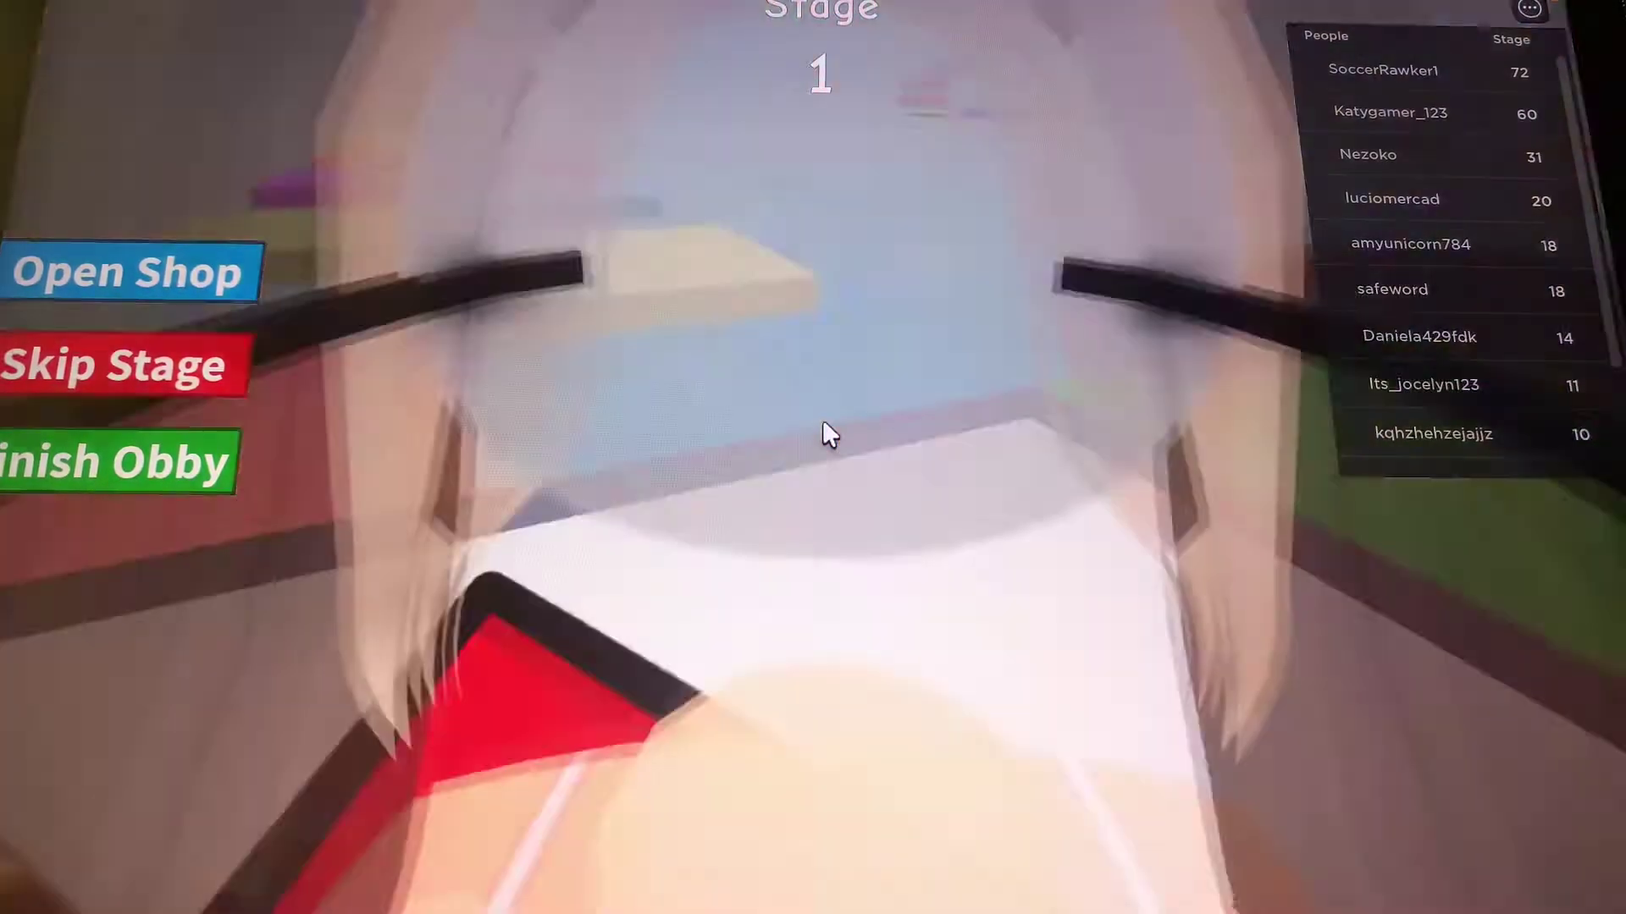
scroll(823, 434, up, 2)
scroll(823, 434, down, 3)
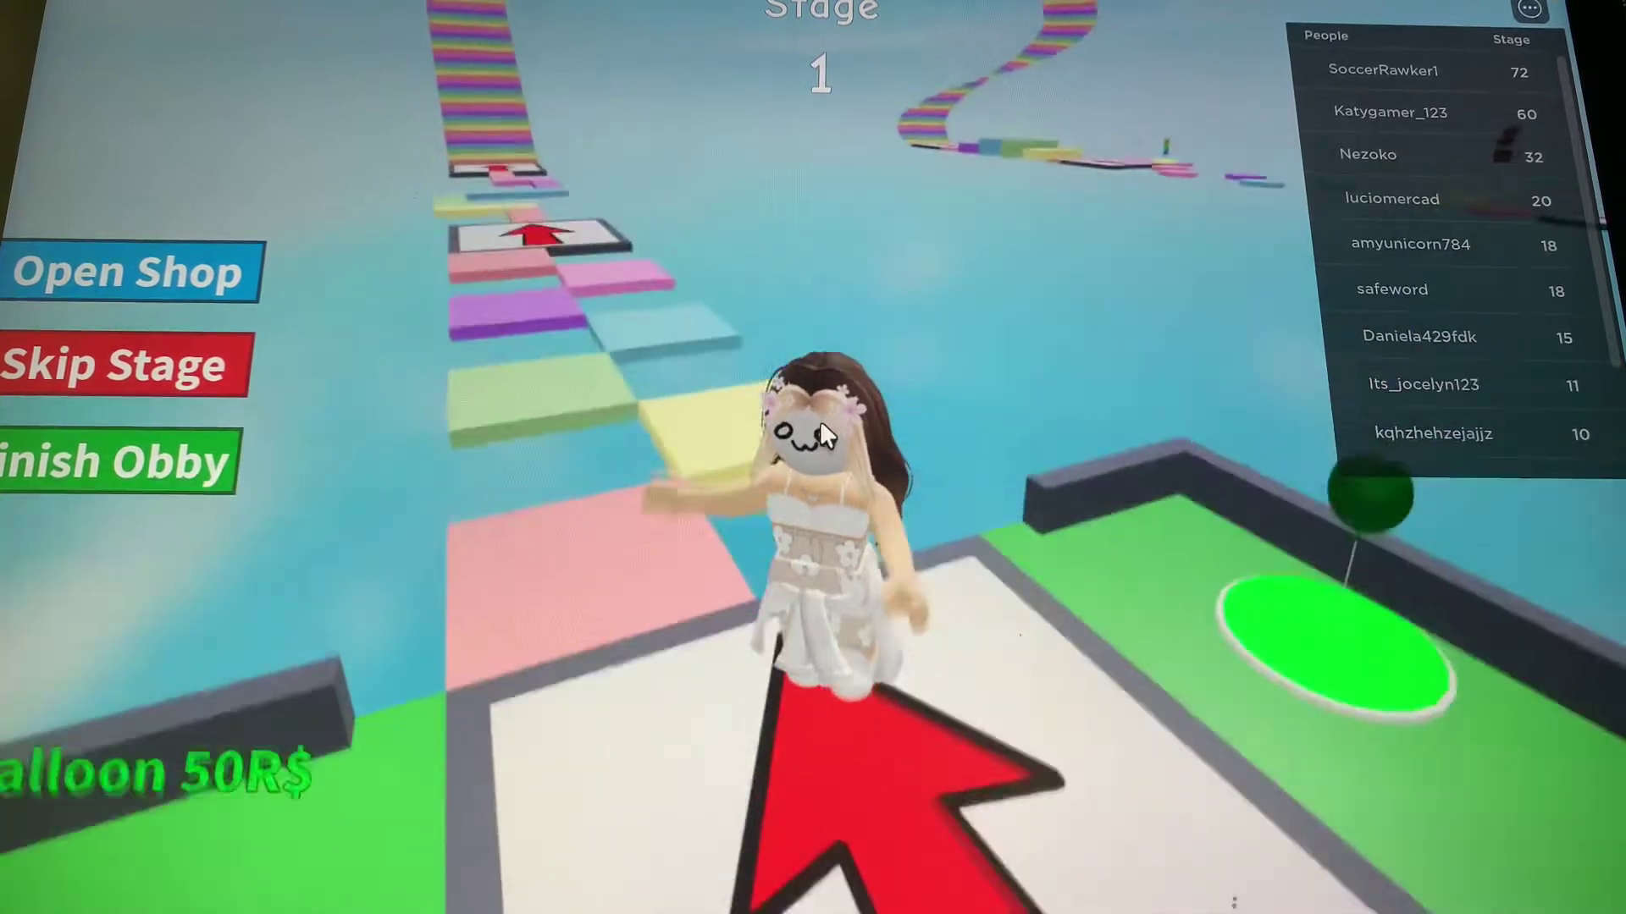
scroll(825, 435, up, 3)
scroll(824, 434, up, 2)
scroll(823, 435, down, 4)
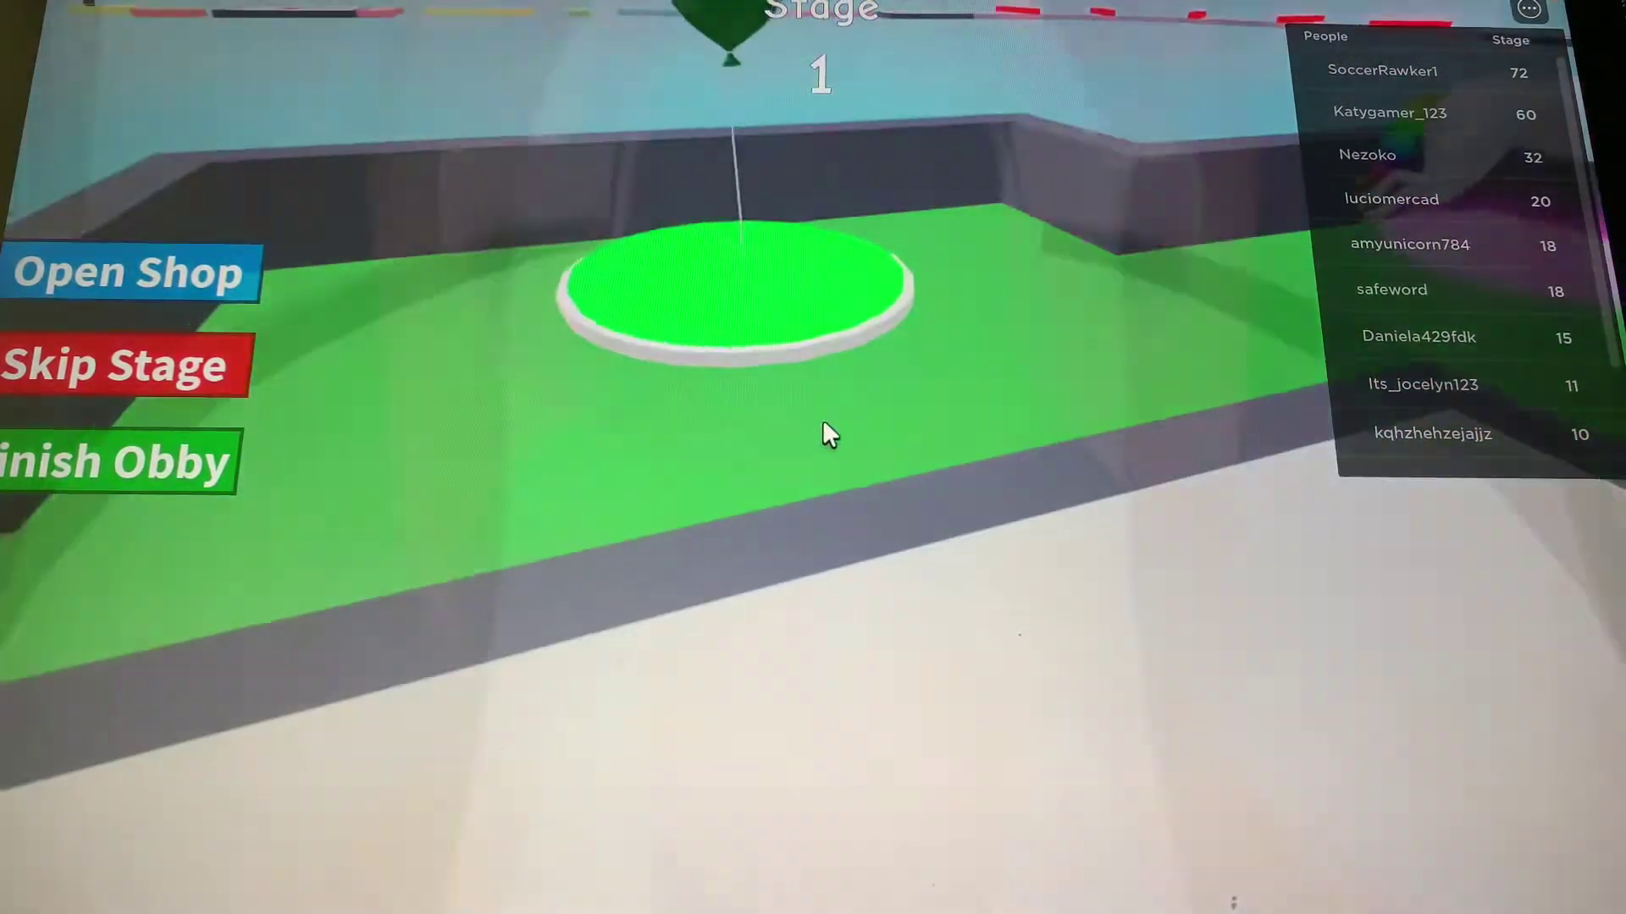
scroll(823, 435, down, 5)
scroll(824, 435, up, 4)
scroll(823, 435, up, 2)
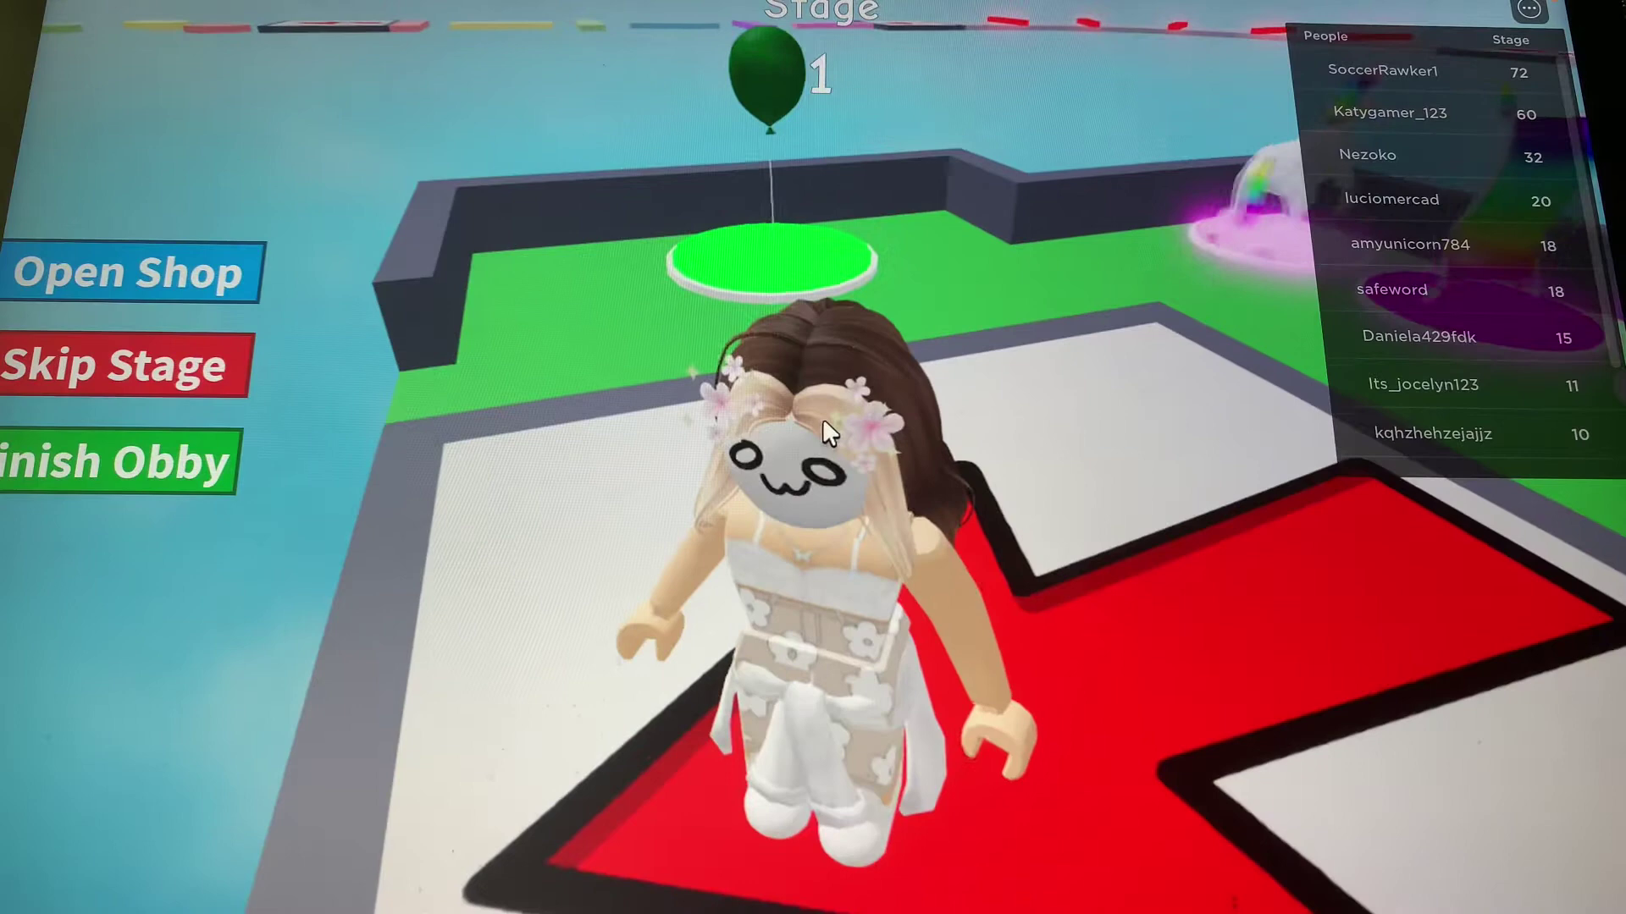
scroll(824, 435, up, 2)
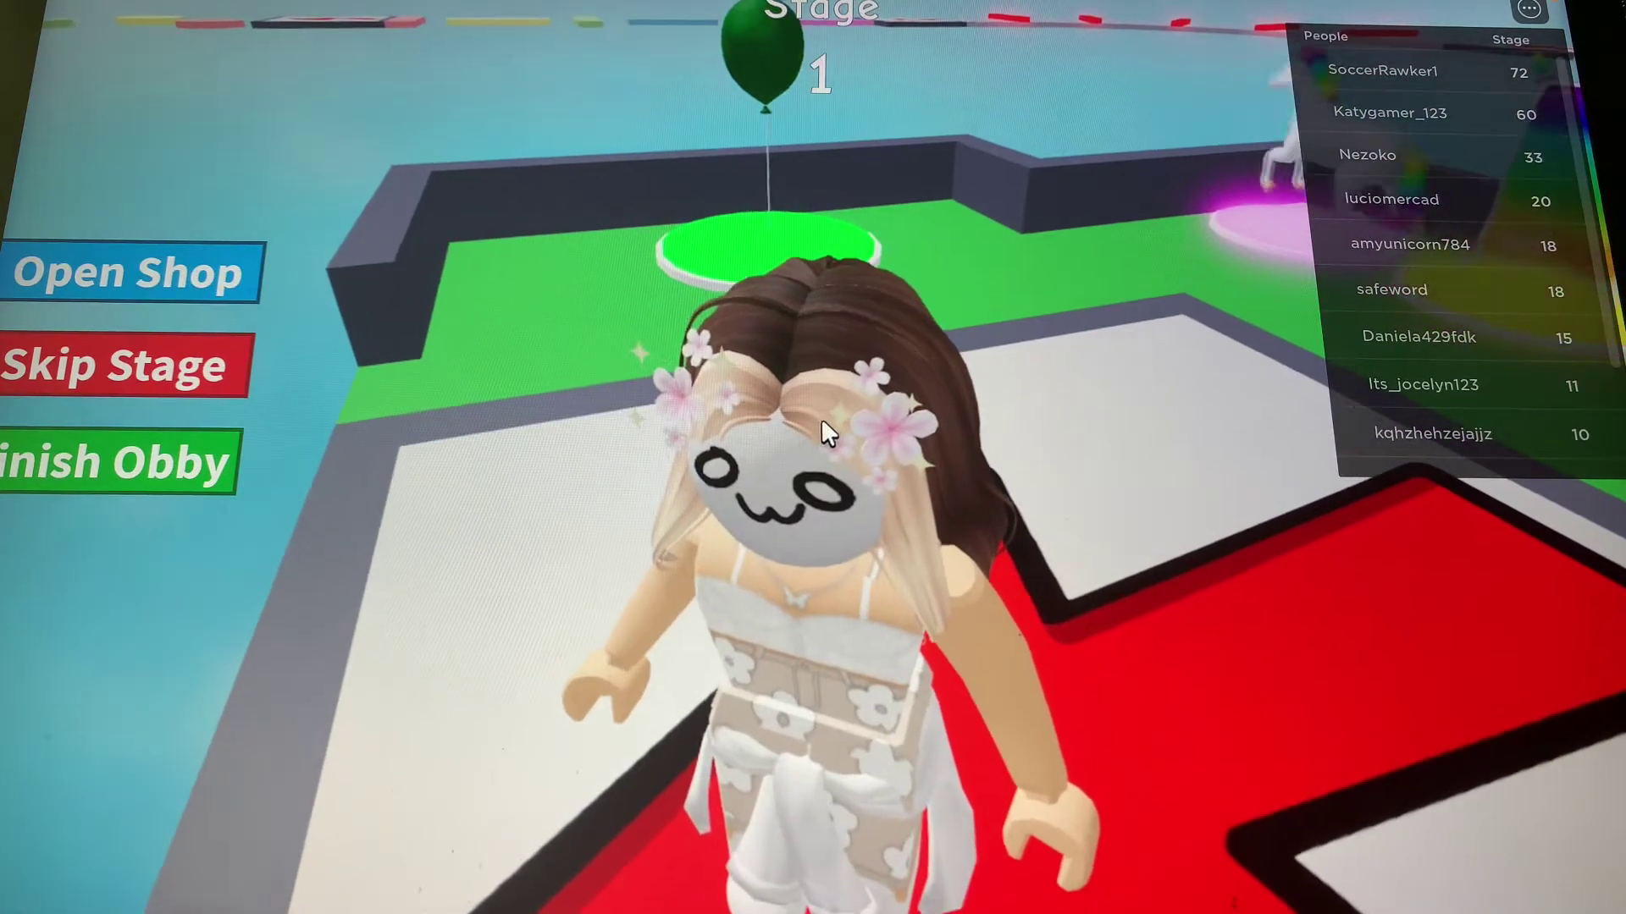
scroll(825, 435, up, 3)
scroll(823, 434, up, 2)
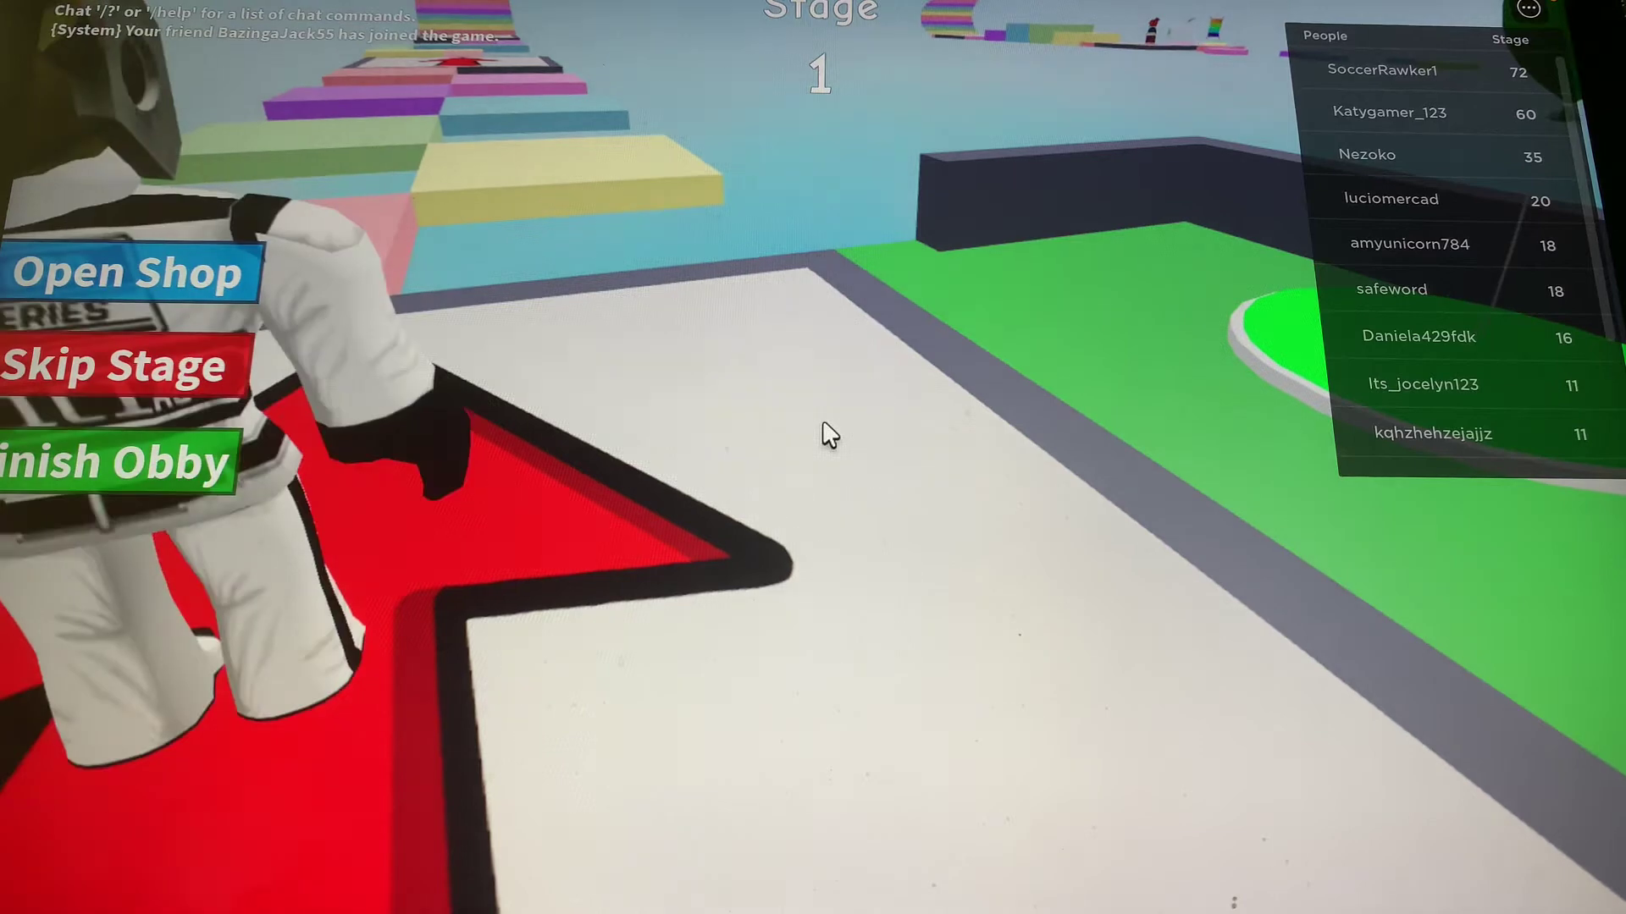
Turn the view to face the rainbow path and step off onto the first pads.
key(Left)
key(Left)
key(Left)
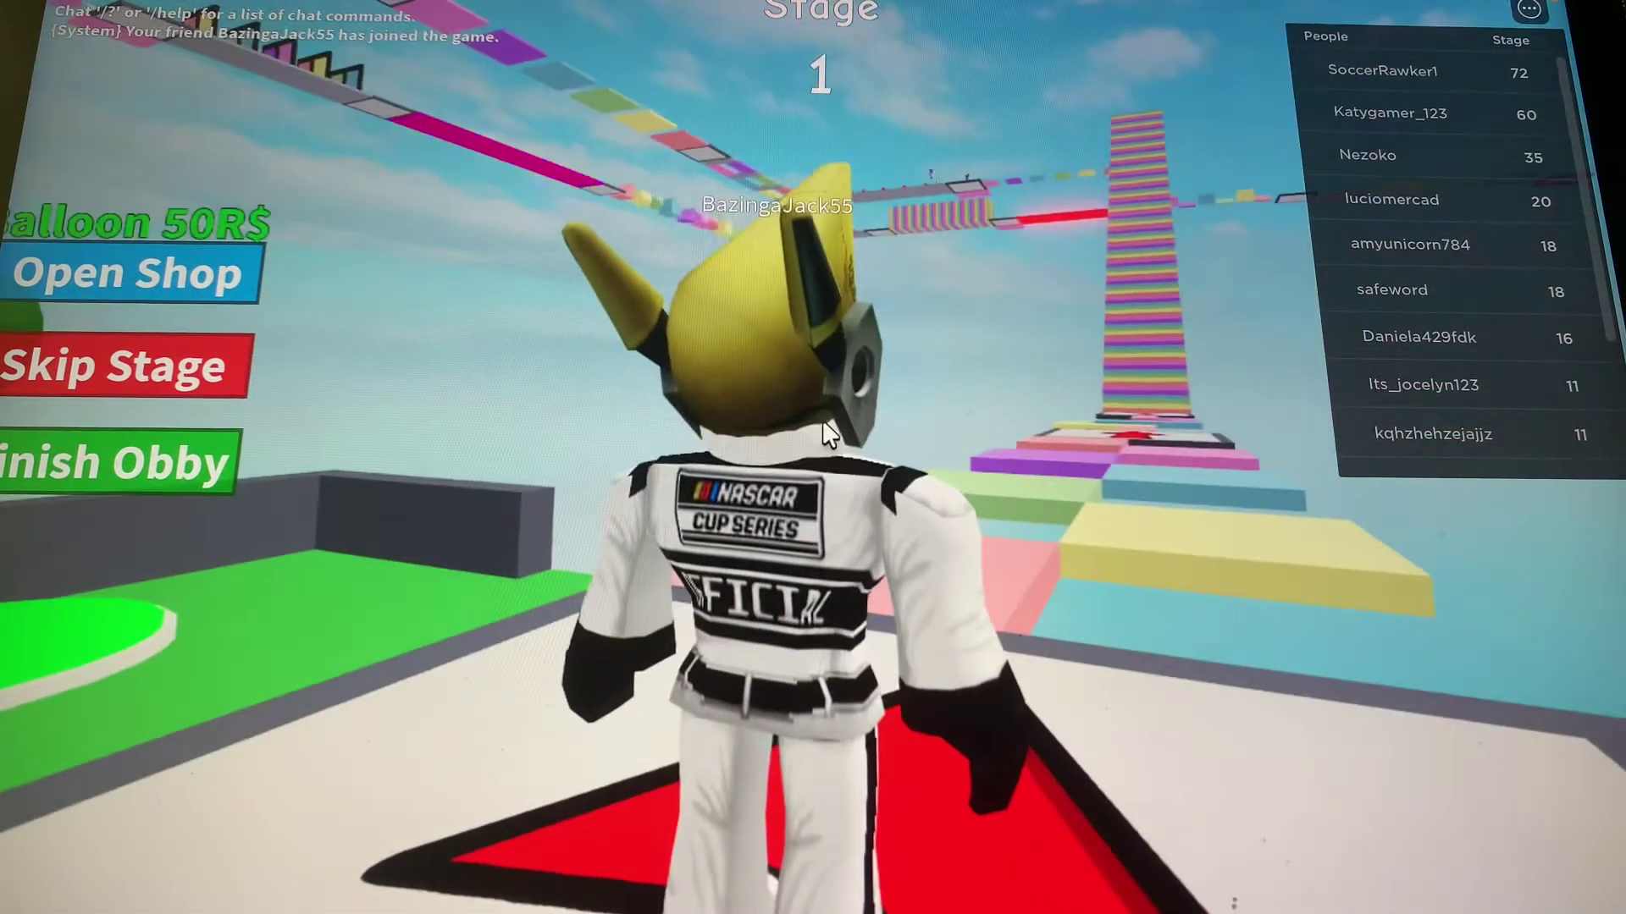
key(Left)
key(Left)
key(Left)
key(Left)
key(Left)
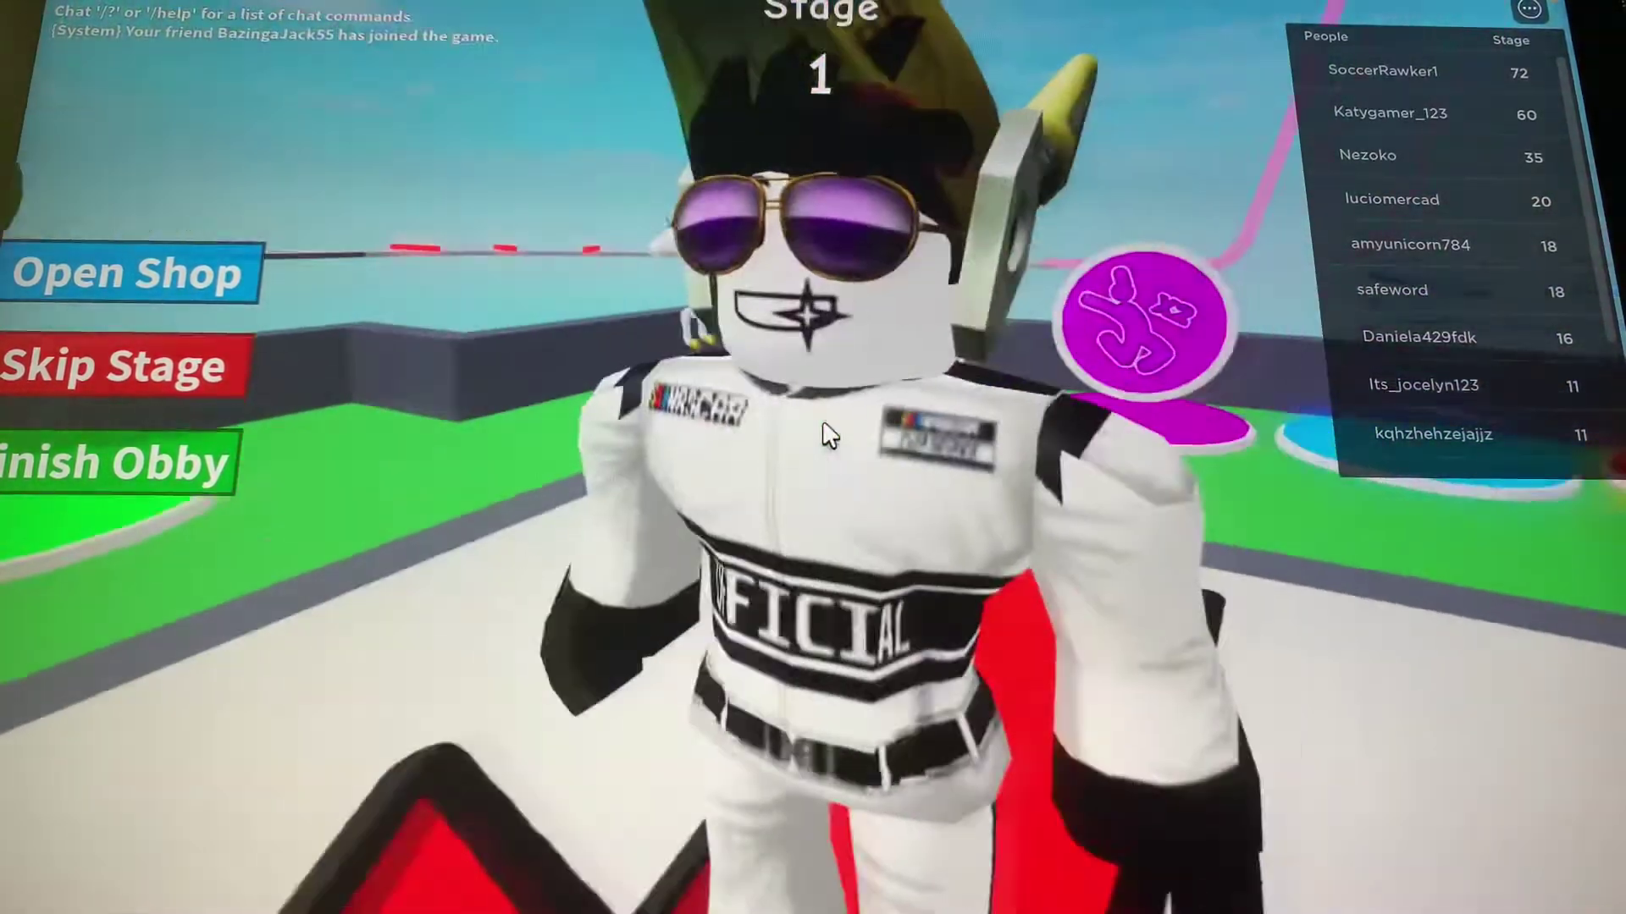
key(Left)
key(Left)
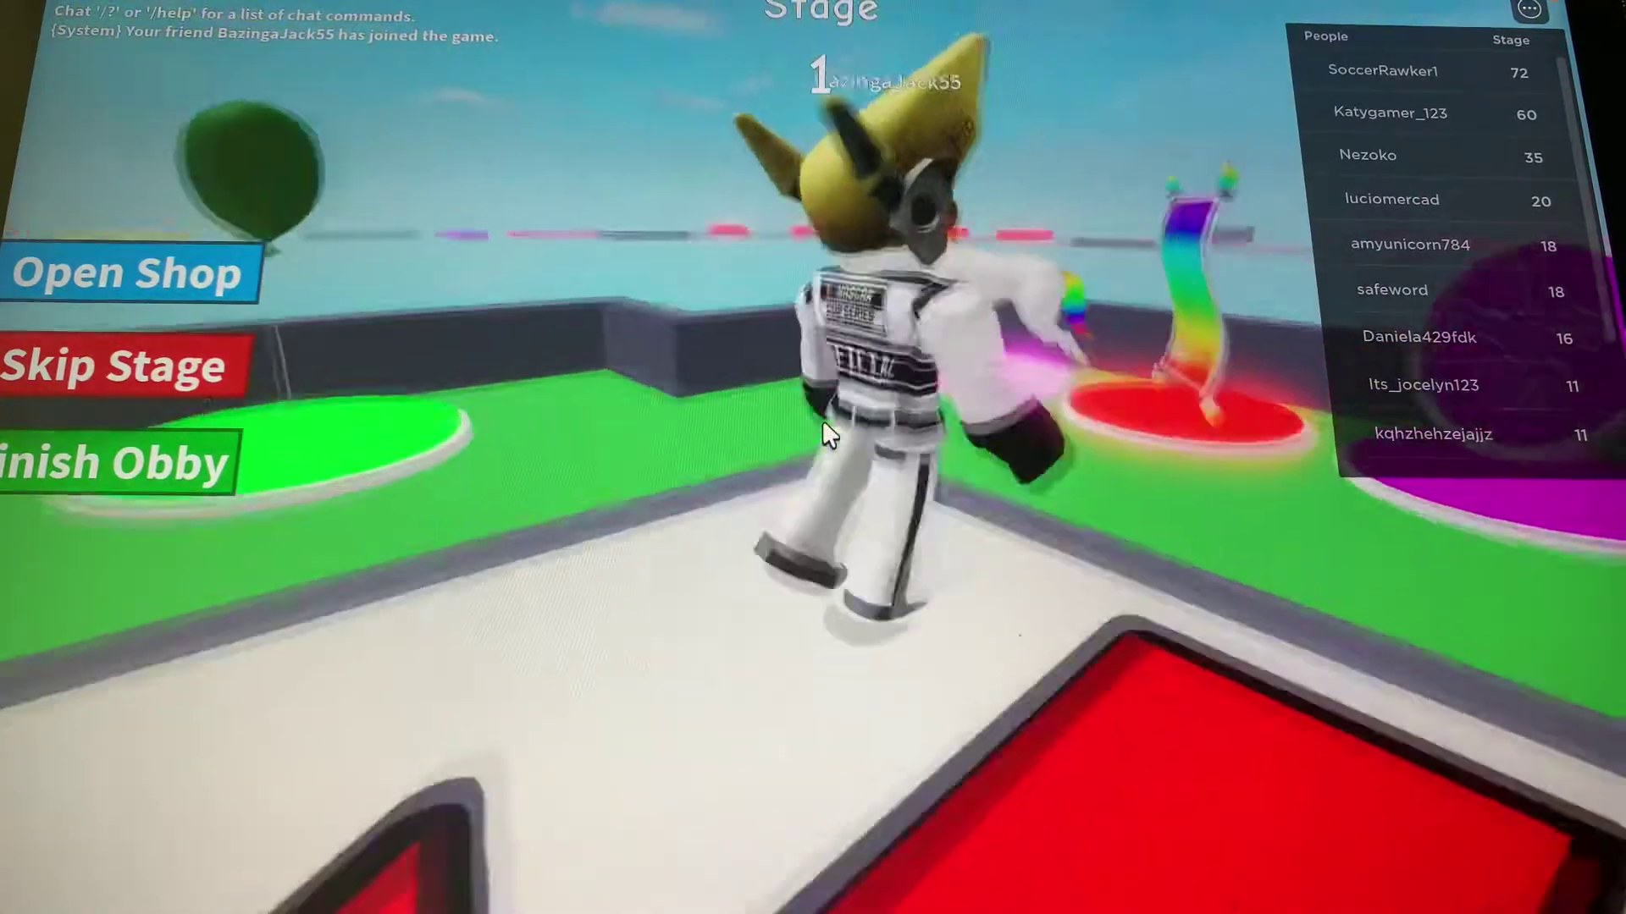
key(Left)
key(Left)
key(Left)
key(Left)
key(Left)
key(Left)
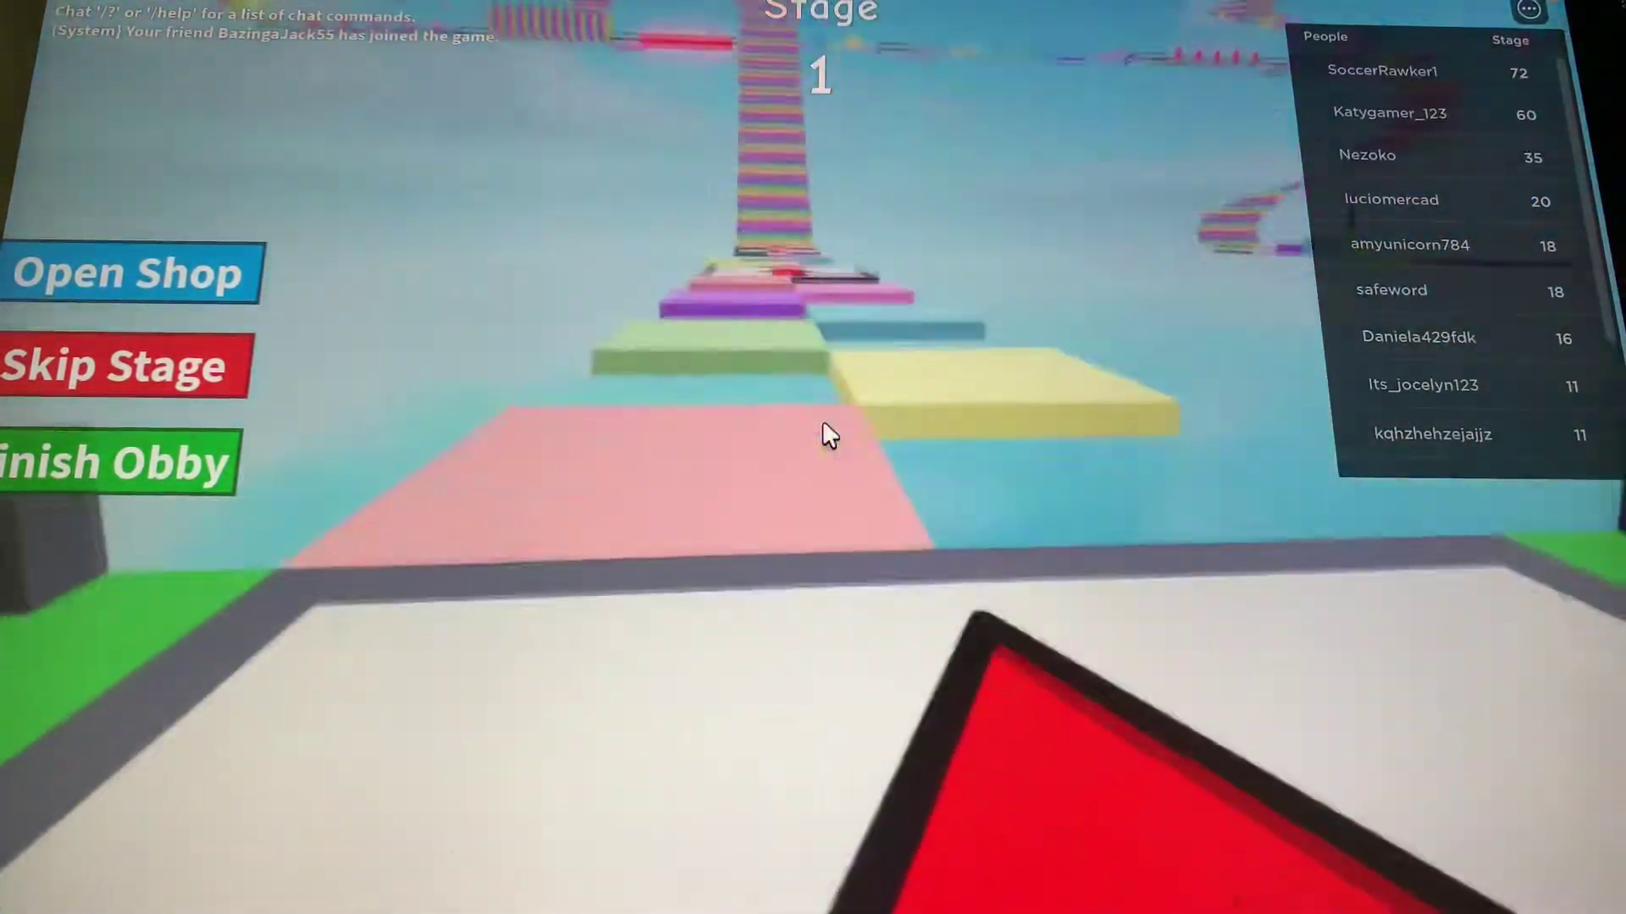
key(Left)
key(Left)
key(Left)
key(Left)
key(Left)
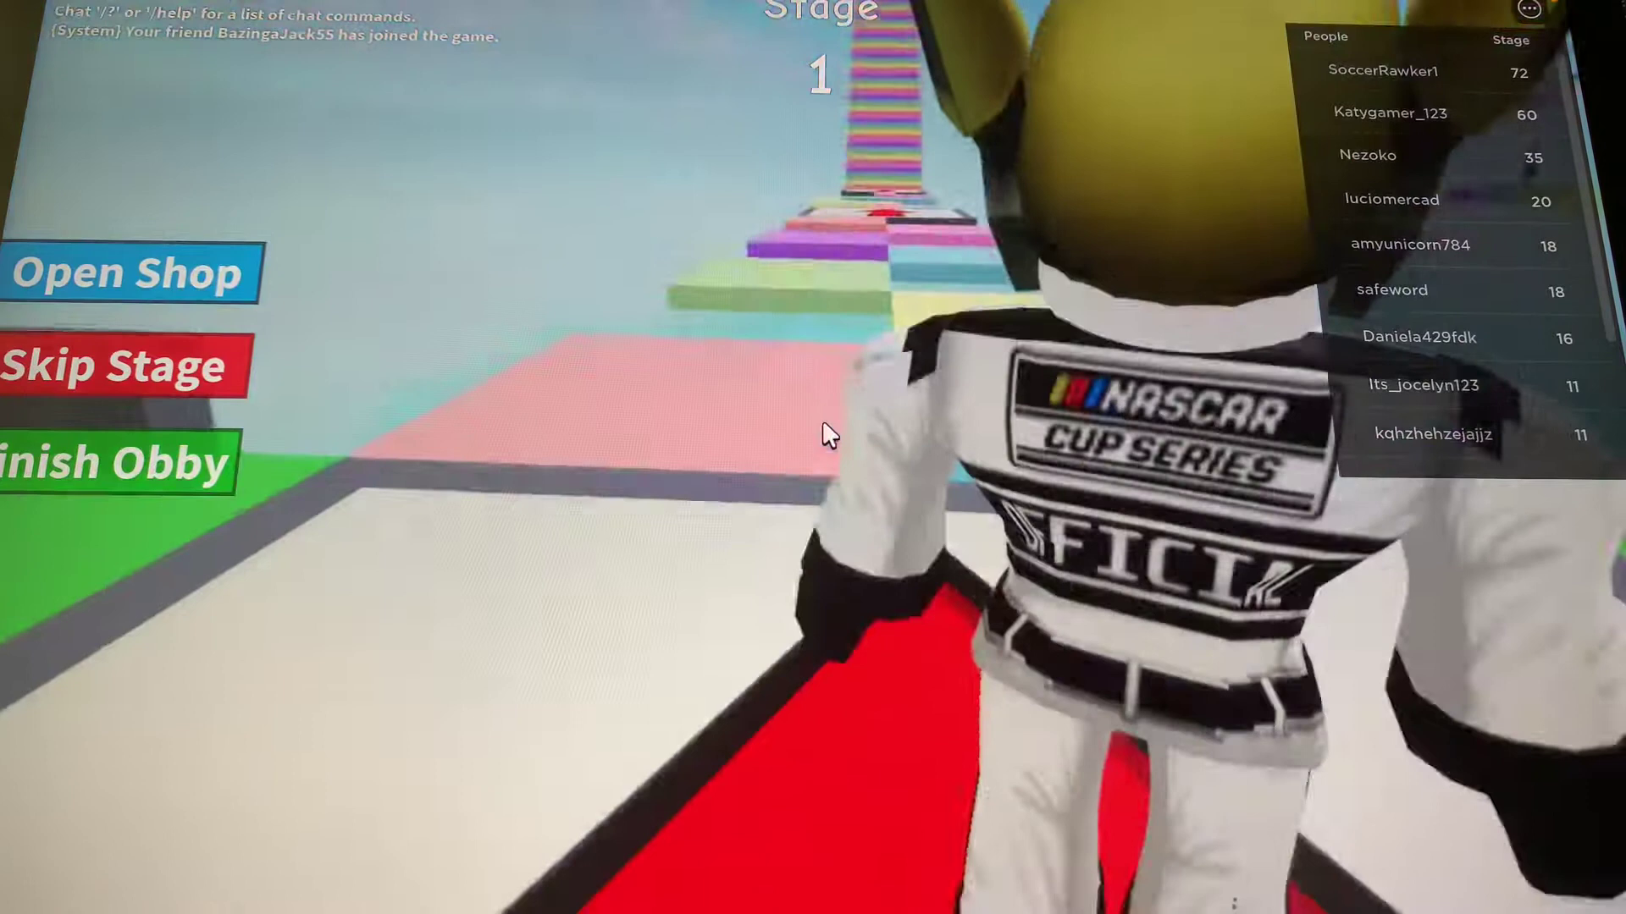
key(Up)
key(Up)
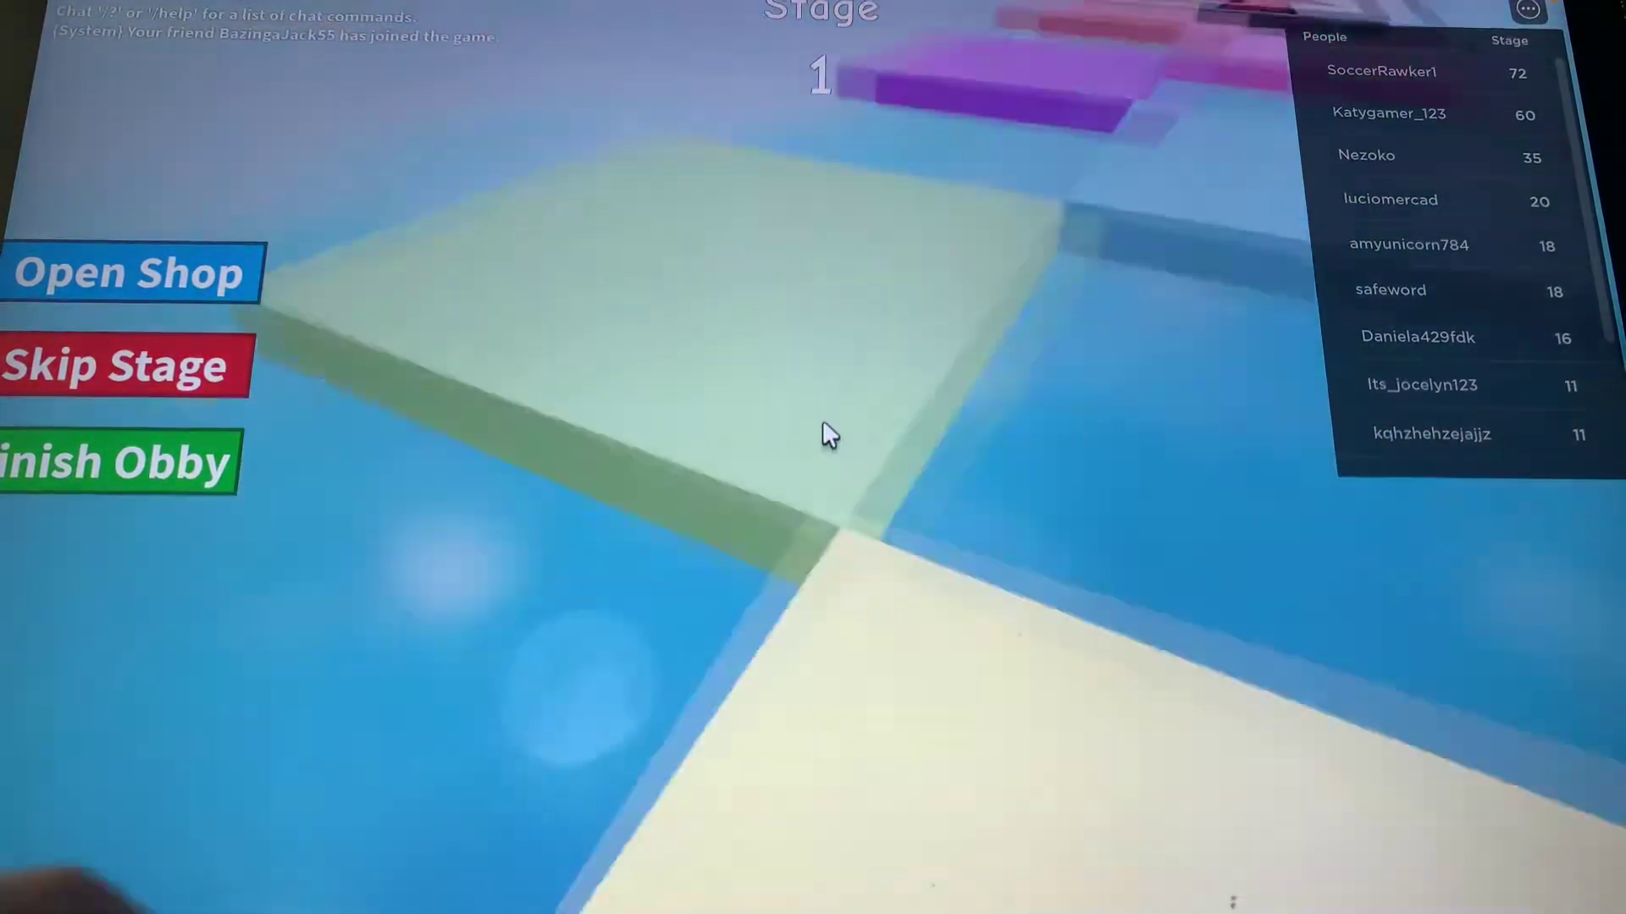
Cross the first checkpoint and climb the rainbow stairs toward the yellow platforms.
key(Right)
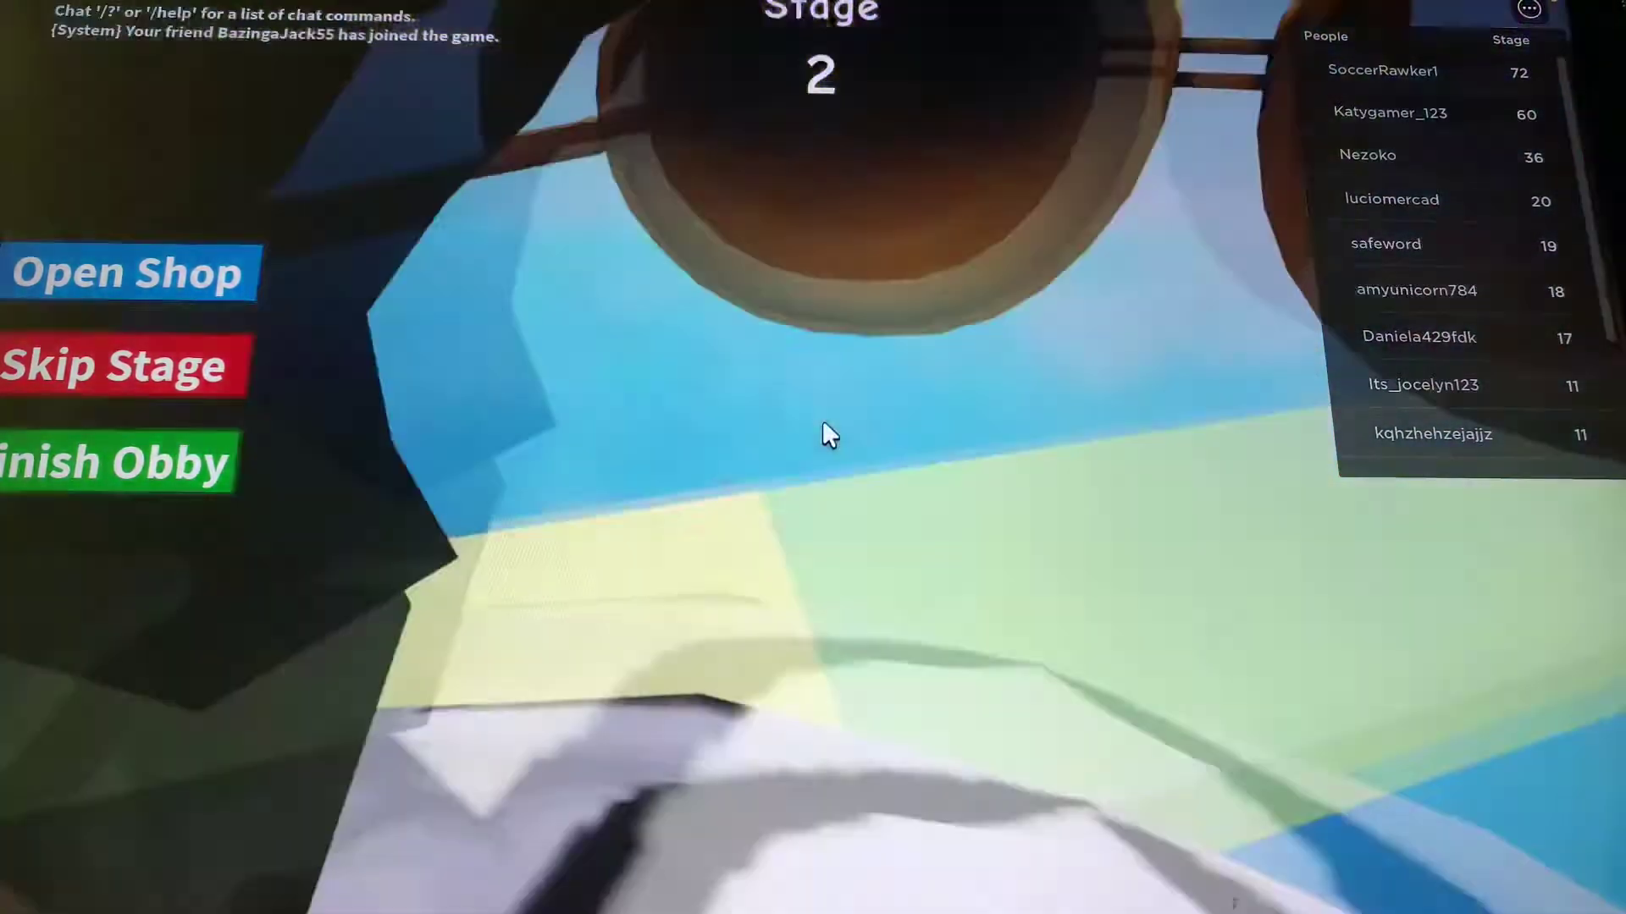
key(Left)
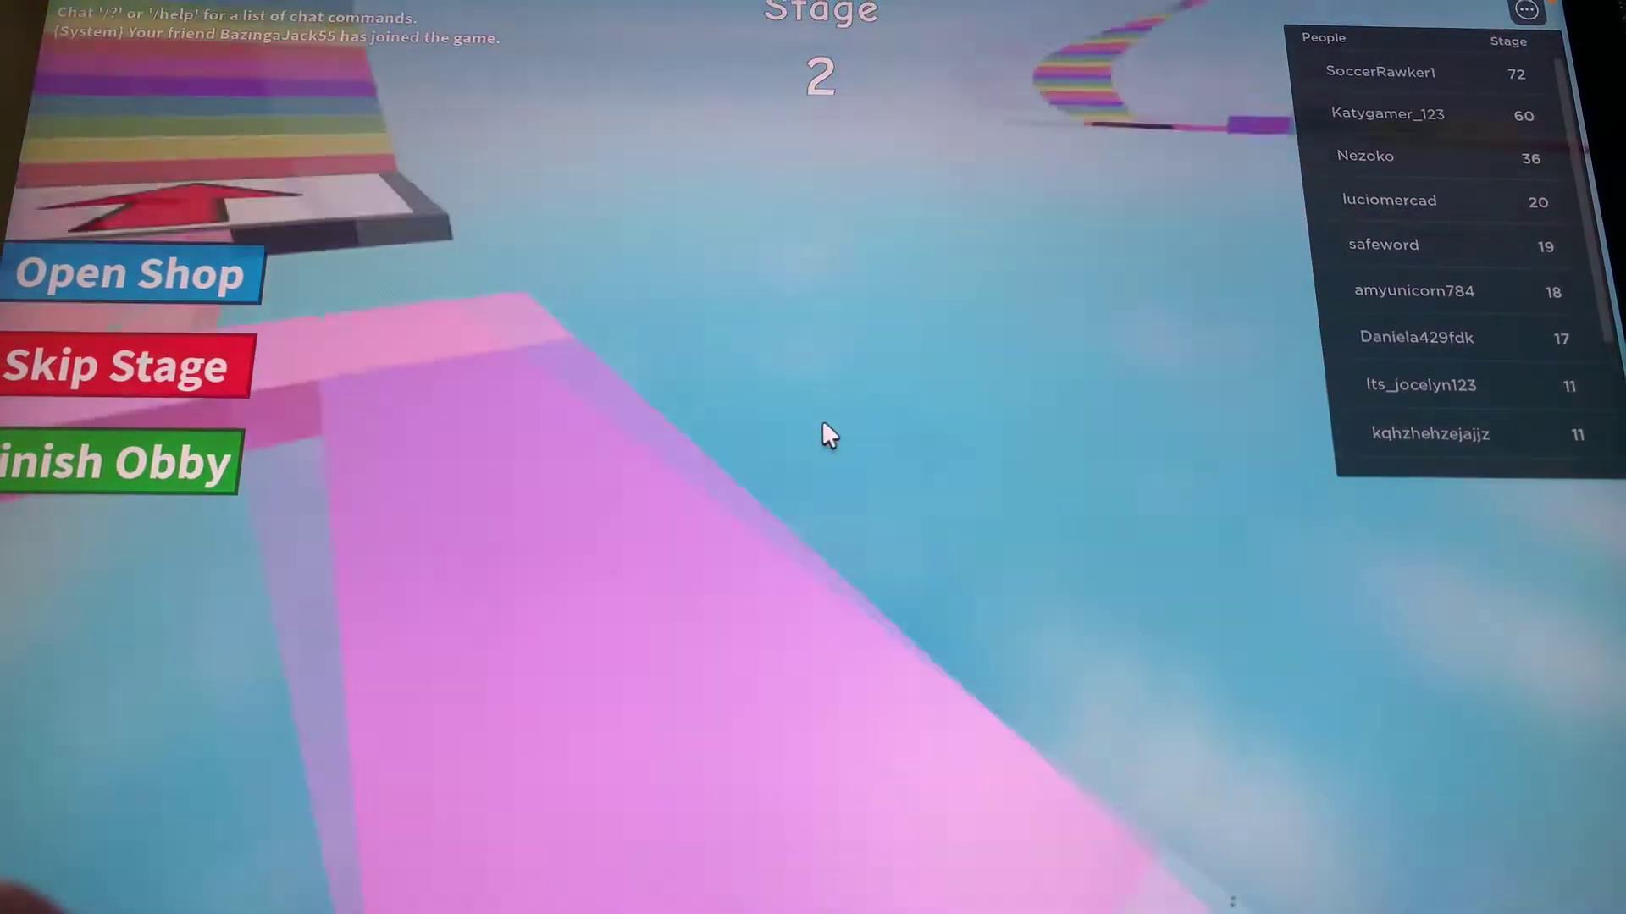
key(w)
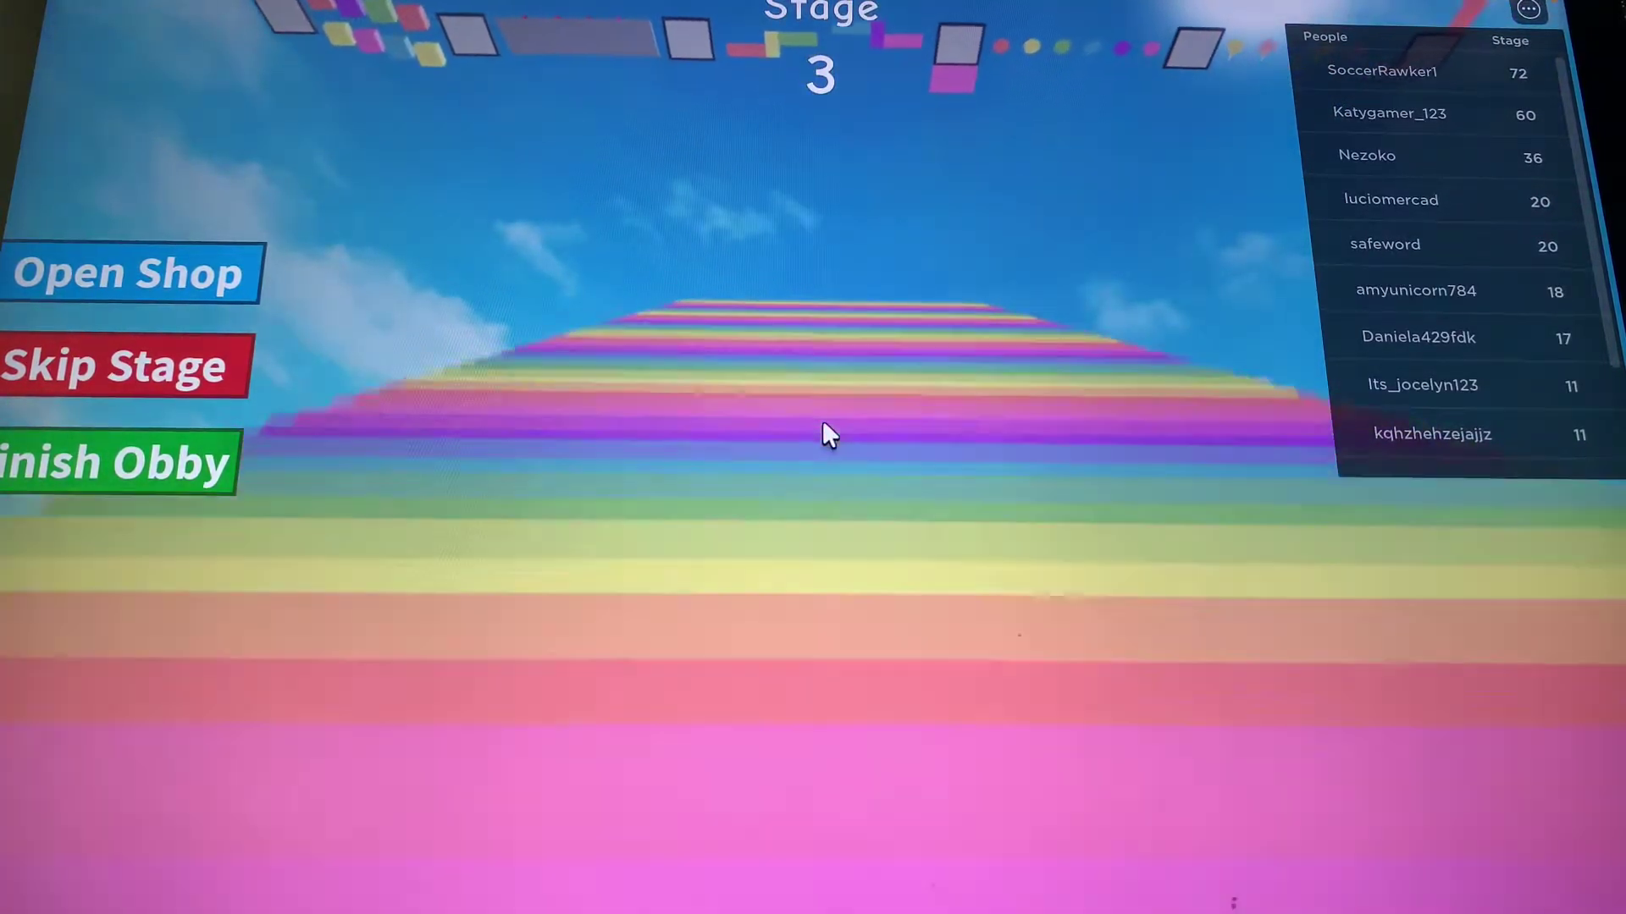
key(w)
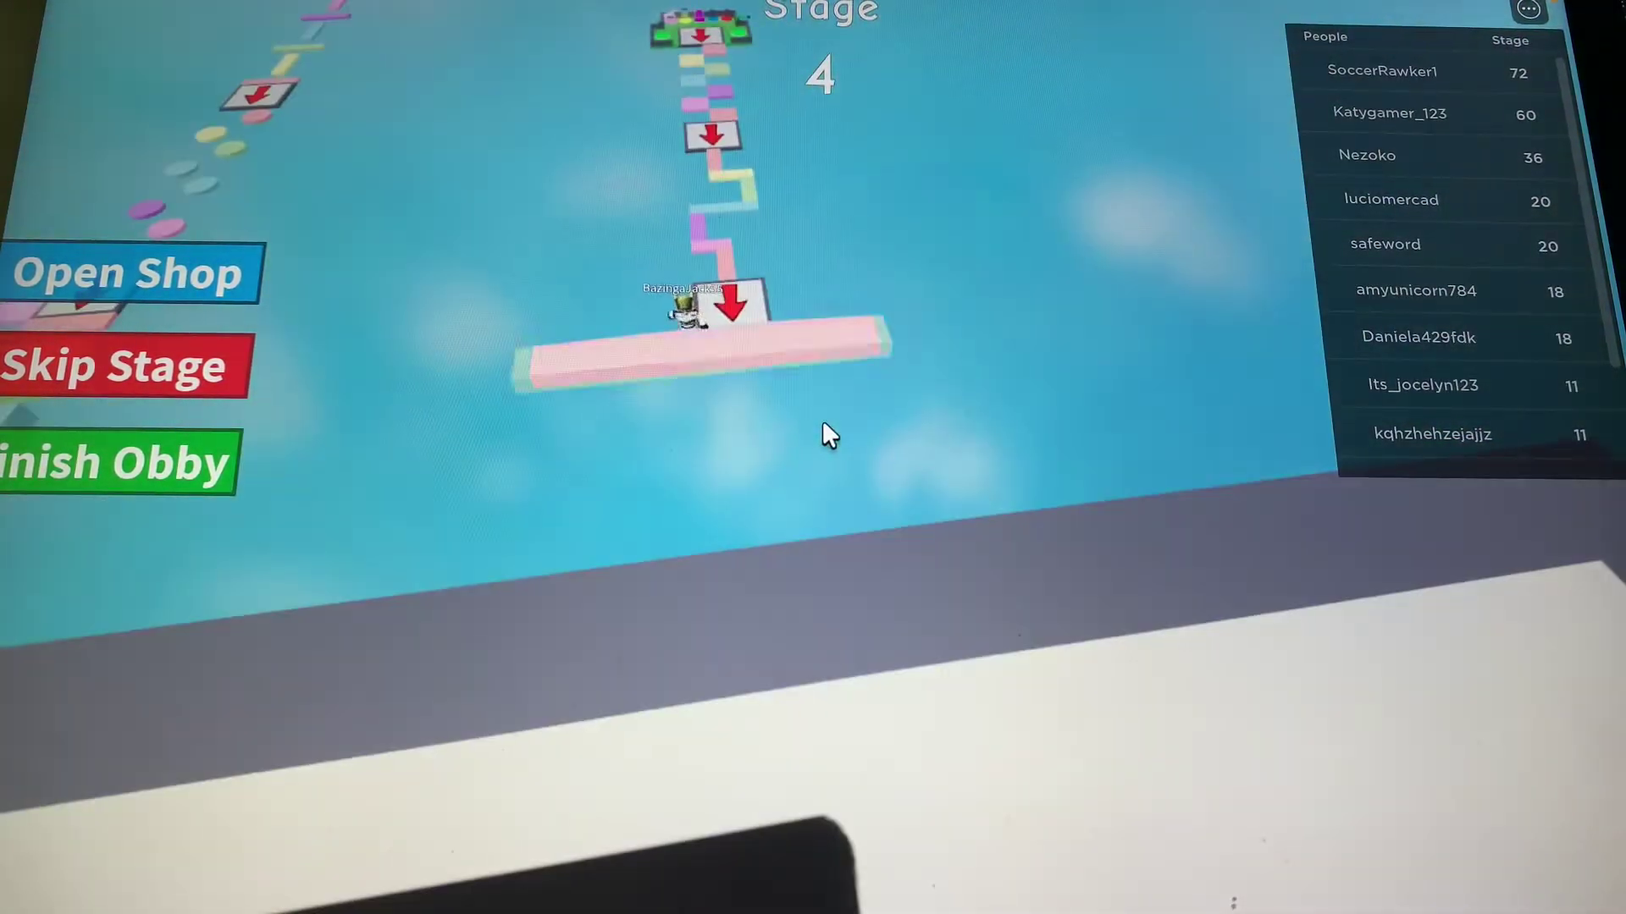
key(s)
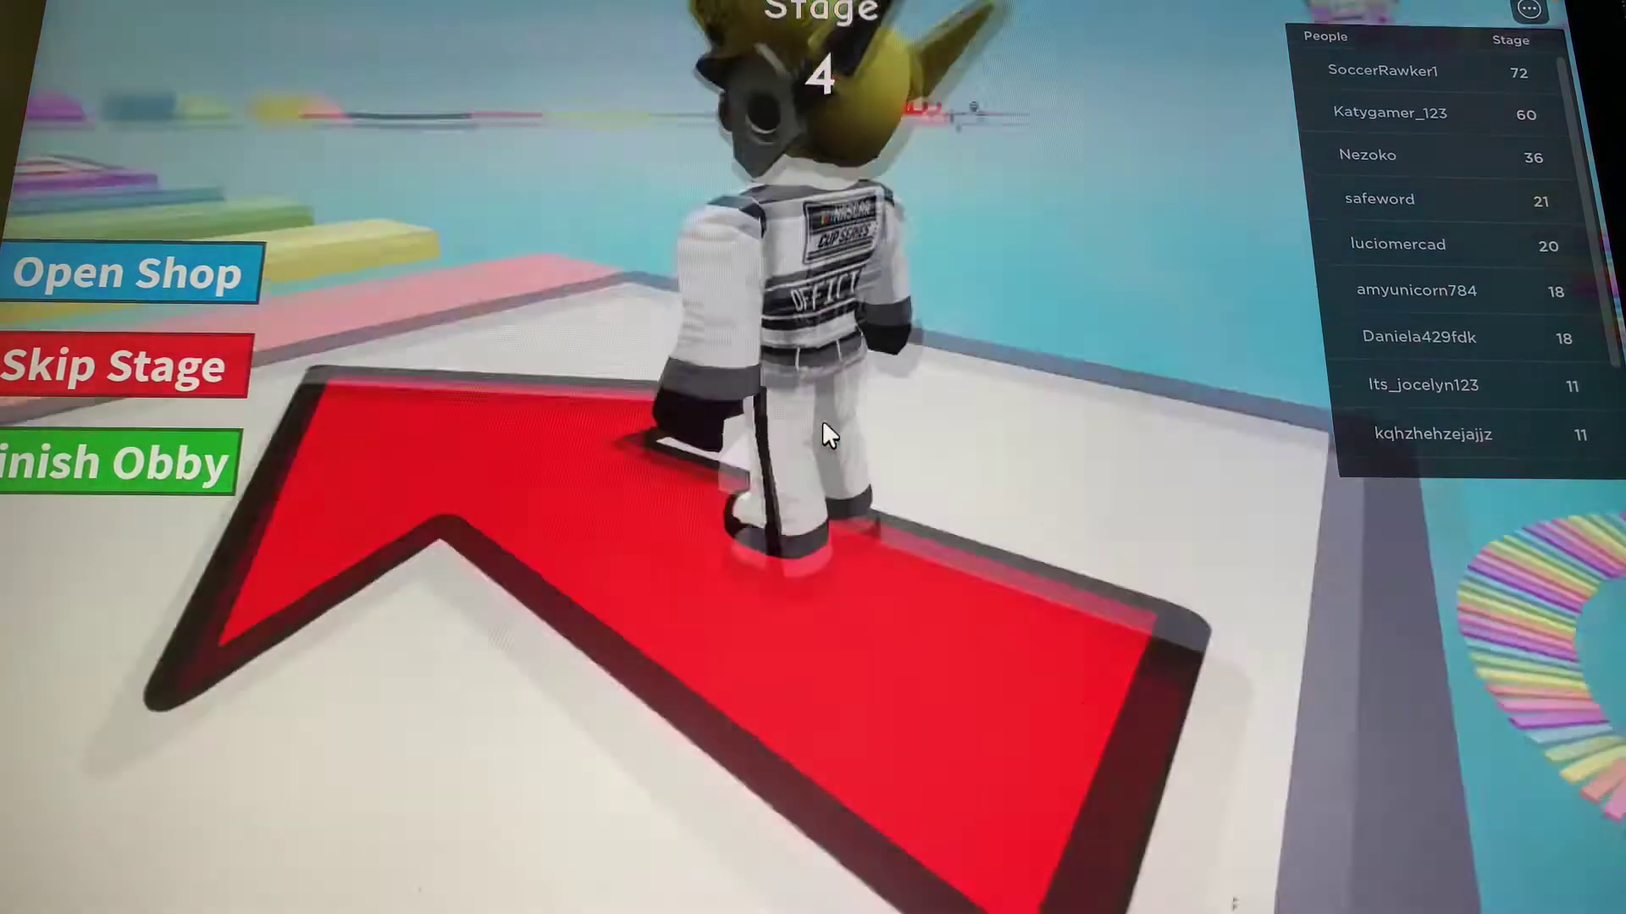
key(Left)
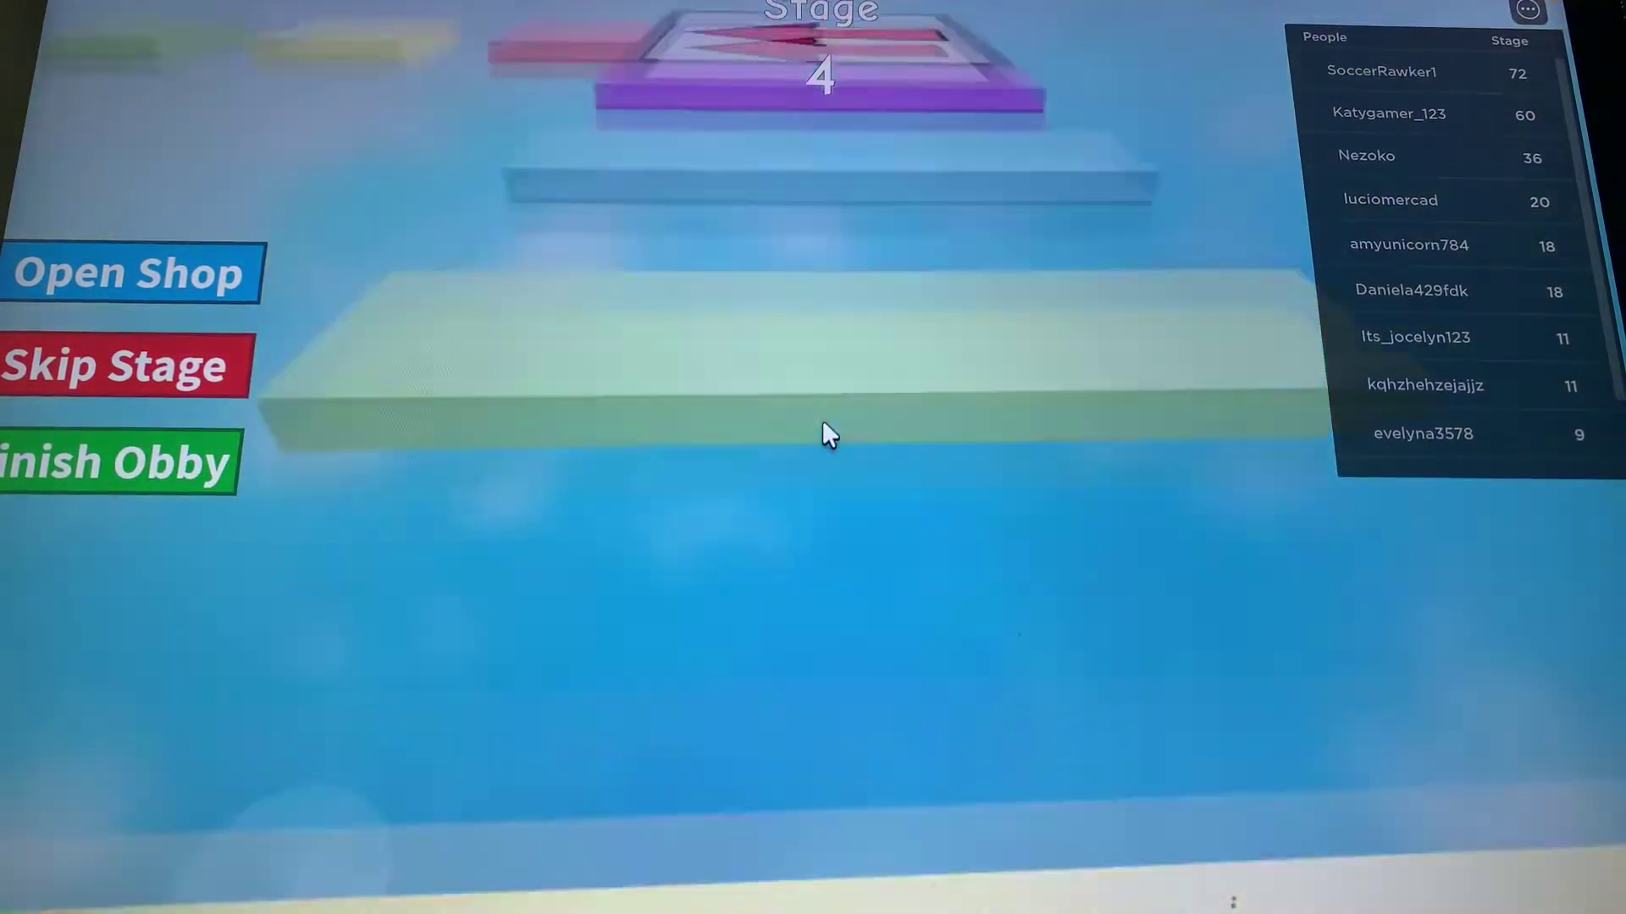
scroll(823, 436, up, 5)
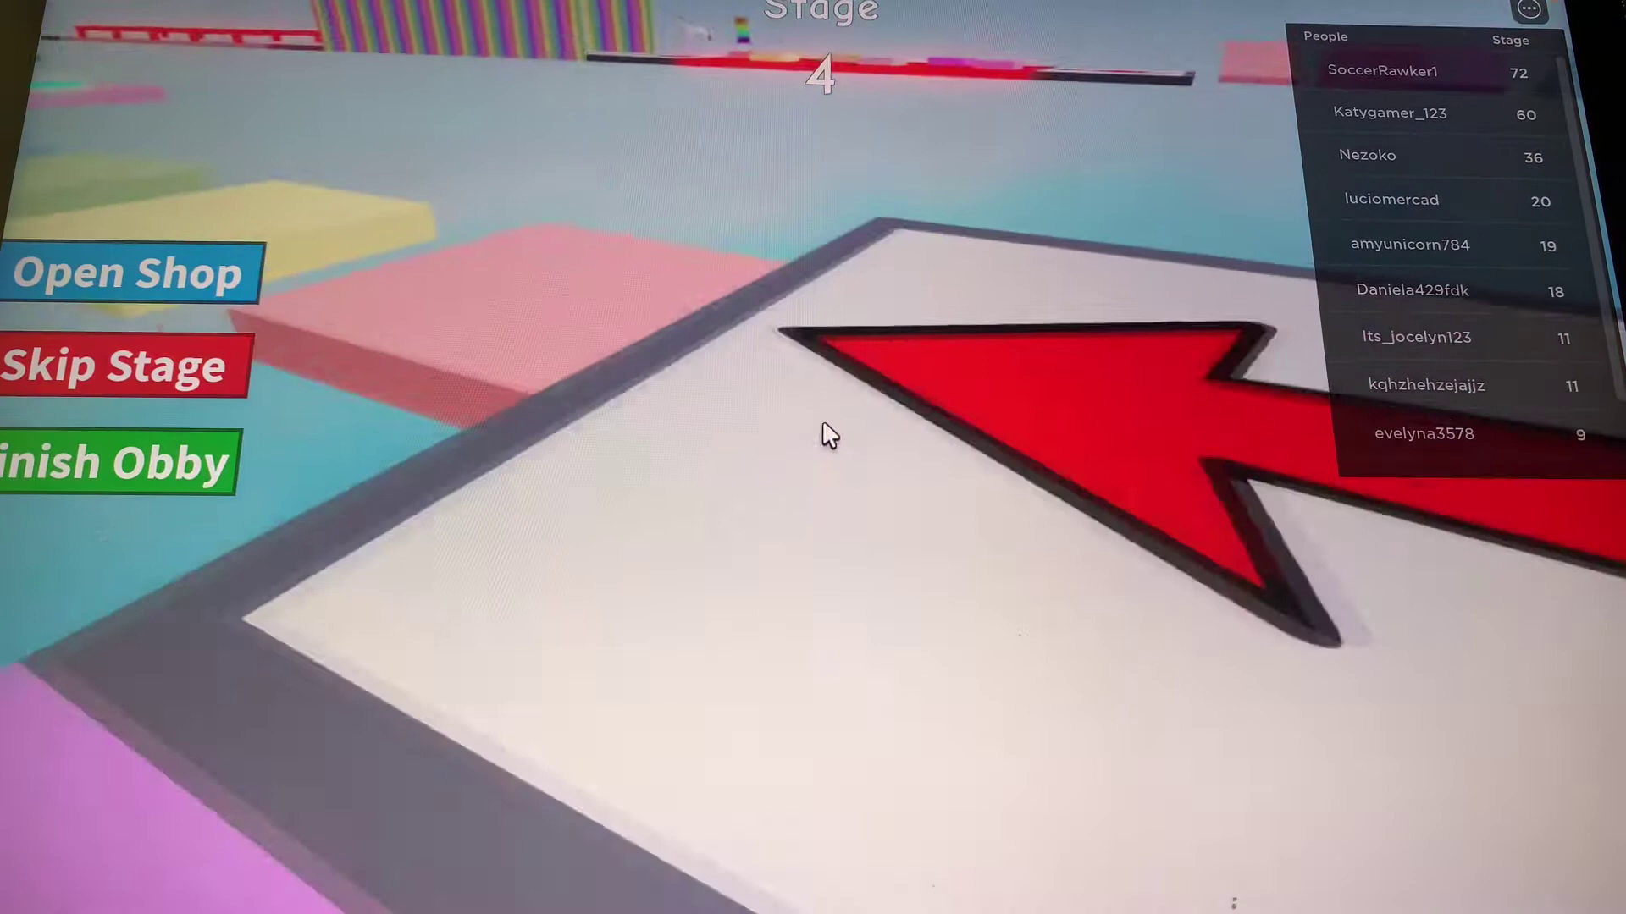
Run across the floating platforms and red bars through stages 5, 6 and 7.
key(w)
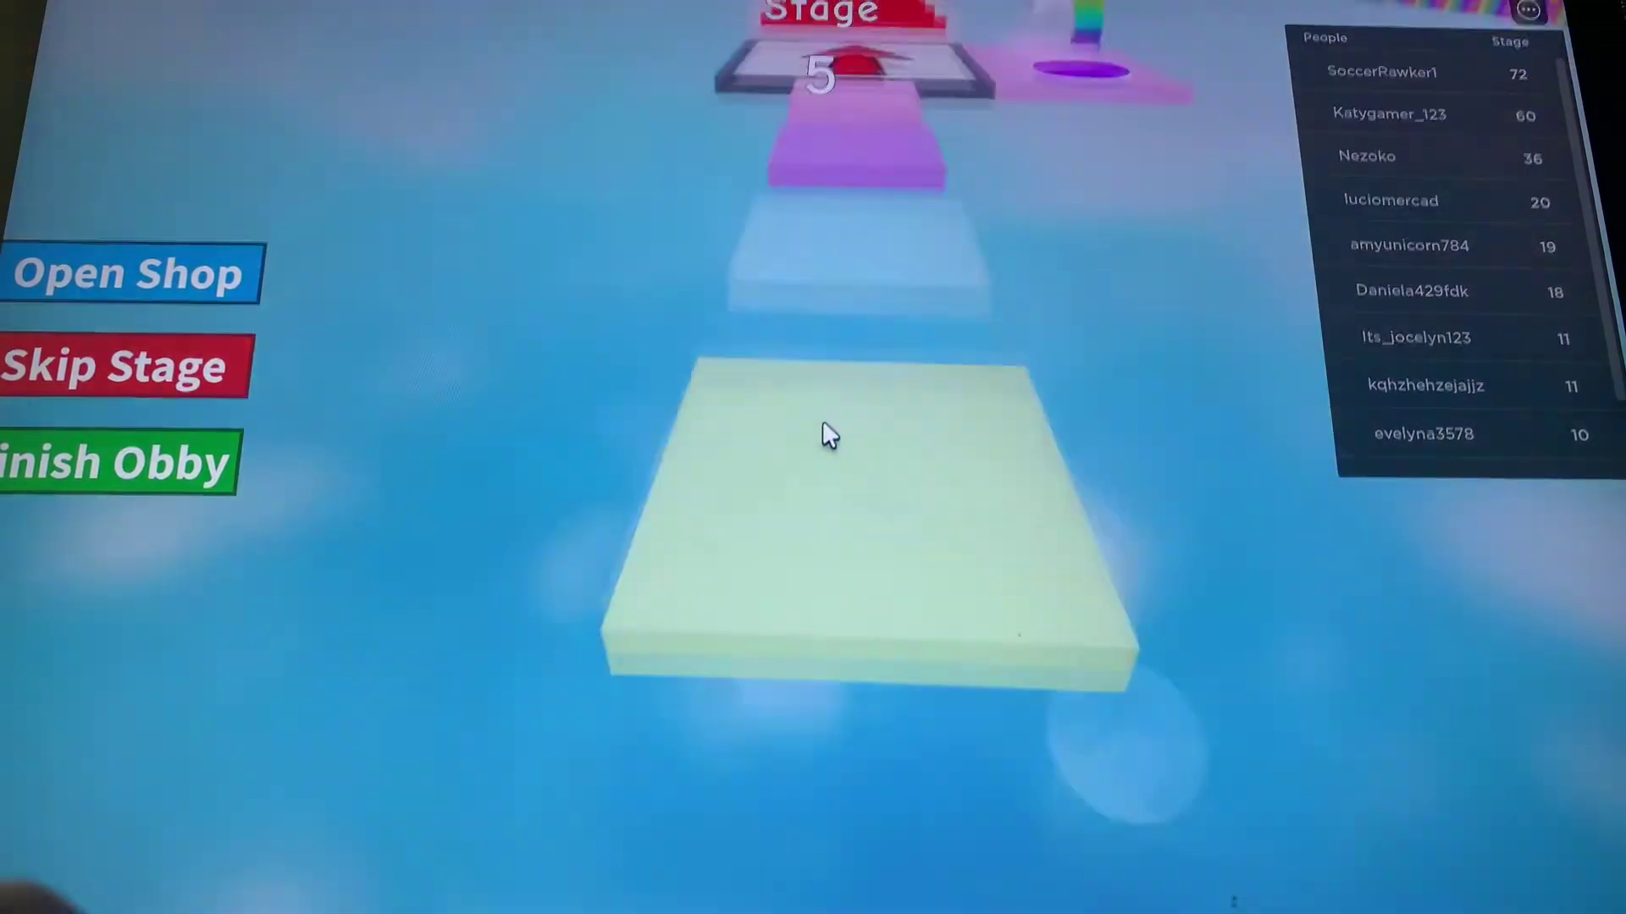
key(w)
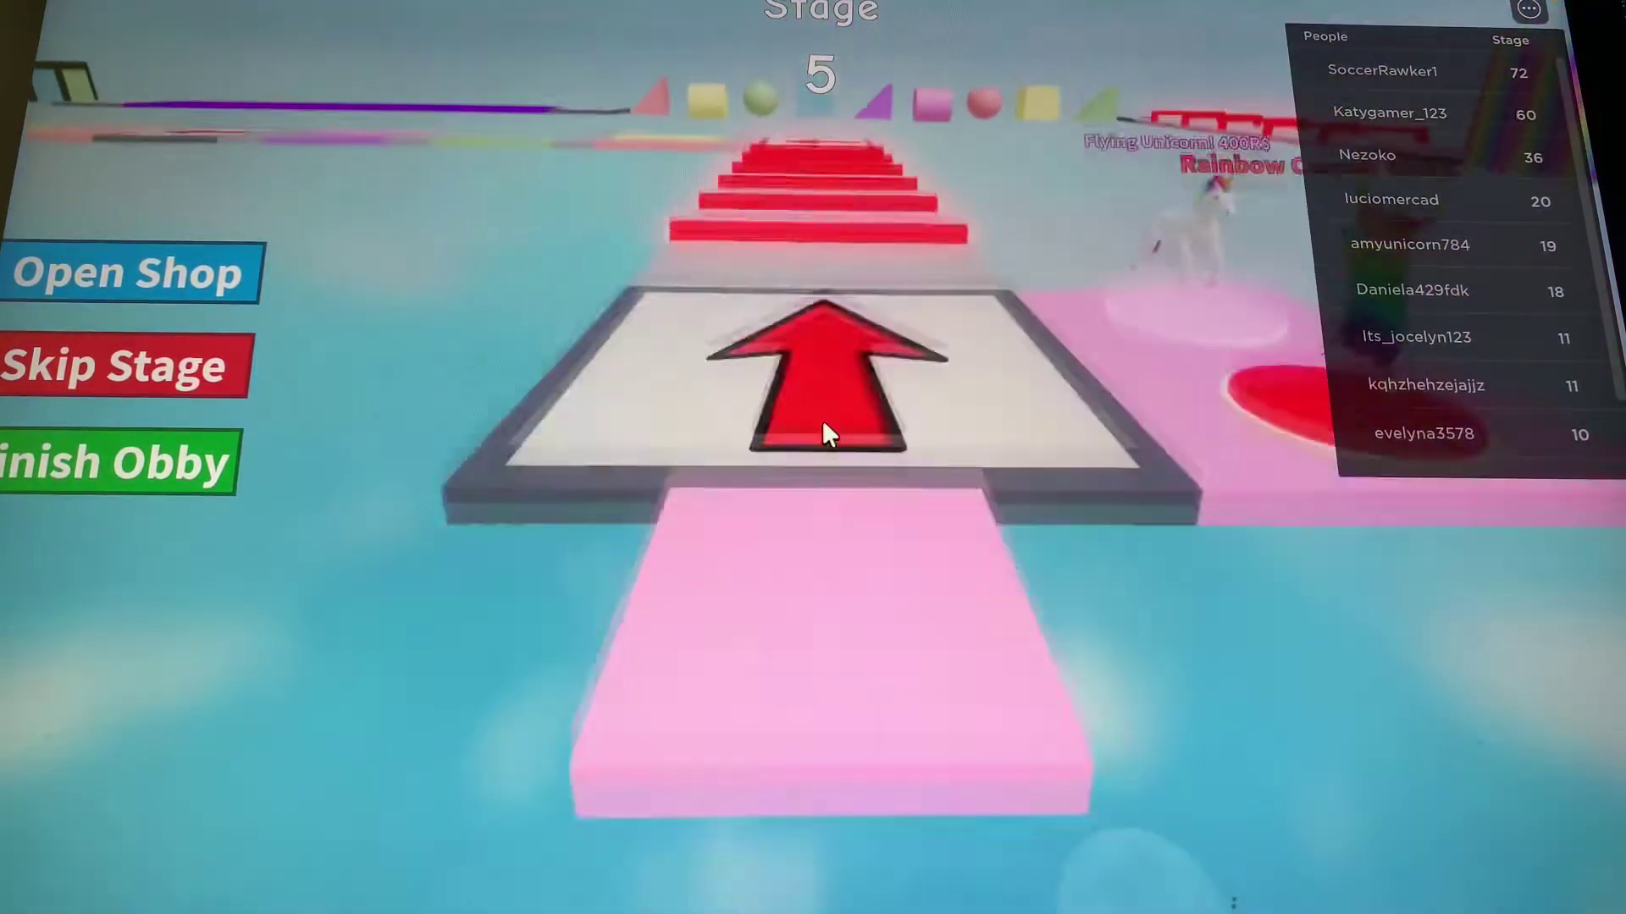
key(w)
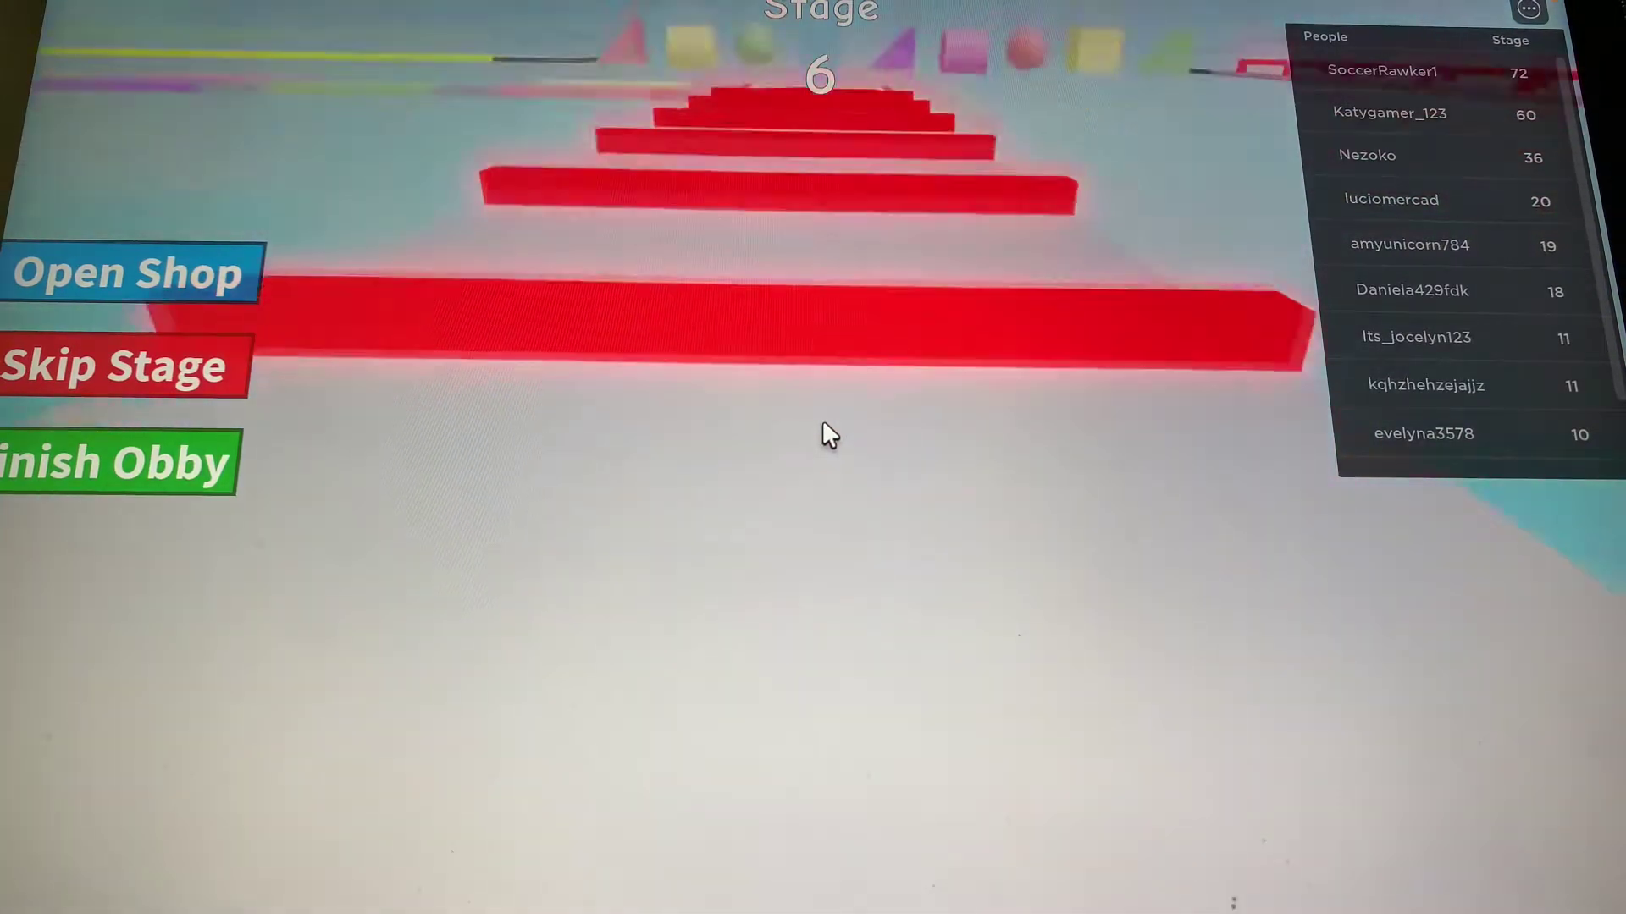
key(w)
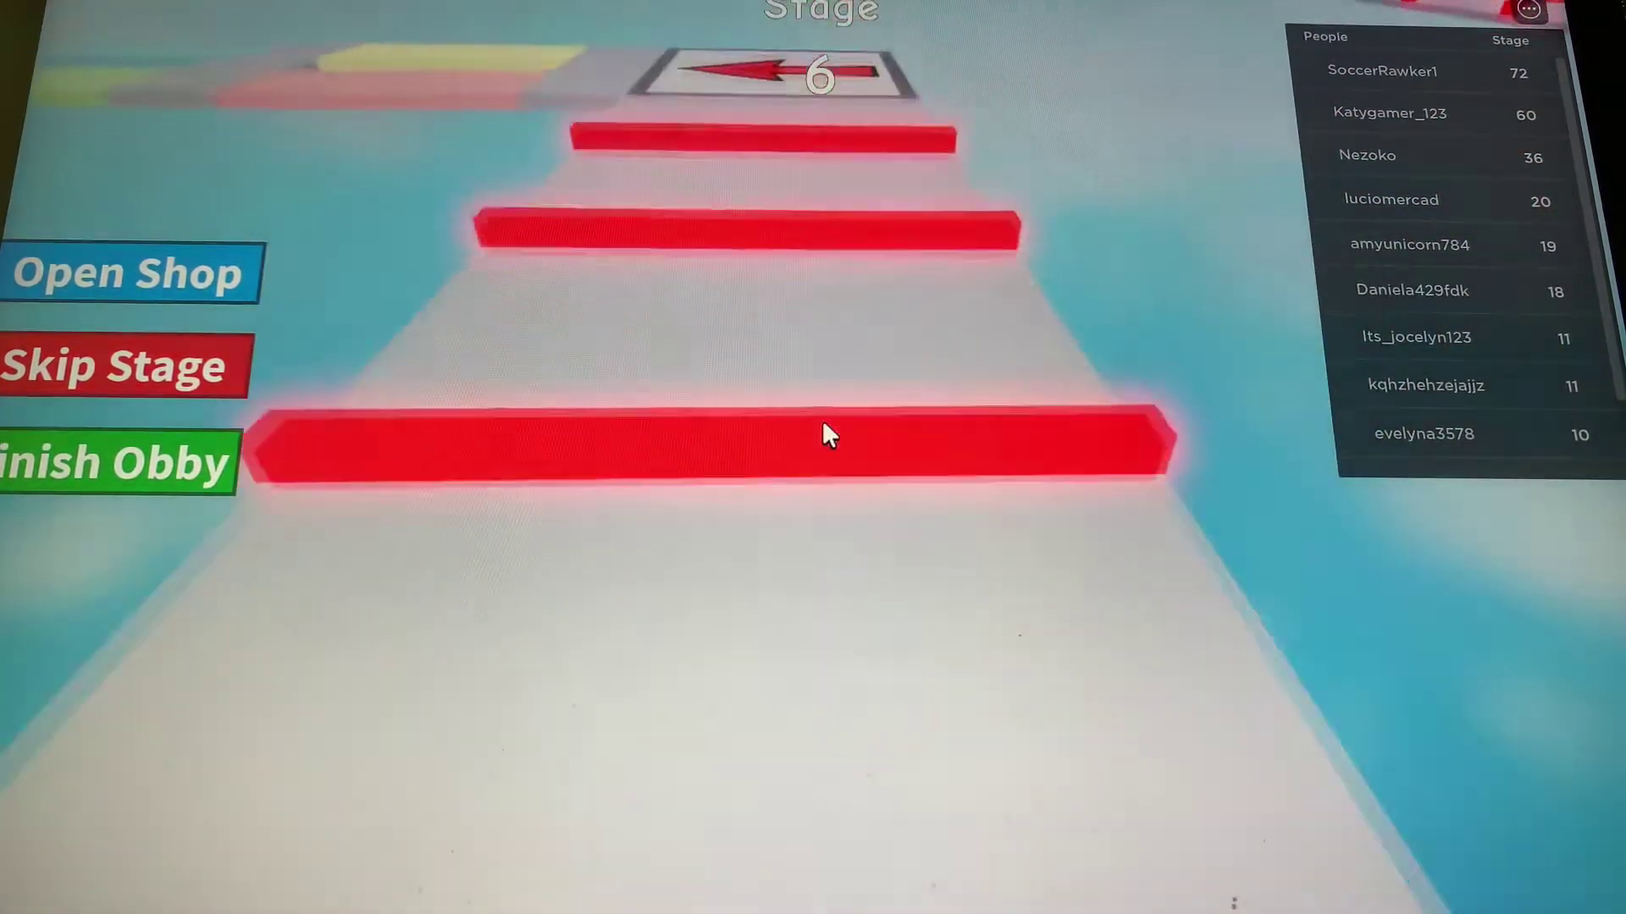
key(w)
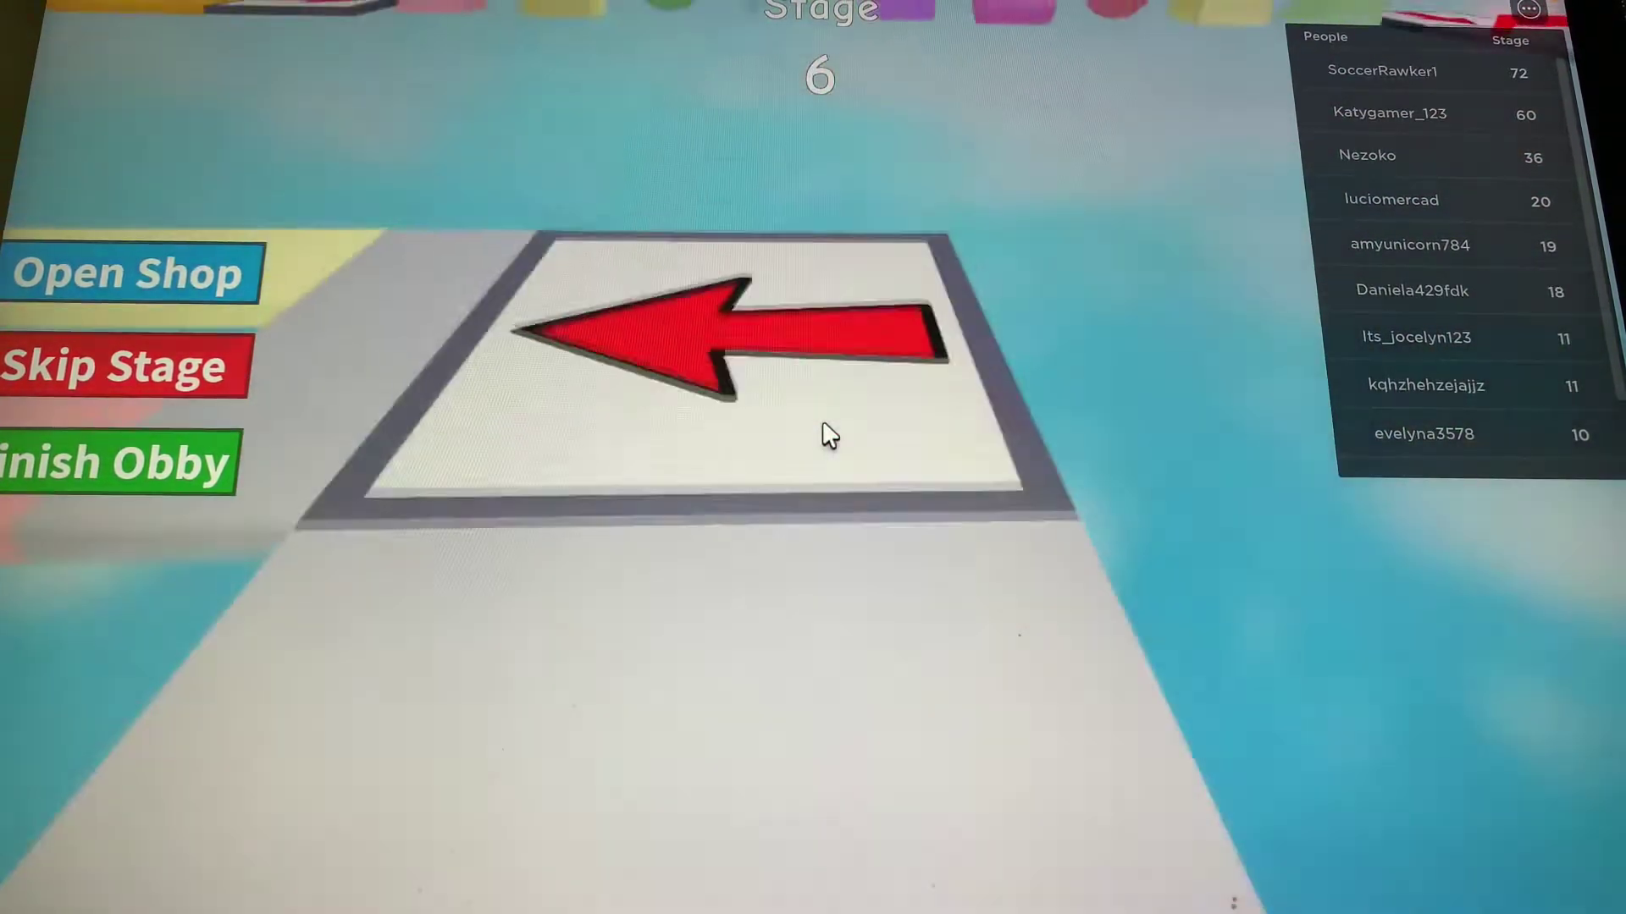
key(w)
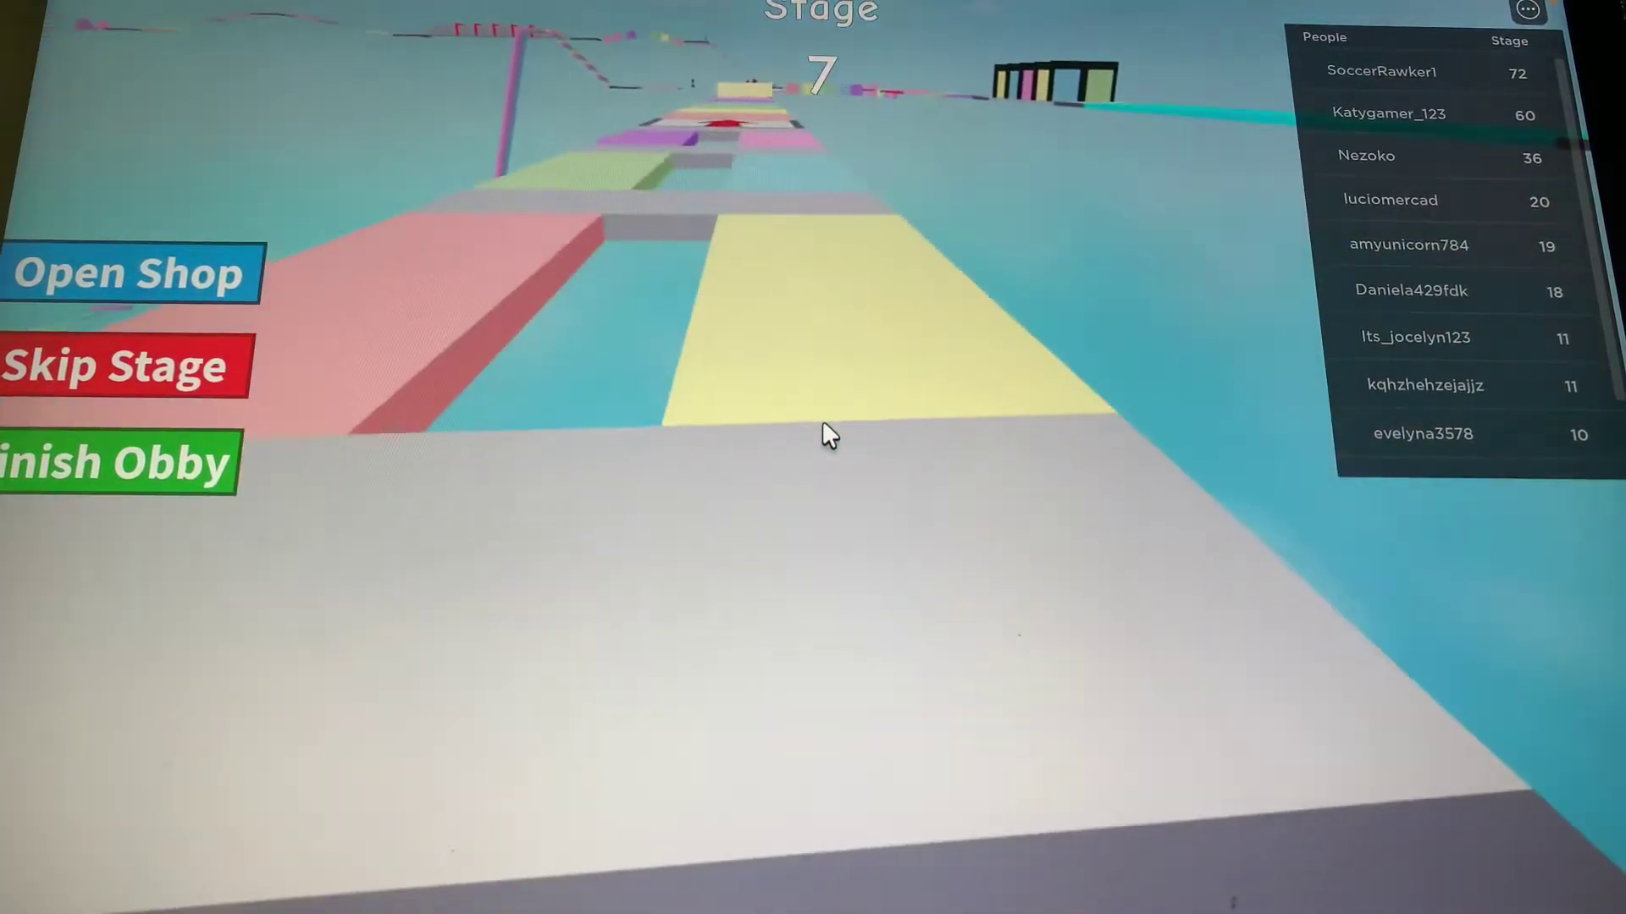
Cross the yellow, pink and purple platforms to reach stage 8.
key(w)
key(d)
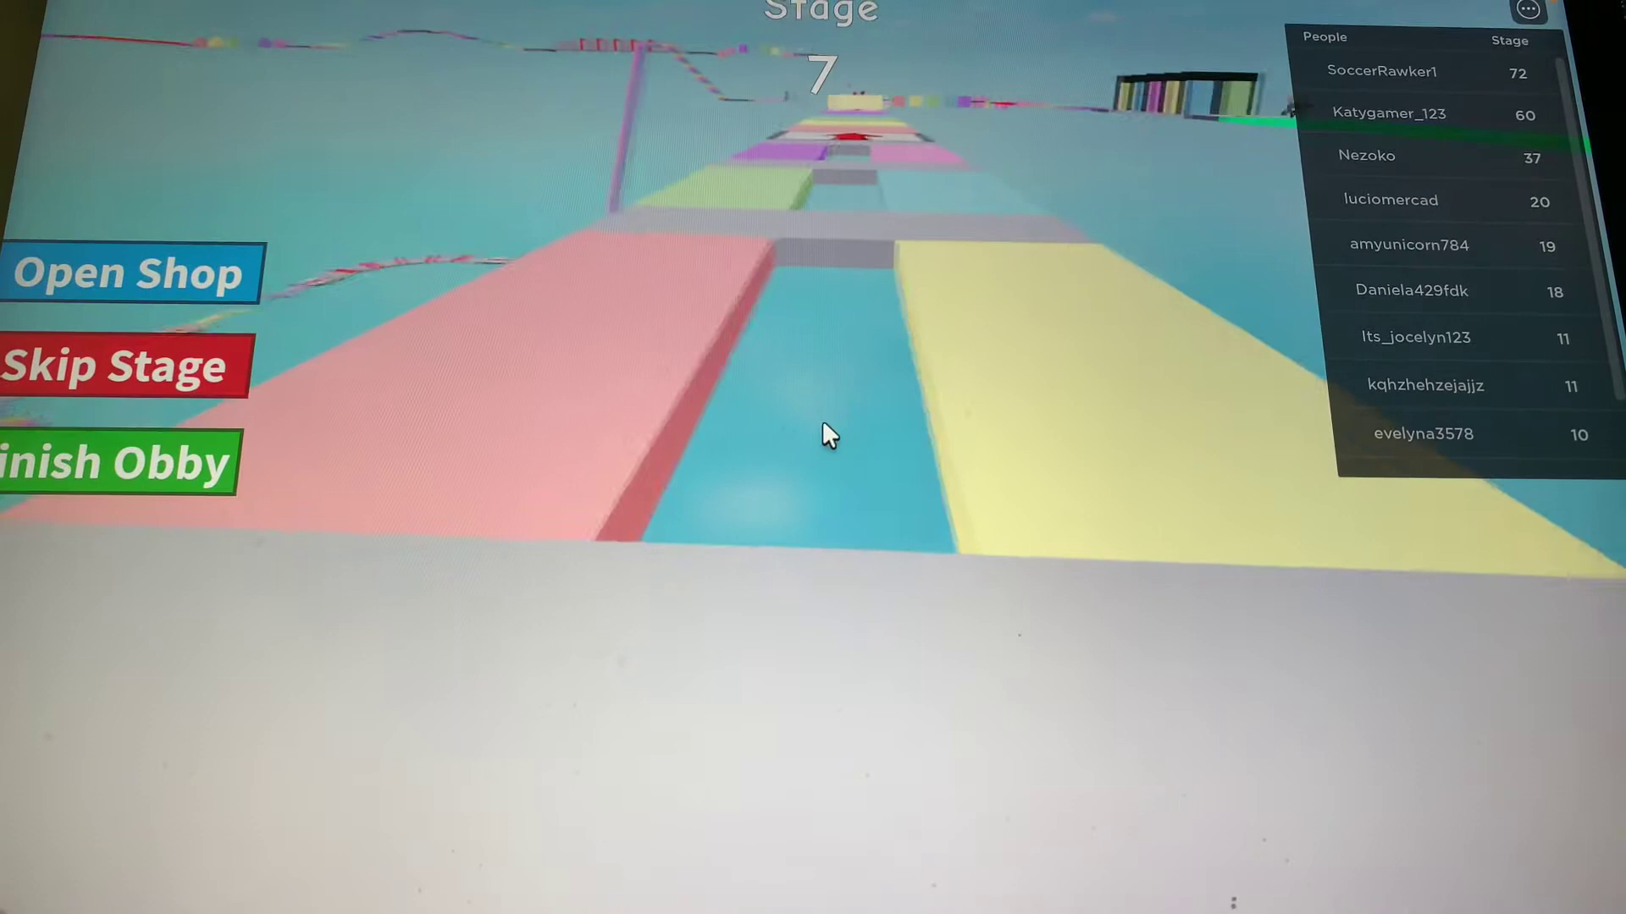
key(w)
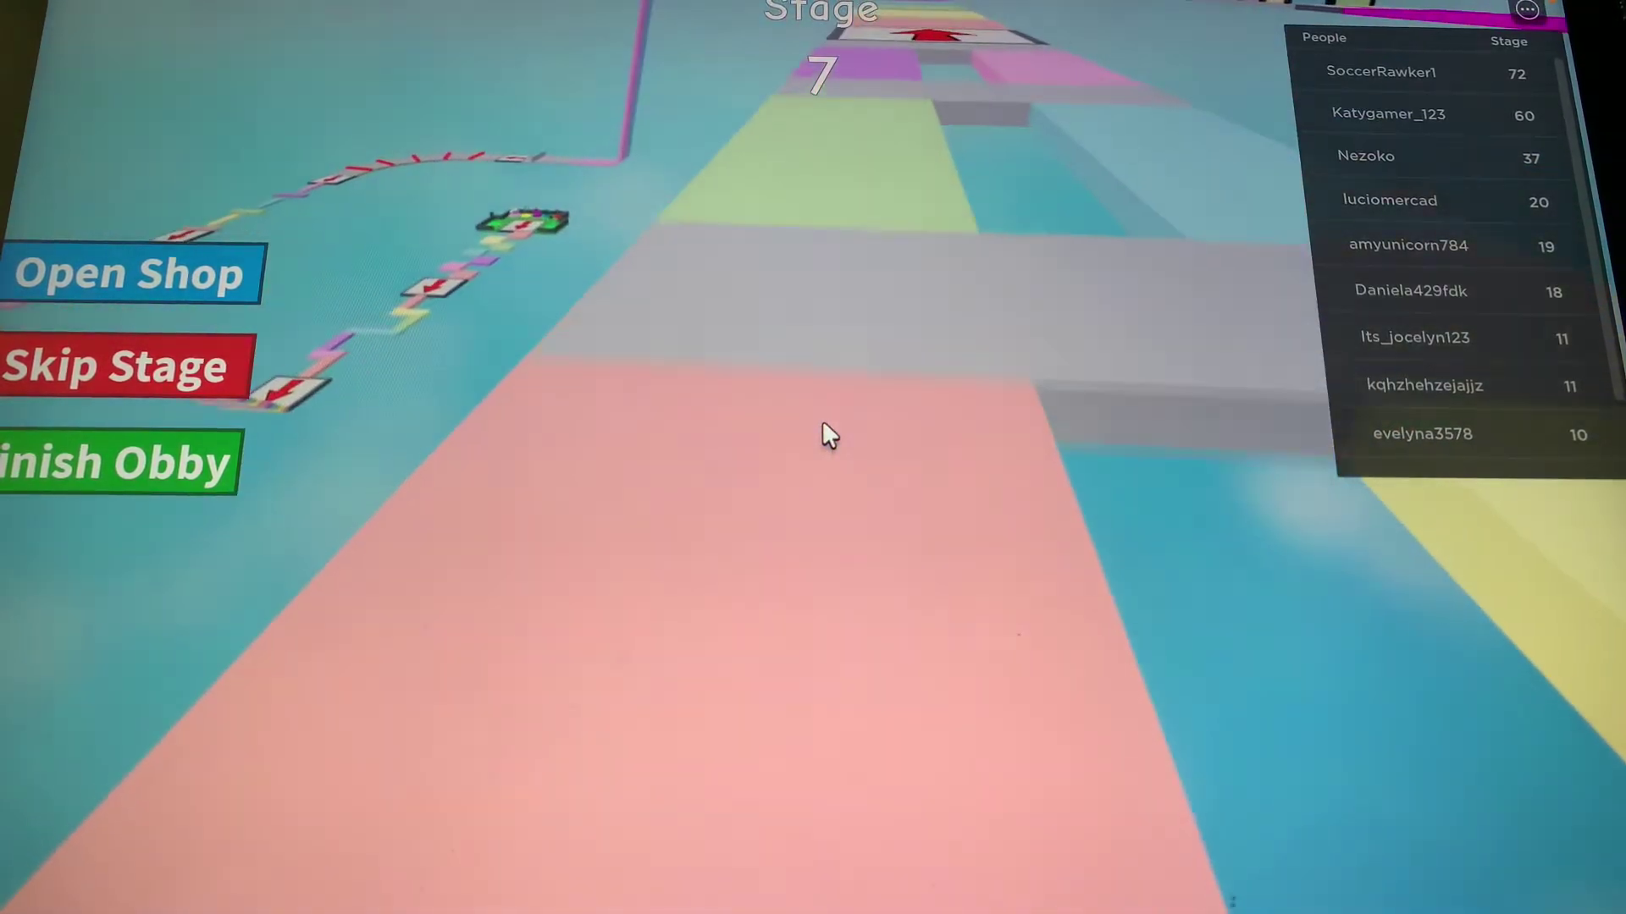
key(w)
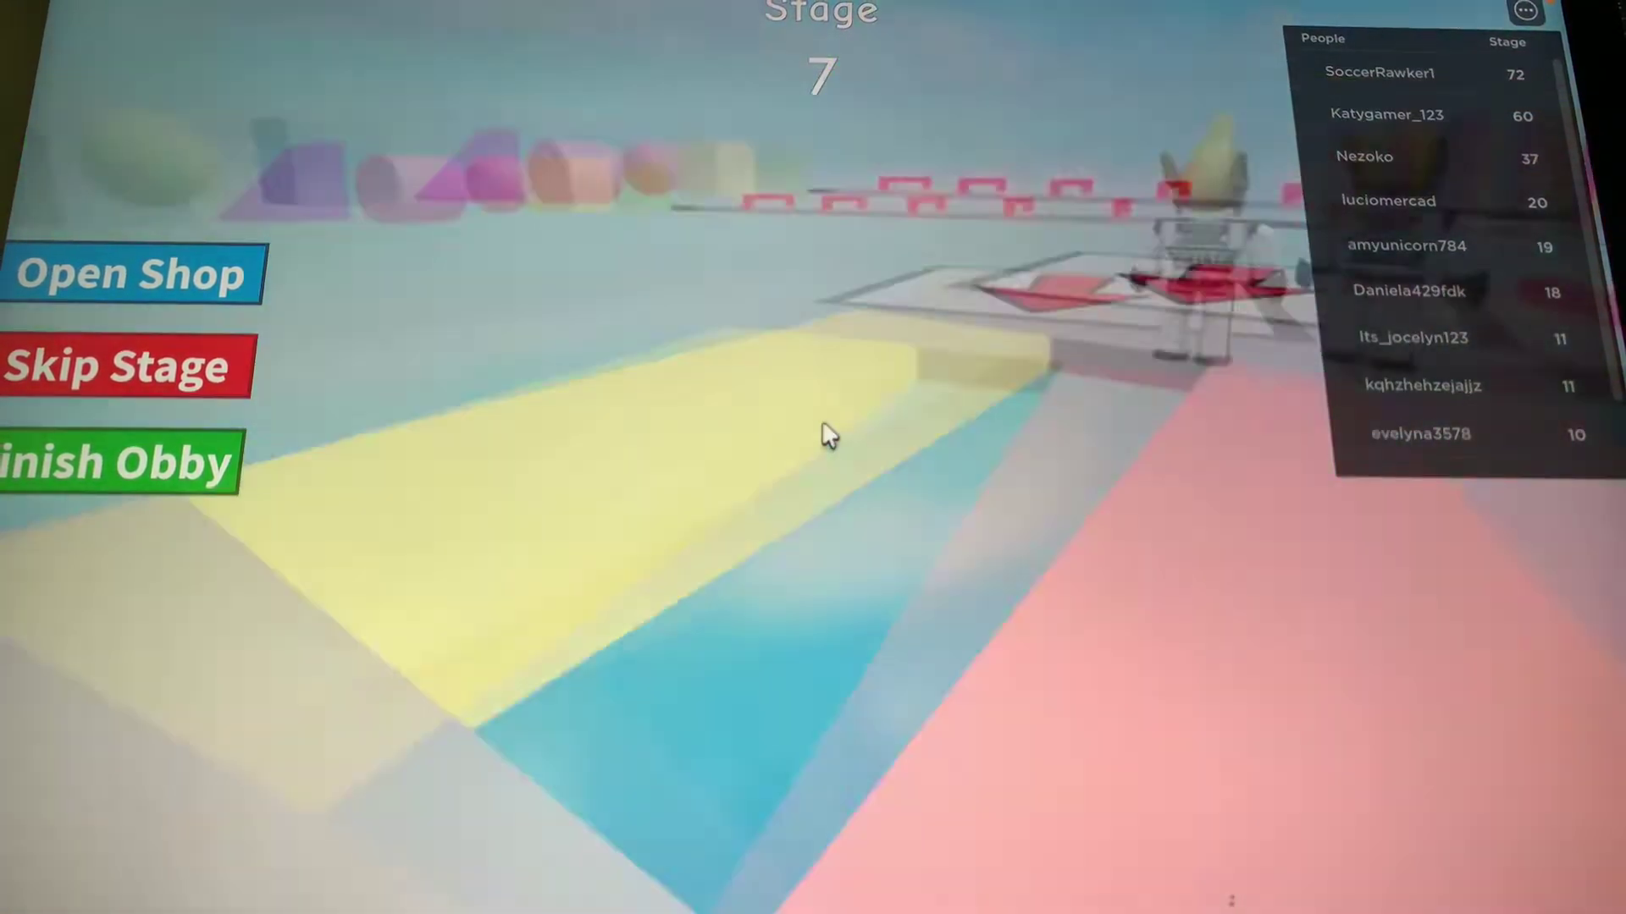
key(w)
key(w)
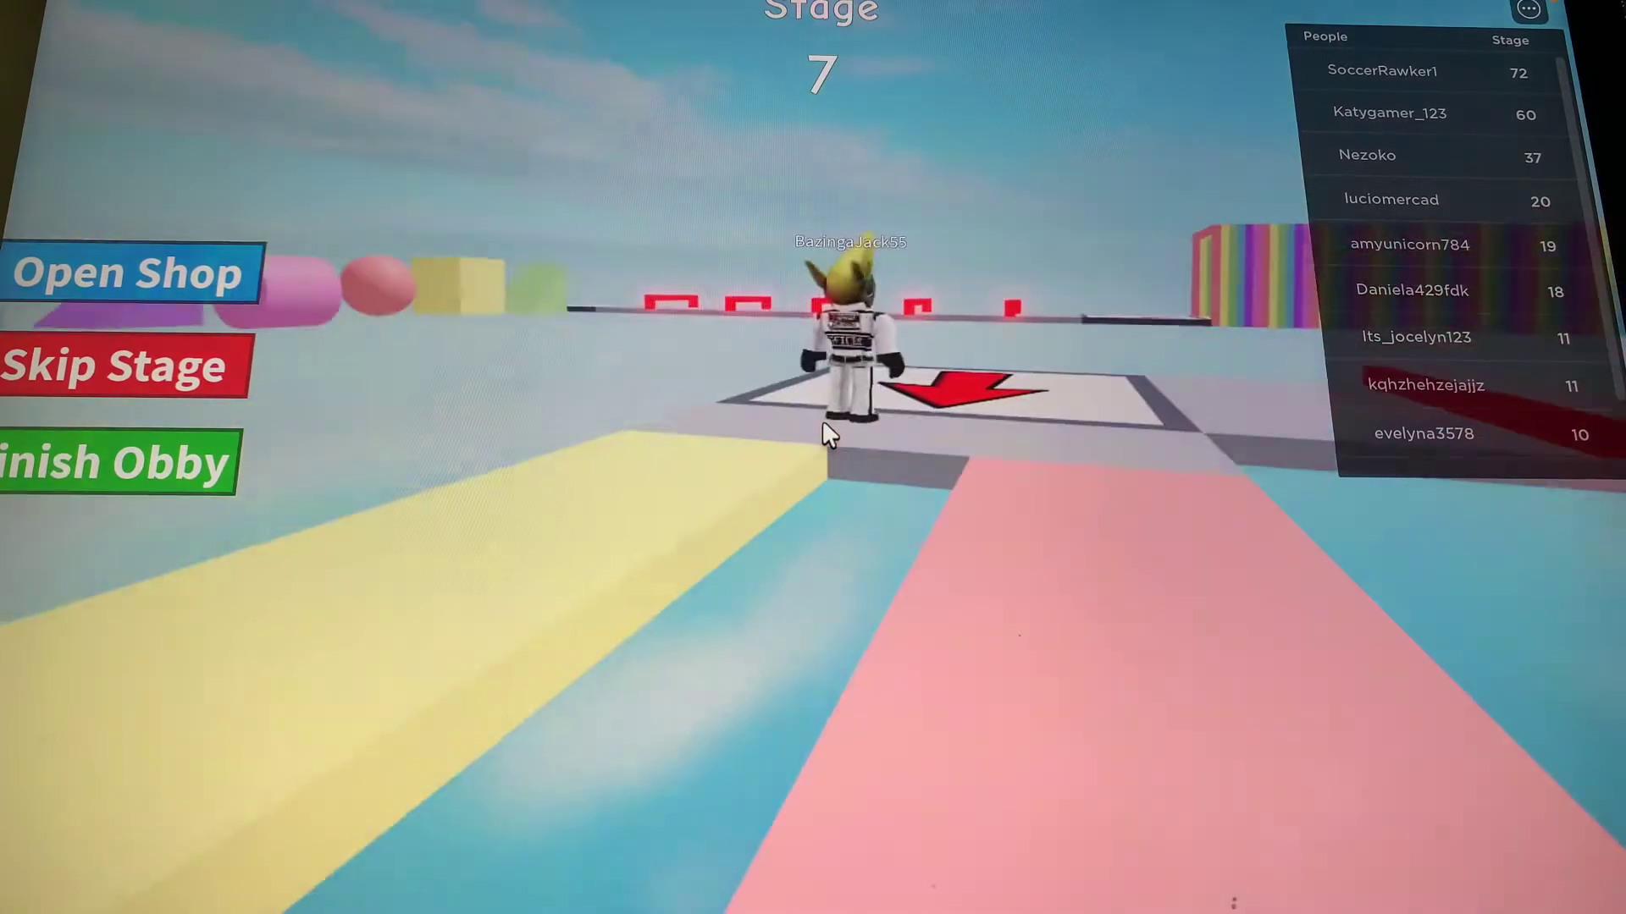
key(w)
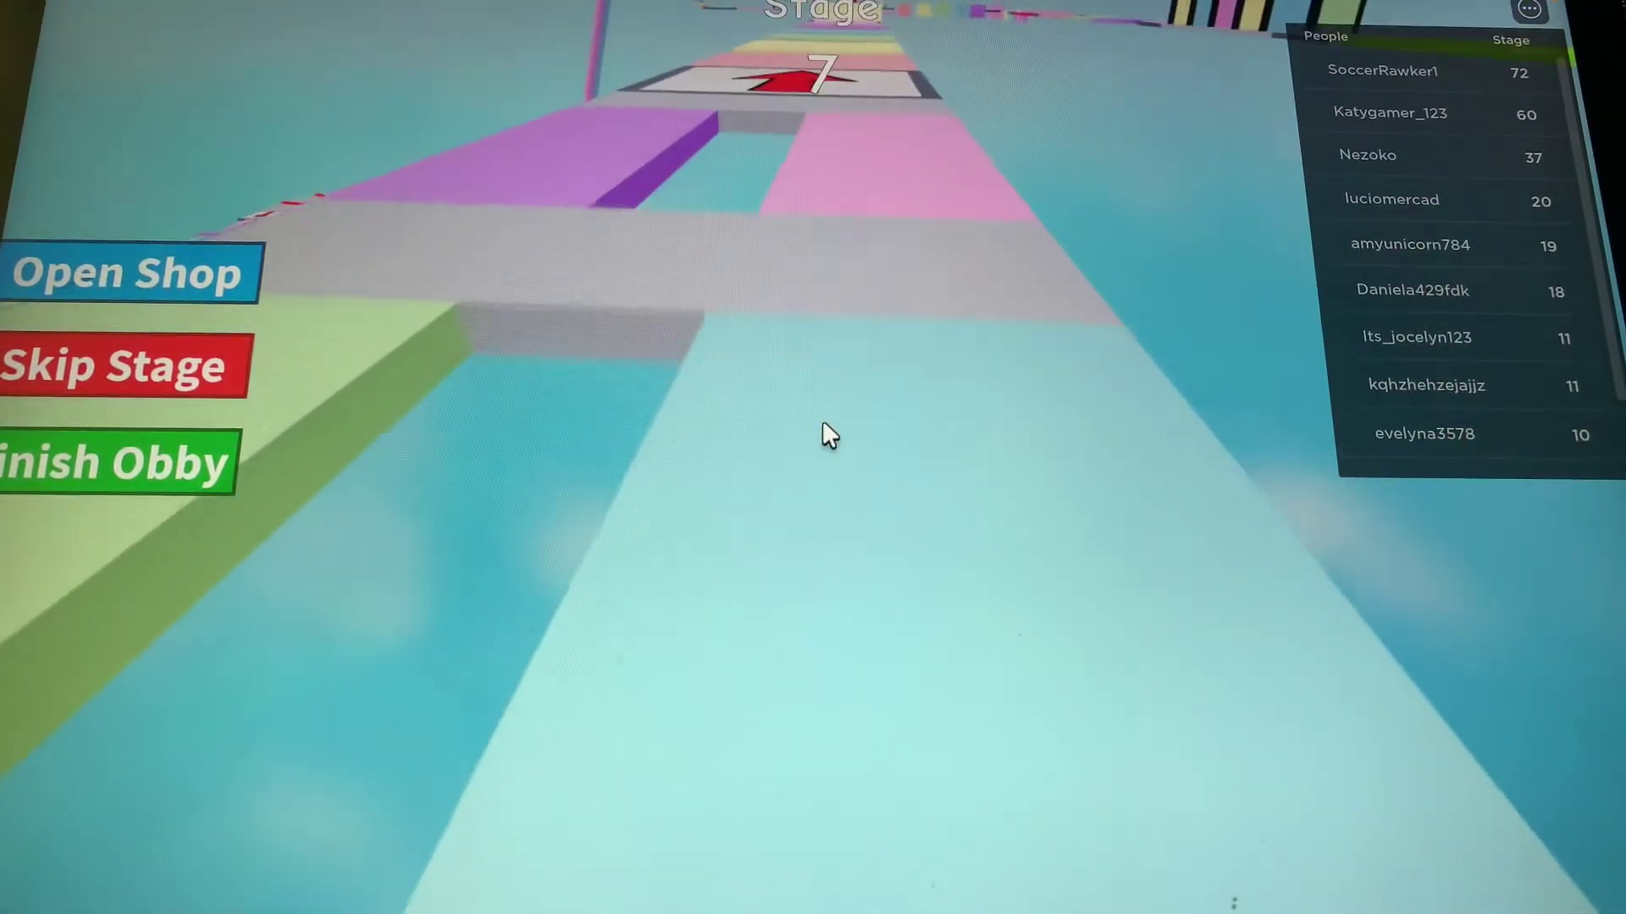
key(s)
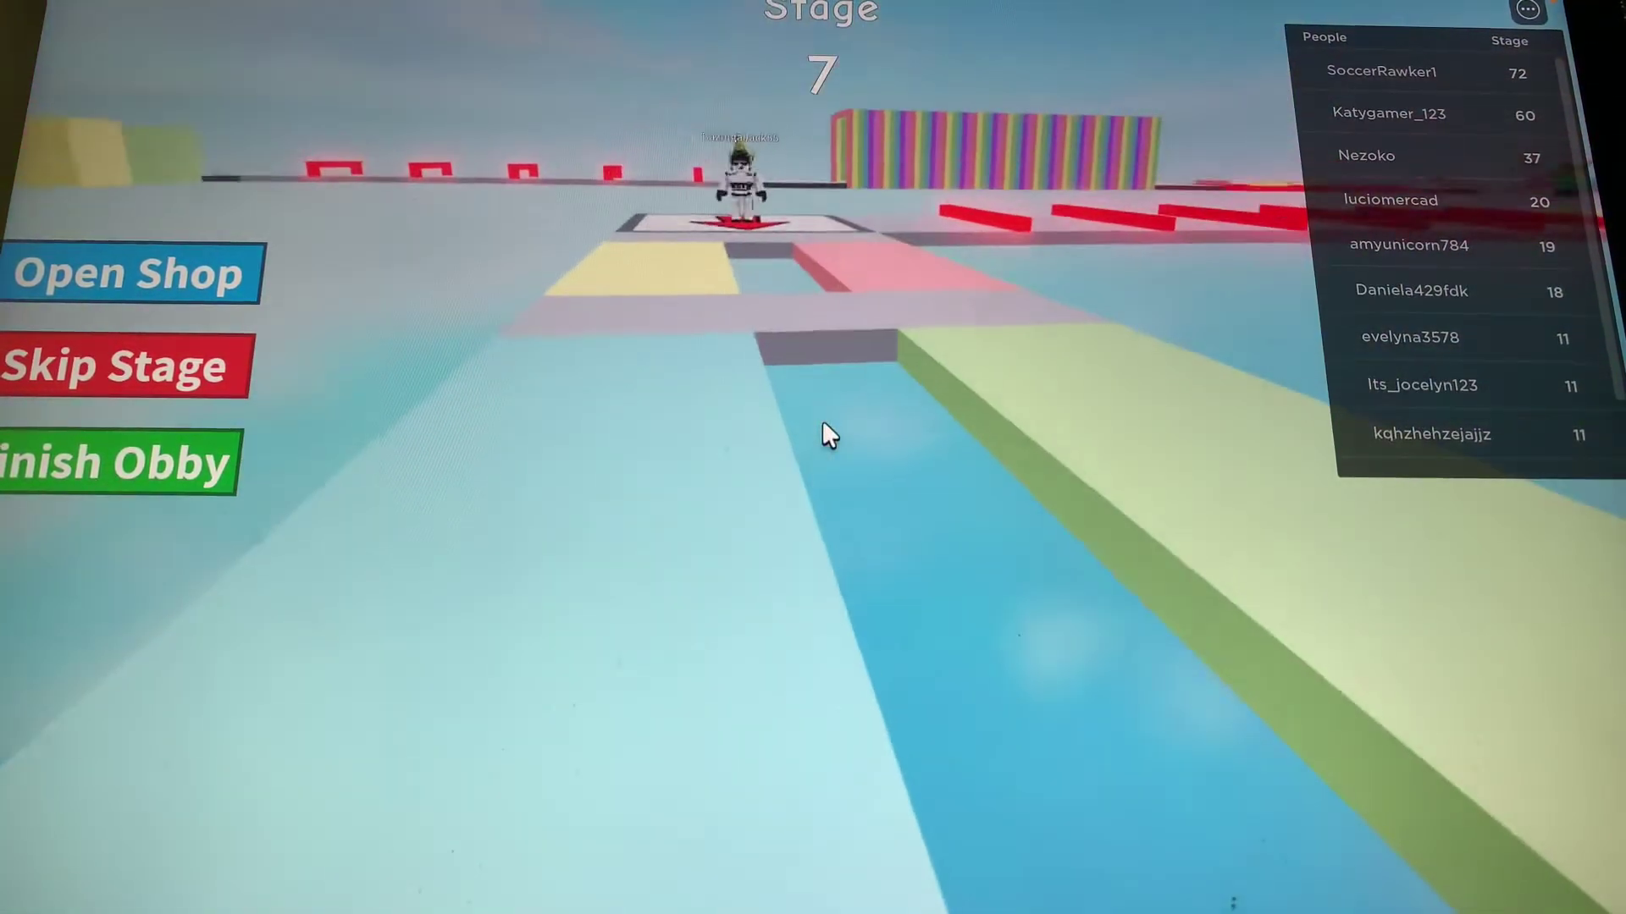
key(w)
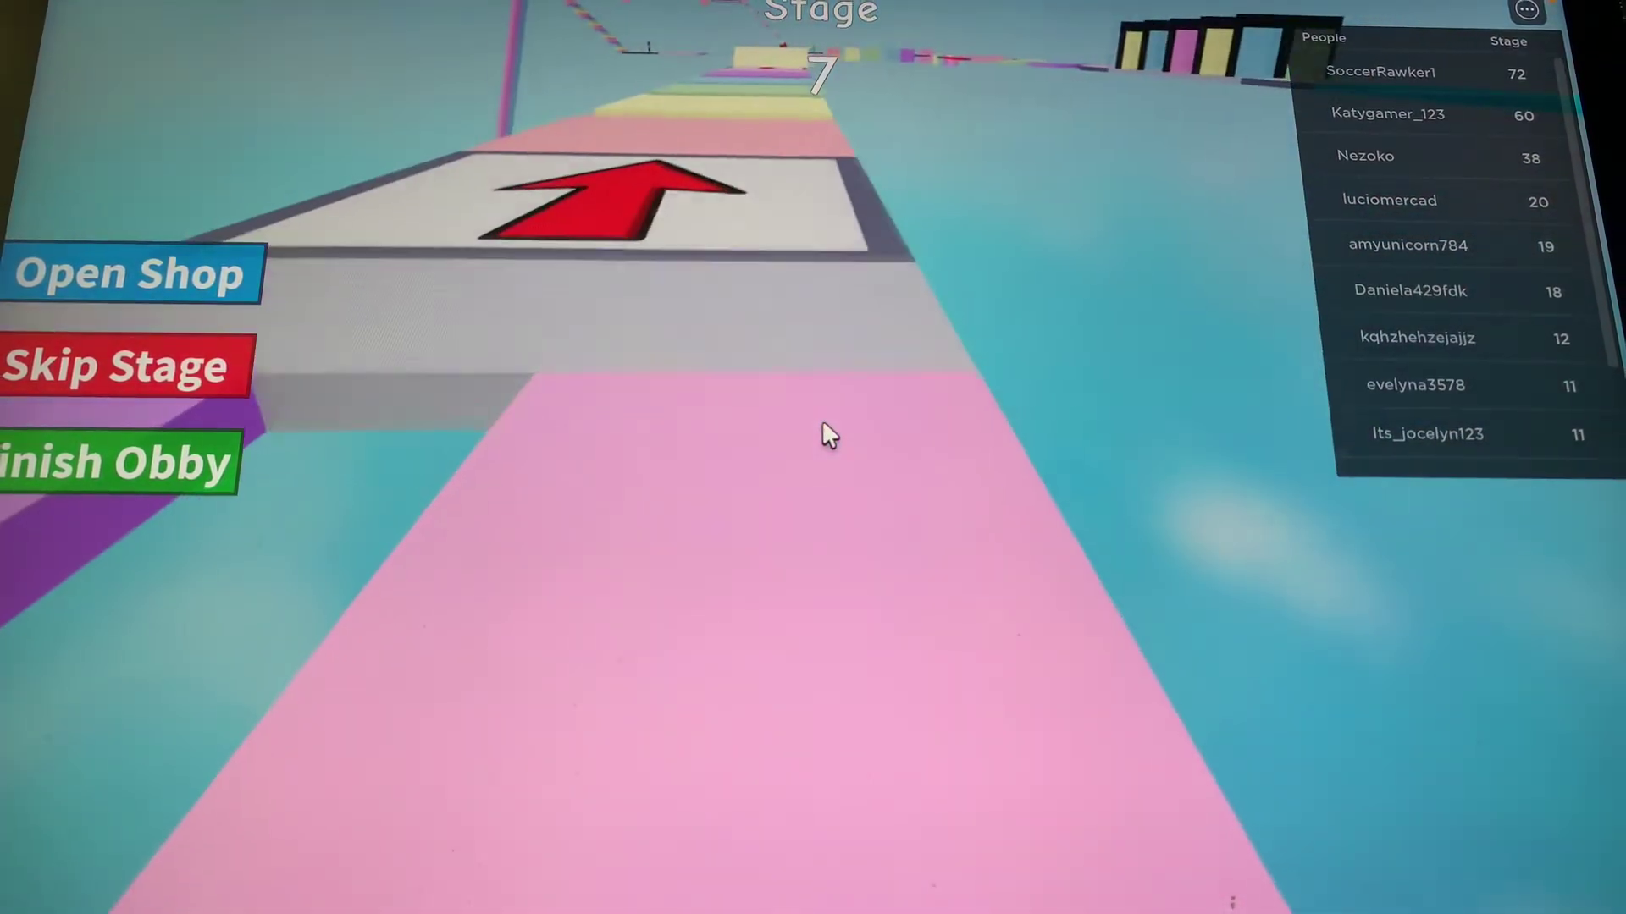
key(w)
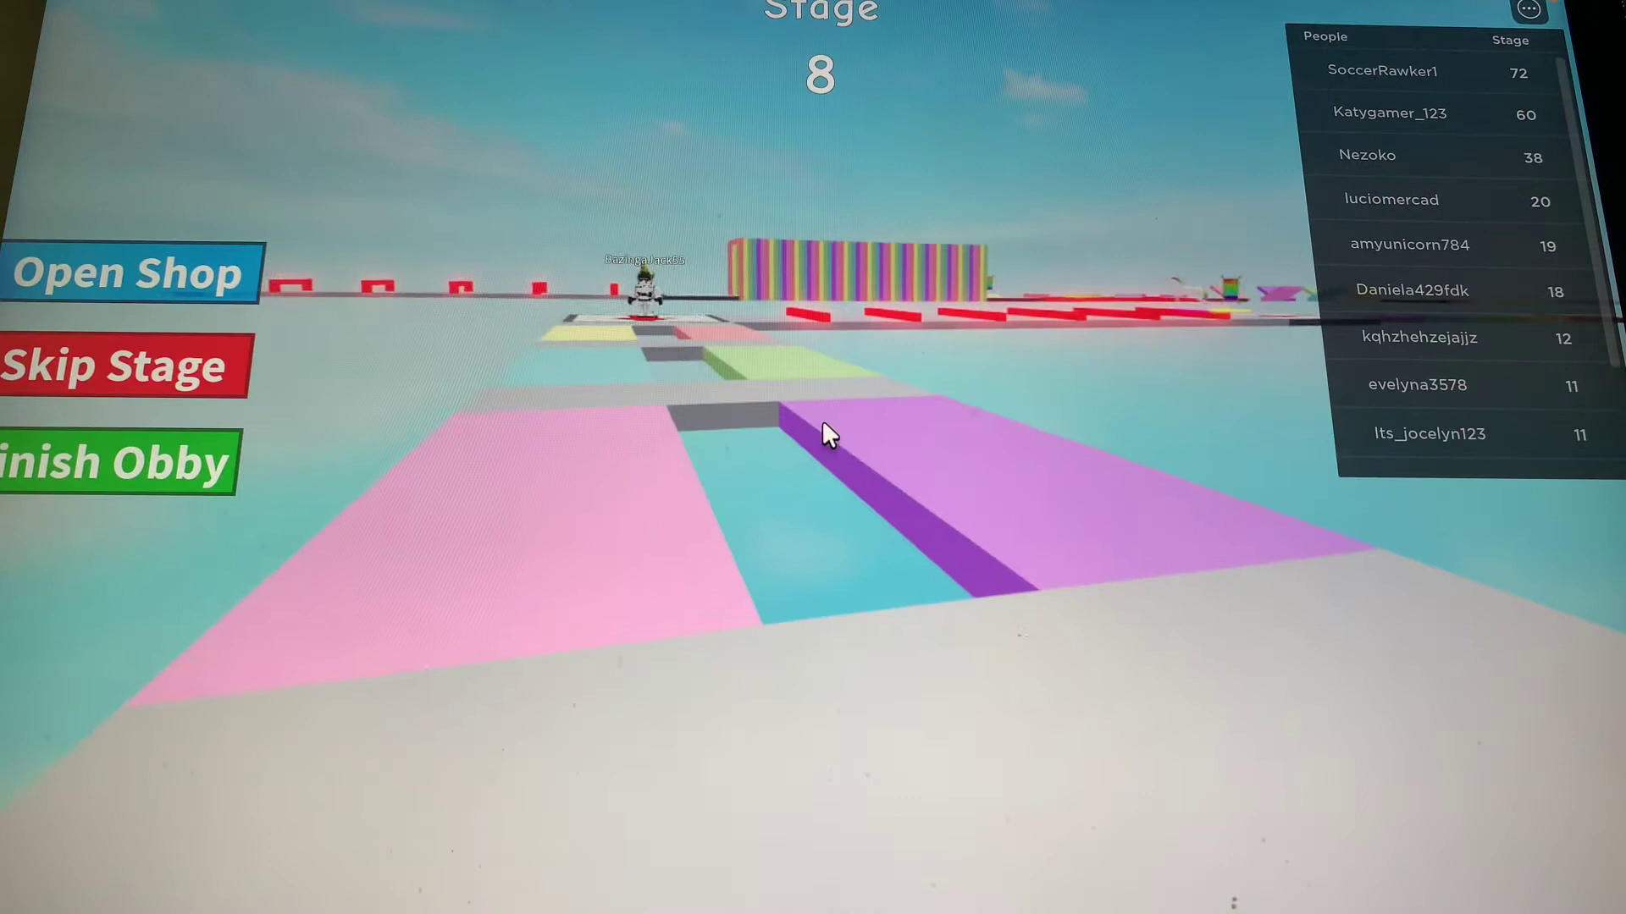
Jump past the yellow block across the green, blue and pink platforms.
key(s)
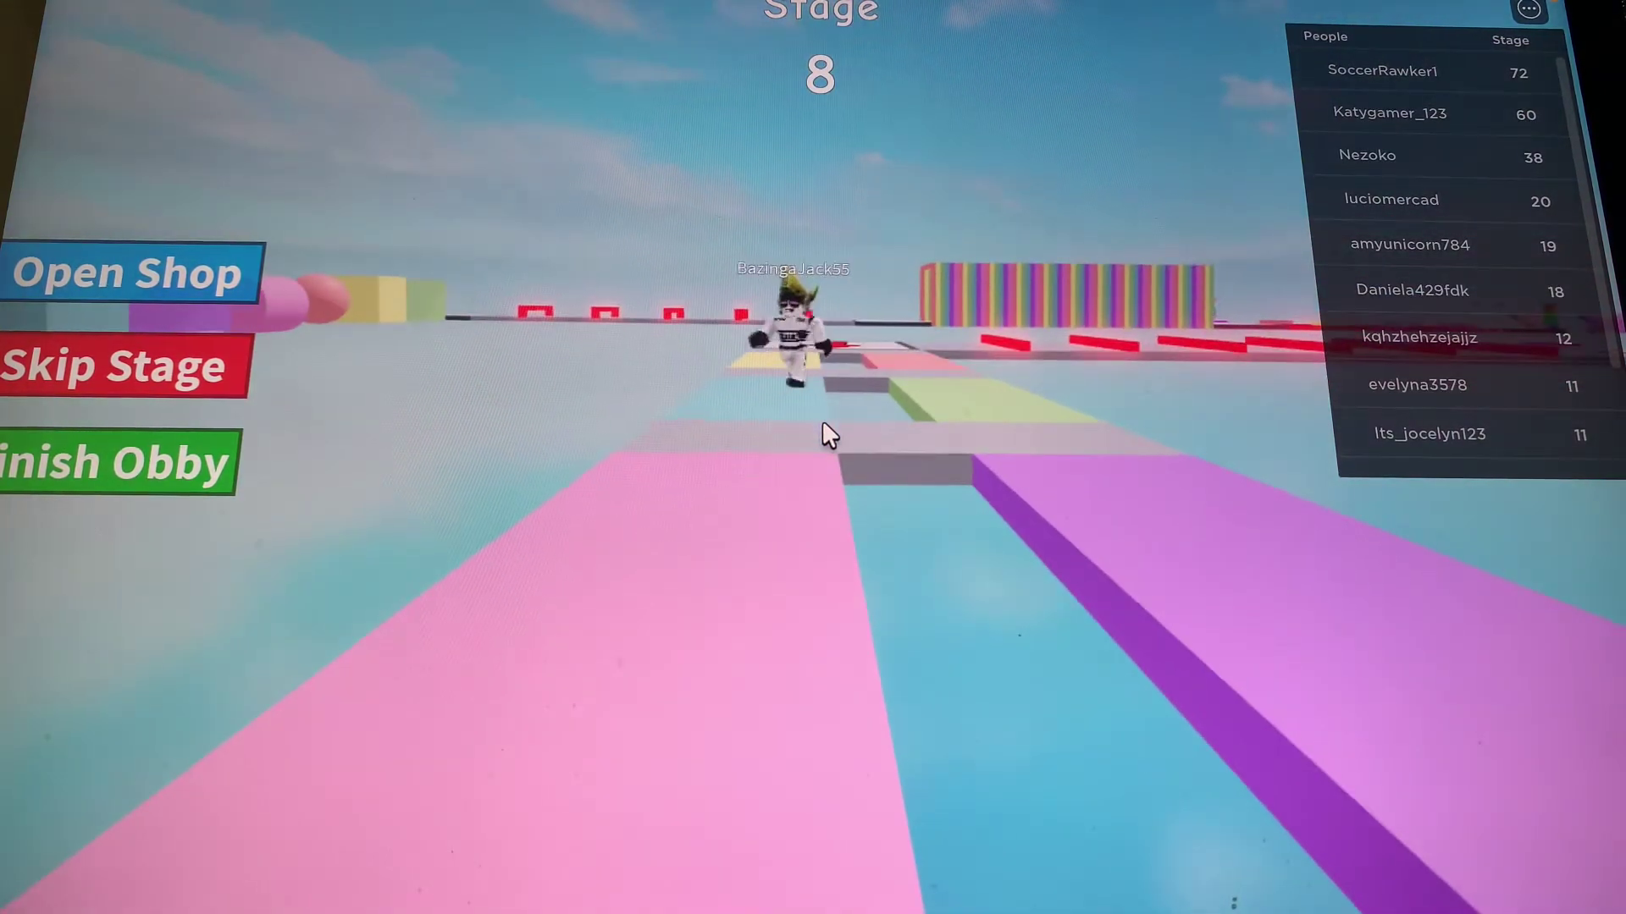
key(s)
key(s)
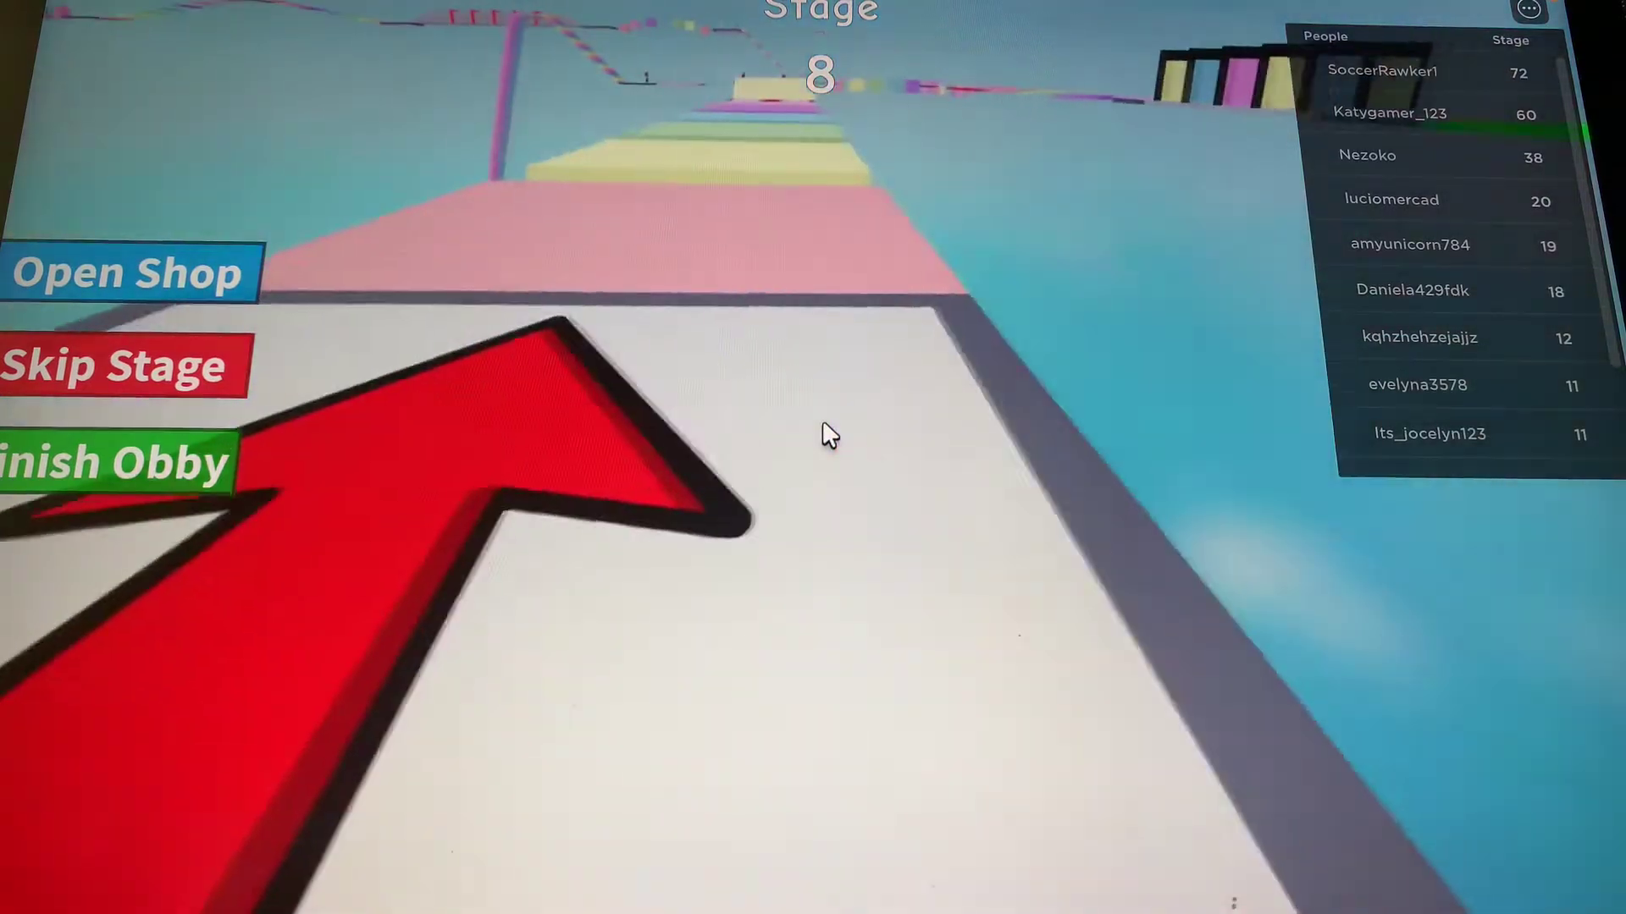
key(w)
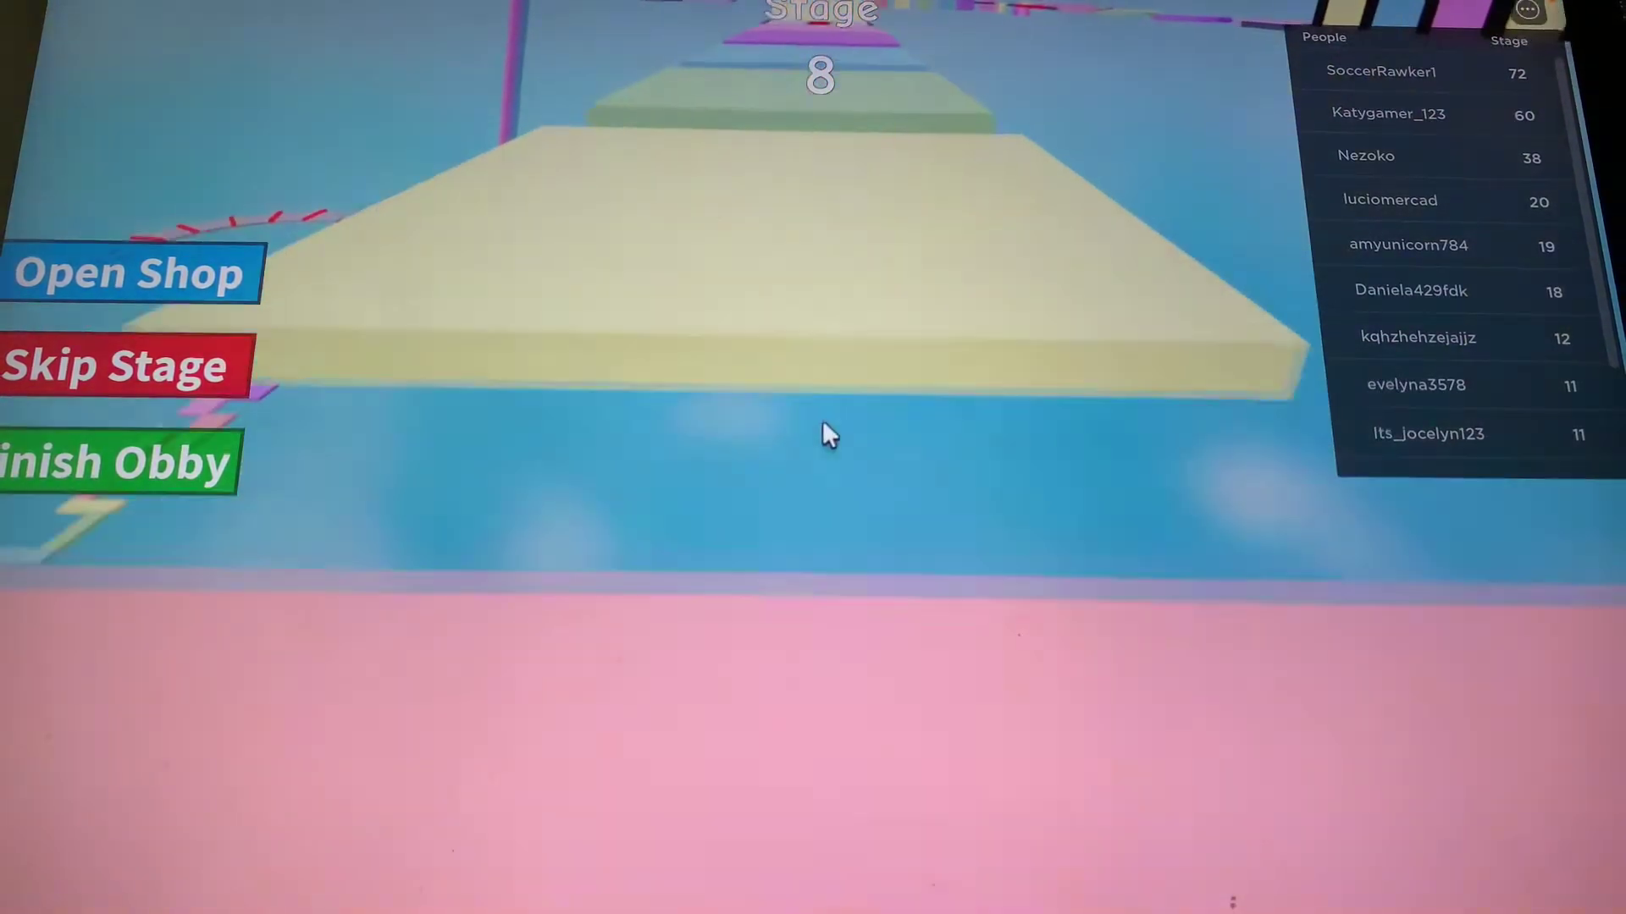
key(w)
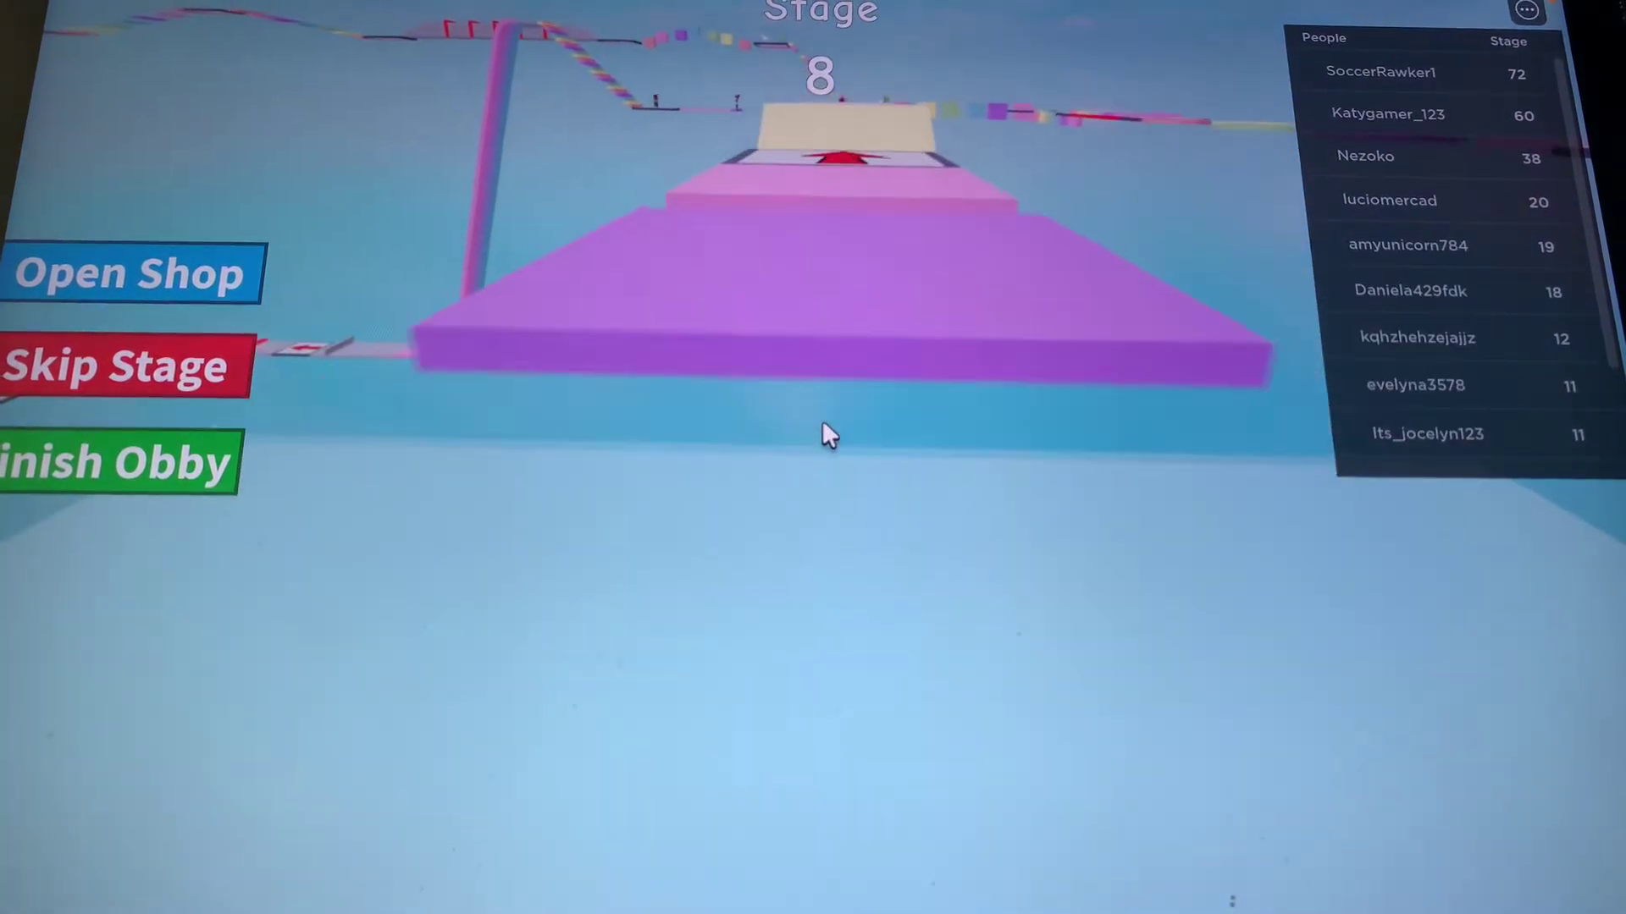
key(w)
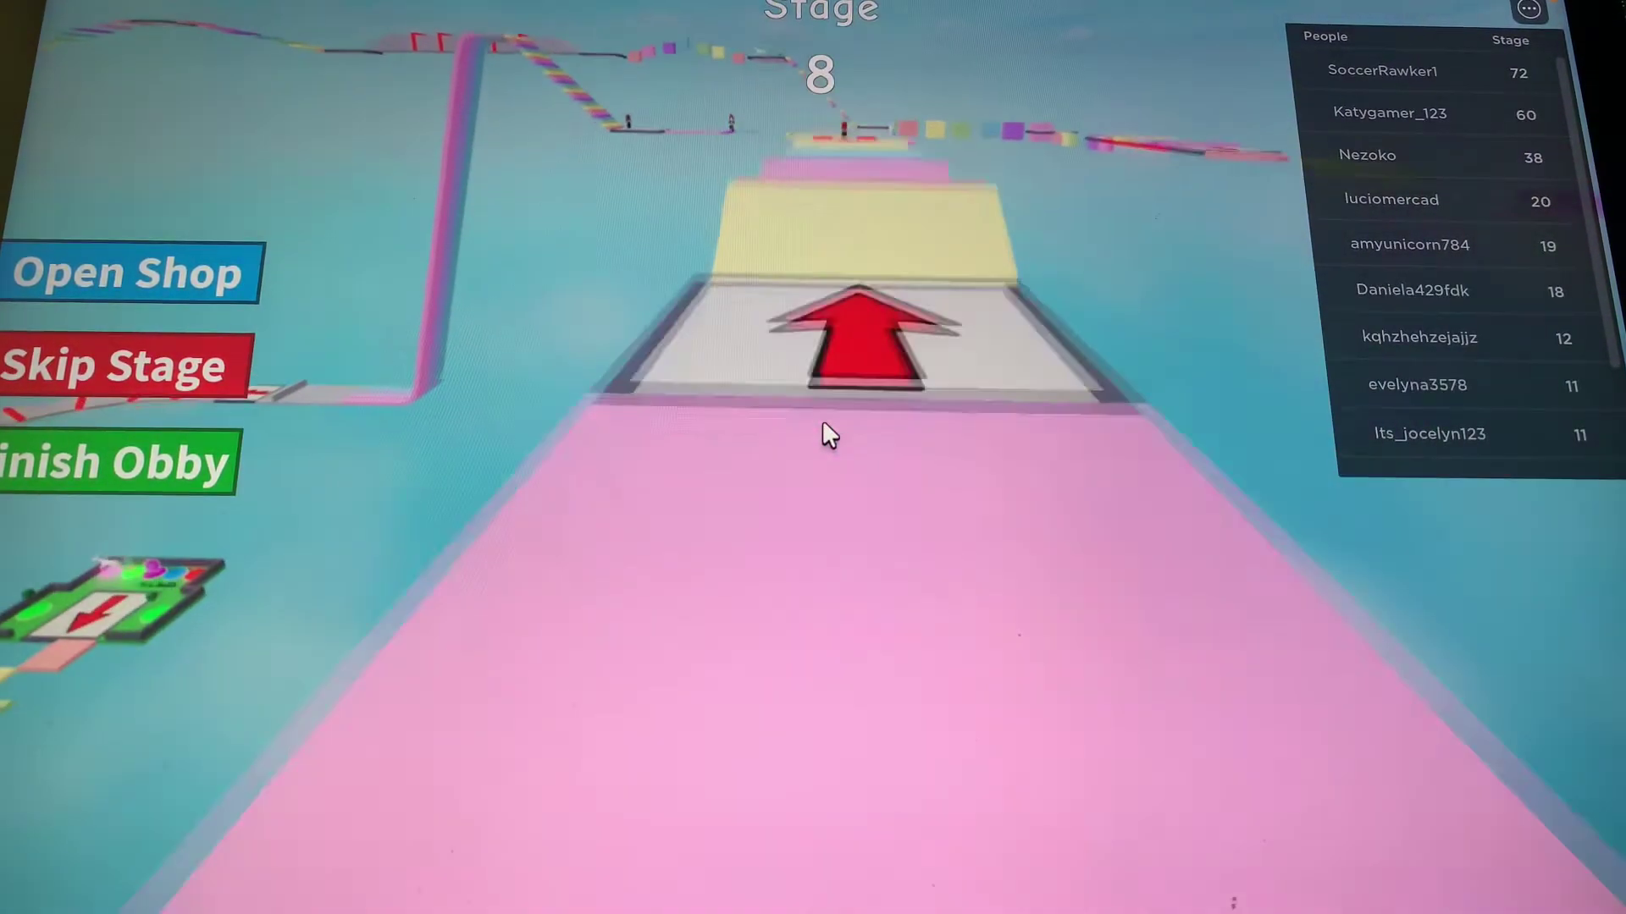
key(w)
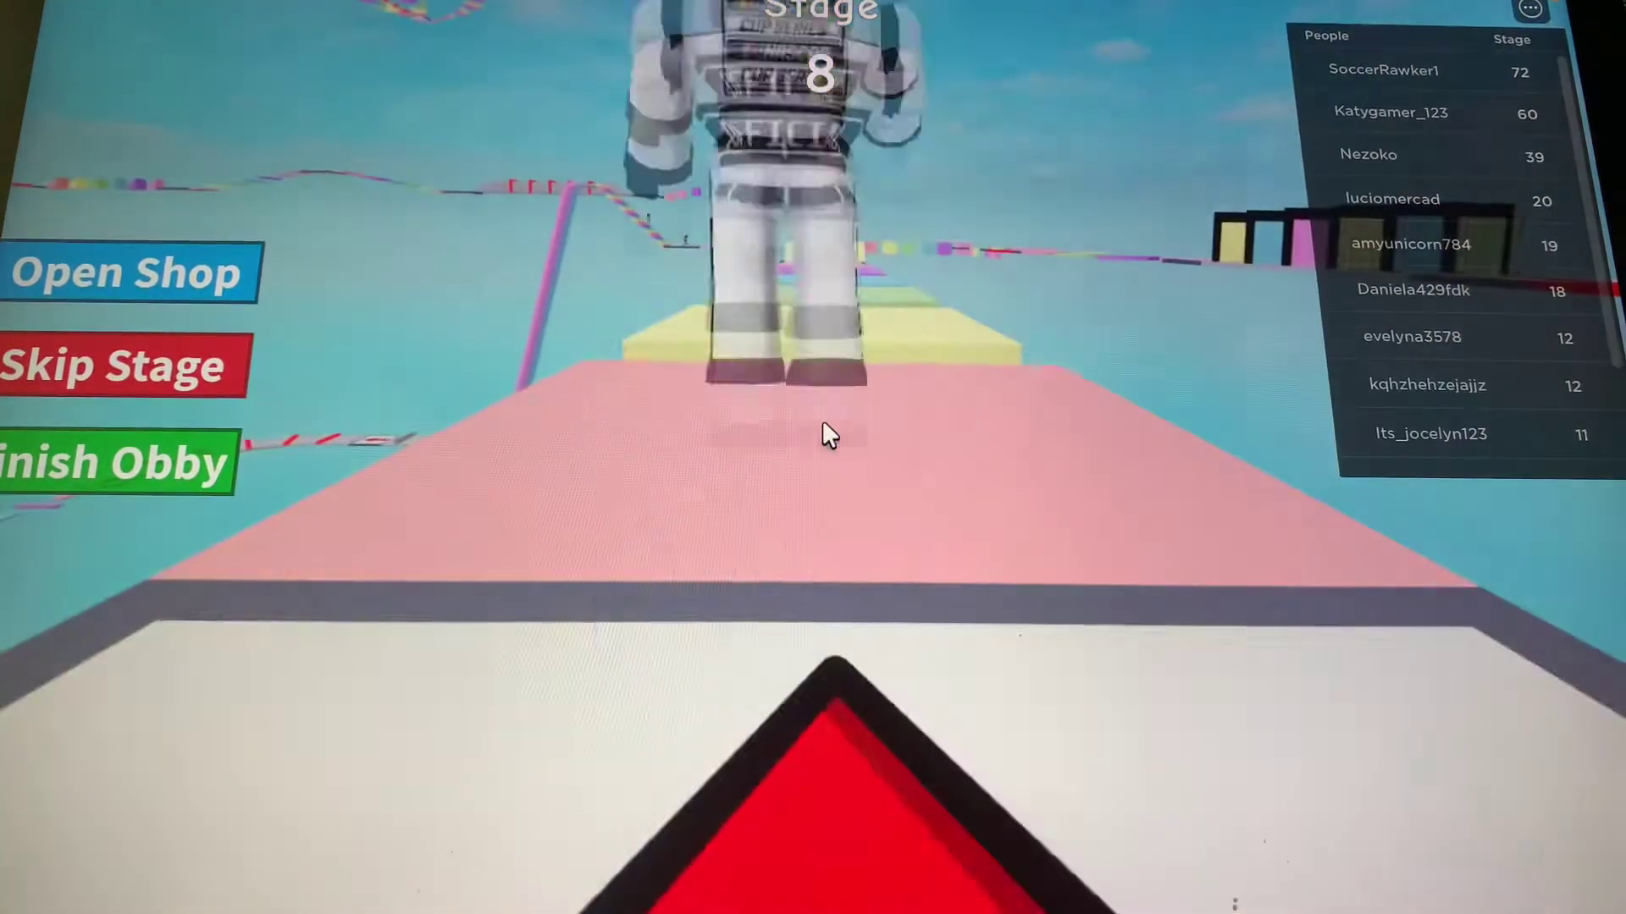
From the respawn, jump across the pink and yellow platforms onto the stage 9 checkpoint.
key(w)
key(w)
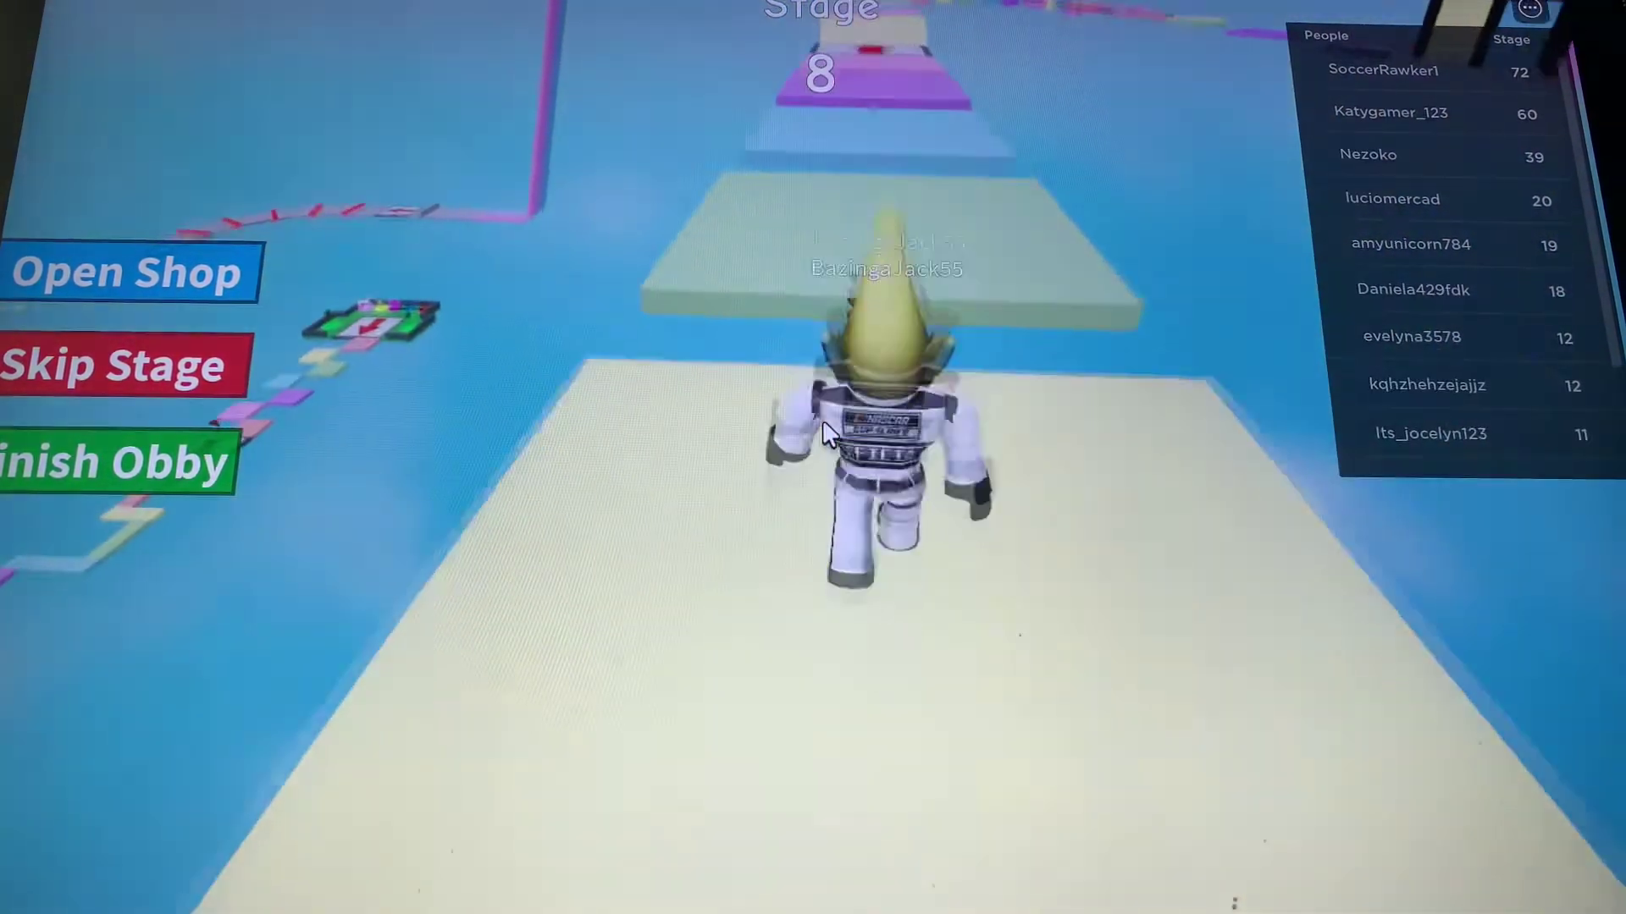
key(space)
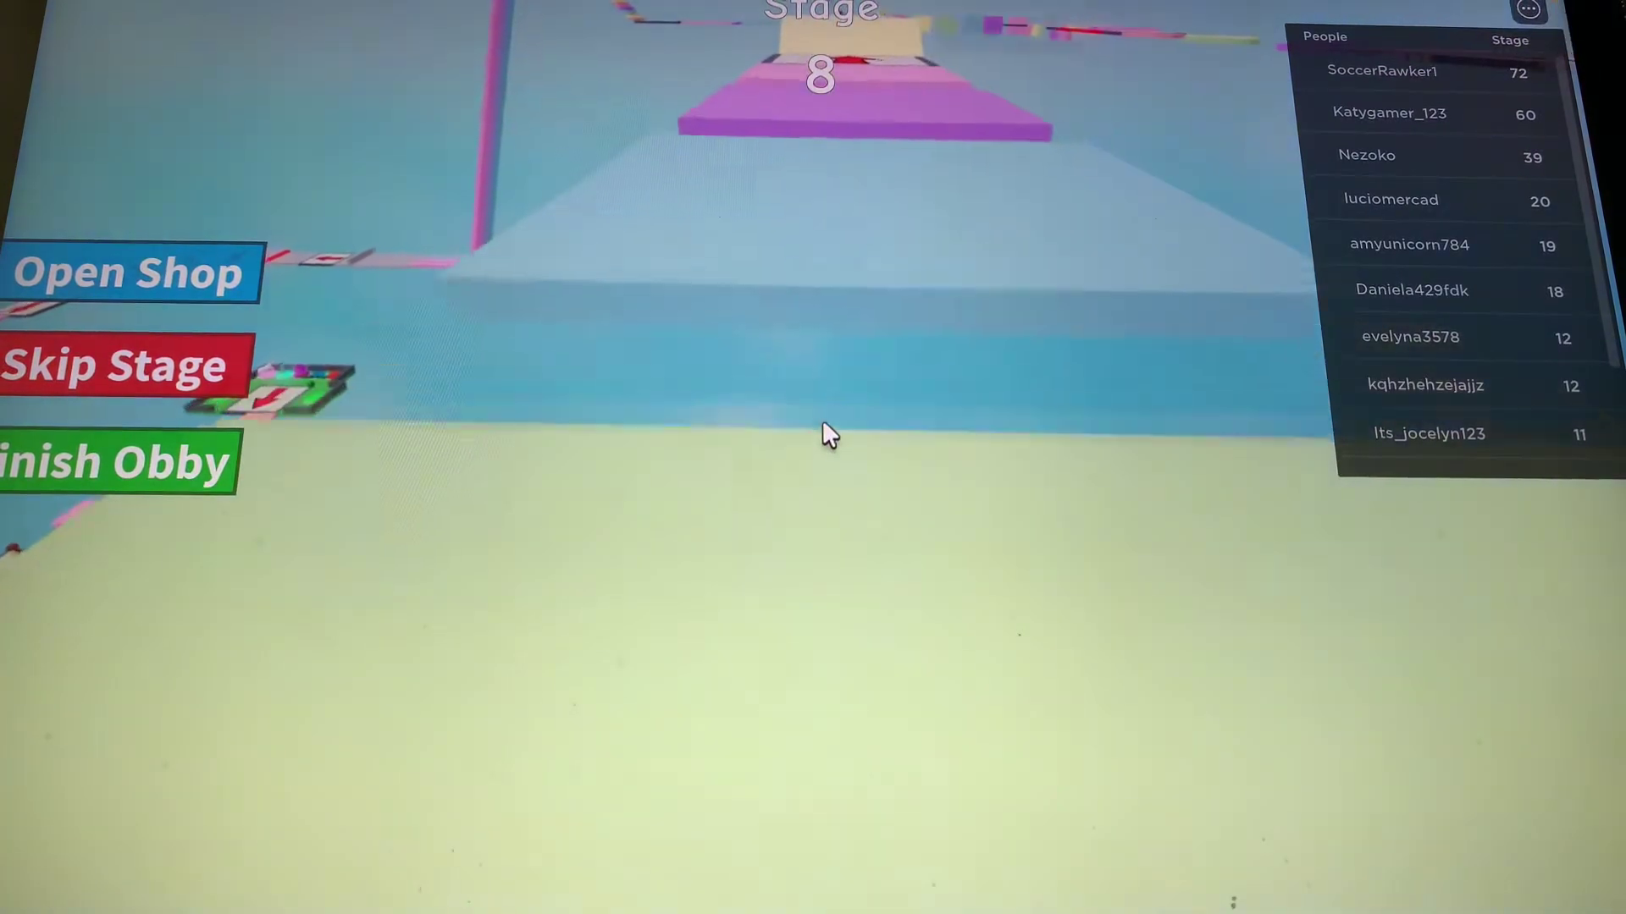
key(w)
key(w)
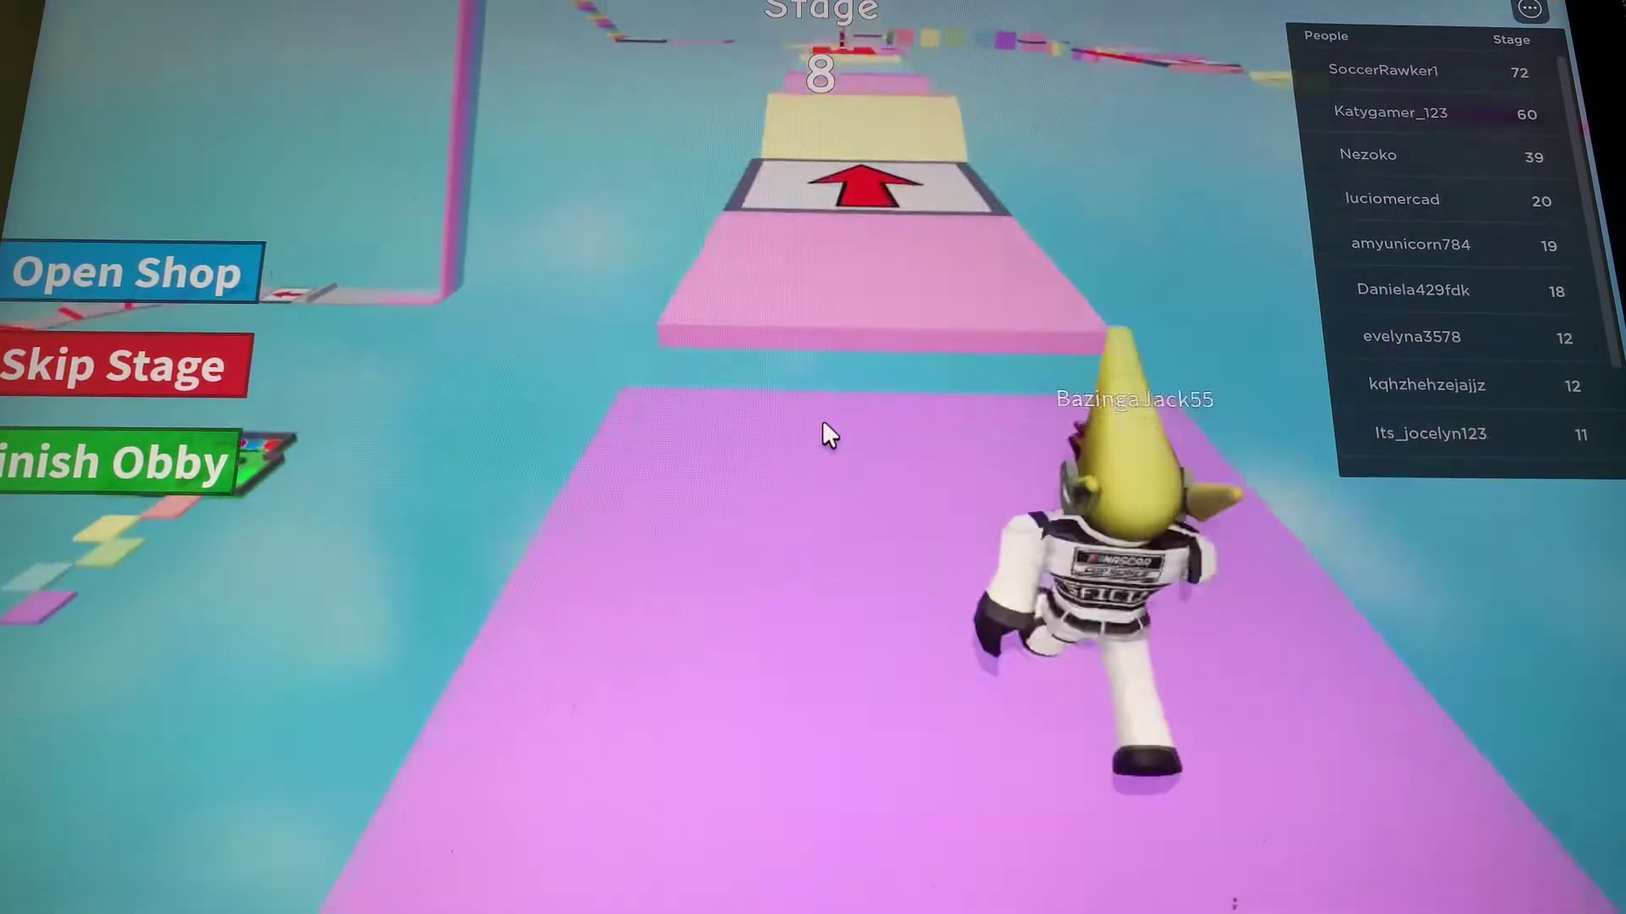
key(w)
key(space)
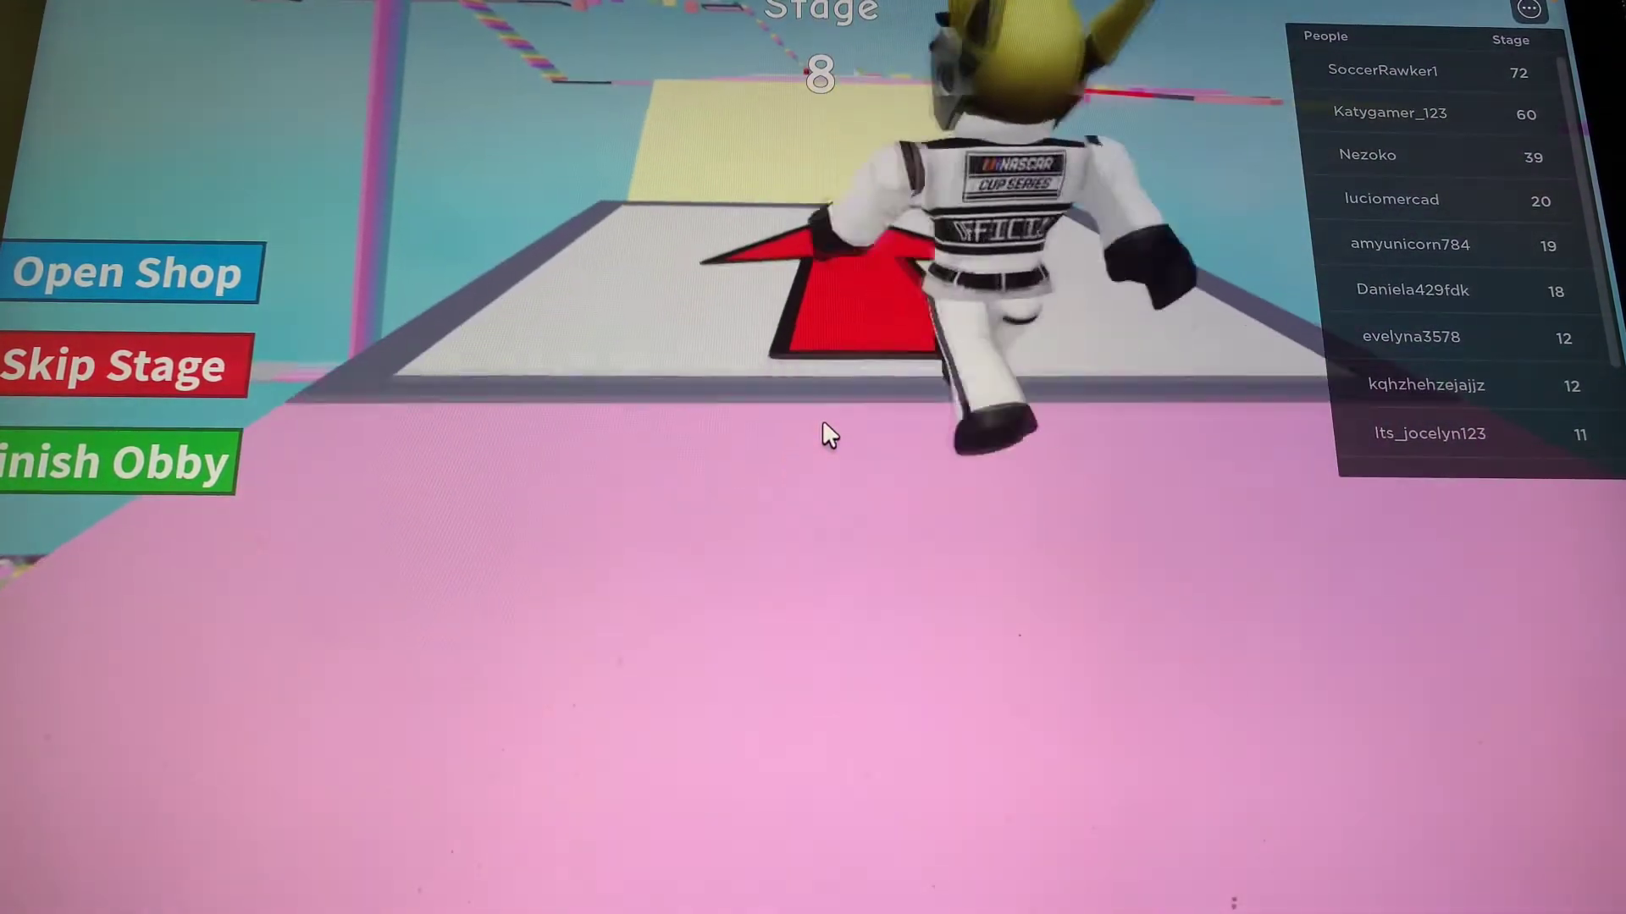
key(w)
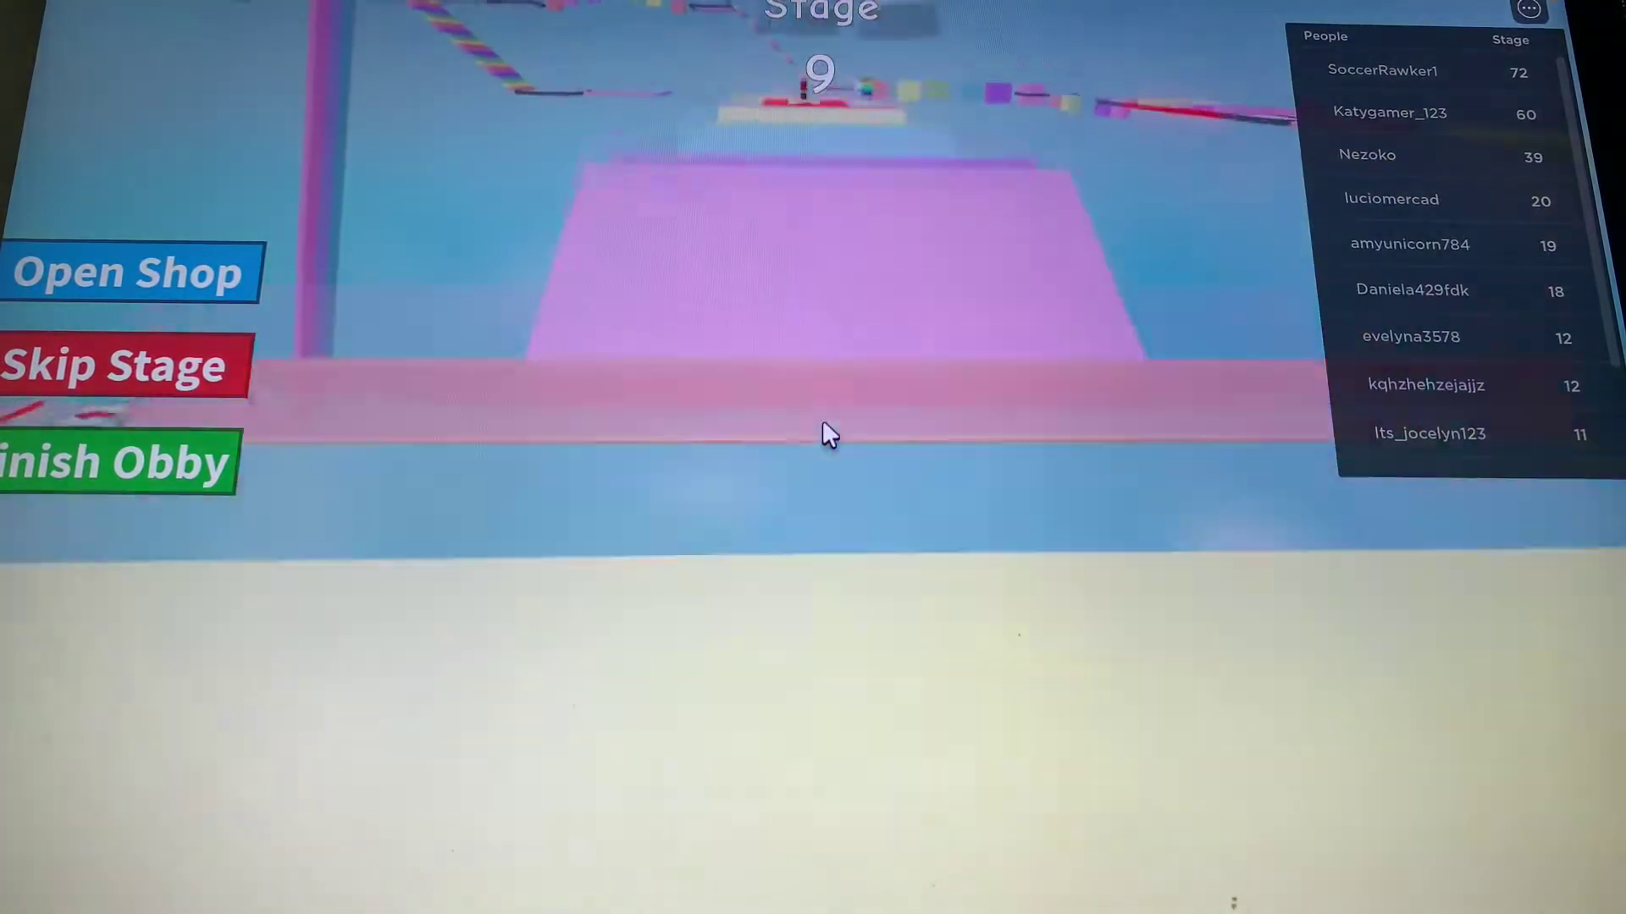
Run across the light-blue and yellow platforms past stage 10, then over the red platforms.
key(w)
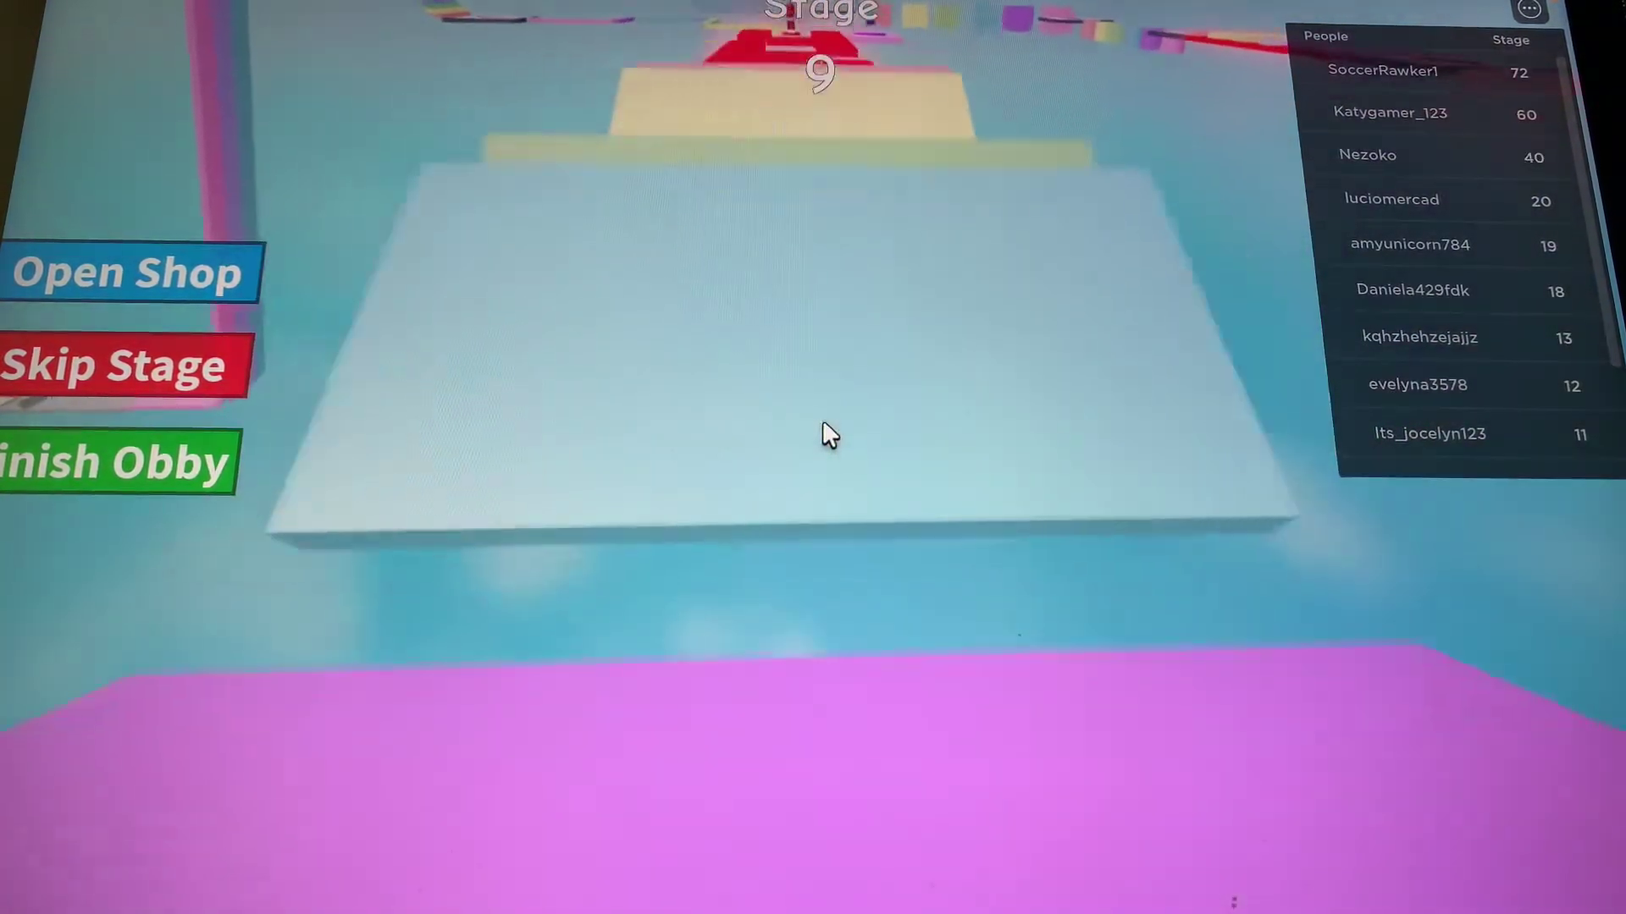
key(w)
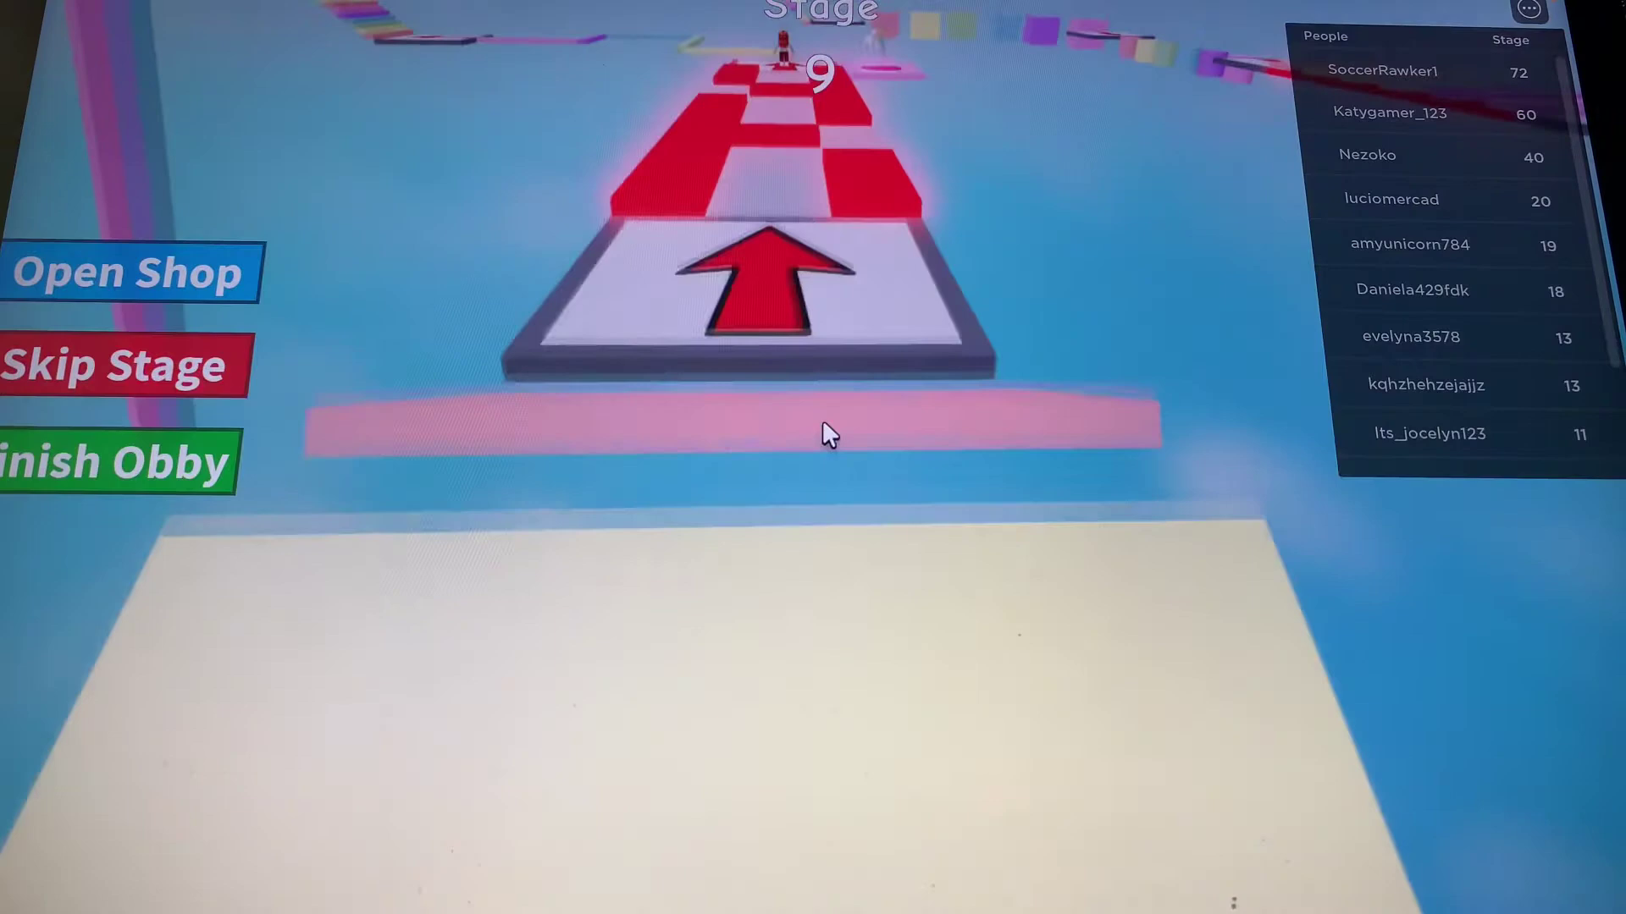
key(w)
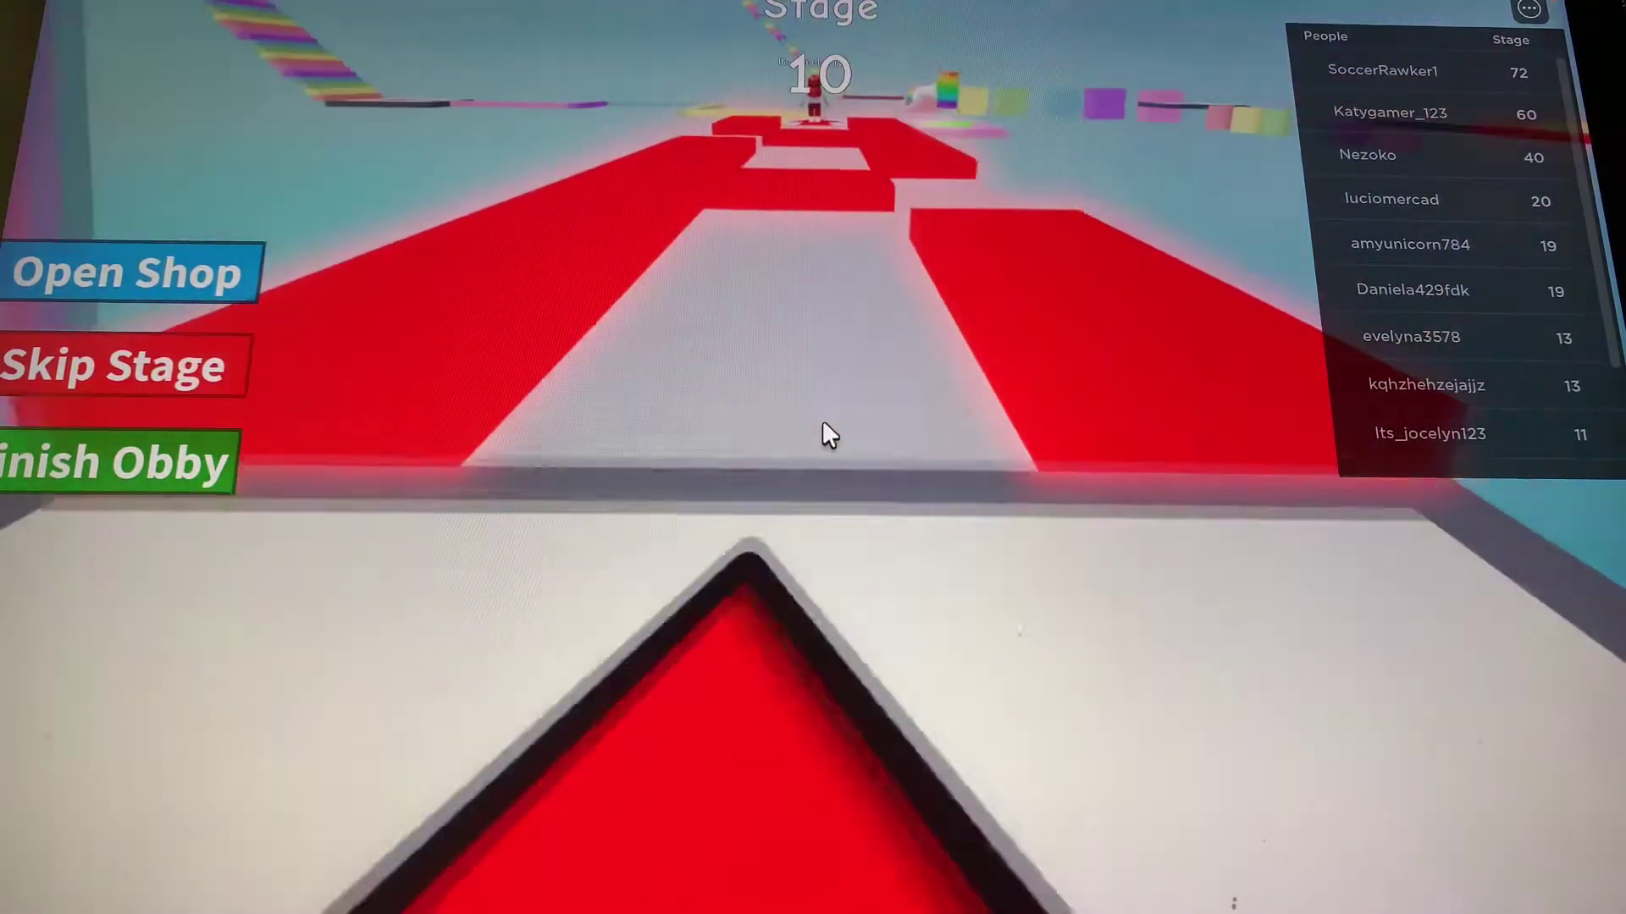
key(w)
key(w)
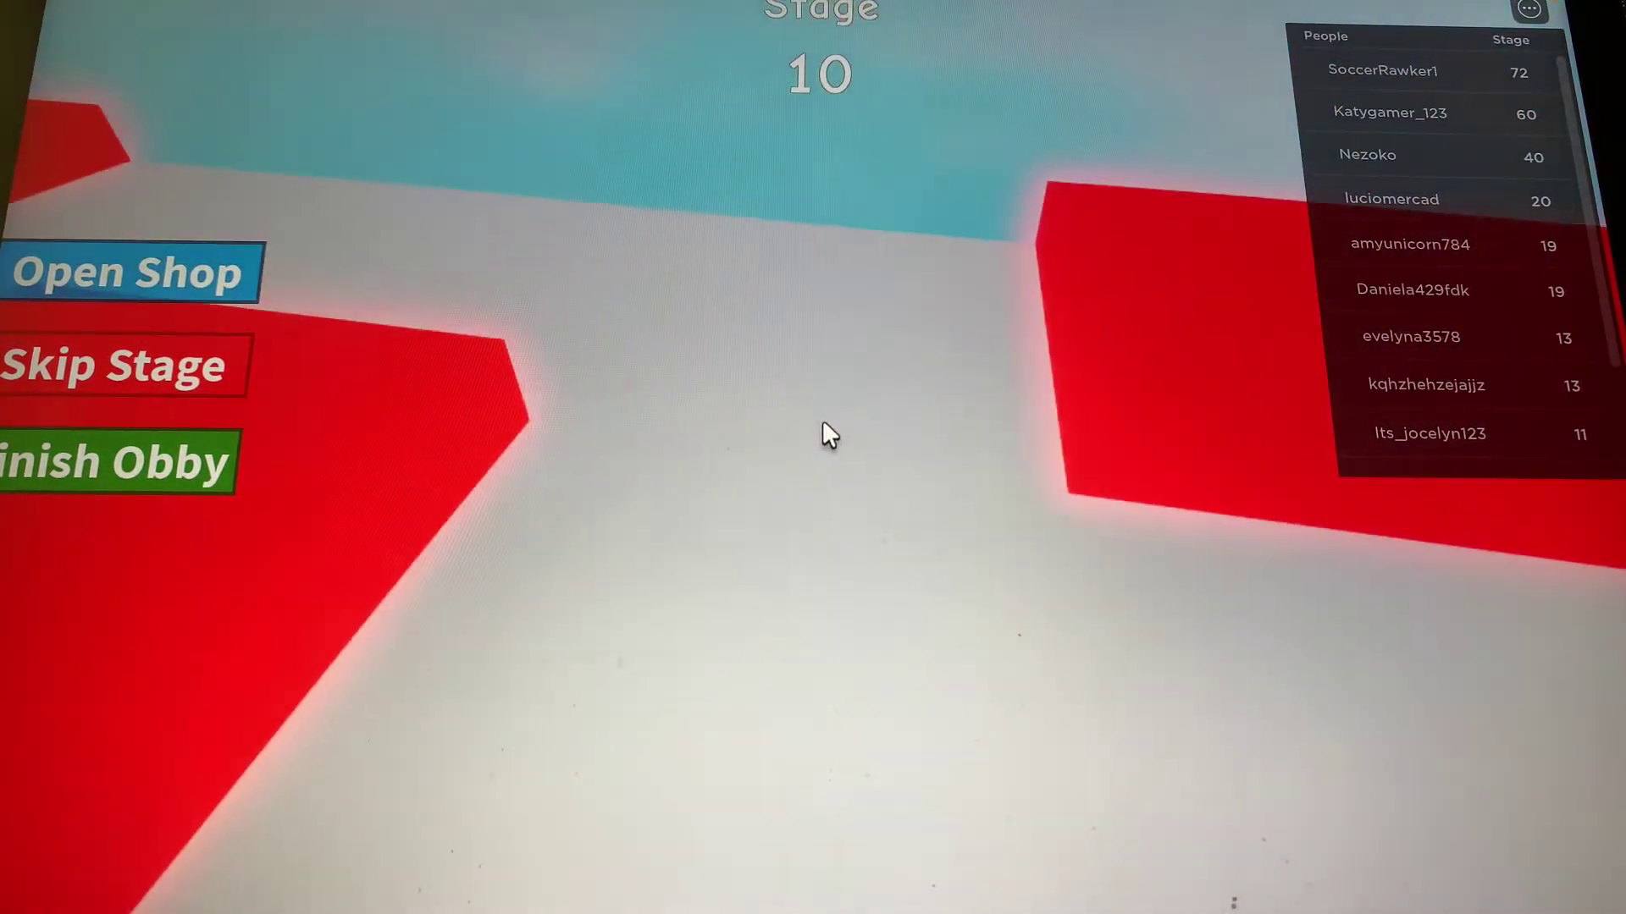
key(w)
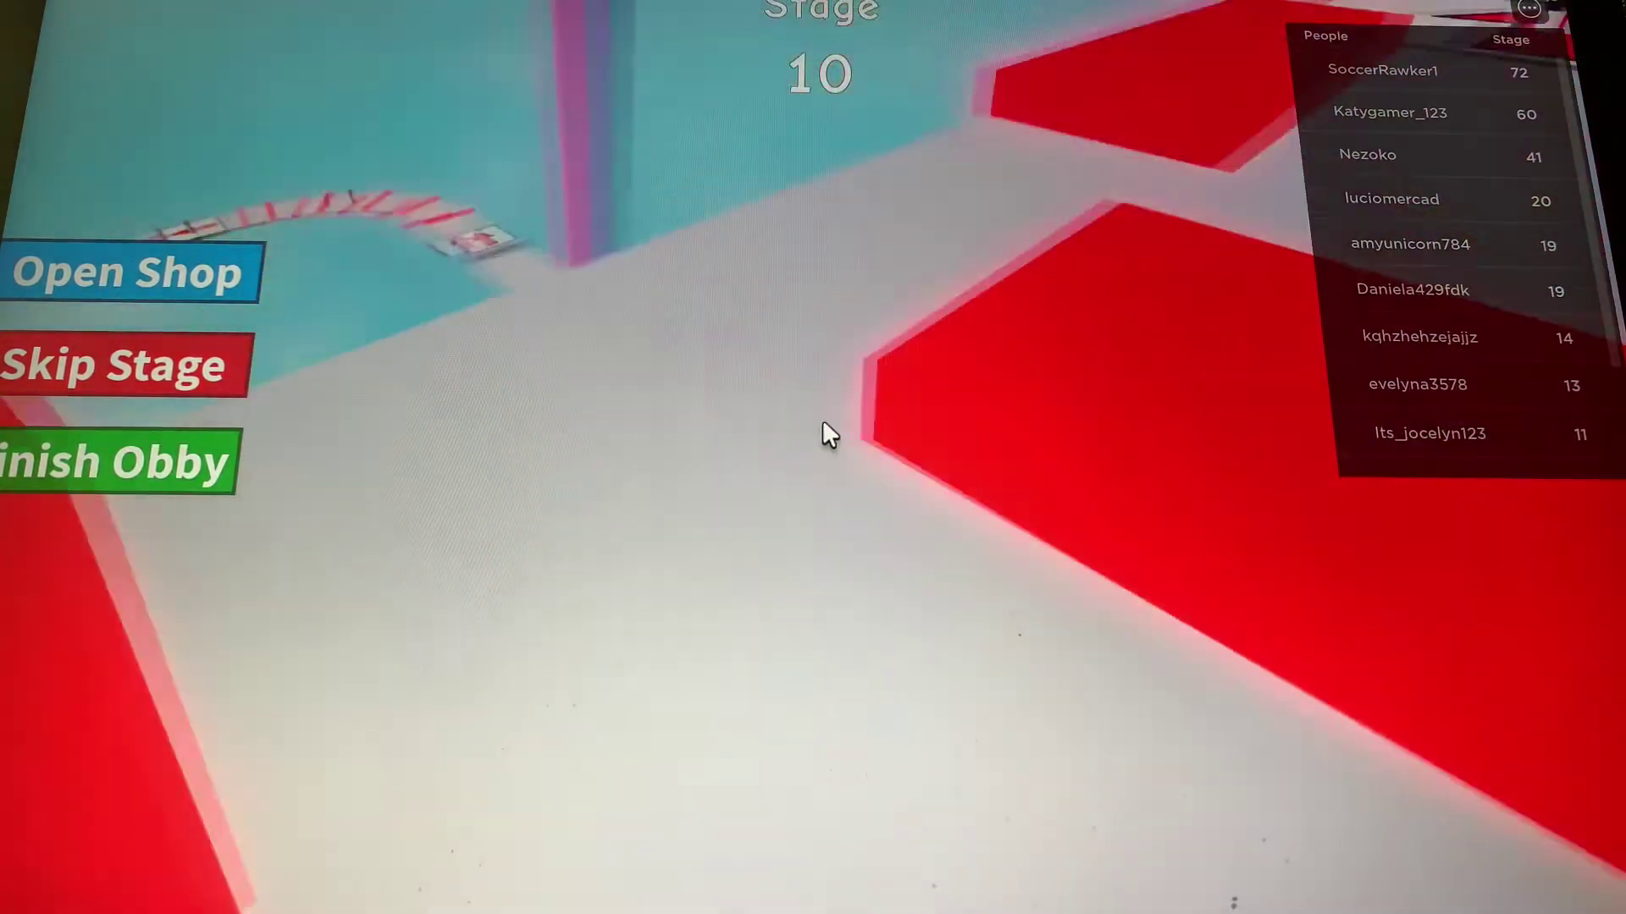
key(w)
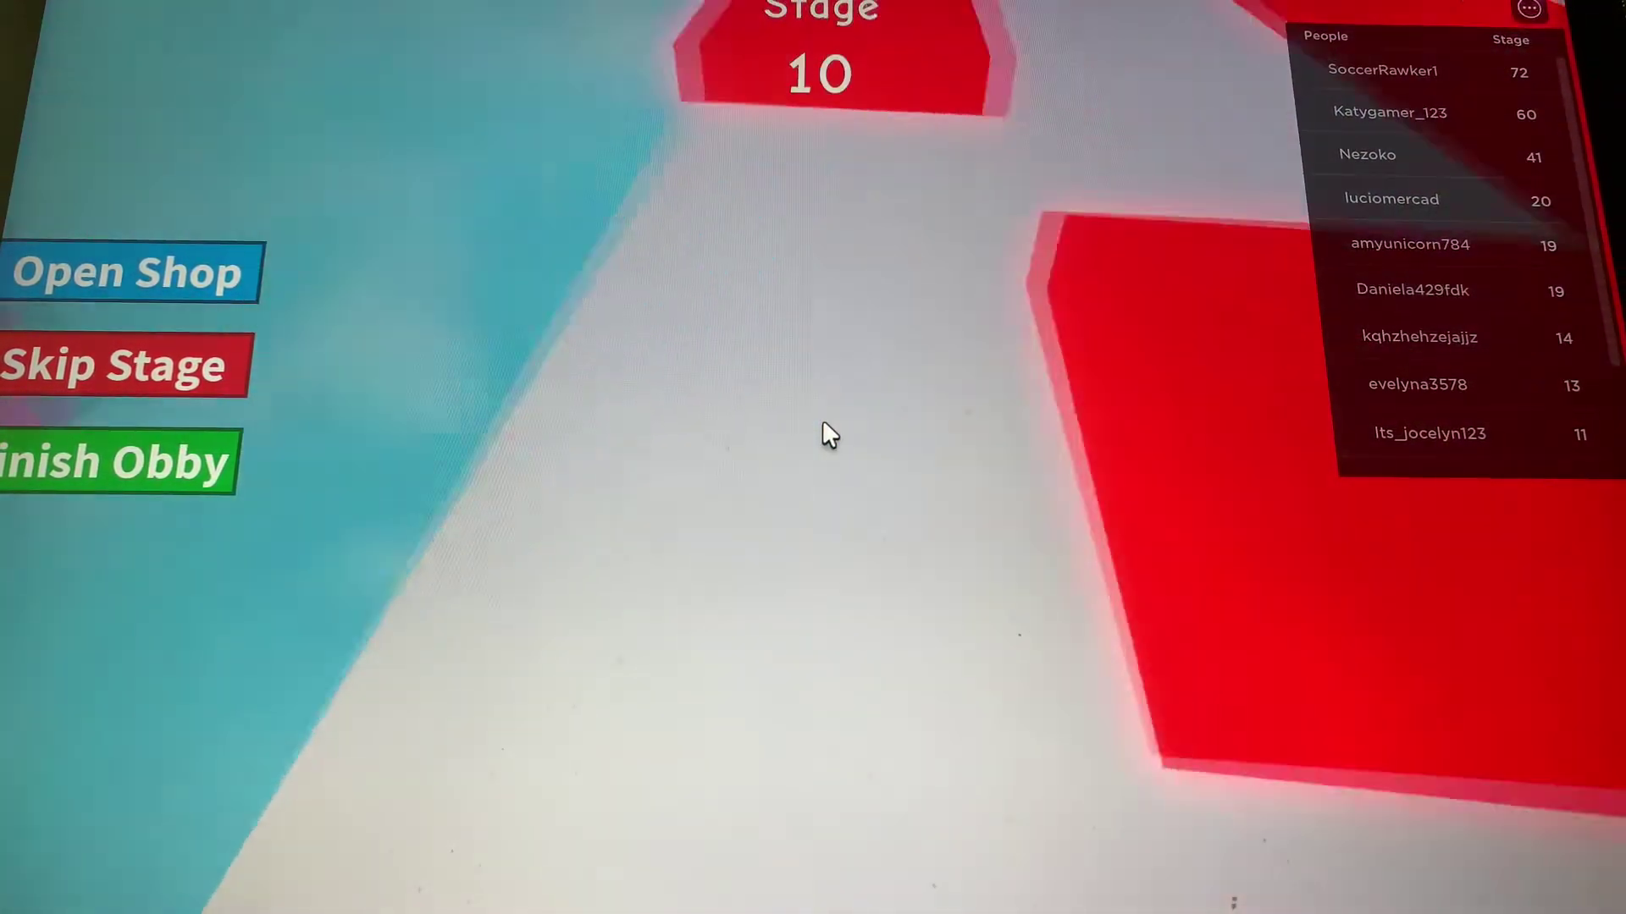
key(w)
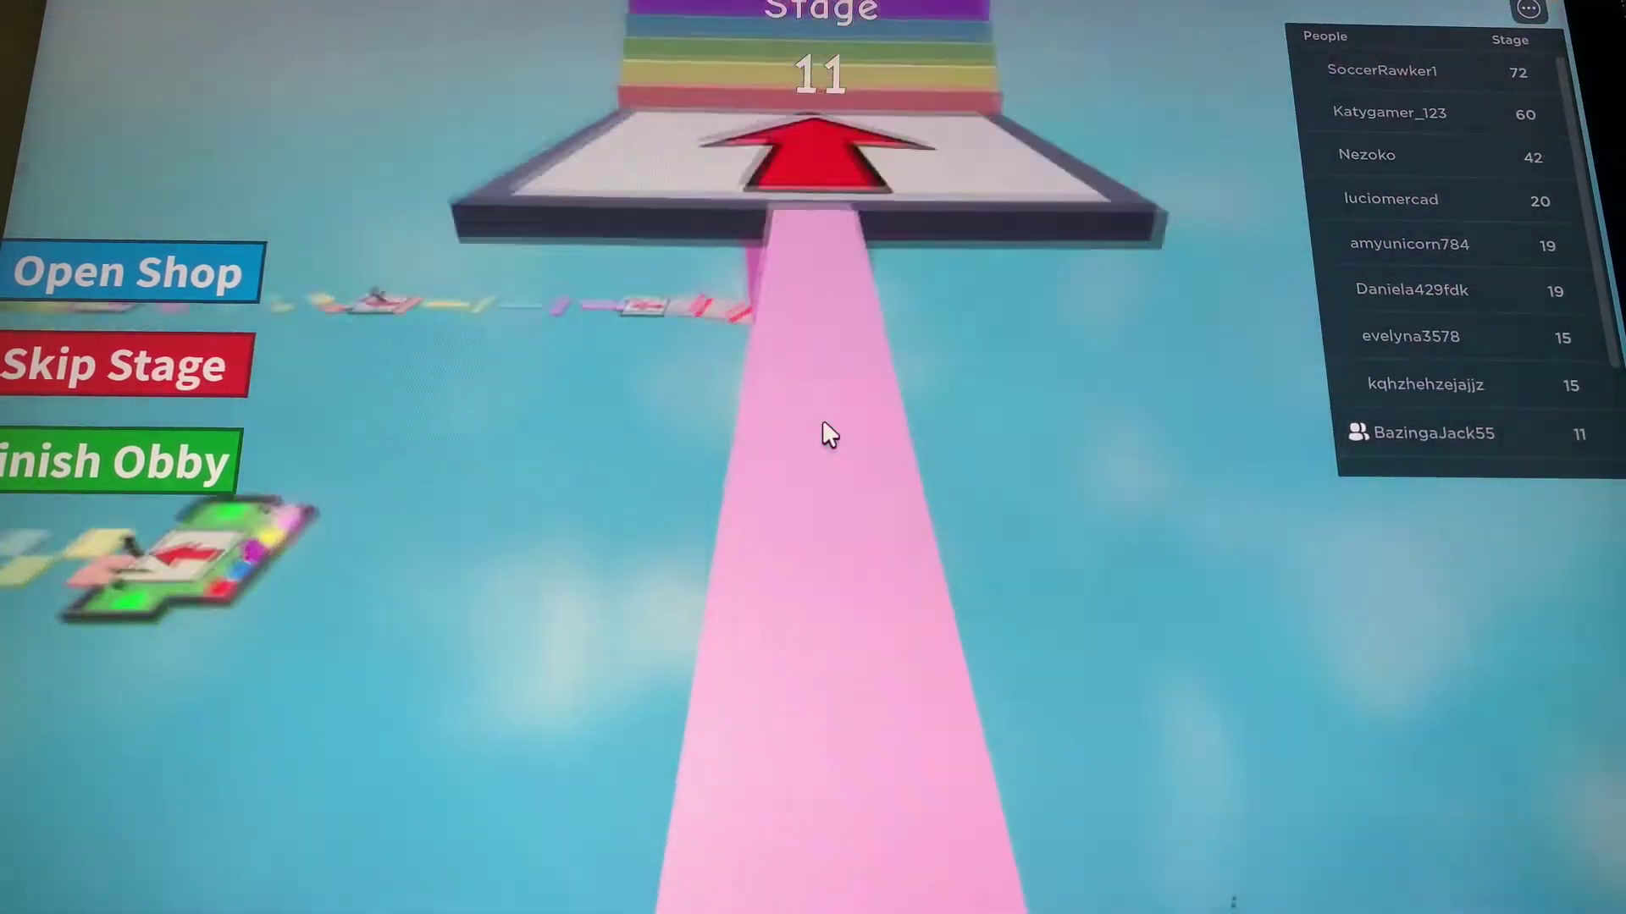
Climb the rainbow stairs and run the pink path onto the stage 13 checkpoint.
key(w)
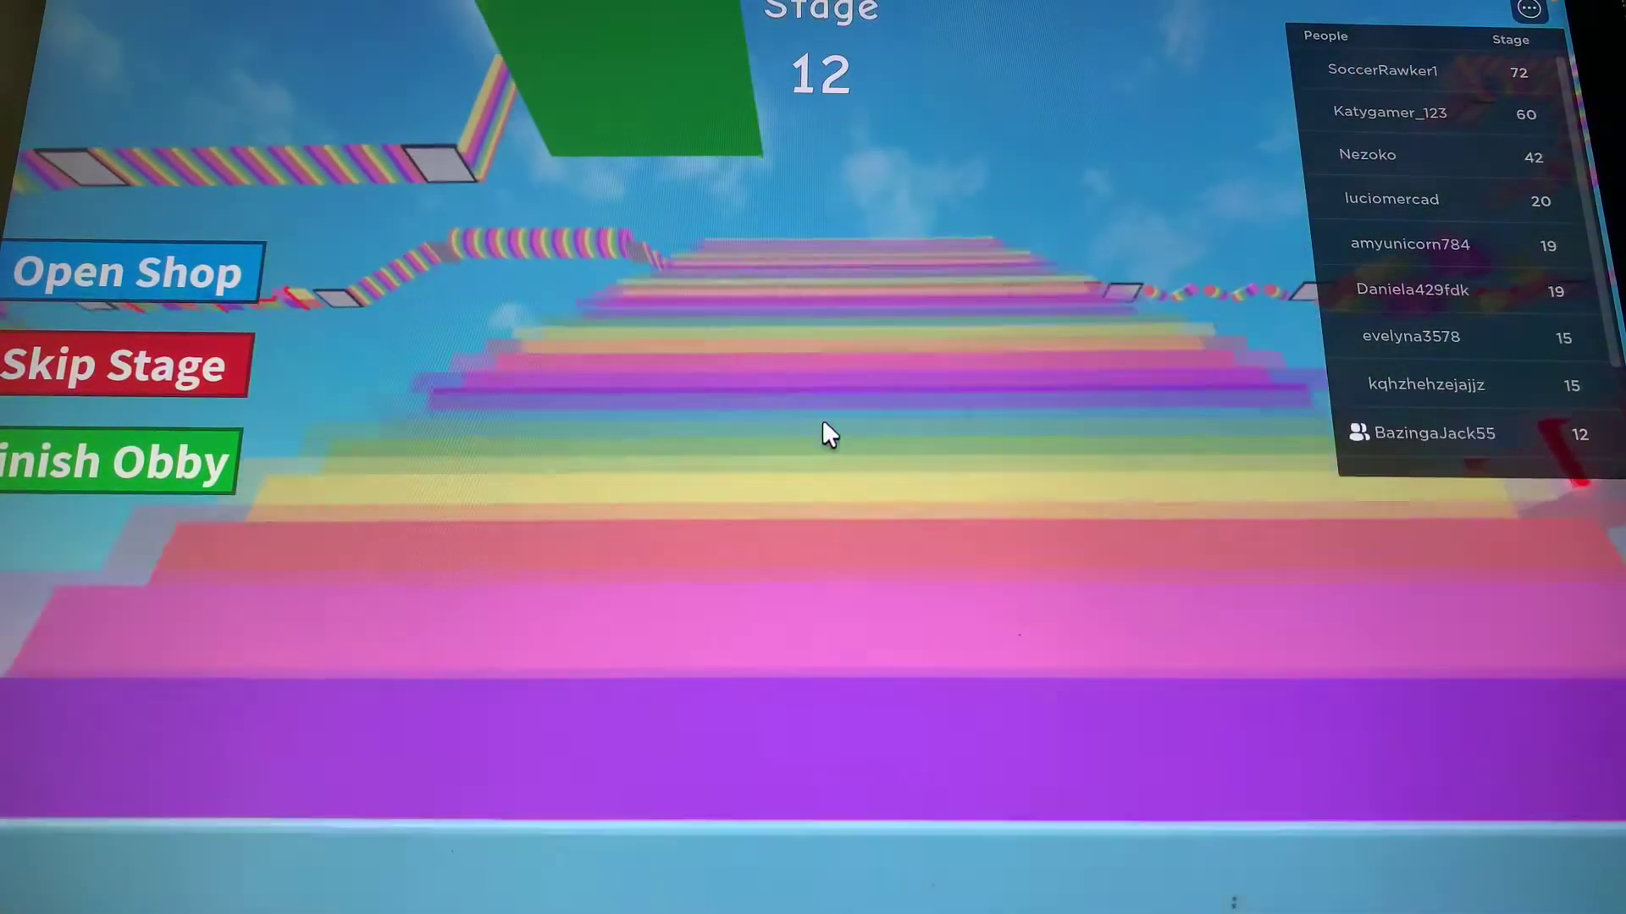
key(w)
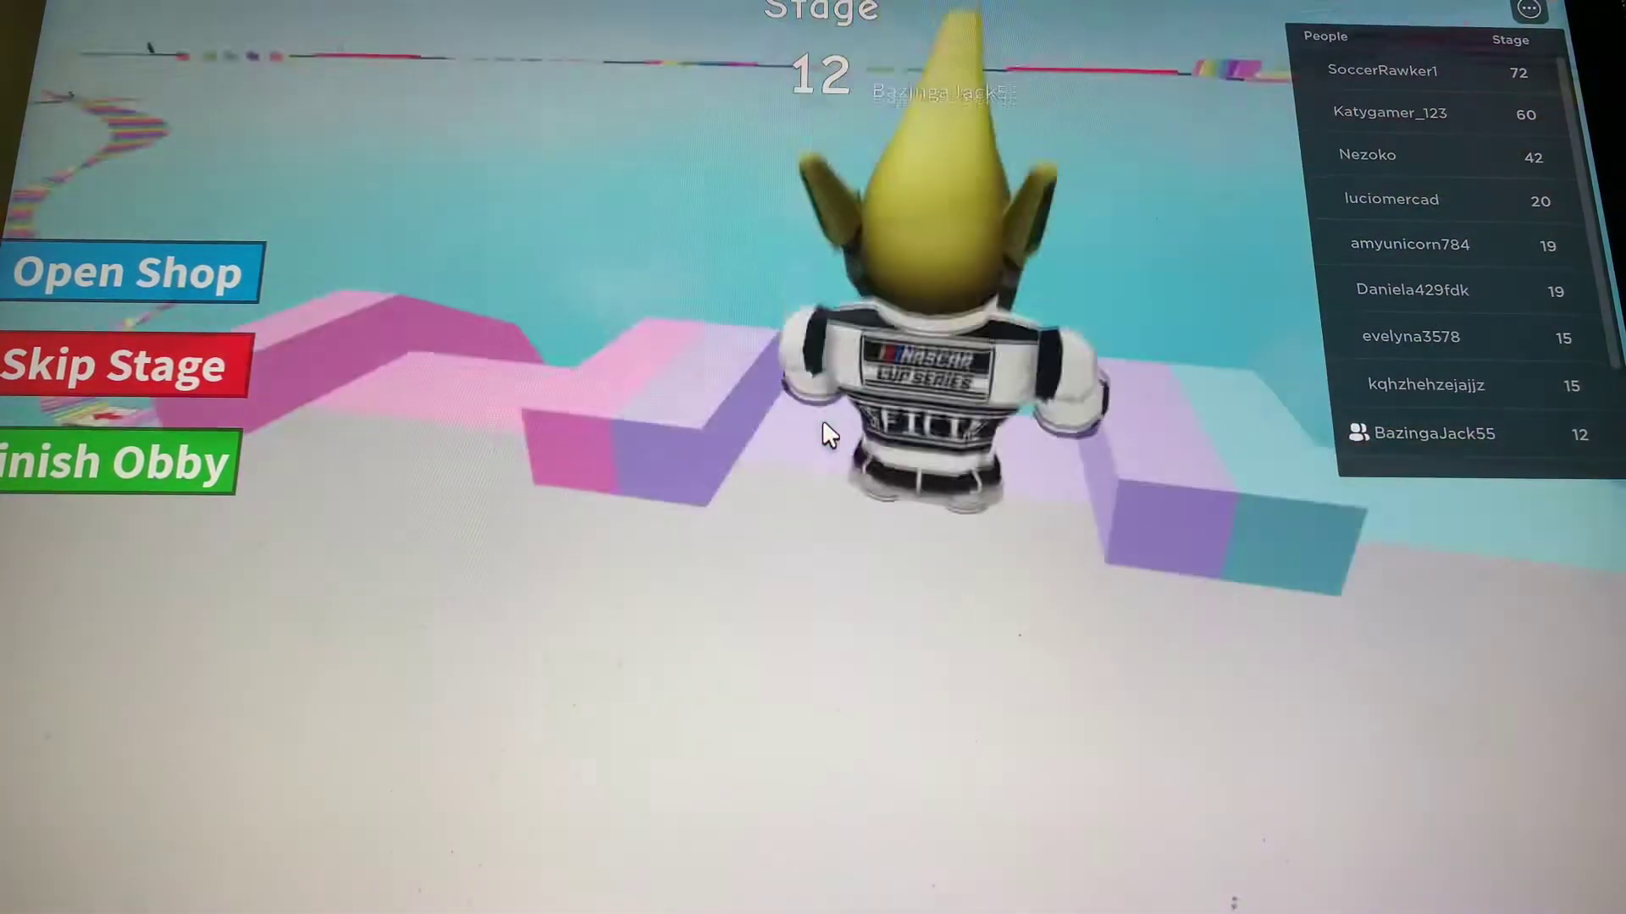
key(w)
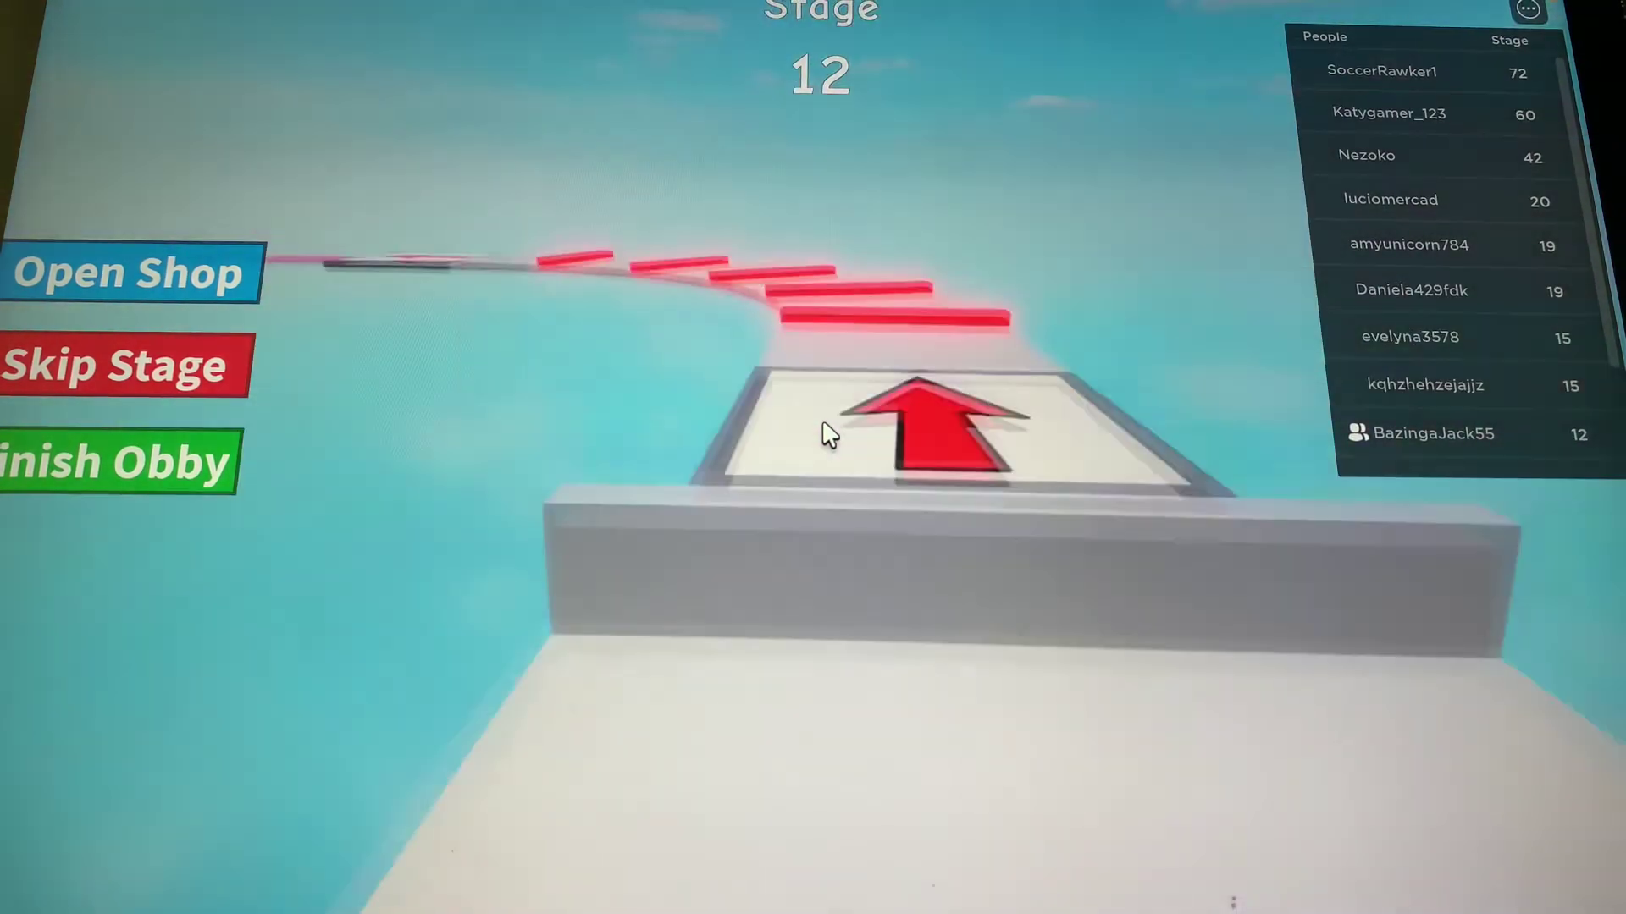
key(w)
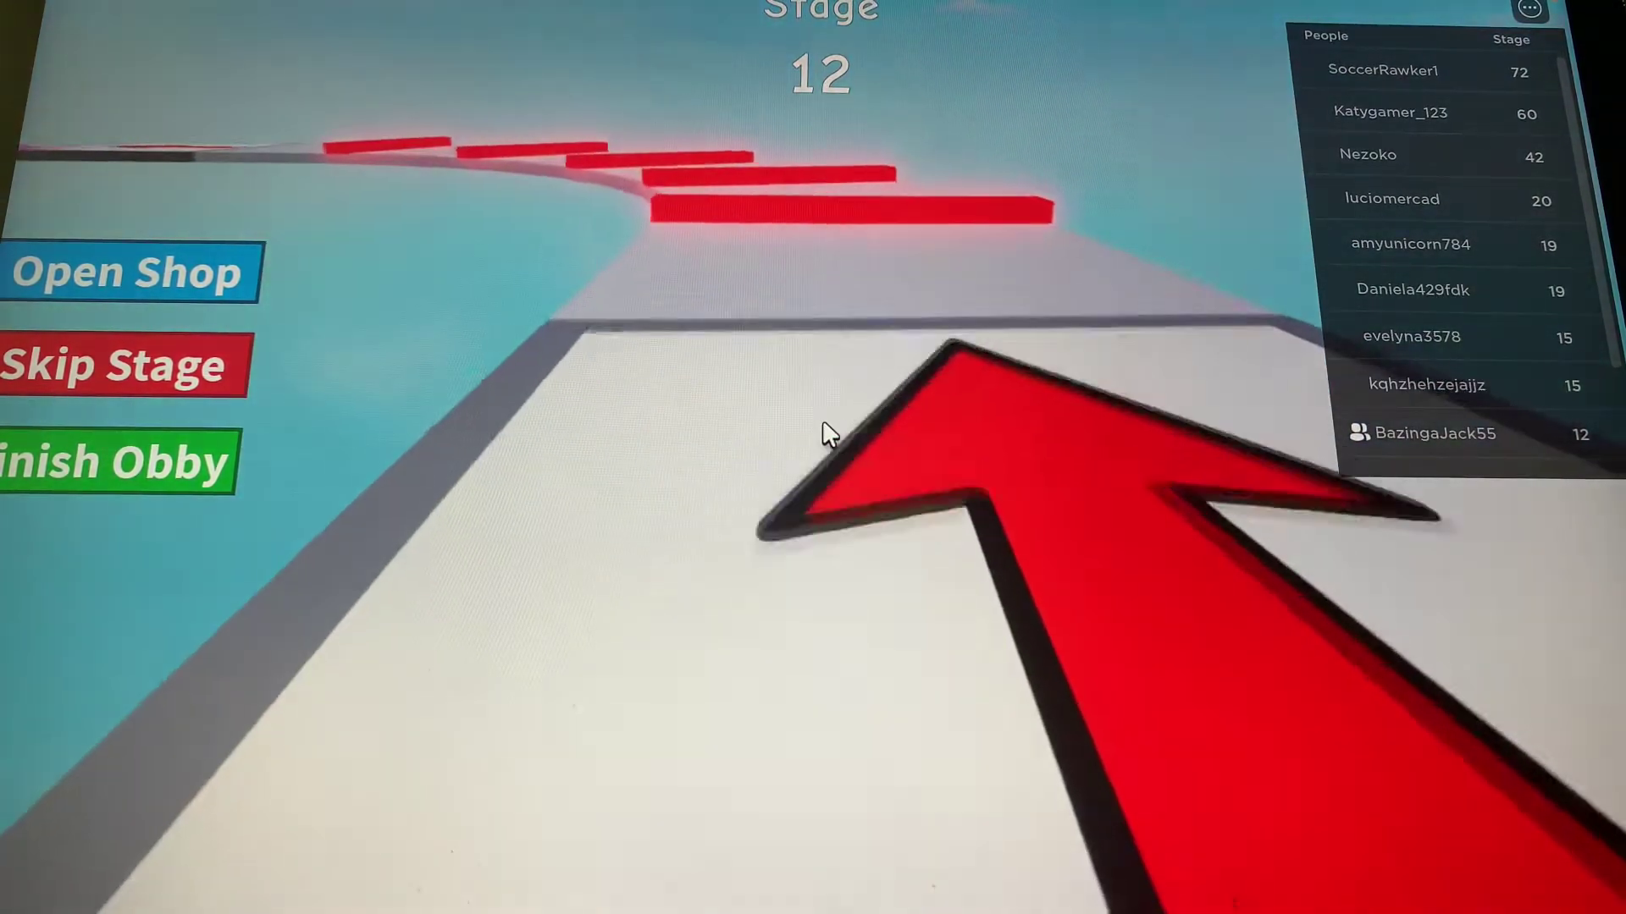
Run past the red bars and jump up onto the next checkpoint pad.
key(w)
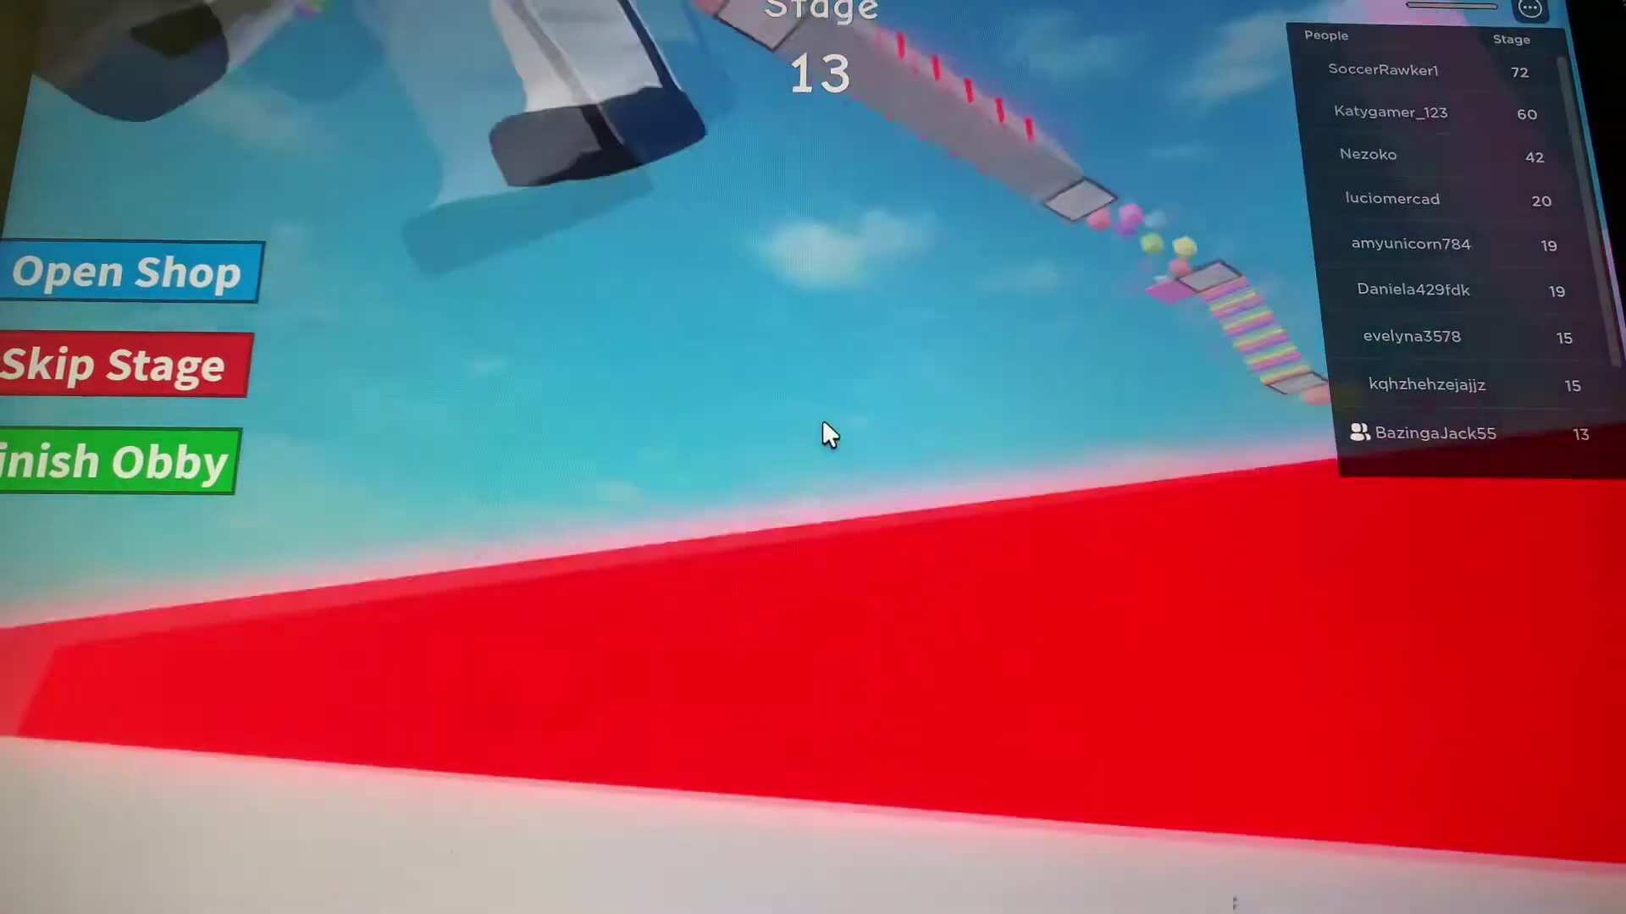
key(w)
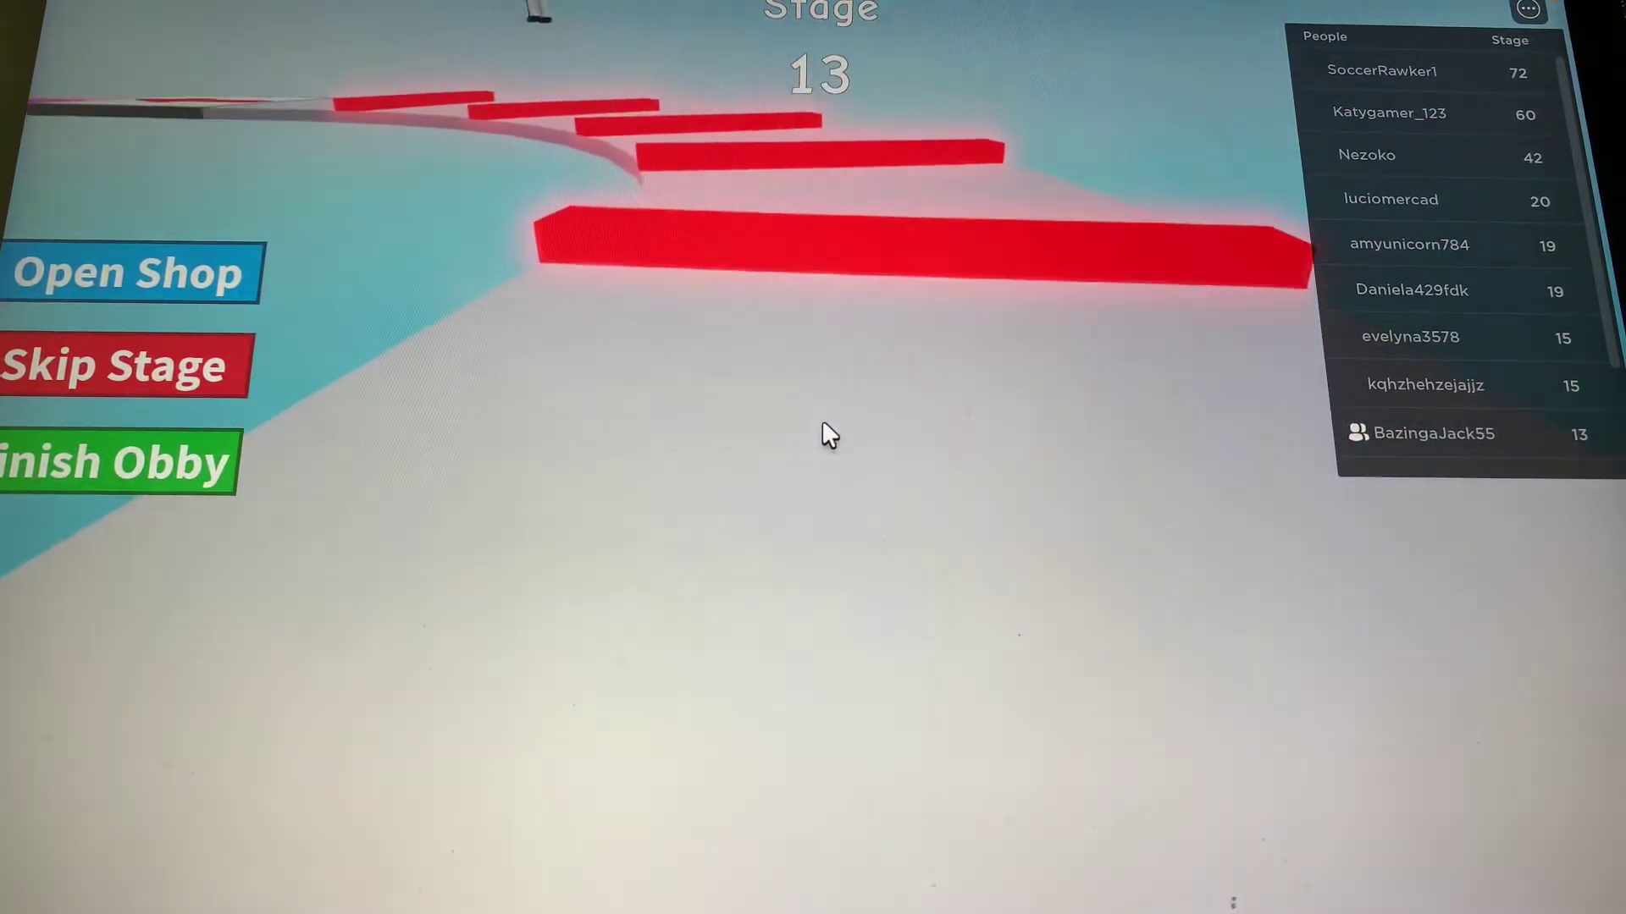
key(w)
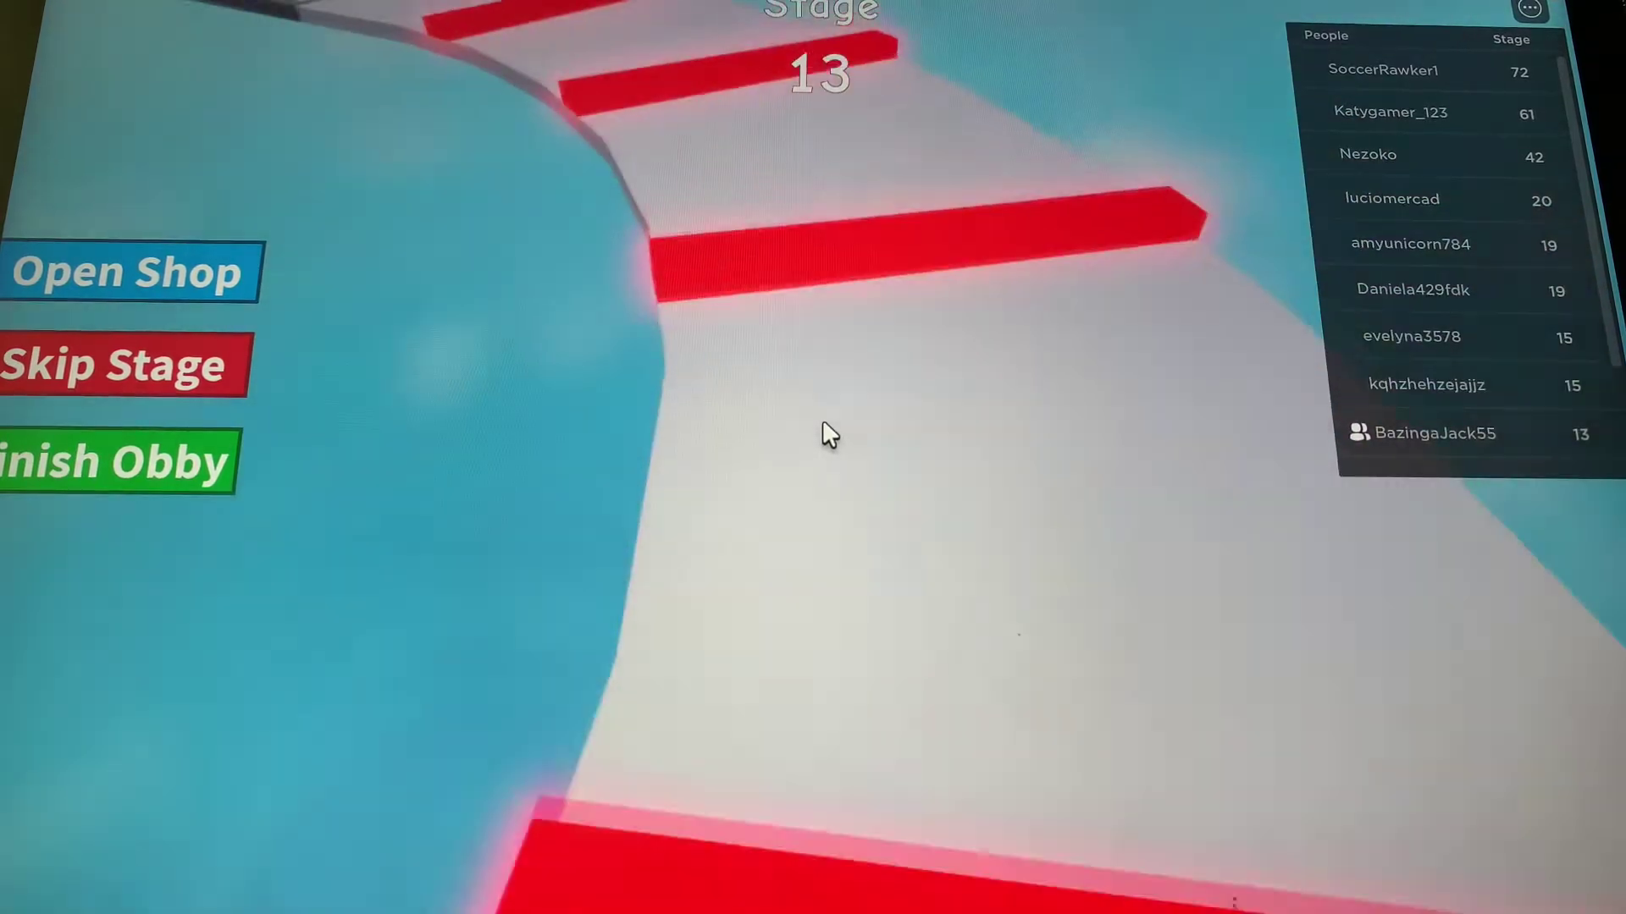
key(w)
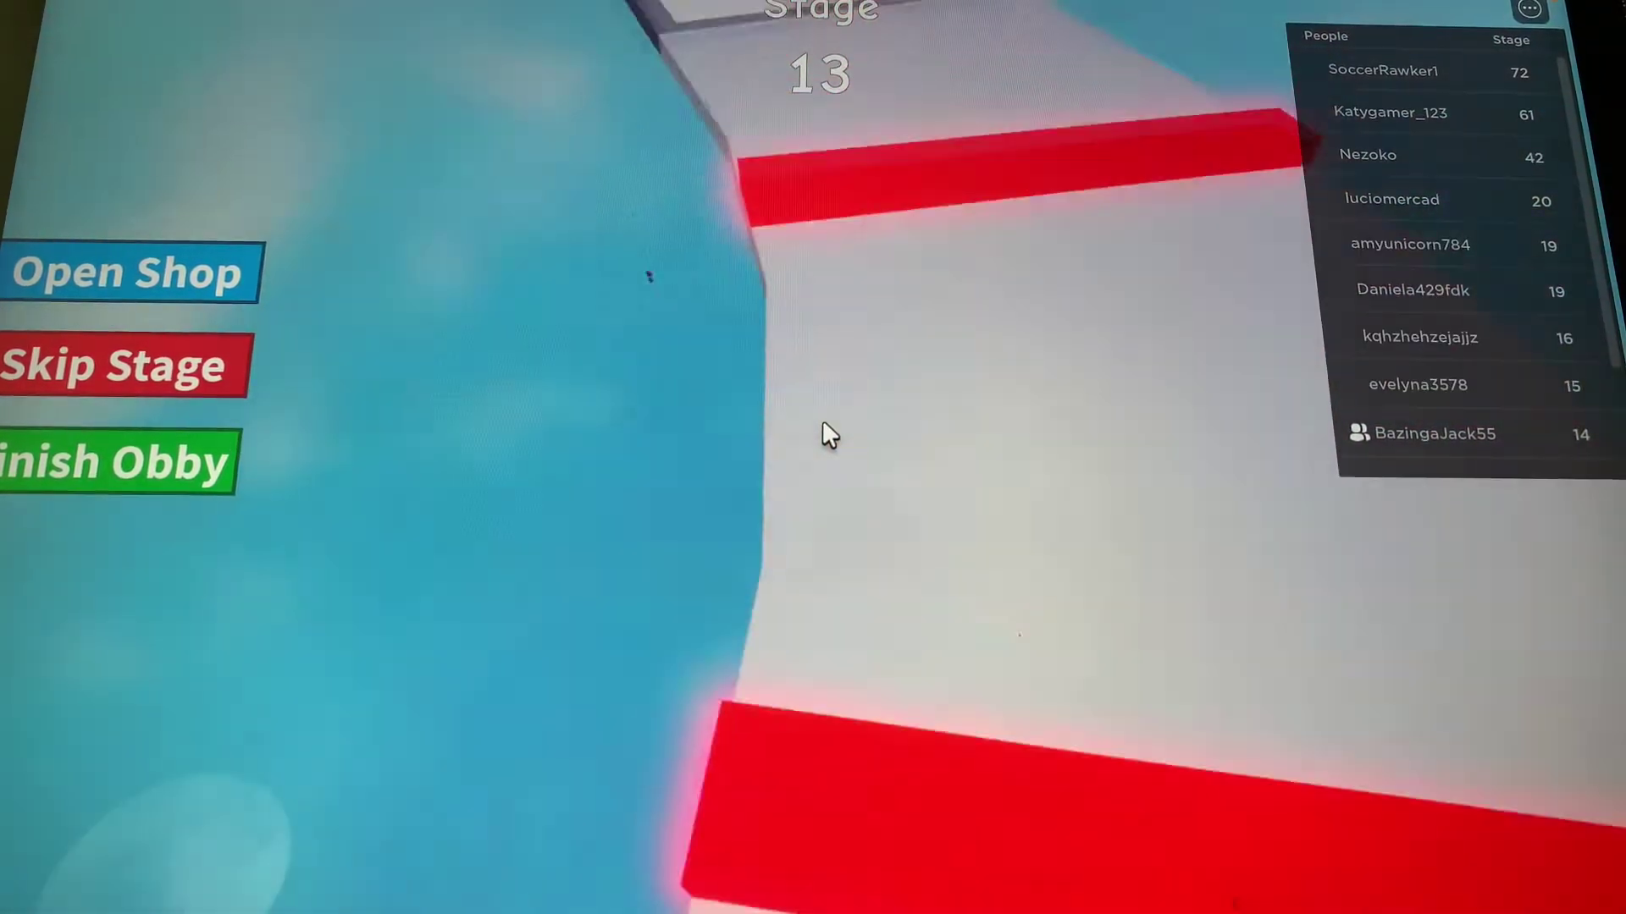
key(w)
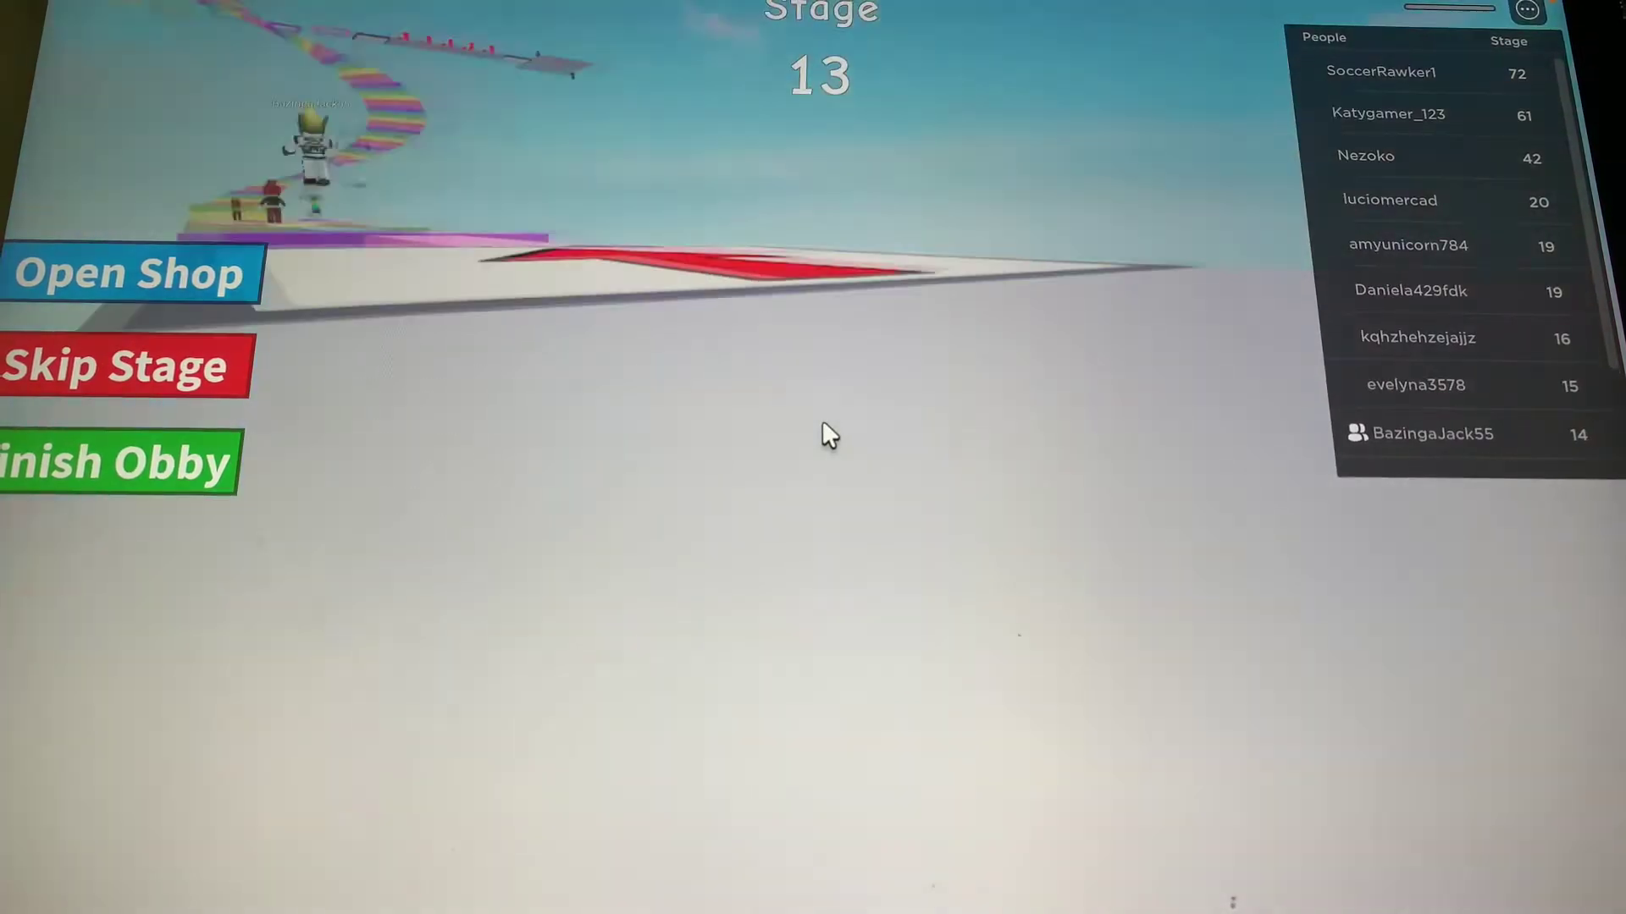
key(space)
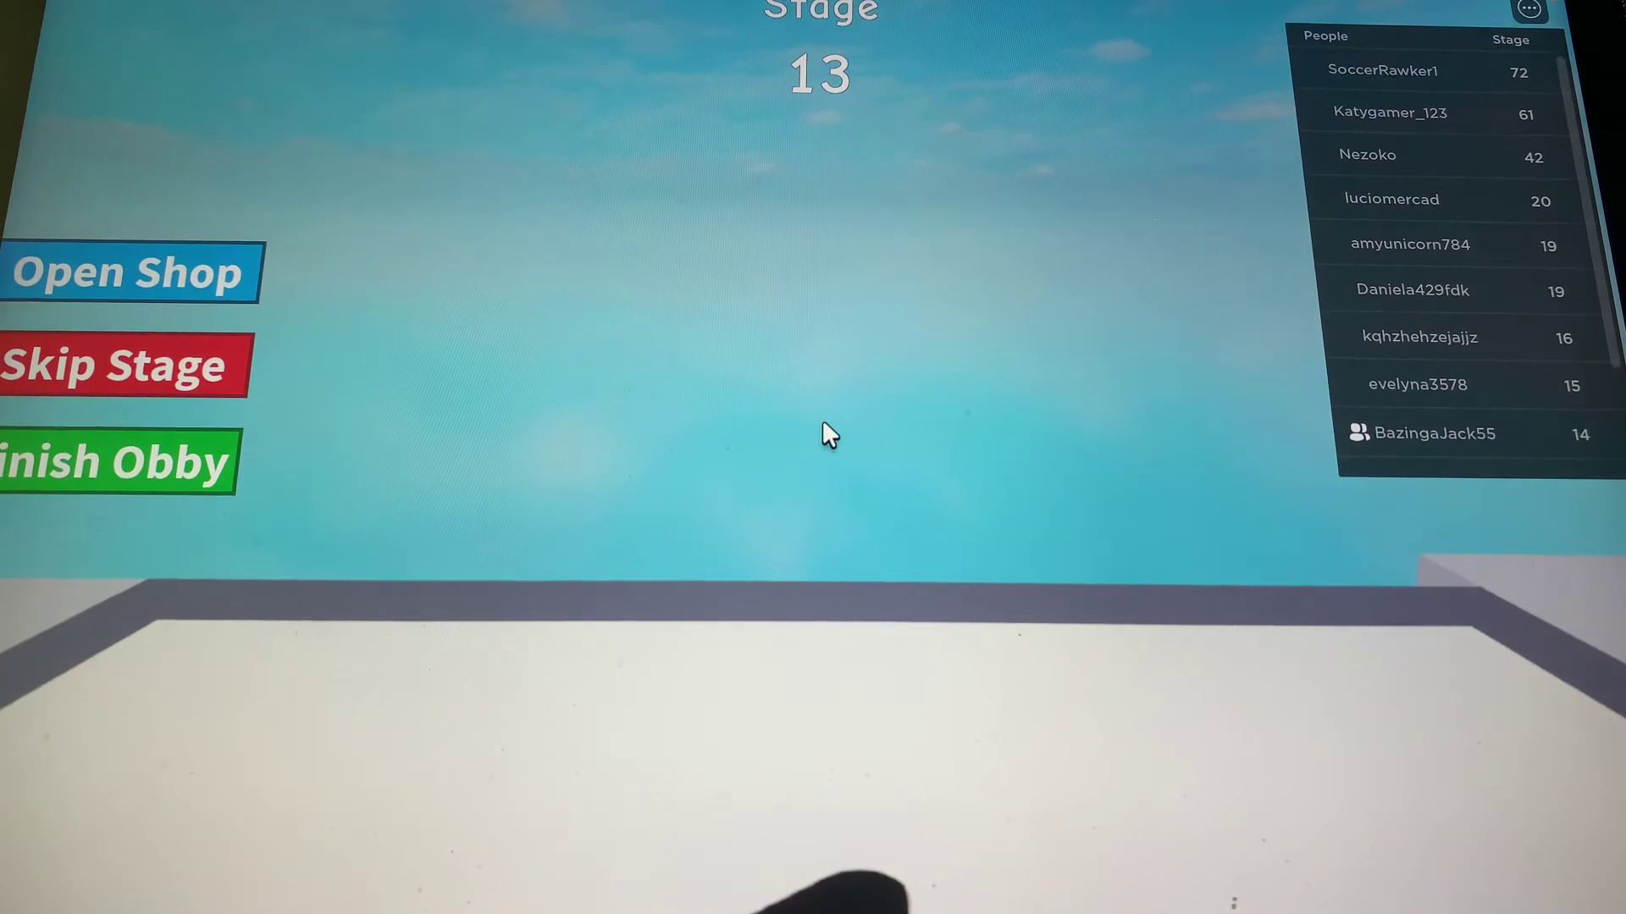
Jump over the red bars to reach the stage 14 checkpoint.
key(w)
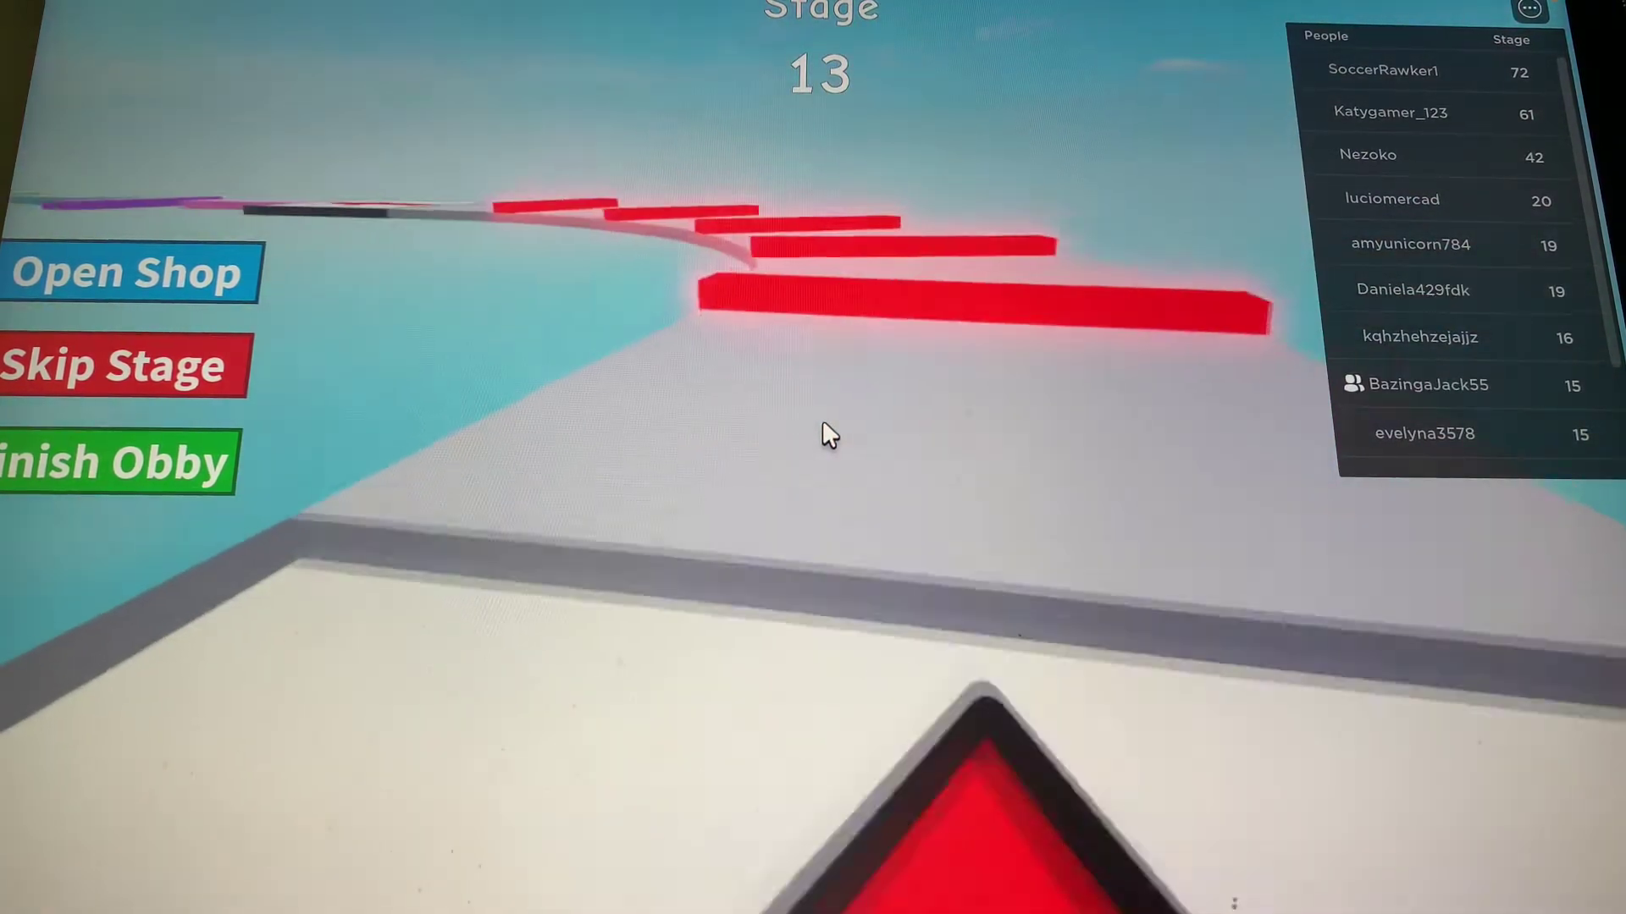
key(w)
key(space)
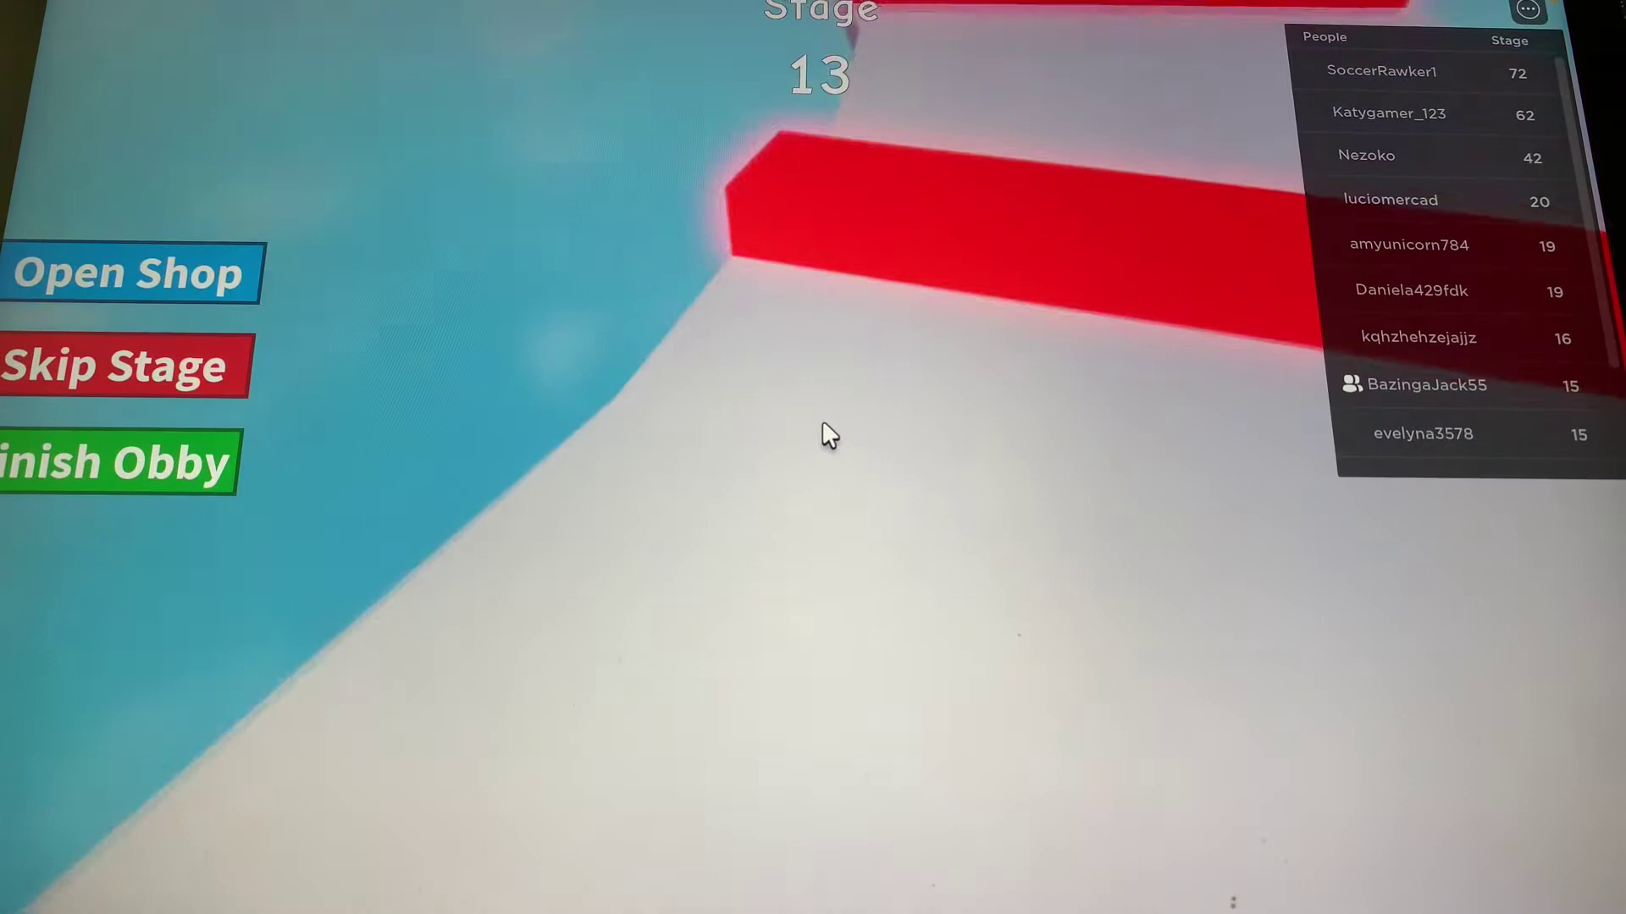
key(w)
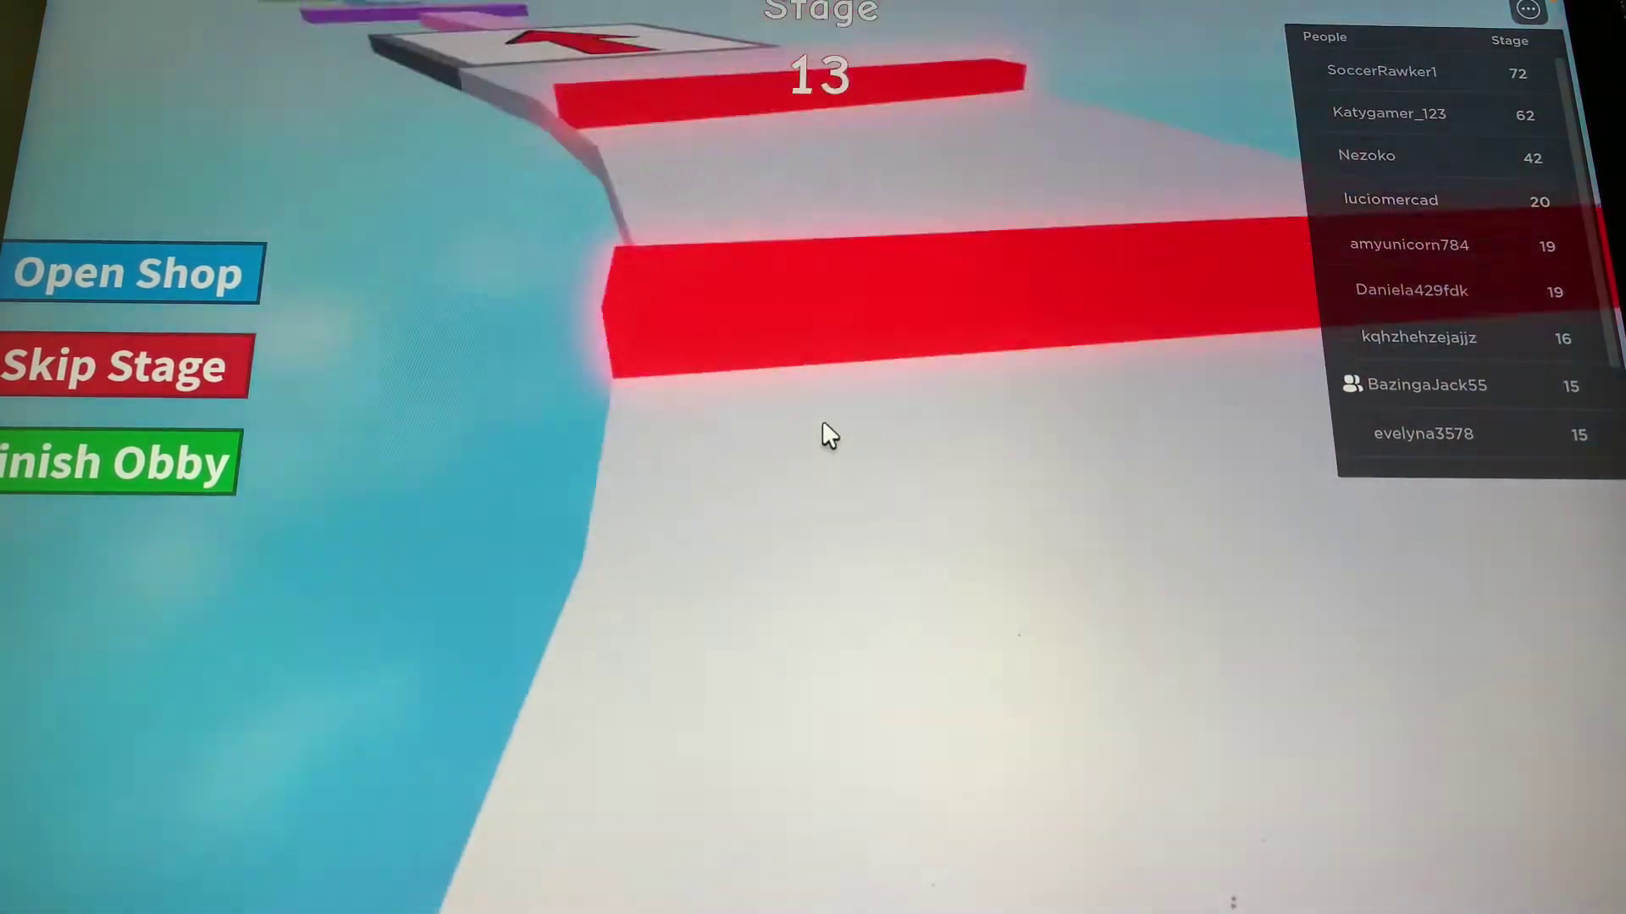
key(w)
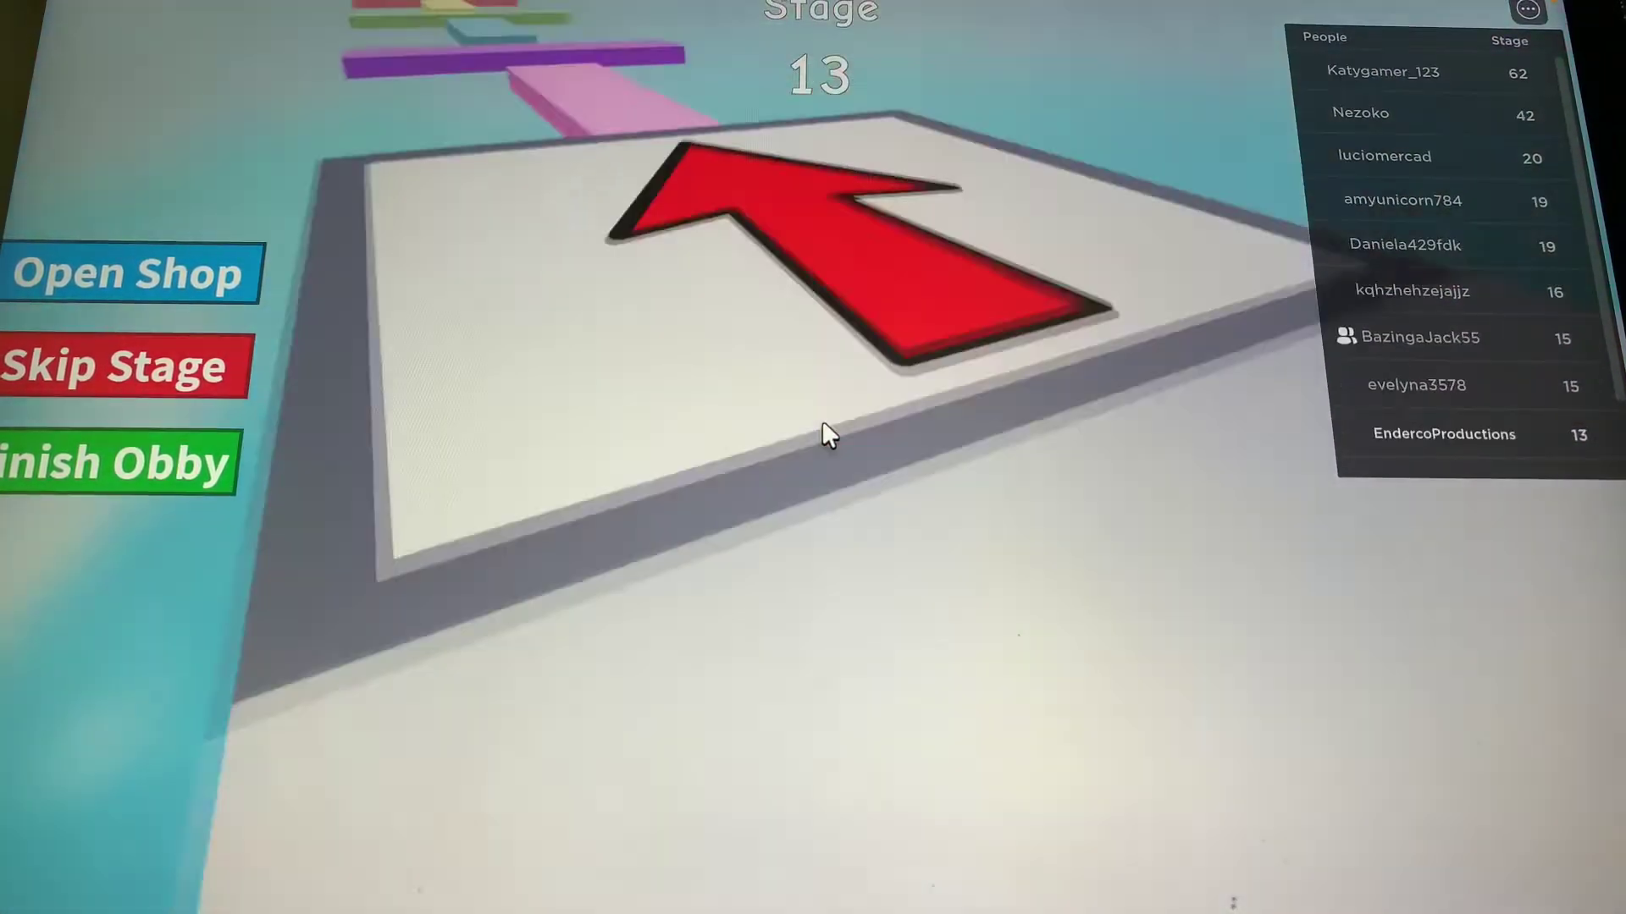
Cross the pink and light-blue paths and hop the green bar to stage 15.
key(w)
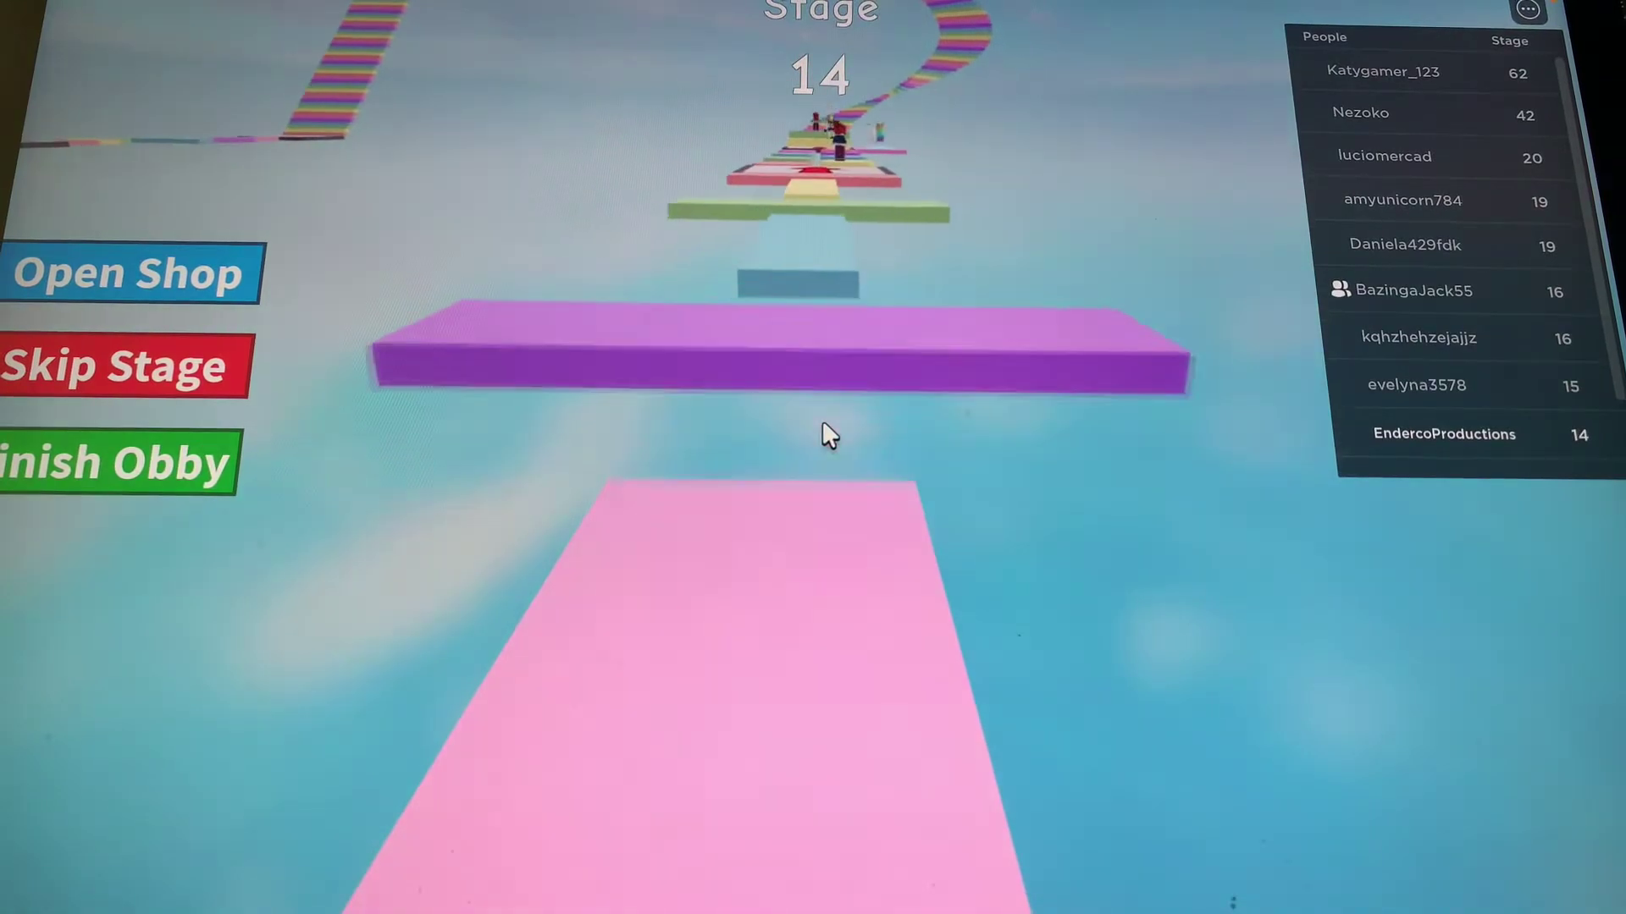
key(w)
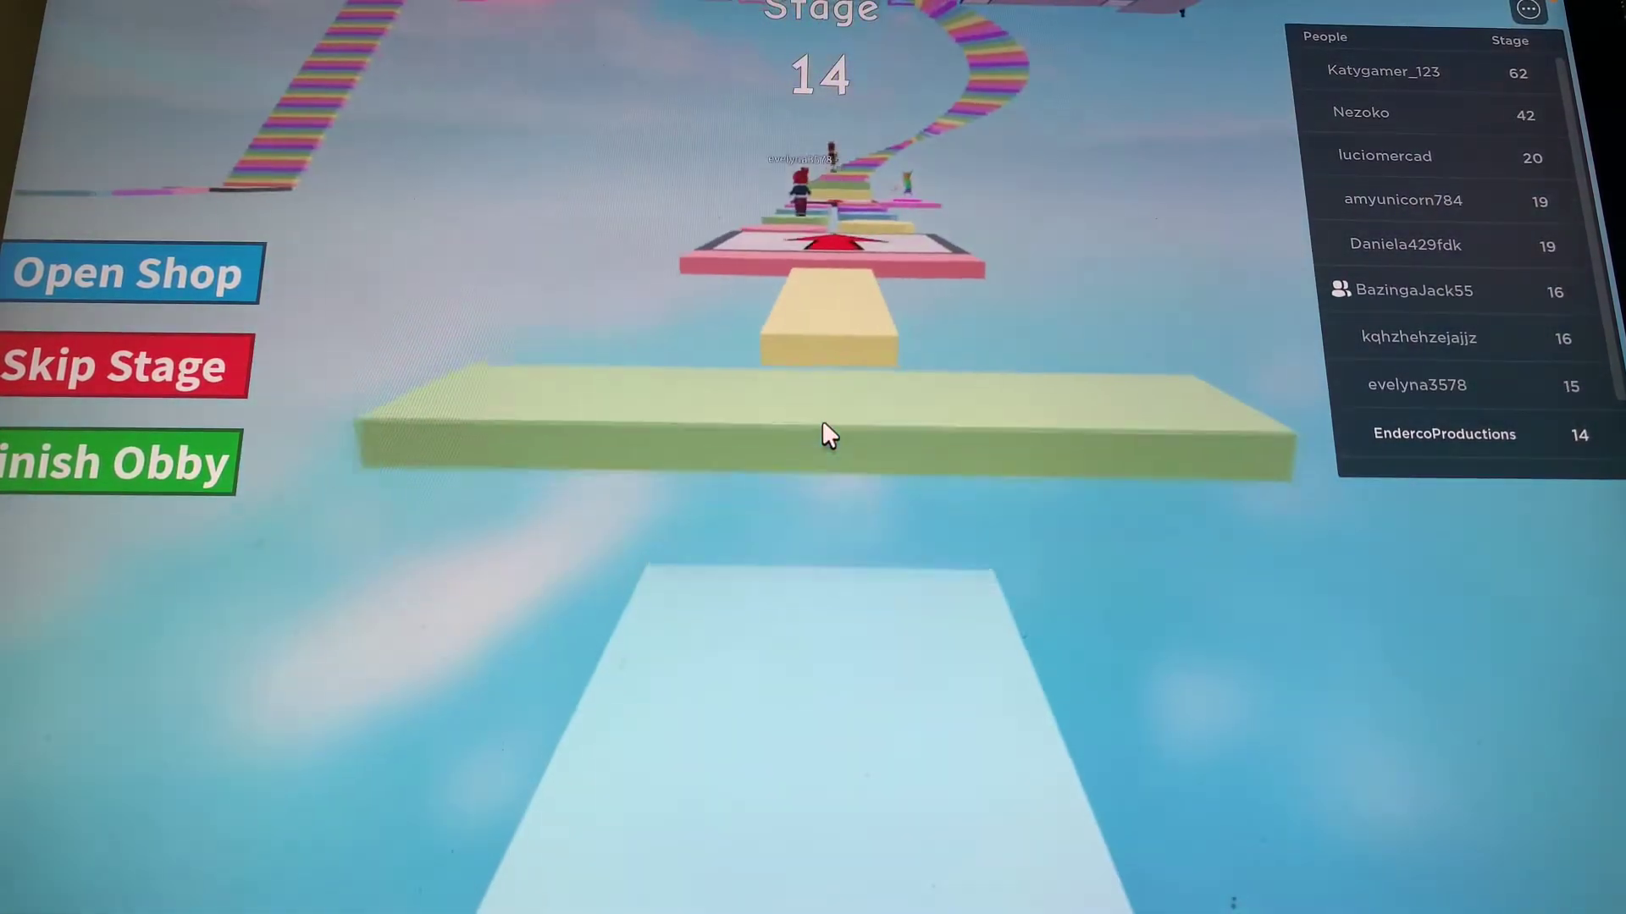
key(w)
key(w)
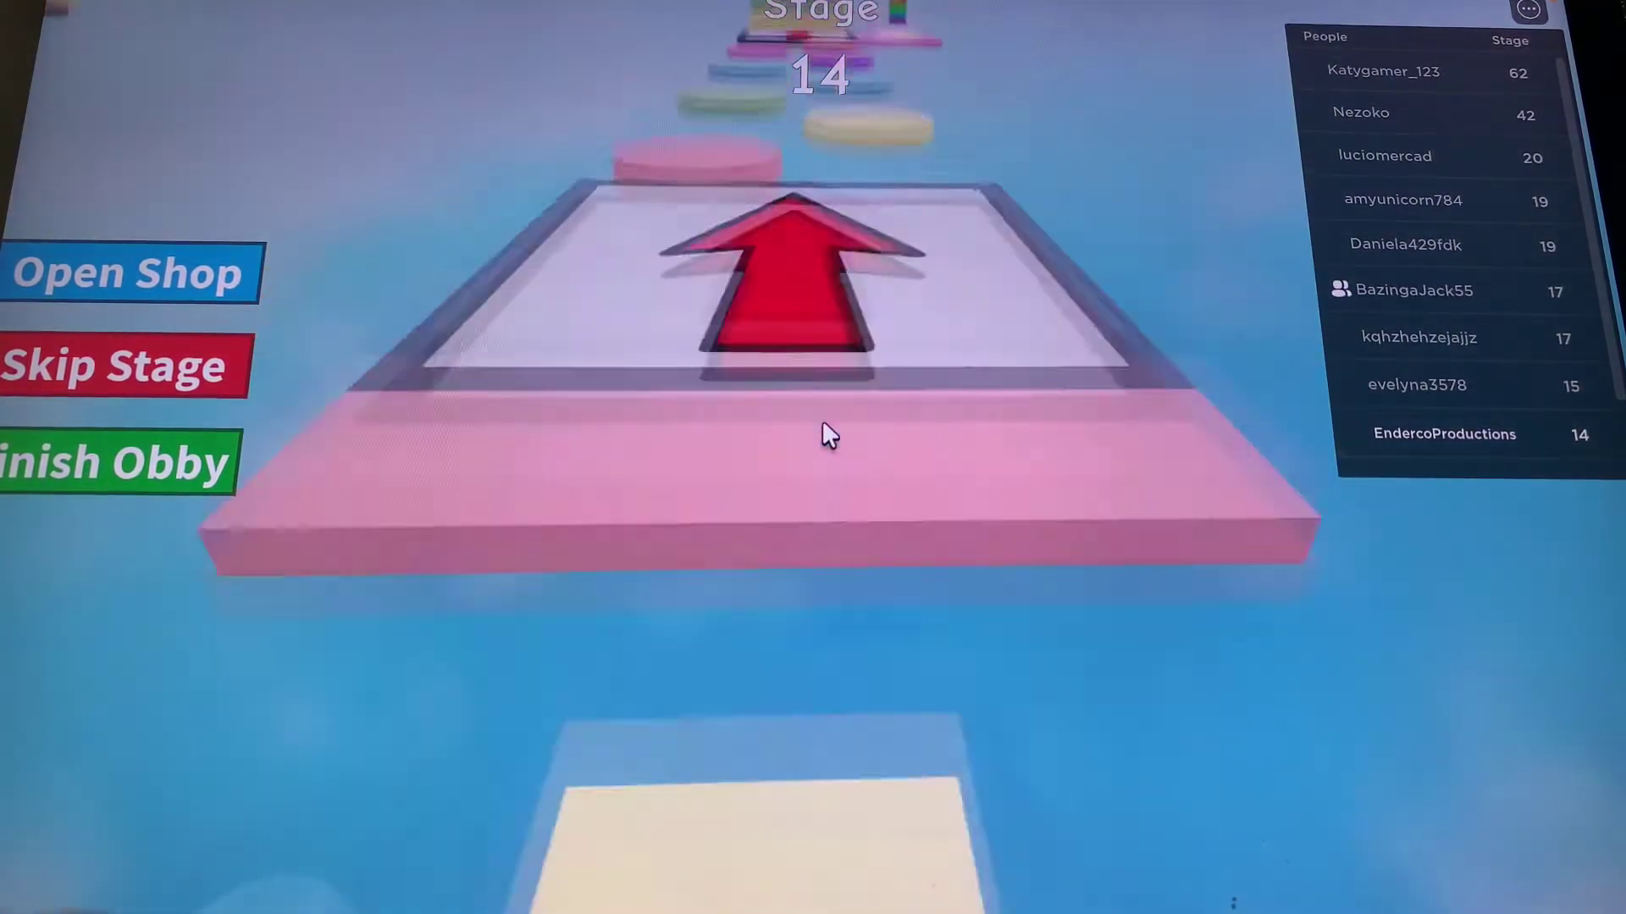
Hop across the yellow and pink discs and climb the block steps to stage 17.
key(w)
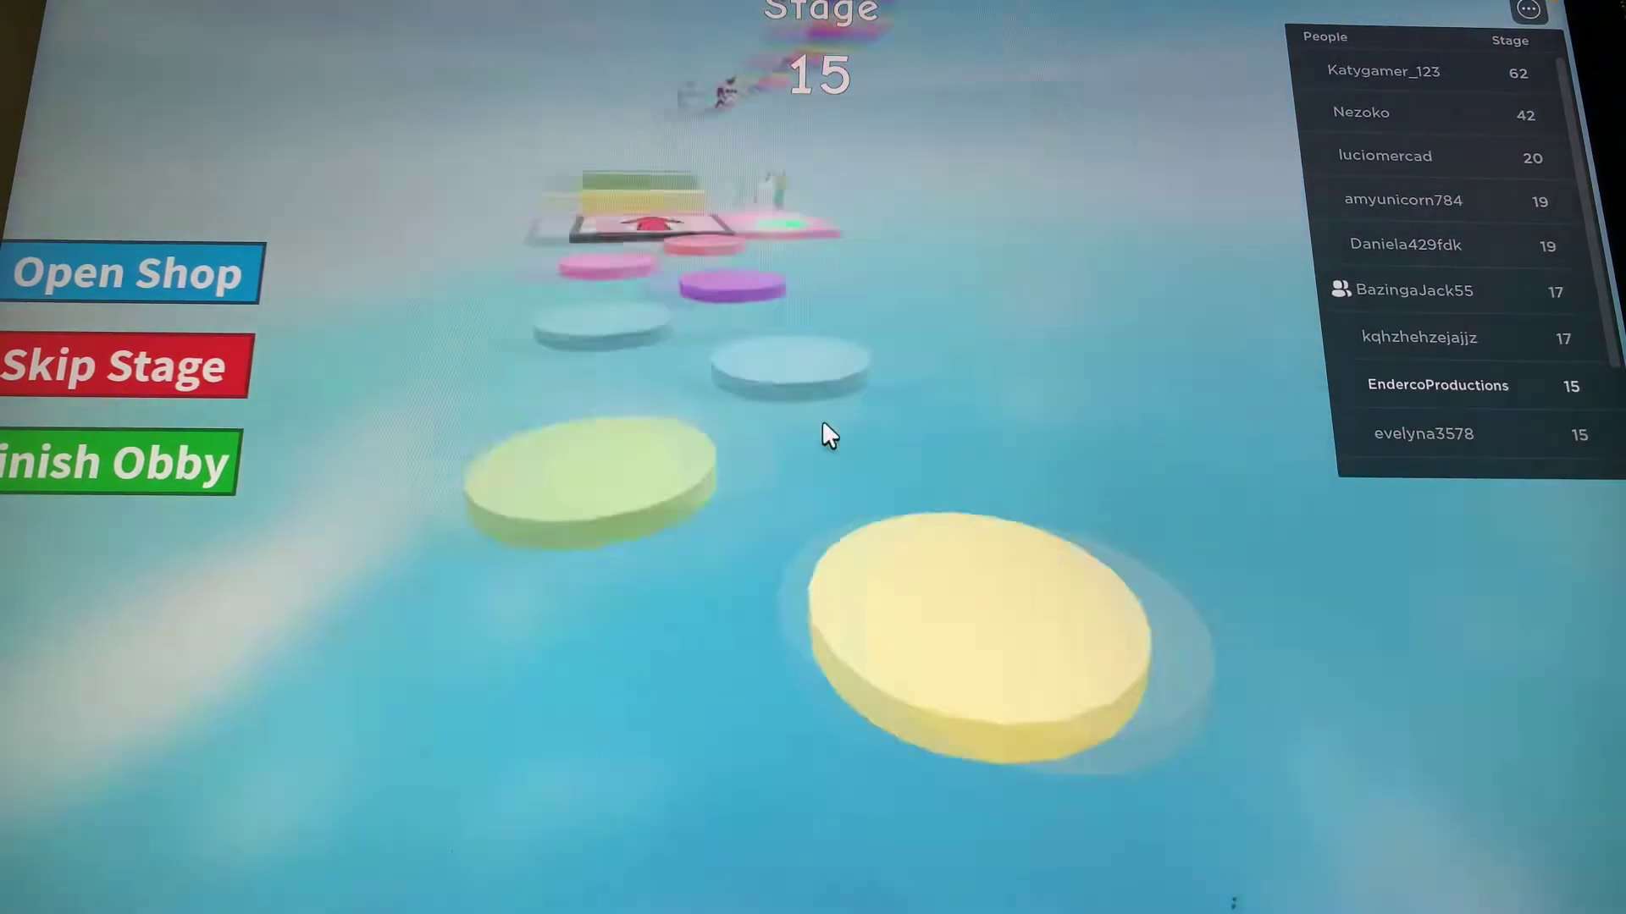
key(space)
key(w)
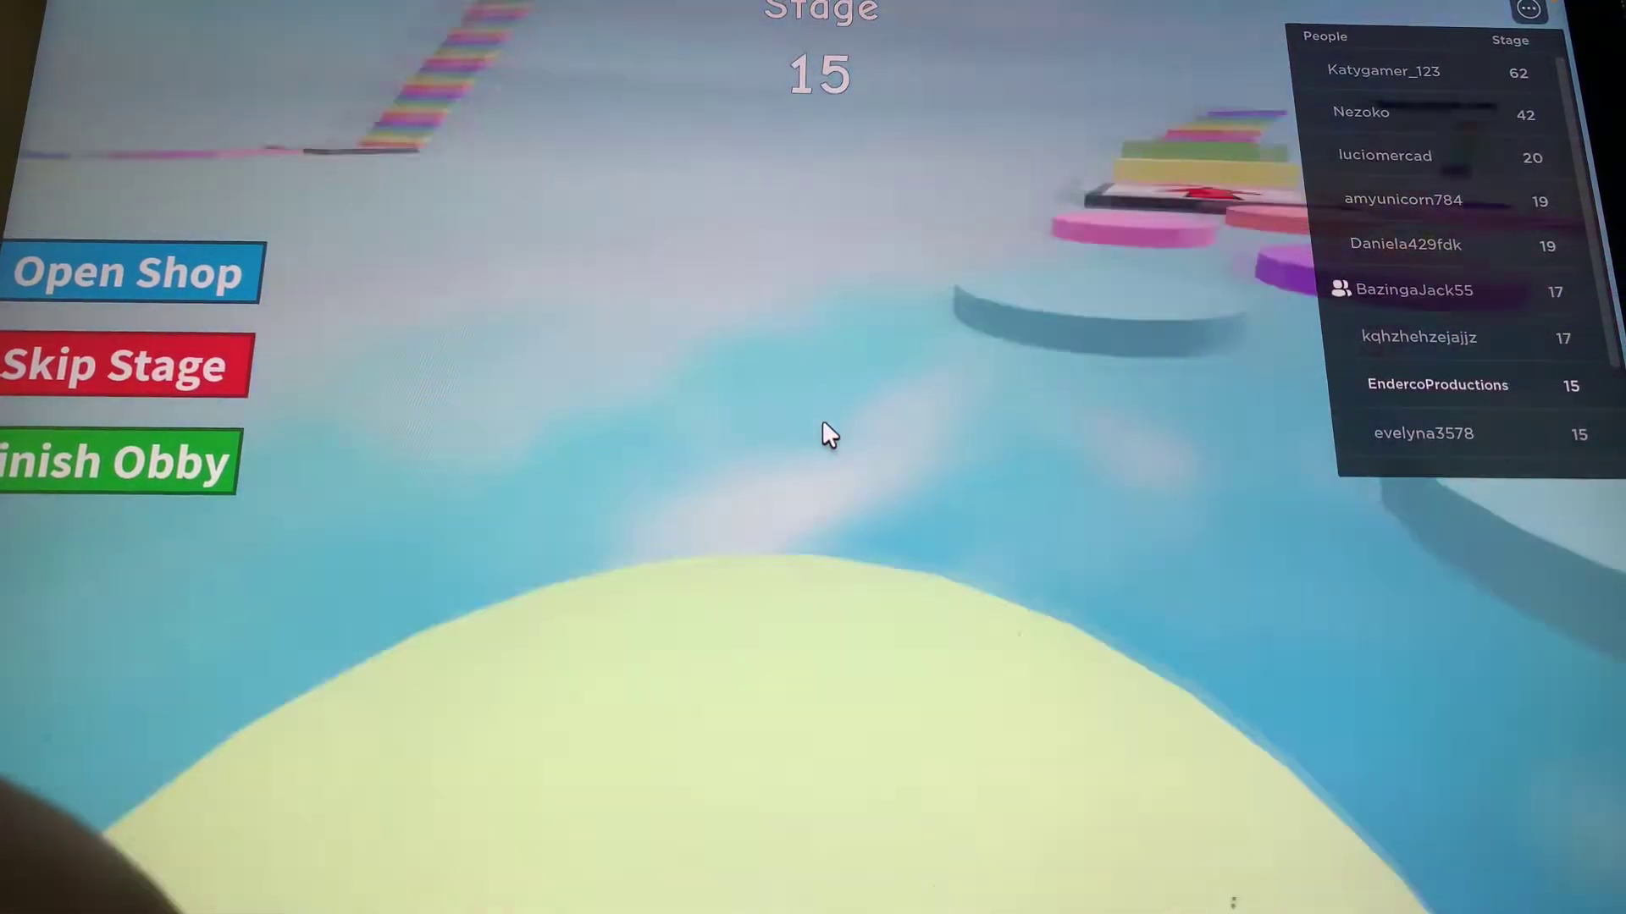
key(w)
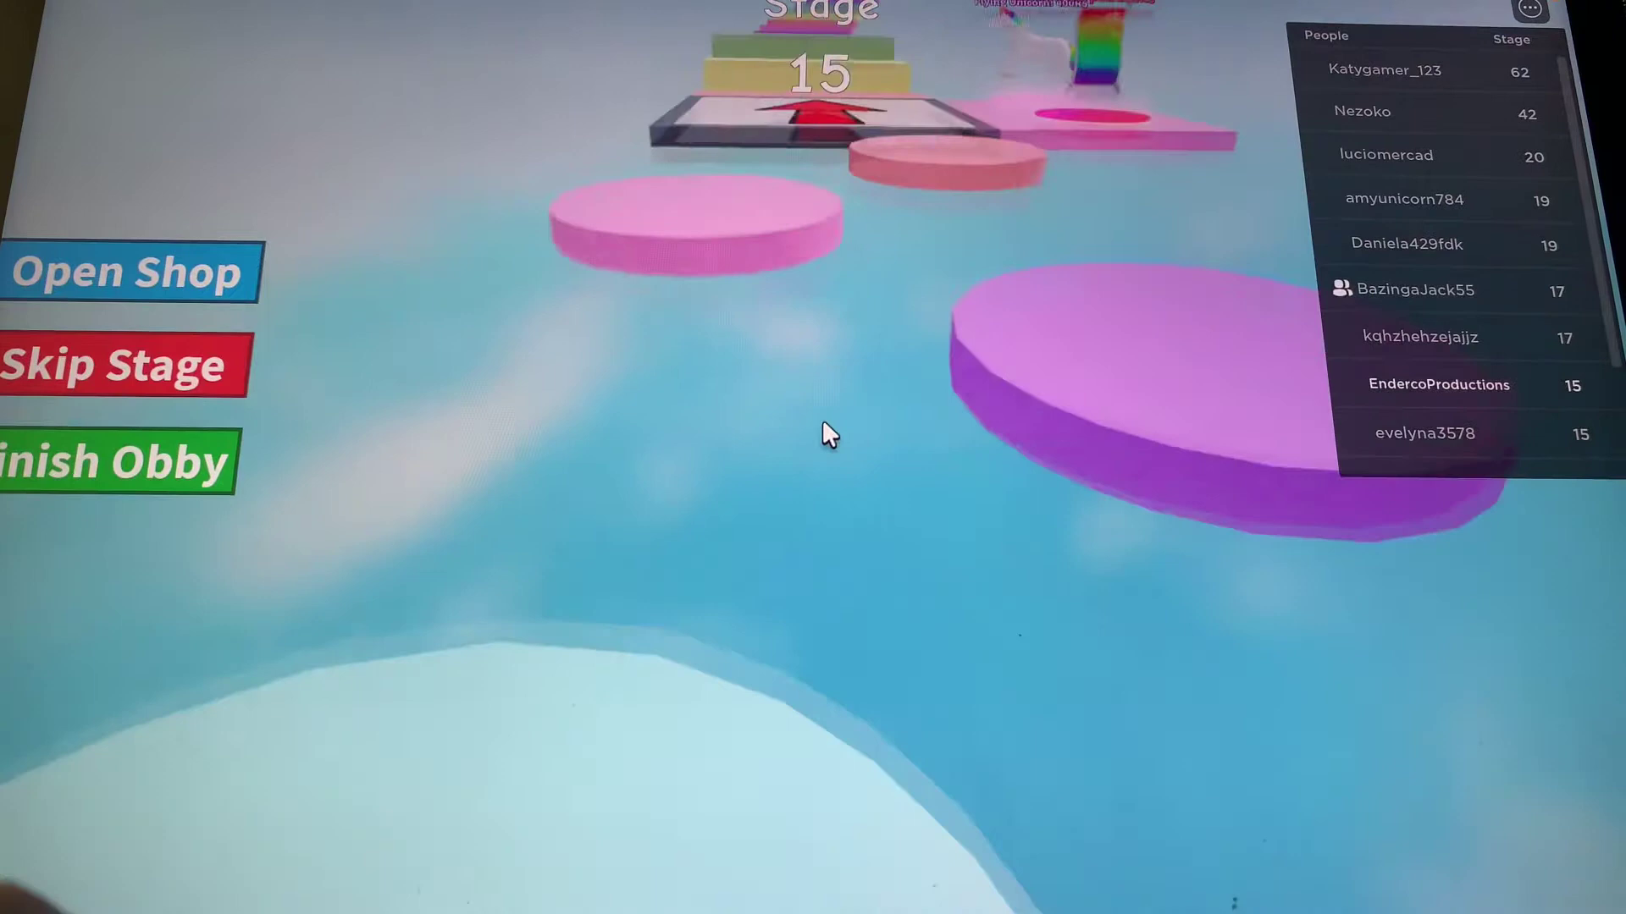
key(w)
key(d)
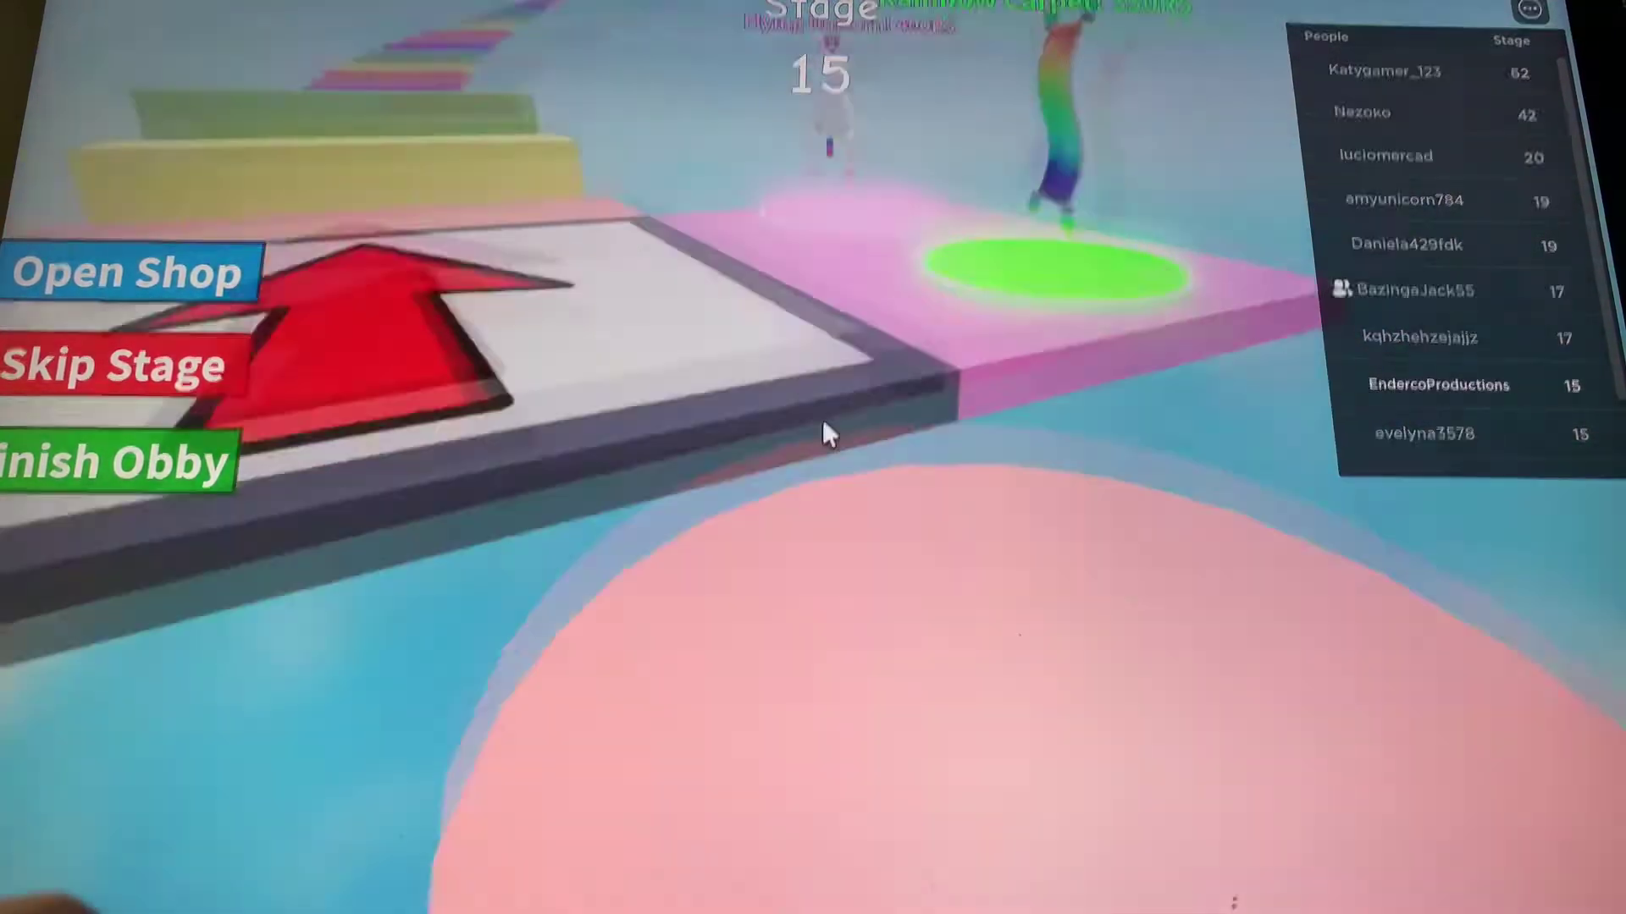
key(space)
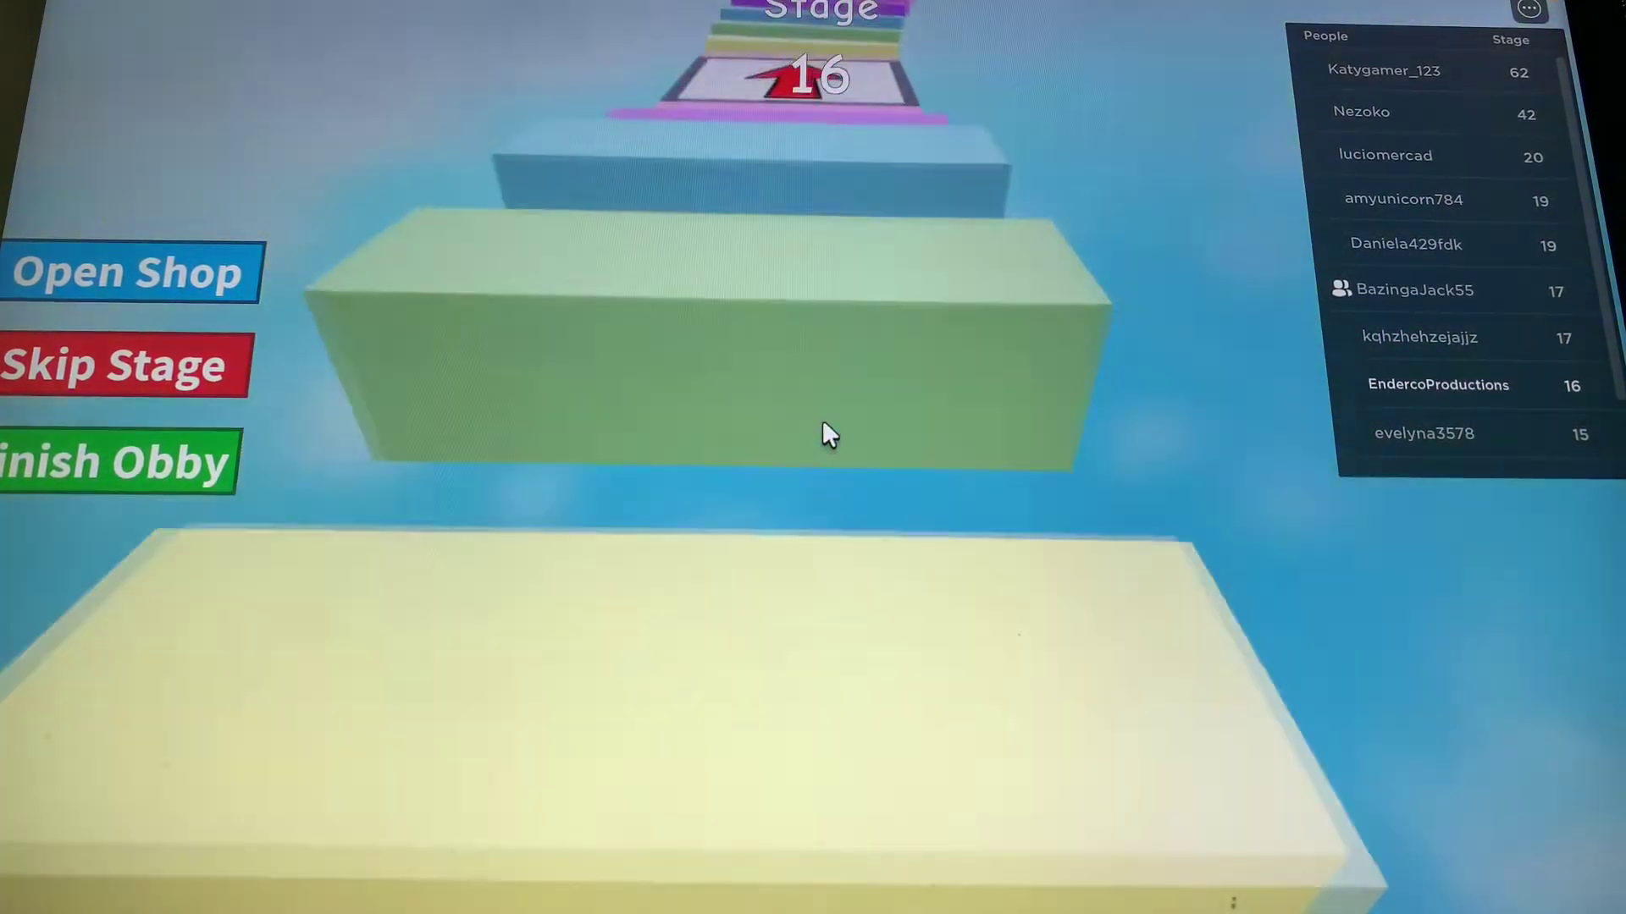
key(w)
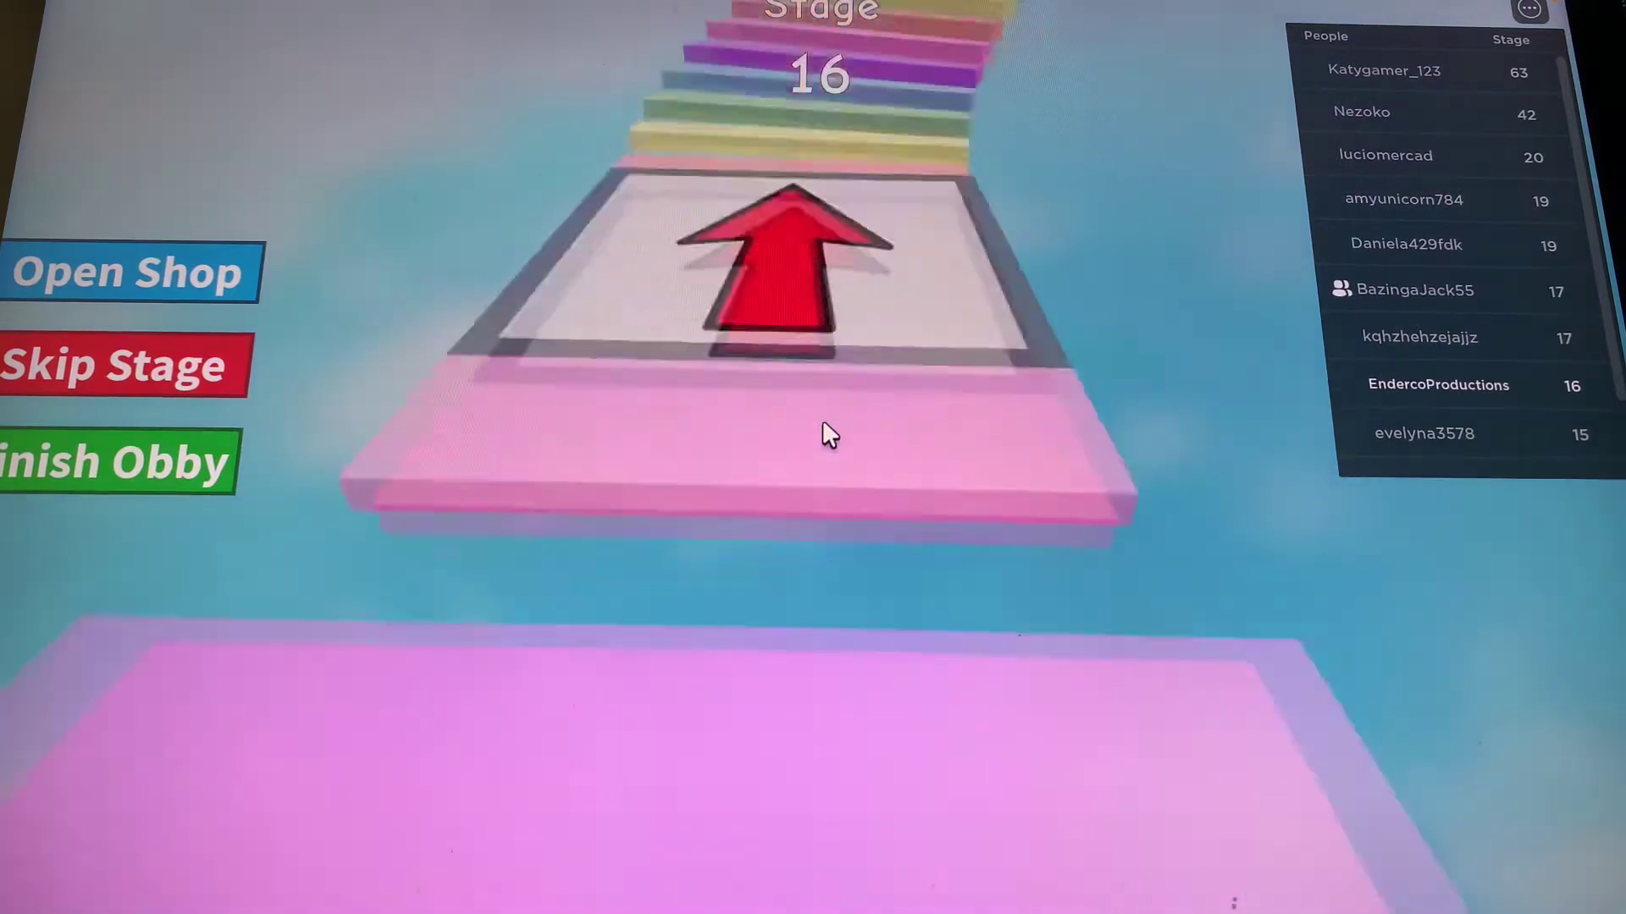
key(w)
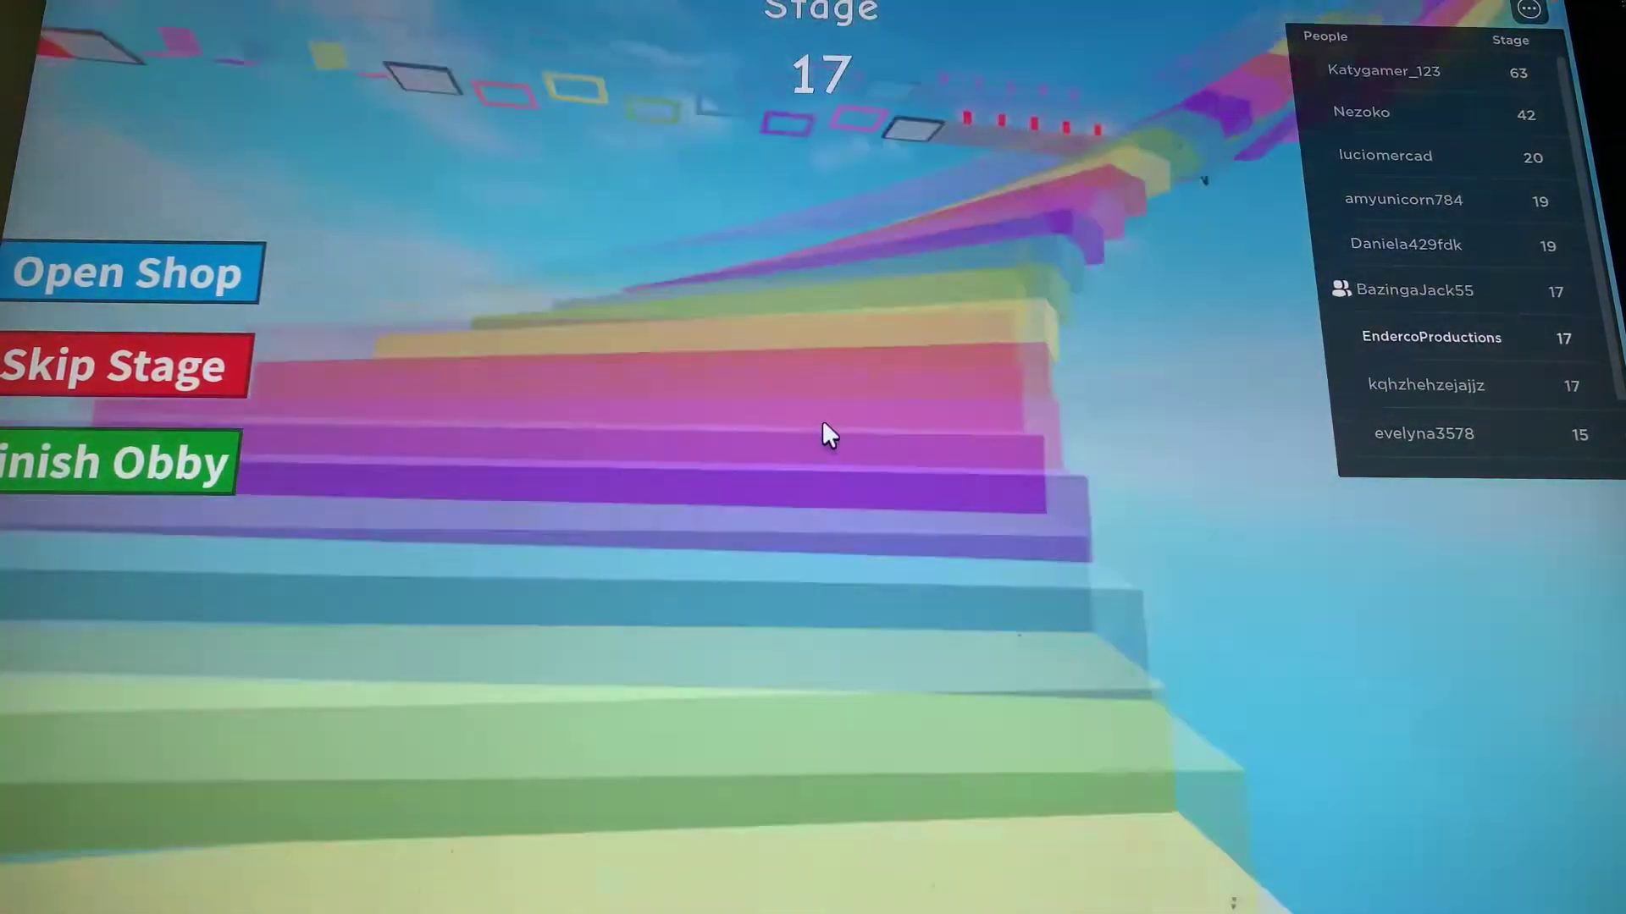
Climb to the top of the rainbow staircase and cross the stage 18 checkpoint.
key(w)
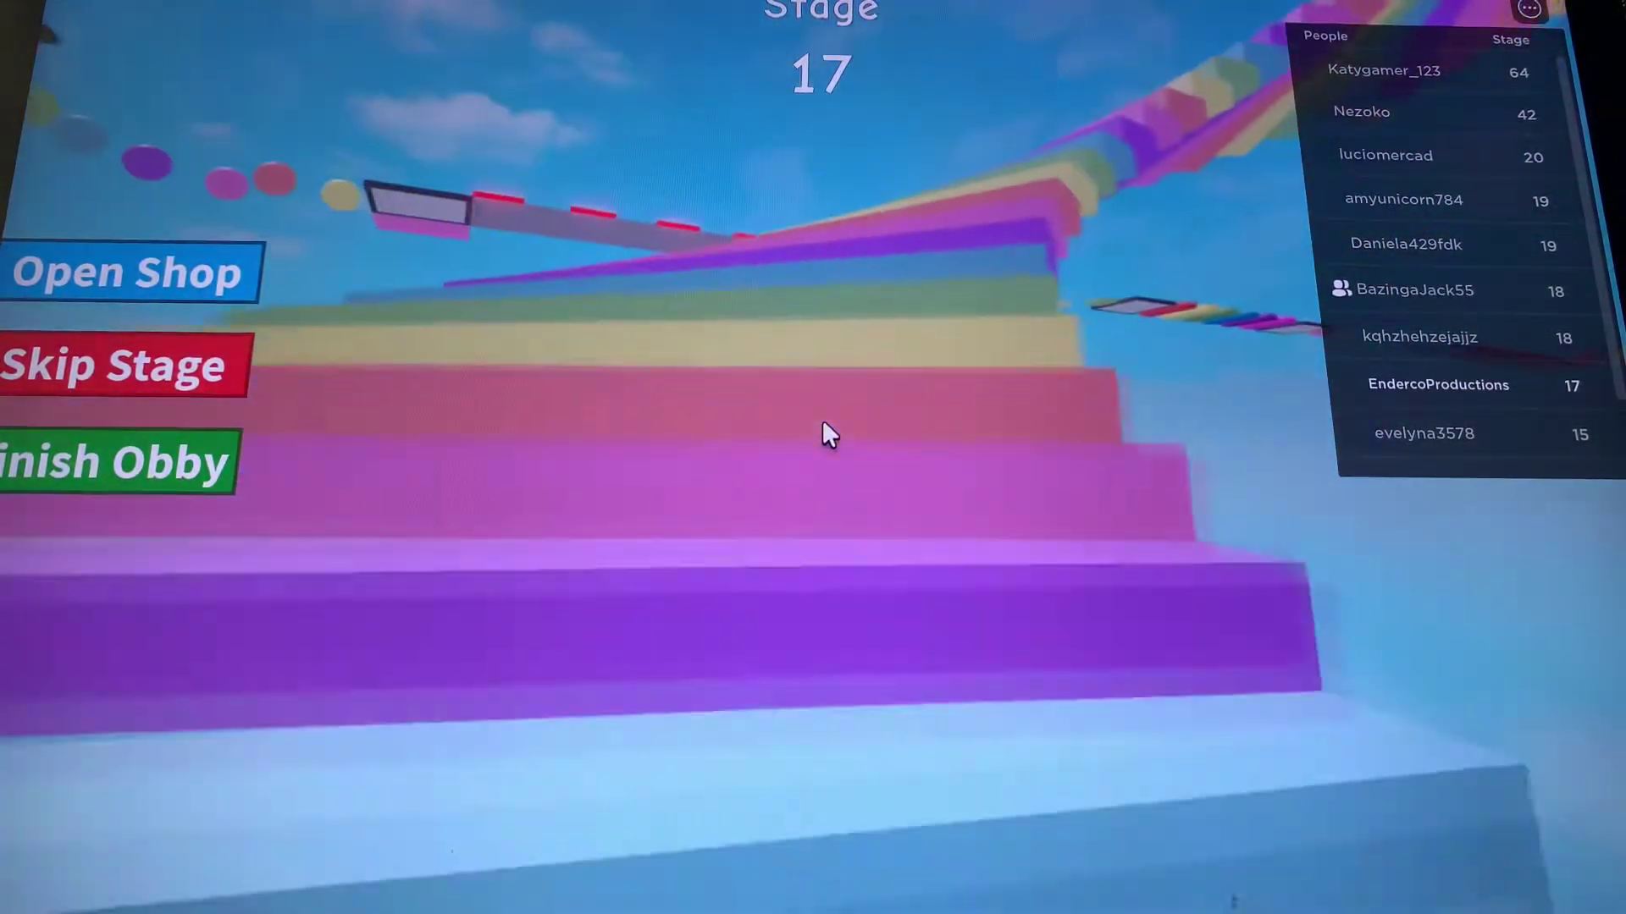
key(w)
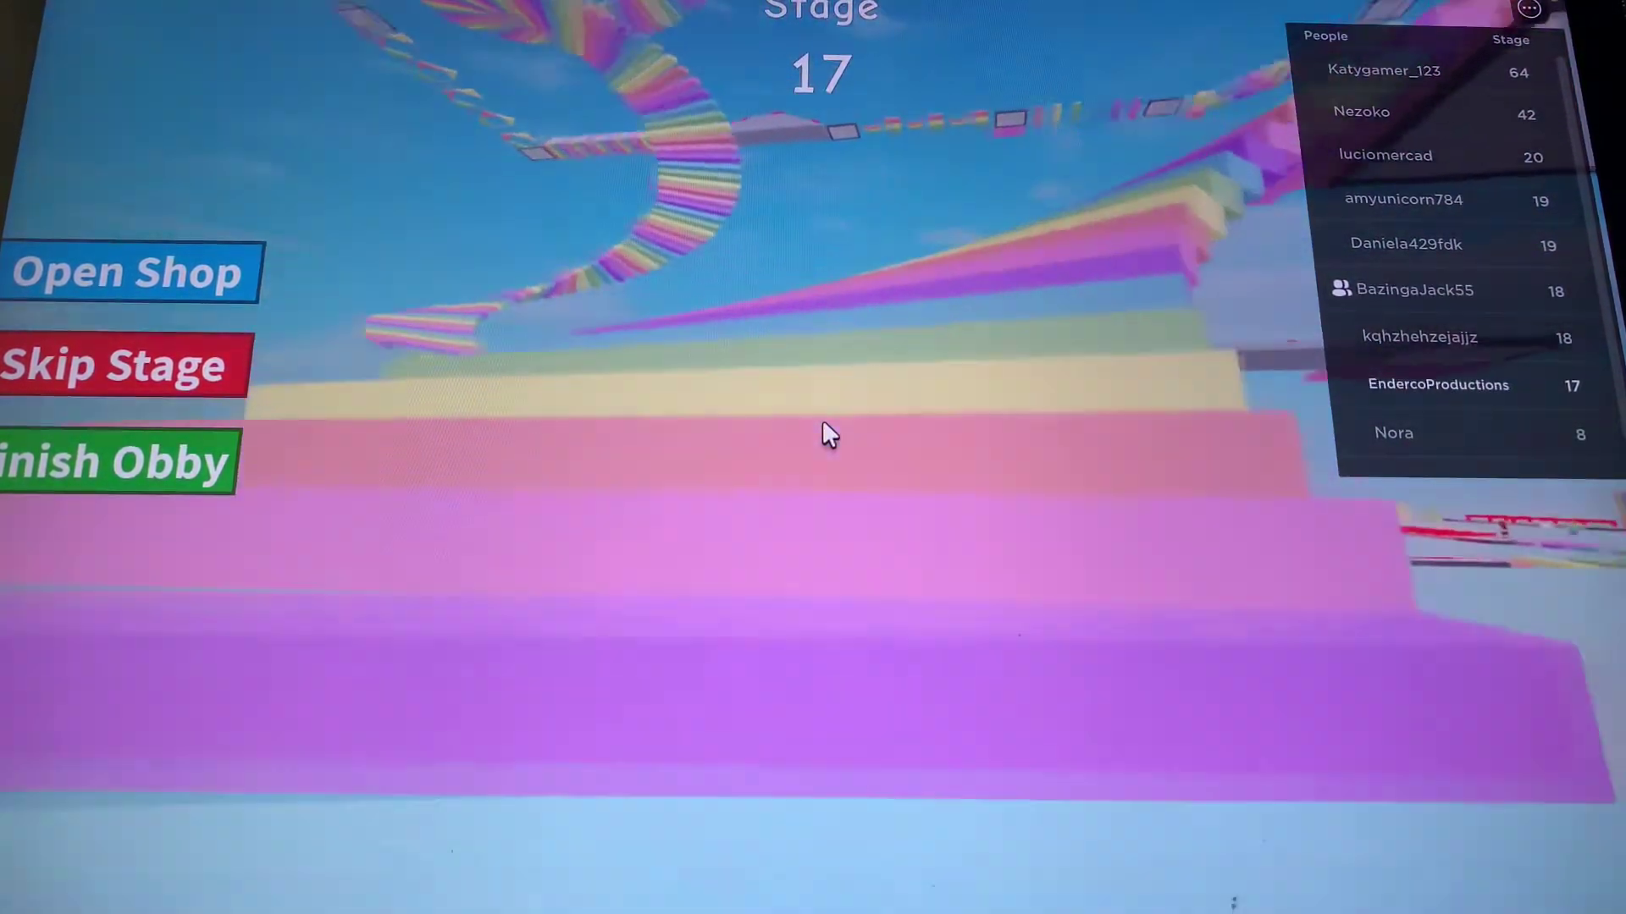
key(w)
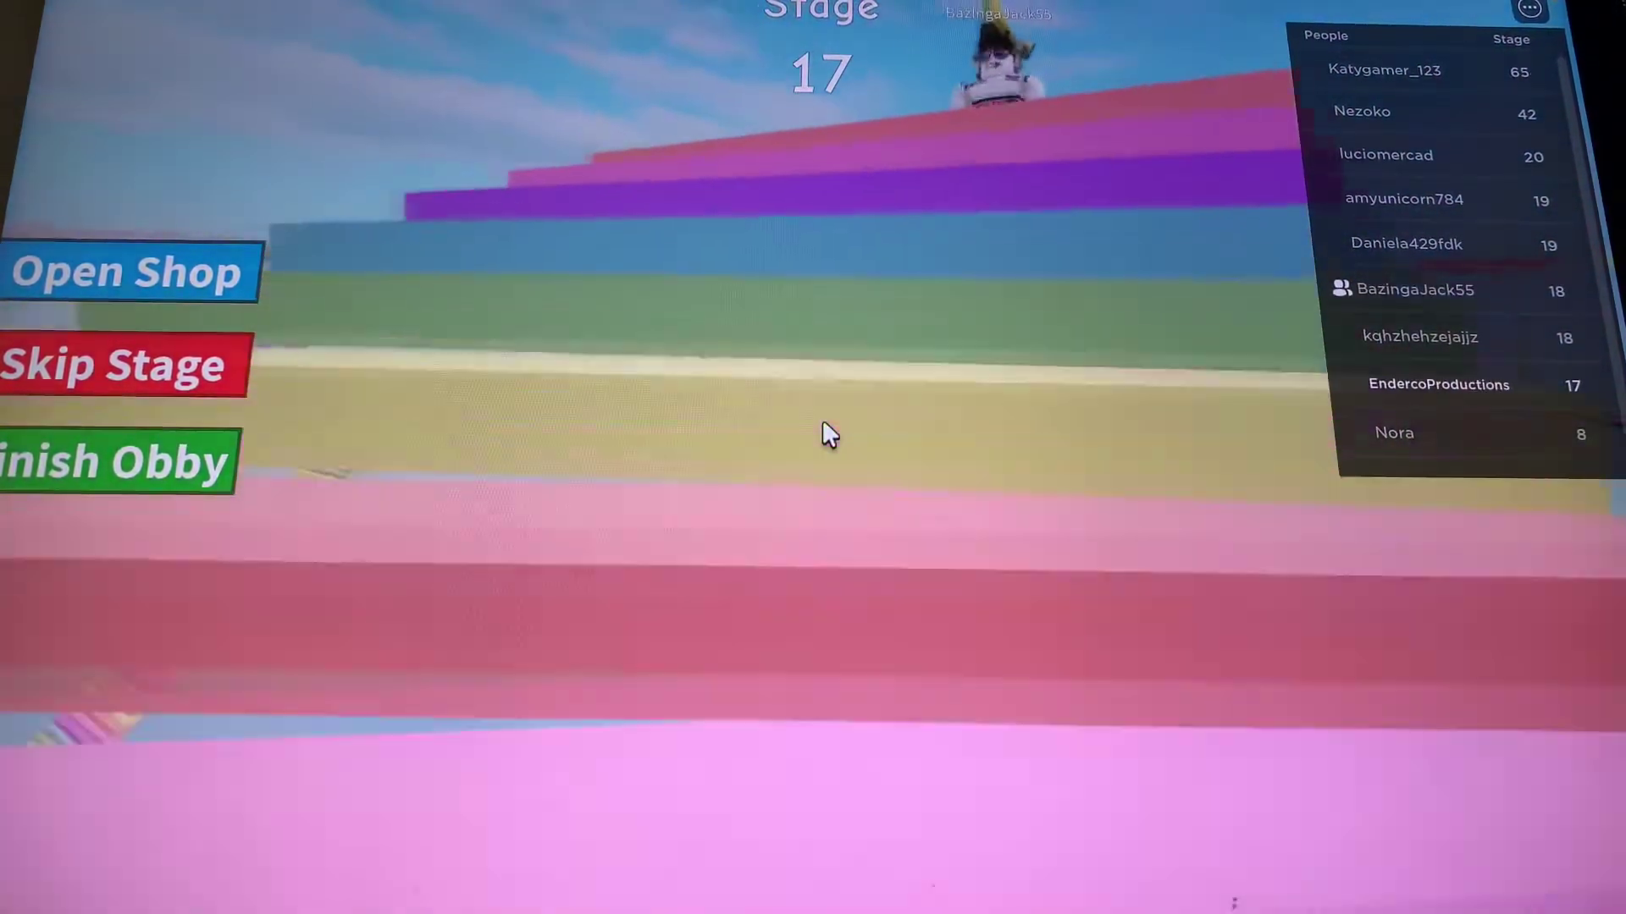
key(w)
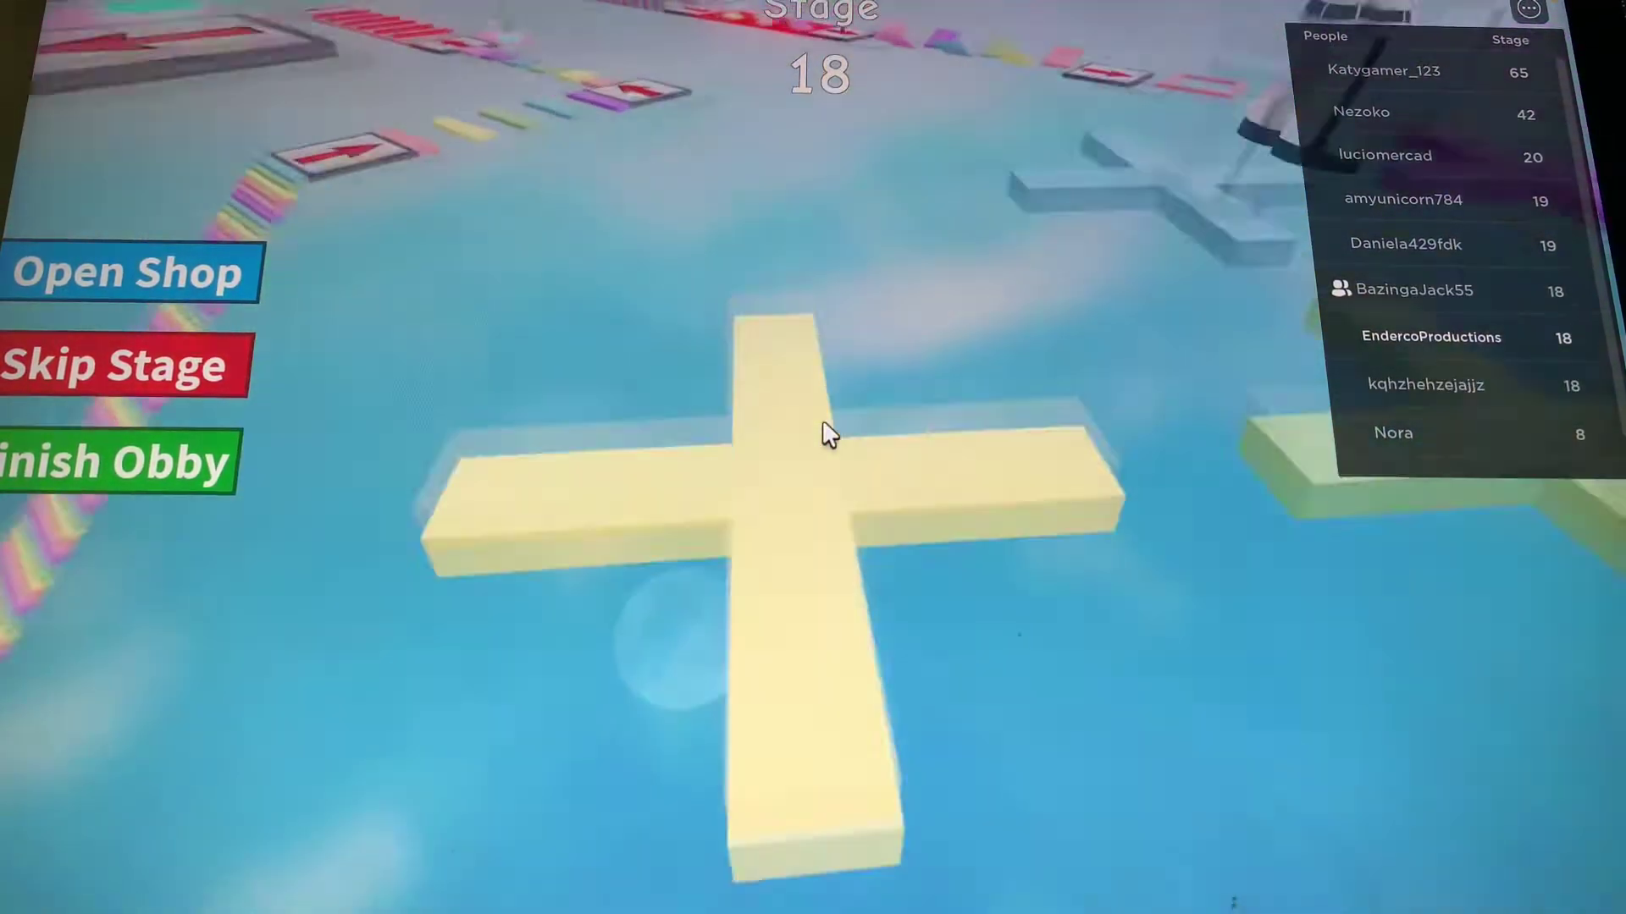
Jump across the yellow and pink cross platforms past stage 19 onto stage 20's coloured balls.
key(w)
key(w)
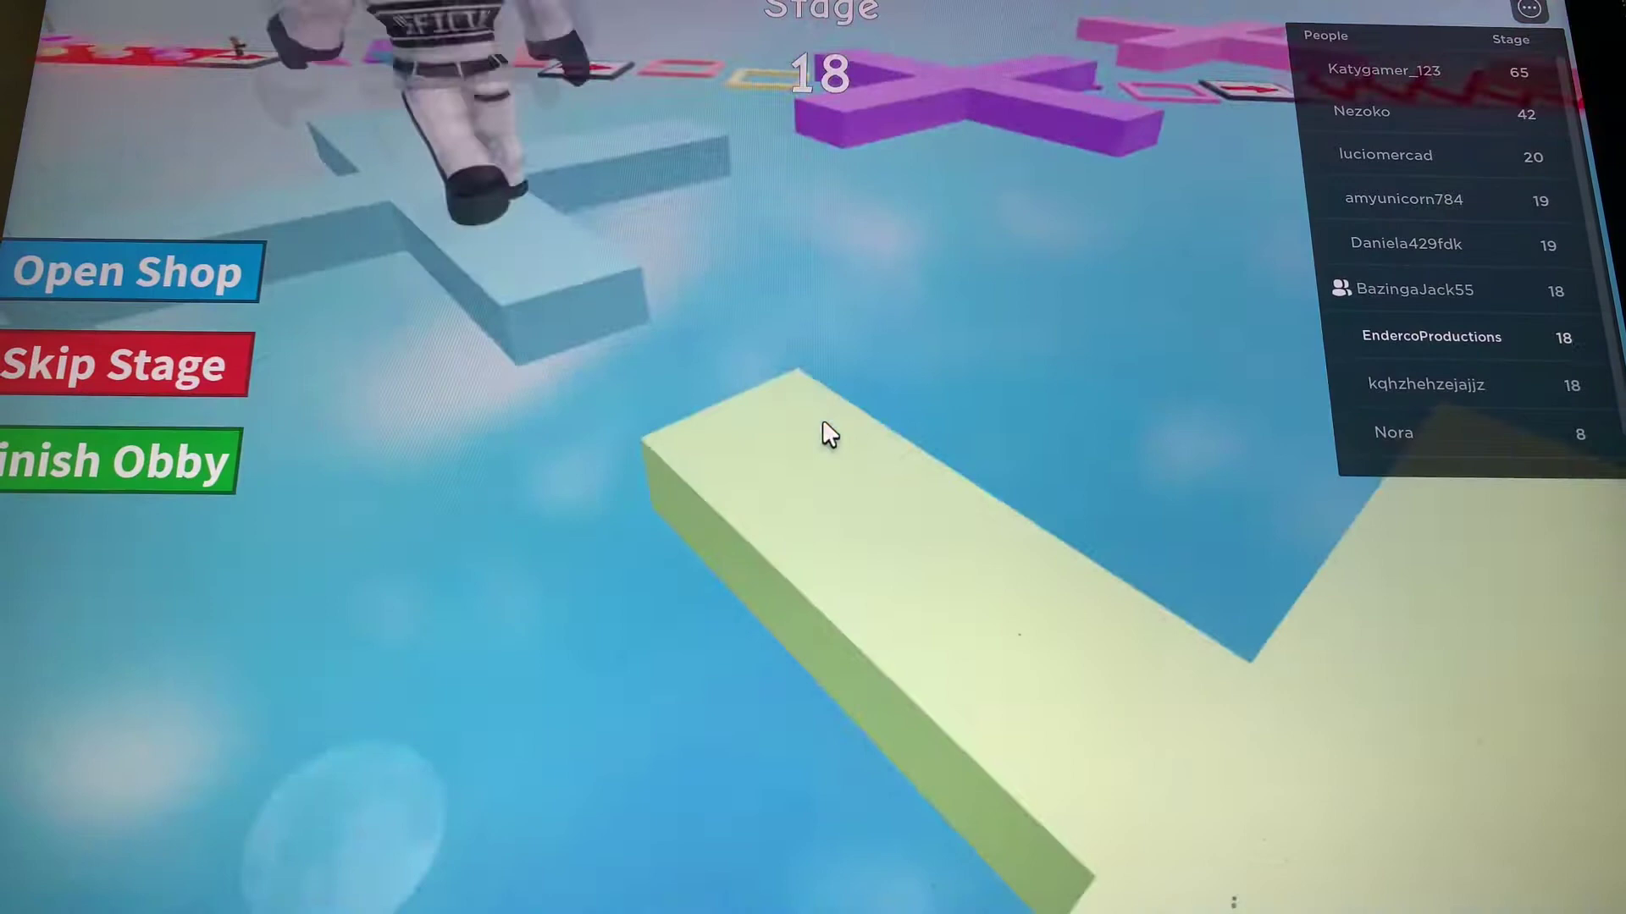
key(w)
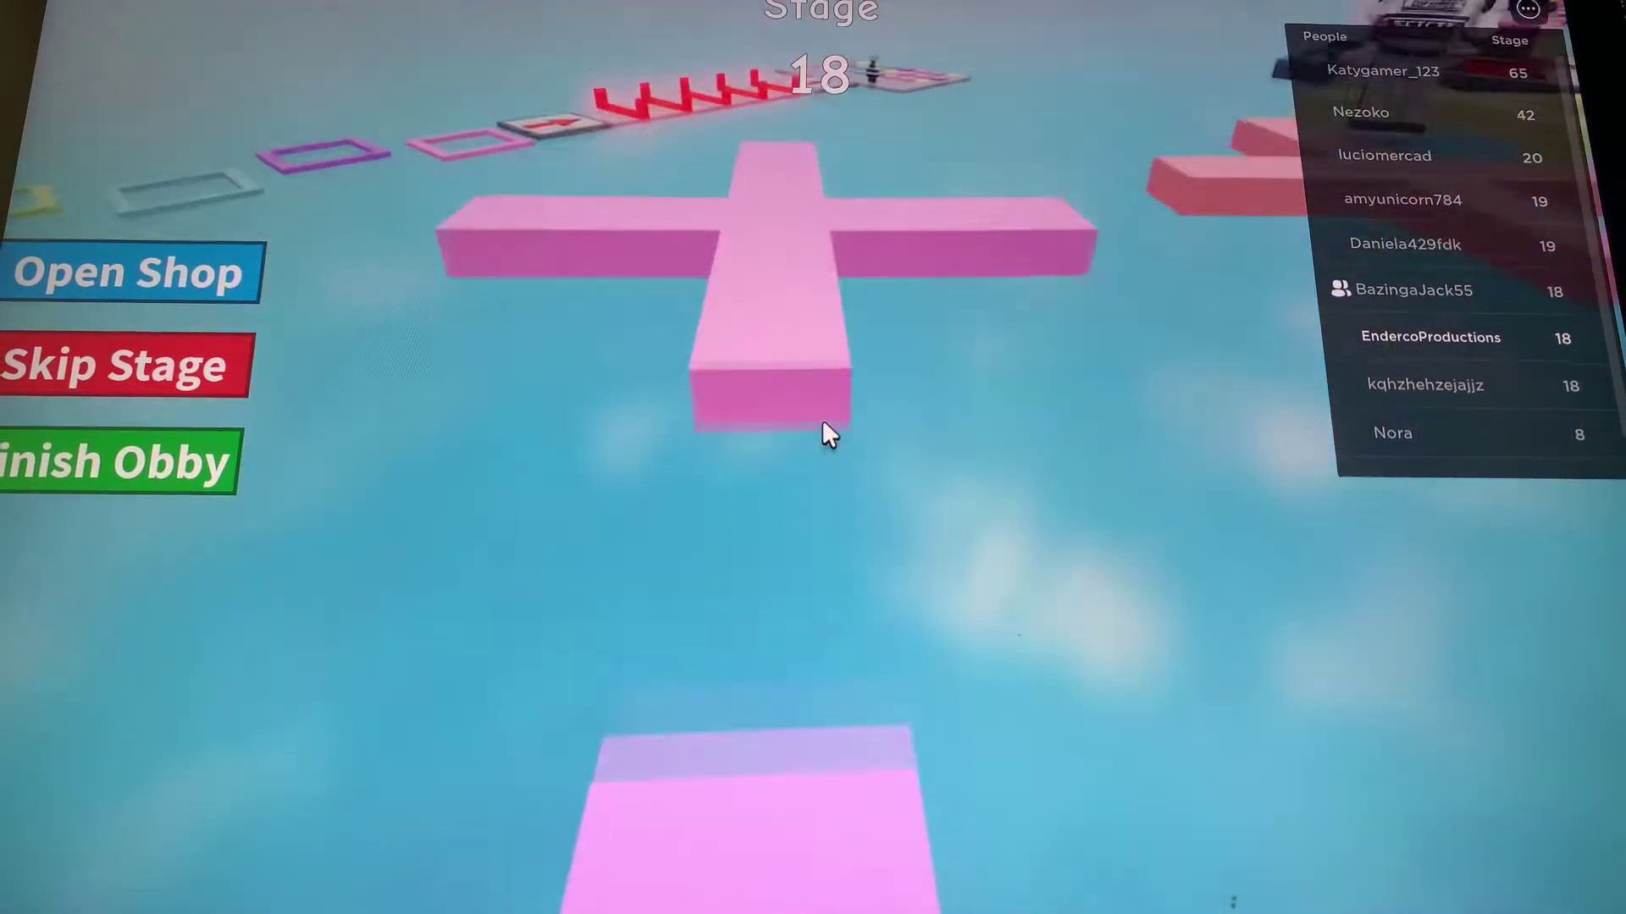
key(w)
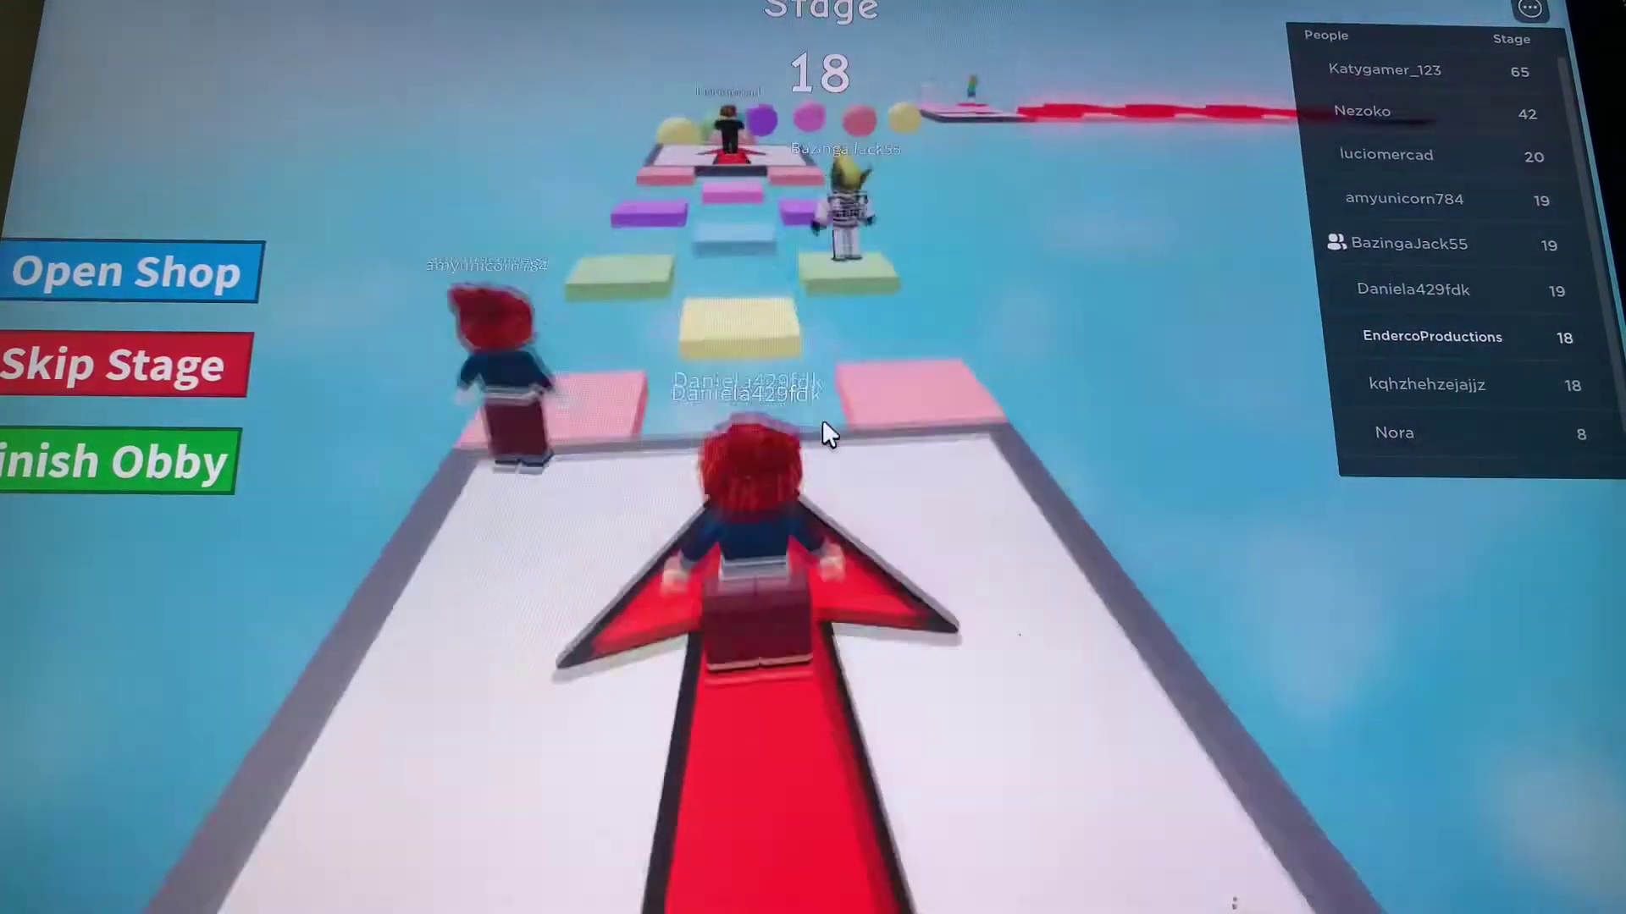
key(w)
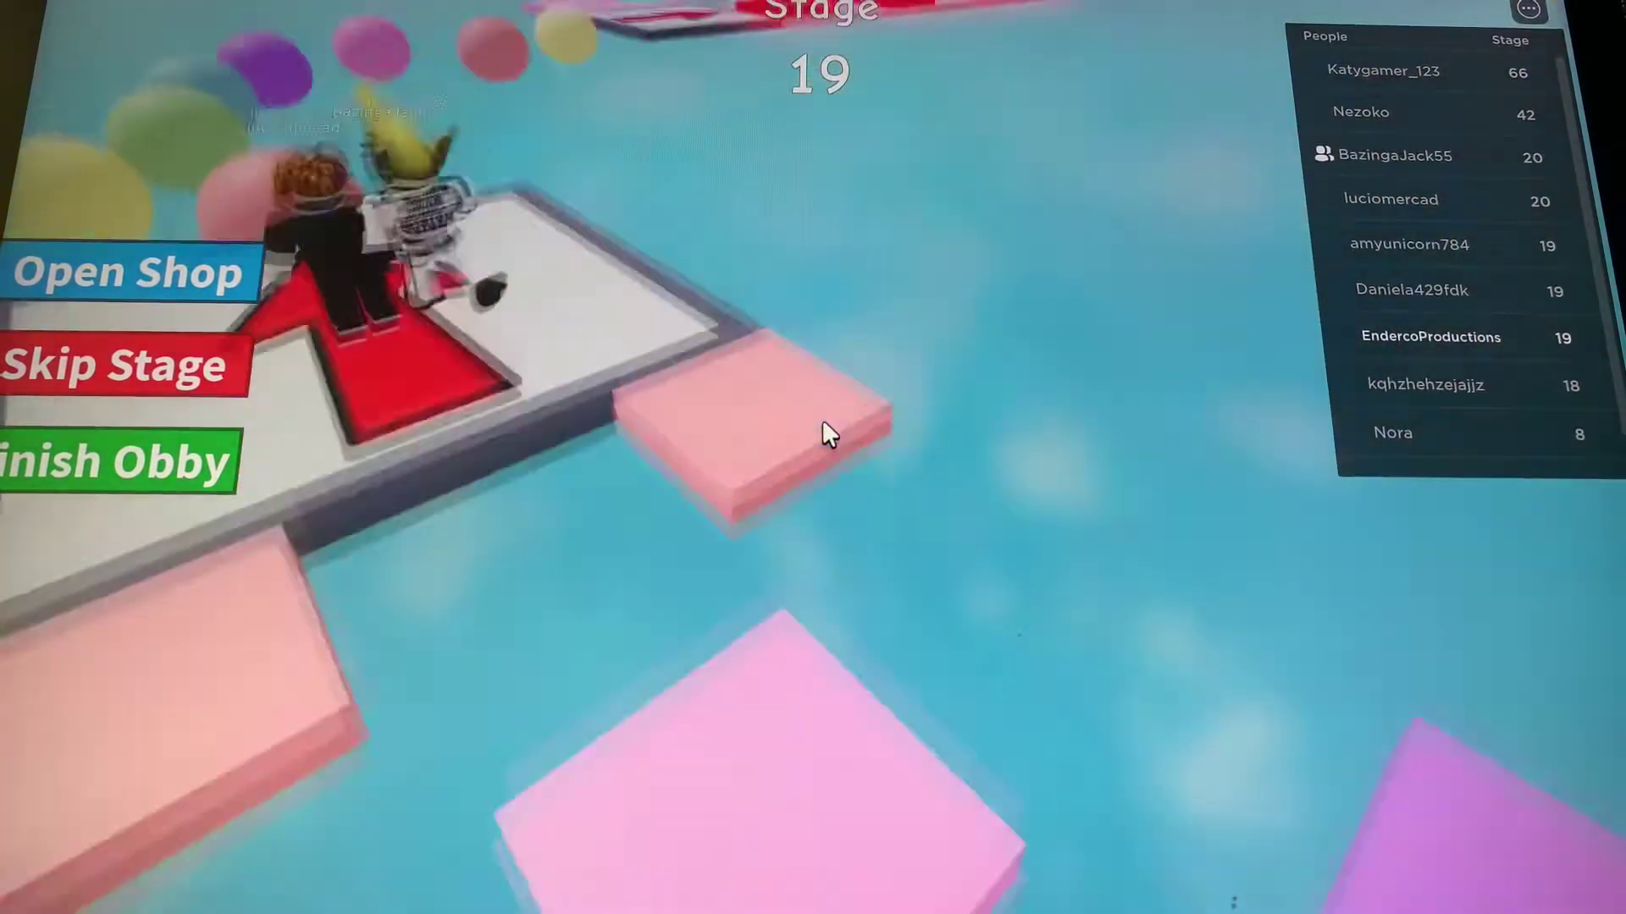
key(w)
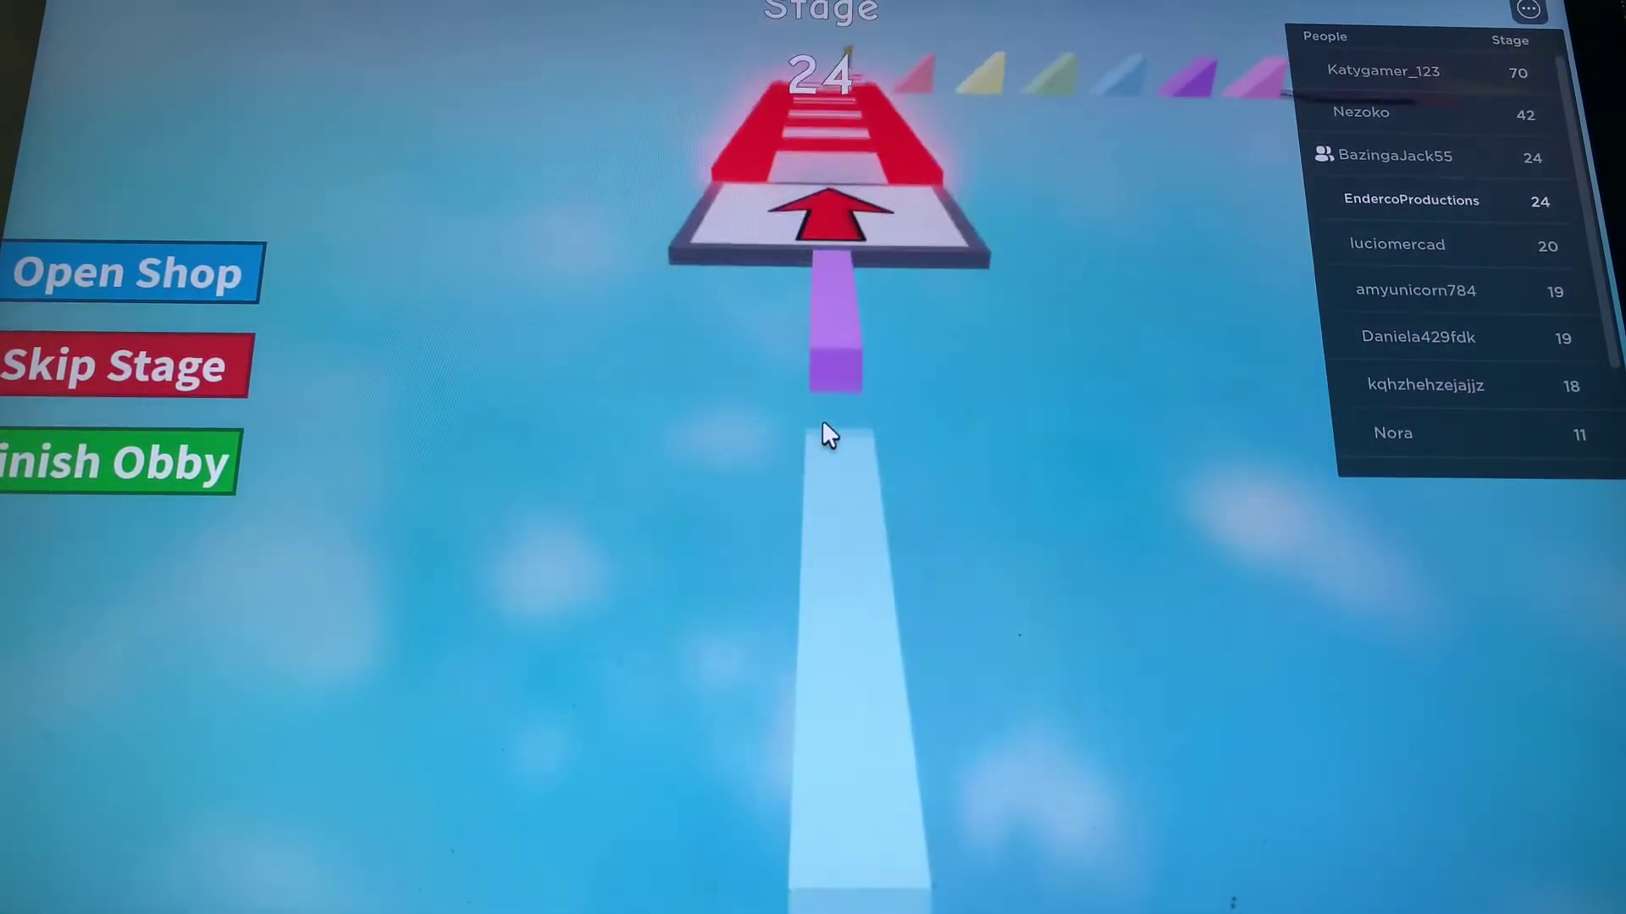
Run the red path past stage 25 onto the pink shop platform at stage 26.
key(w)
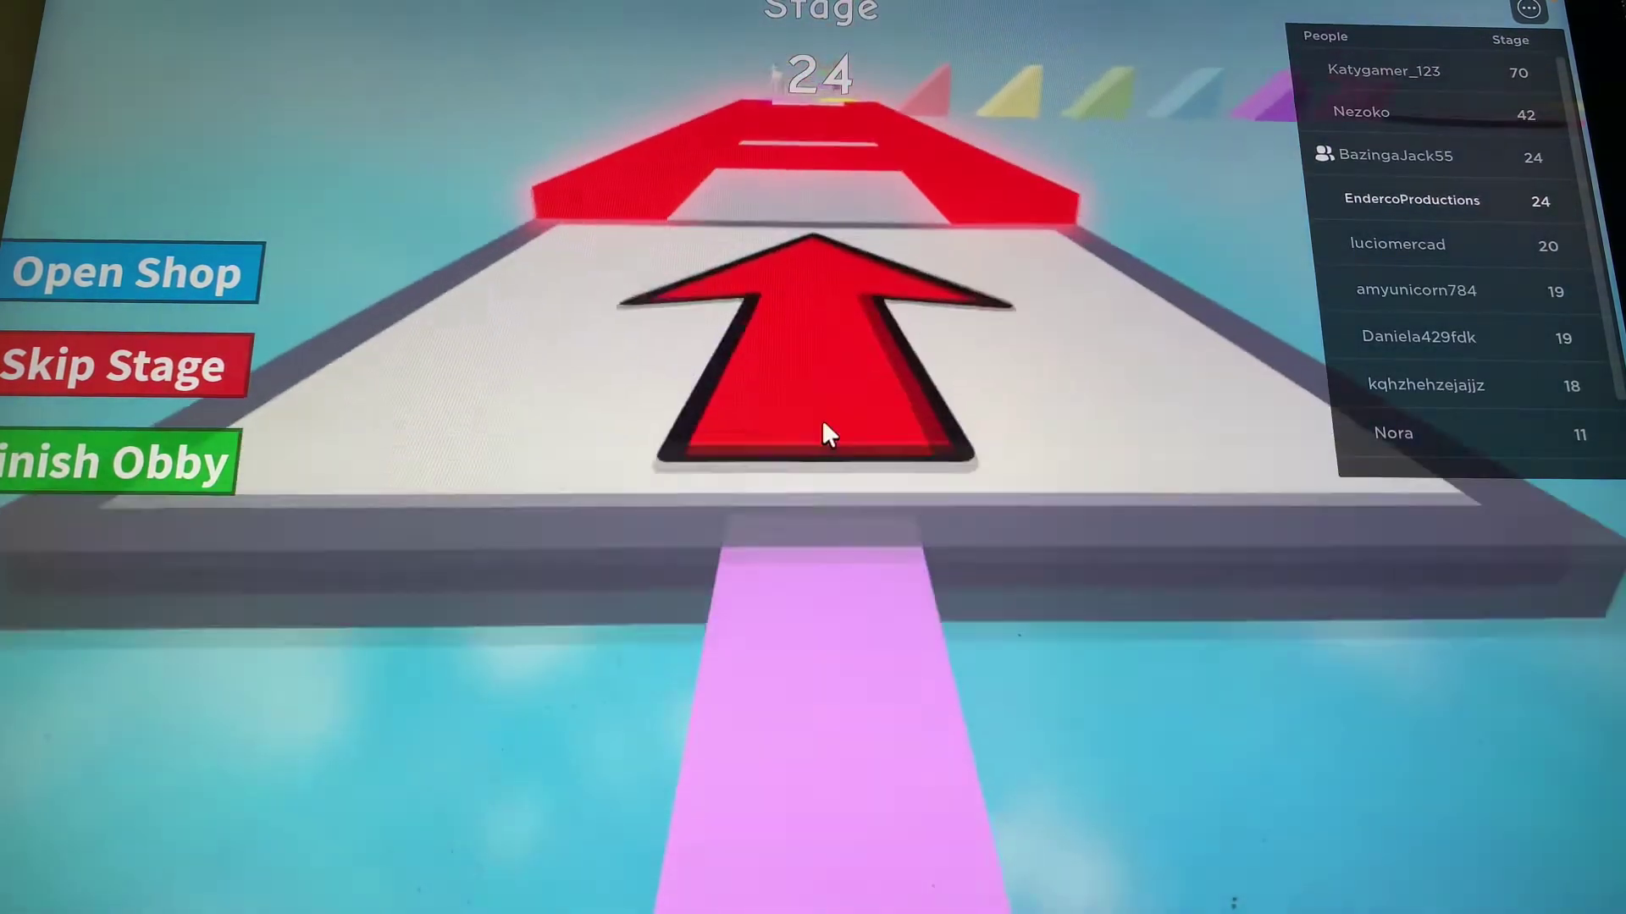
key(w)
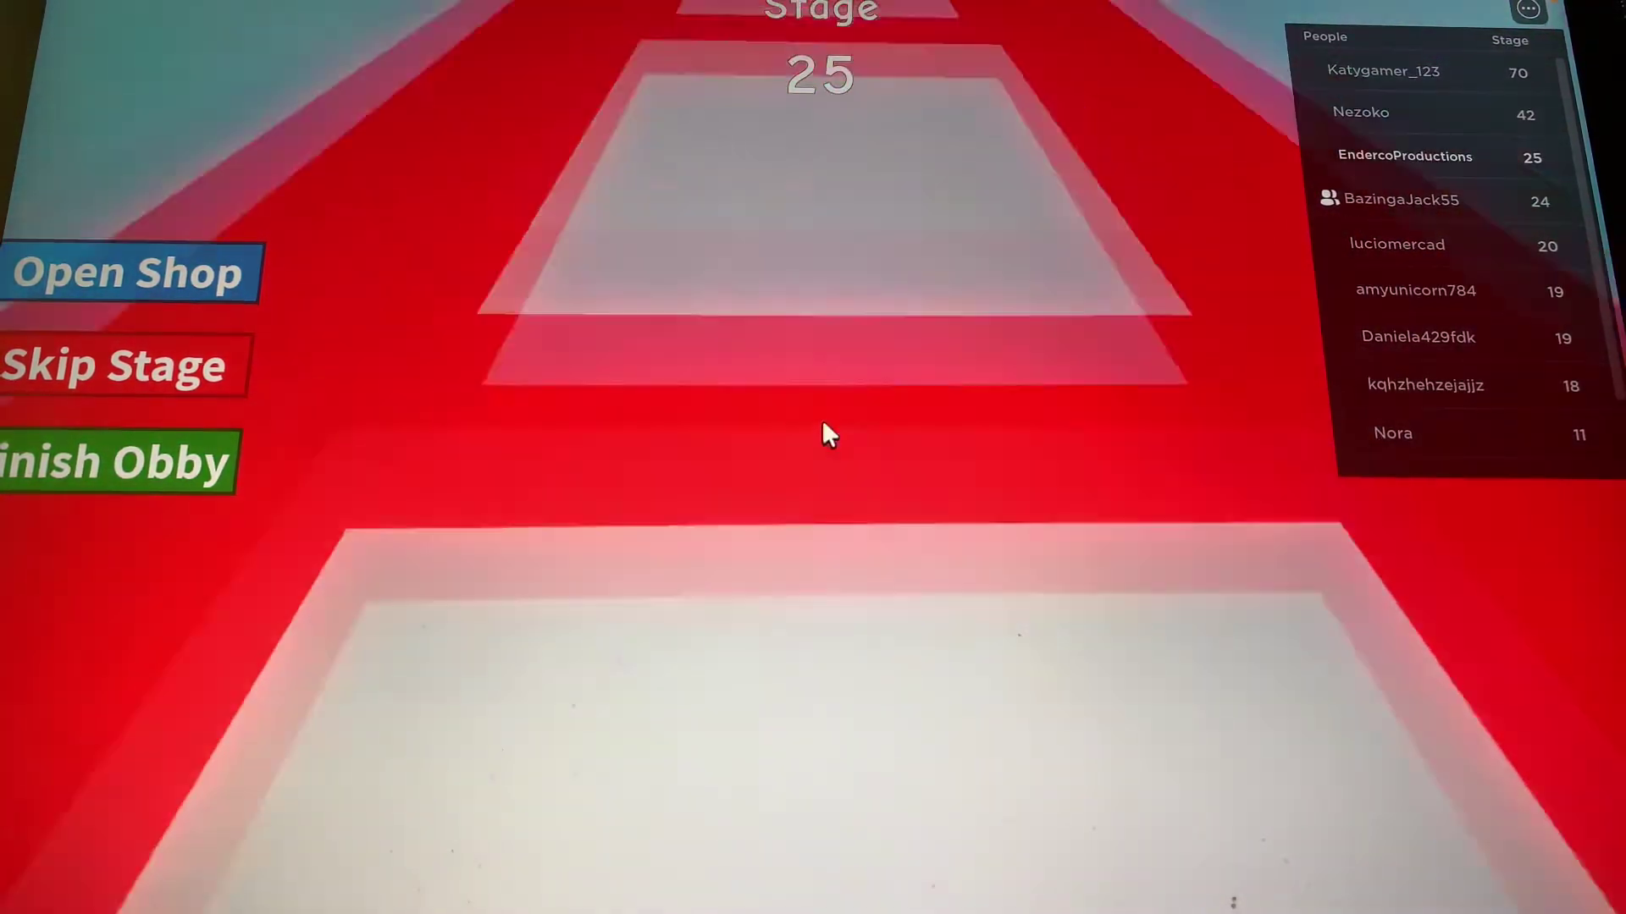
key(w)
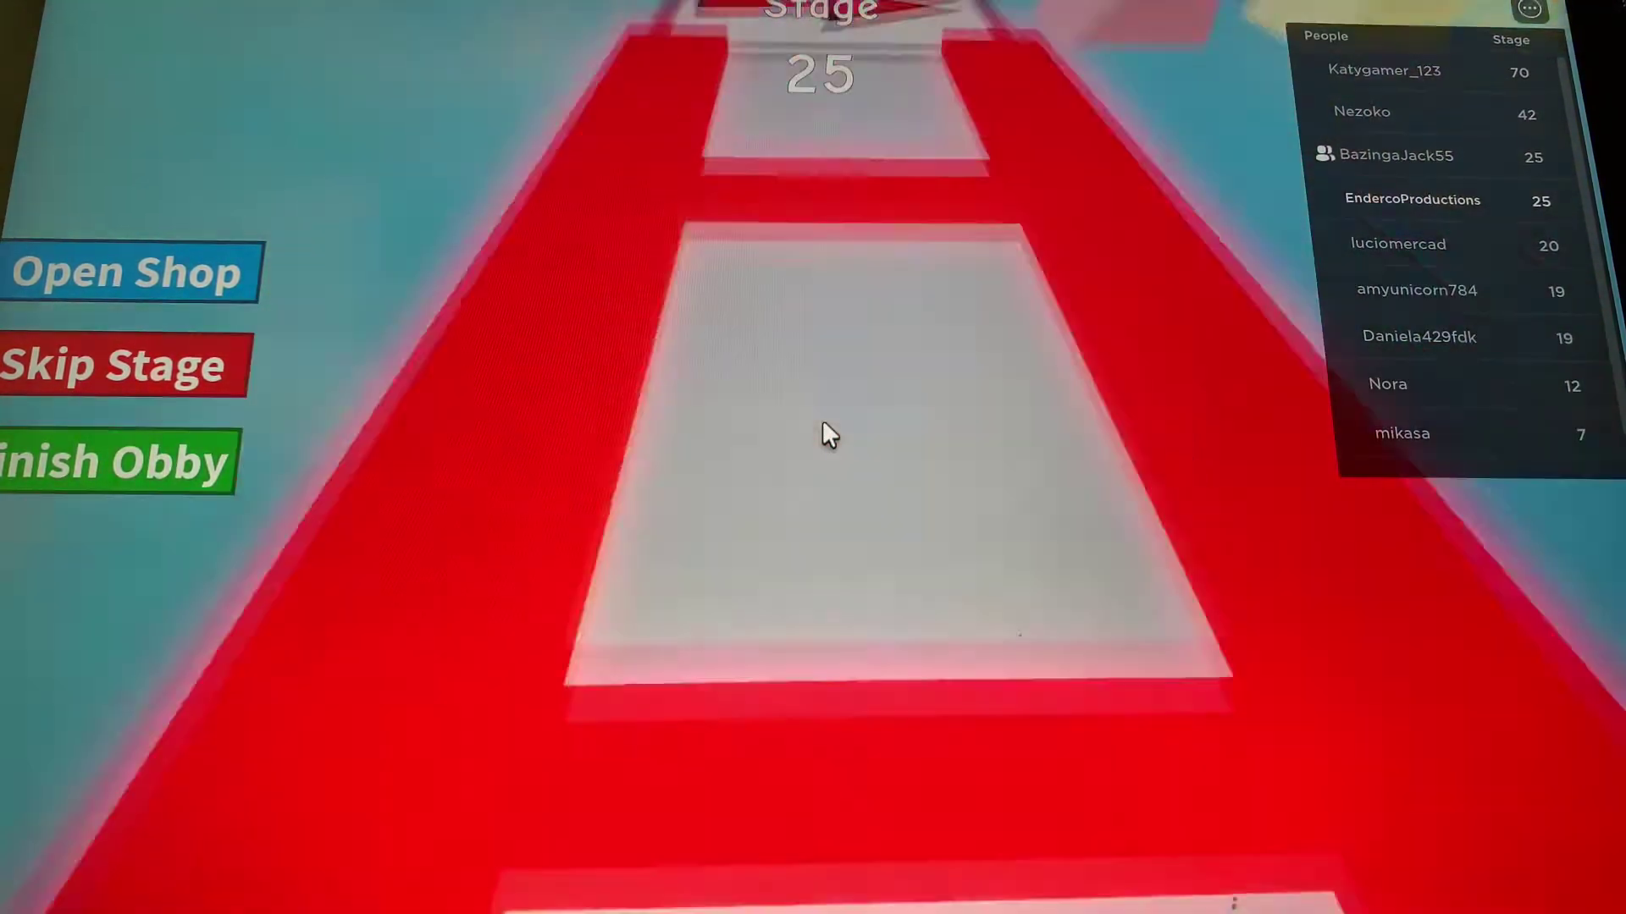
key(w)
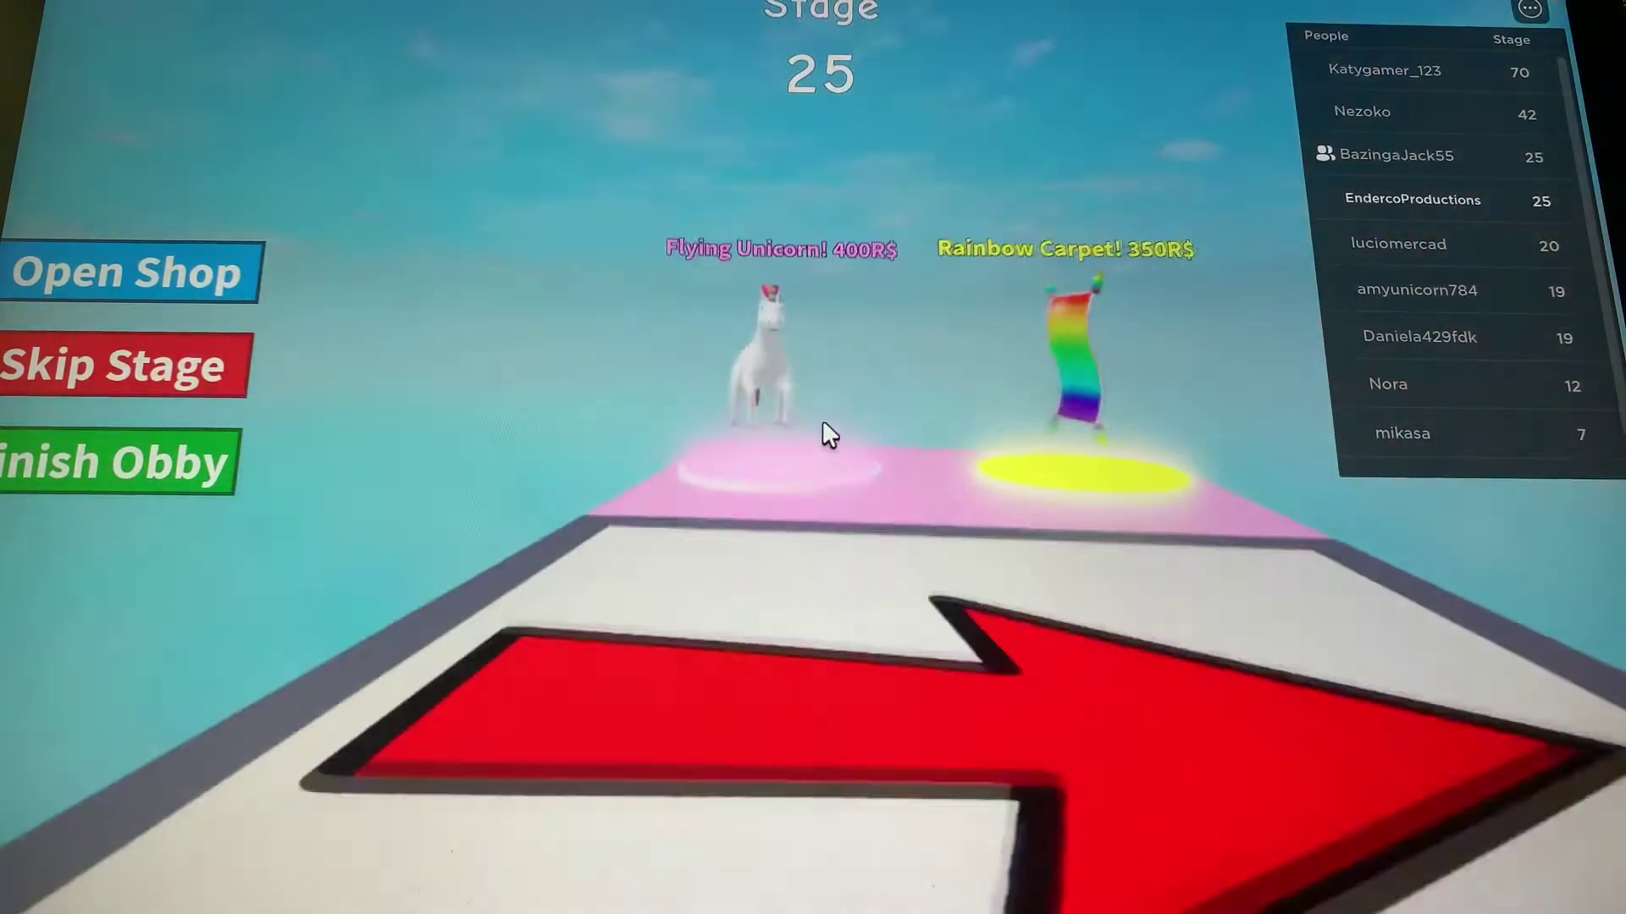
Look around at the Flying Unicorn and Rainbow Carpet pads, then walk toward the carpet.
key(Right)
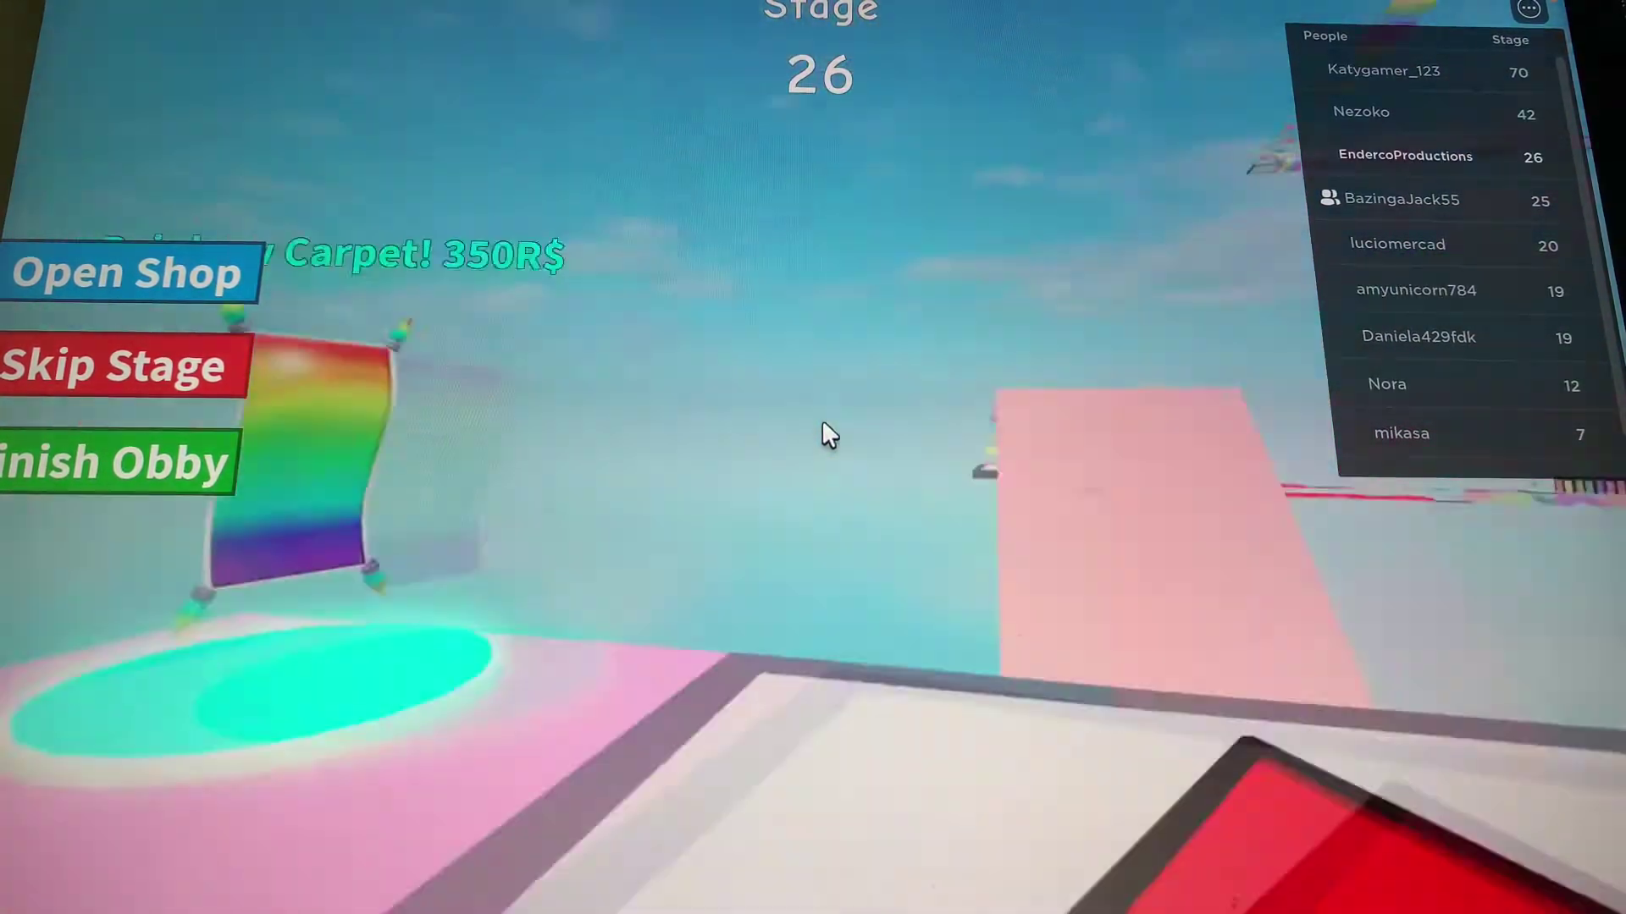
key(Left)
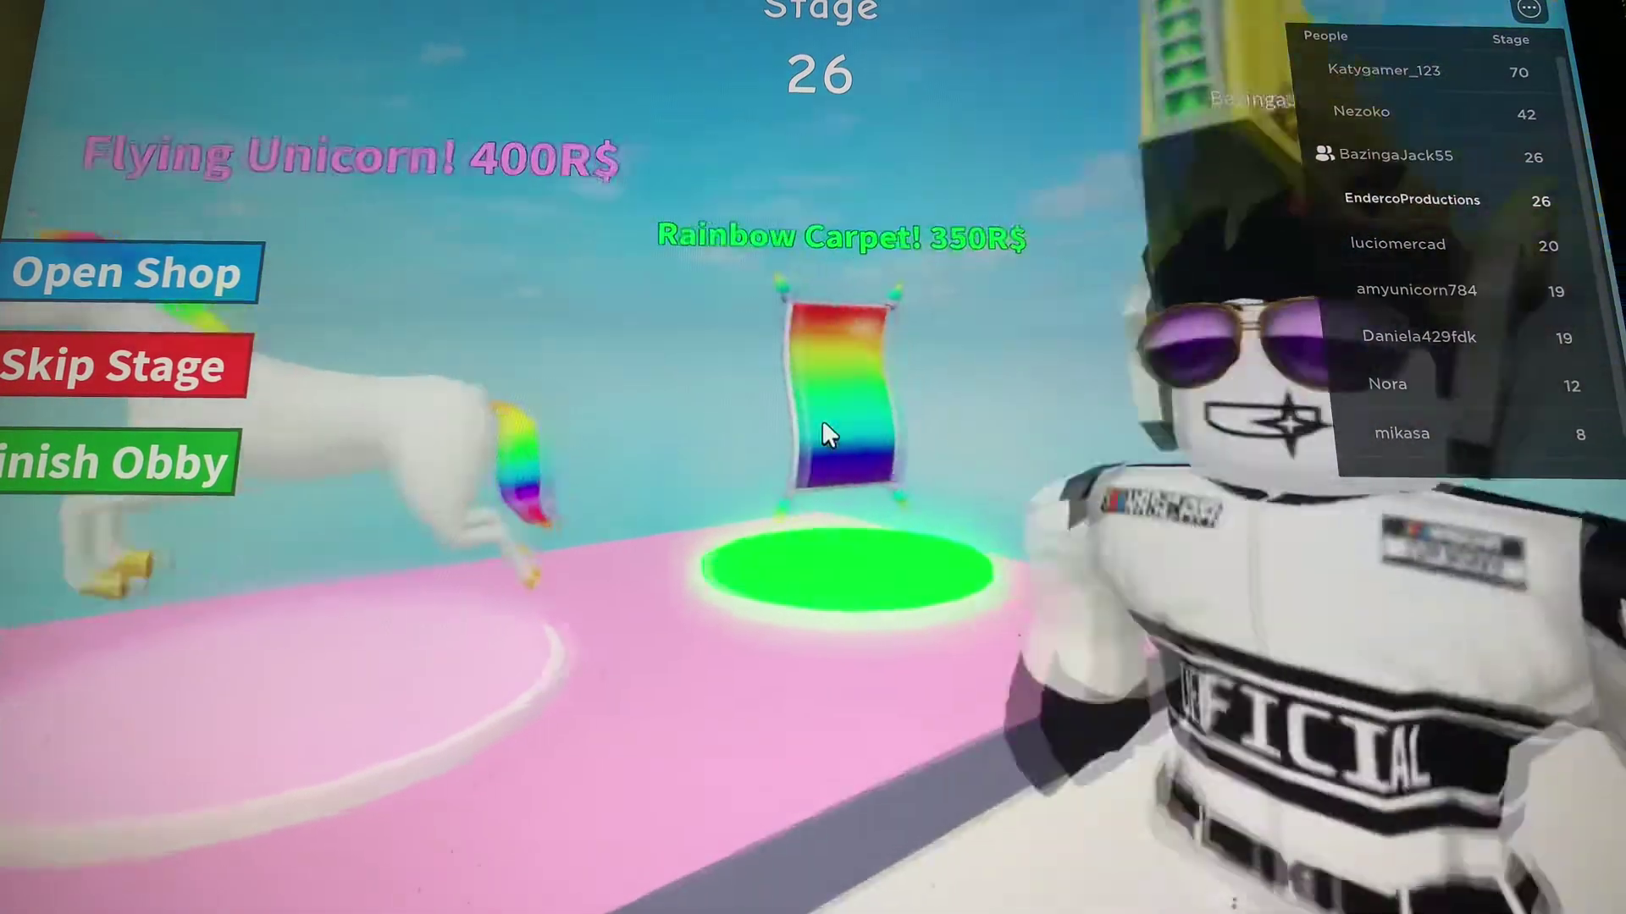
key(Right)
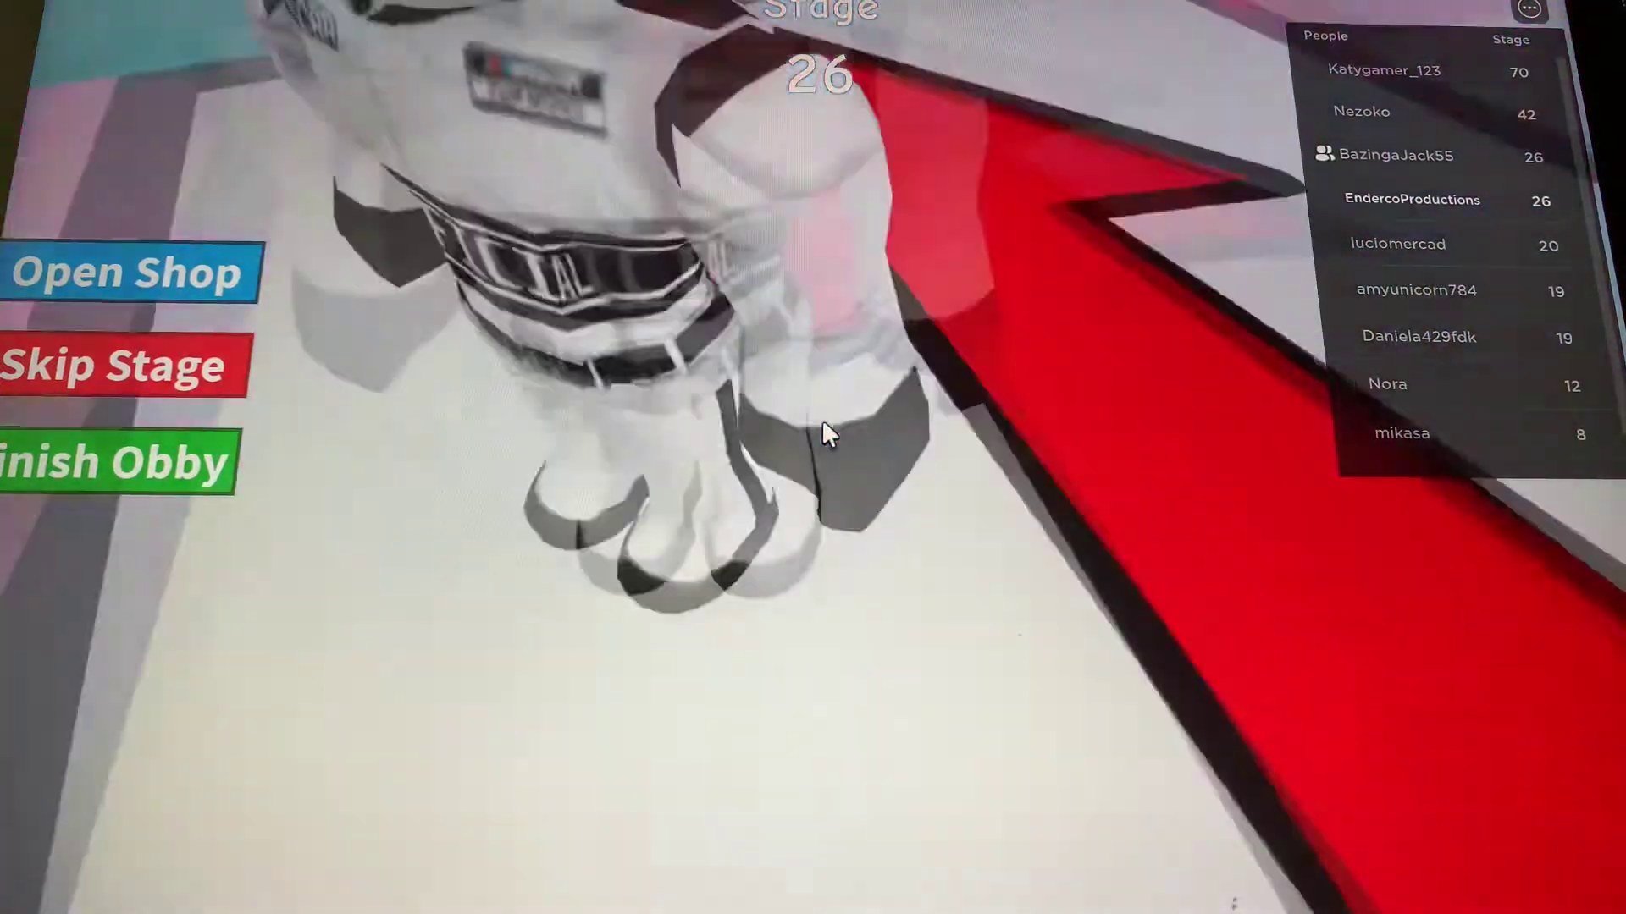
key(Left)
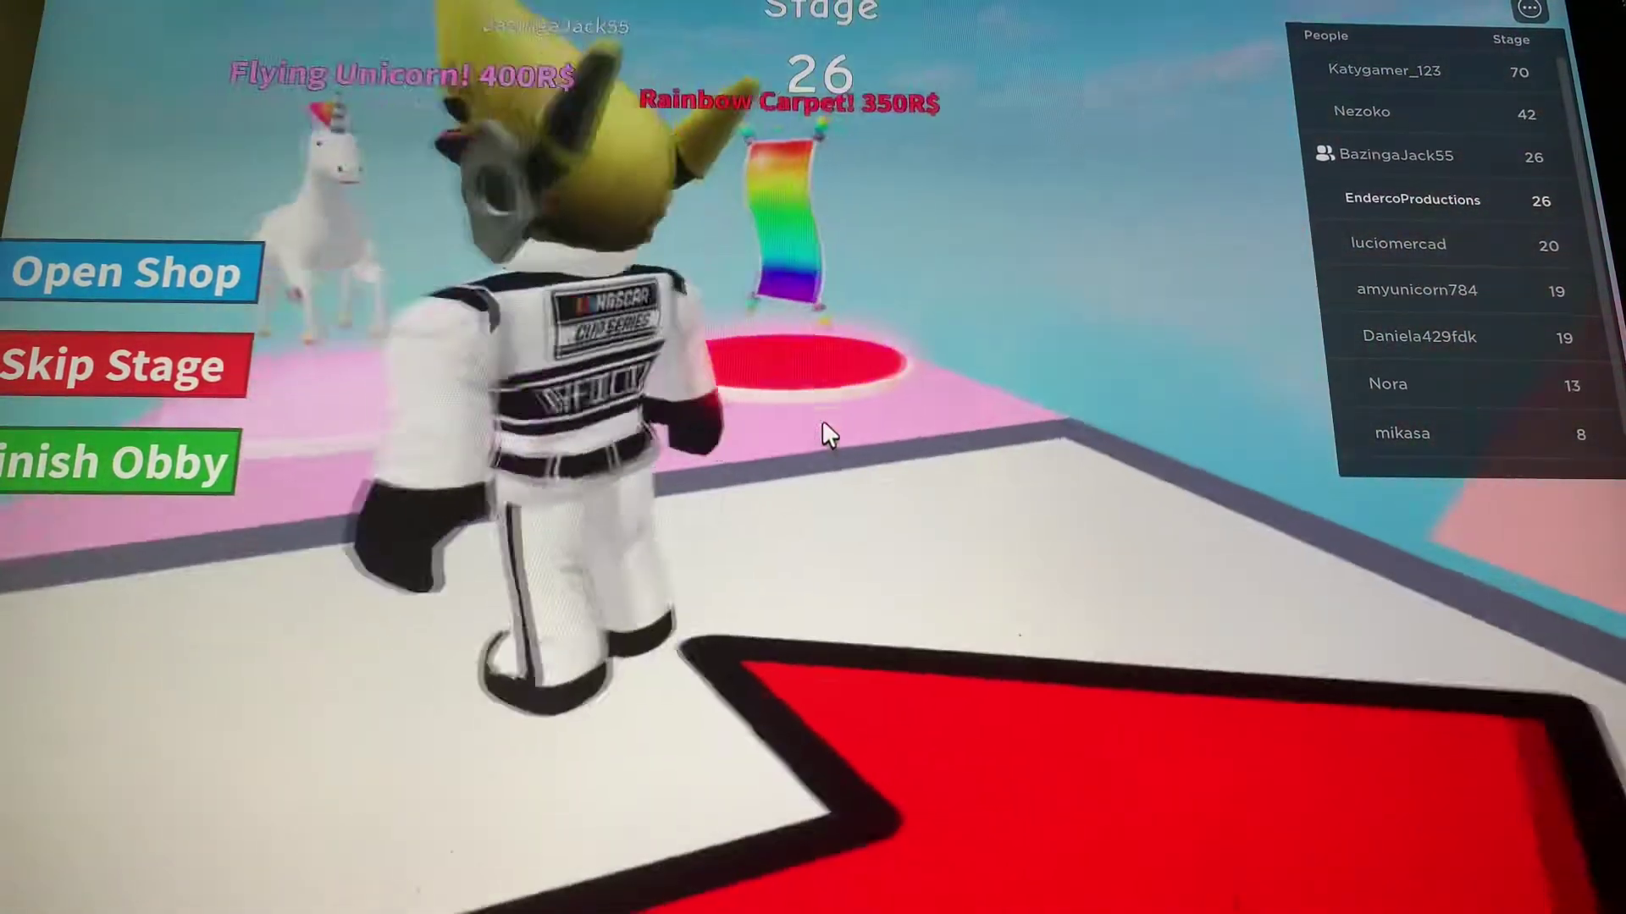
key(Up)
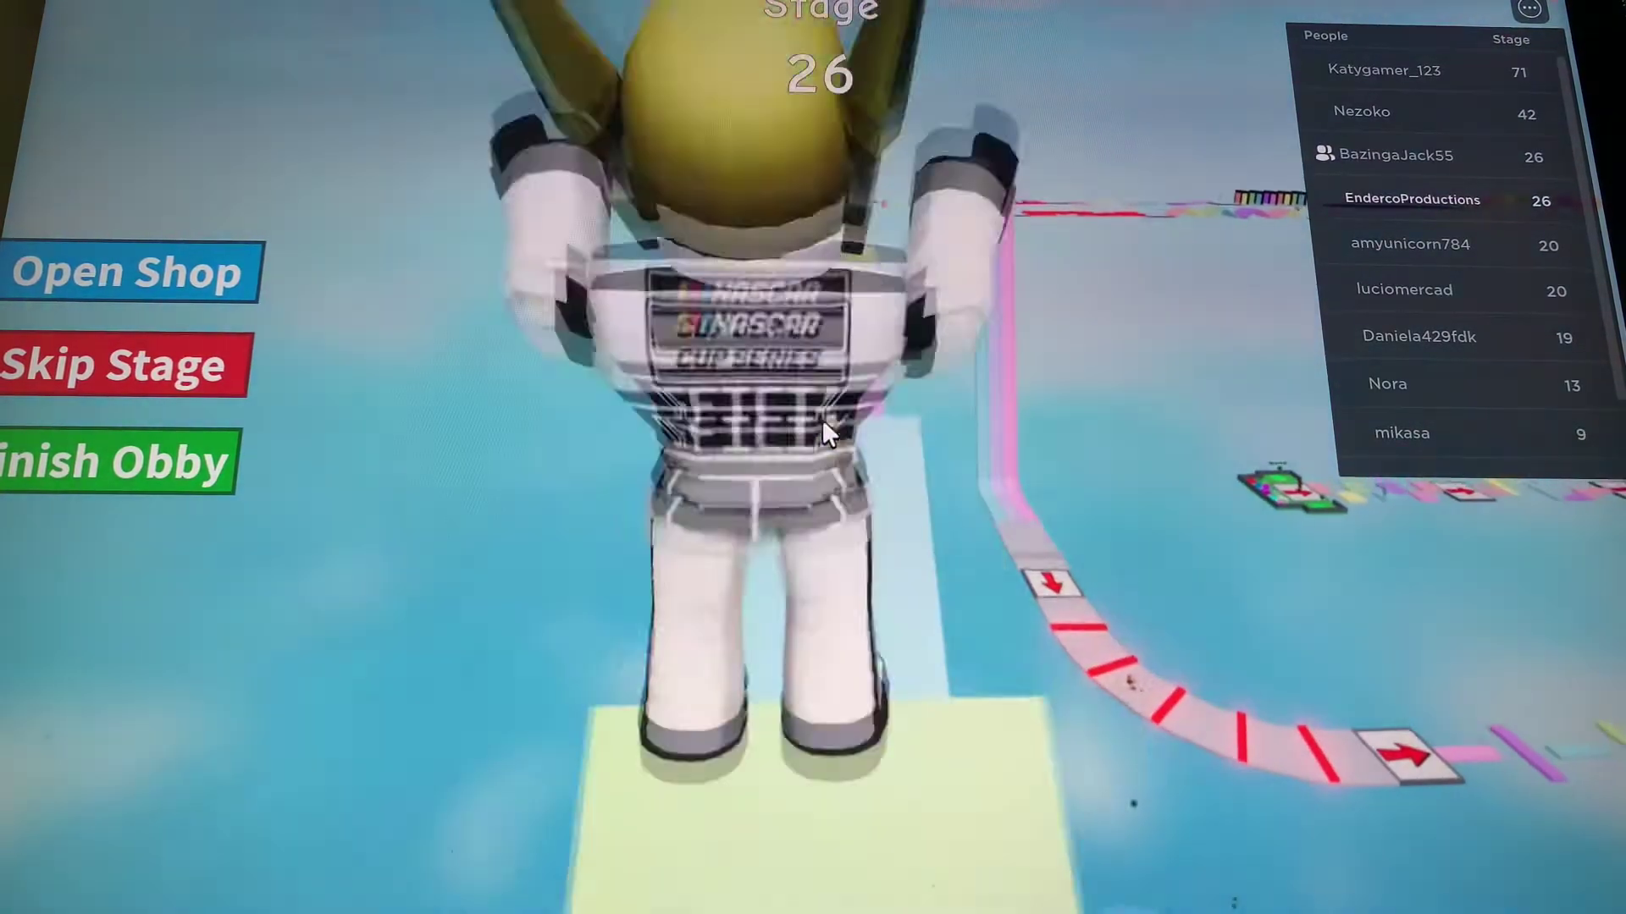
scroll(823, 432, up, 5)
Hop from the pink path to the light-blue platform and up the pastel steps to stage 28.
key(Up)
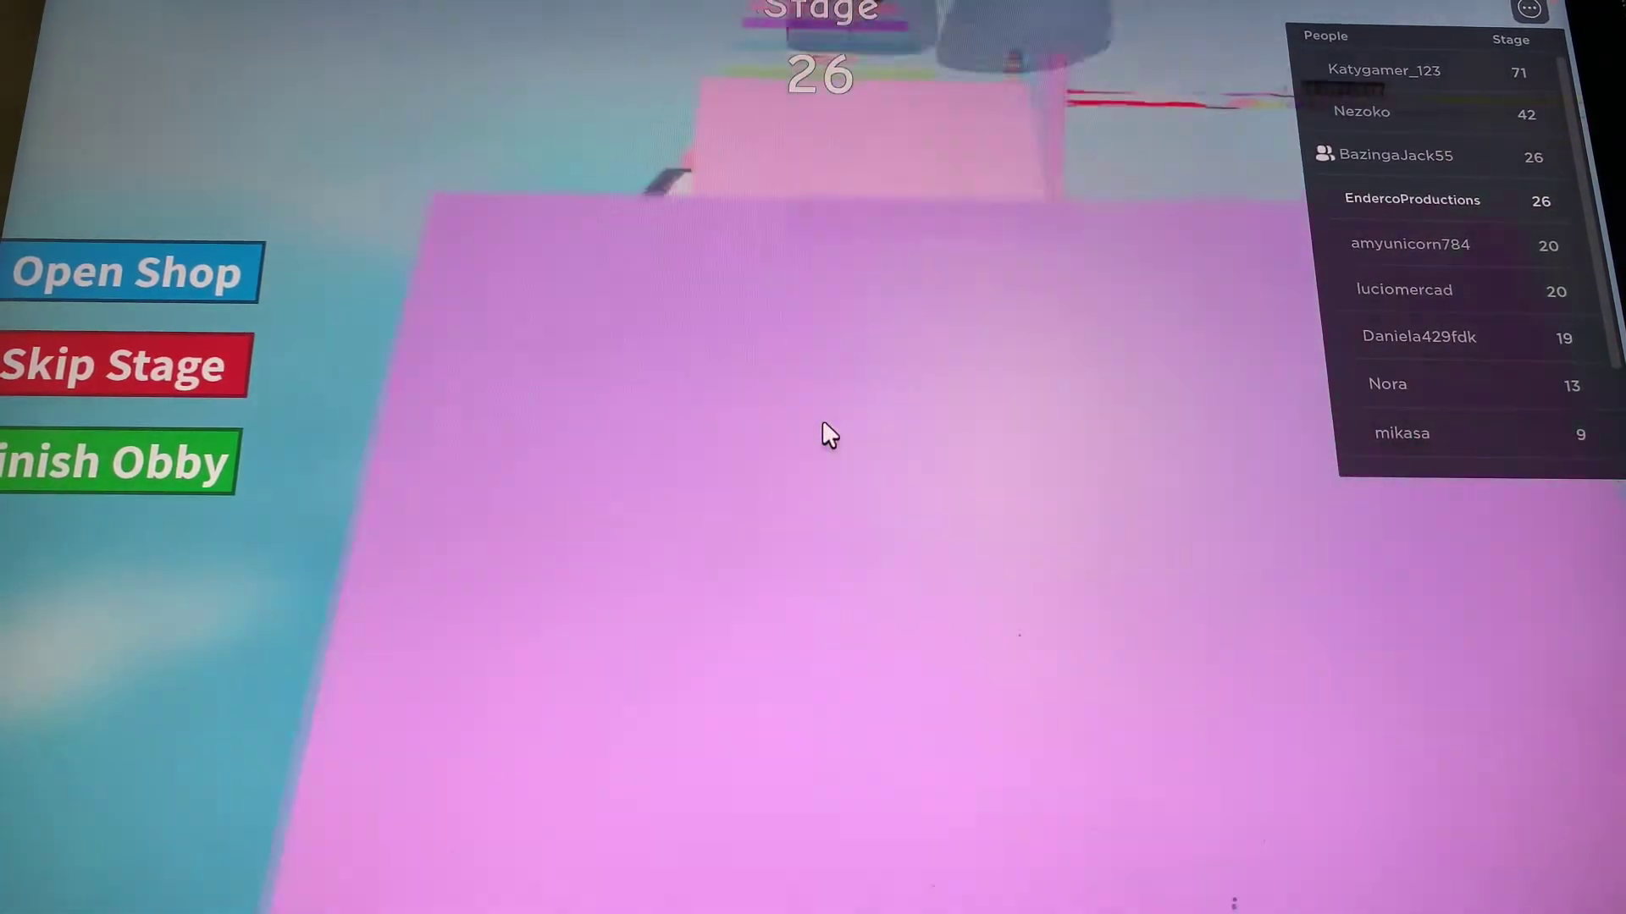
key(Up)
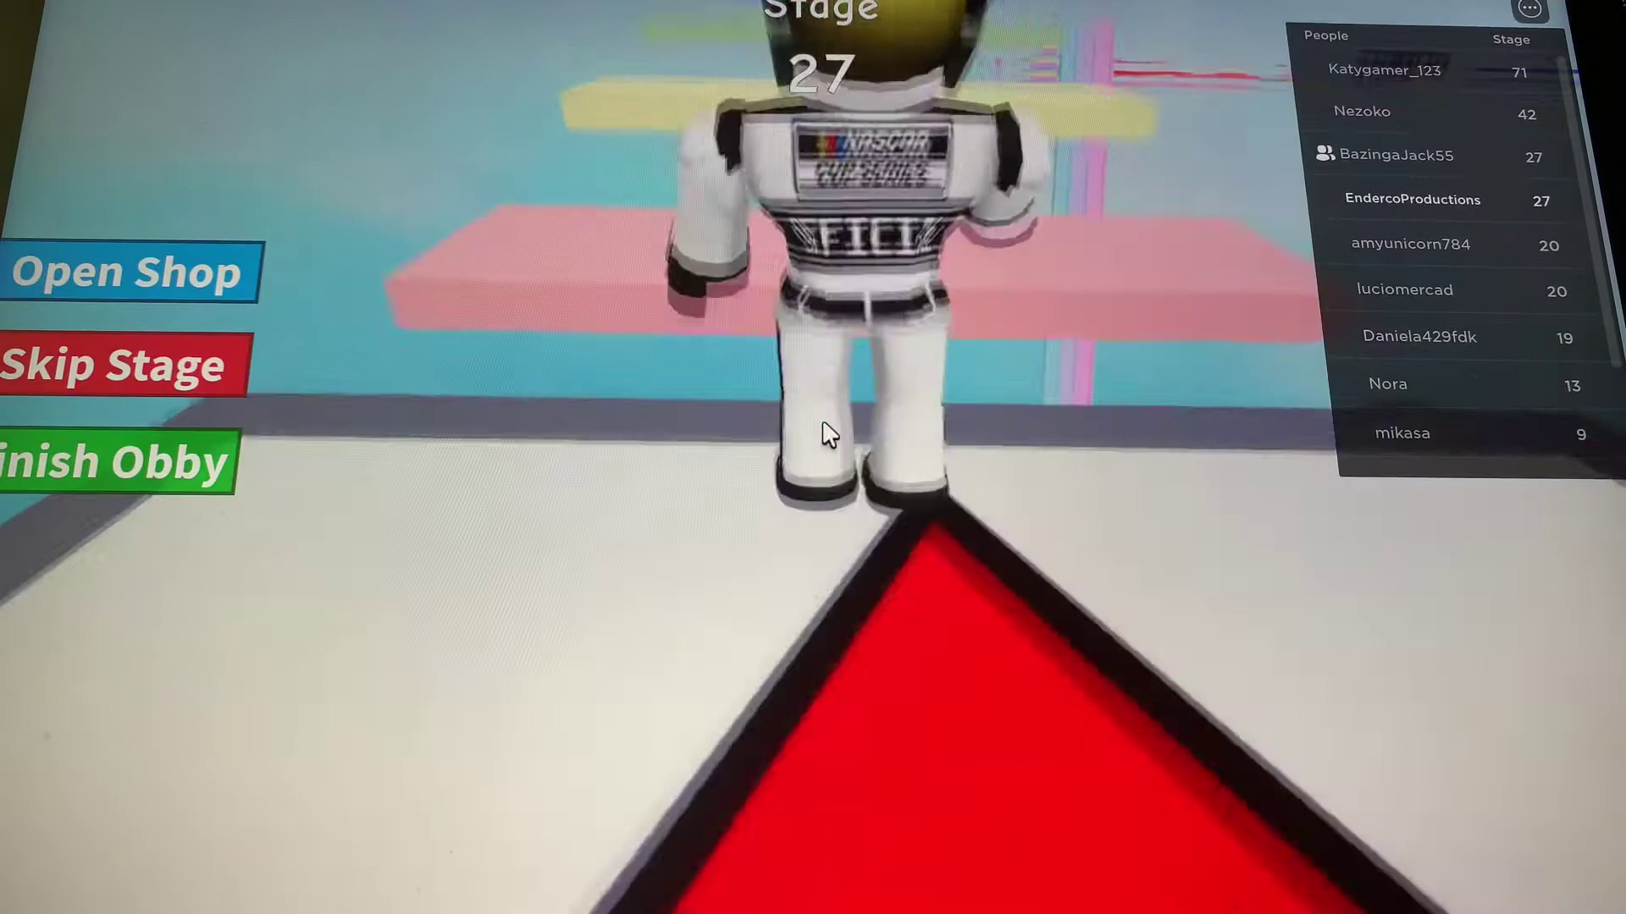
key(space)
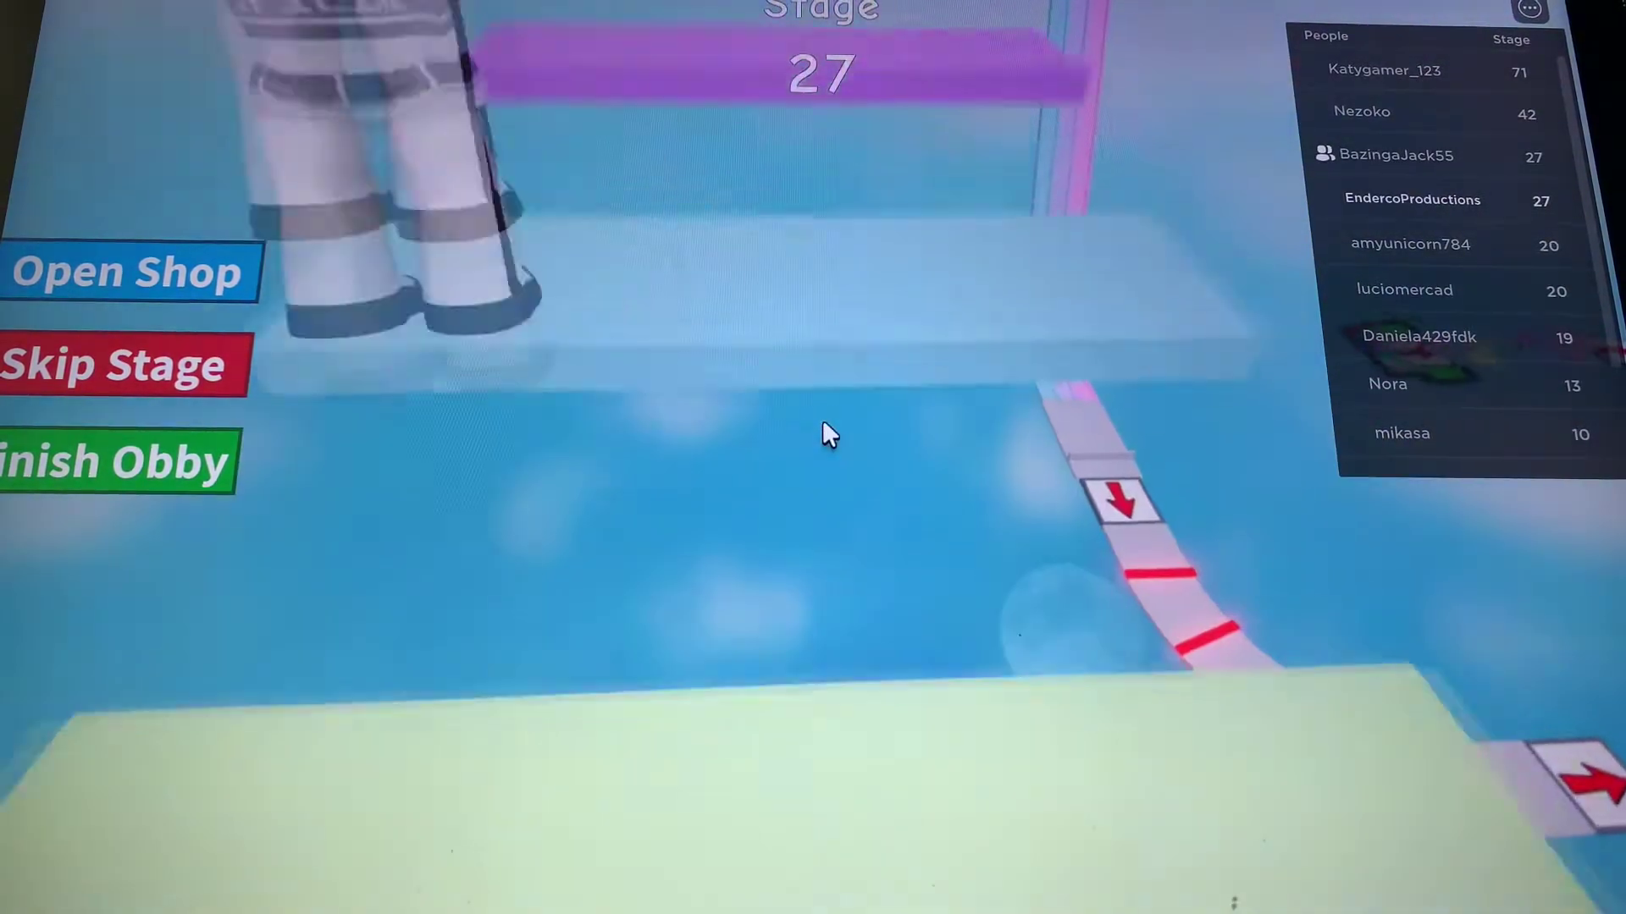
key(space)
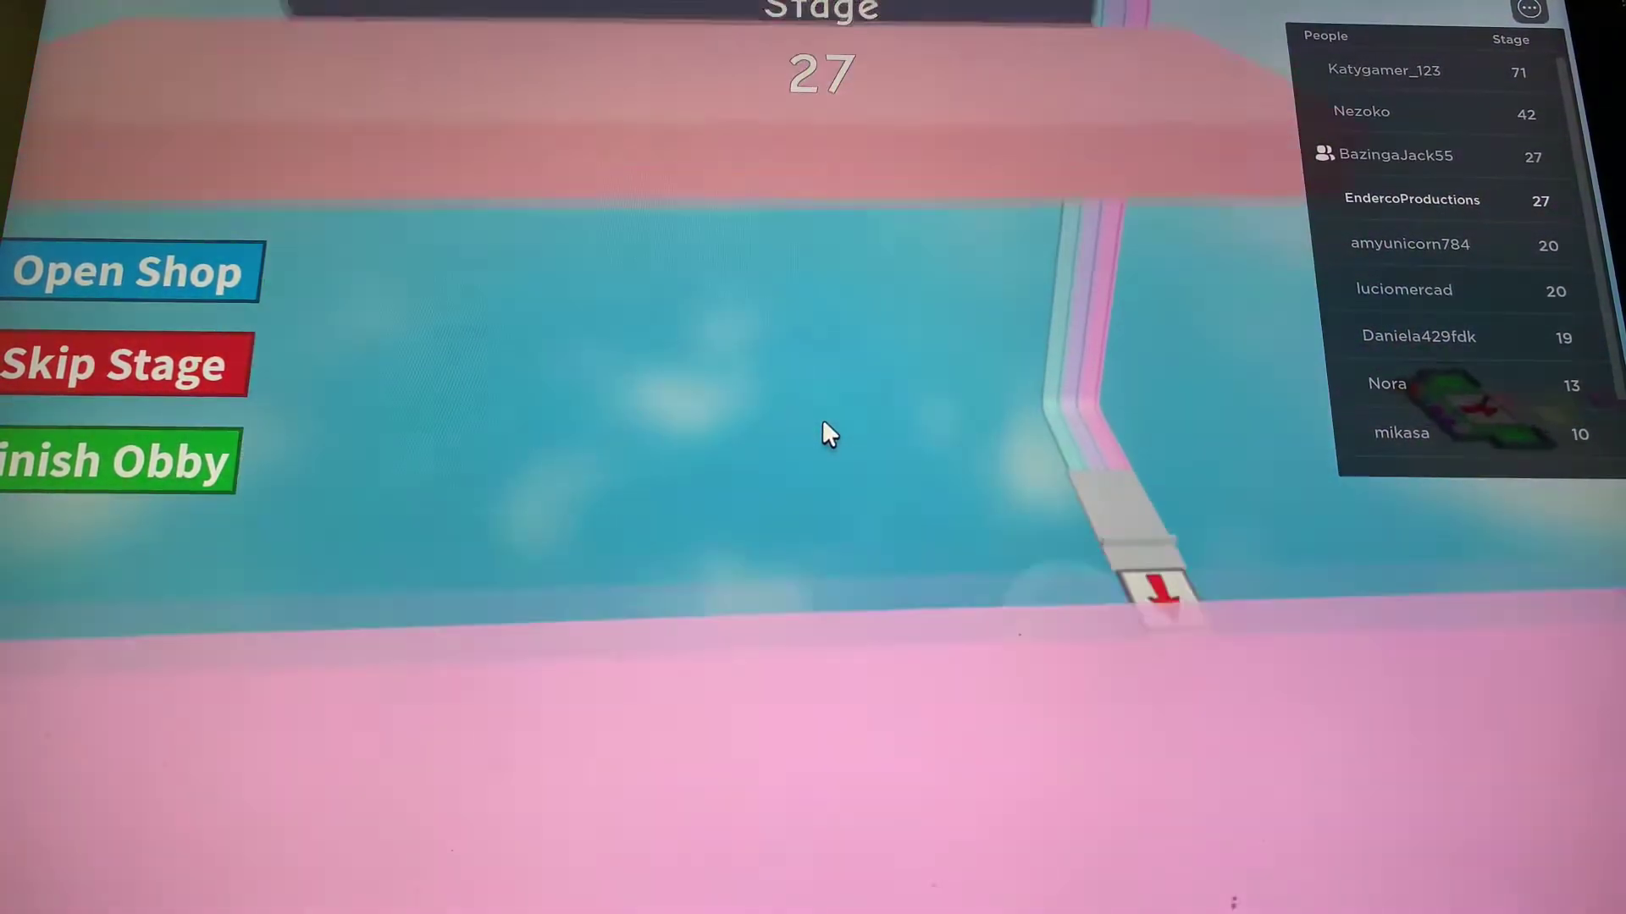
key(space)
key(s)
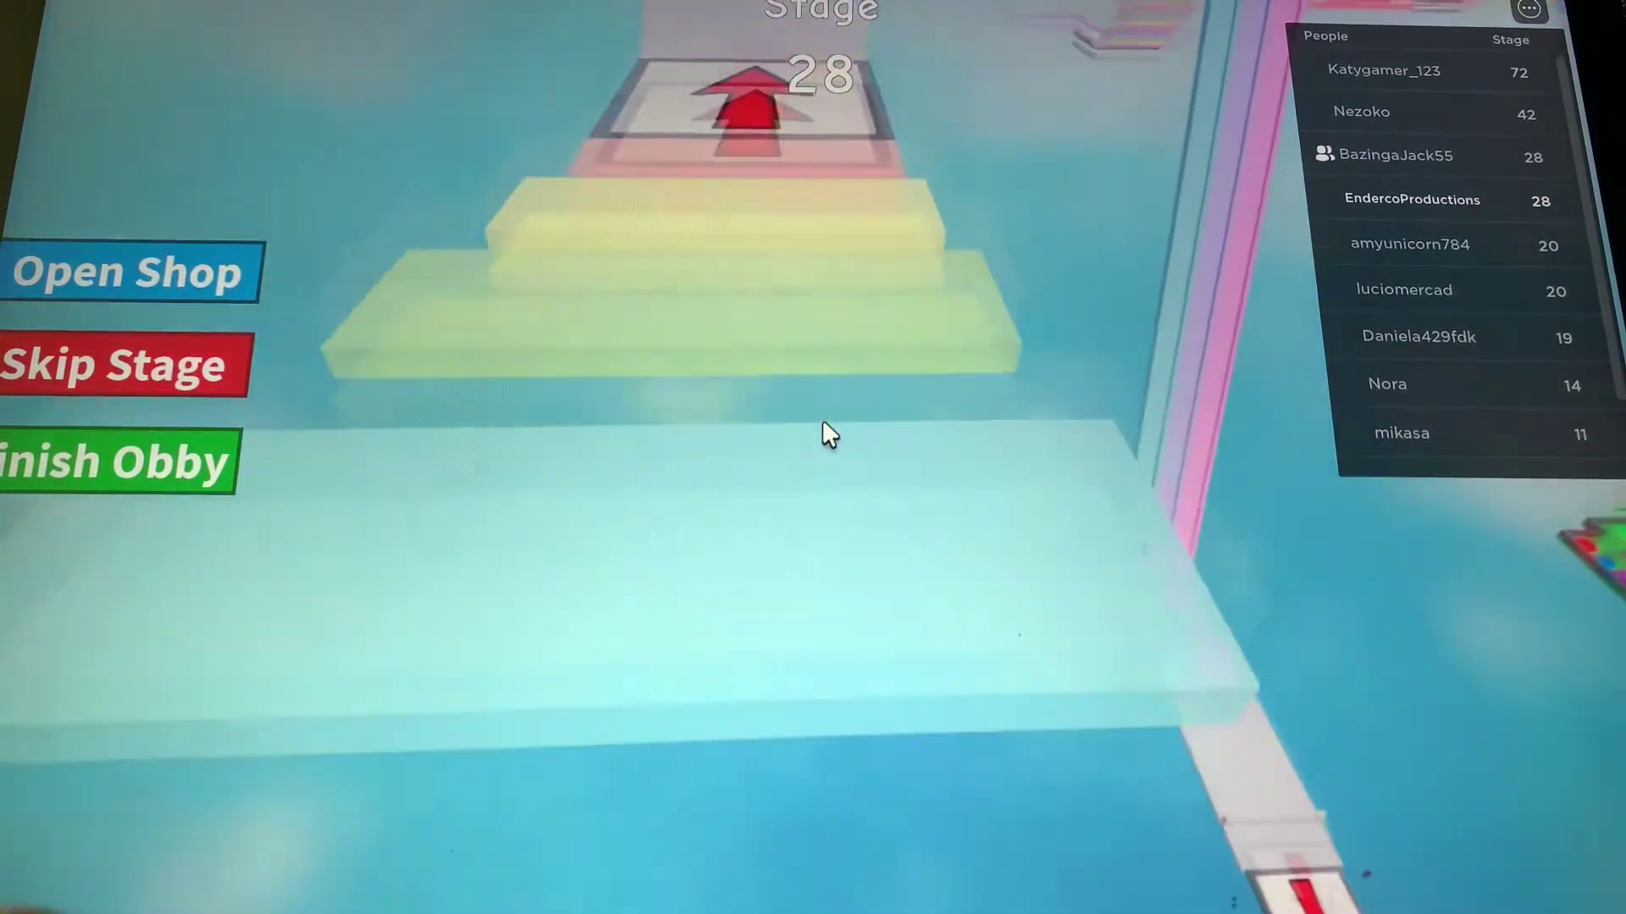
key(w)
key(w)
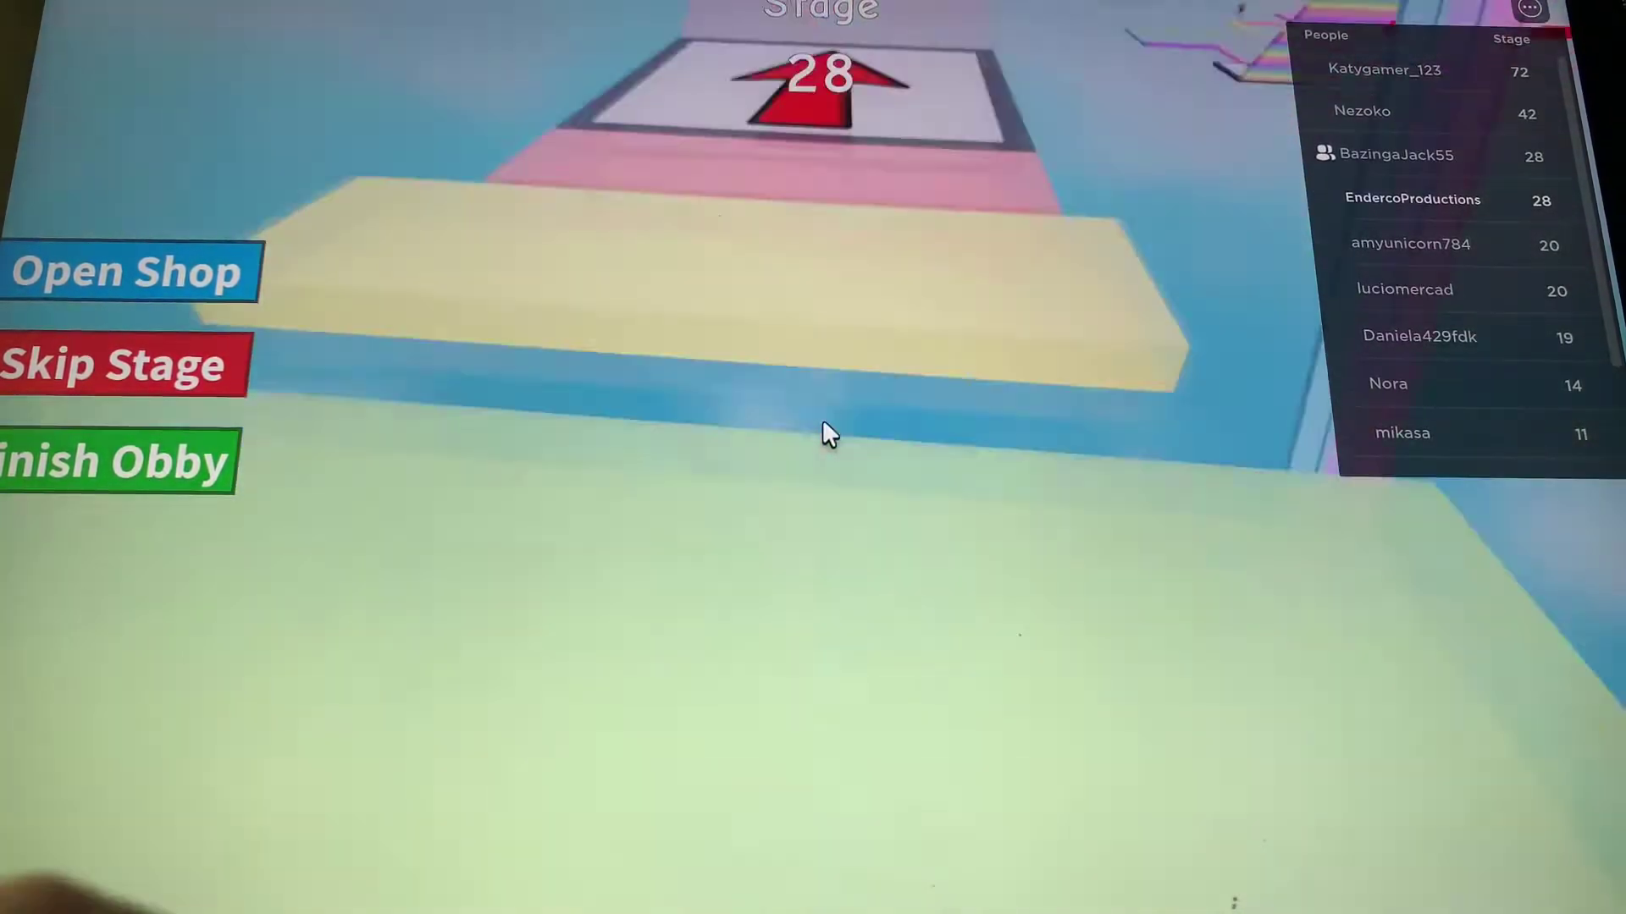
key(w)
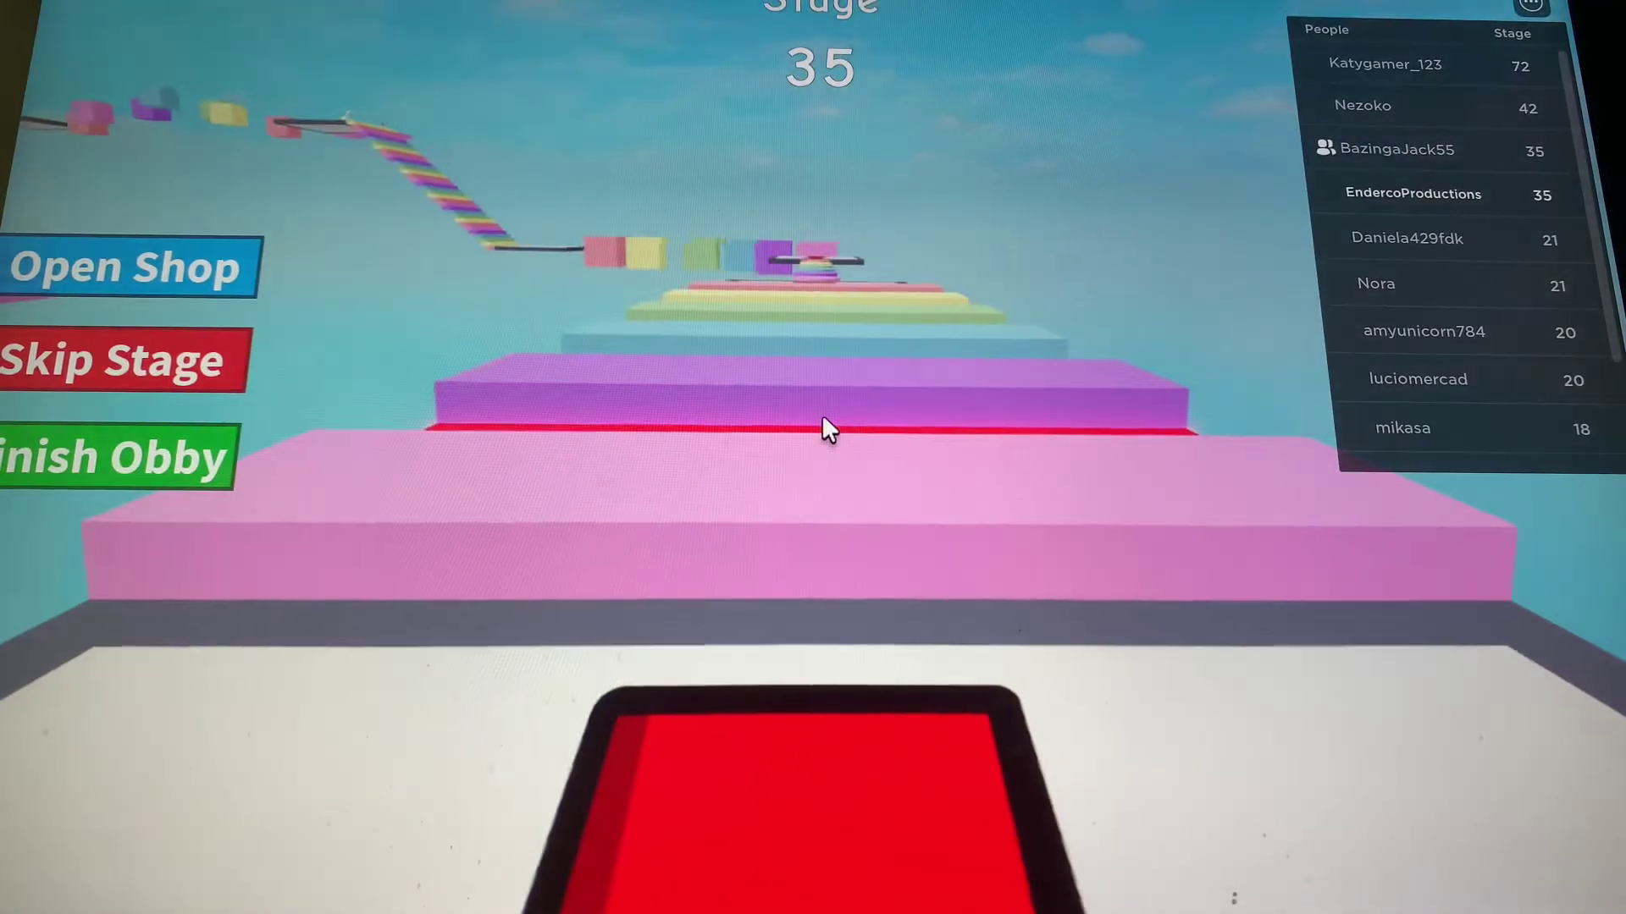
Hop across the pastel rings onto the stage 36 checkpoint, then glance toward the shop pets.
key(w)
key(w)
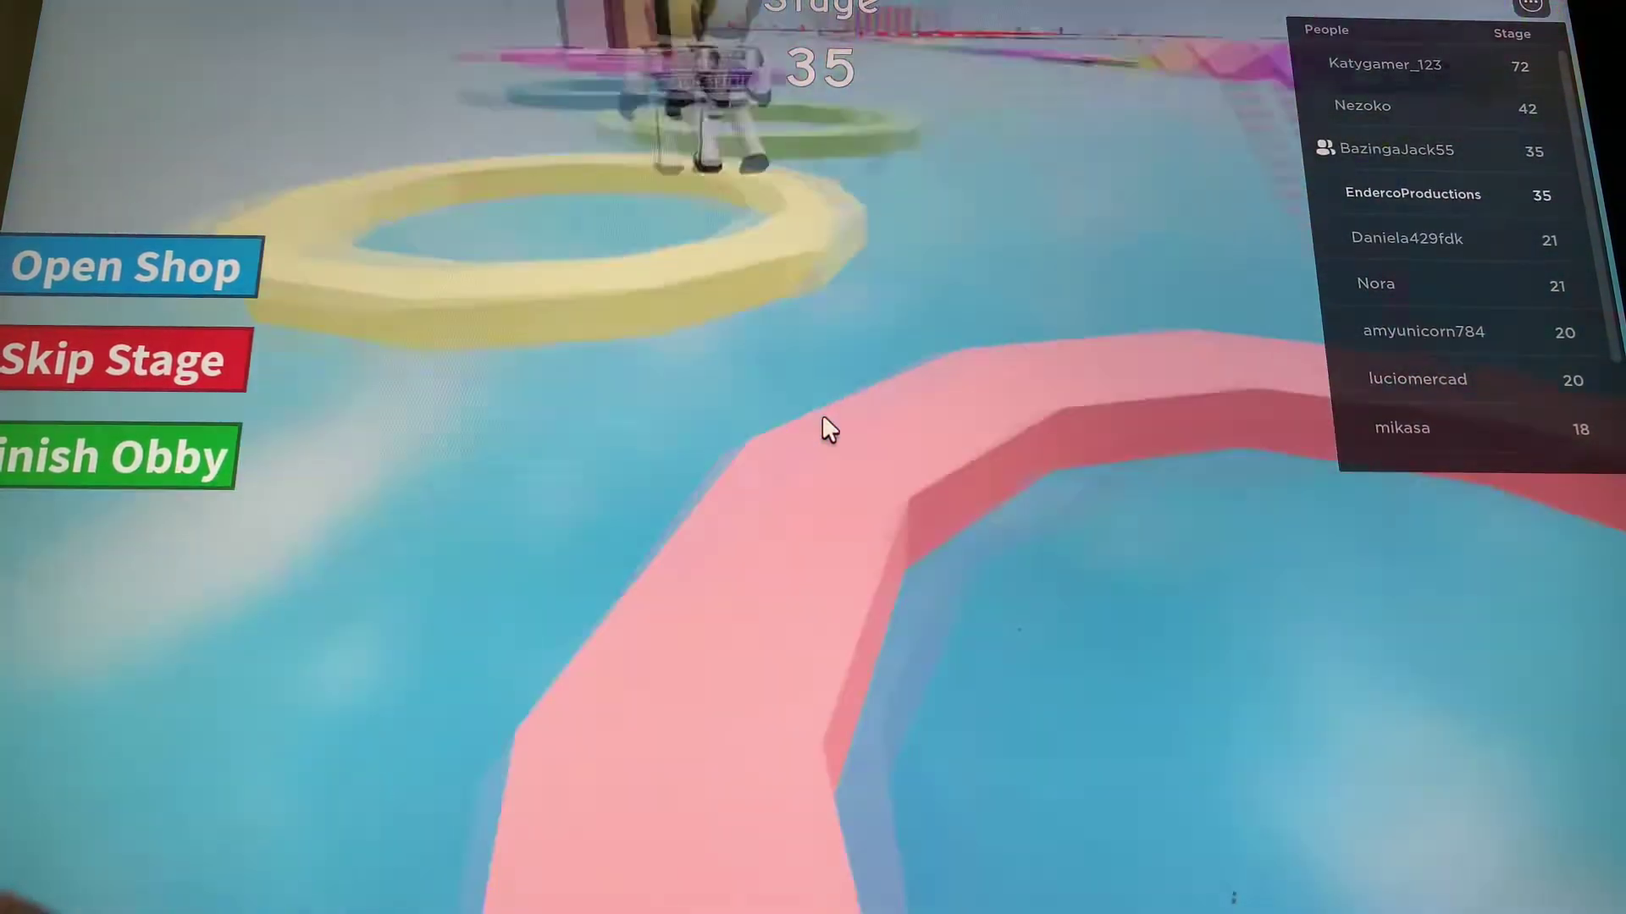
key(w)
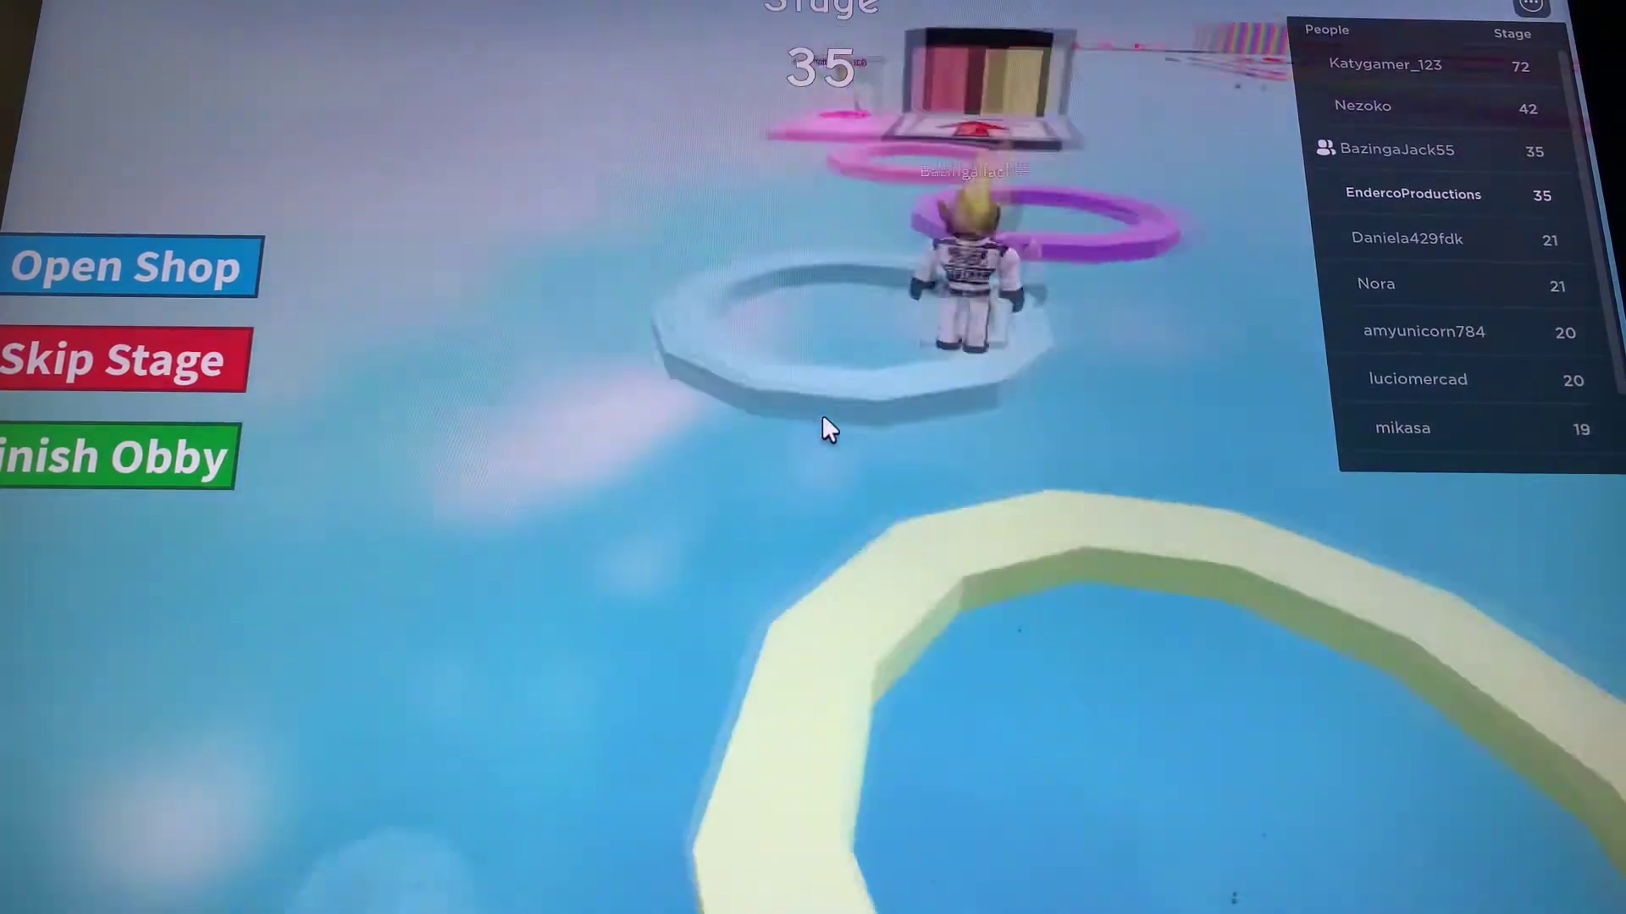
key(w)
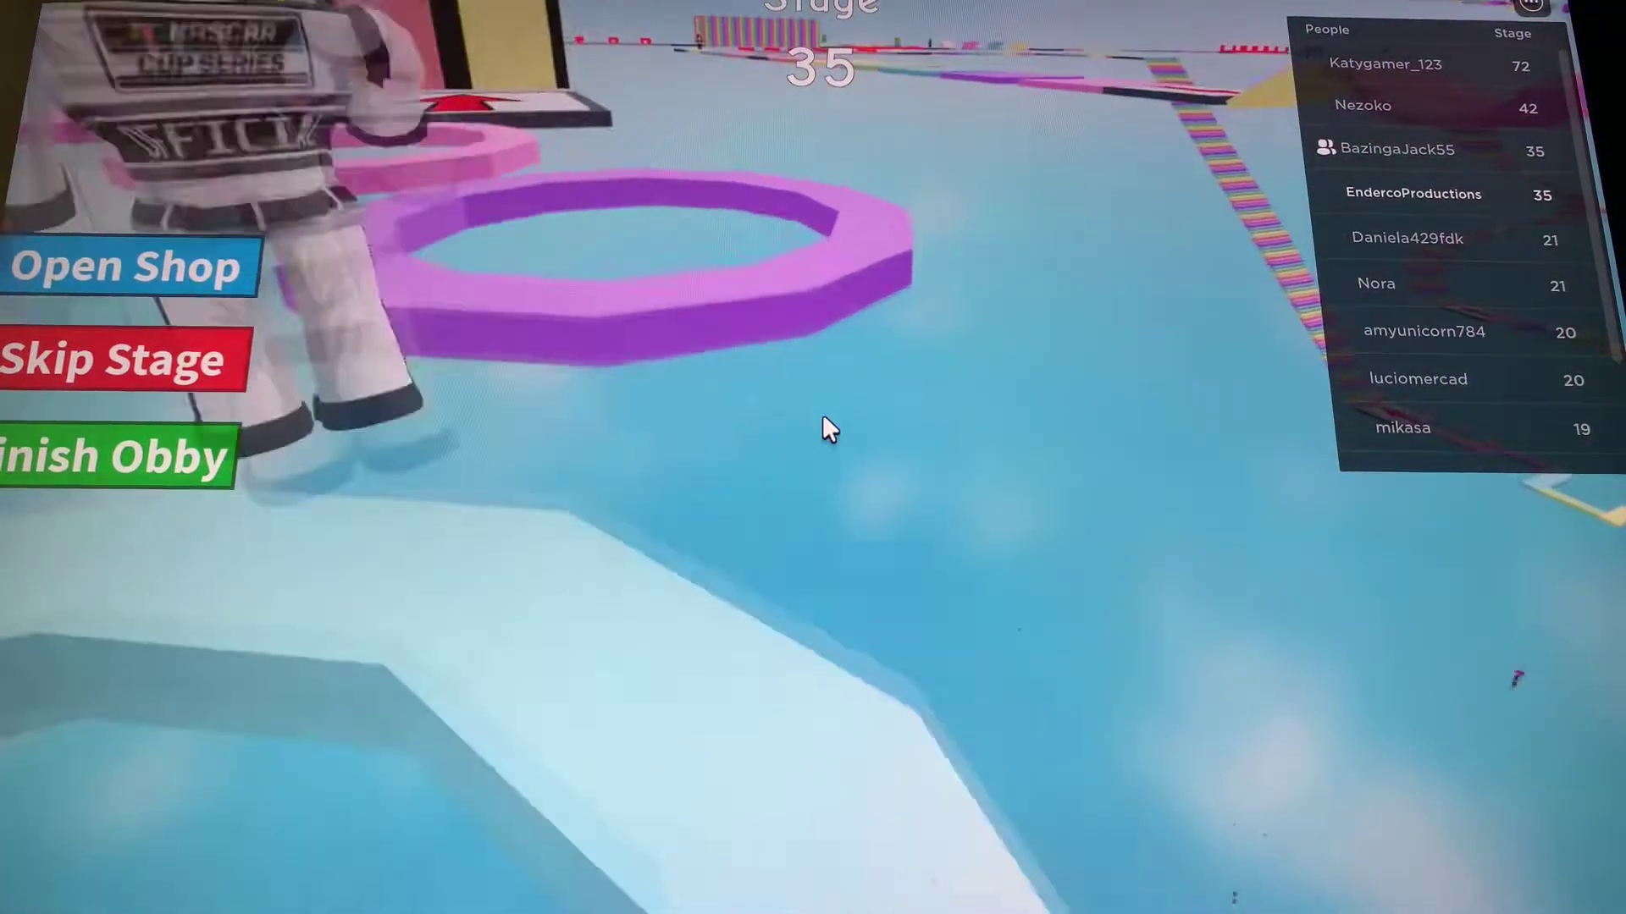
key(w)
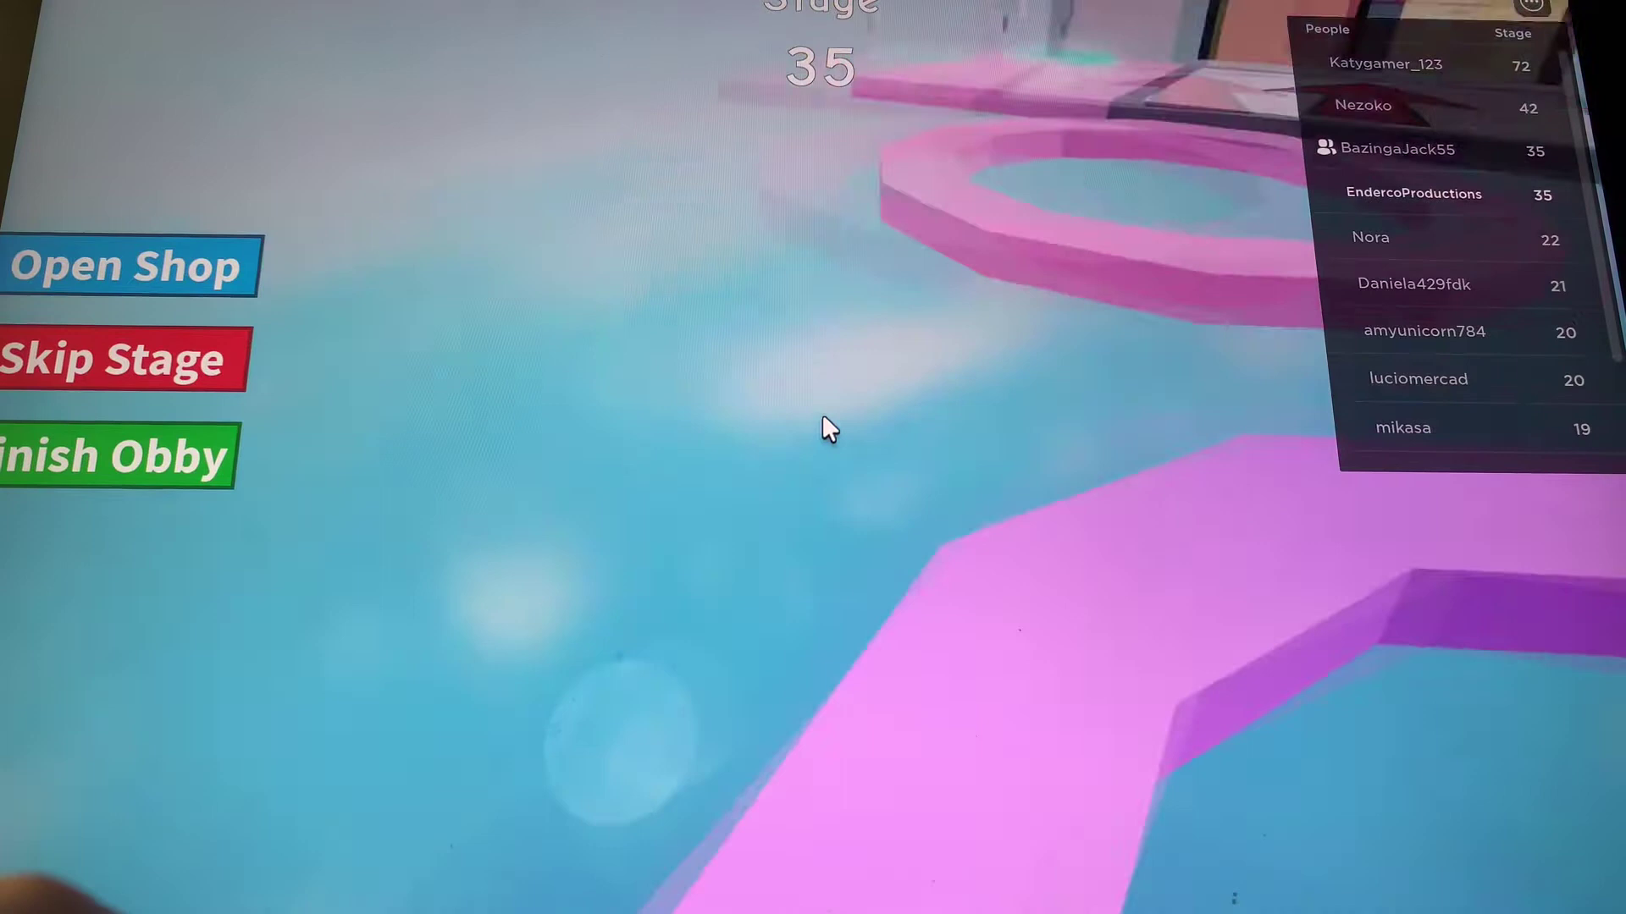
key(w)
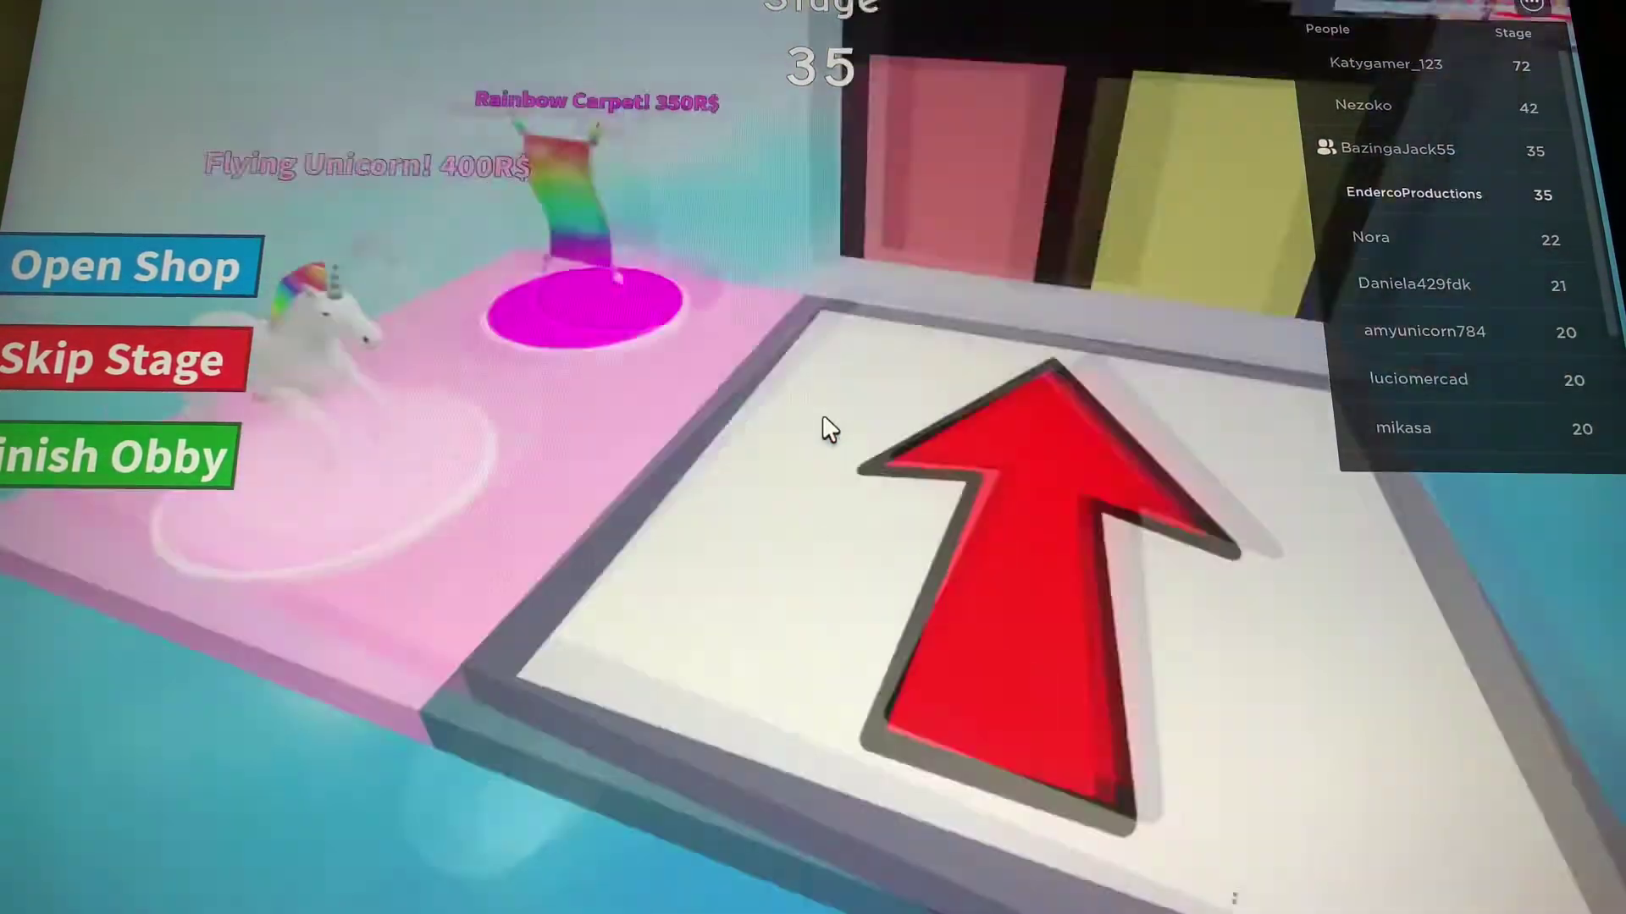
key(w)
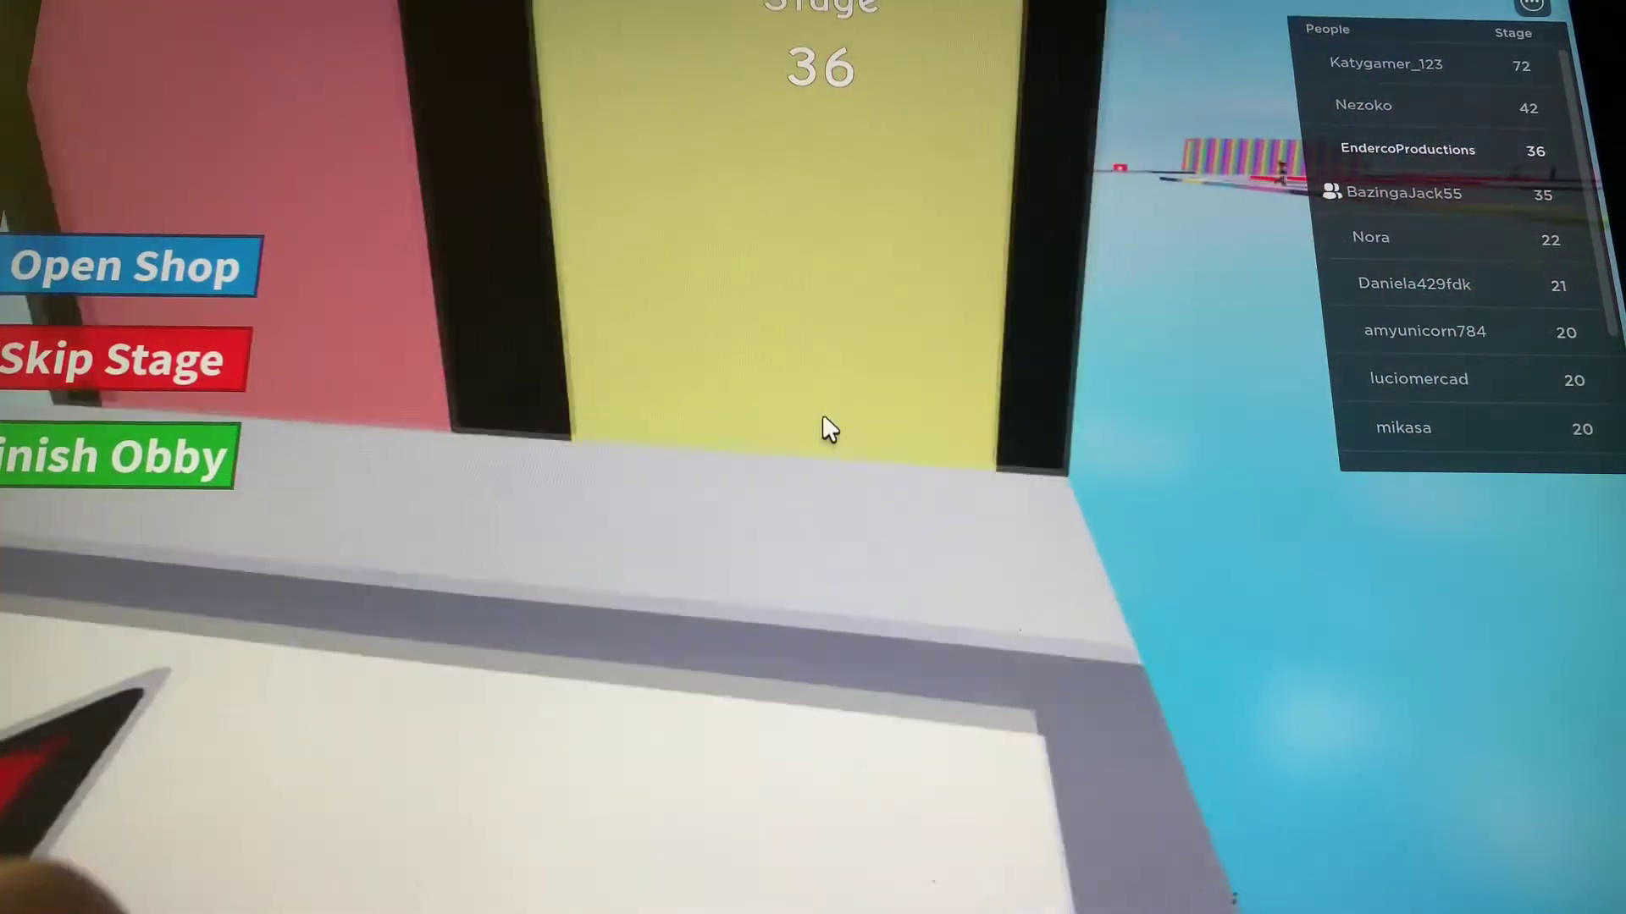
key(Left)
Look around the stage 36 platform, walk to its edge, then back away.
key(Right)
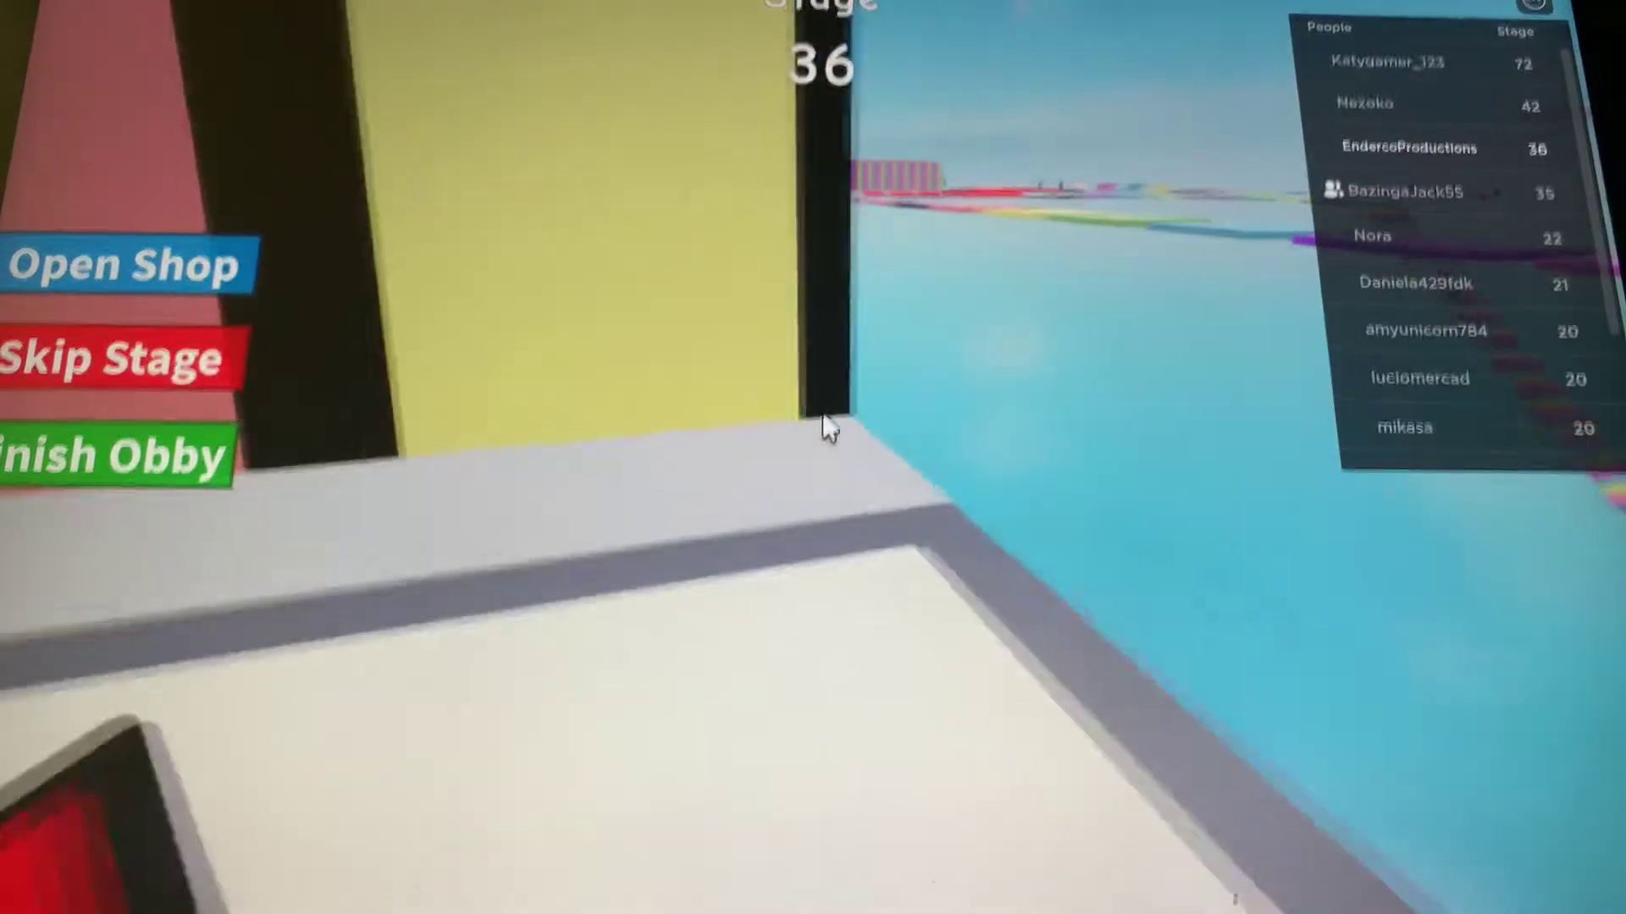
key(w)
key(w)
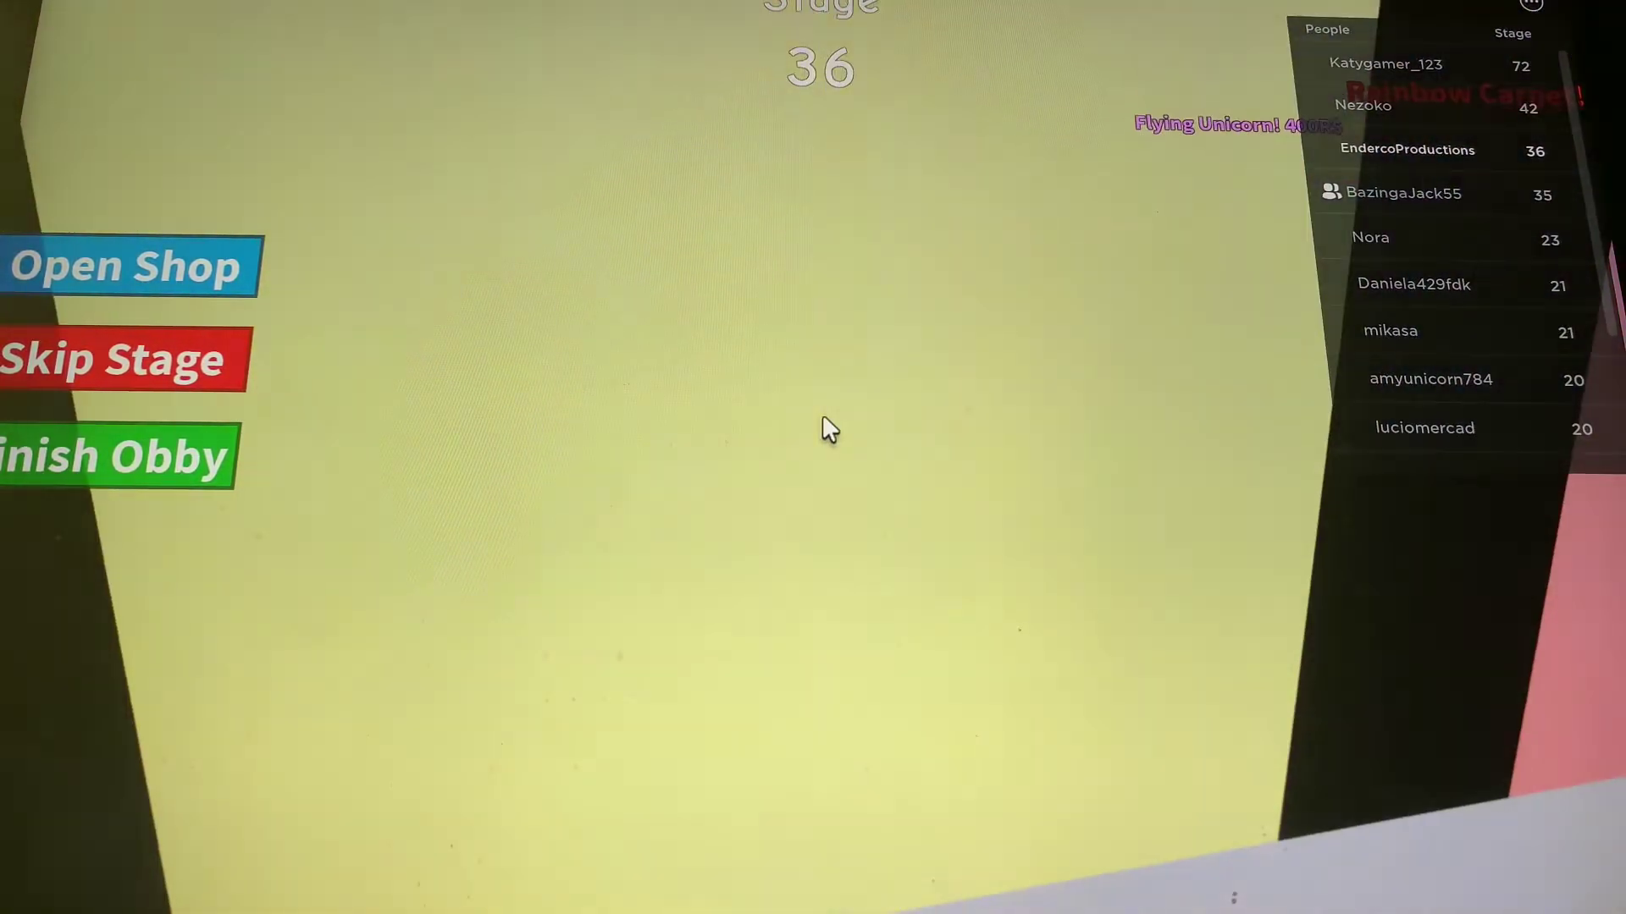
key(Right)
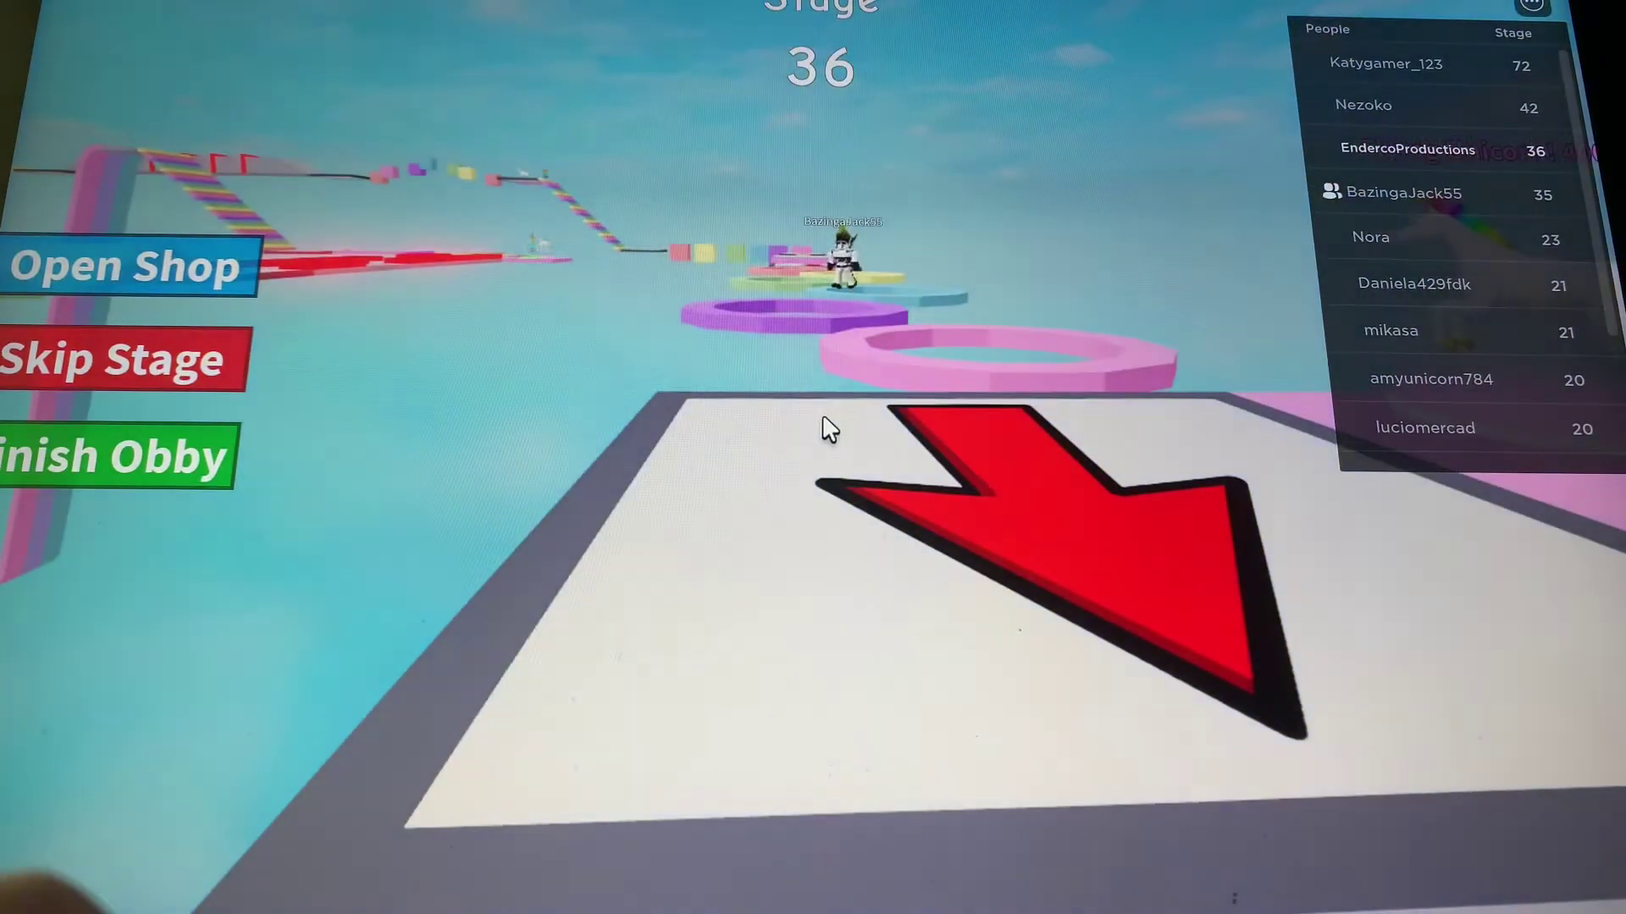
key(w)
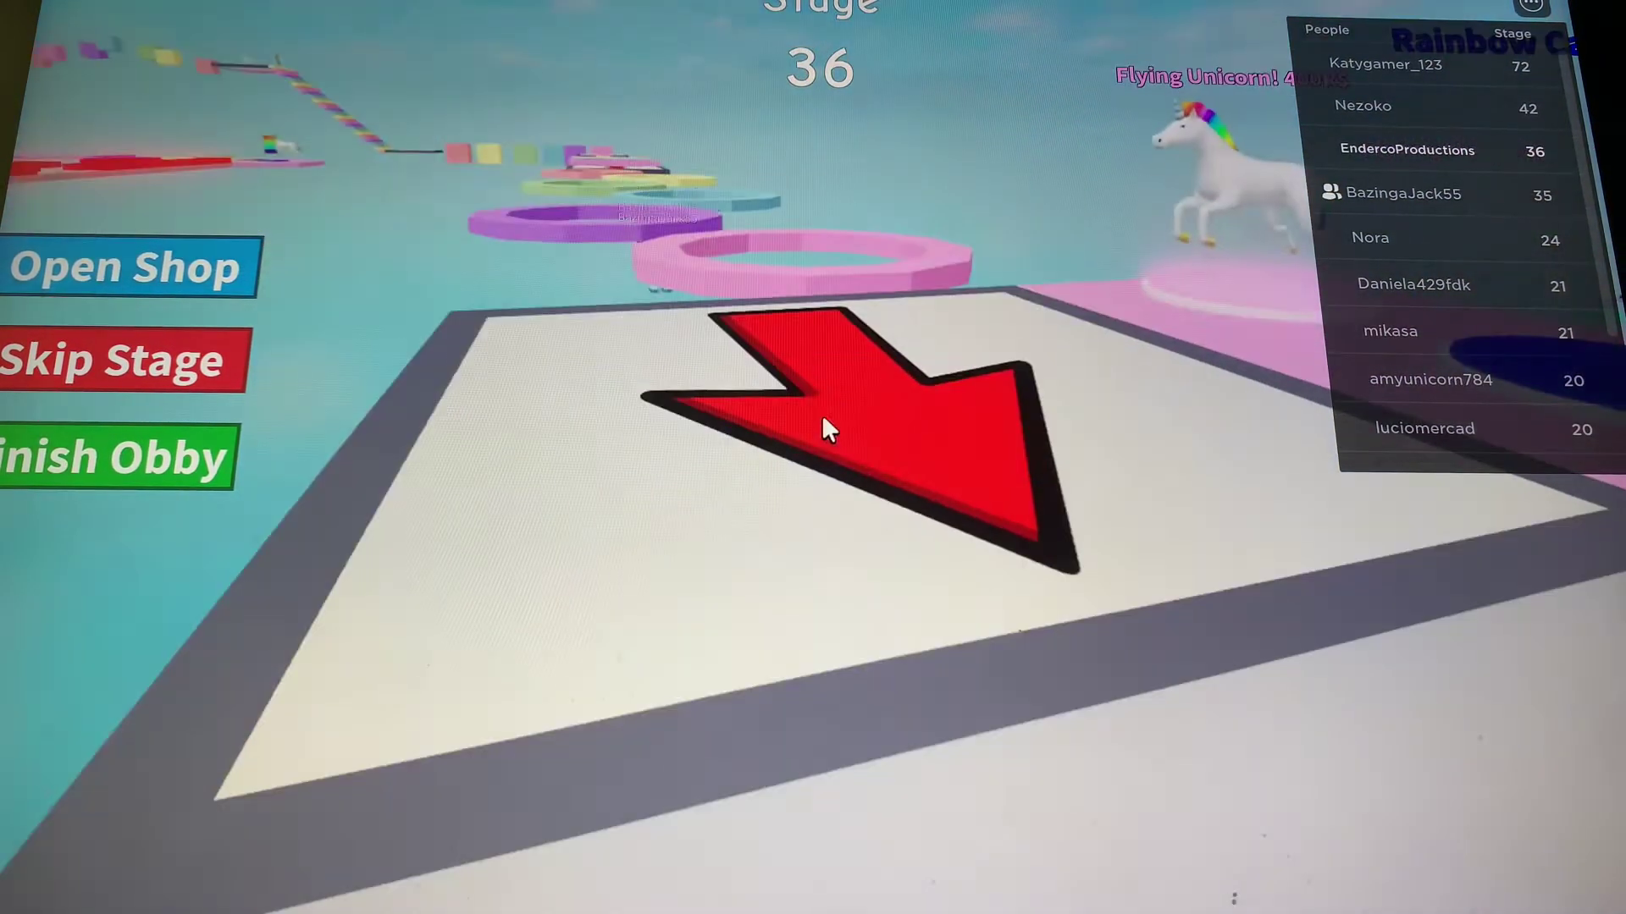
key(w)
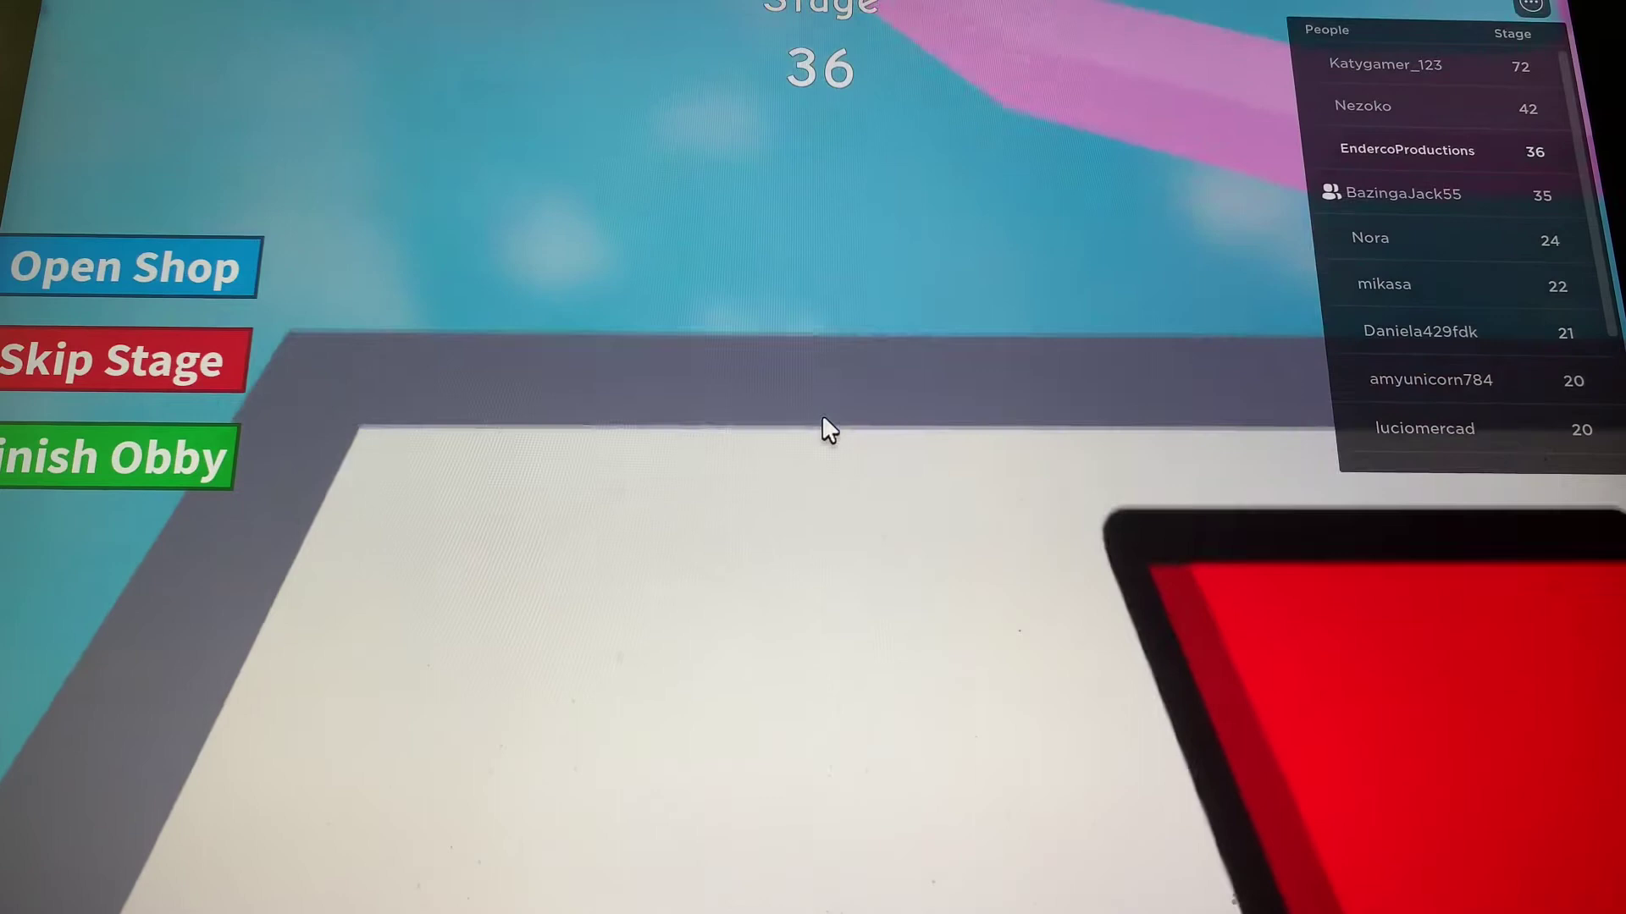
key(s)
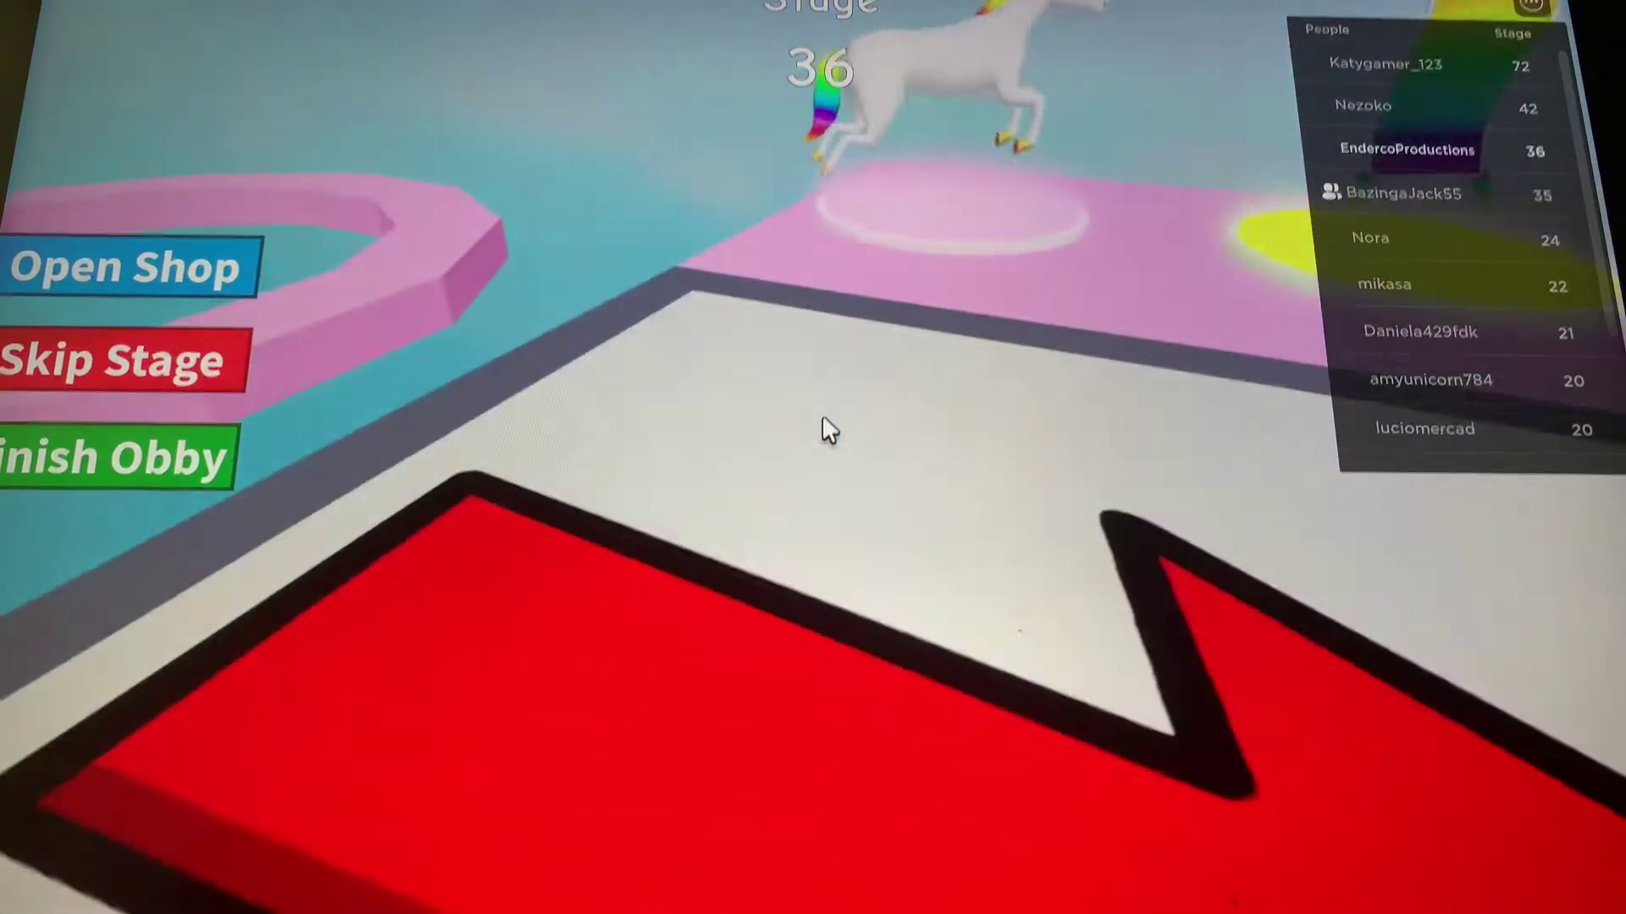
key(Left)
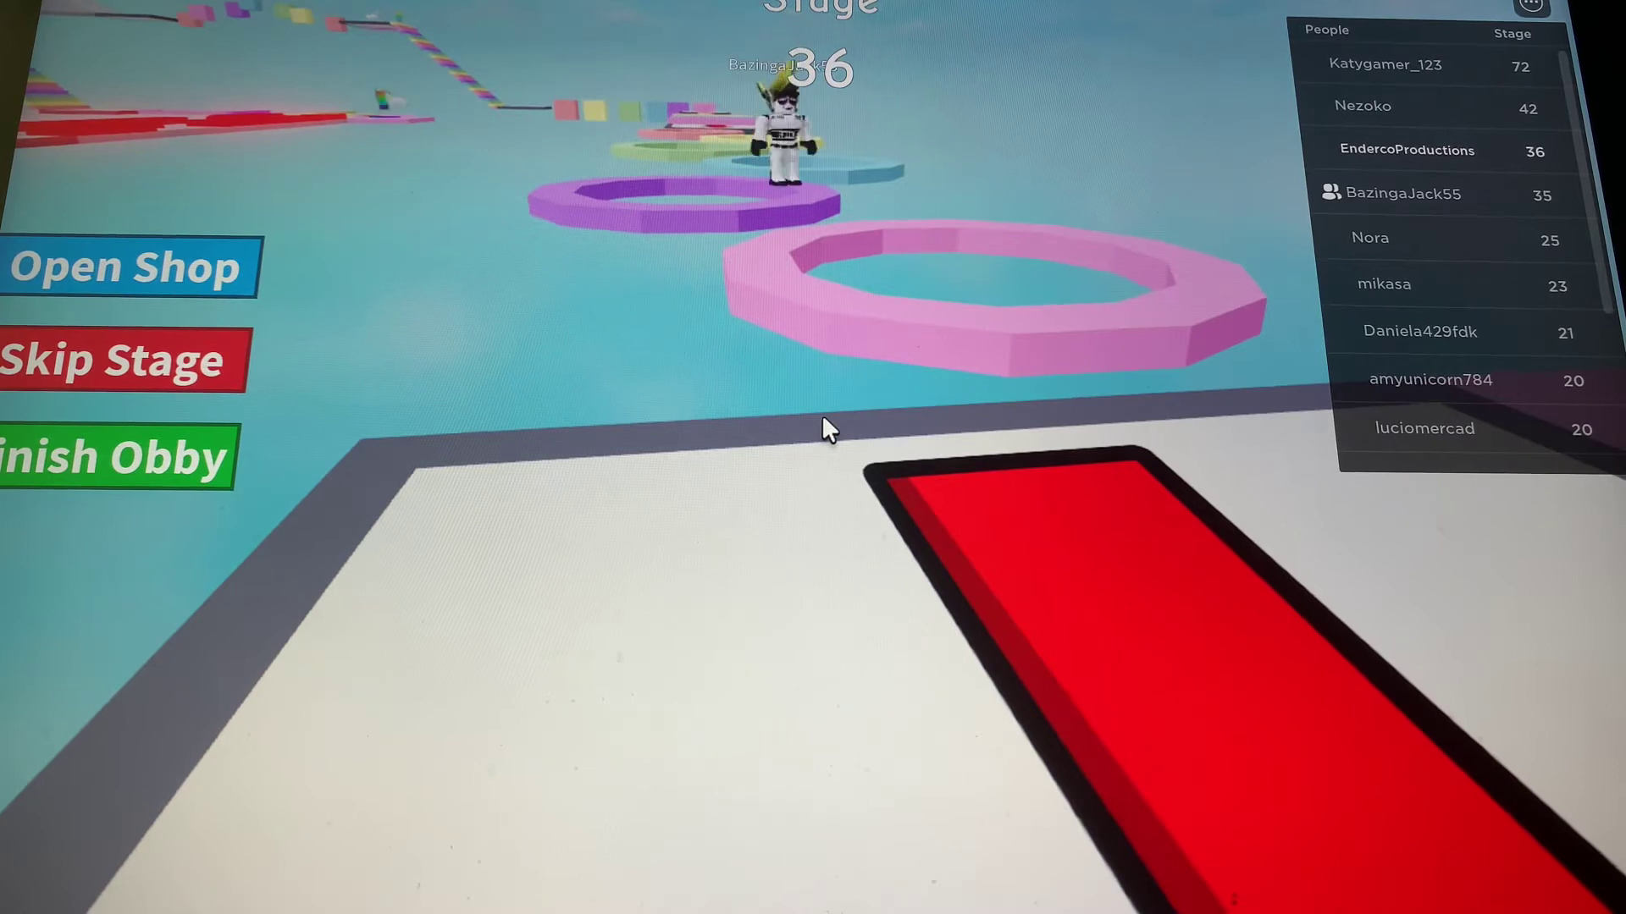
Walk along the coloured walls and return to the red-arrow checkpoint pad.
key(Right)
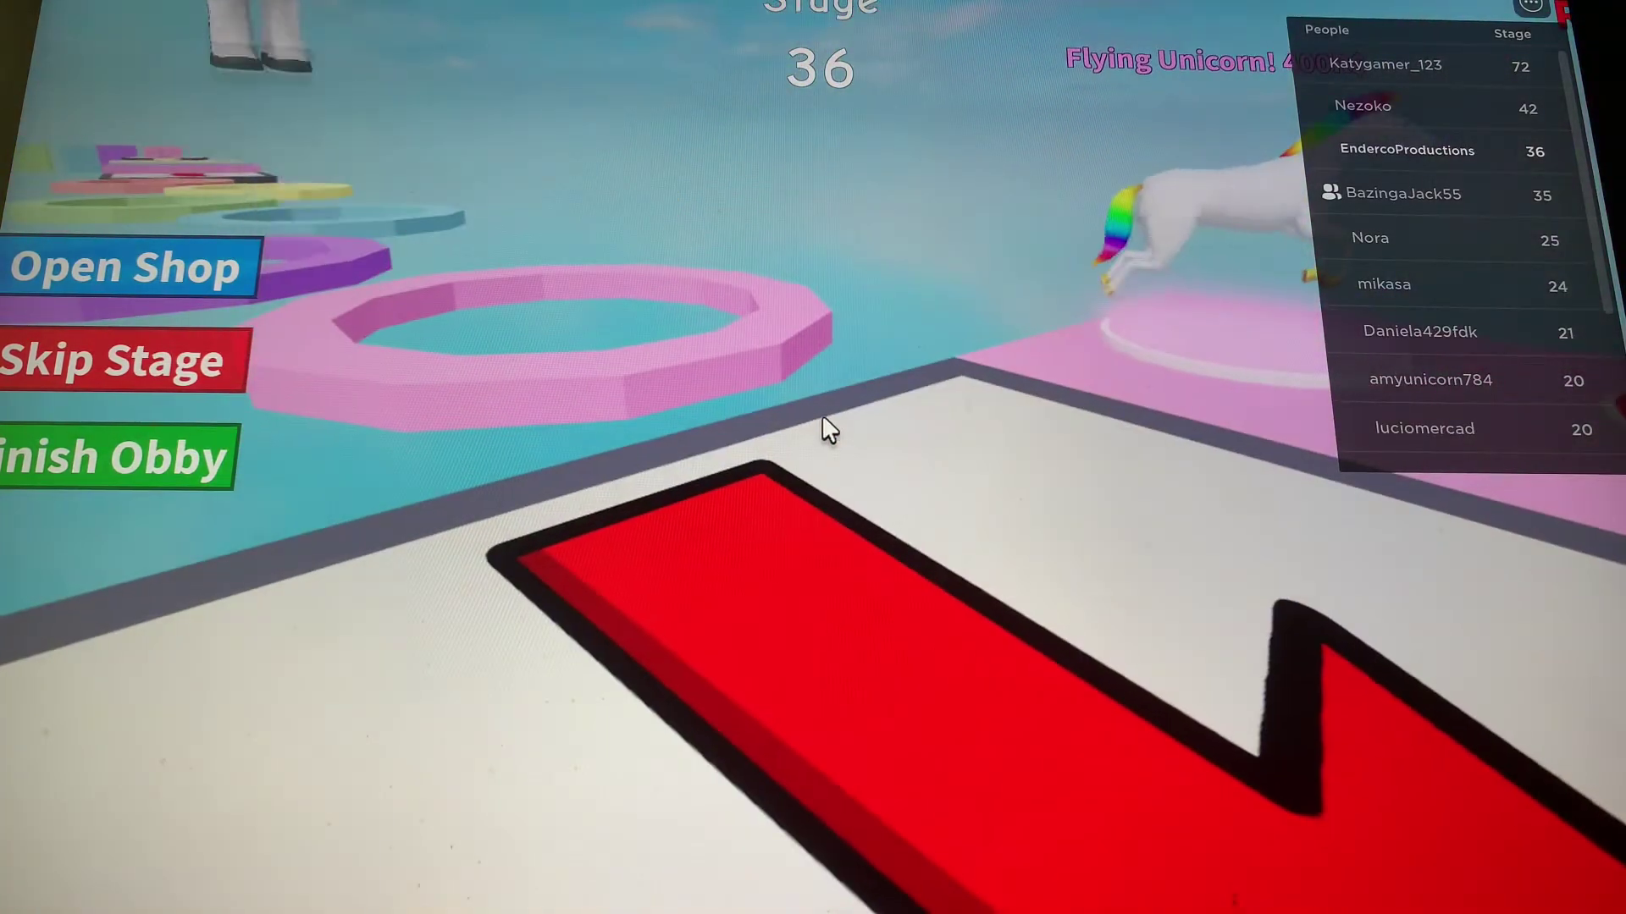
key(Right)
key(Up)
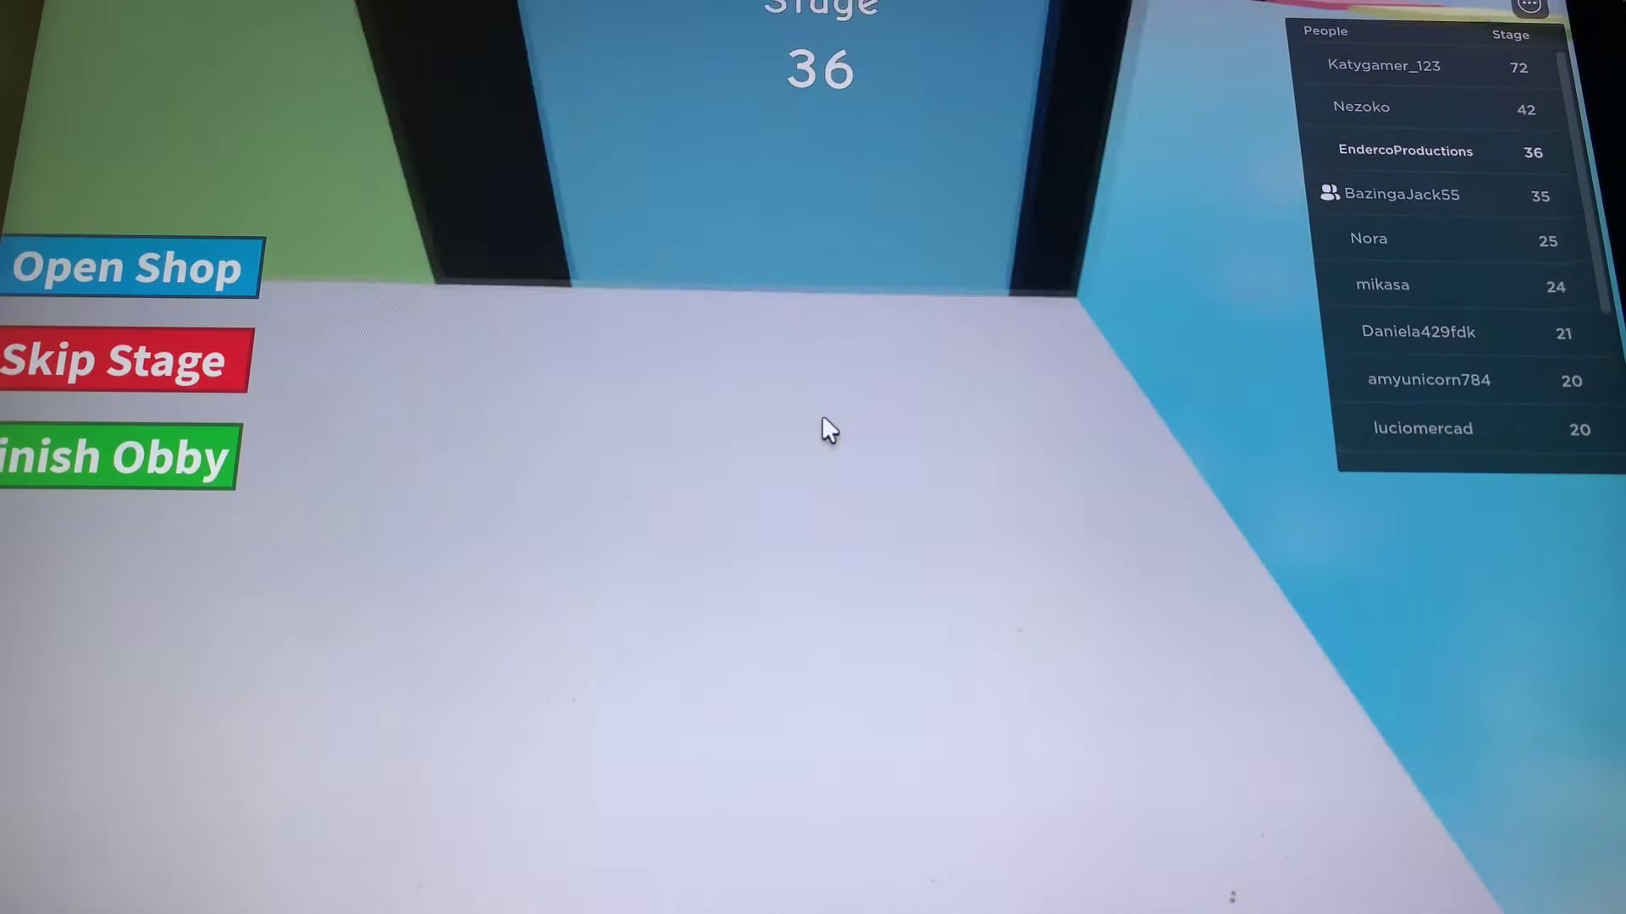
key(Left)
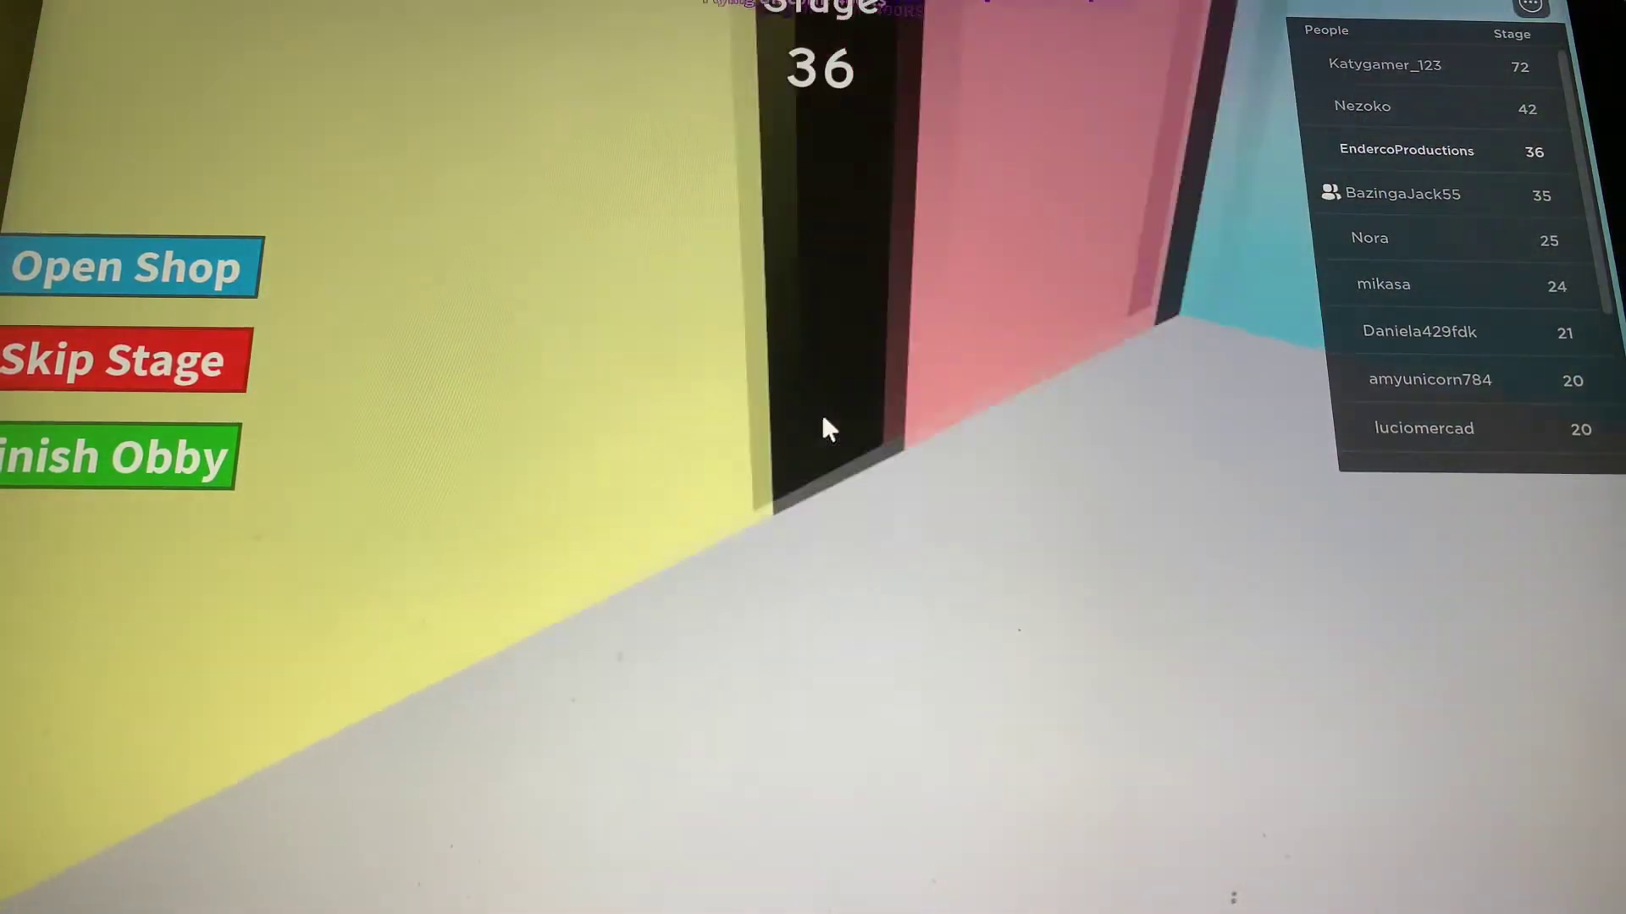
key(Up)
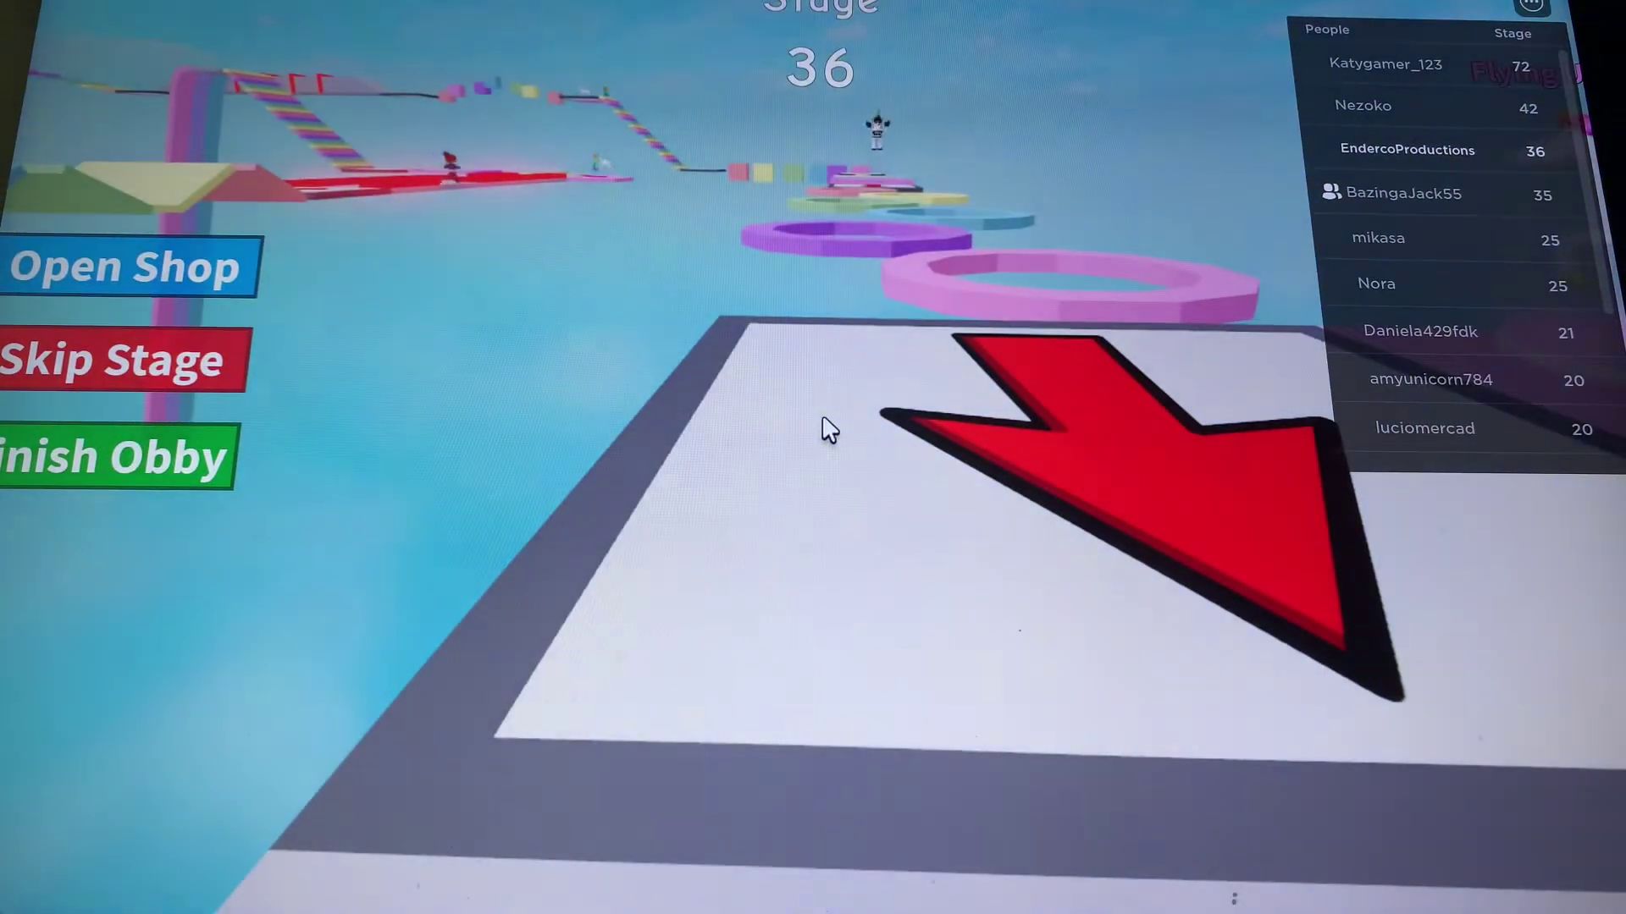
key(Page_Up)
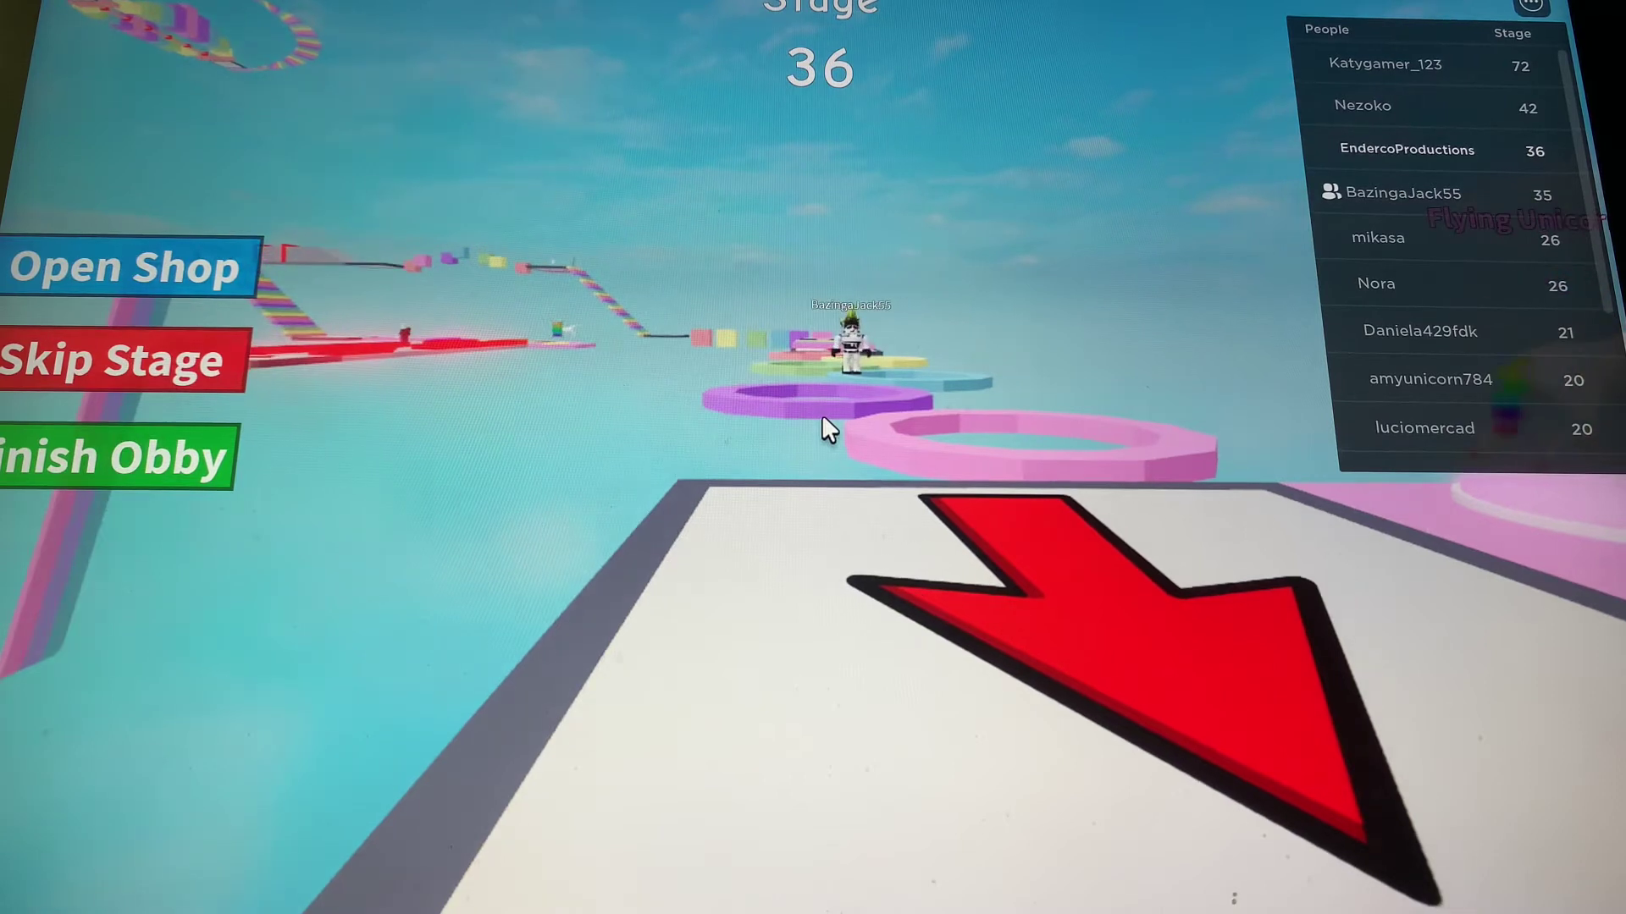
Turn past the pink, purple and blue walls toward the course and reach stage 37.
key(Right)
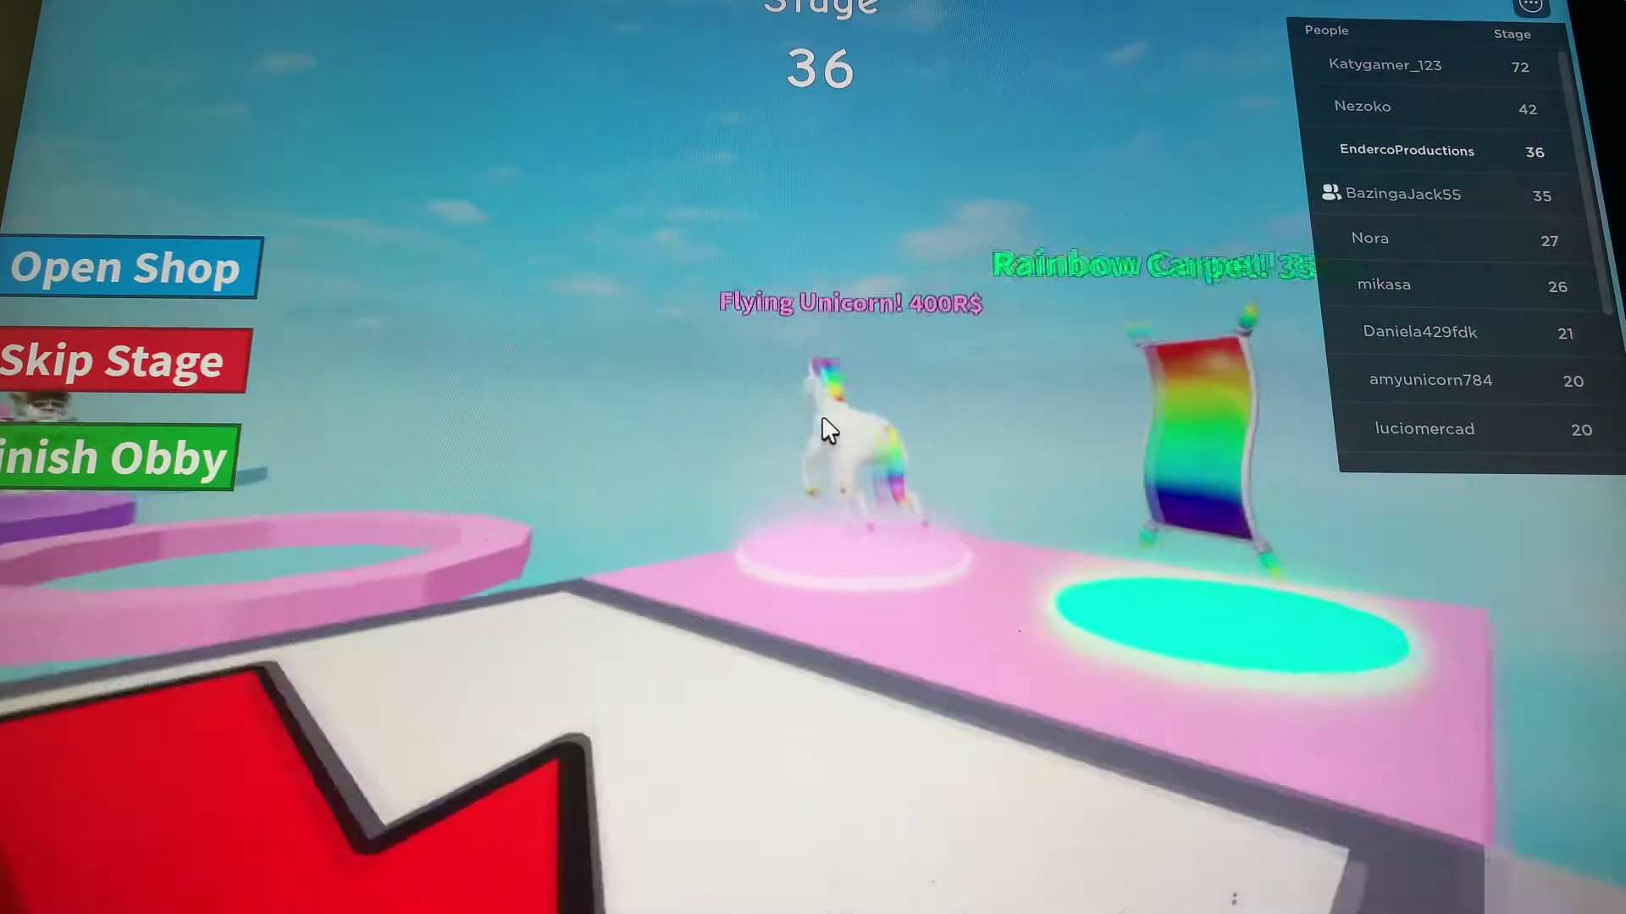
key(Left)
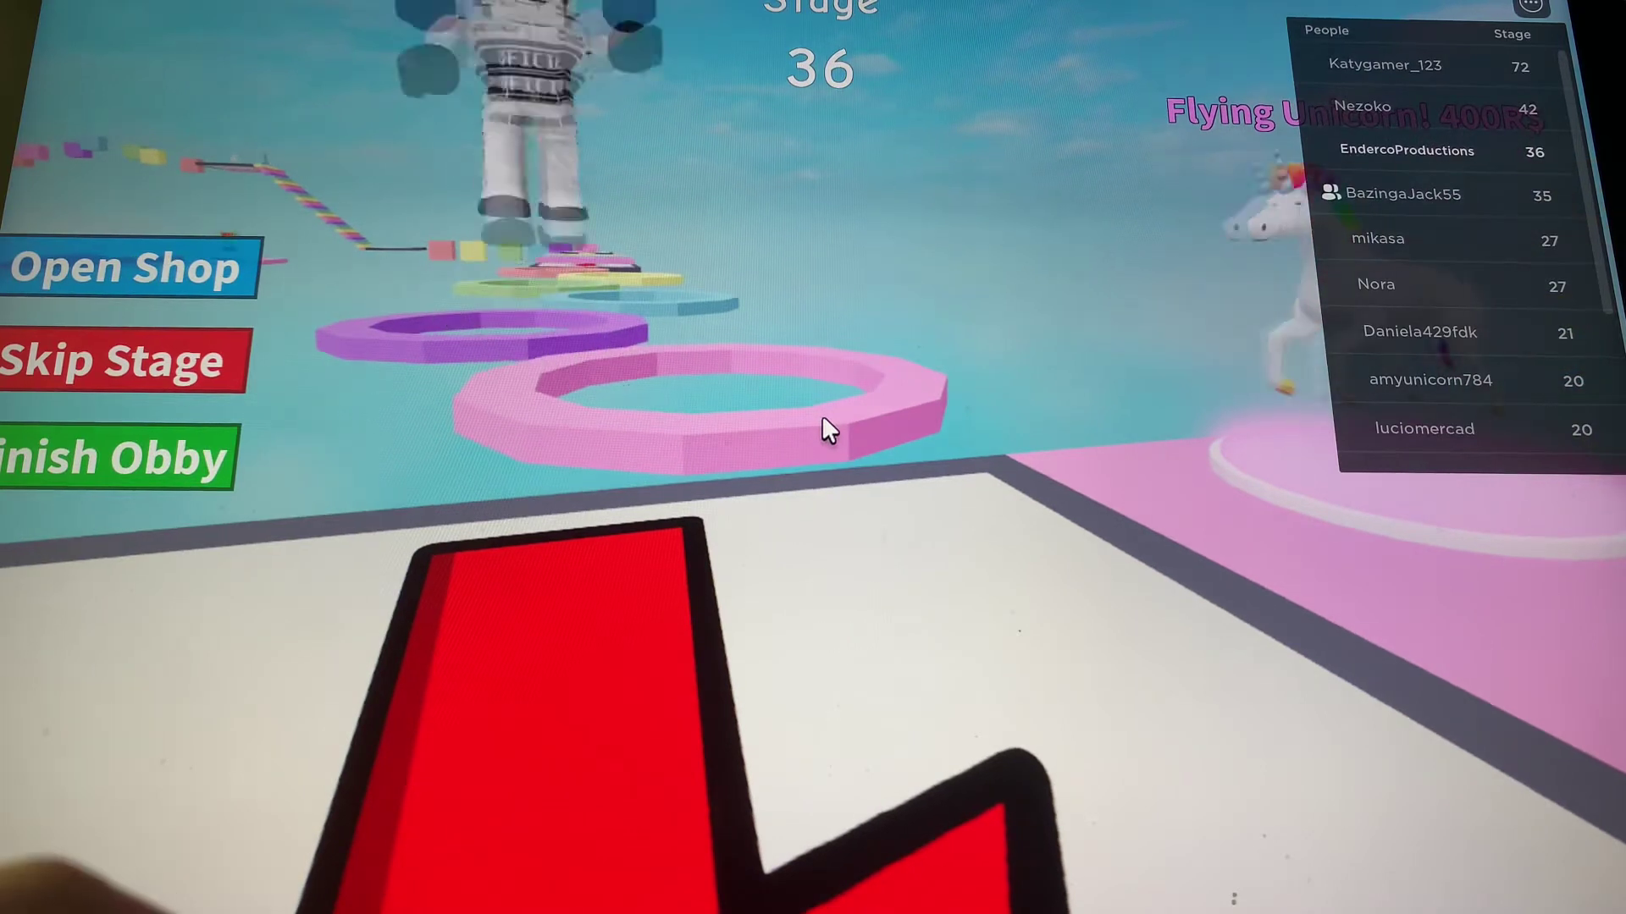
key(Right)
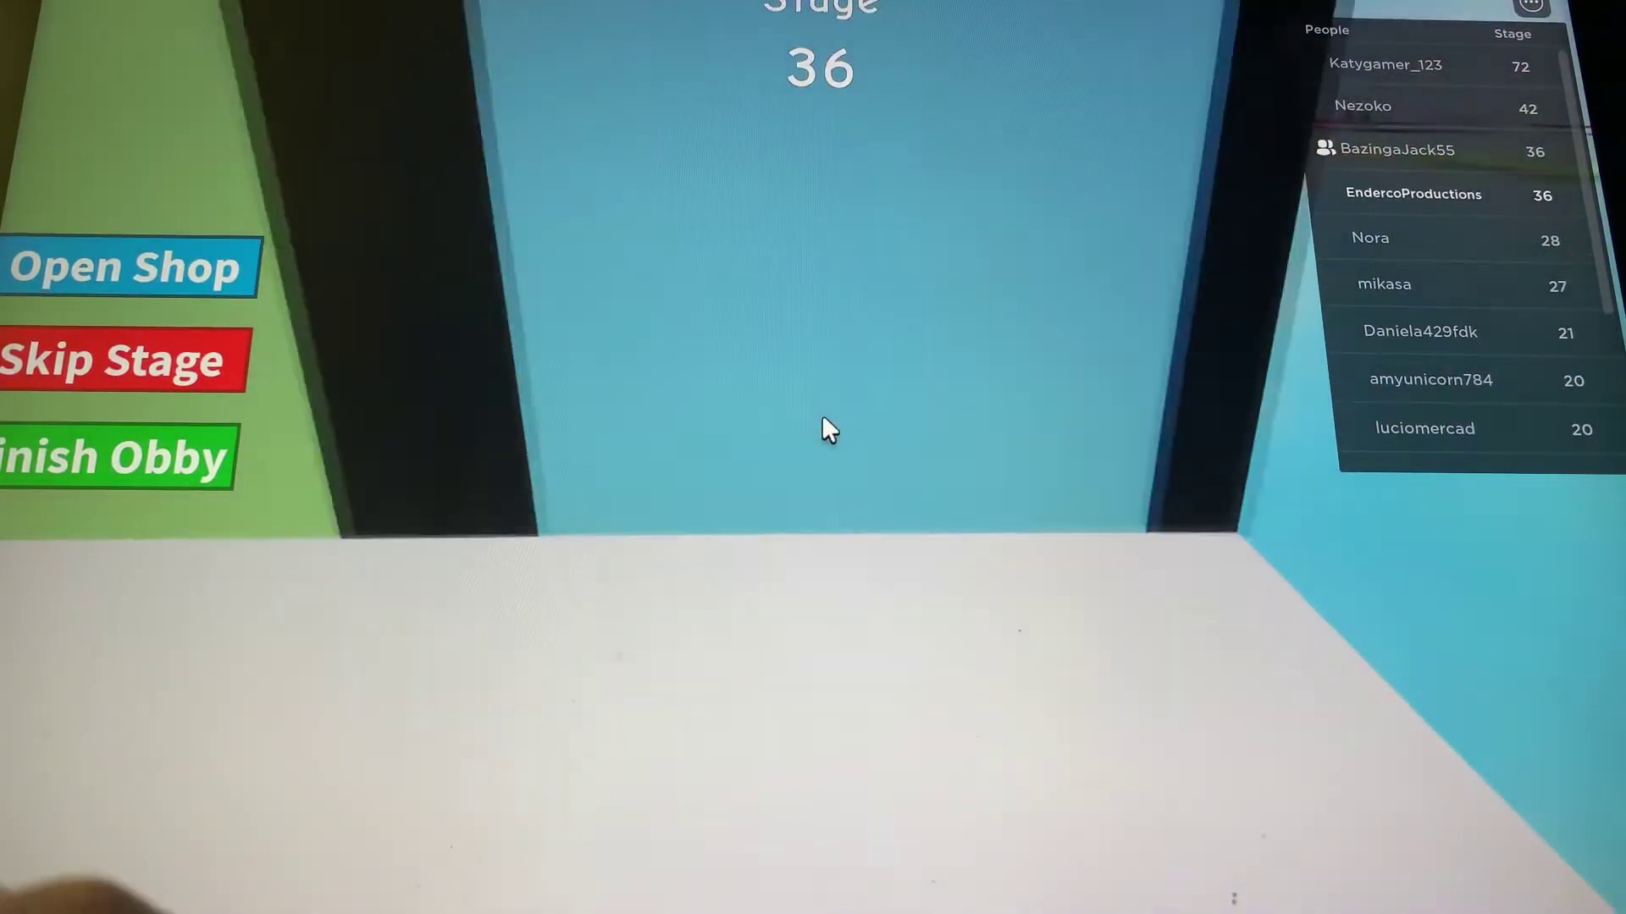
key(Right)
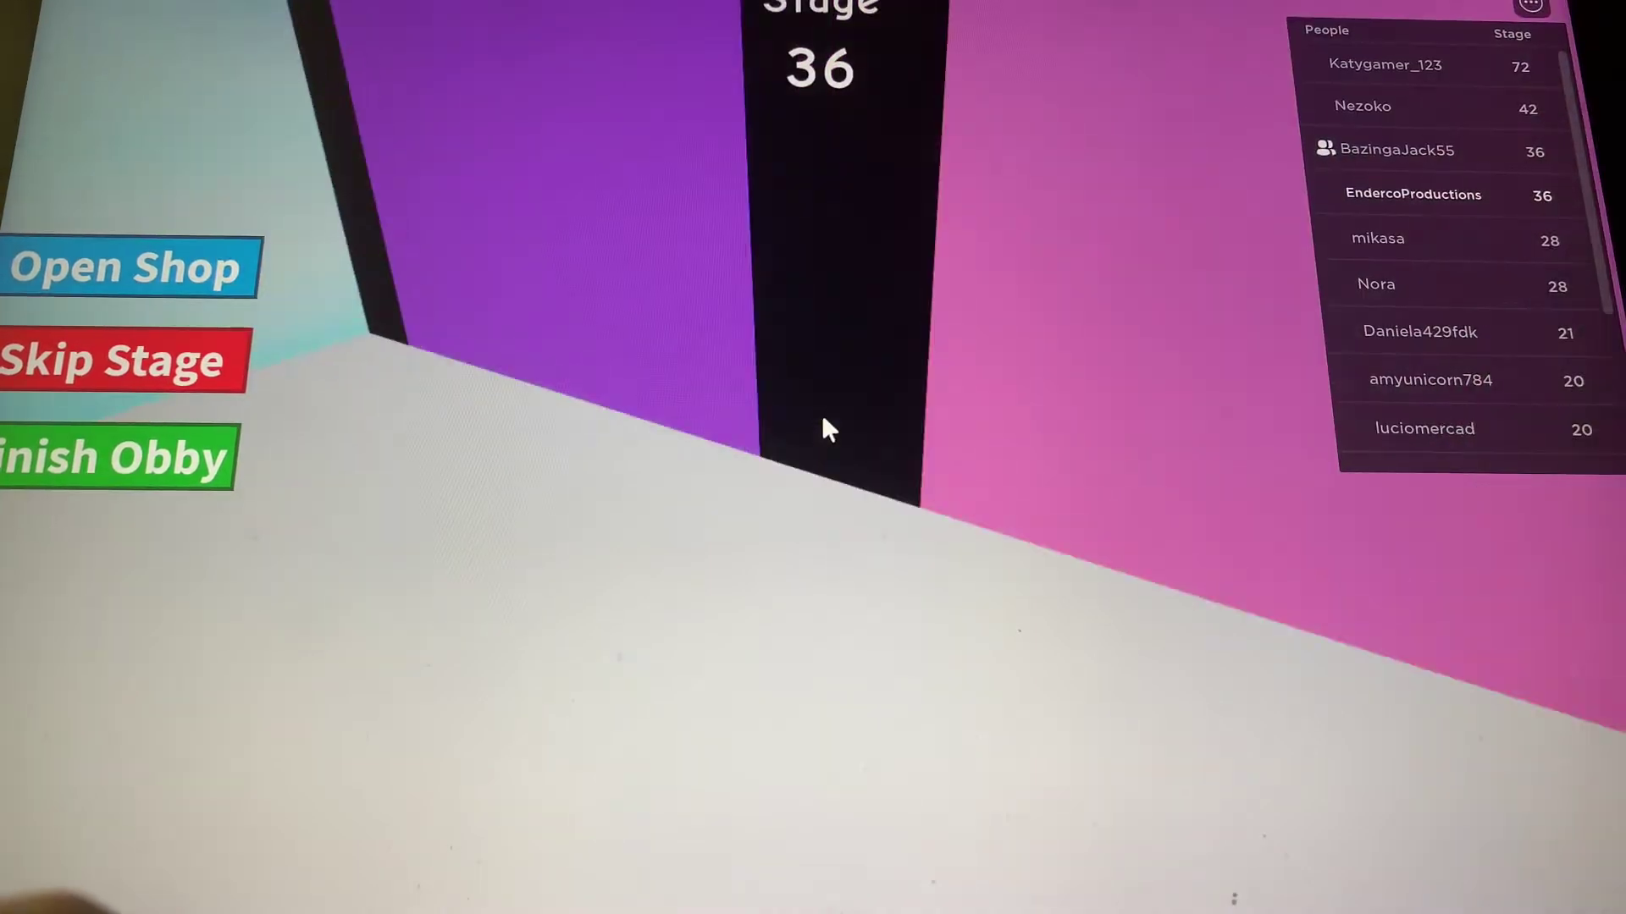
key(Right)
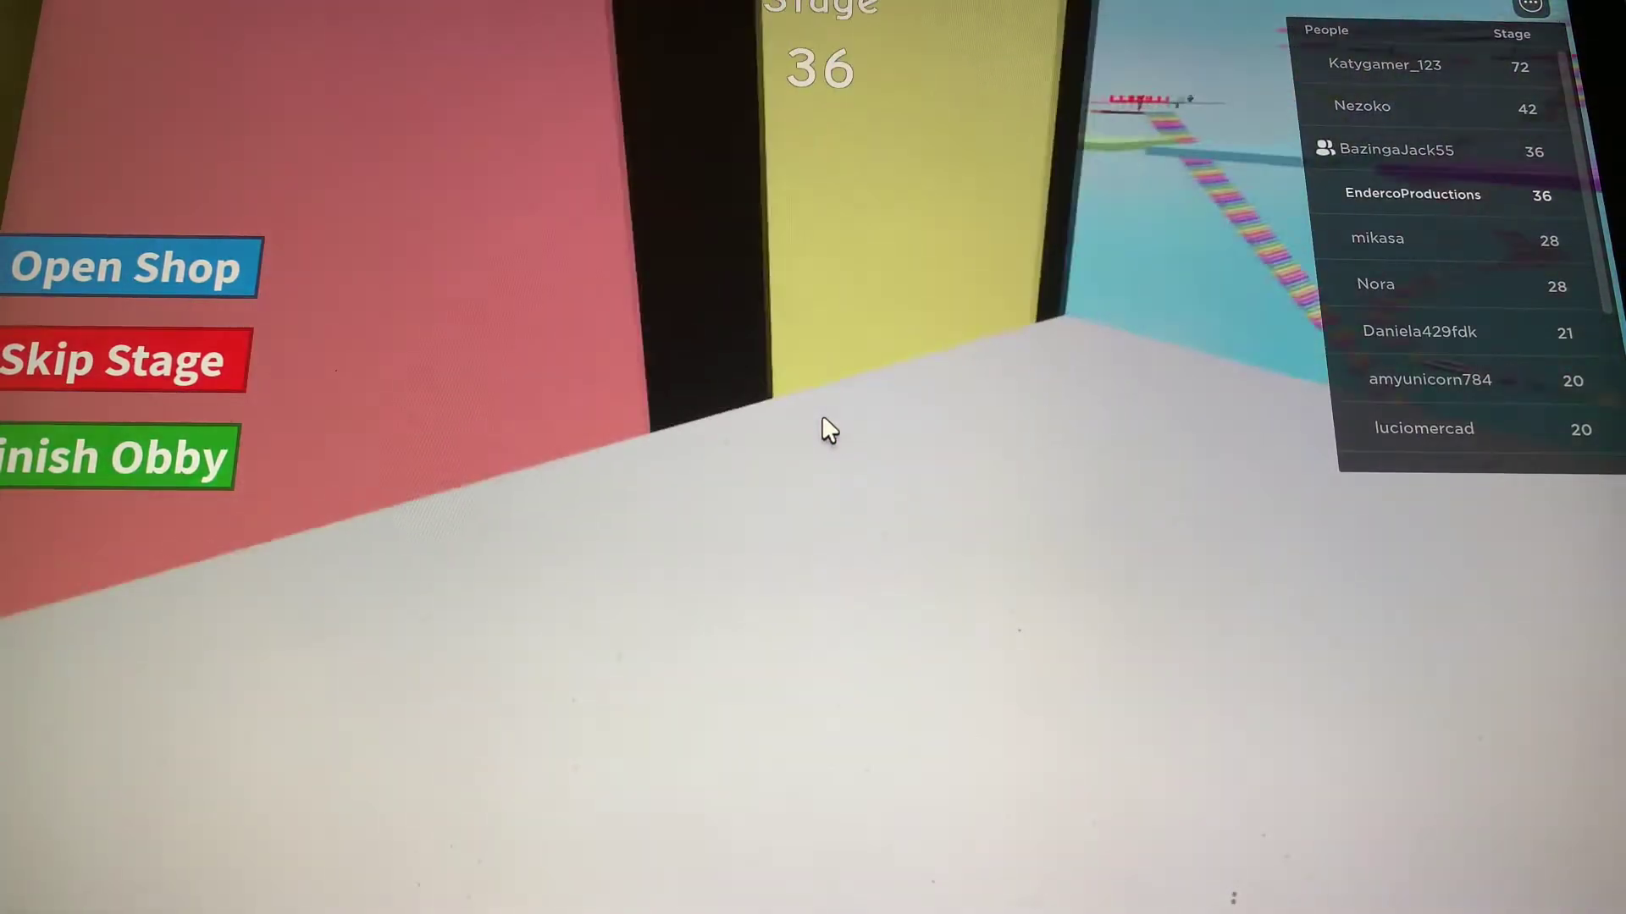
key(Right)
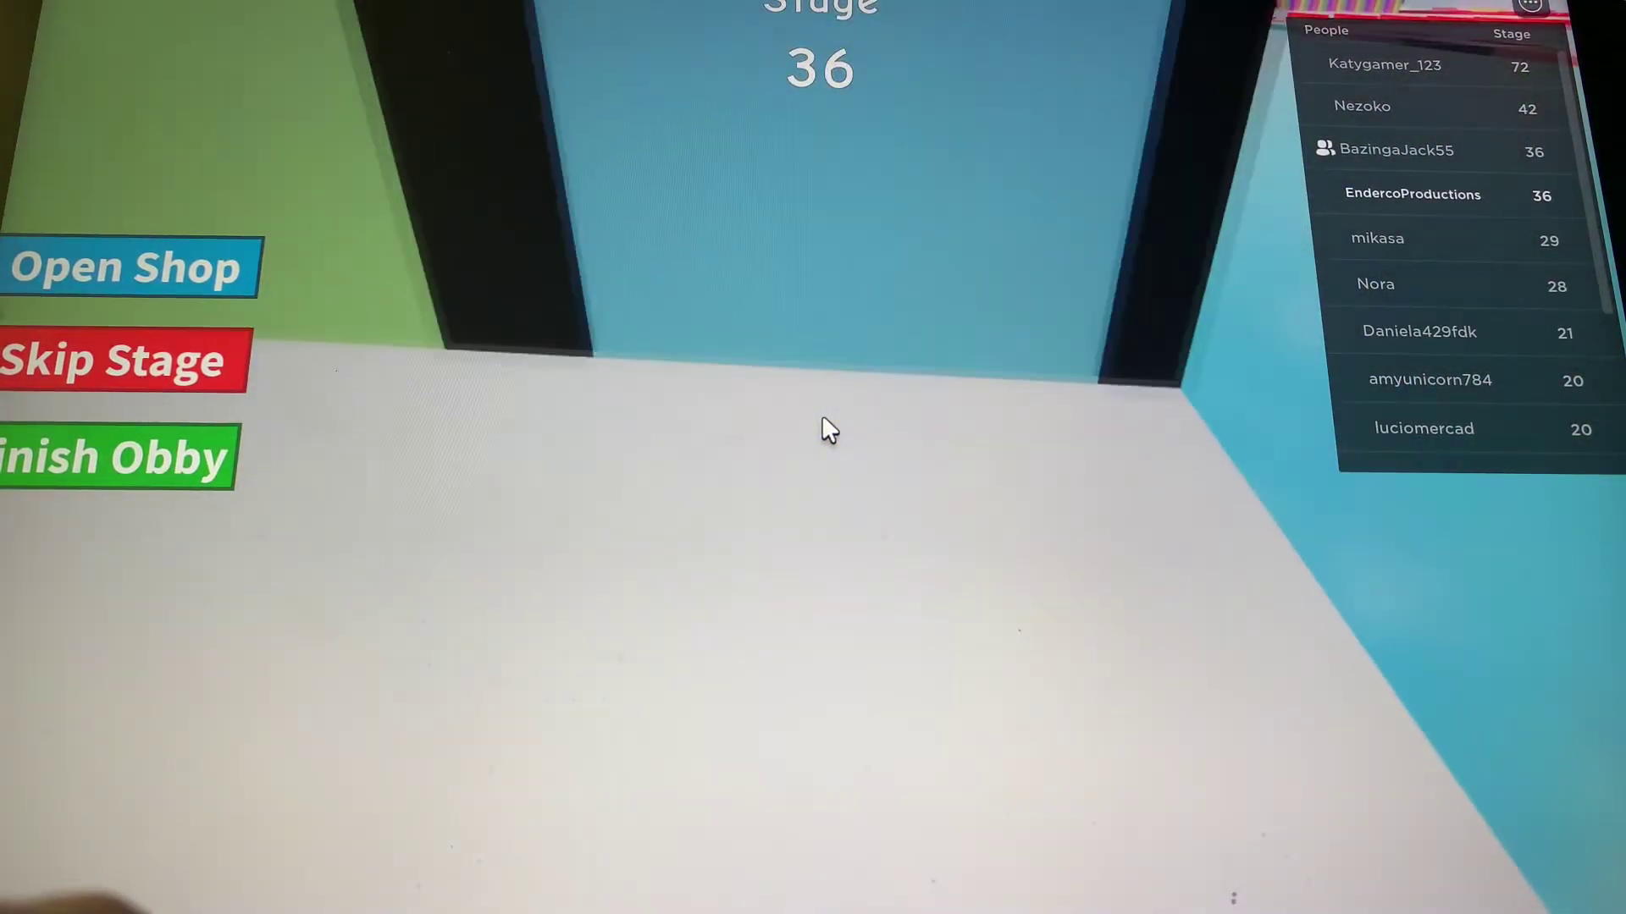
key(Right)
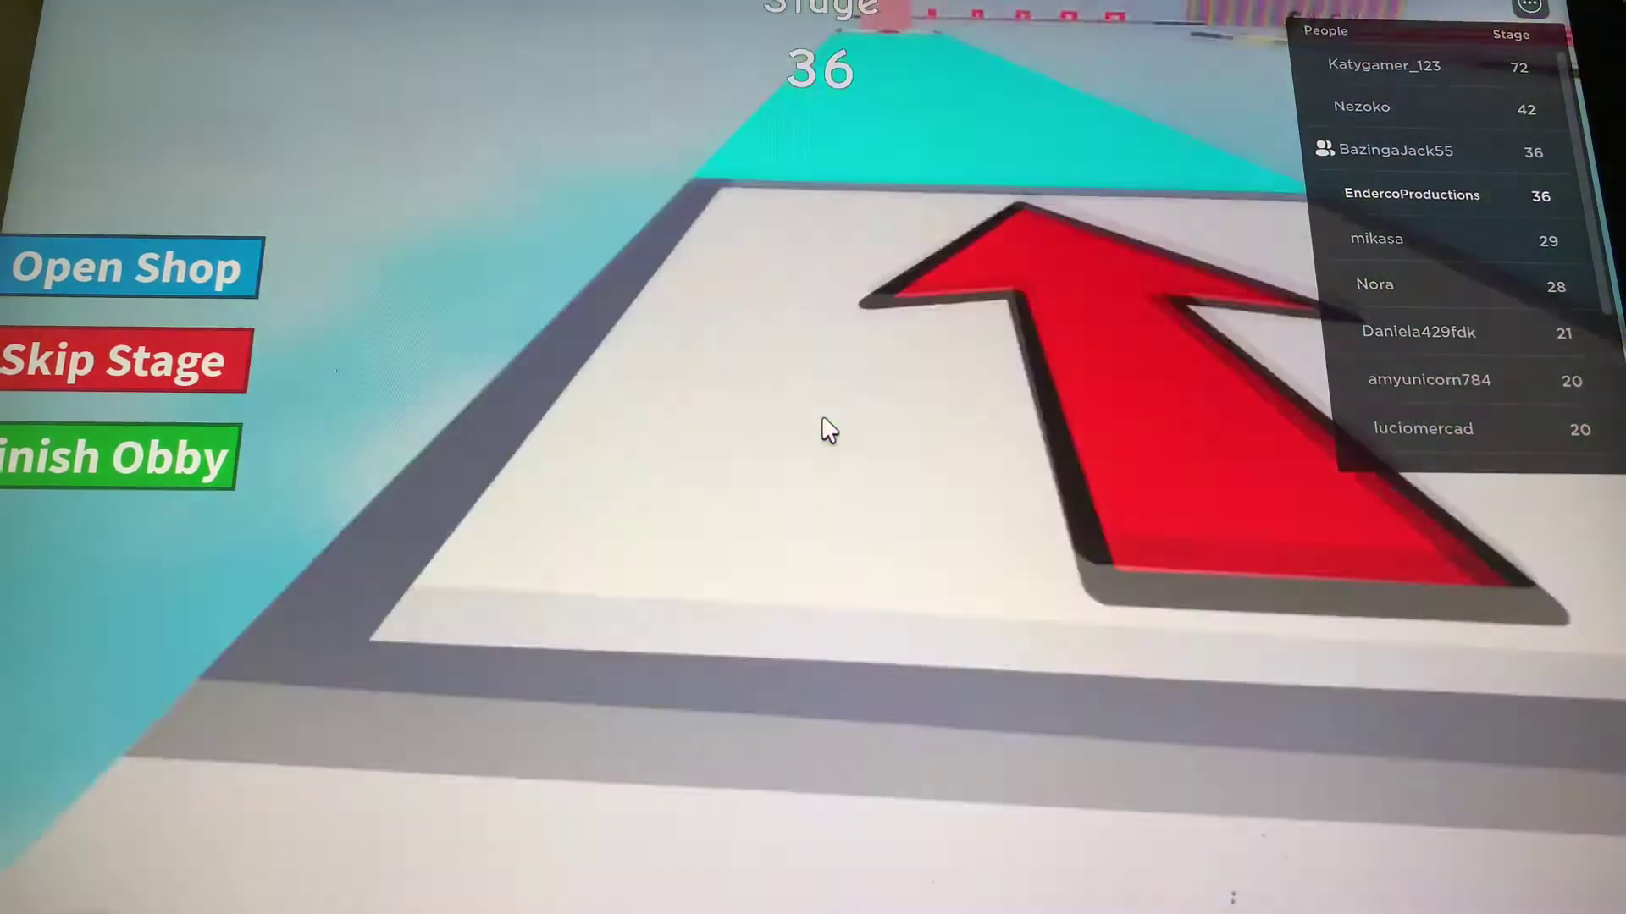
key(Right)
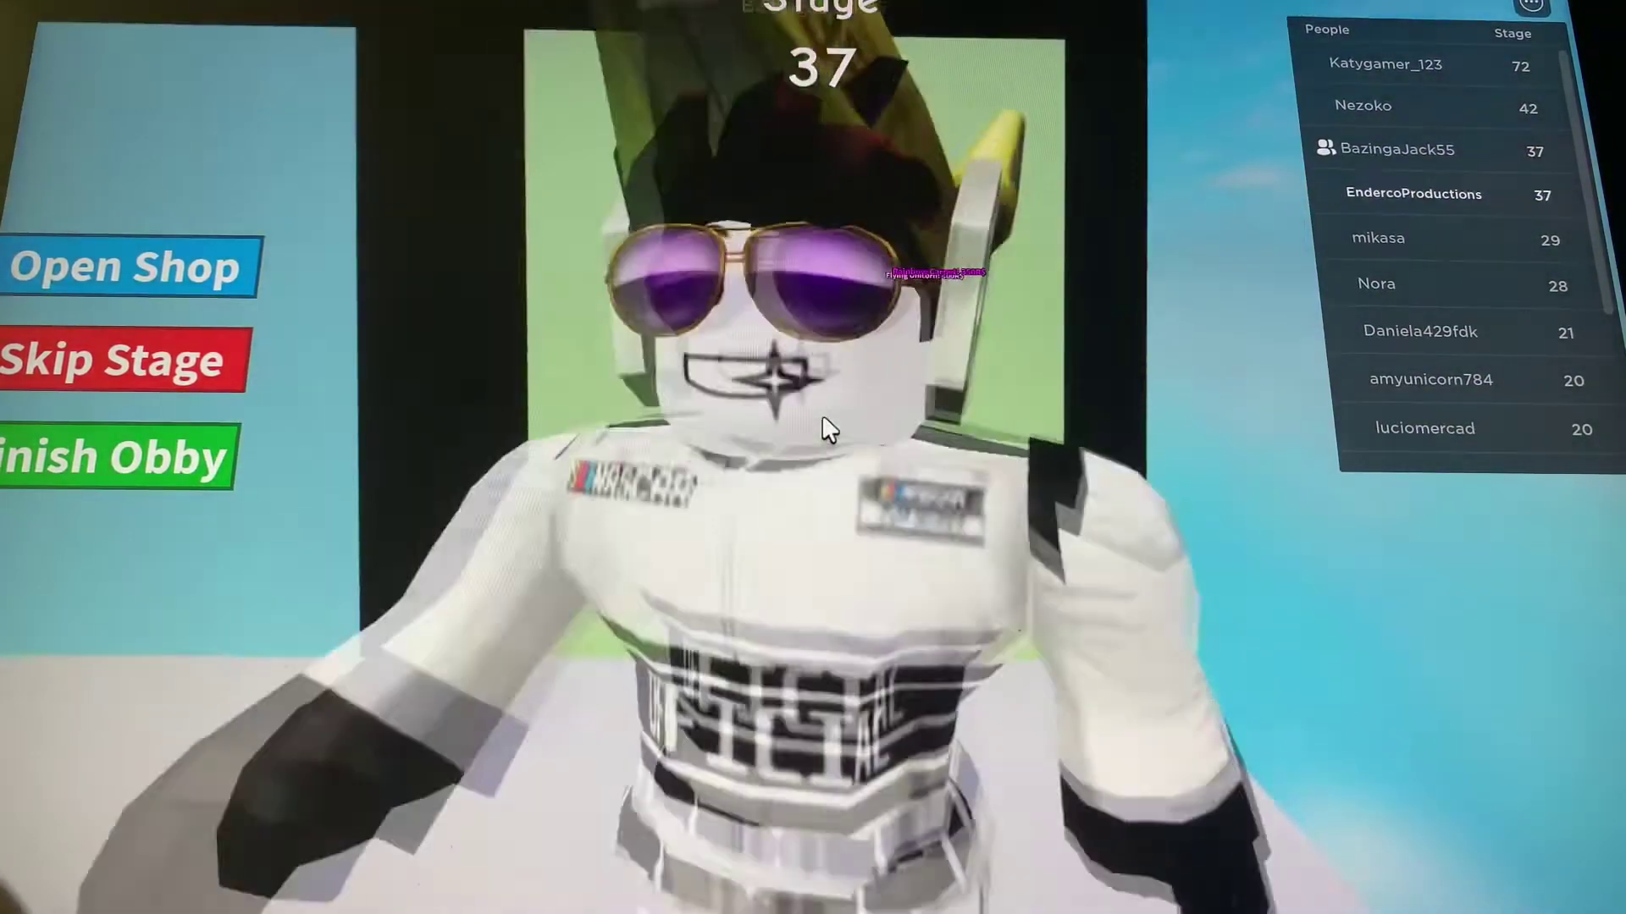
Run up the colour-changing green ramp onto the arrow platform, reaching stage 38.
key(Up)
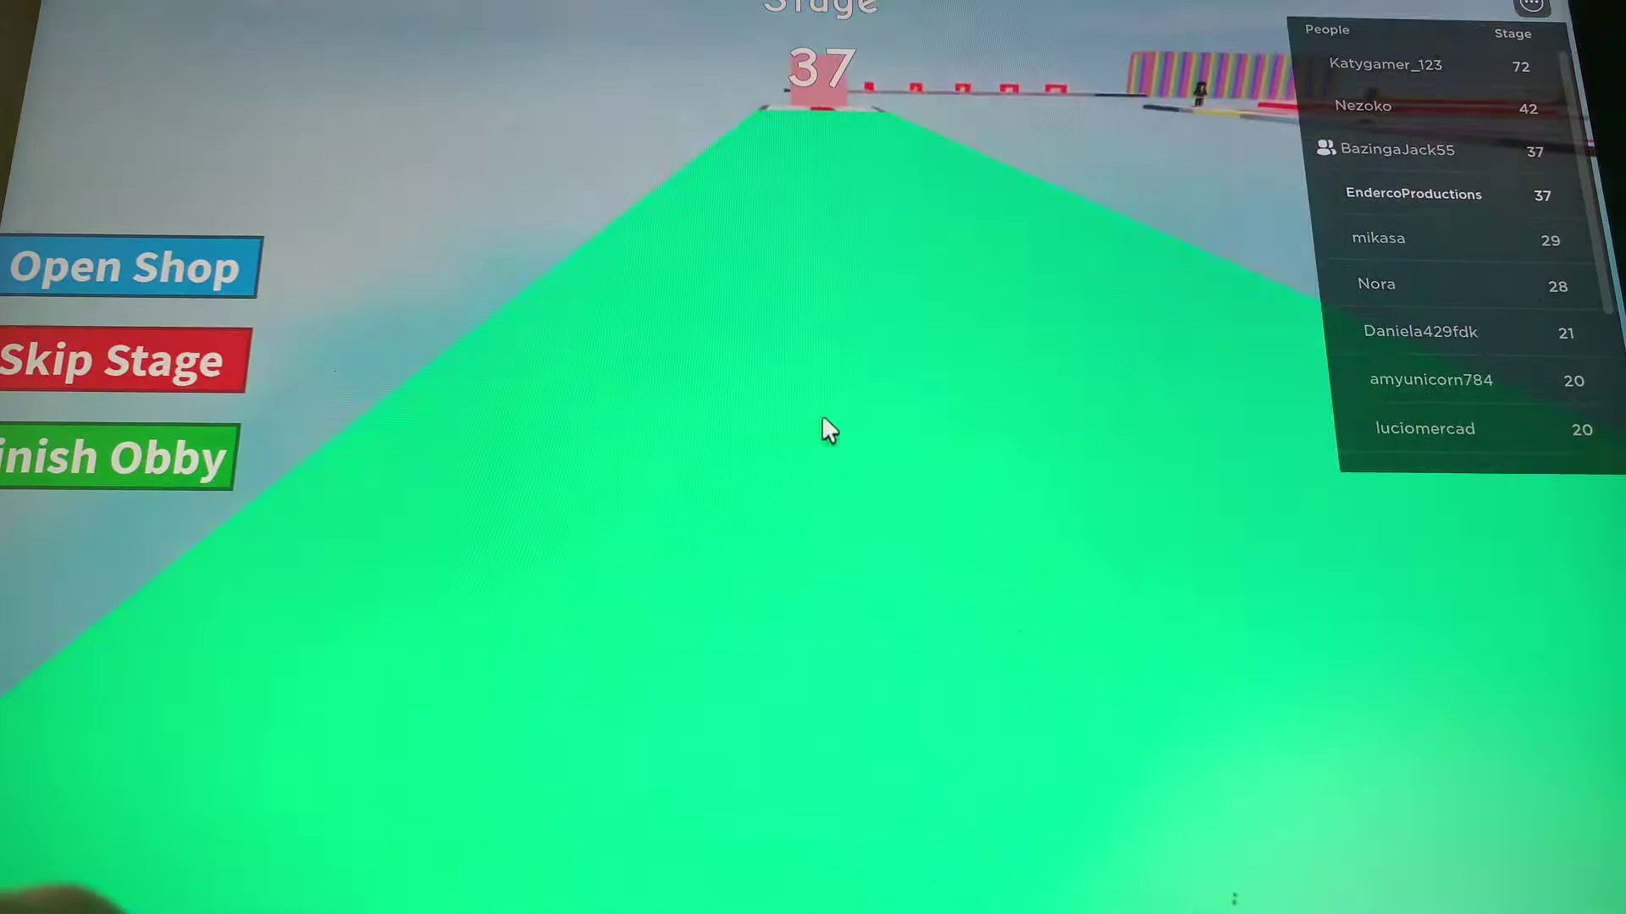
key(Up)
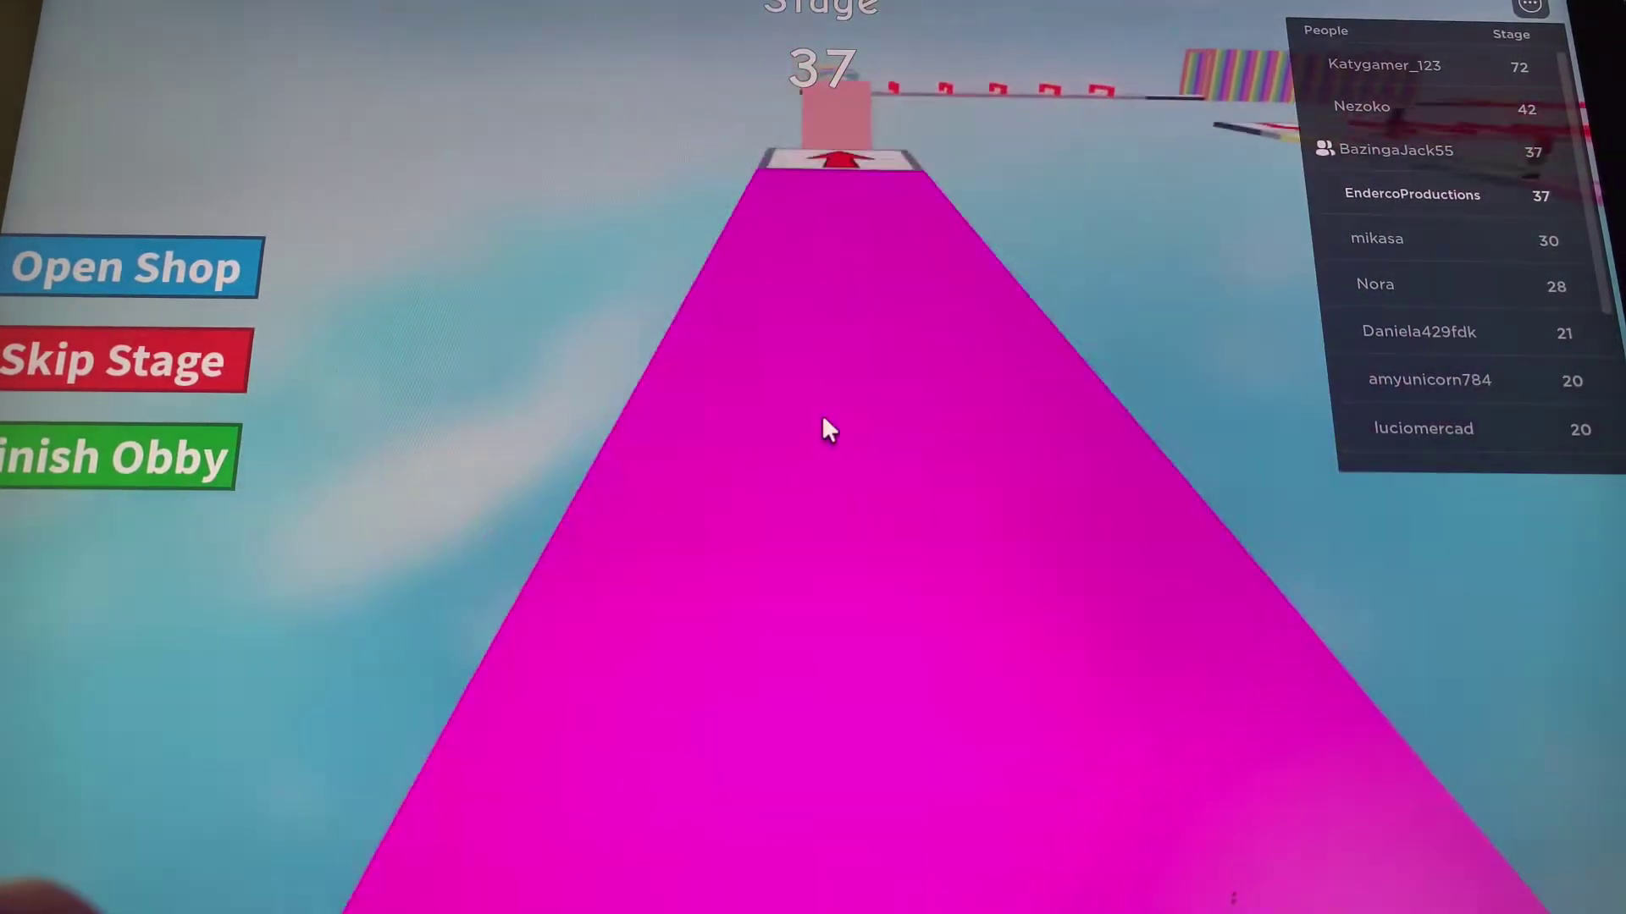
key(Up)
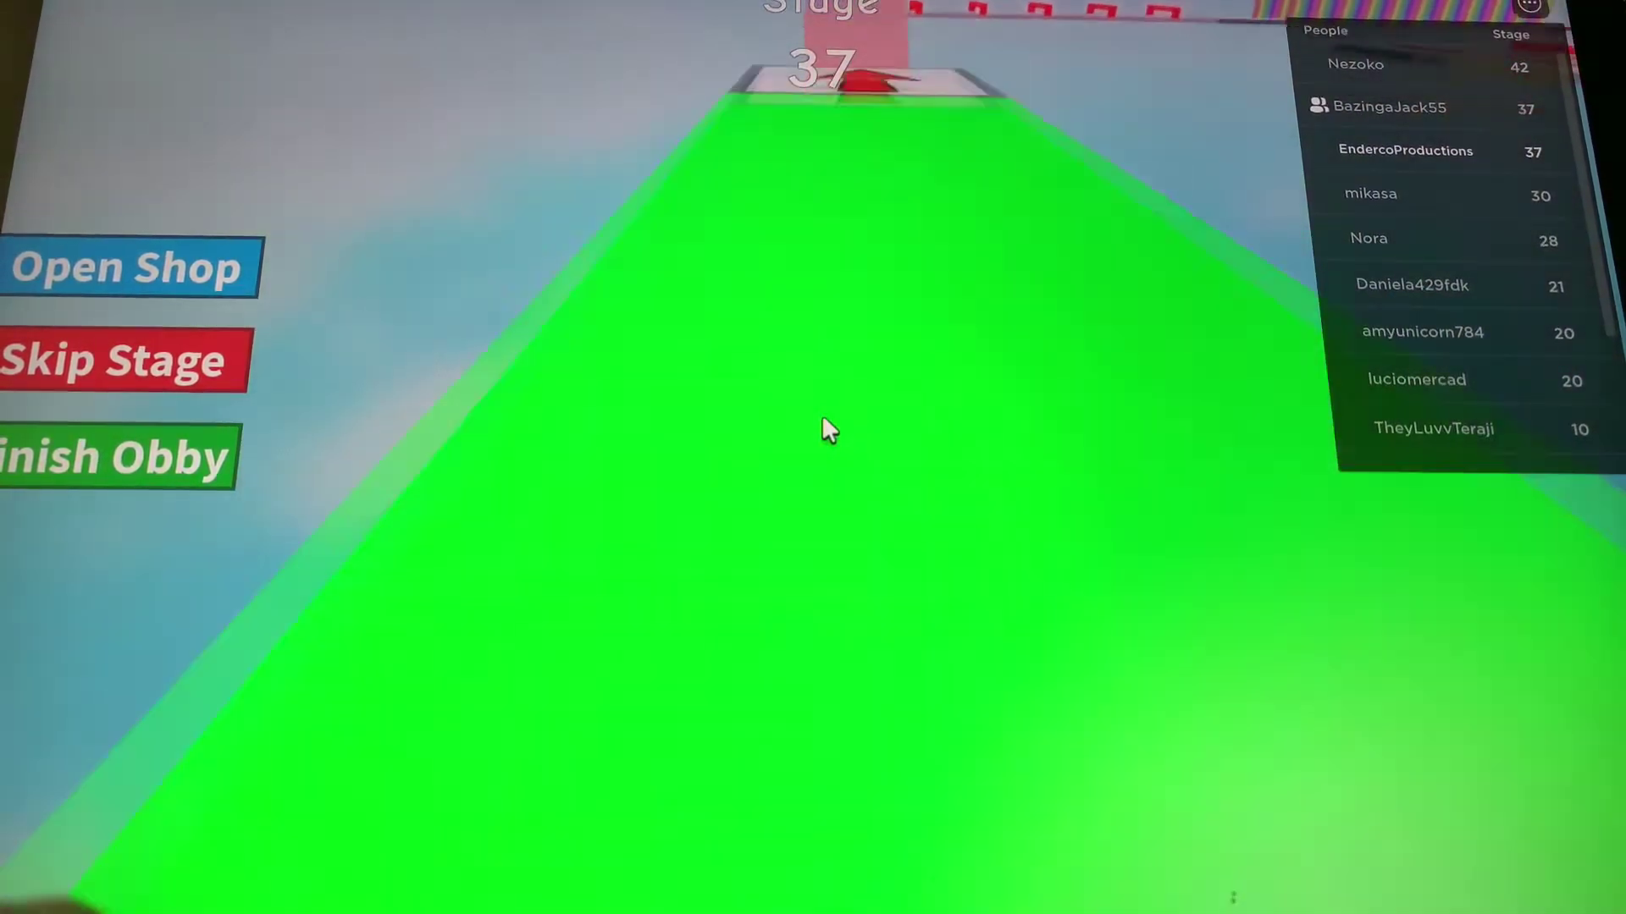
key(Up)
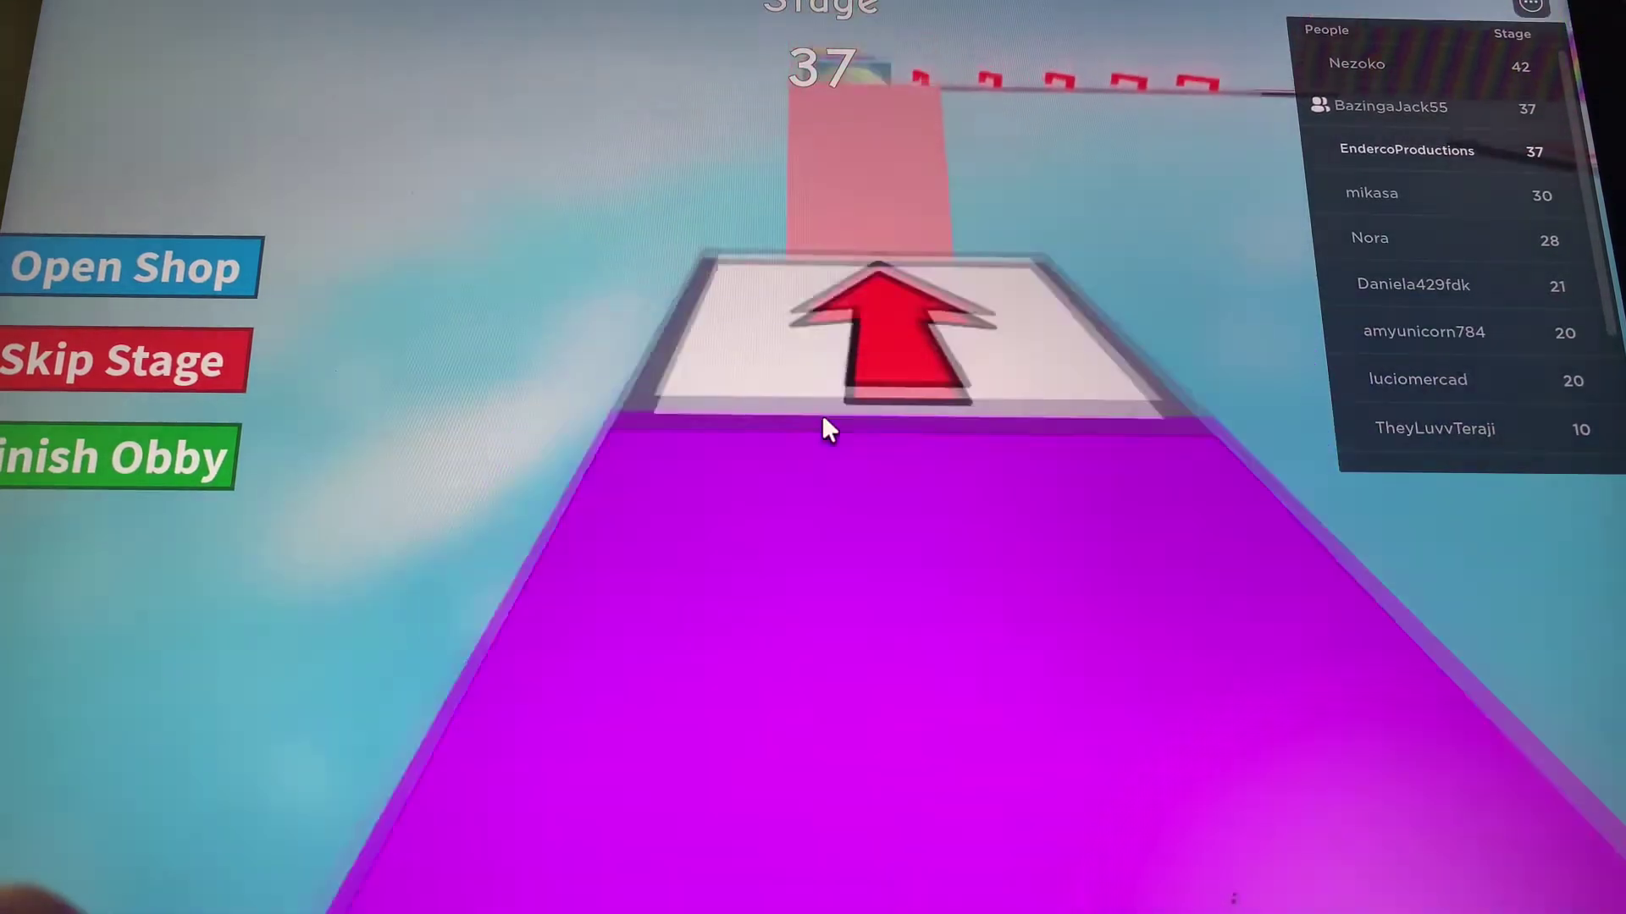
key(Up)
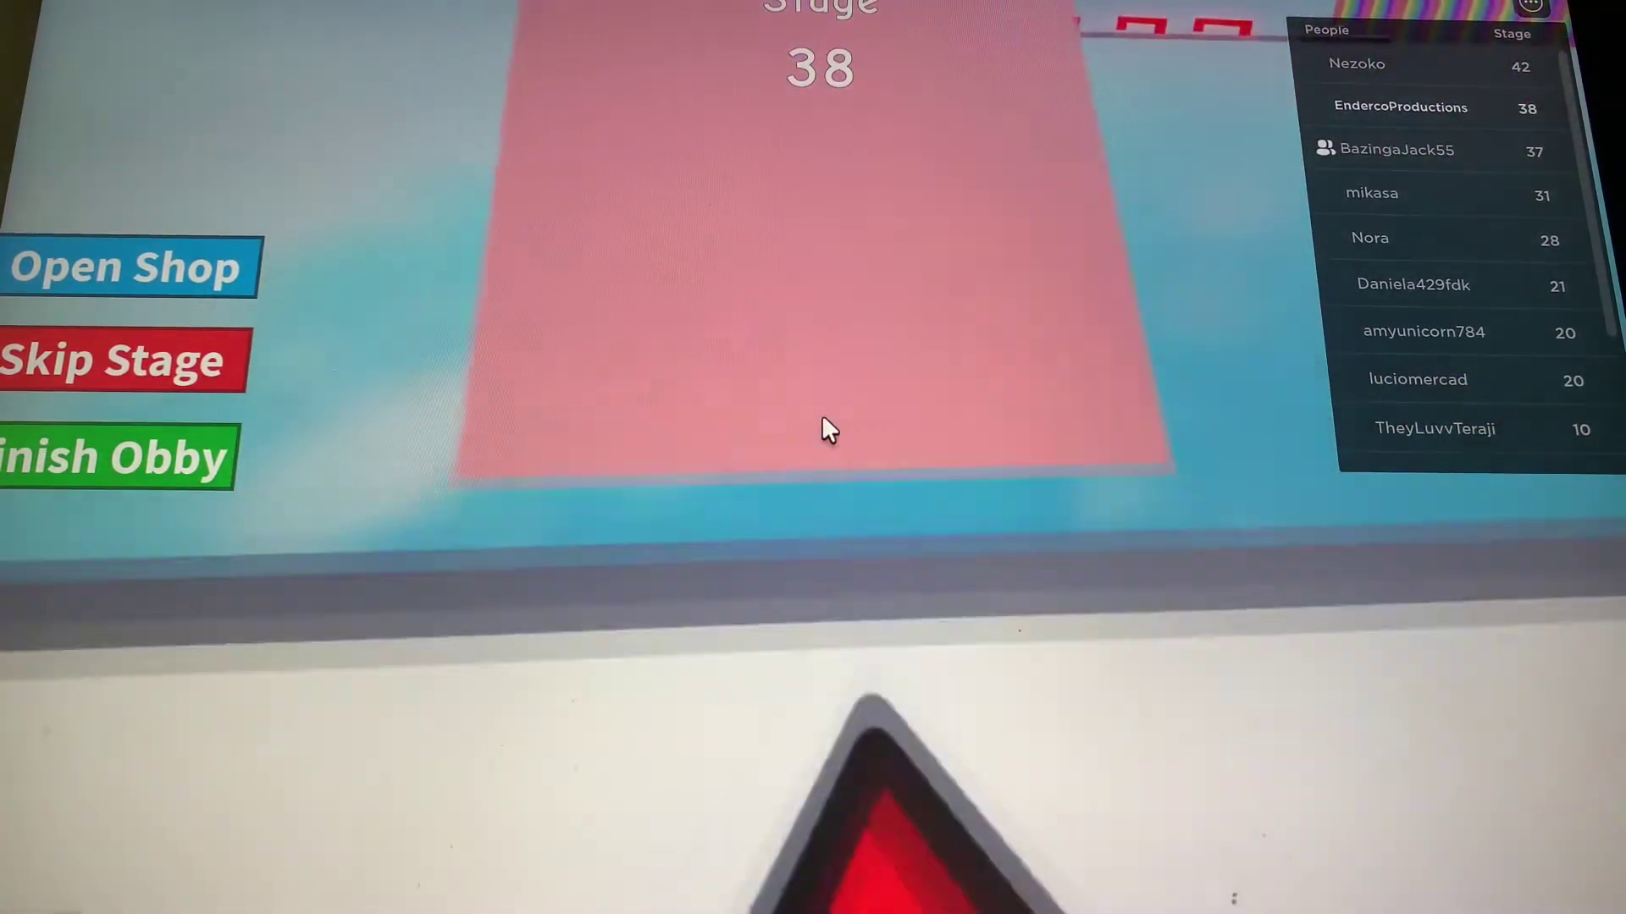
Jump across the green sphere and magenta block, past the pink cylinder.
key(Up)
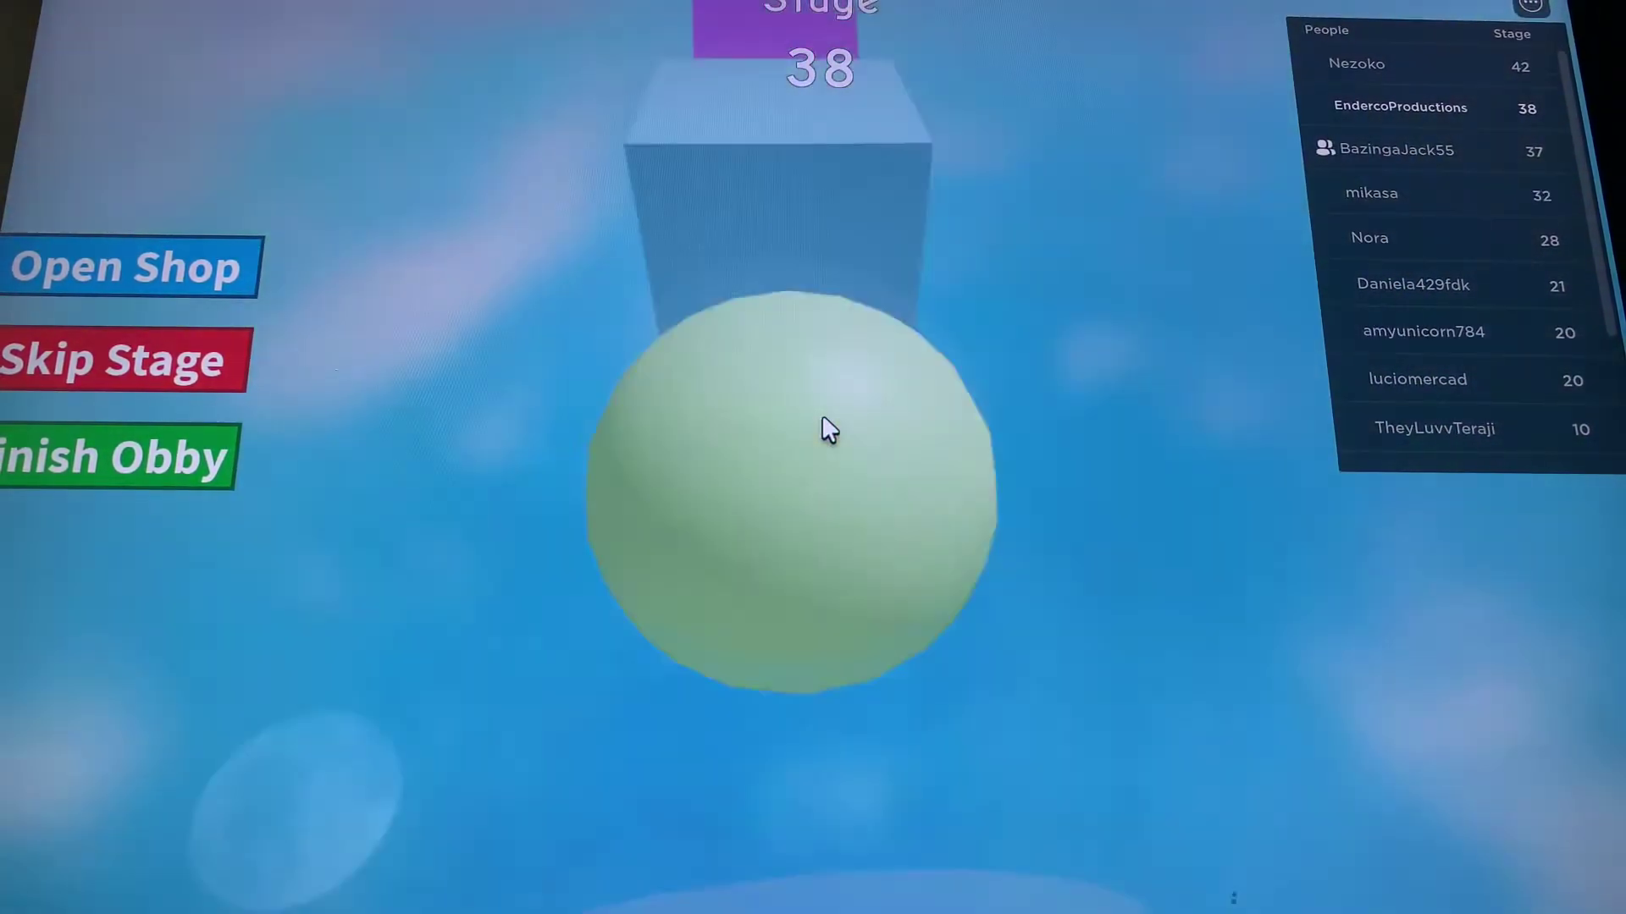
key(Up)
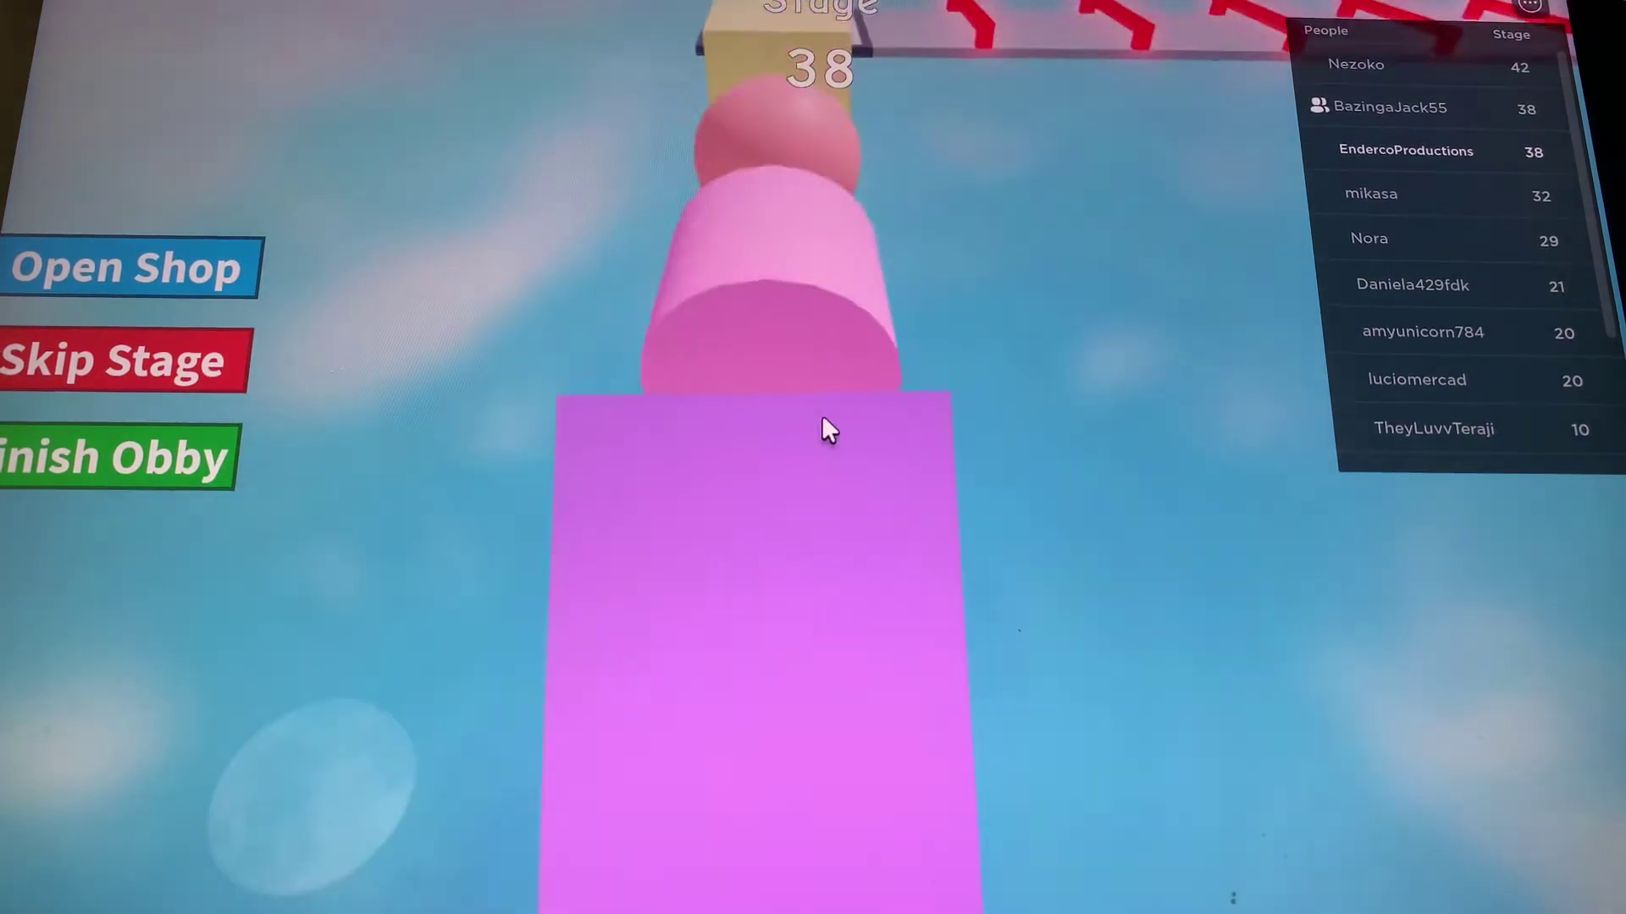
key(Up)
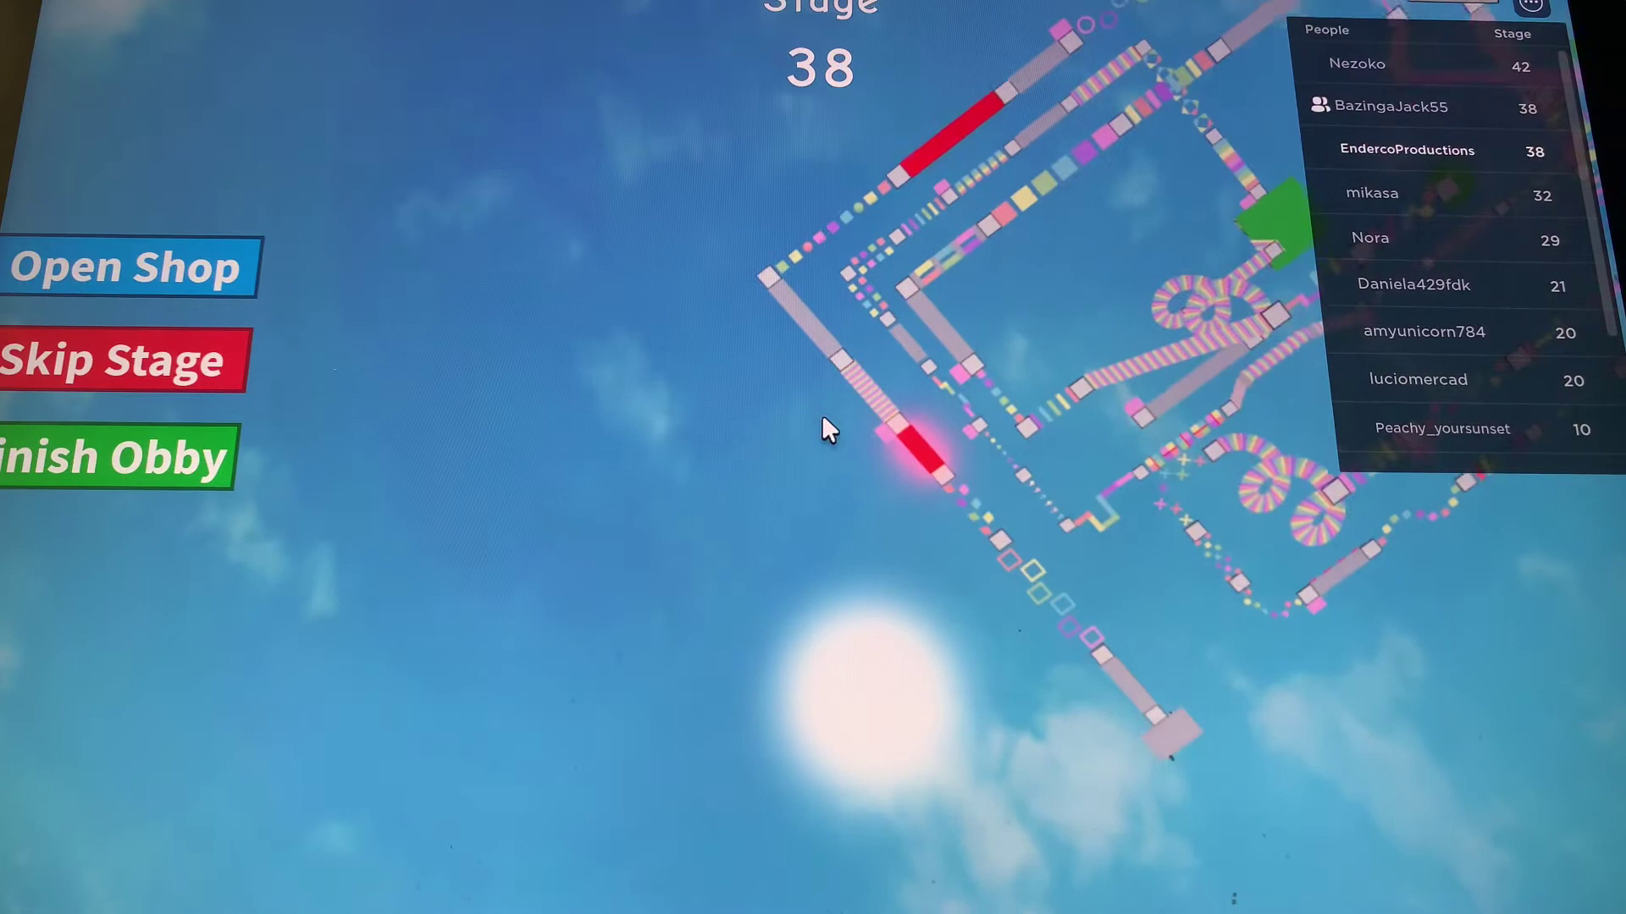
Hop from the checkpoint across the pink, pale blue and yellow blocks toward the green block.
key(Up)
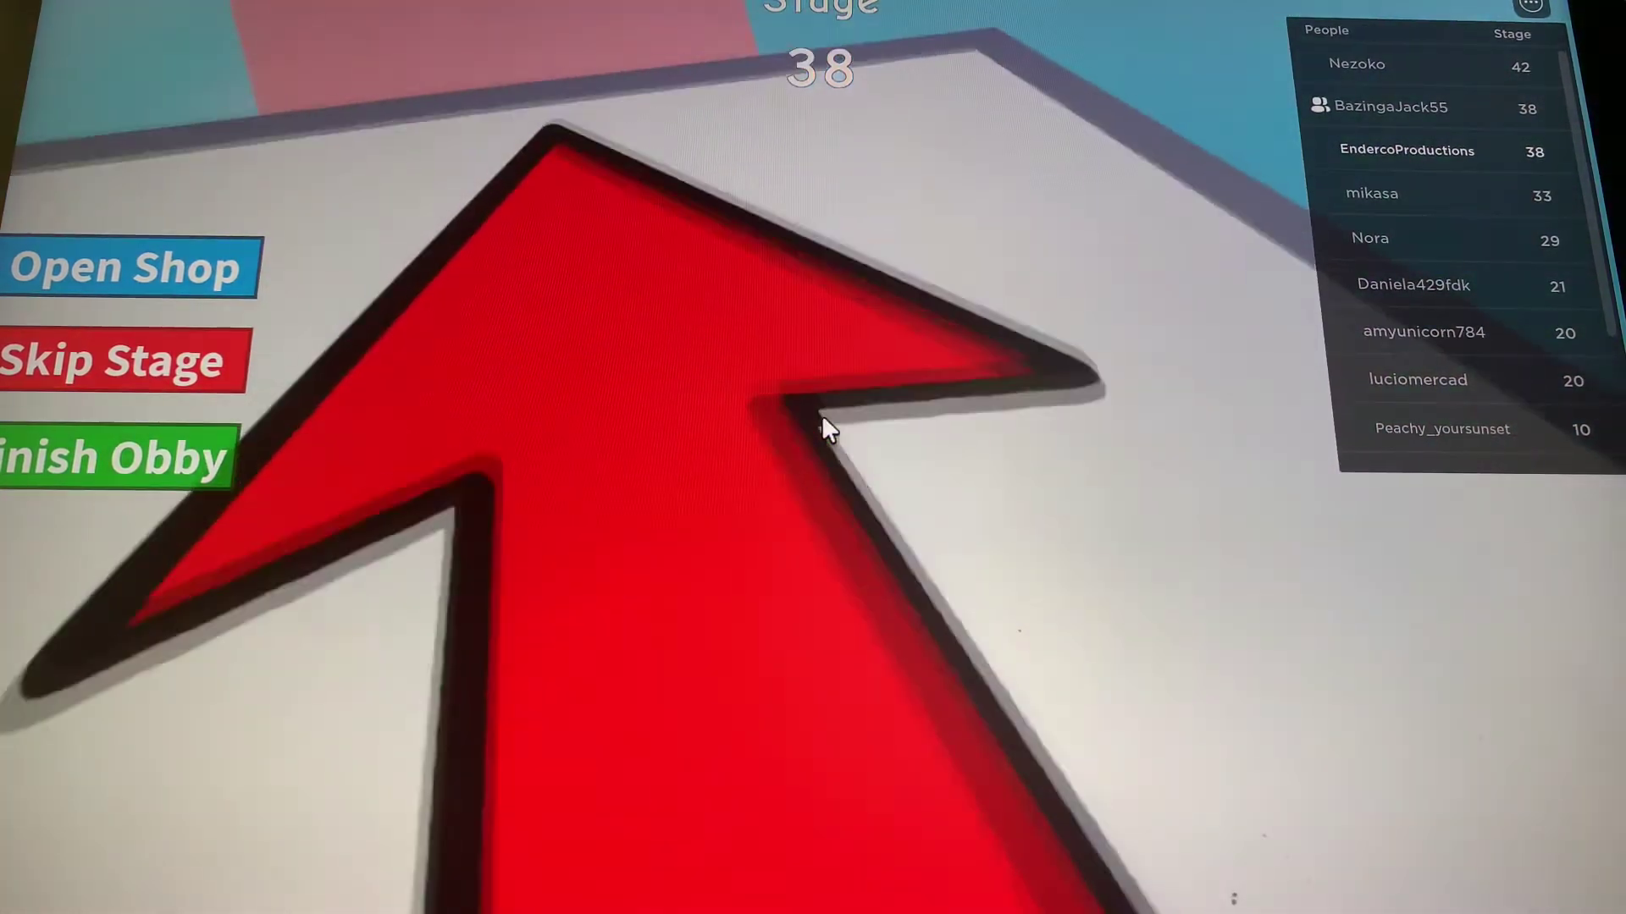
key(Up)
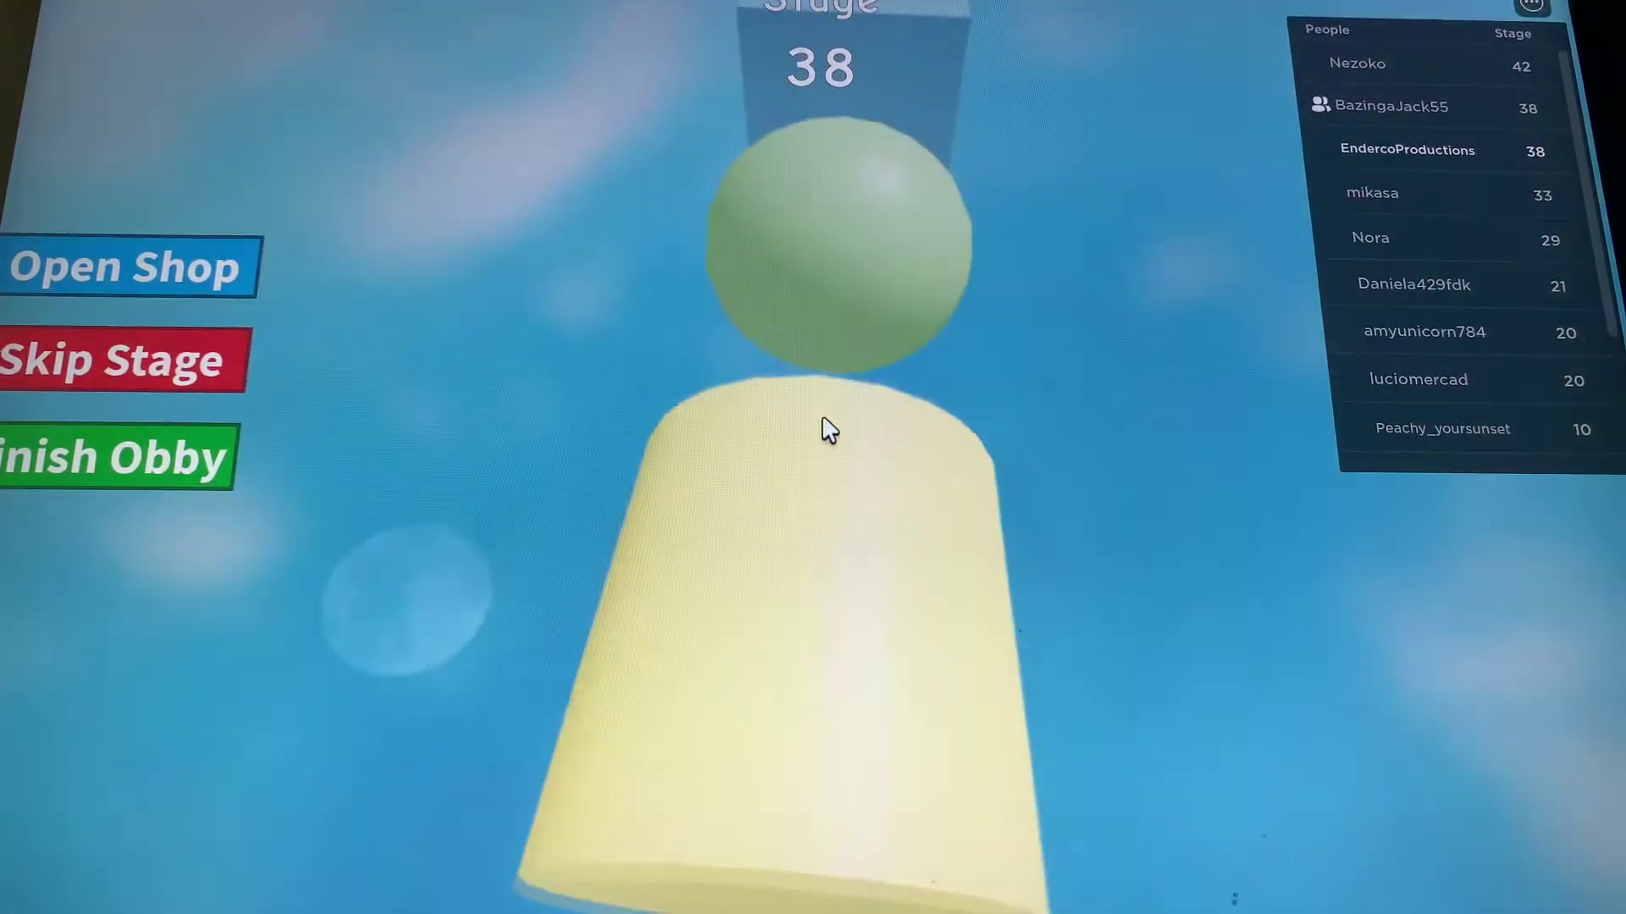
key(Up)
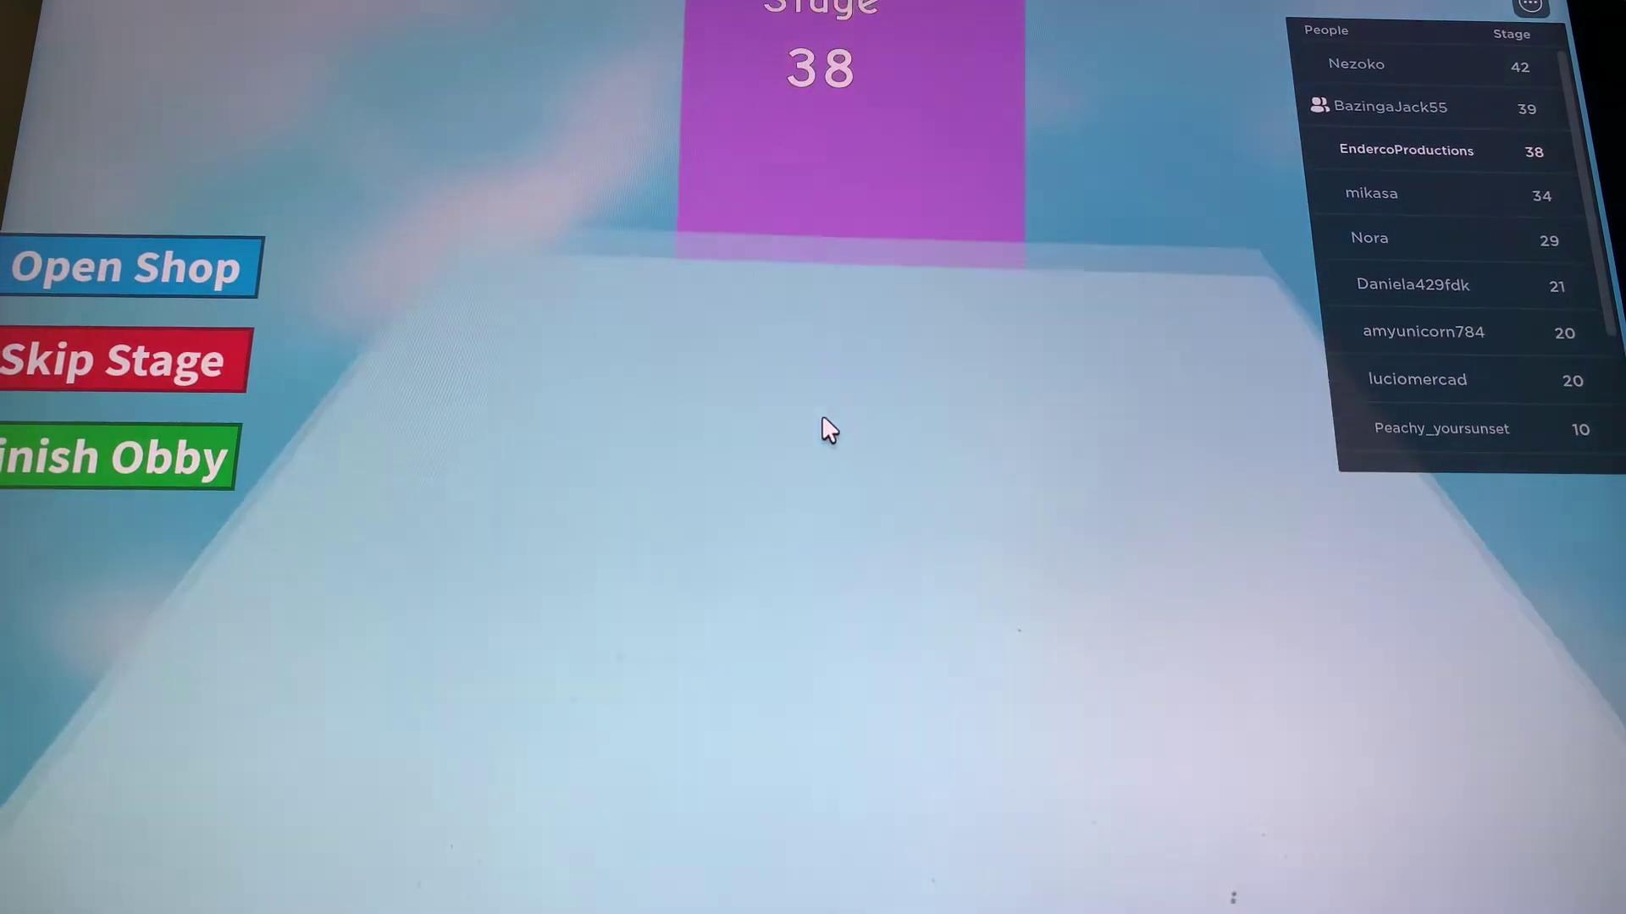
key(Up)
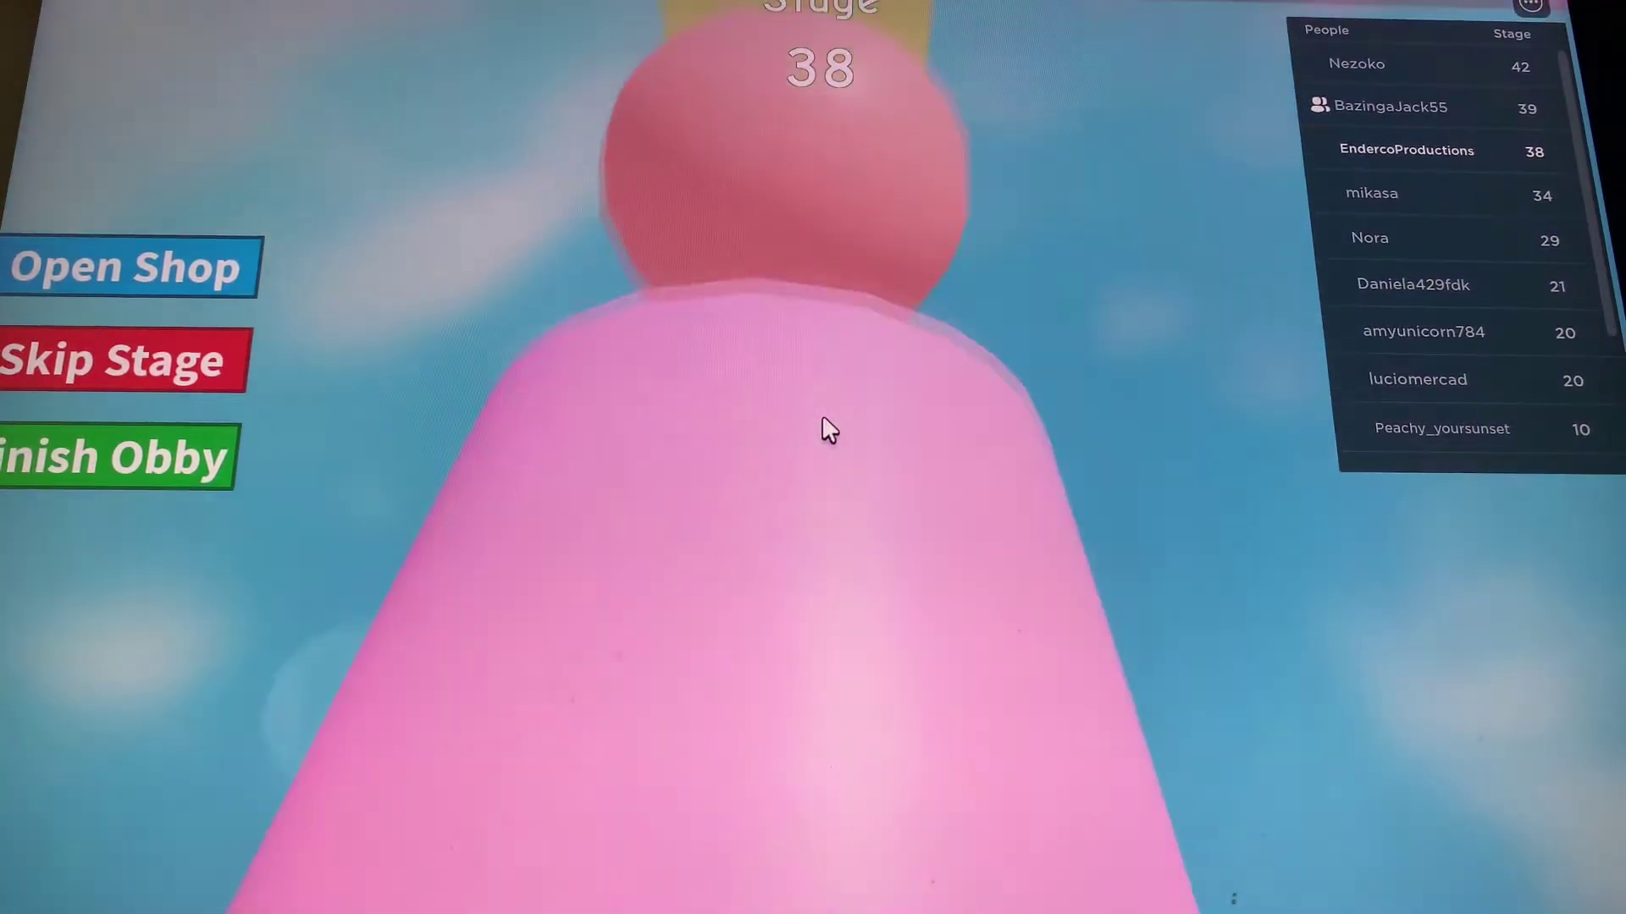
key(Up)
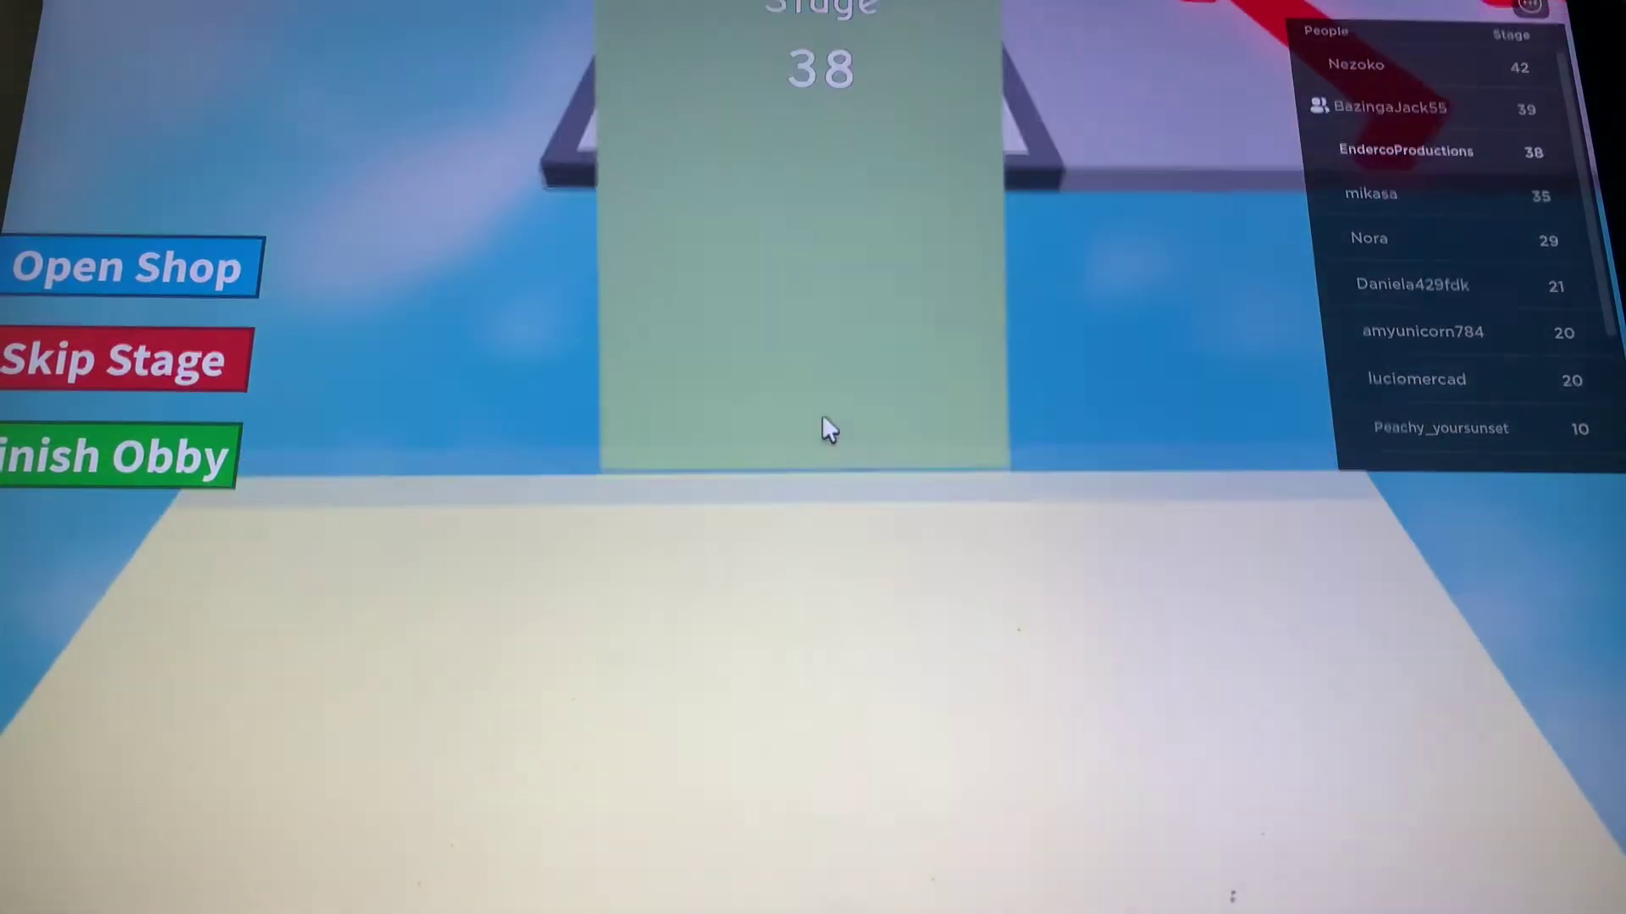
Cross the stage 39 platform, dodge the sweeping red bars and enter the rainbow tunnel at stage 40.
key(Up)
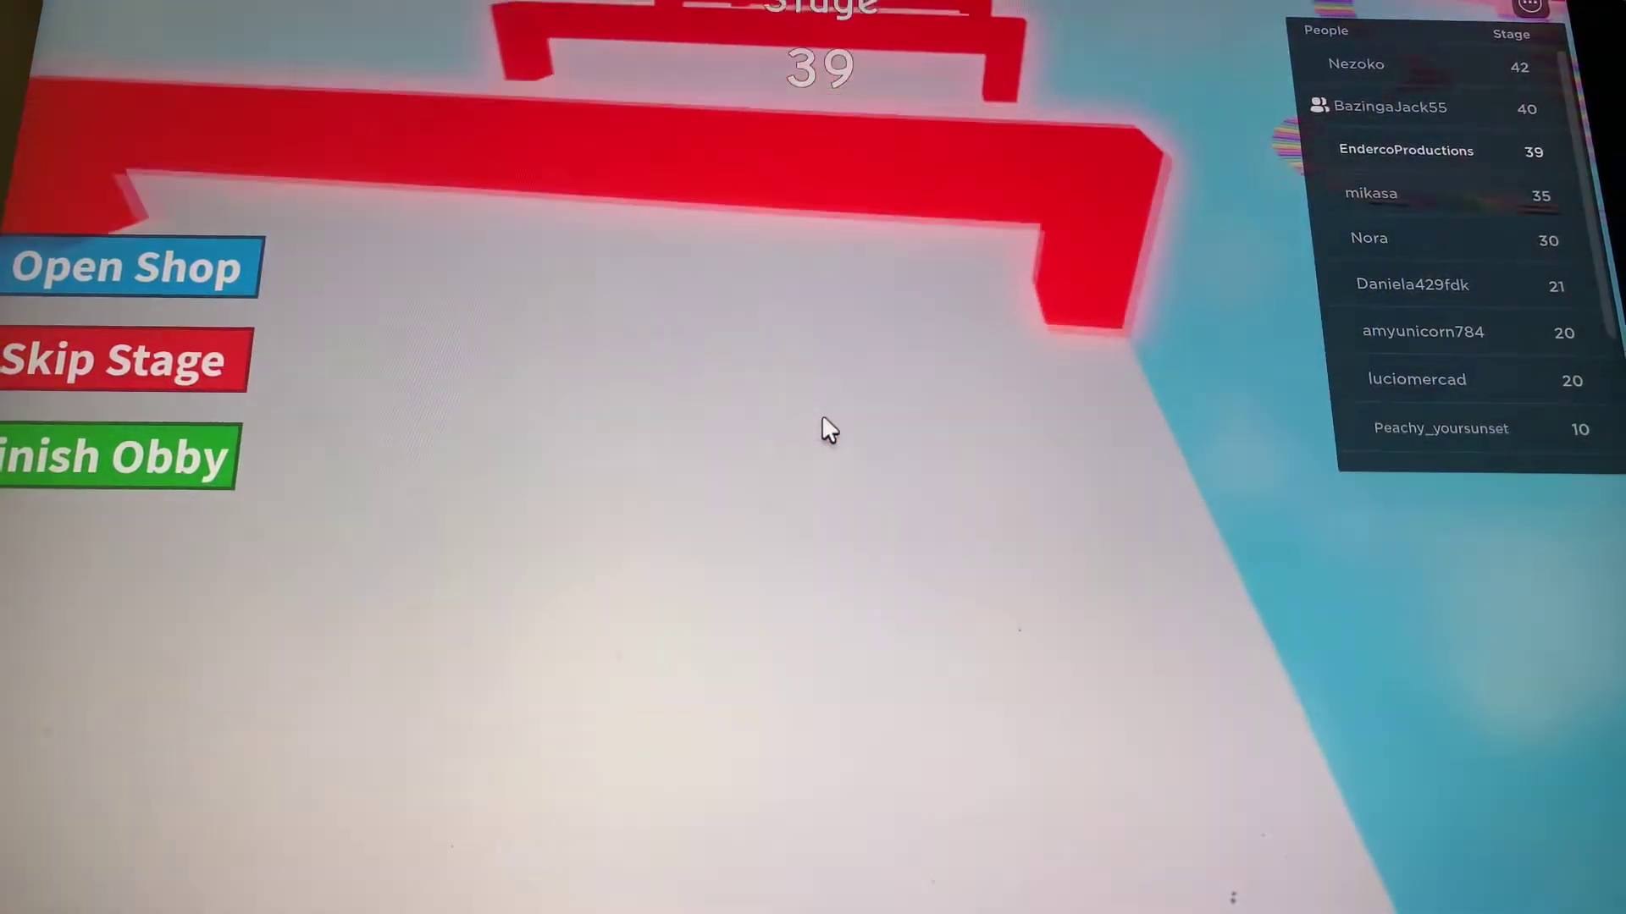
key(Up)
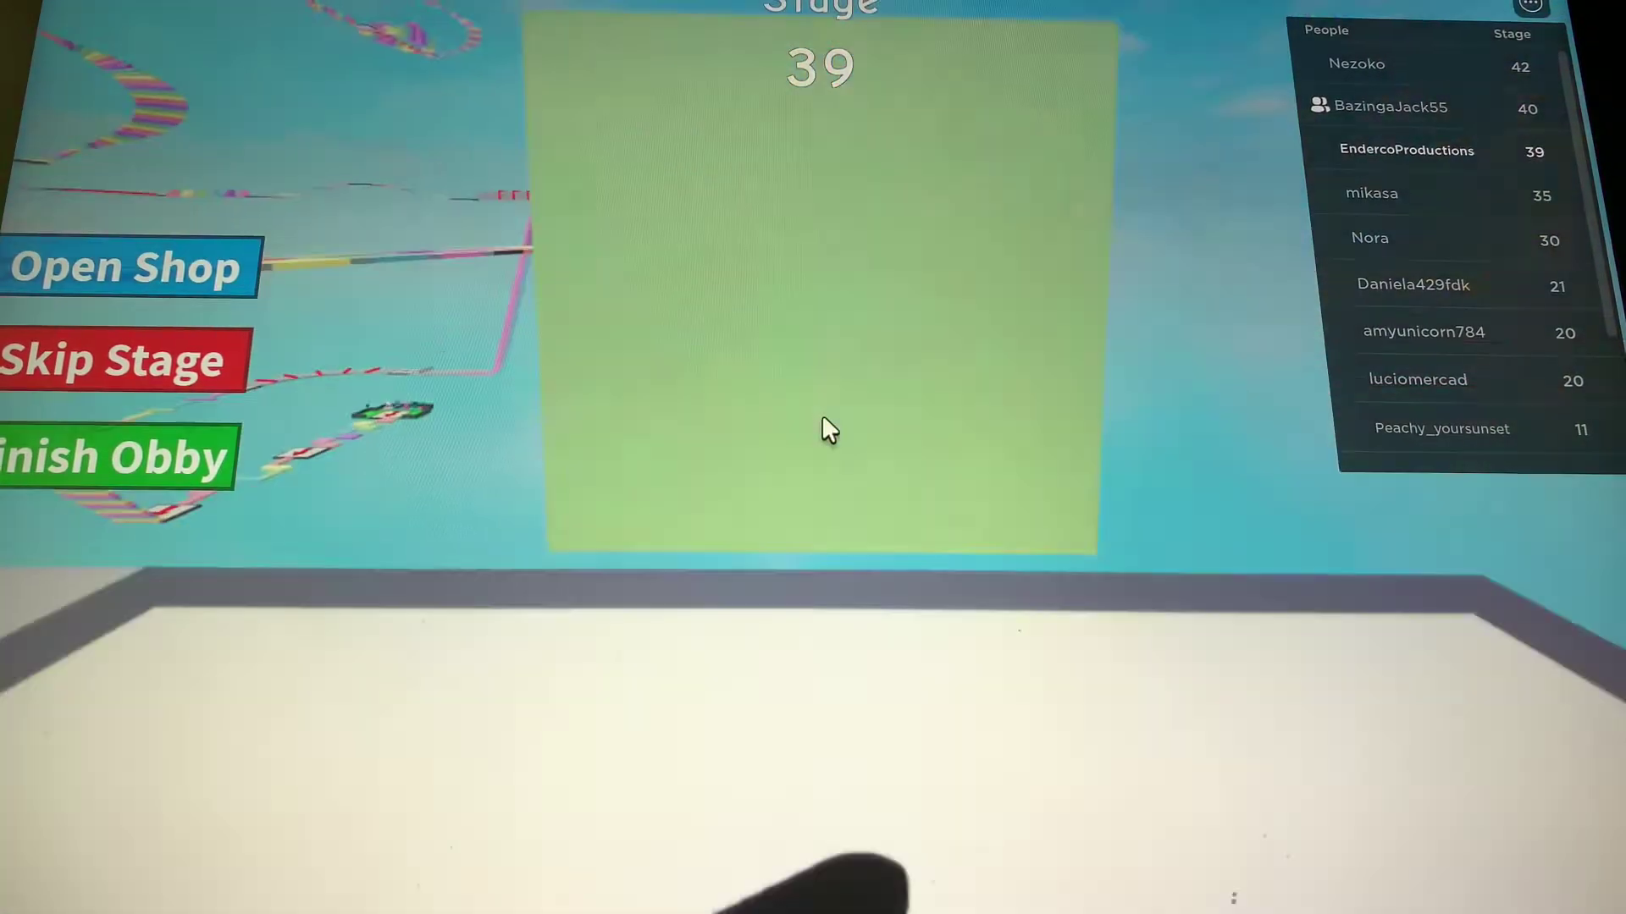
key(Up)
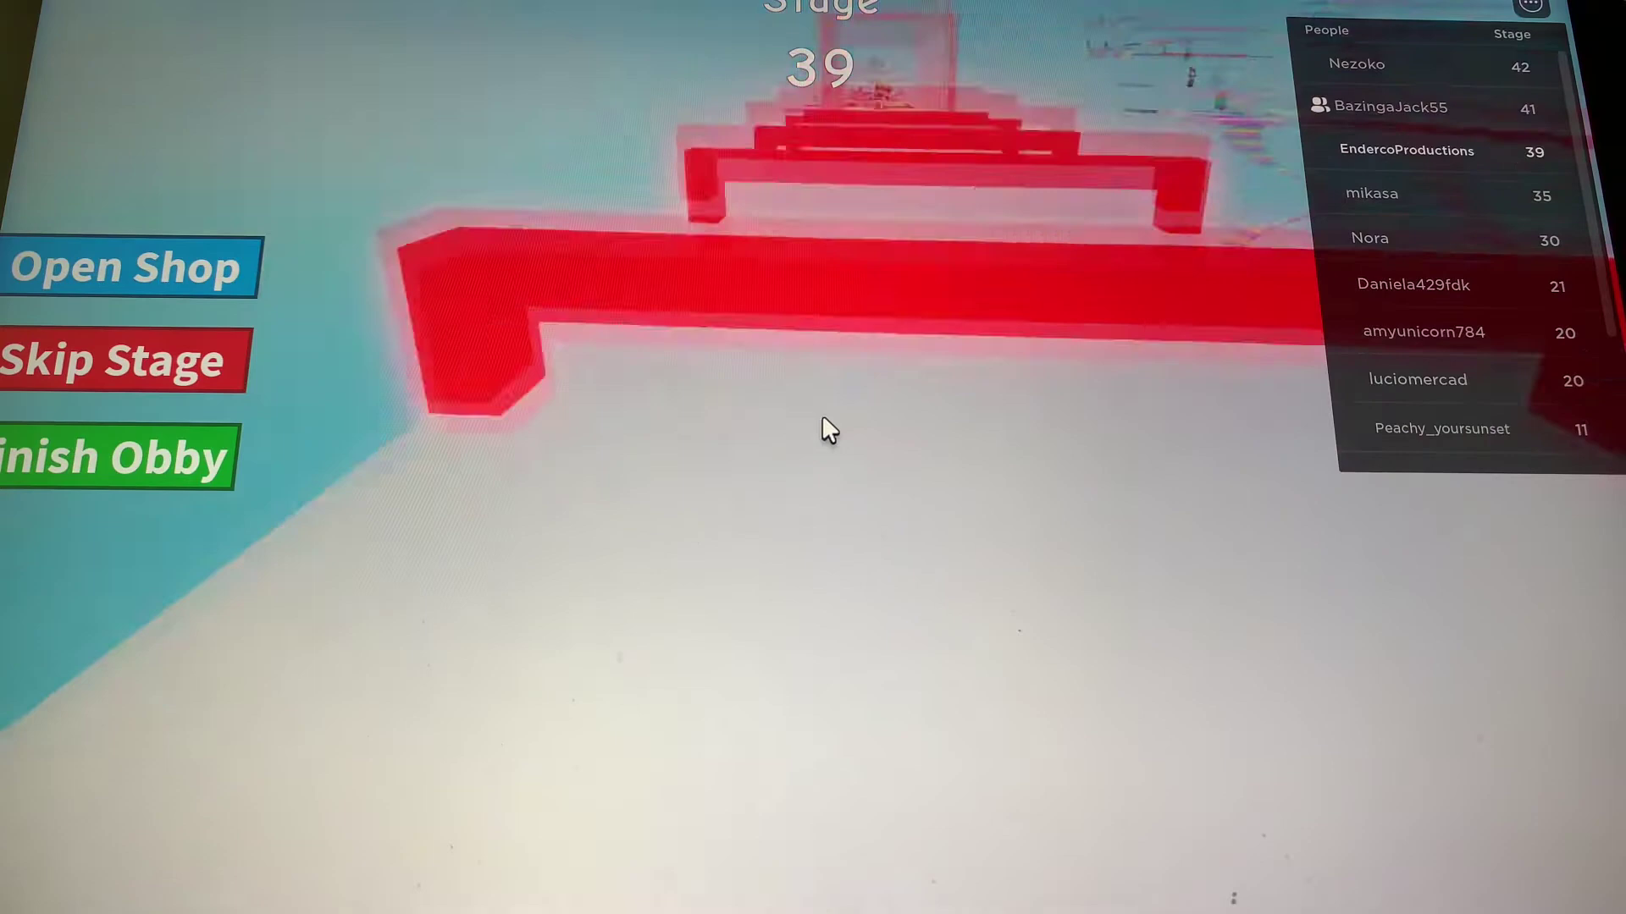
key(Up)
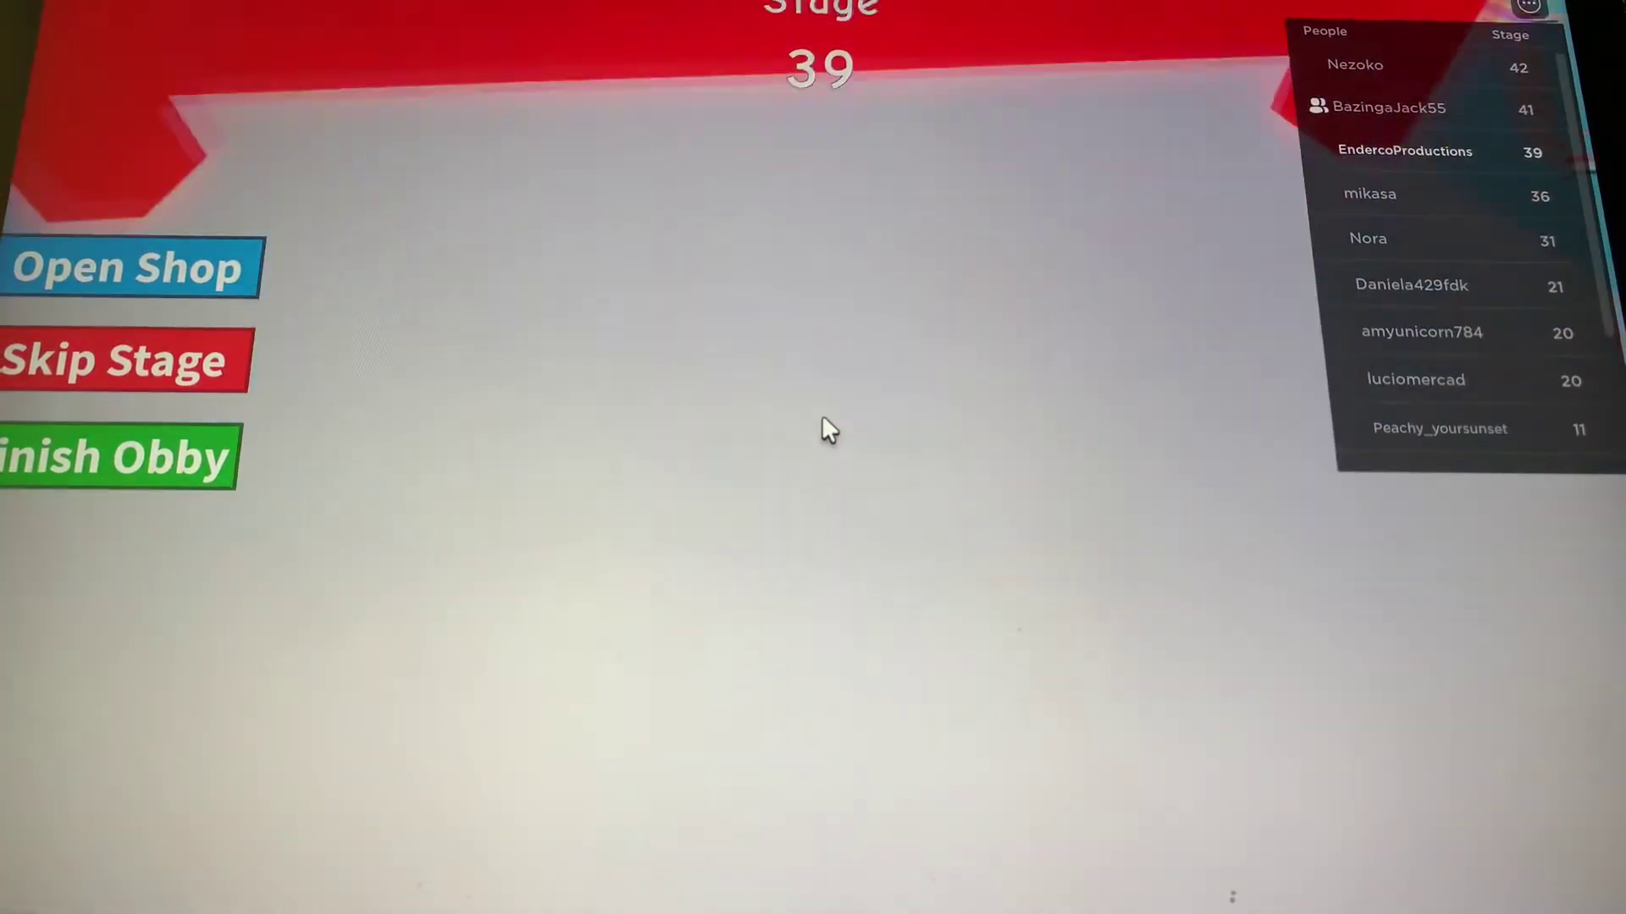
key(Up)
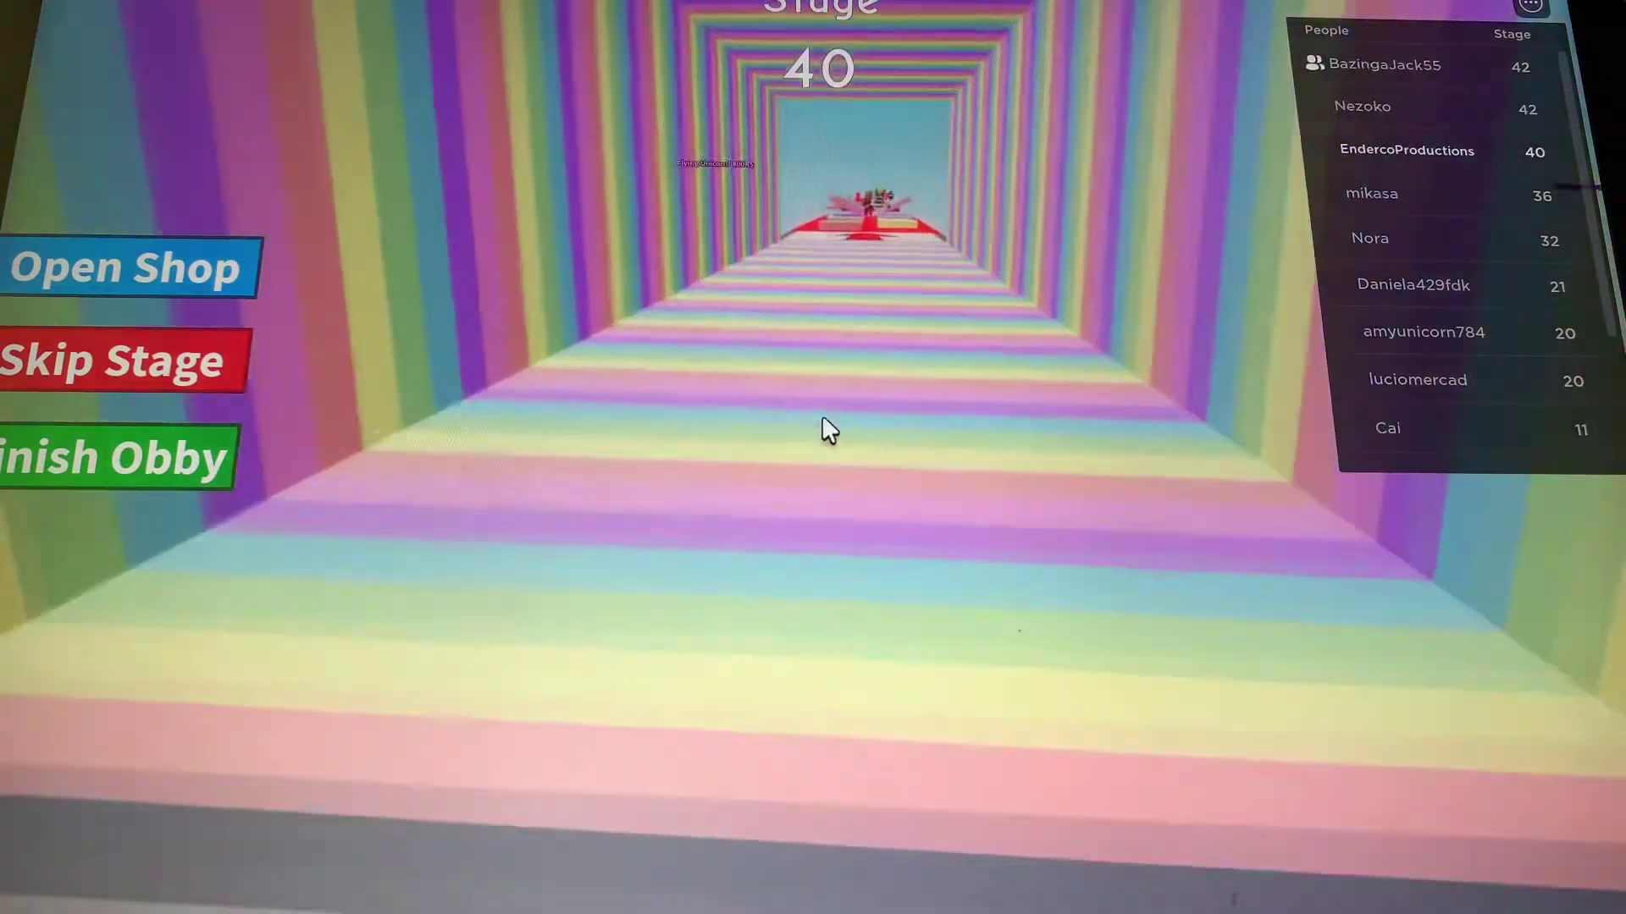
Run through the rainbow tunnel and hop the red path, reaching stage 41 and the arrow platform.
key(Up)
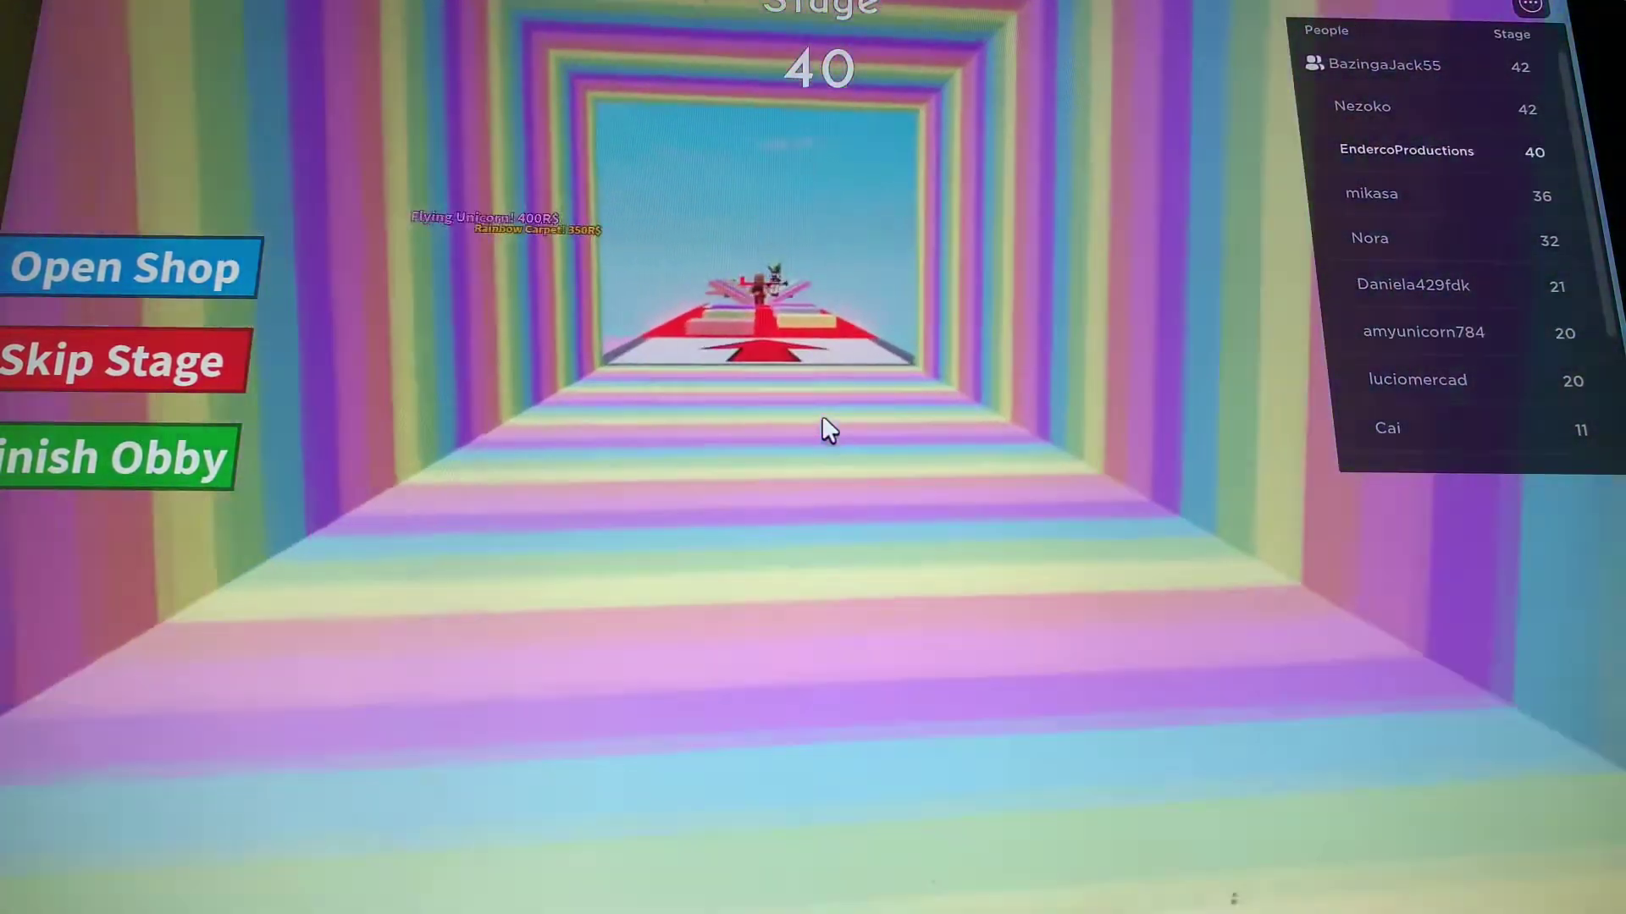
key(w)
key(w)
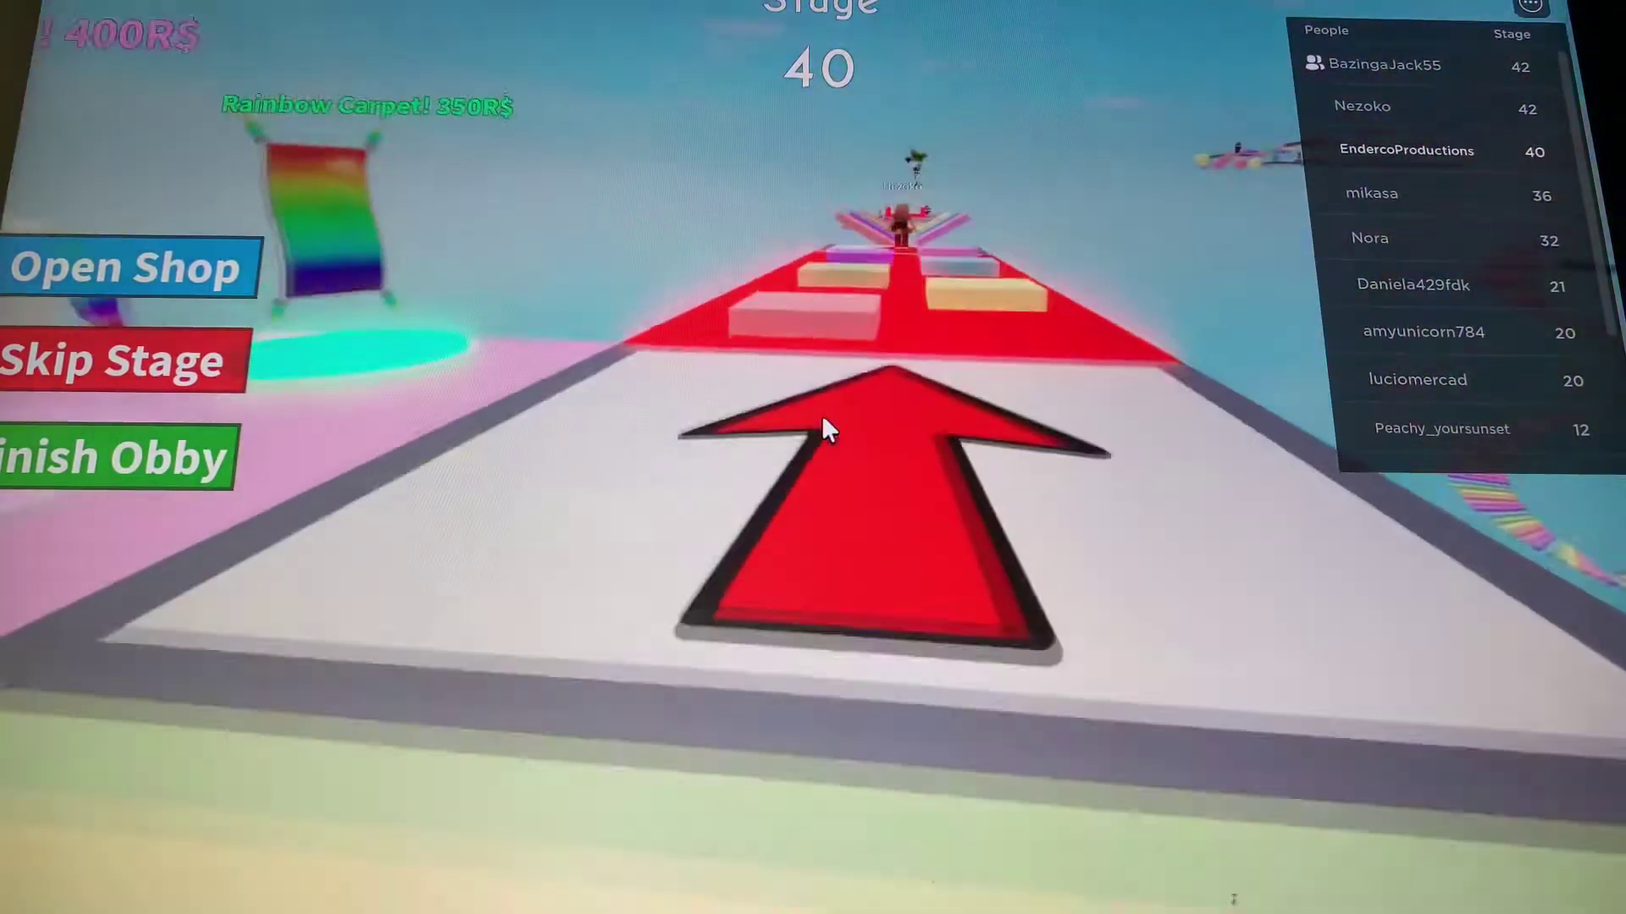
key(w)
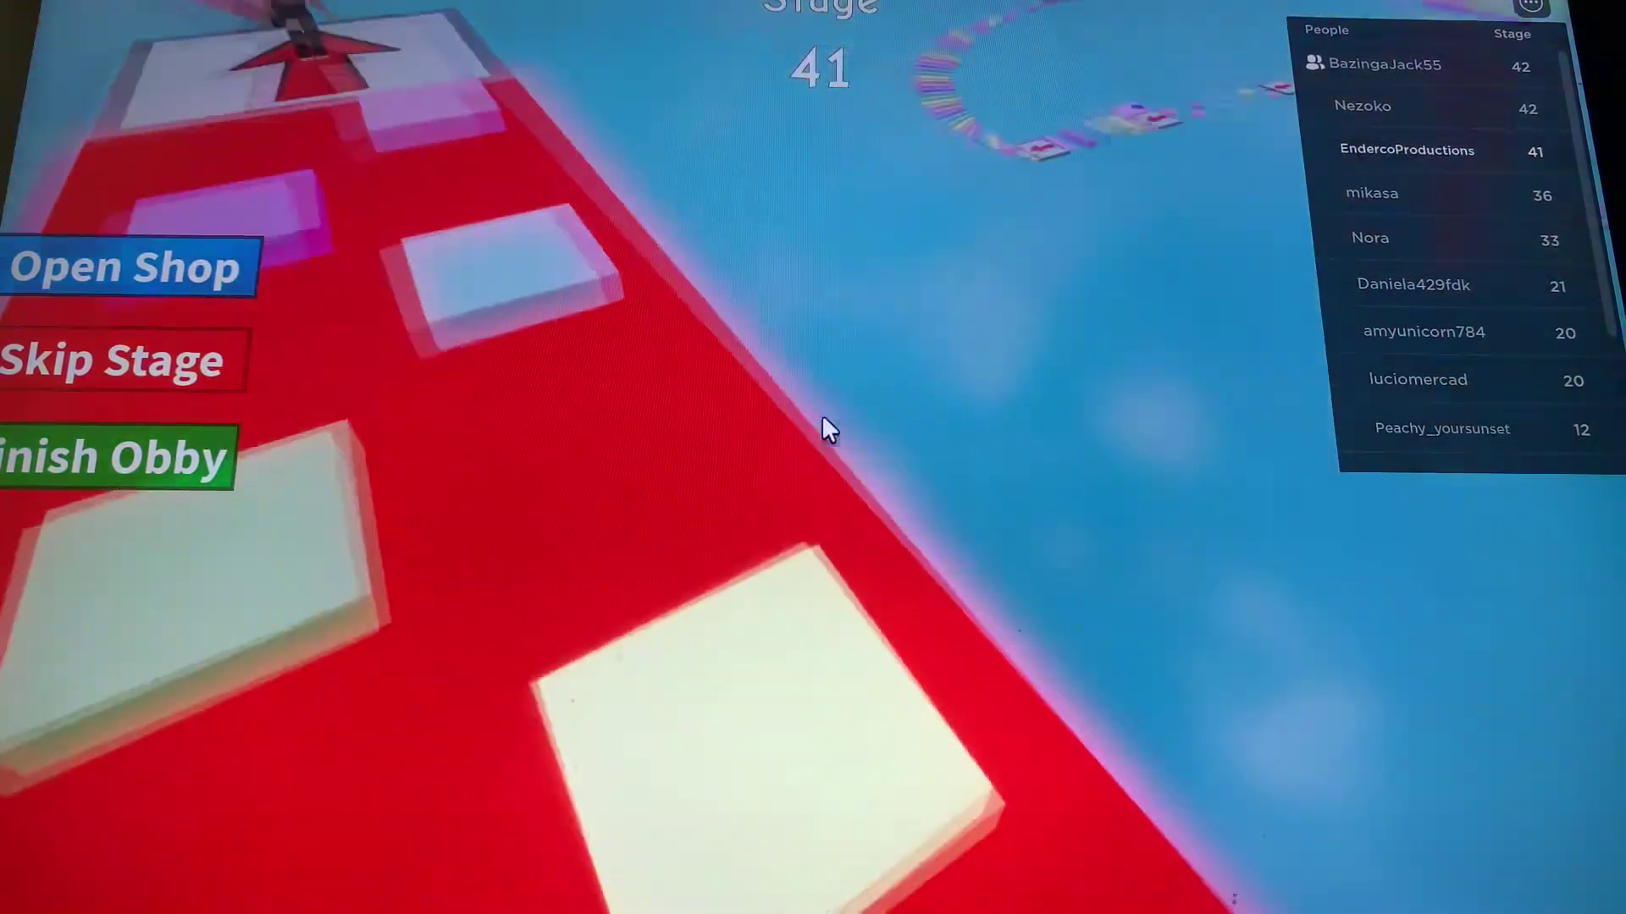
key(w)
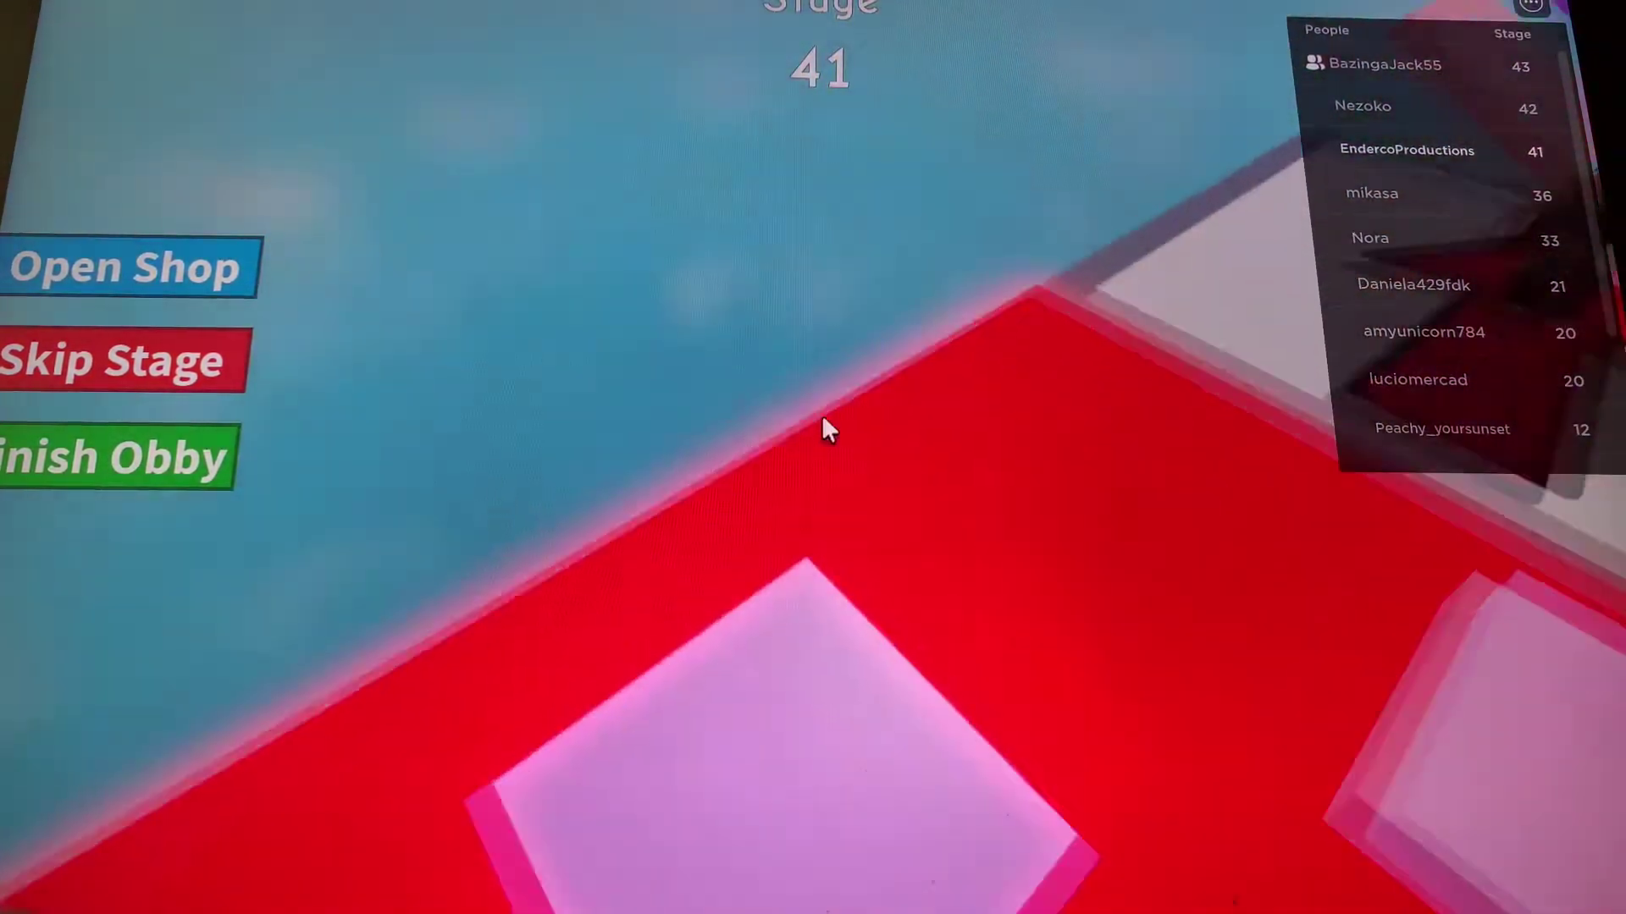
Jump across the floating pastel platforms from stage 42 to stage 43.
key(w)
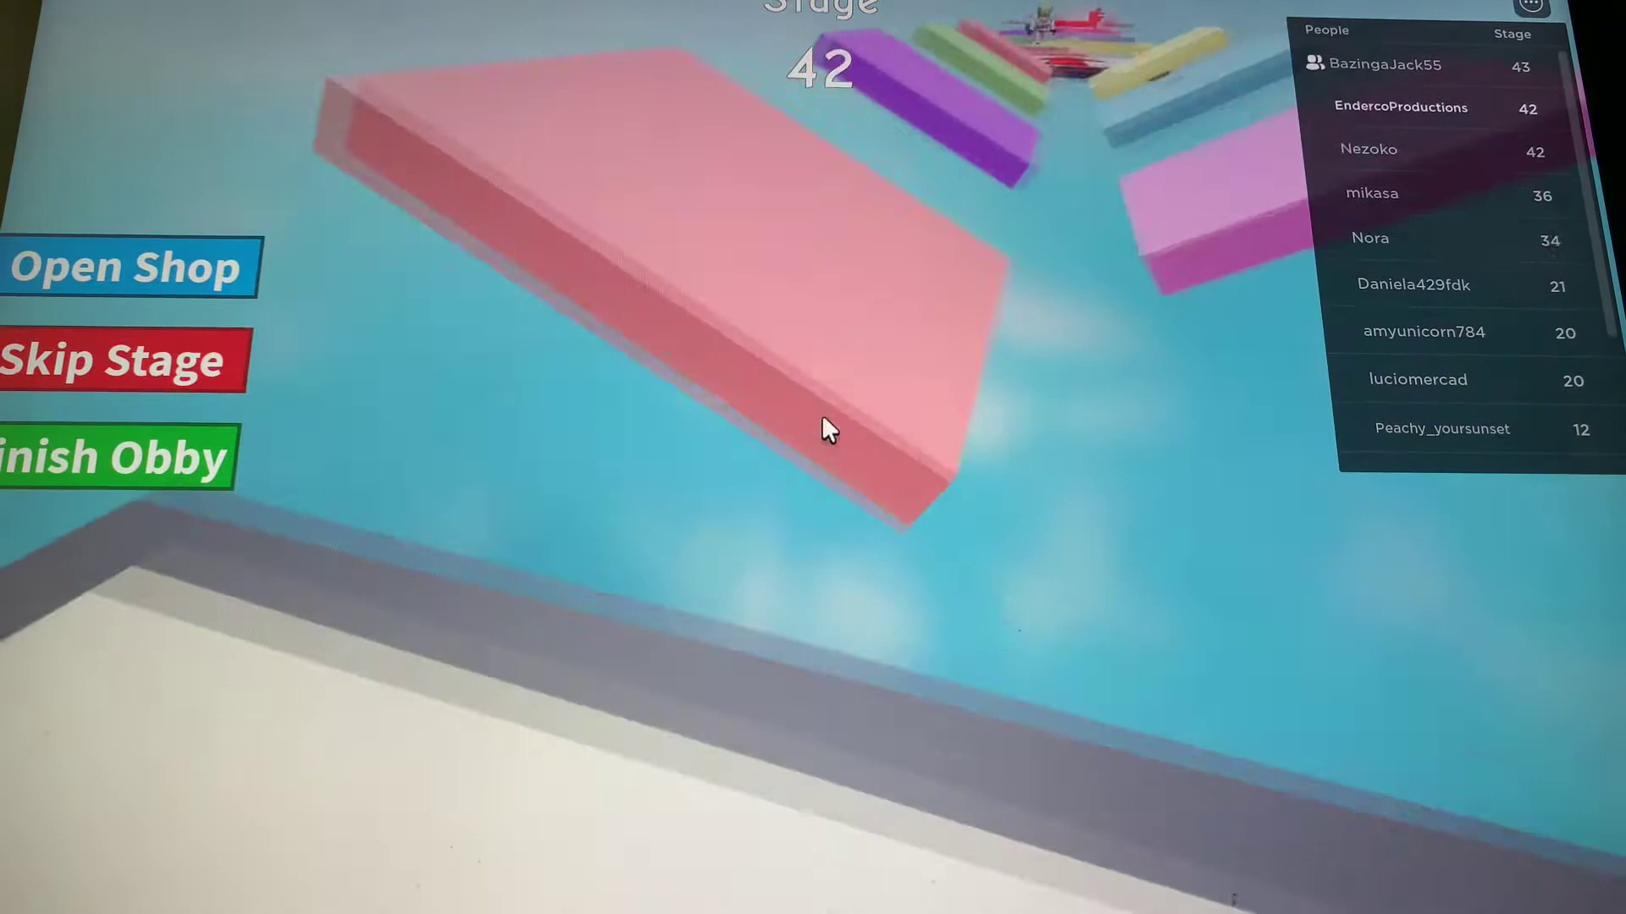
key(w)
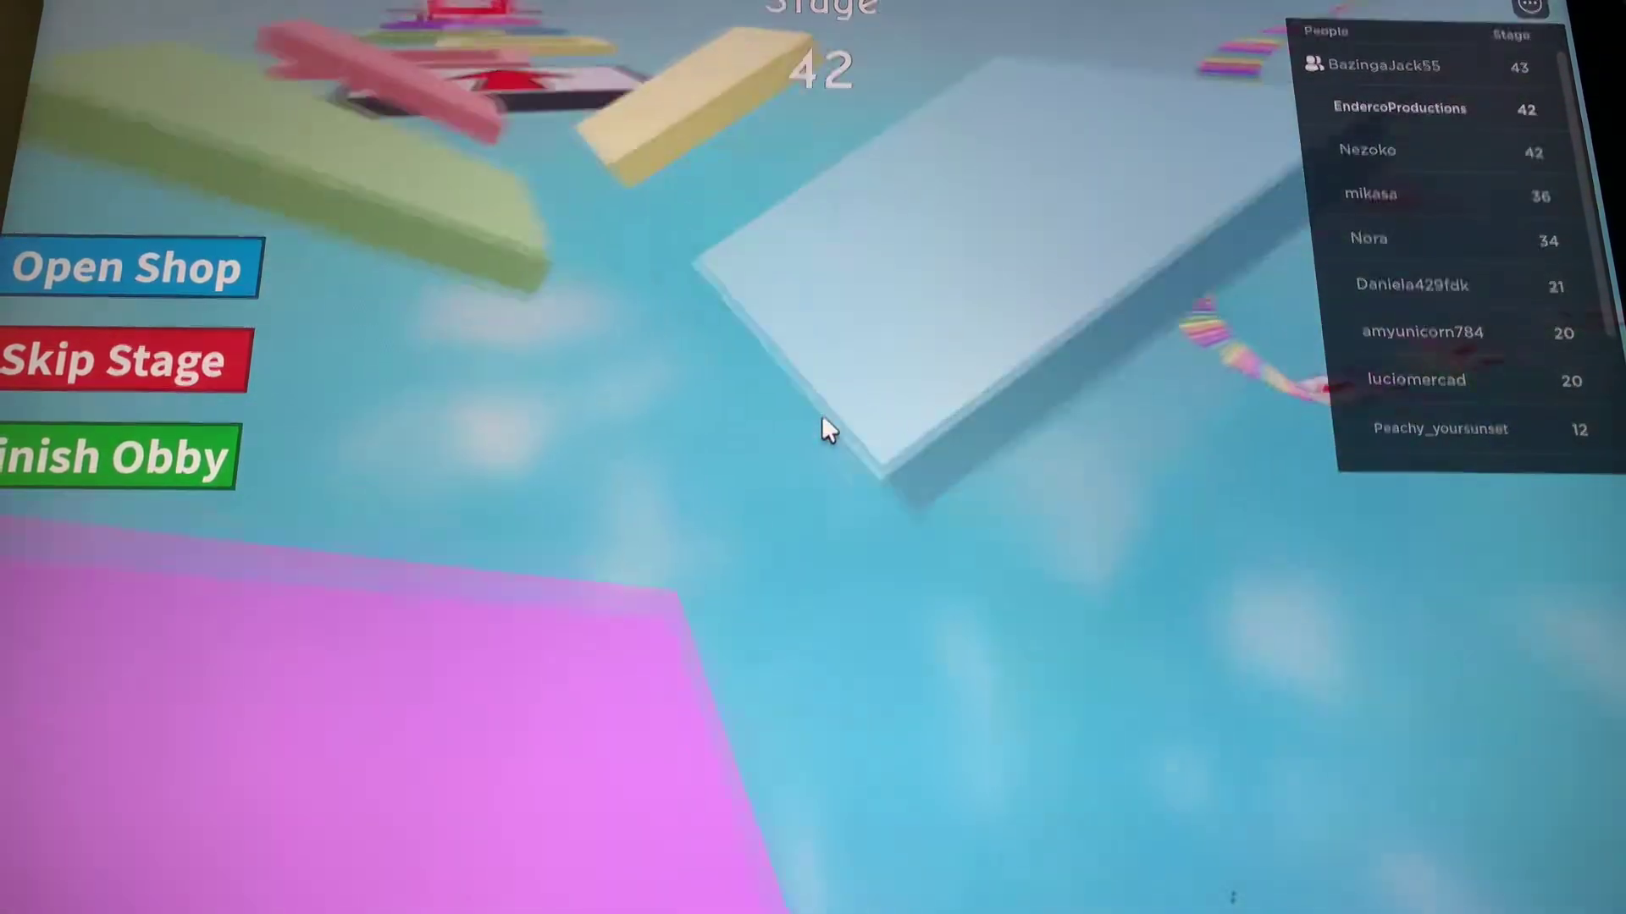
key(w)
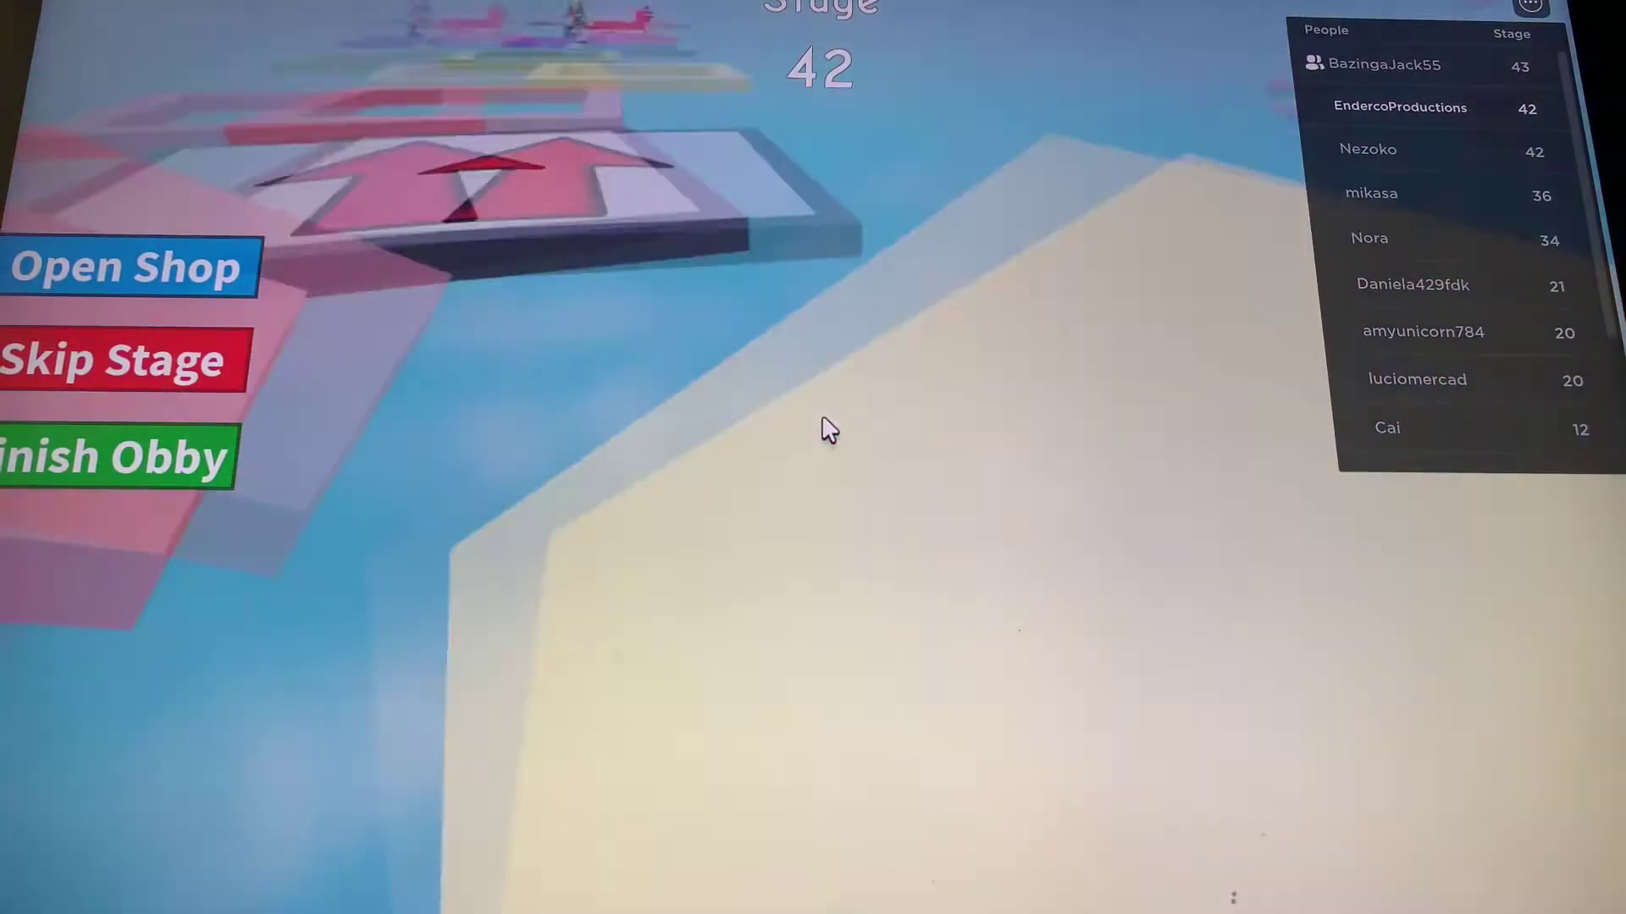
key(w)
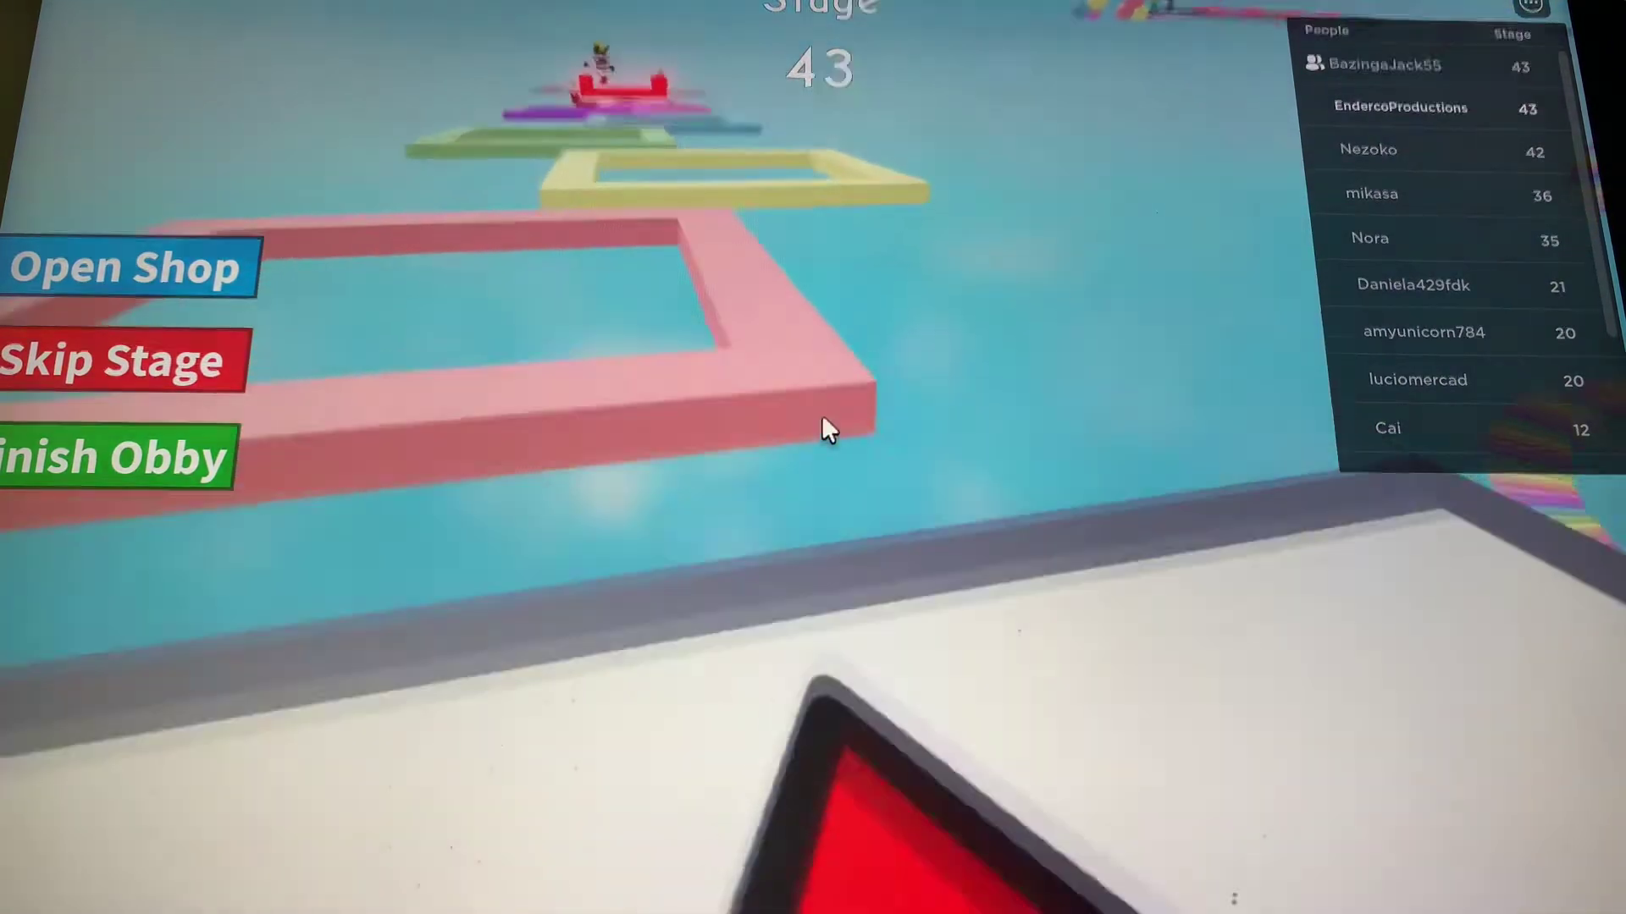
key(w)
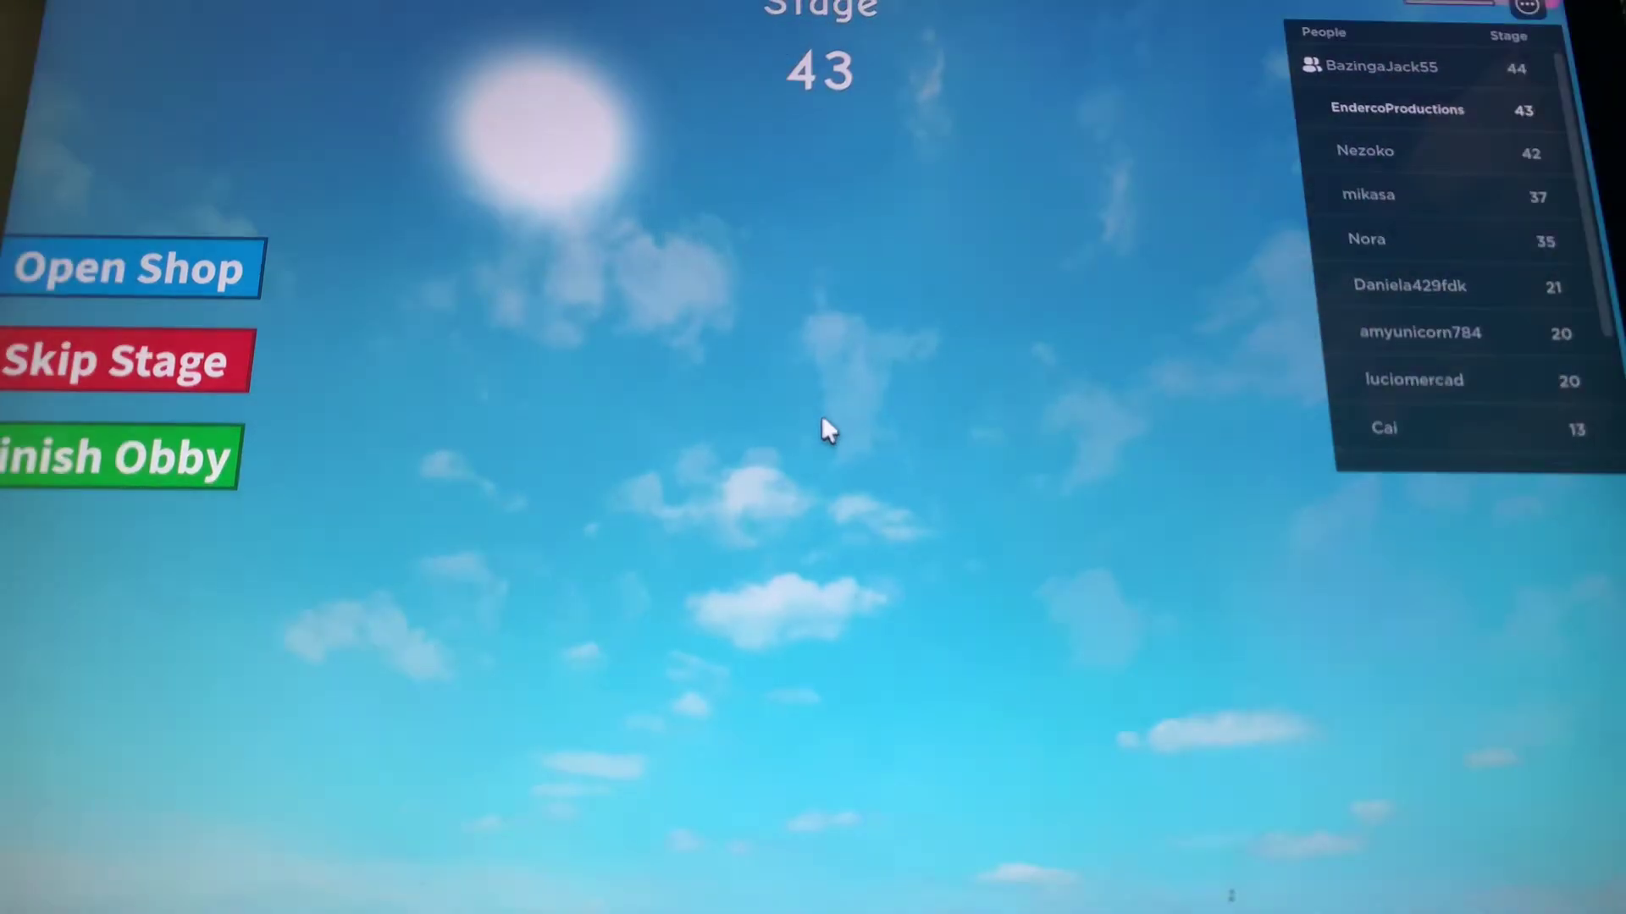
After respawning, cross the green, blue and purple frames and the pink path to the checkpoint.
key(w)
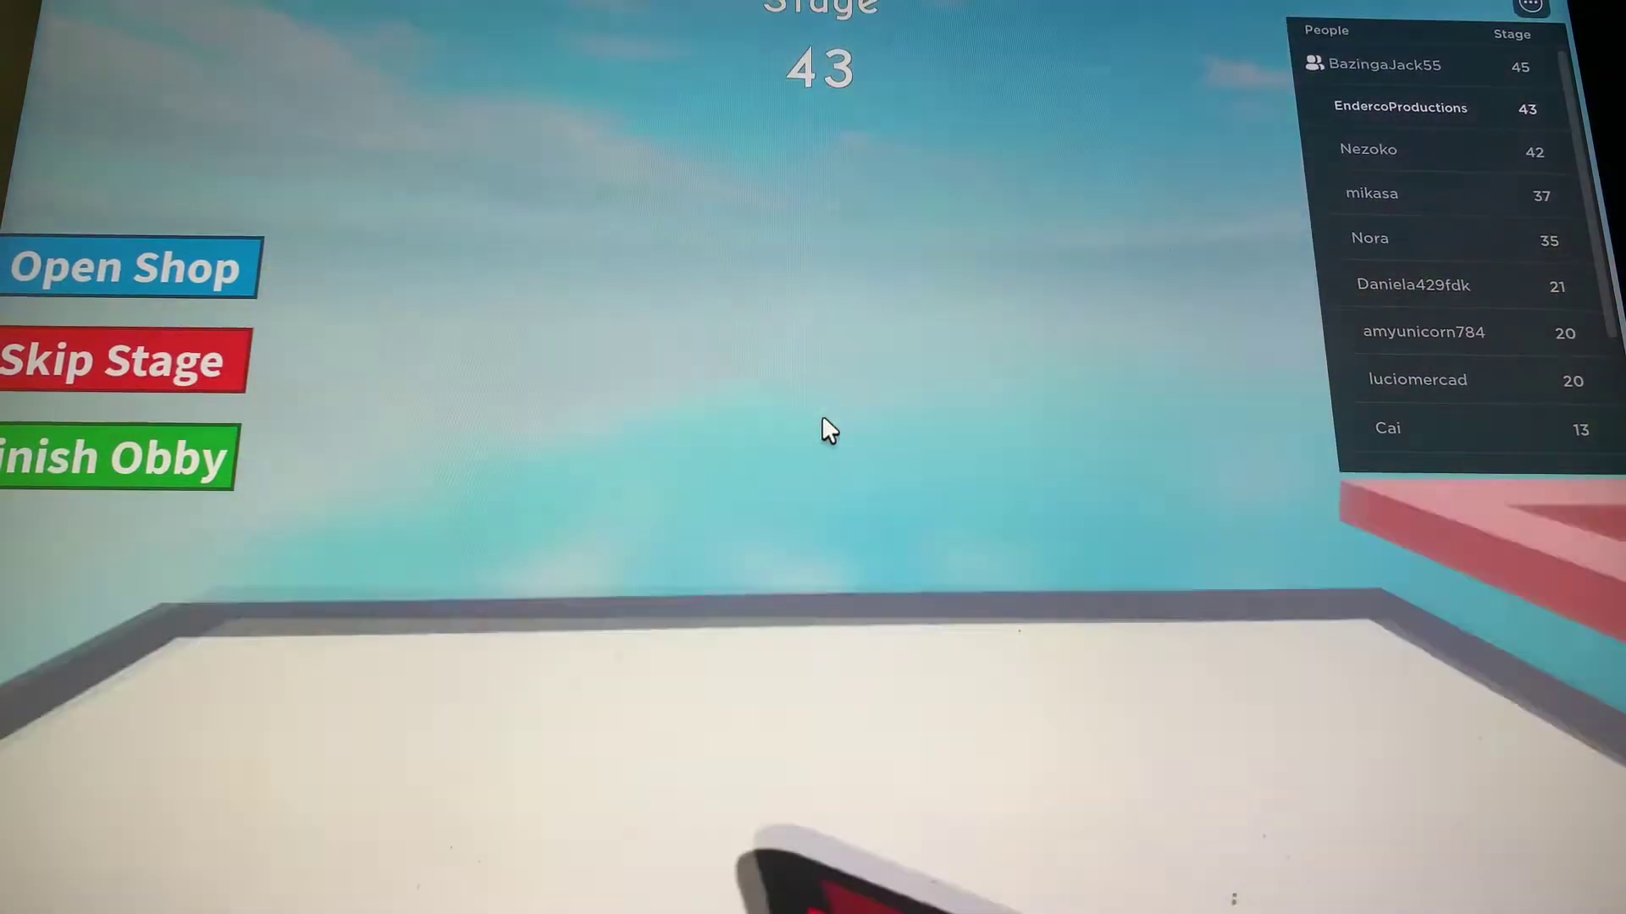
key(w)
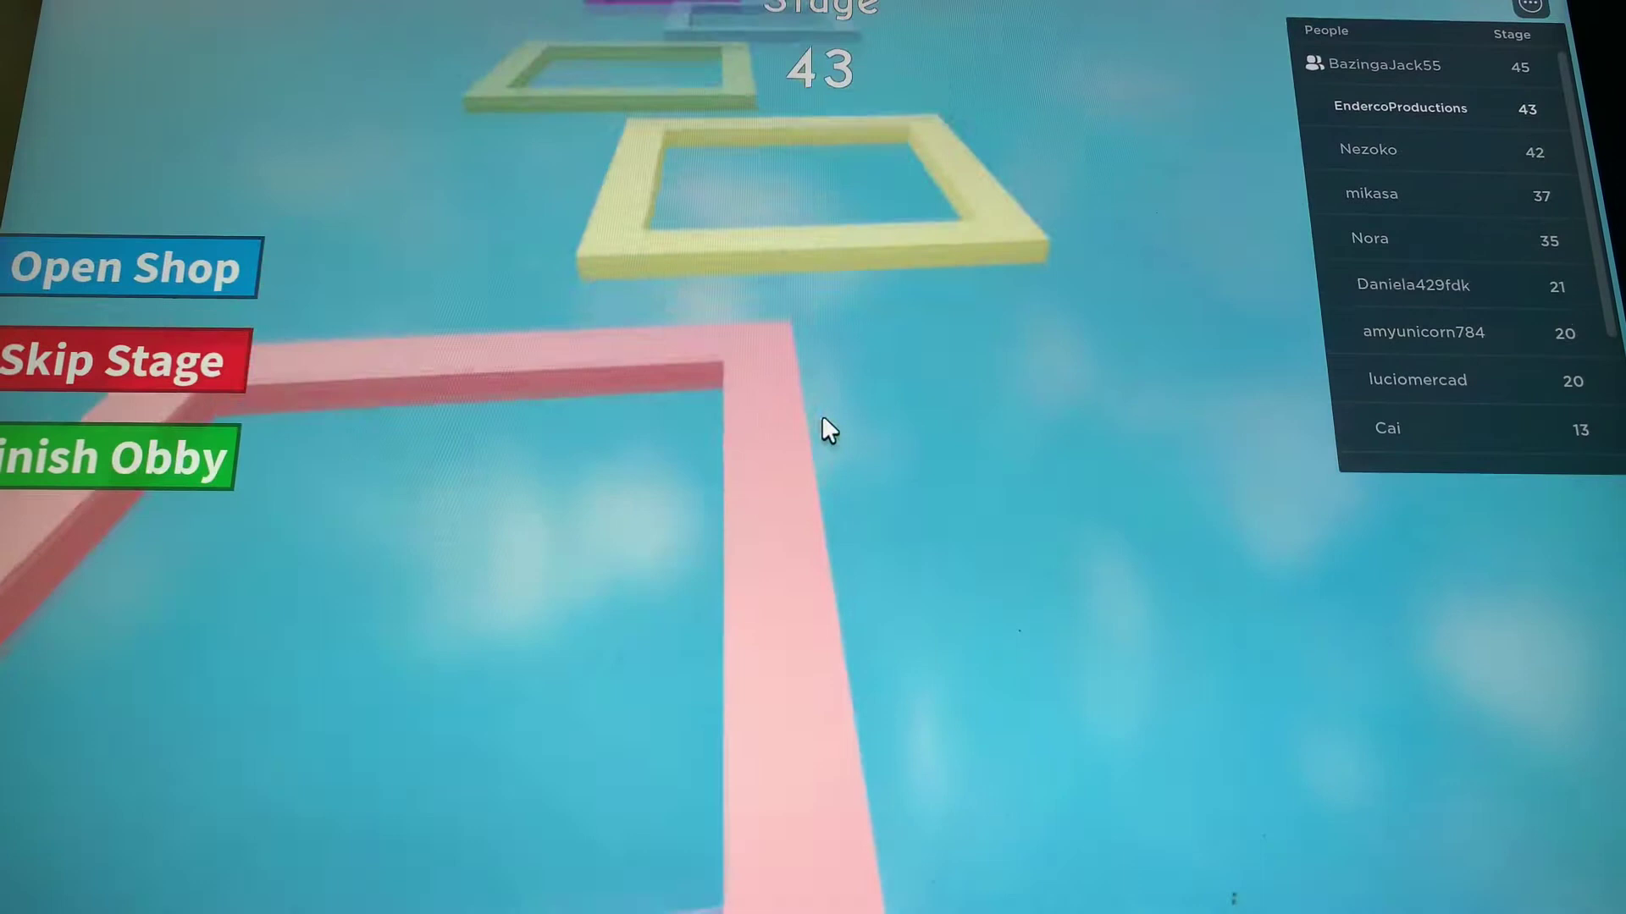
key(w)
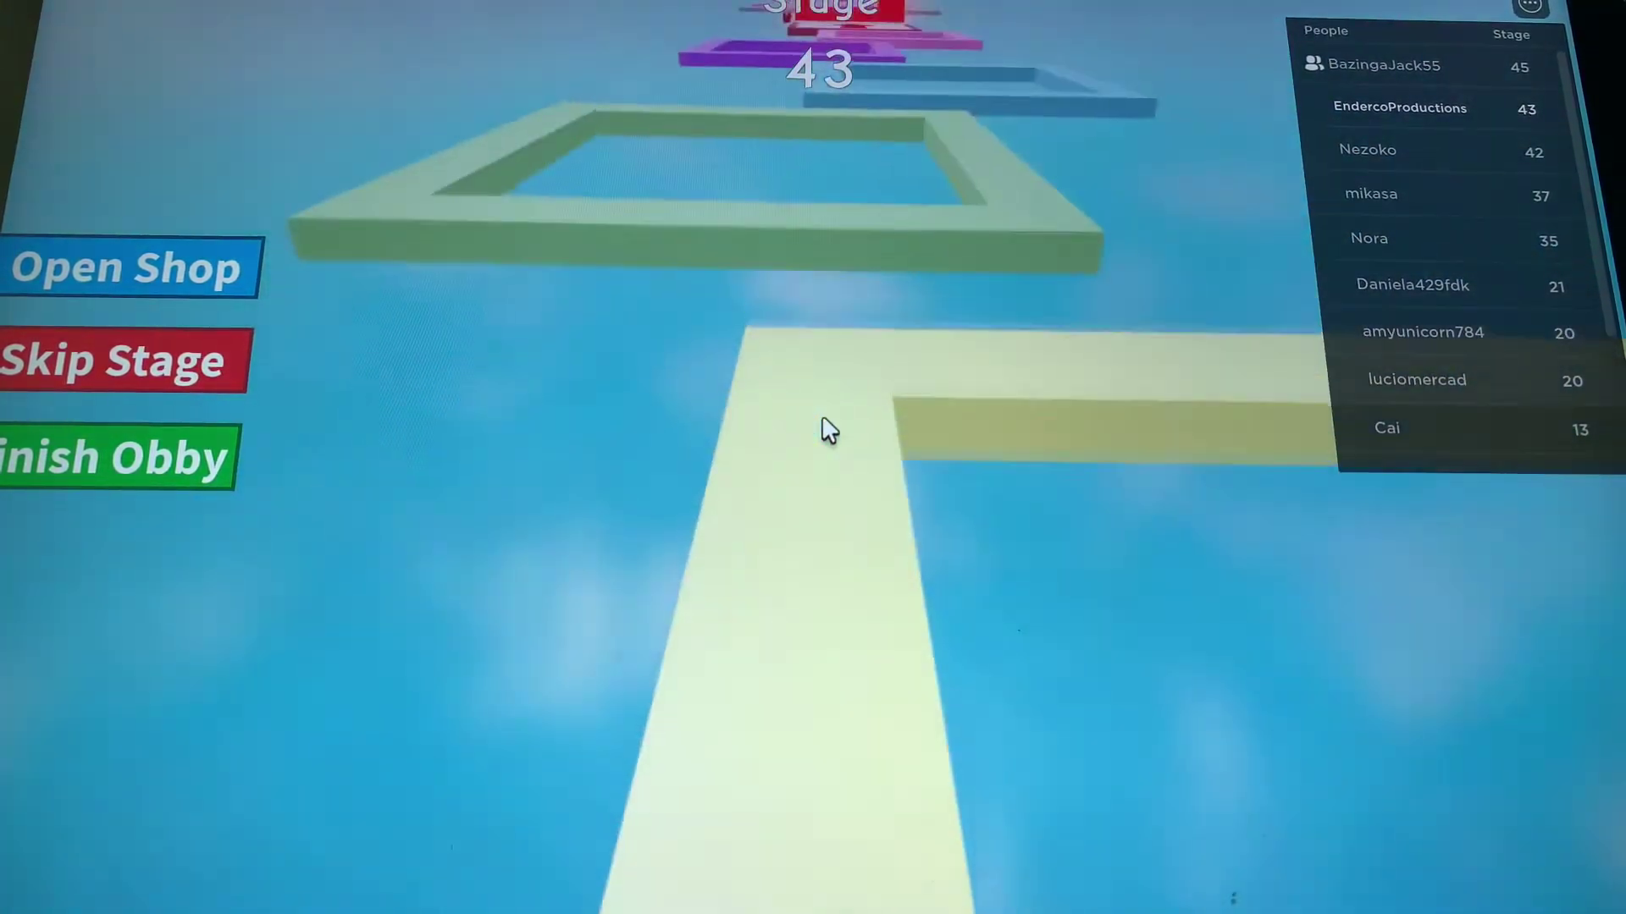
key(w)
key(w)
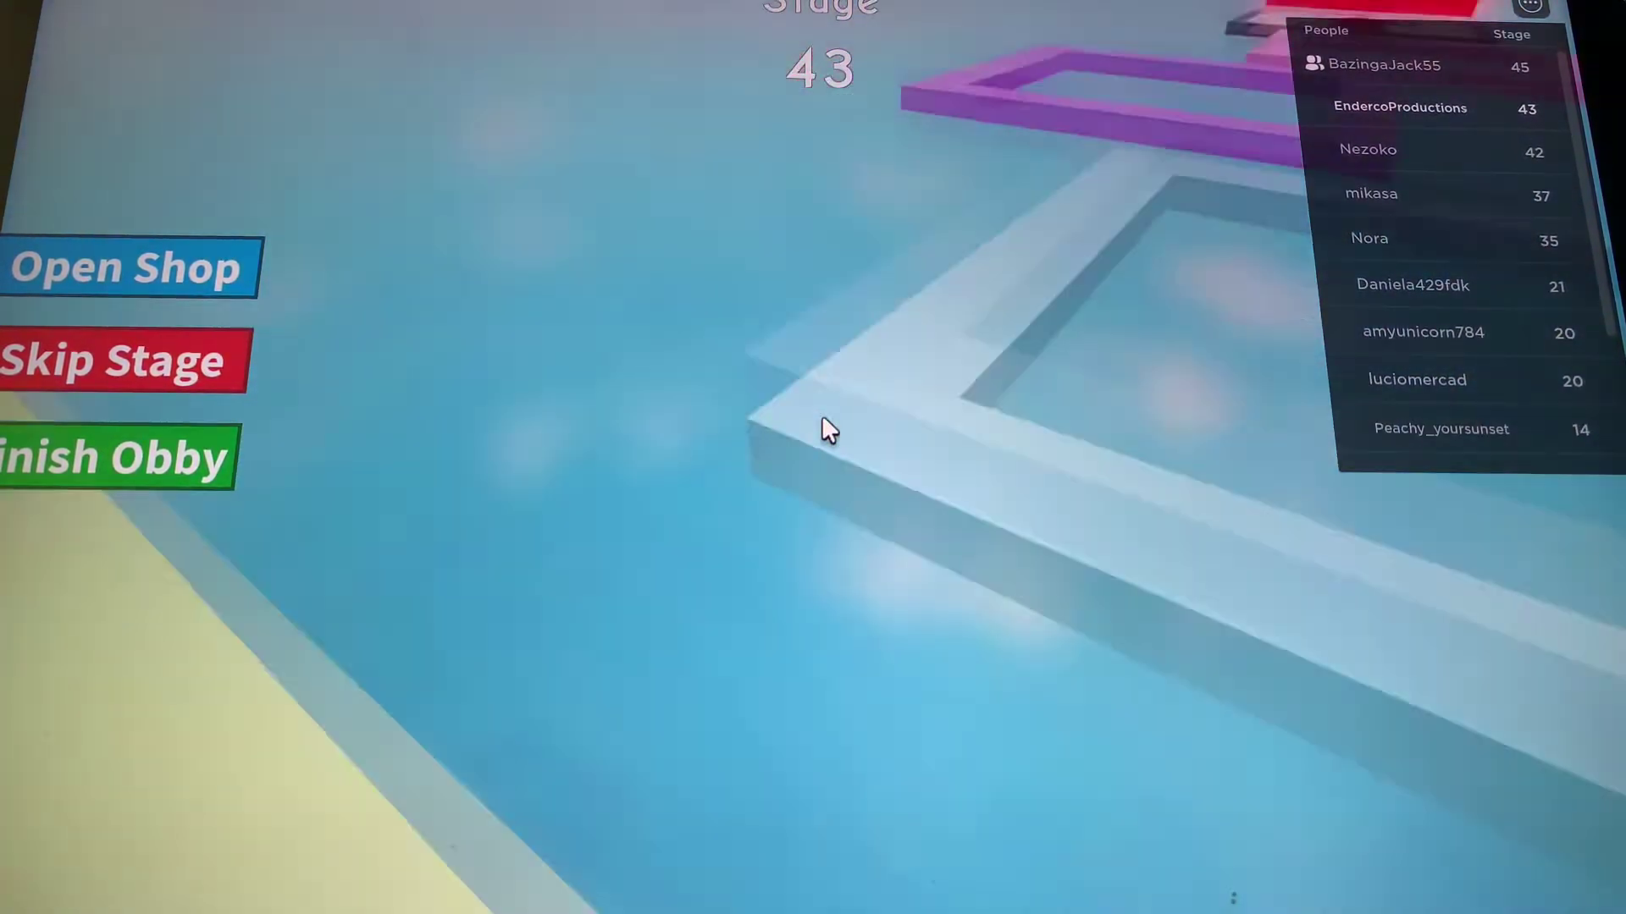
key(w)
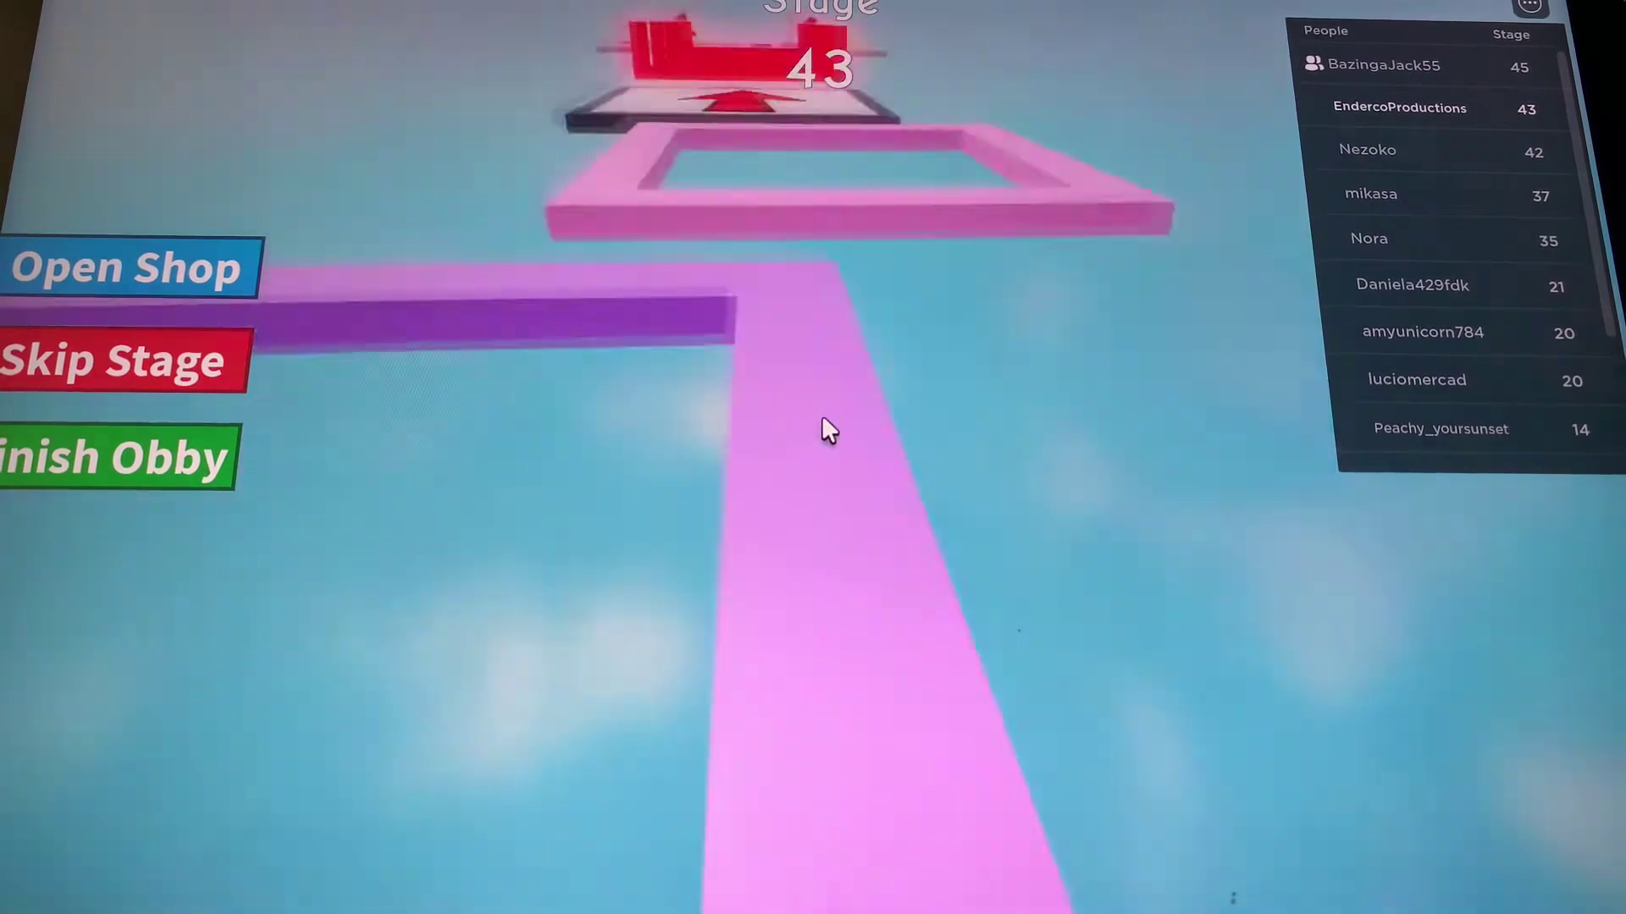
key(w)
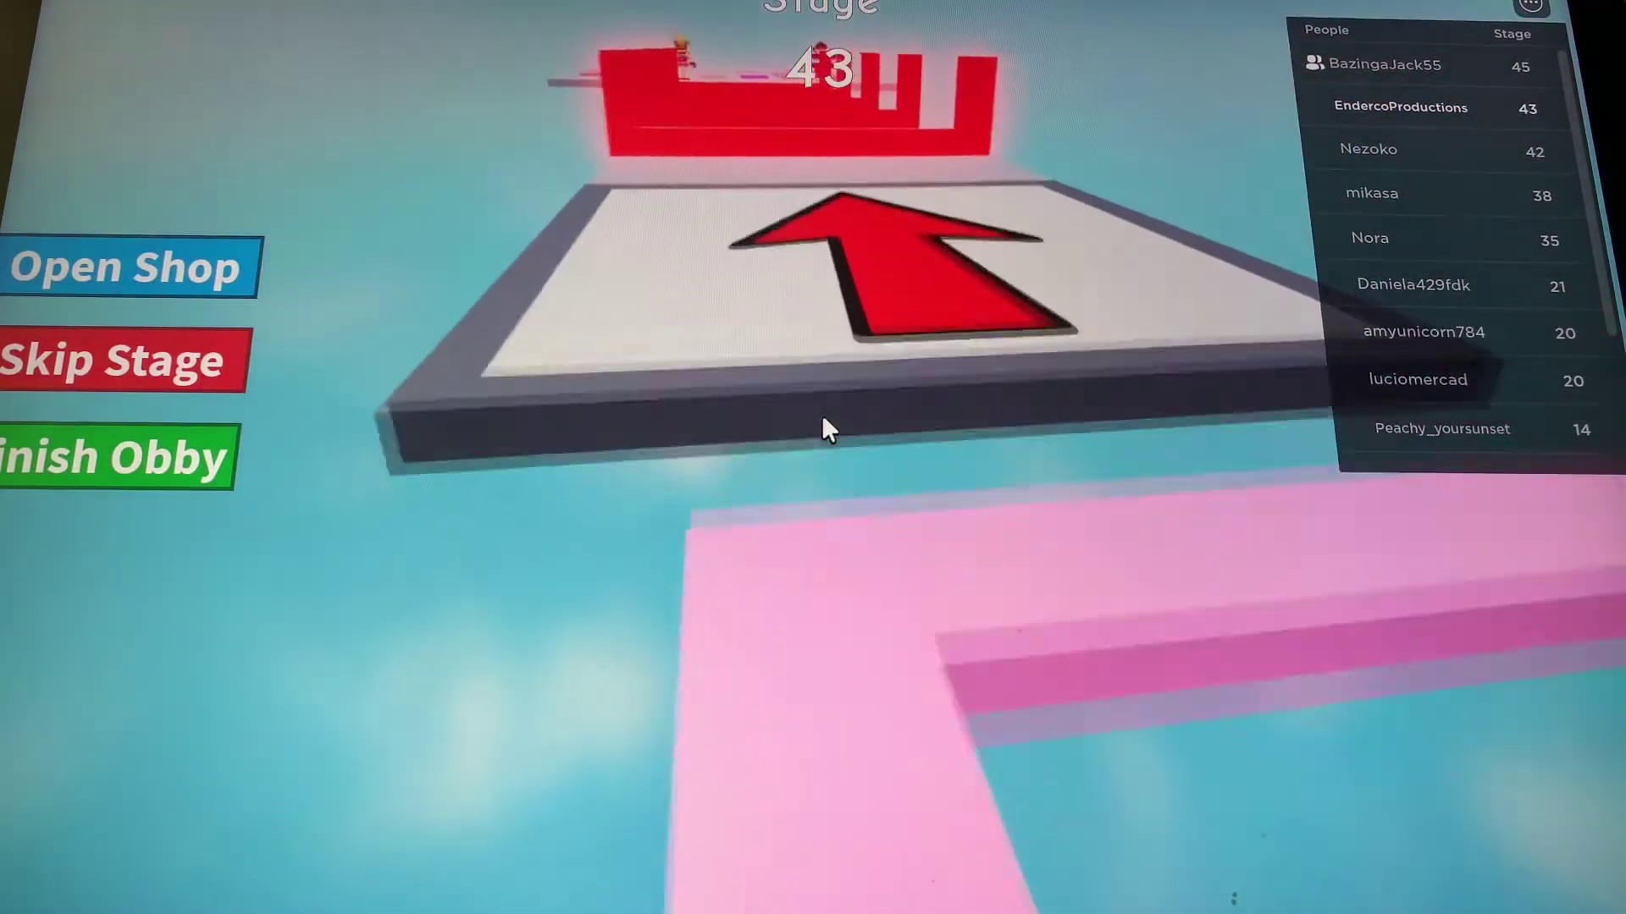
Jump over the red walls from the stage 44 platform and run past the arrow to stage 45.
key(space)
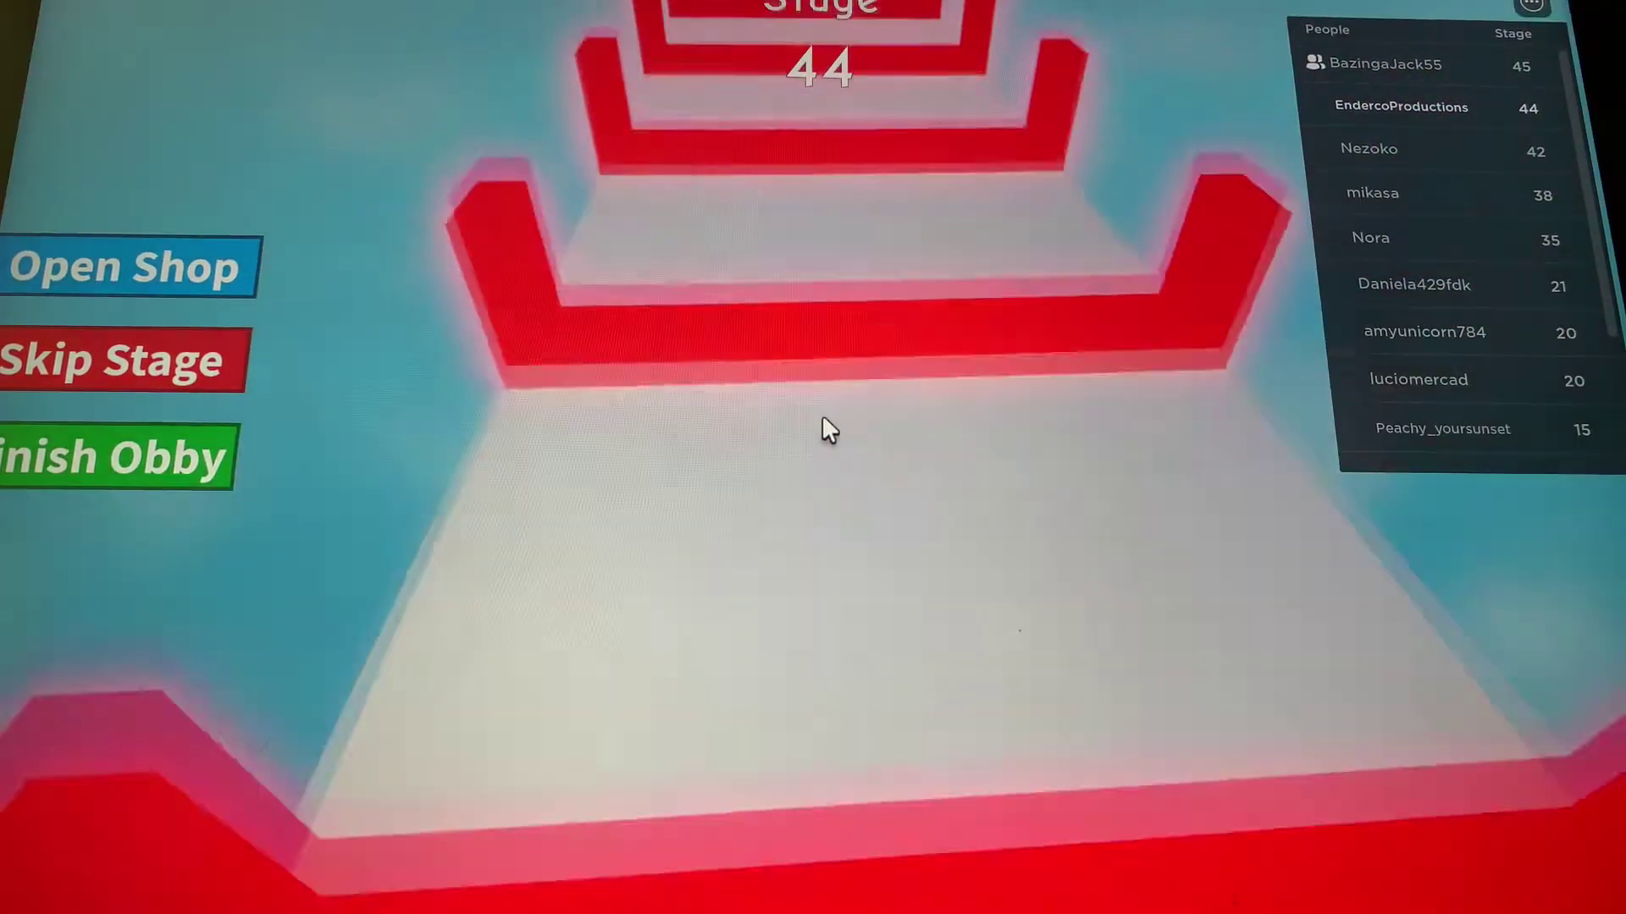
key(space)
key(space)
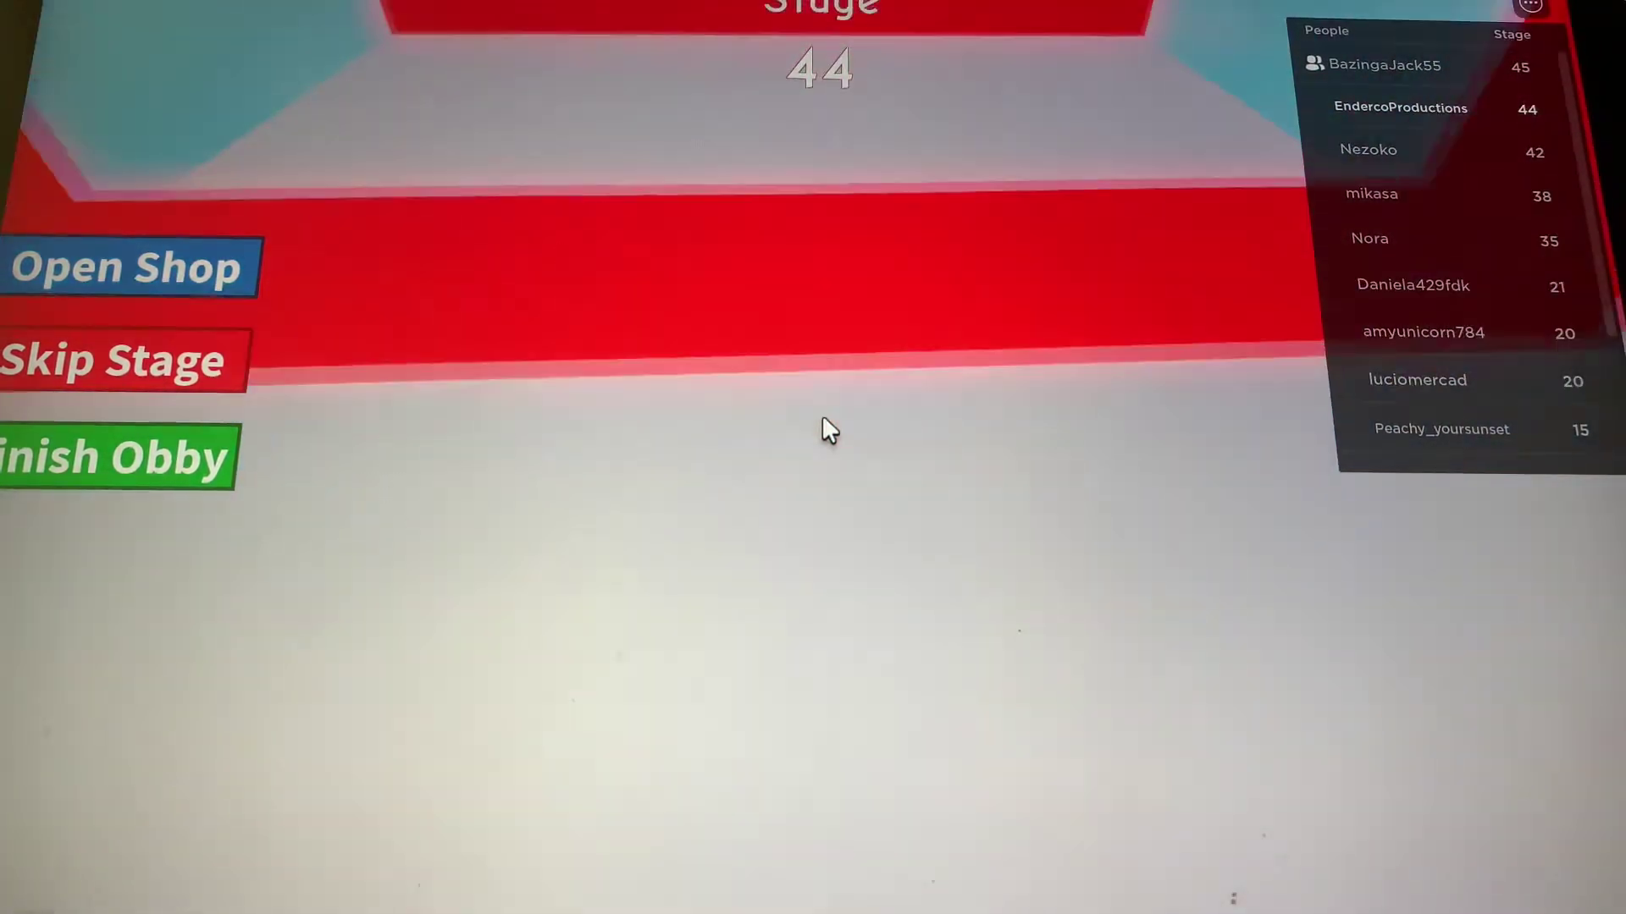
key(space)
key(w)
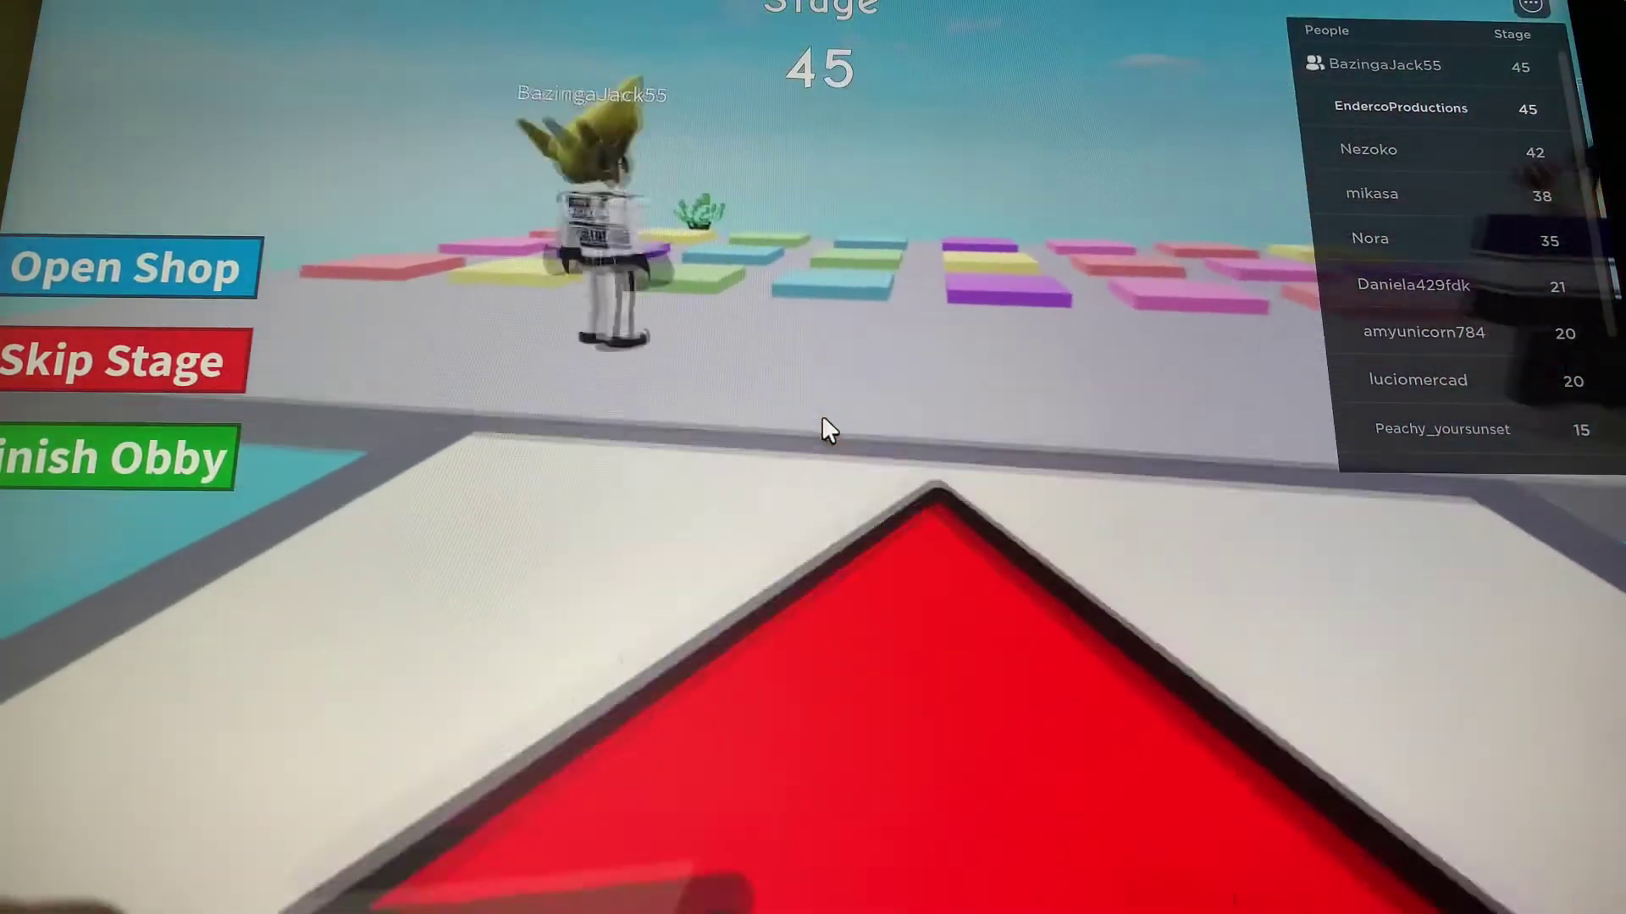
Hop past another player across the coloured platforms toward the stage 46 pink platform.
key(w)
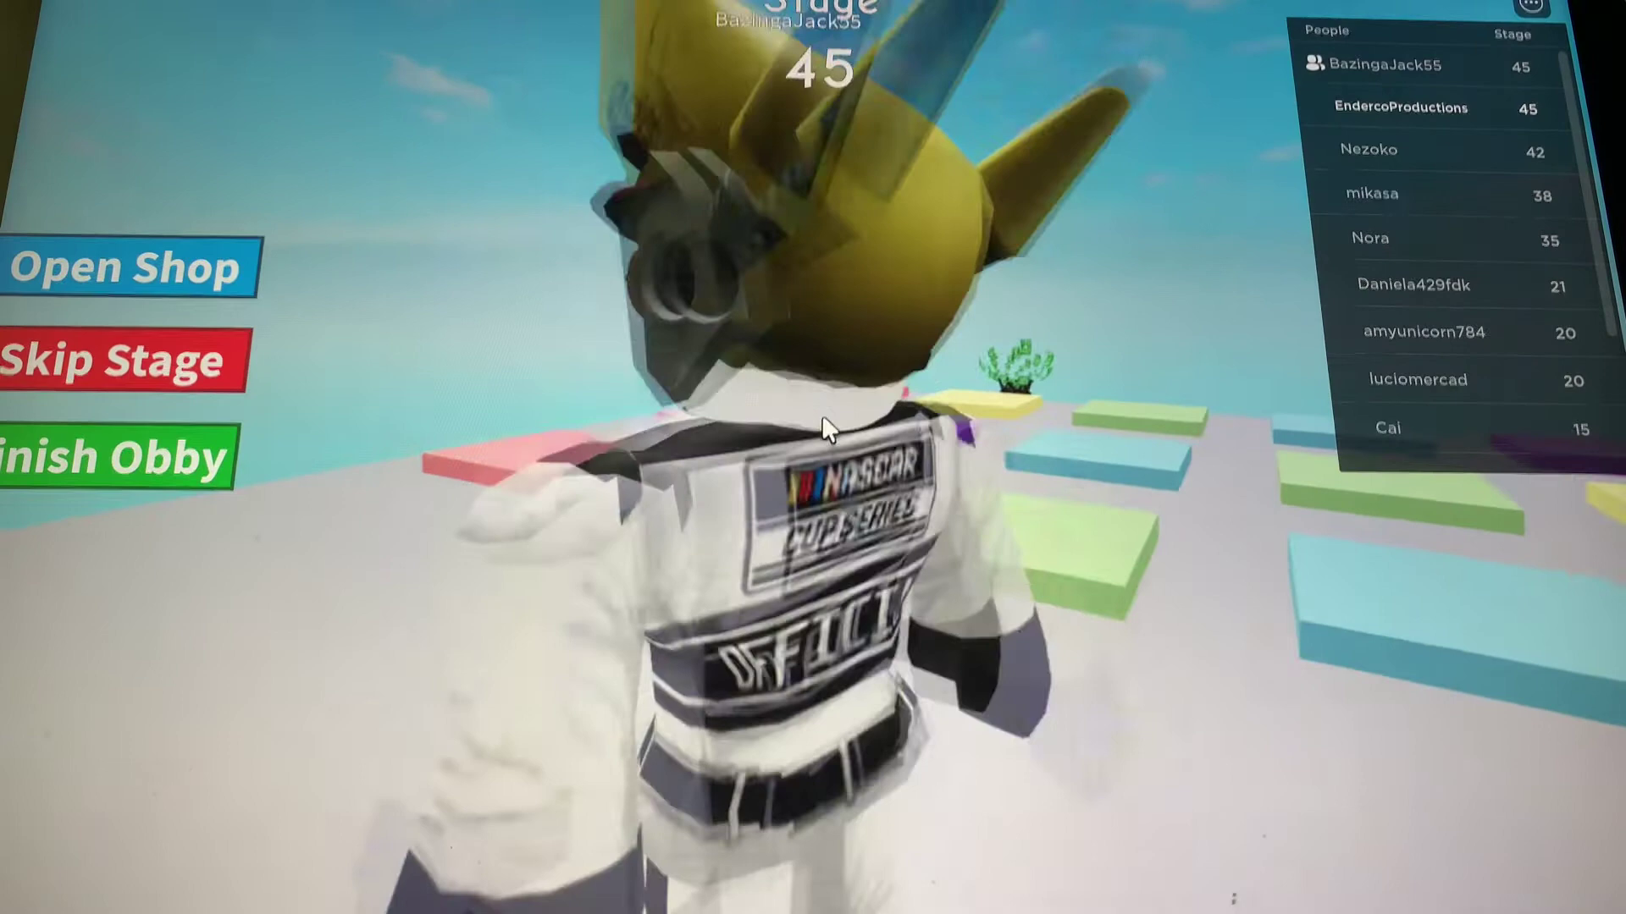
key(w)
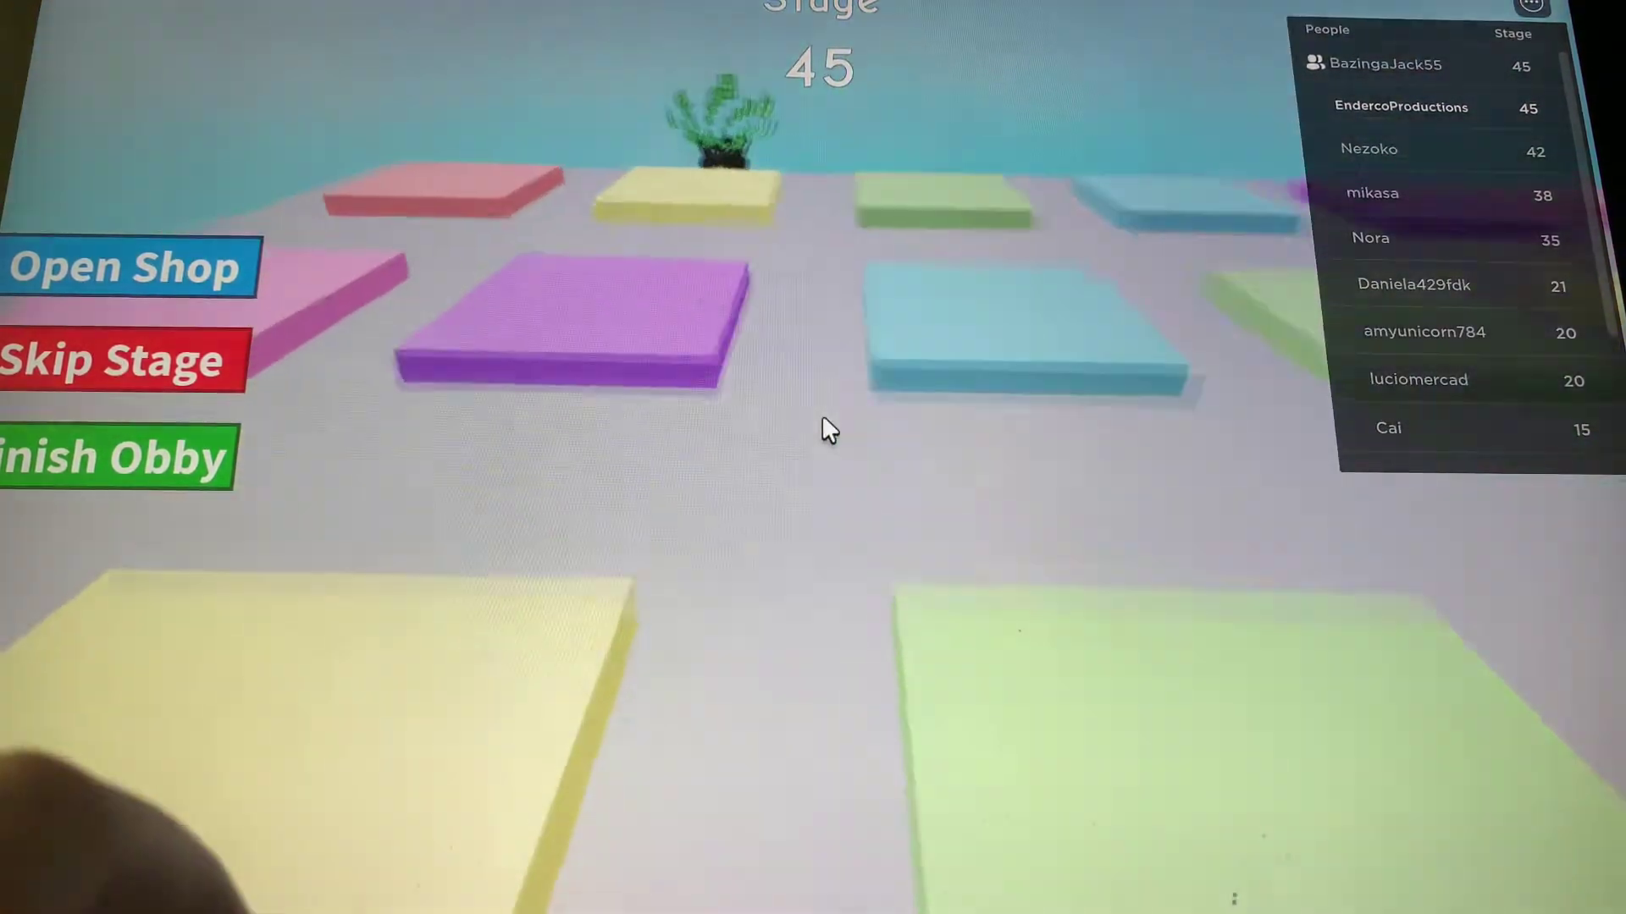
key(w)
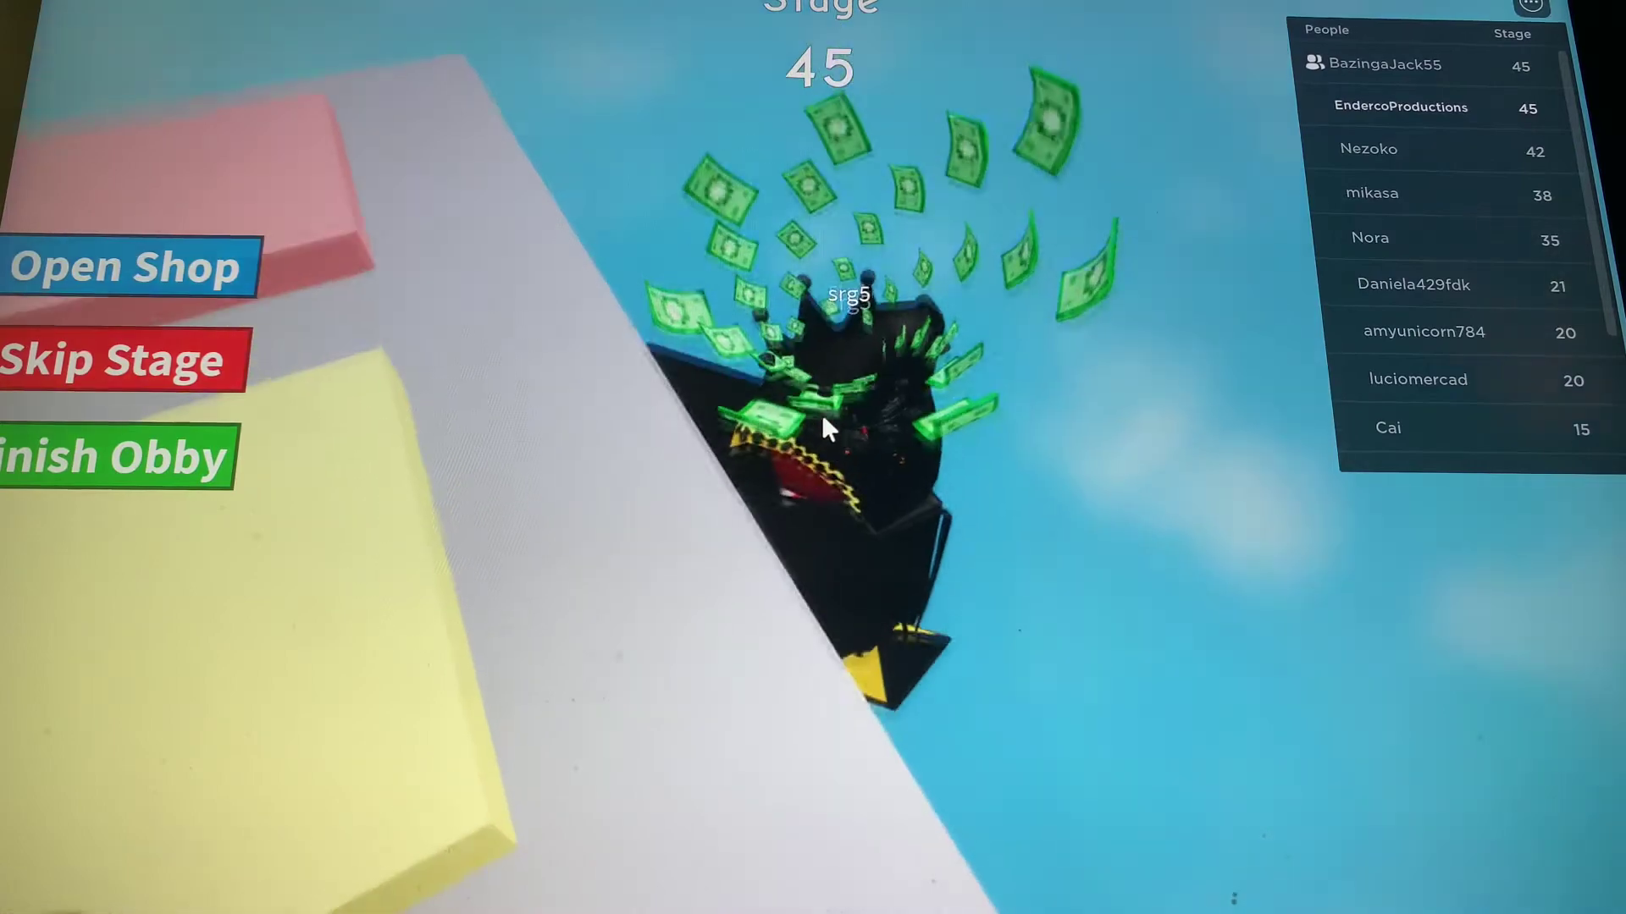
key(w)
From the stage 46 checkpoint, run the white path past the glowing red bars to the arrow pad.
key(w)
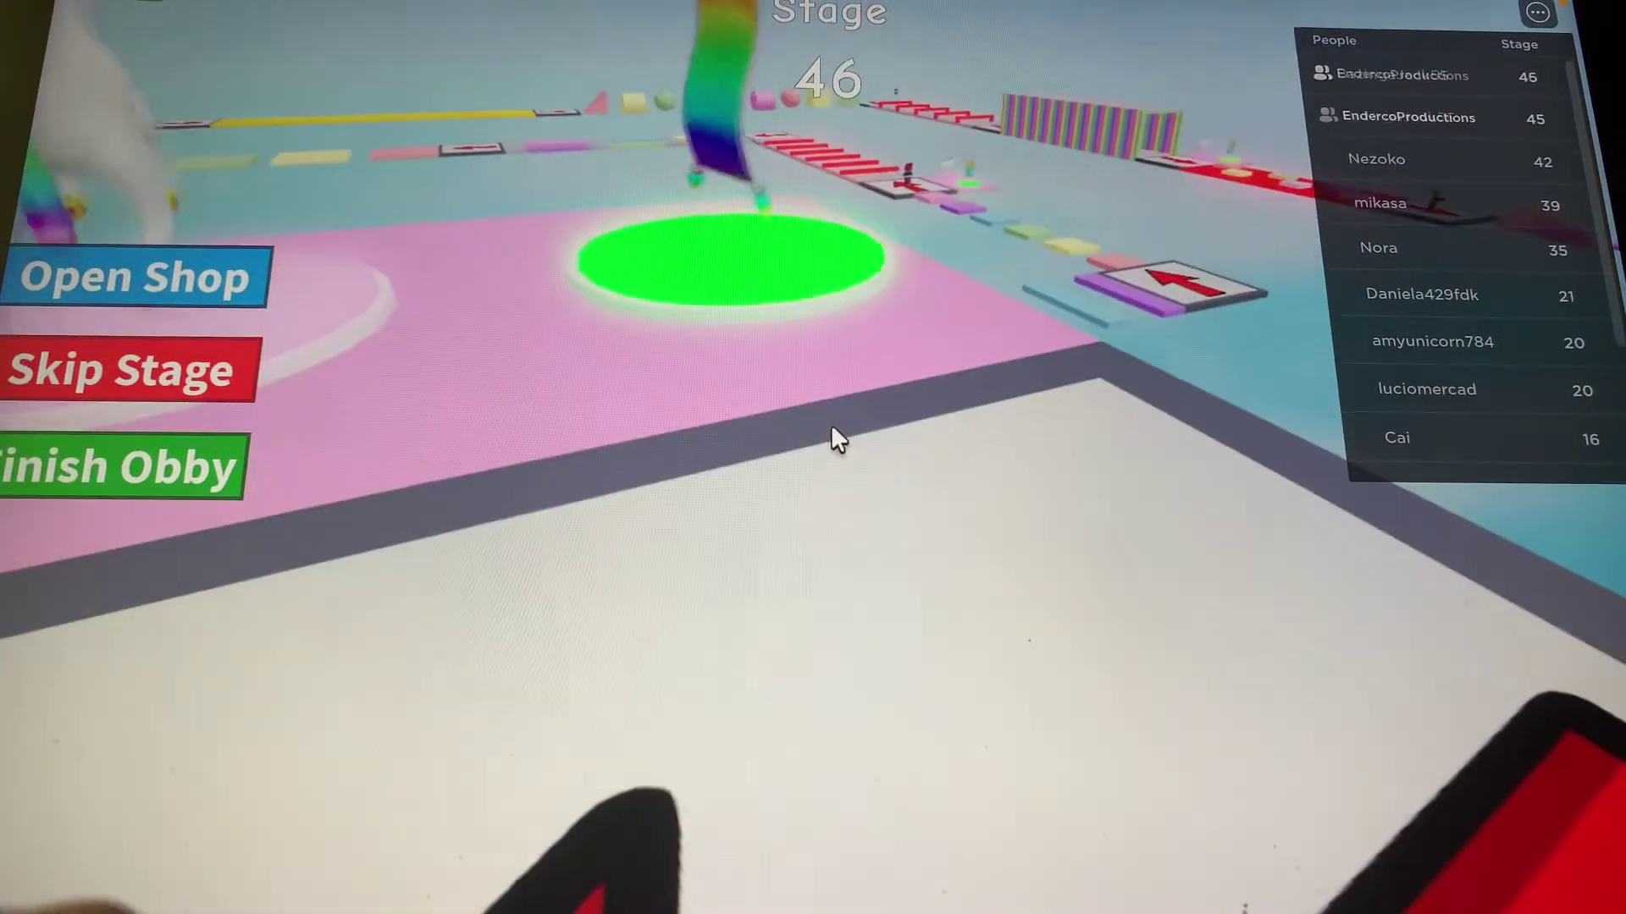
key(w)
key(w)
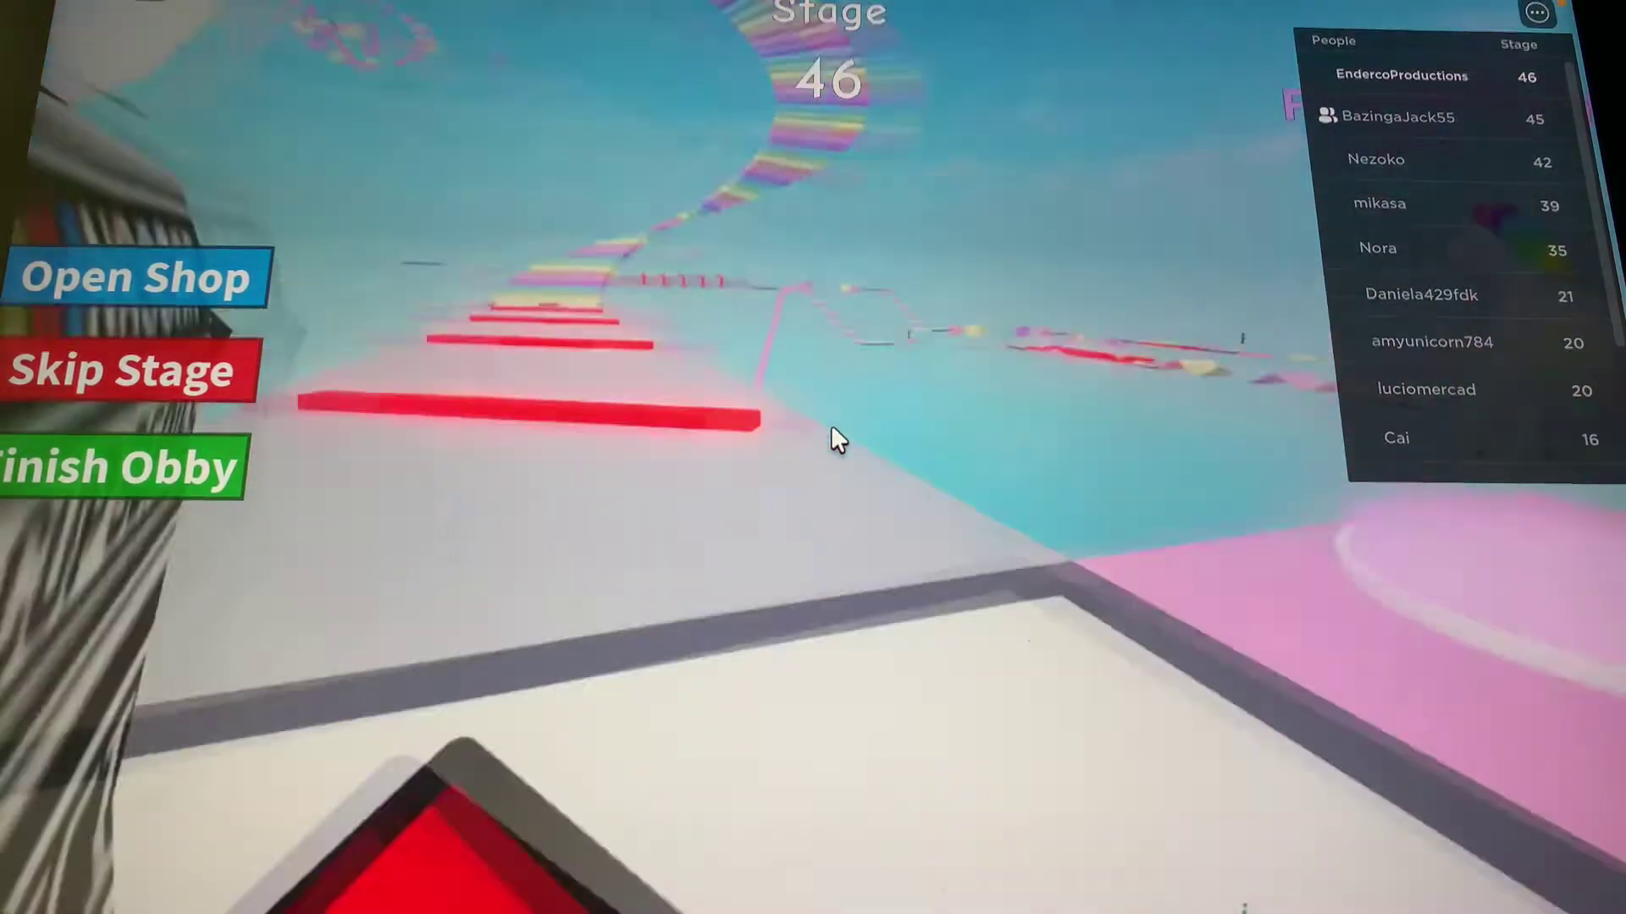
key(w)
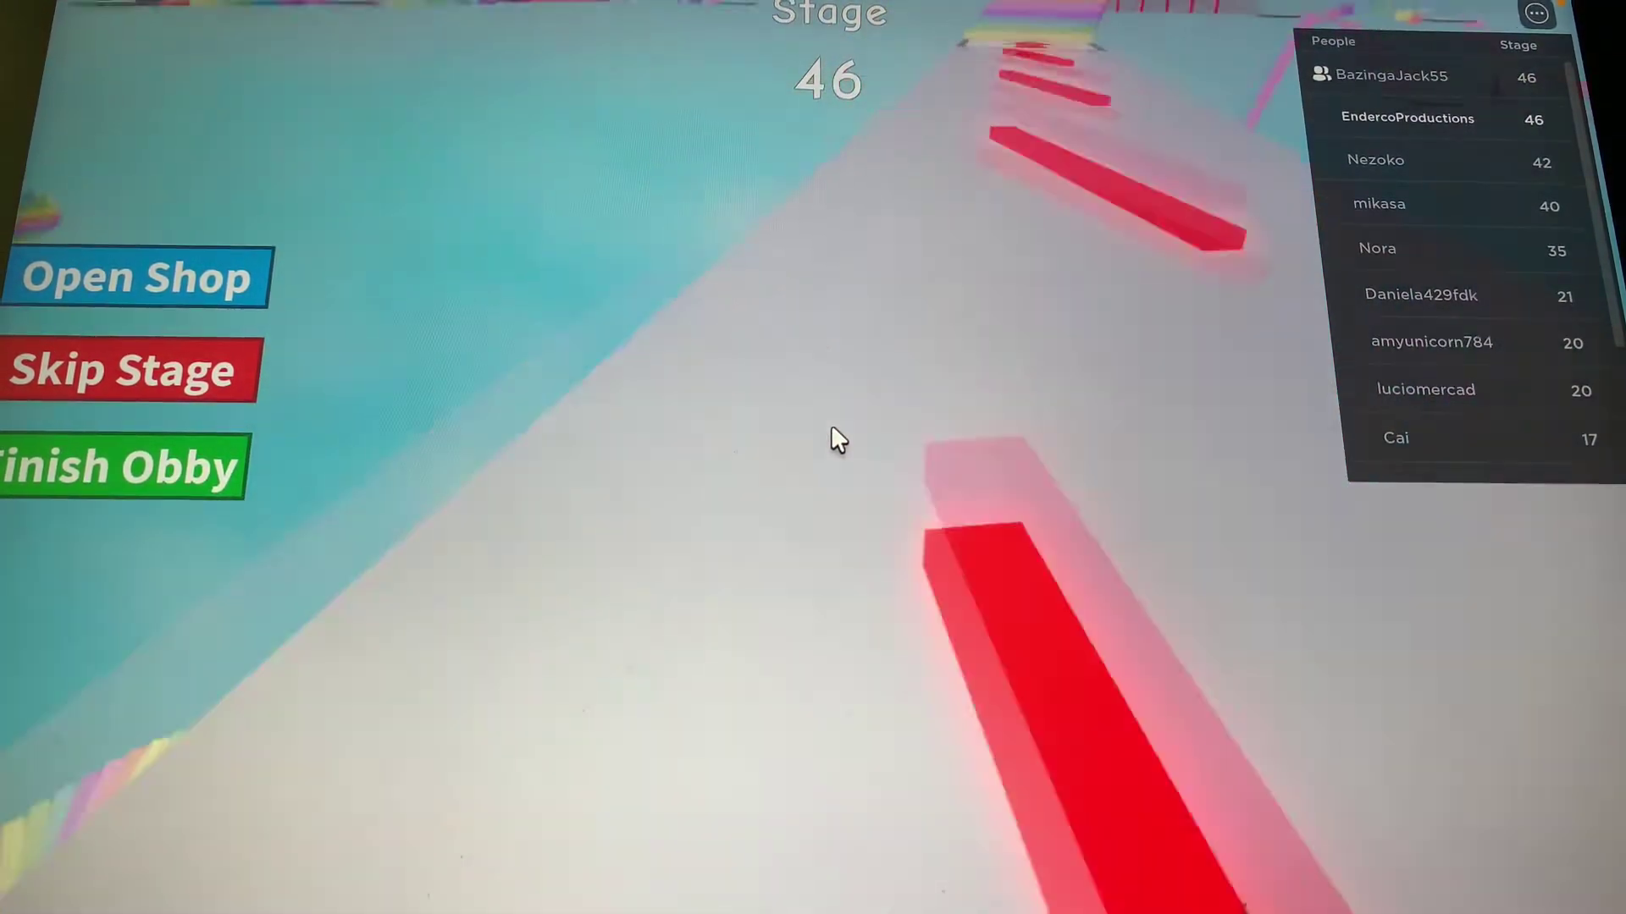
key(w)
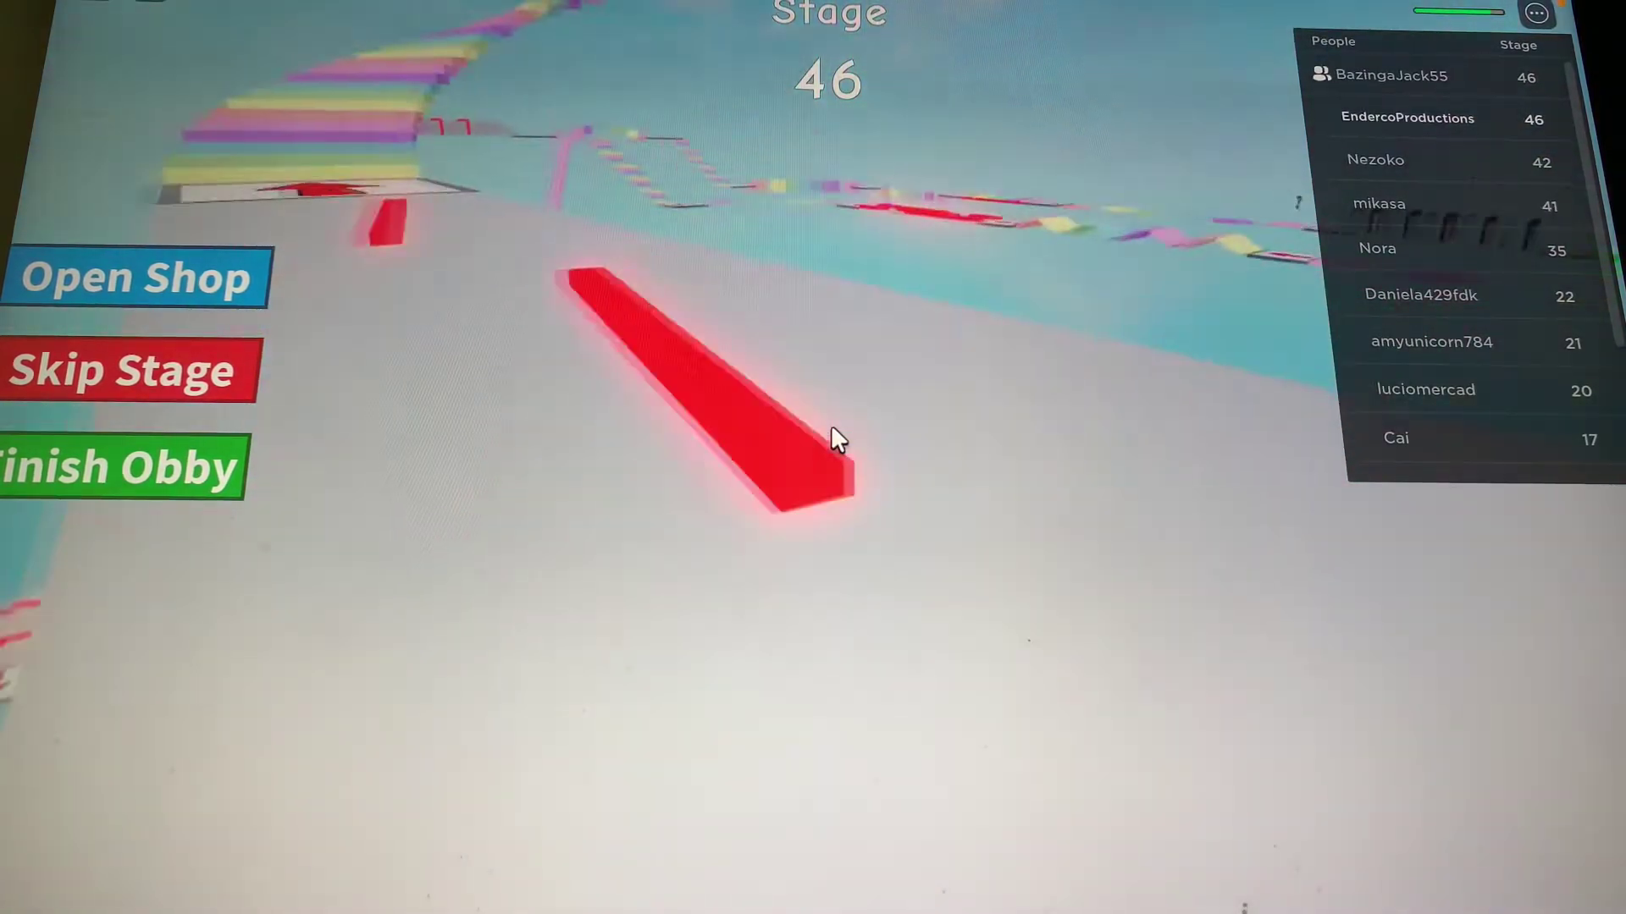
key(w)
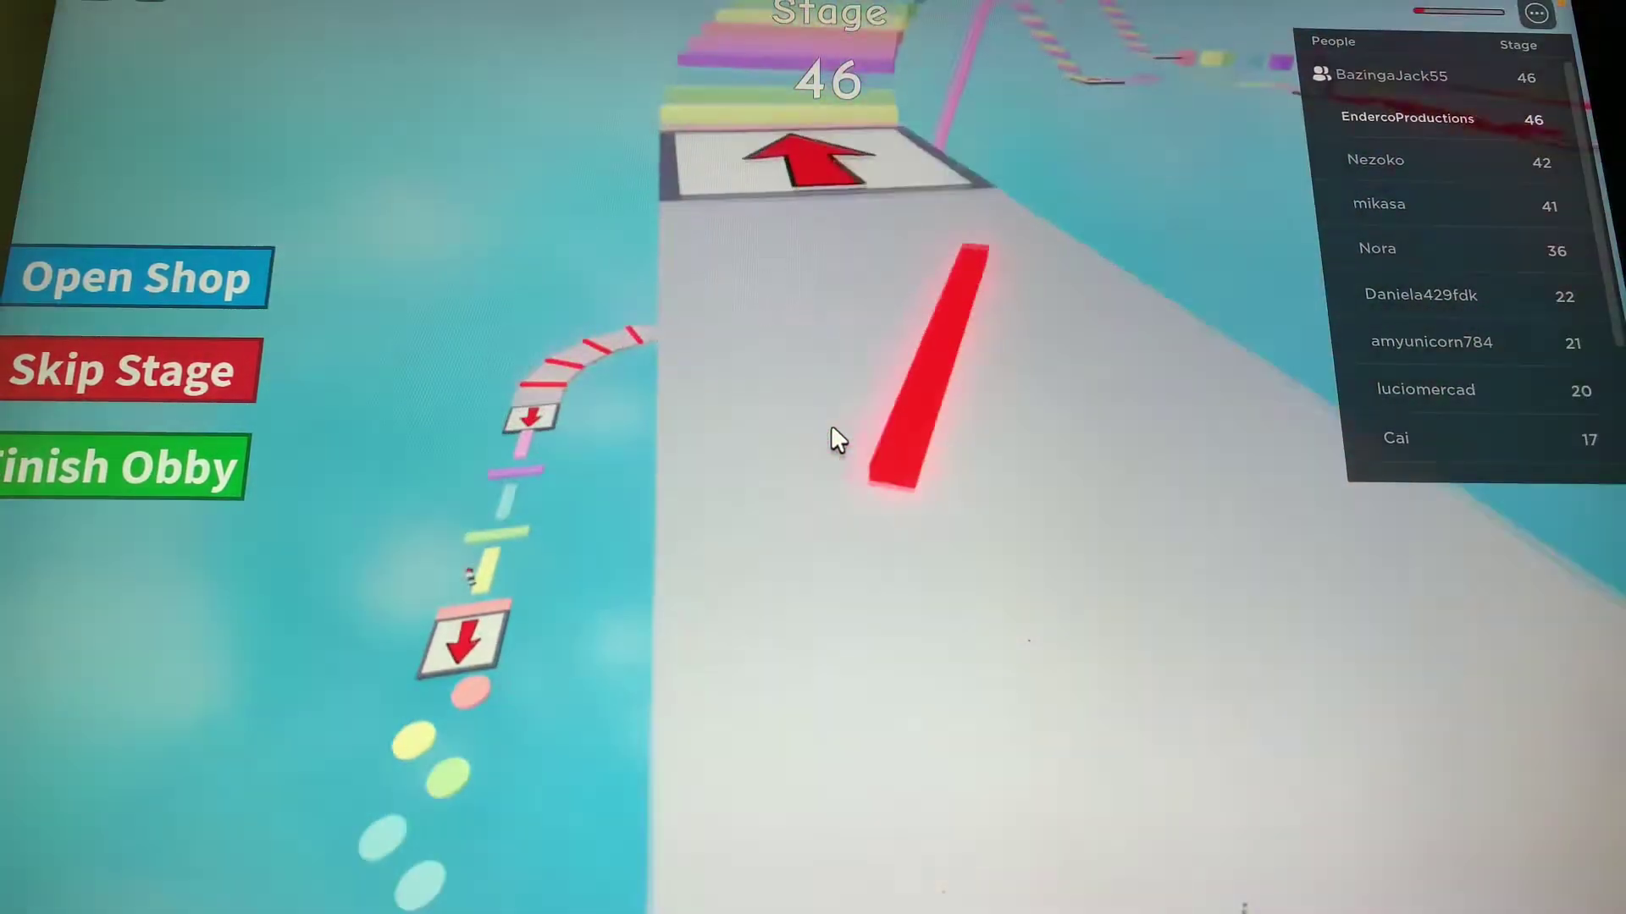
key(w)
key(w)
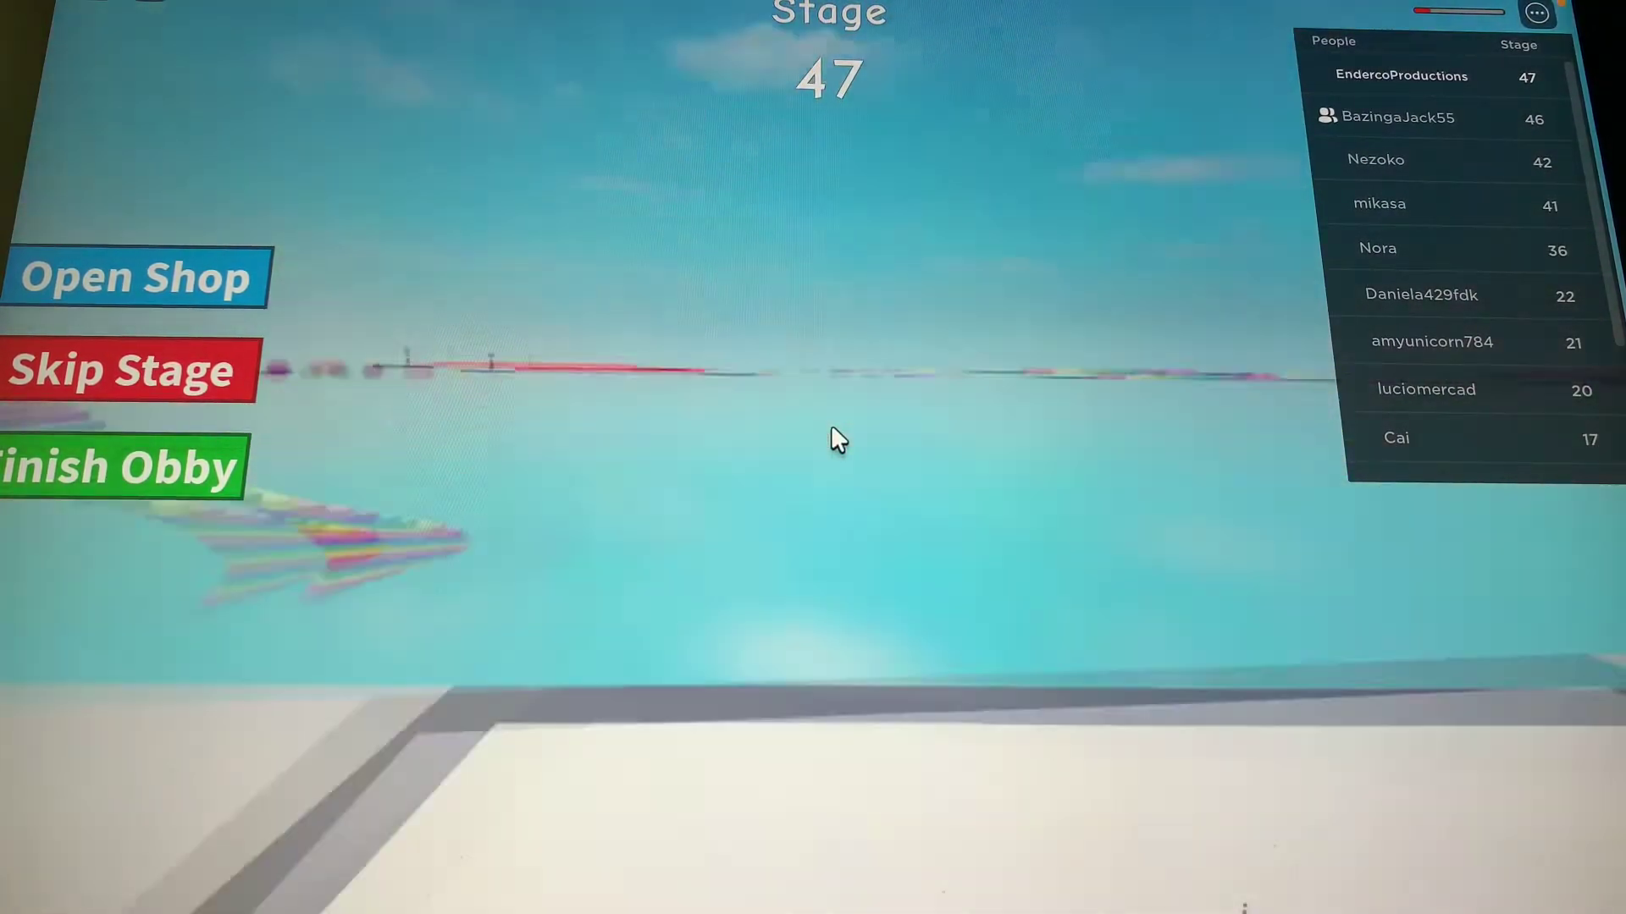
Climb the rainbow stairs past another player onto the grey-rimmed white platform at stage 48.
key(w)
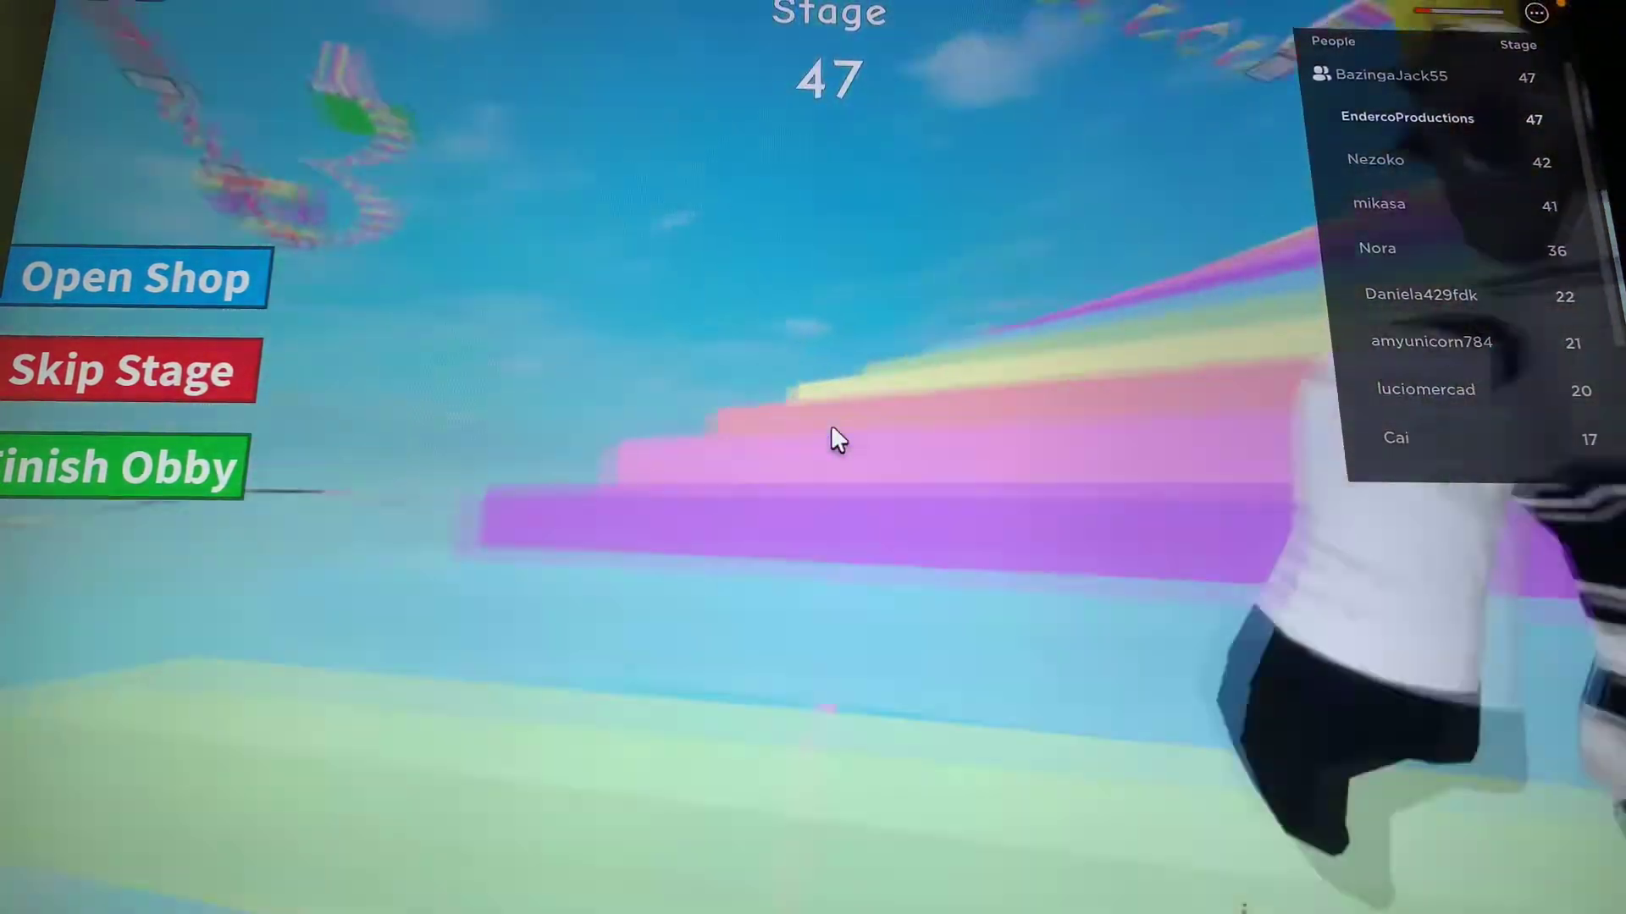
key(w)
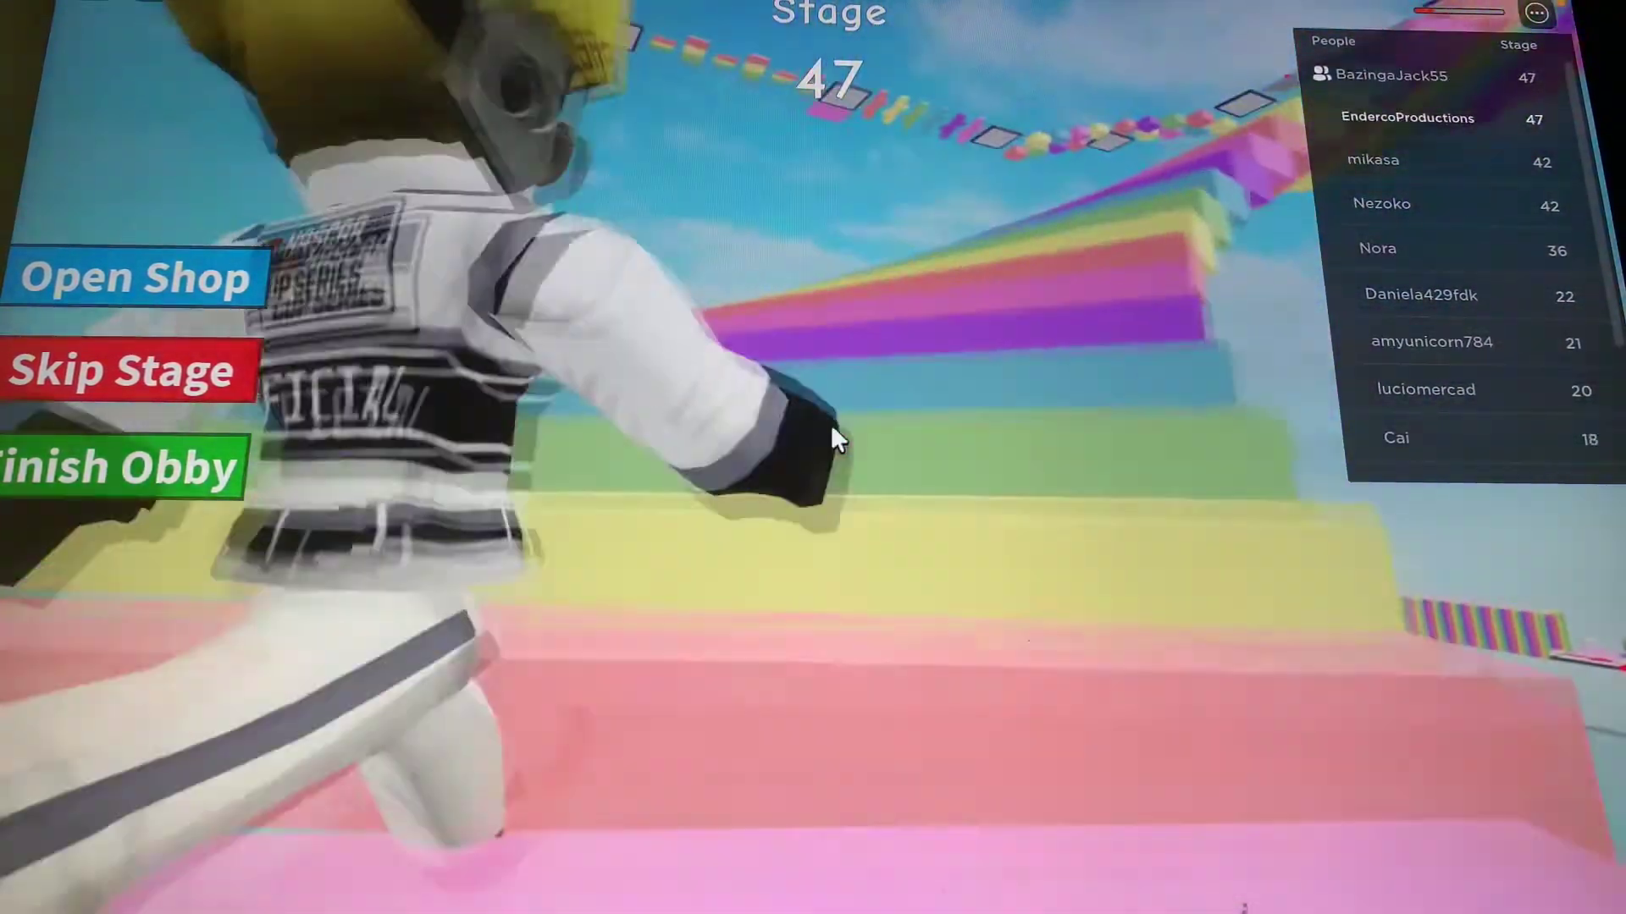
key(w)
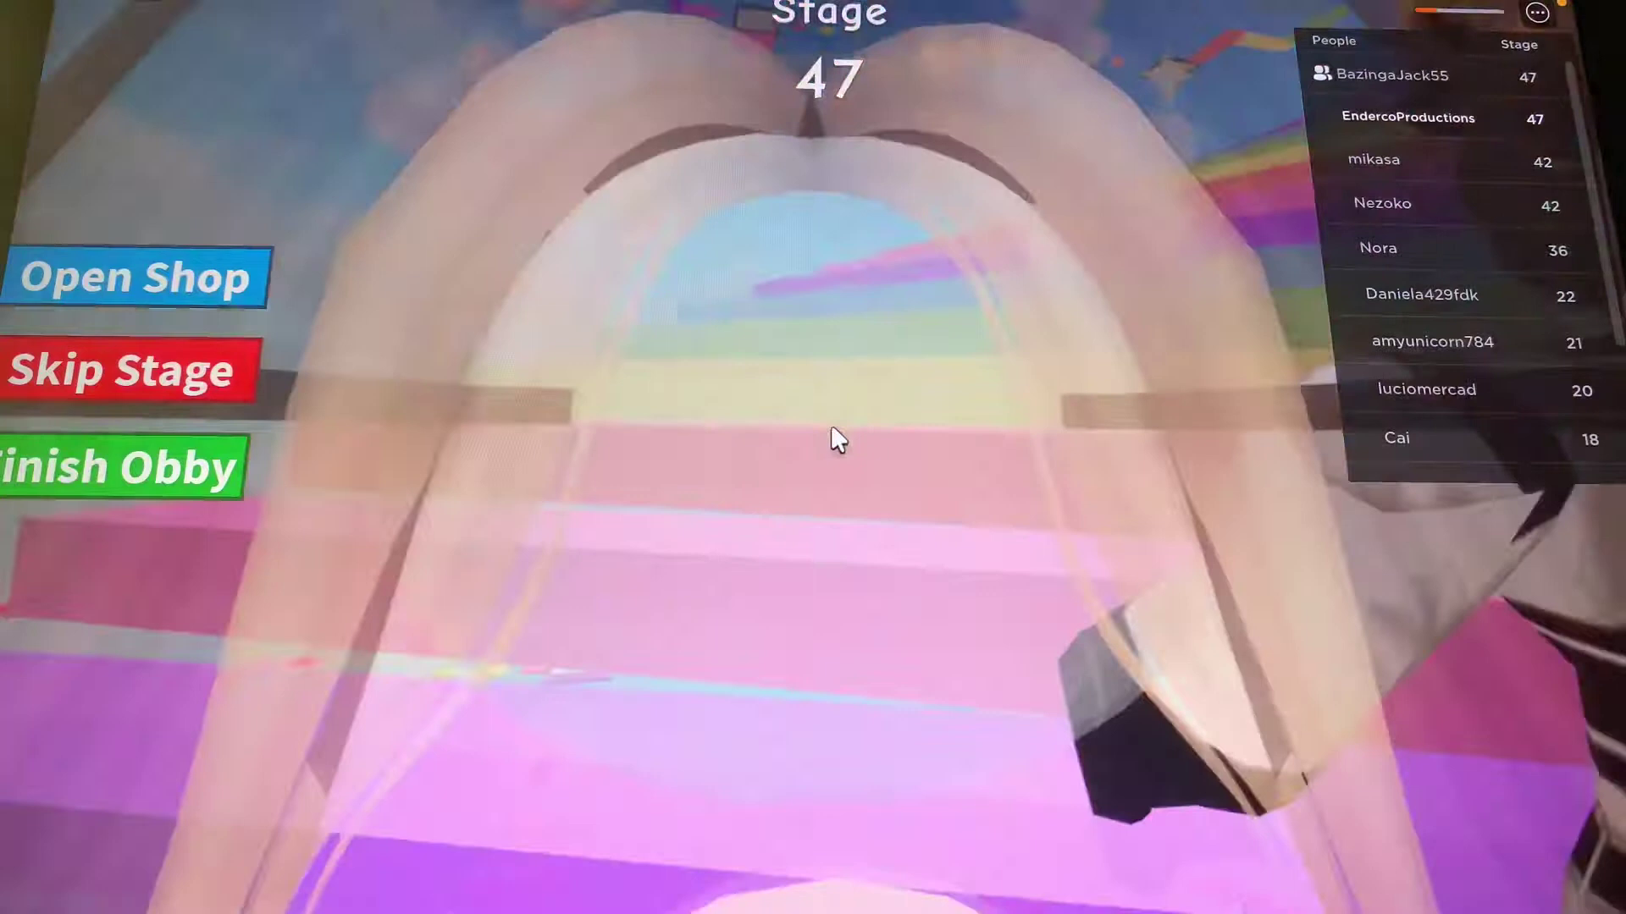
key(w)
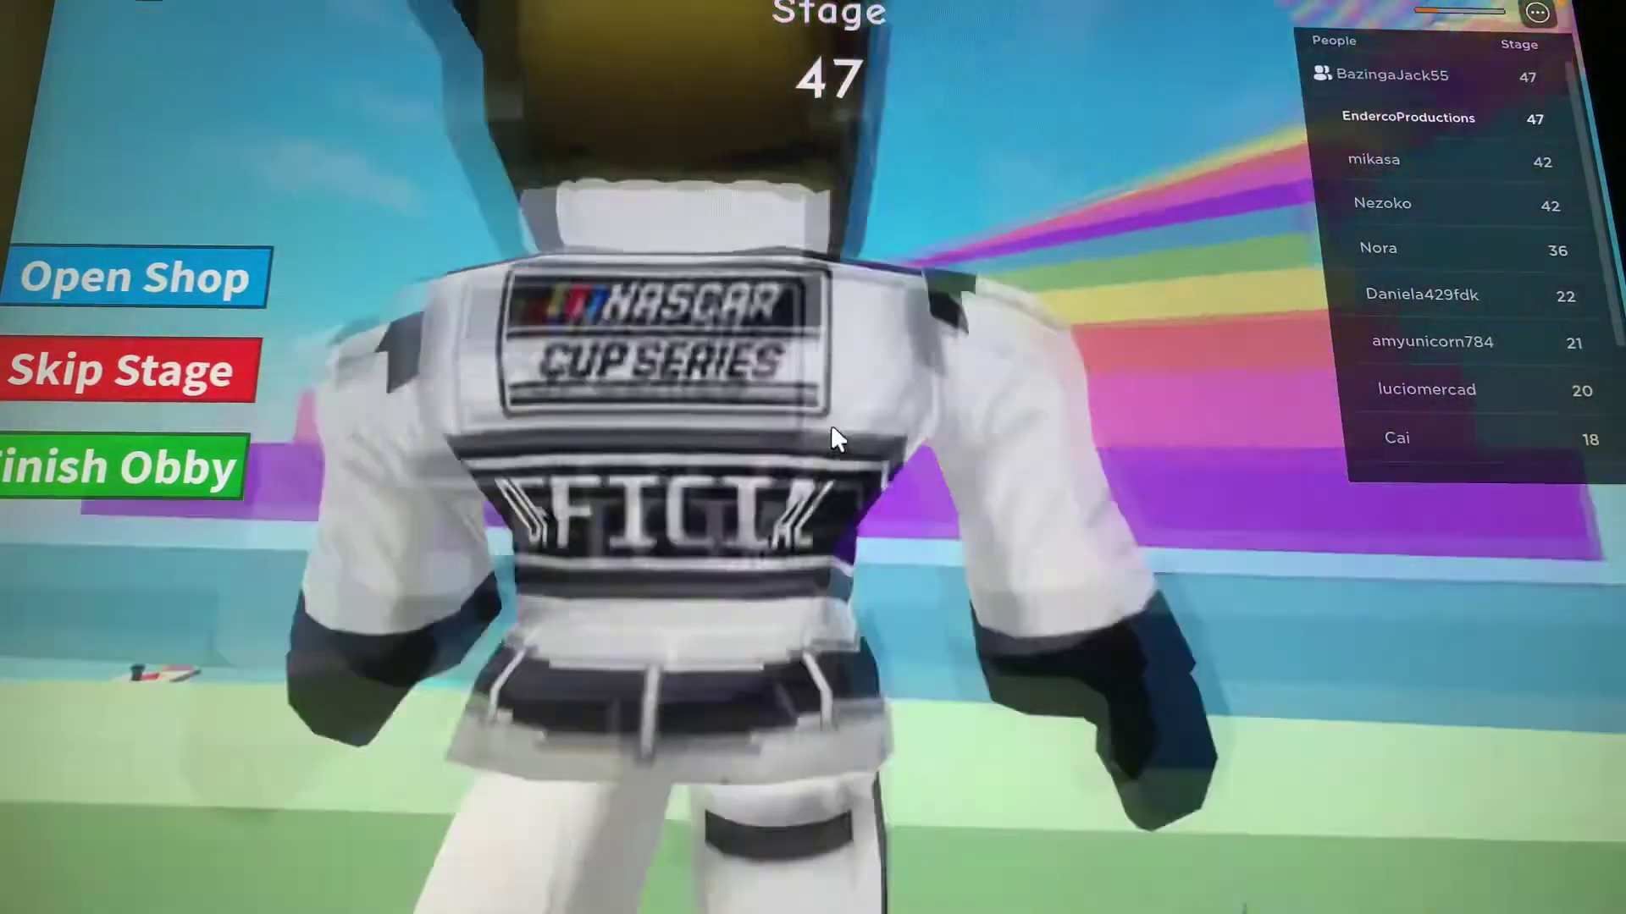
key(w)
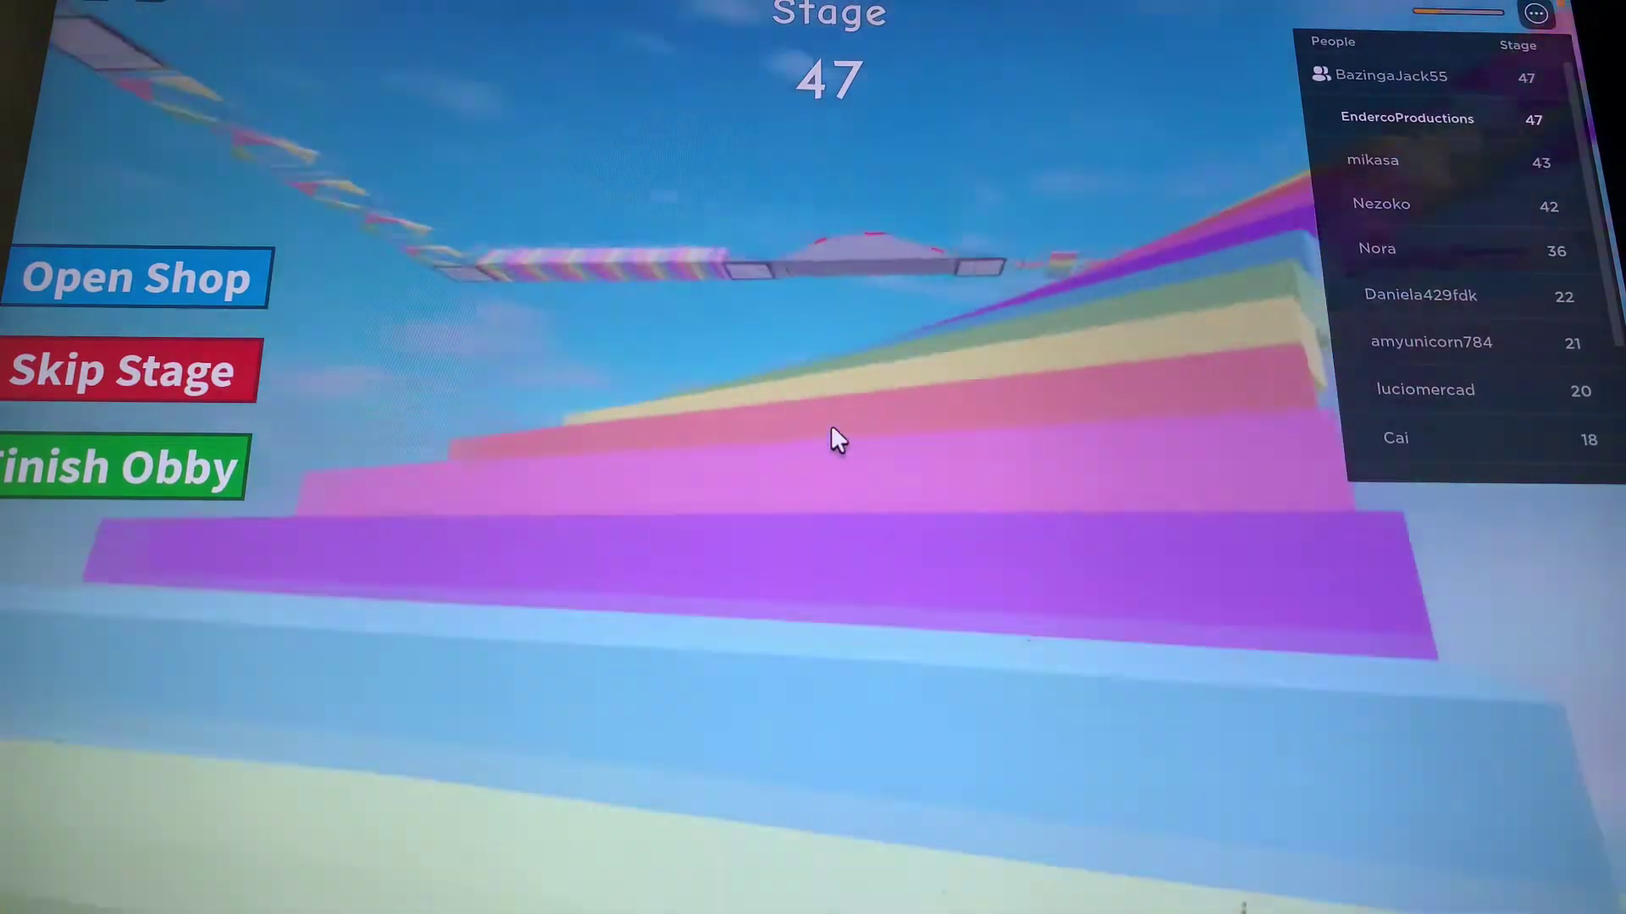
key(w)
key(w)
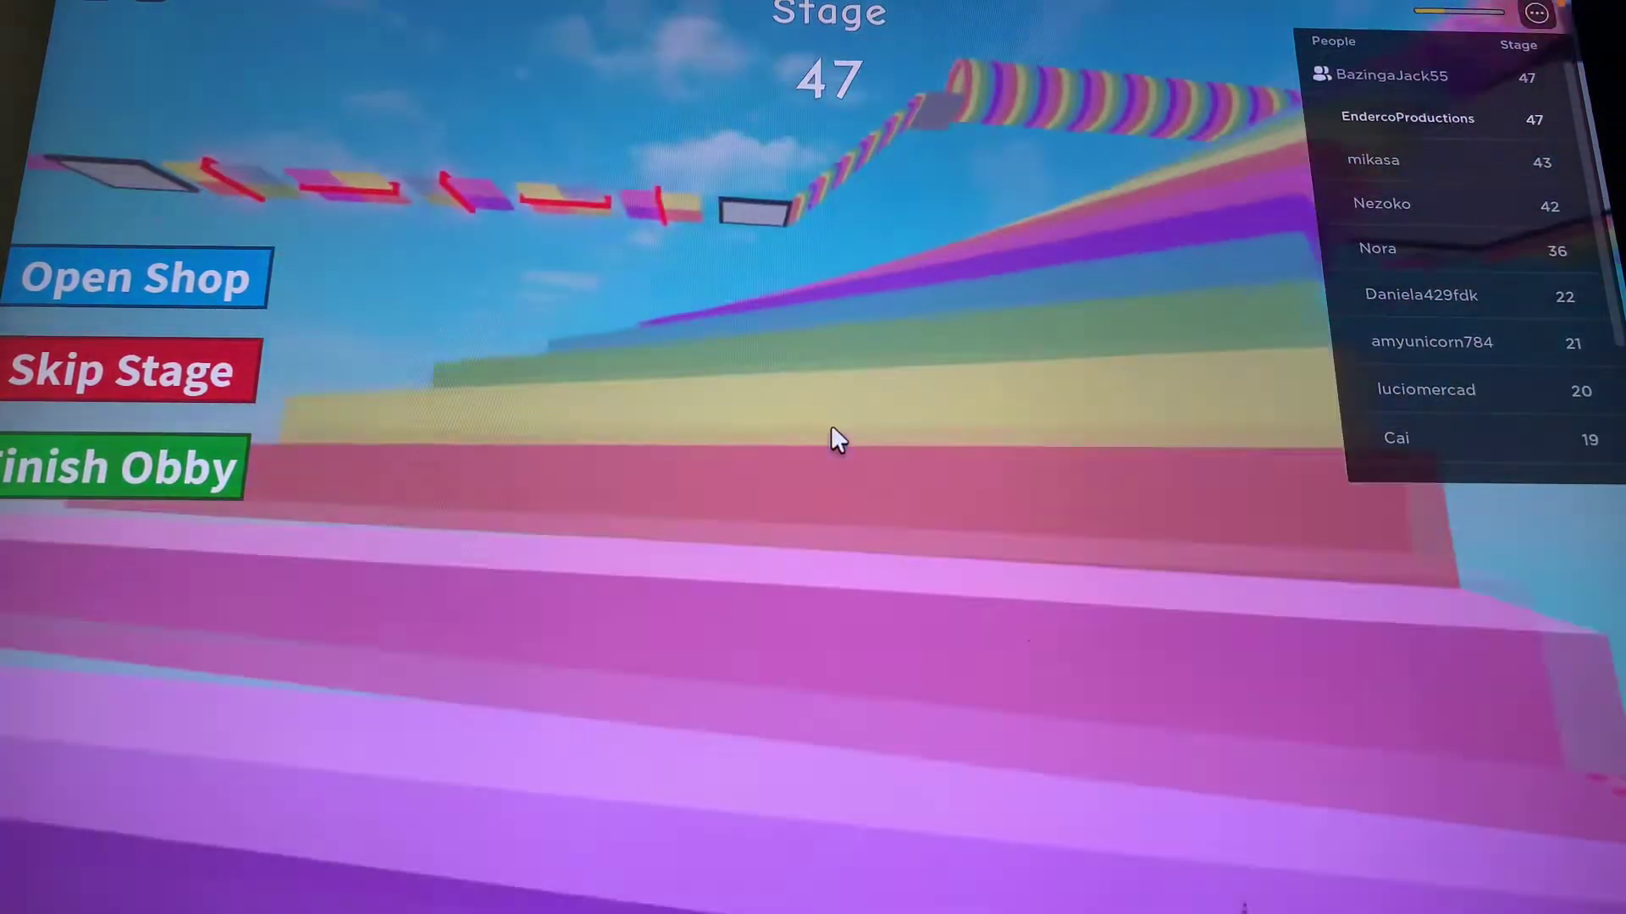
key(w)
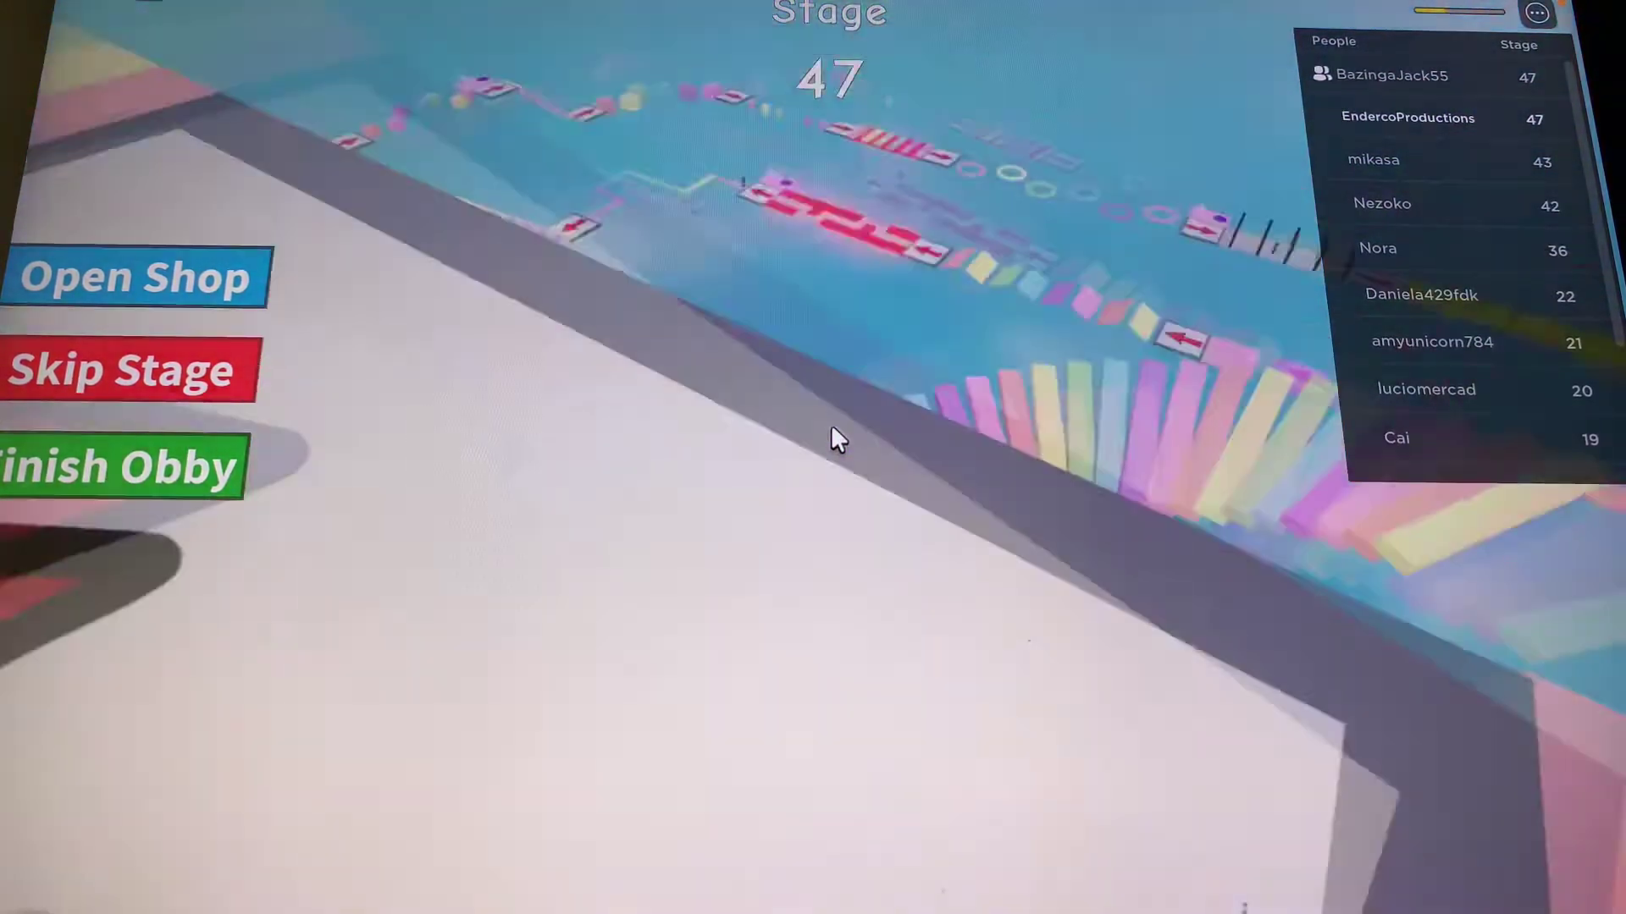
key(w)
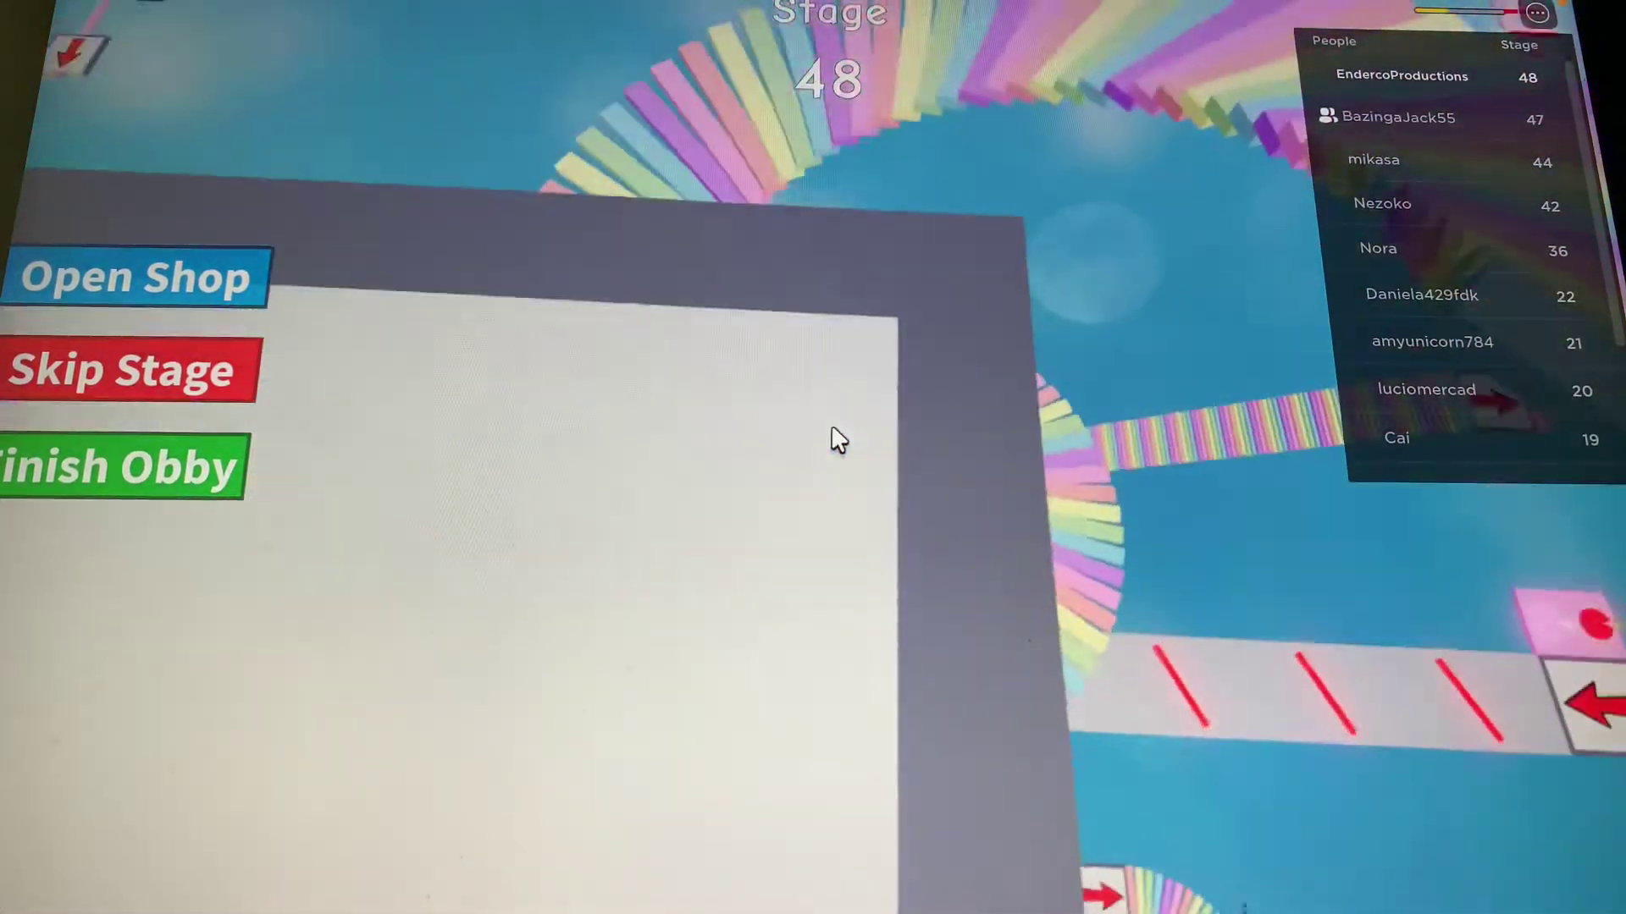
Turn toward the pink path and move across the grey platform toward the rainbow tower.
key(d)
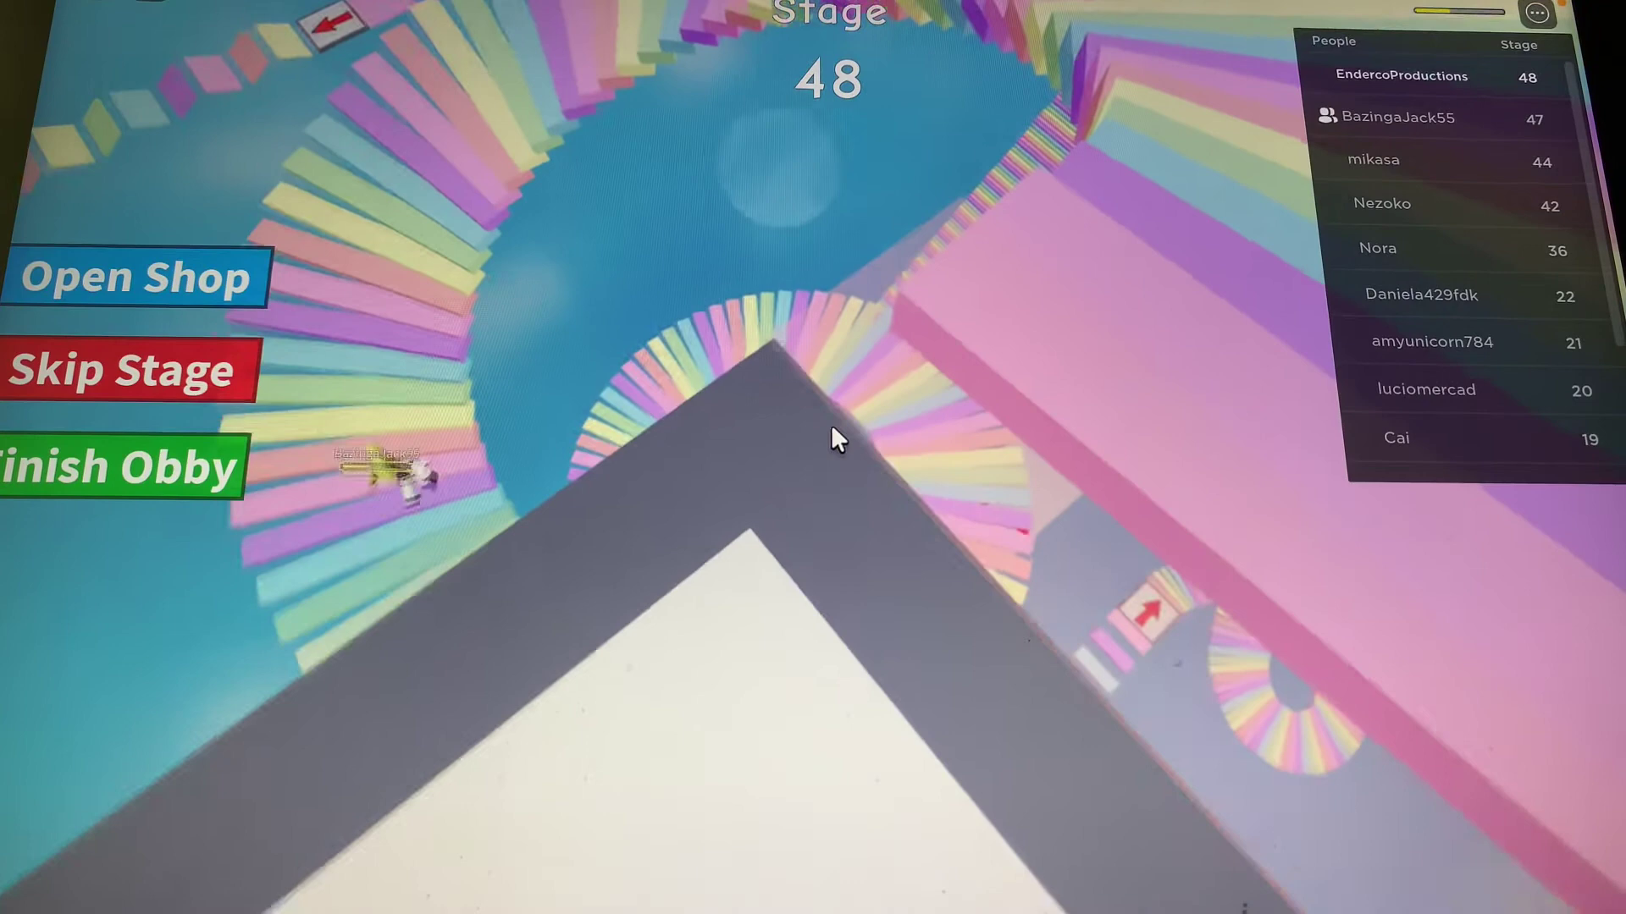
key(w)
key(w)
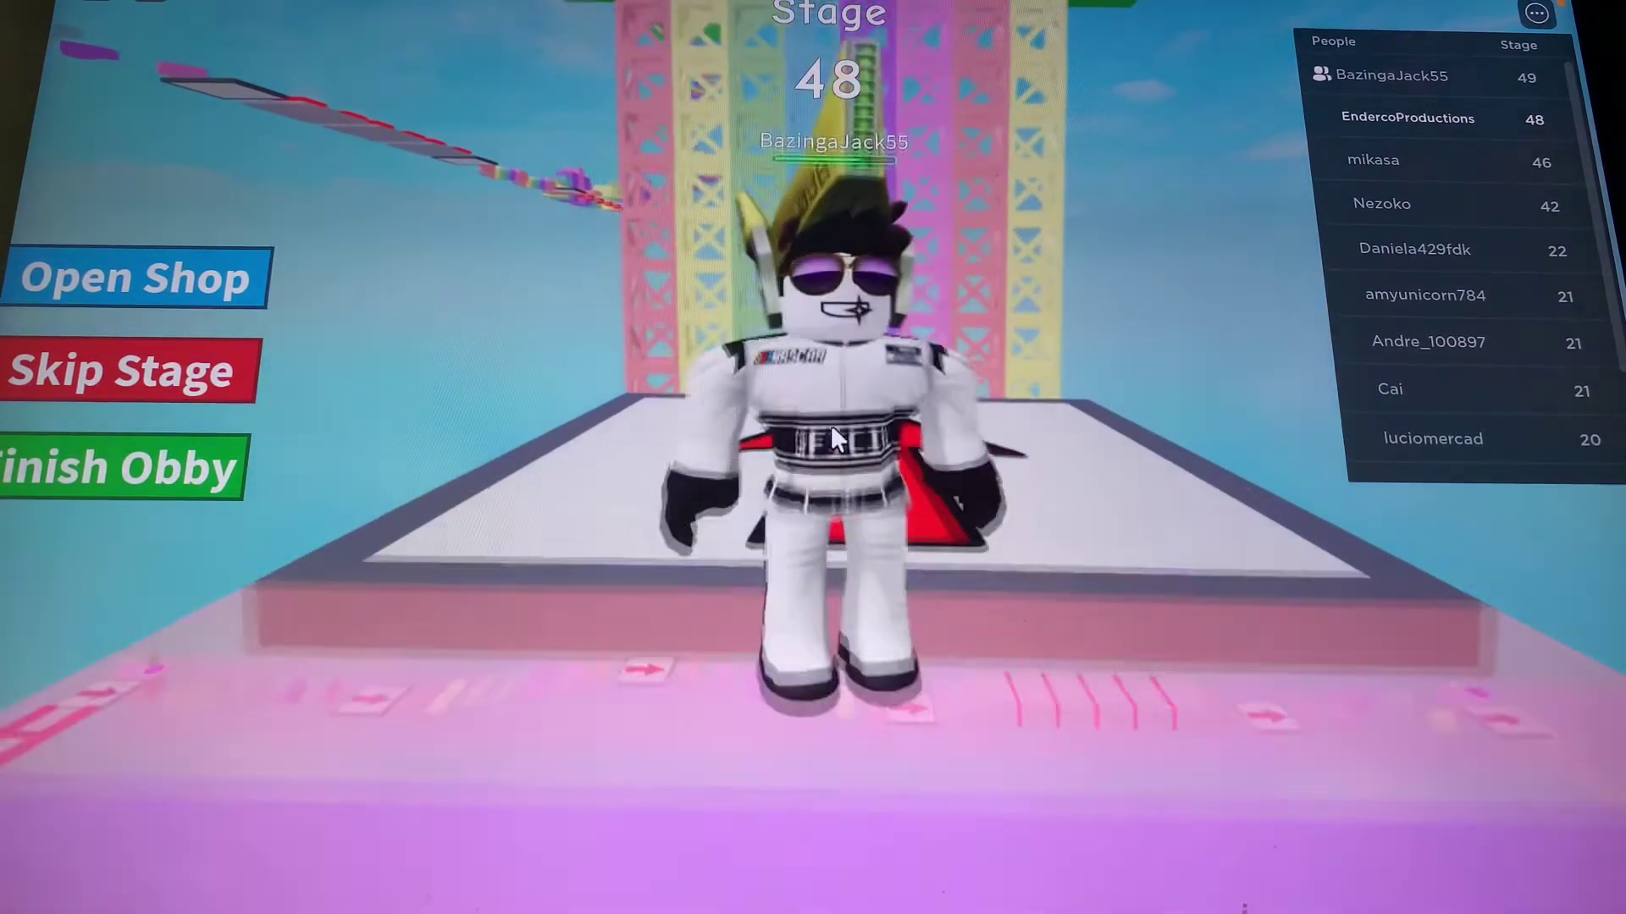
From the stage 49 checkpoint, climb the rainbow truss onto the yellow stage 50 star pad.
key(w)
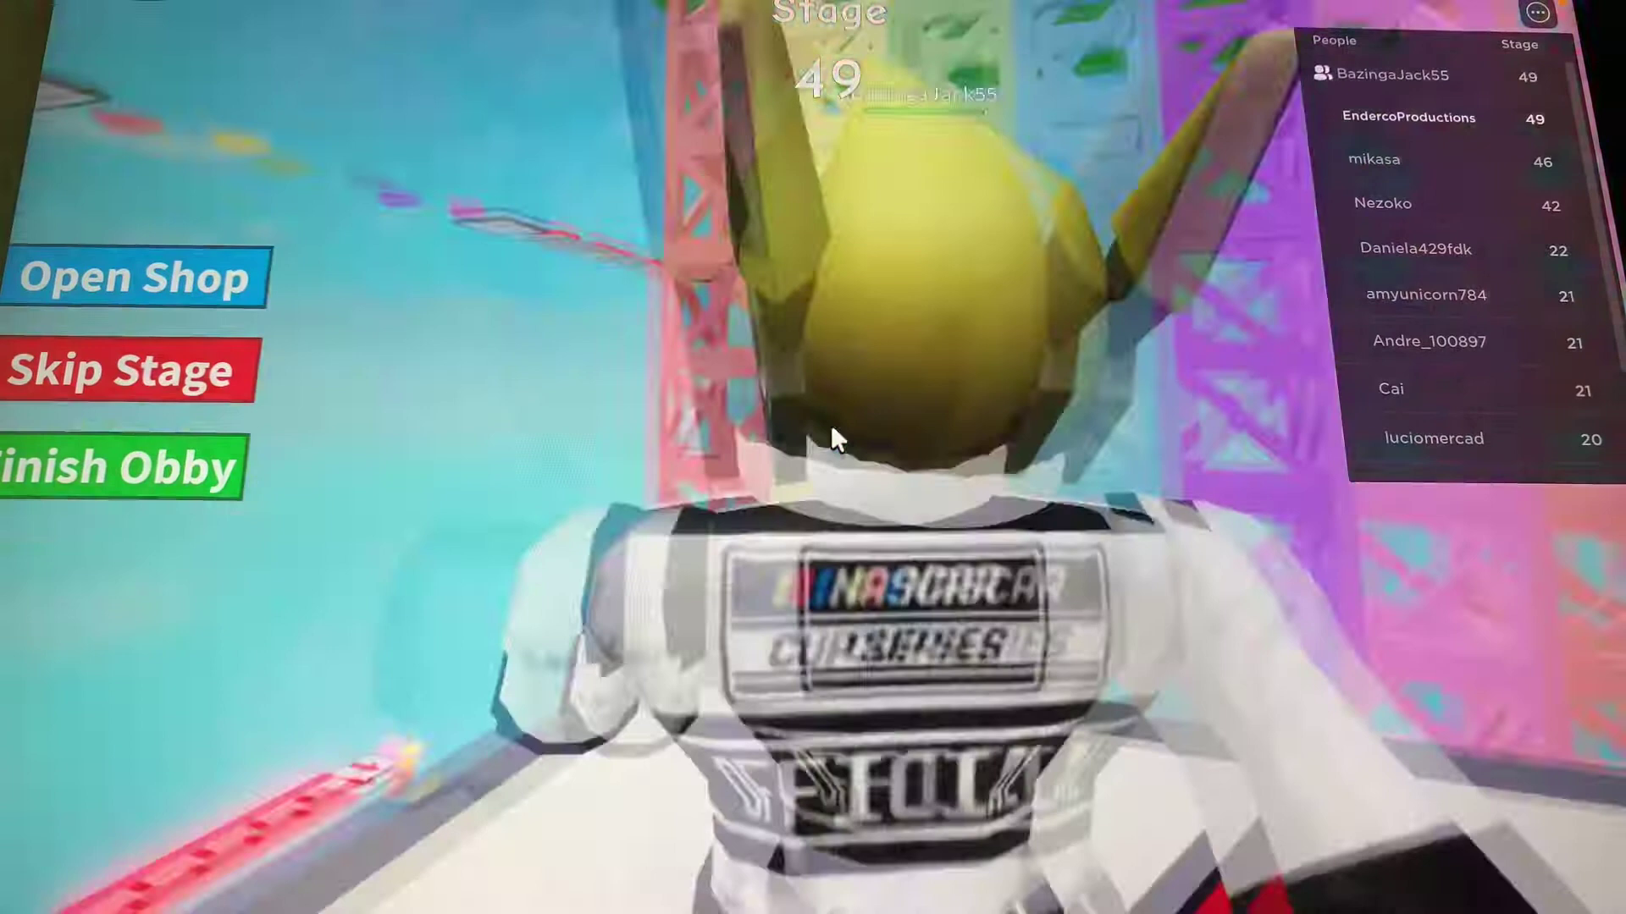
key(w)
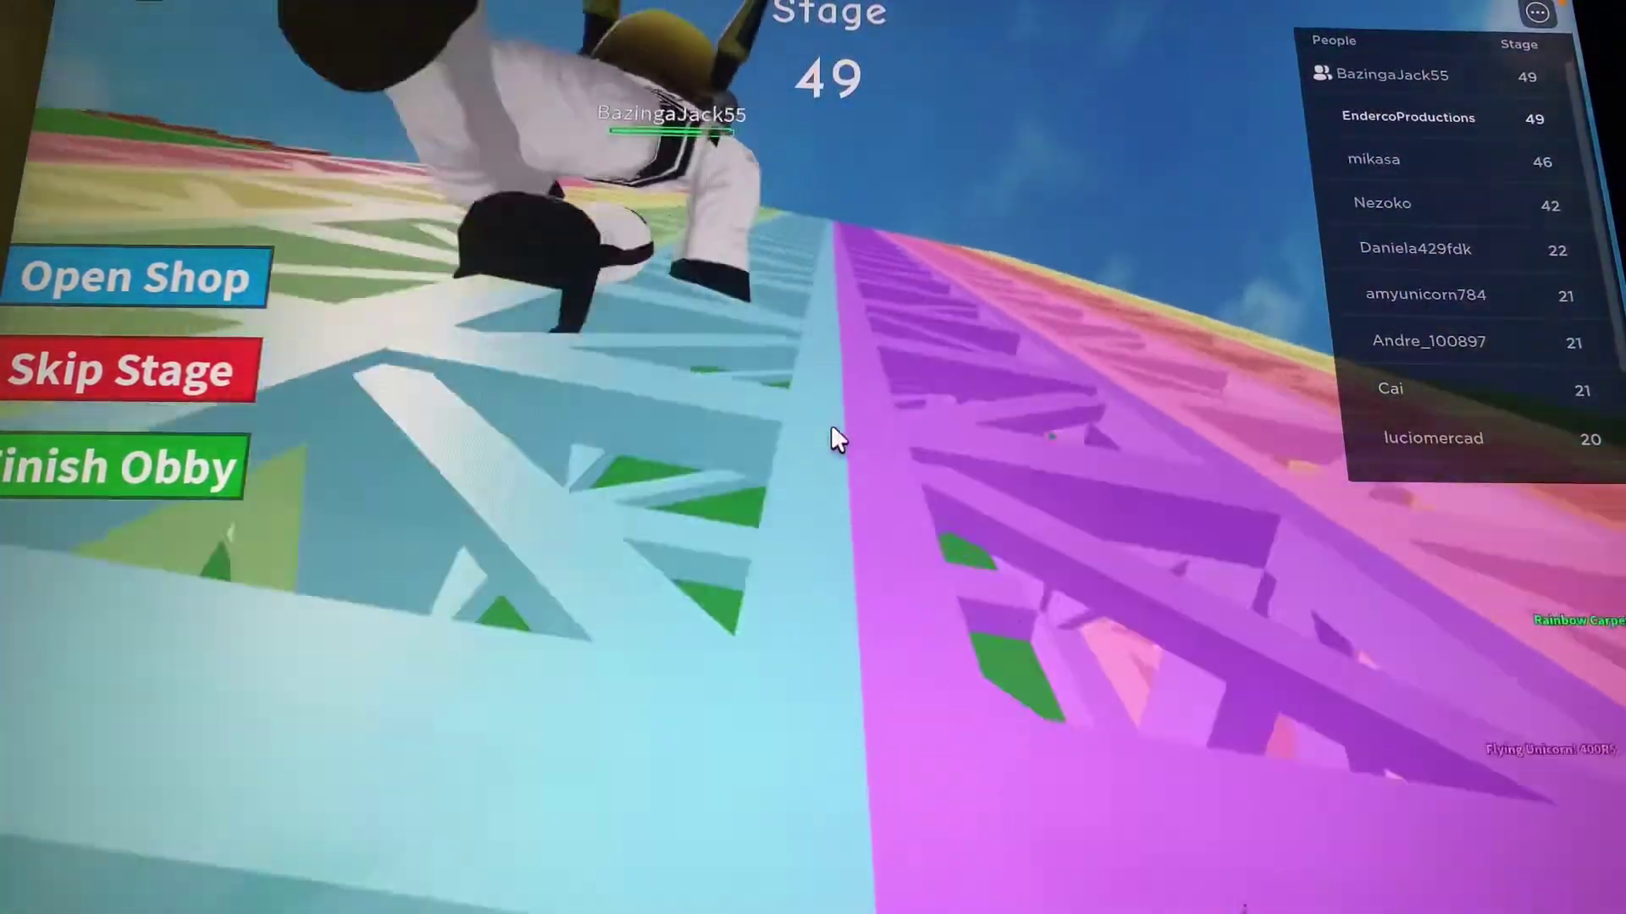
key(w)
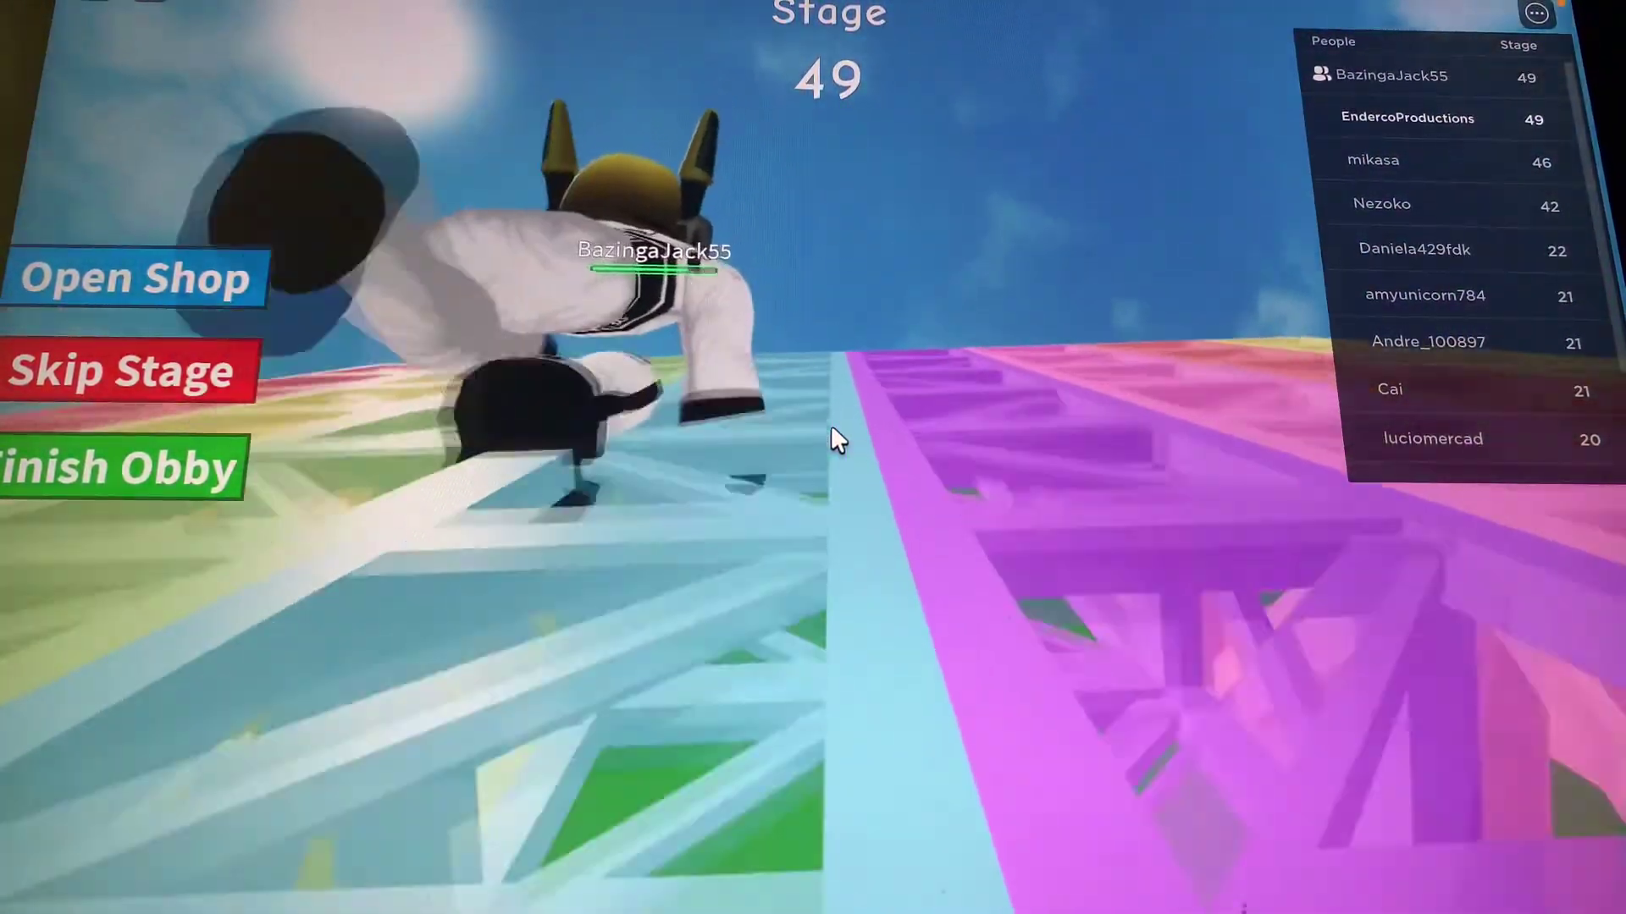
key(w)
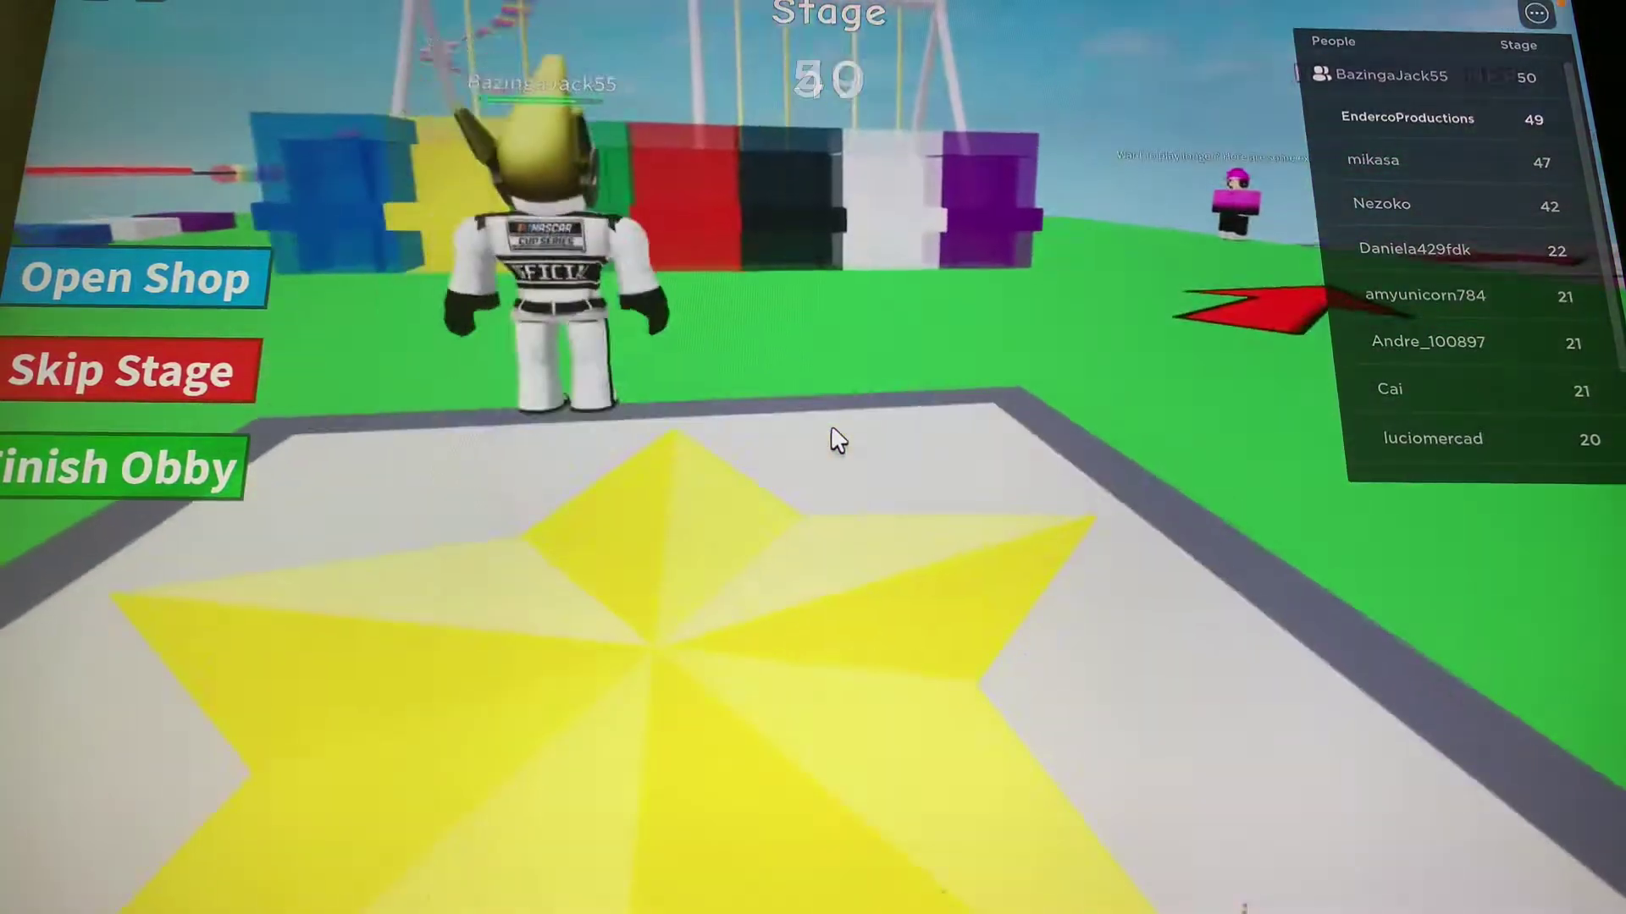
key(d)
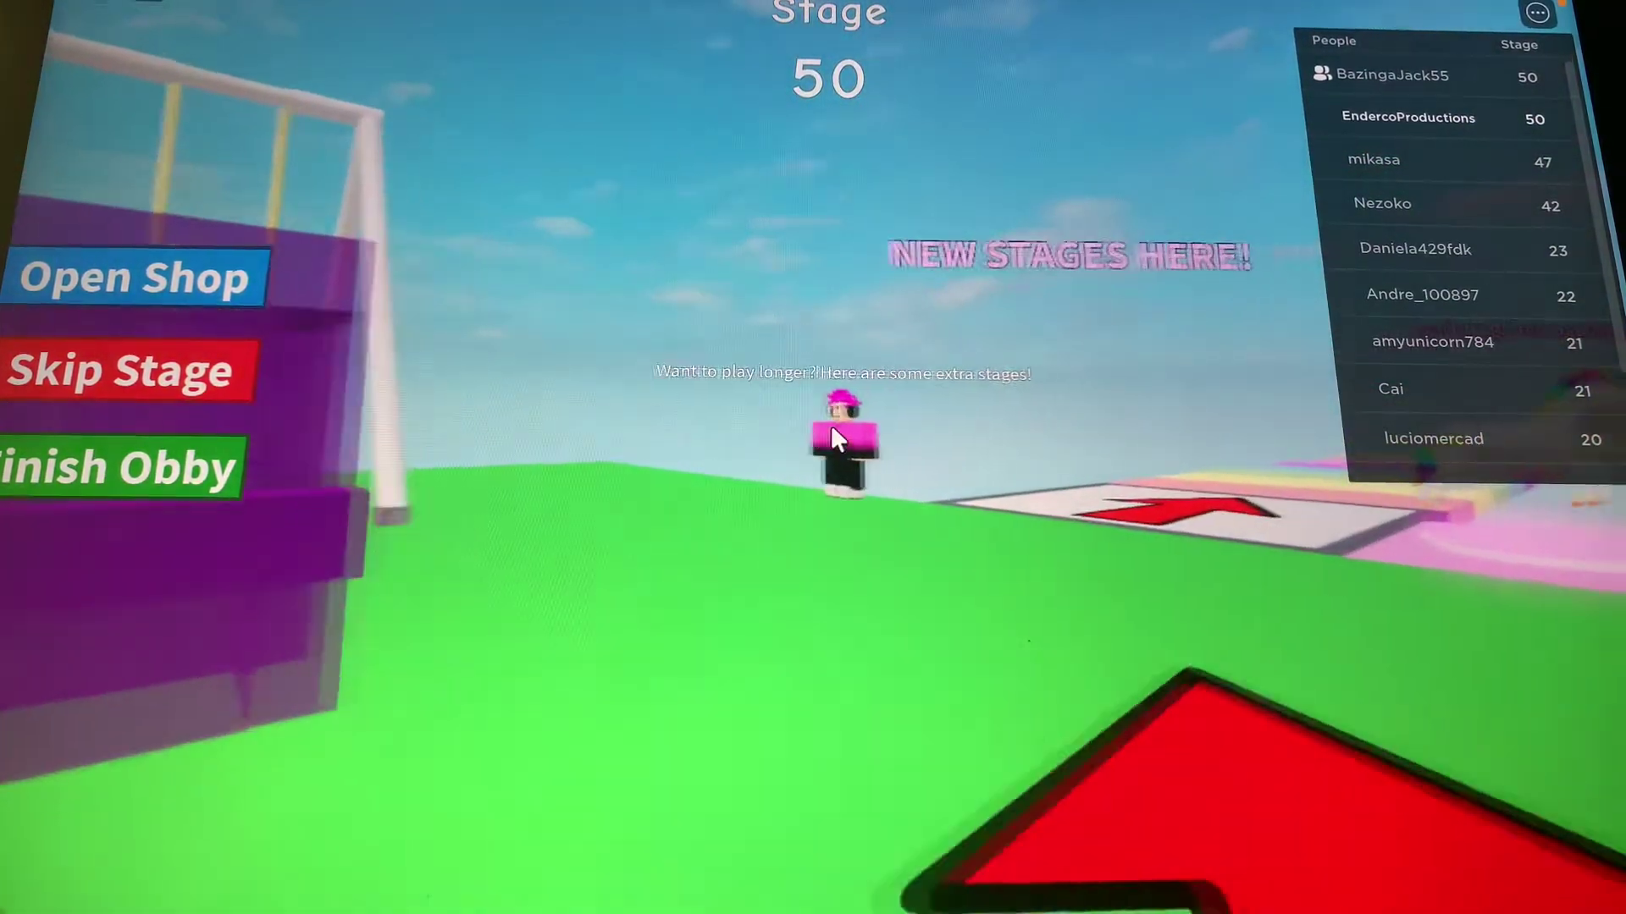
key(w)
key(d)
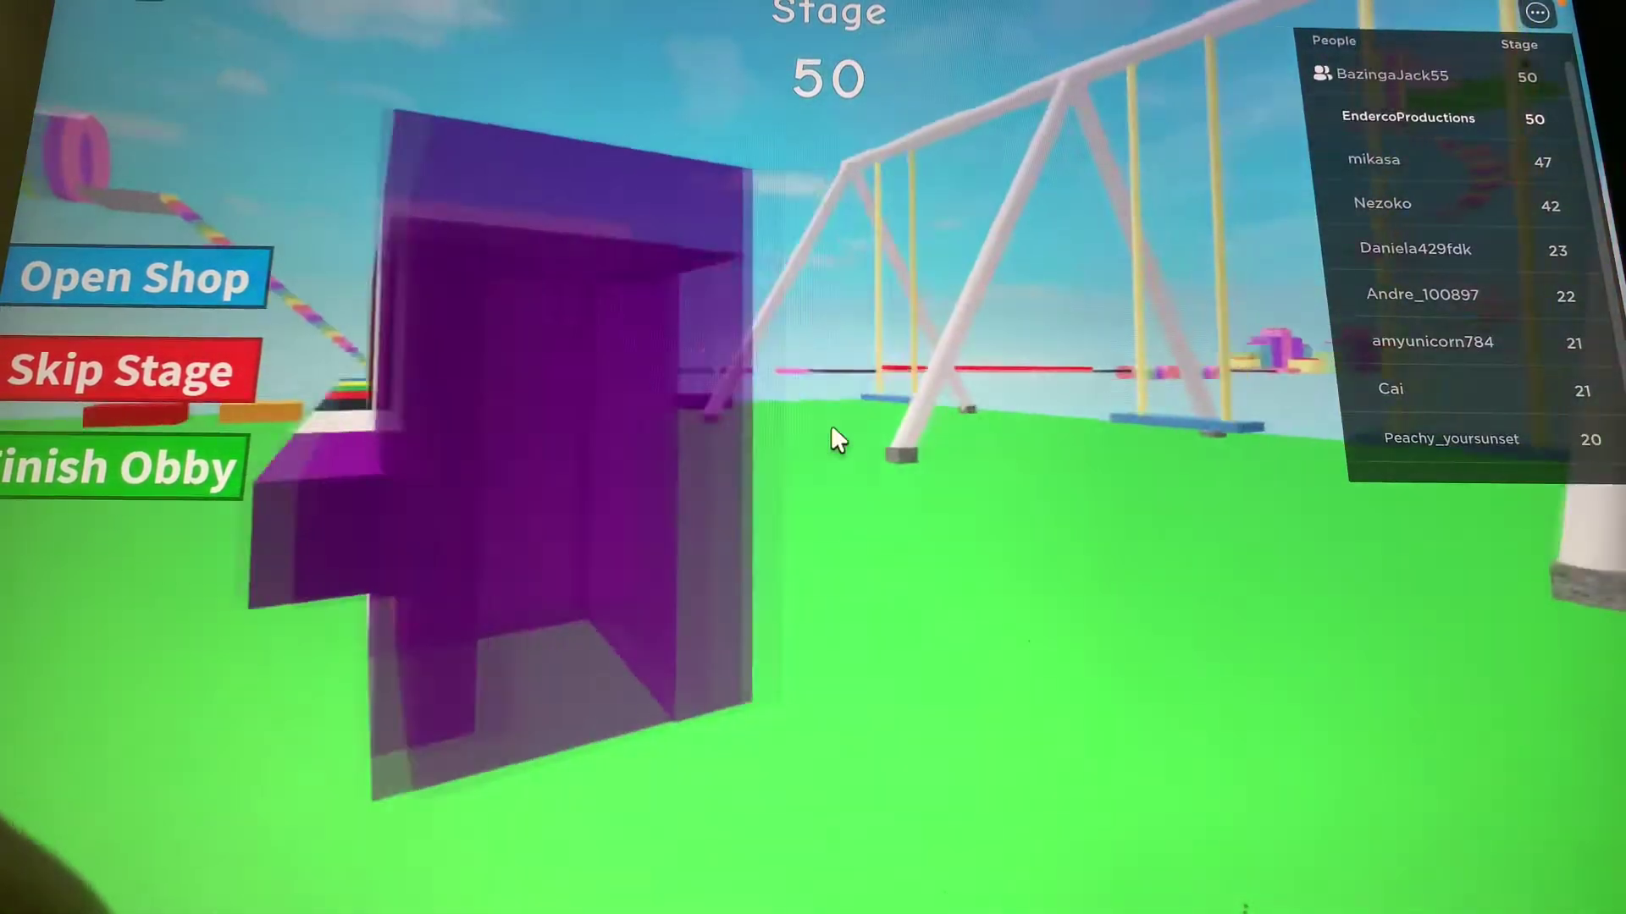
key(a)
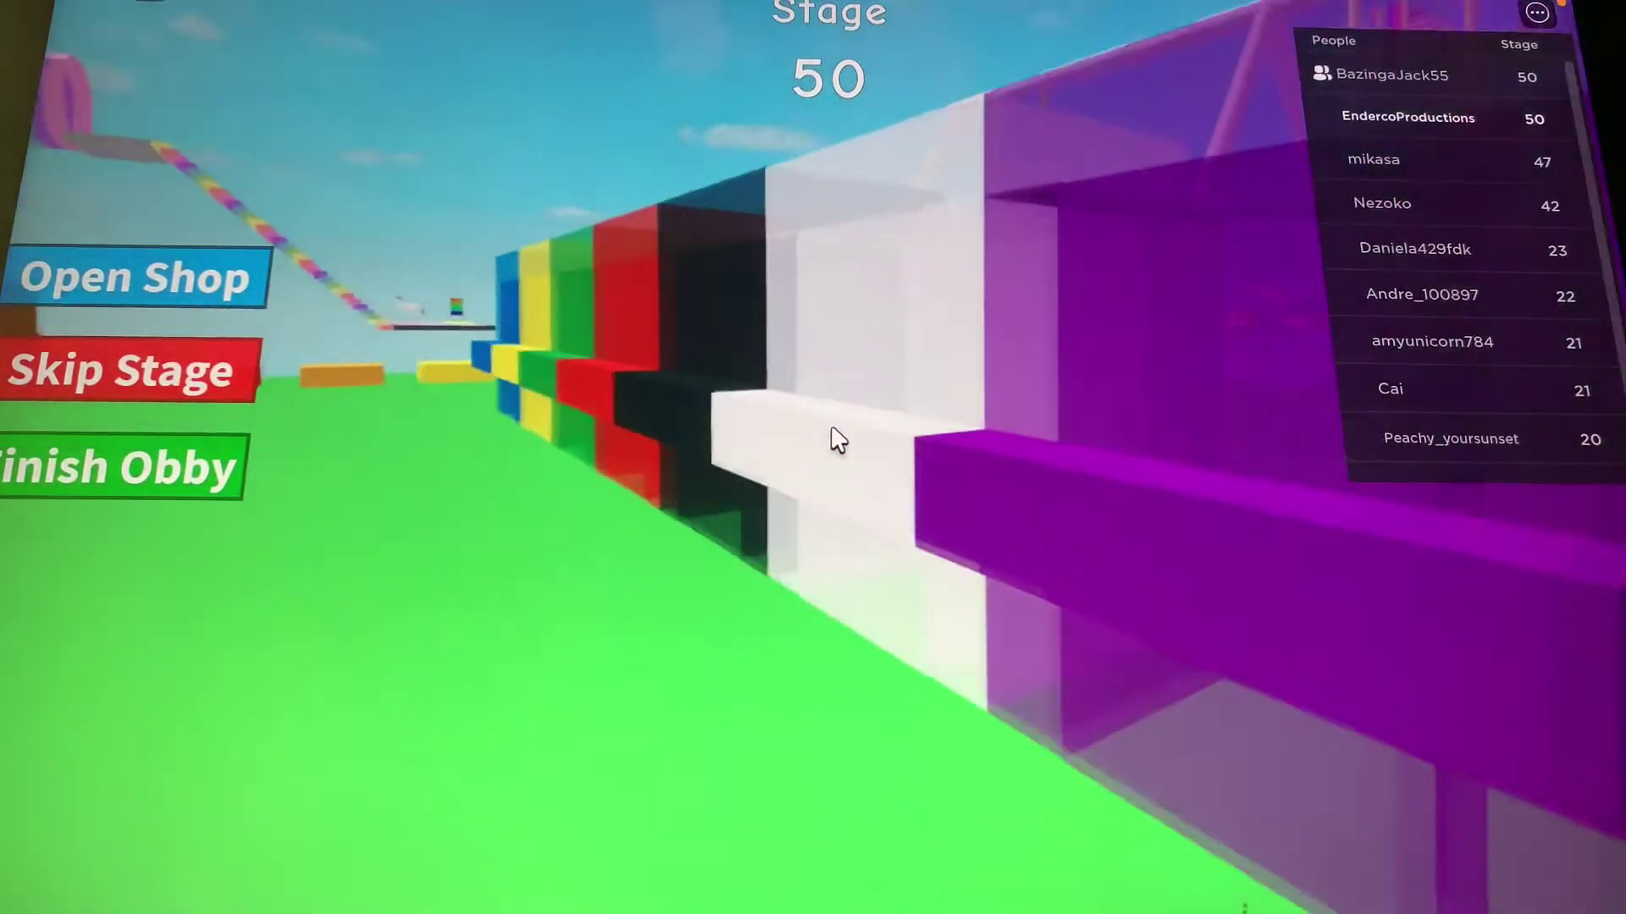
key(w)
key(d)
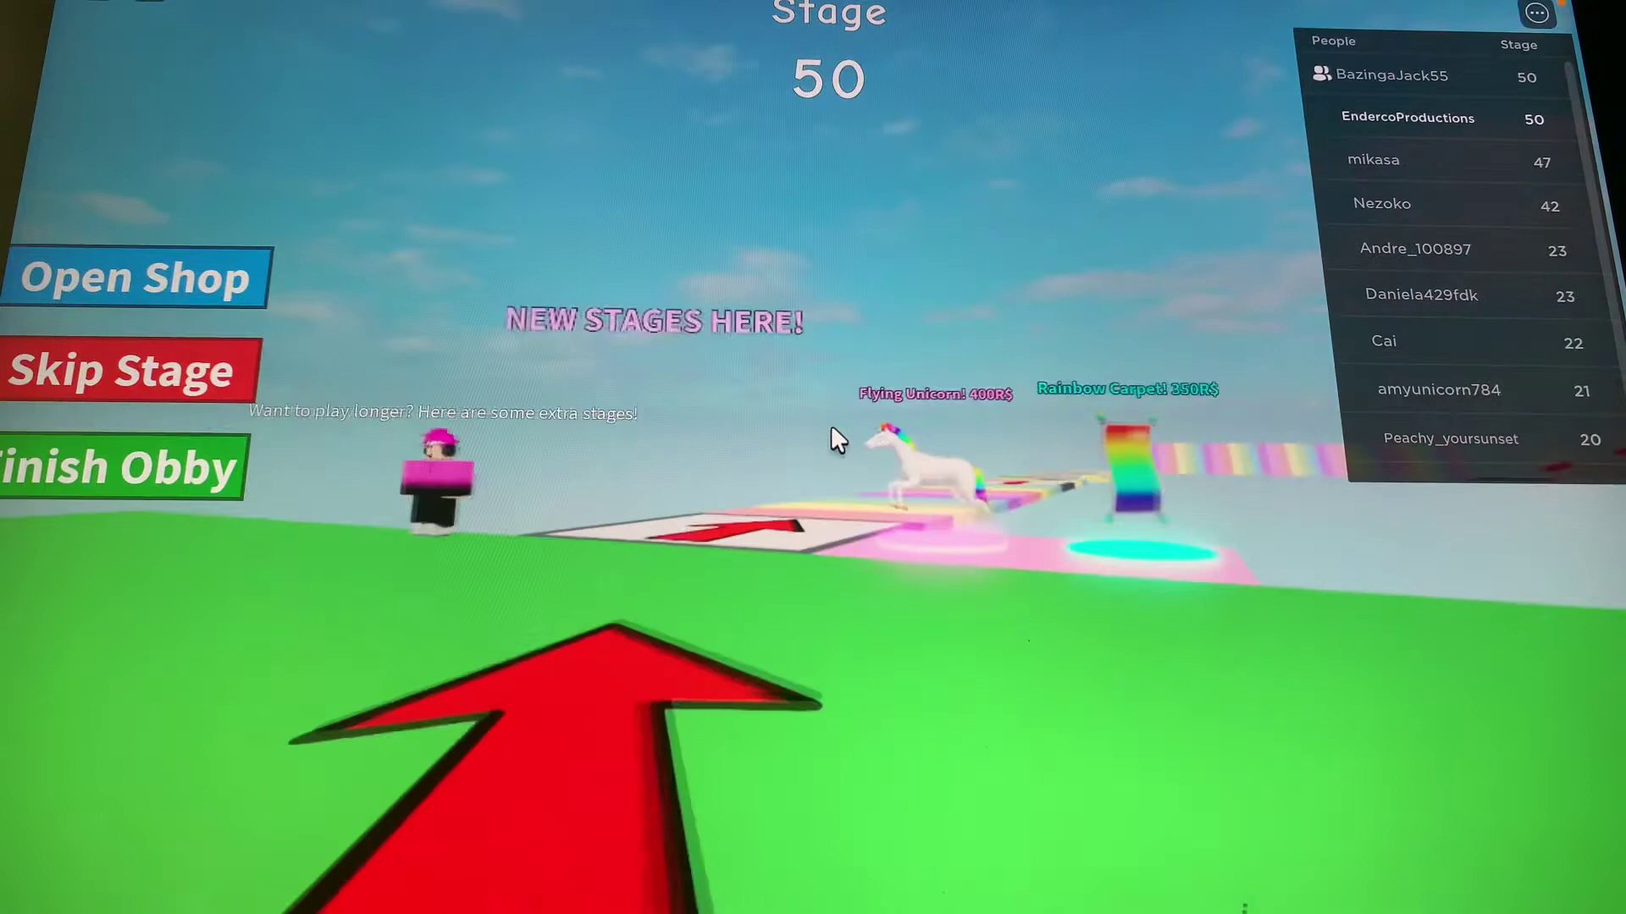
key(a)
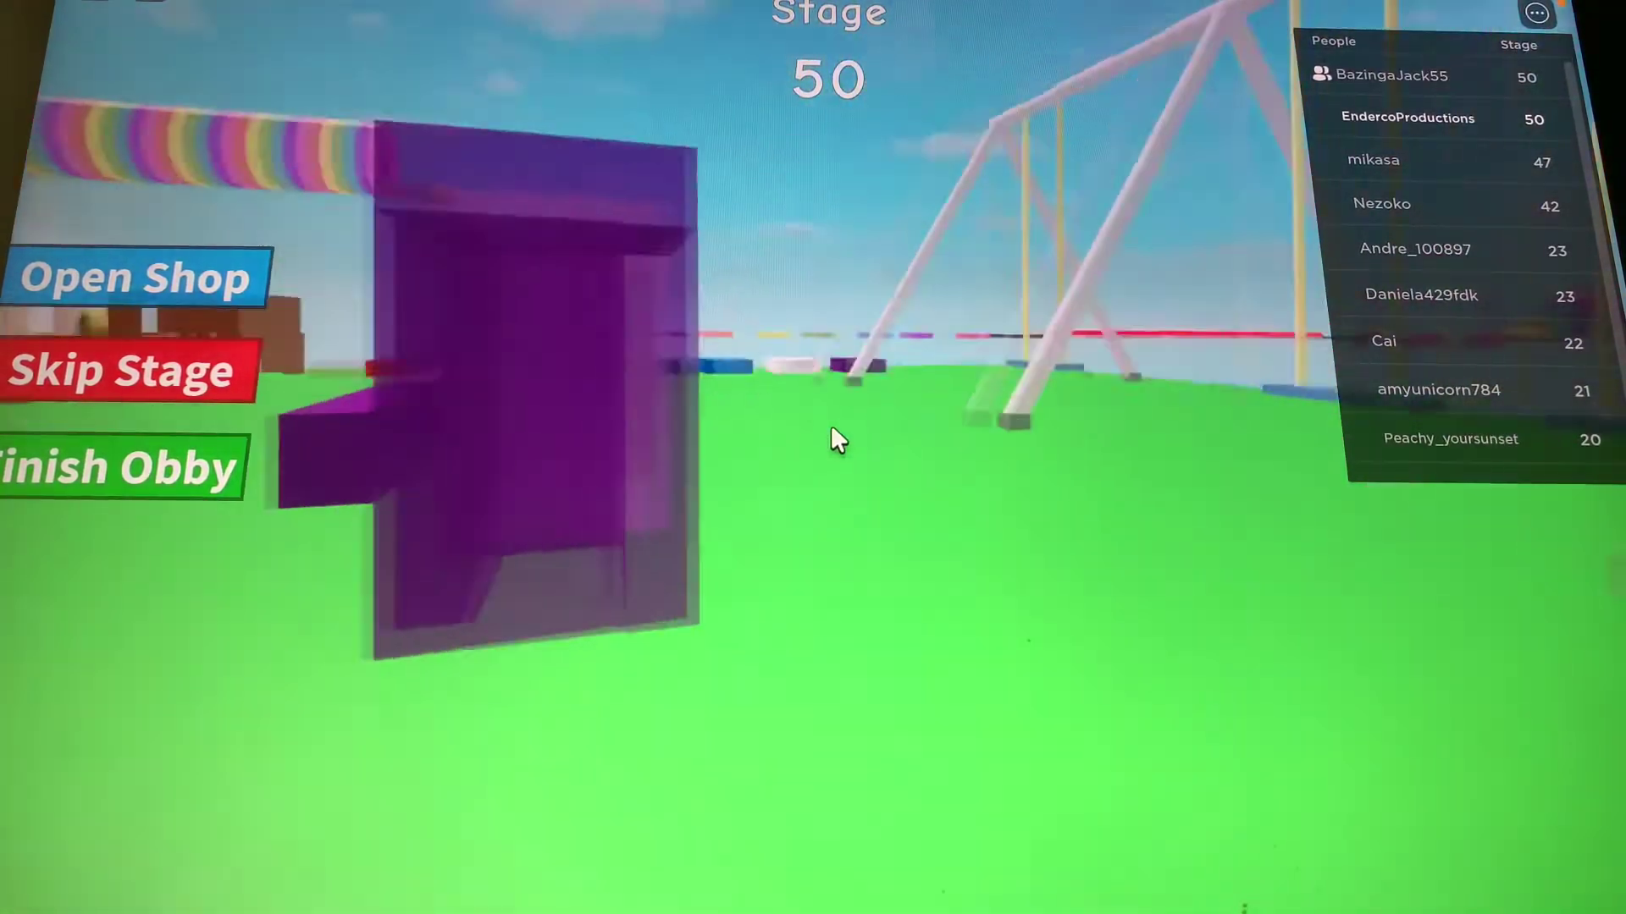
key(s)
Follow the rainbow path past the new stages sign to stage 51 and the grey platform.
key(d)
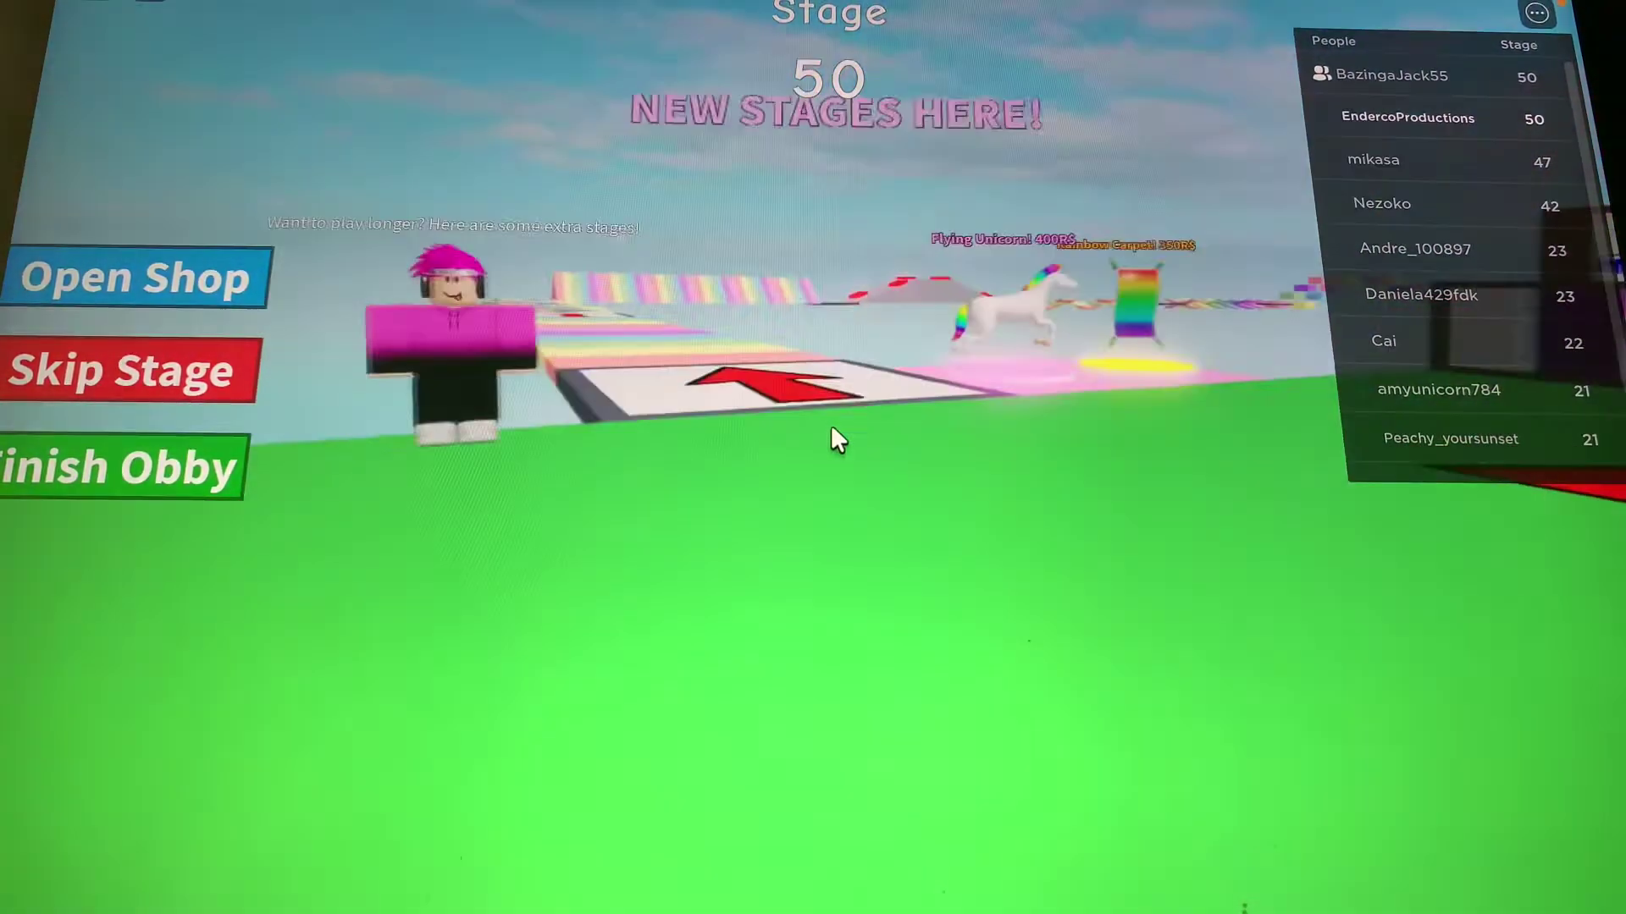
key(w)
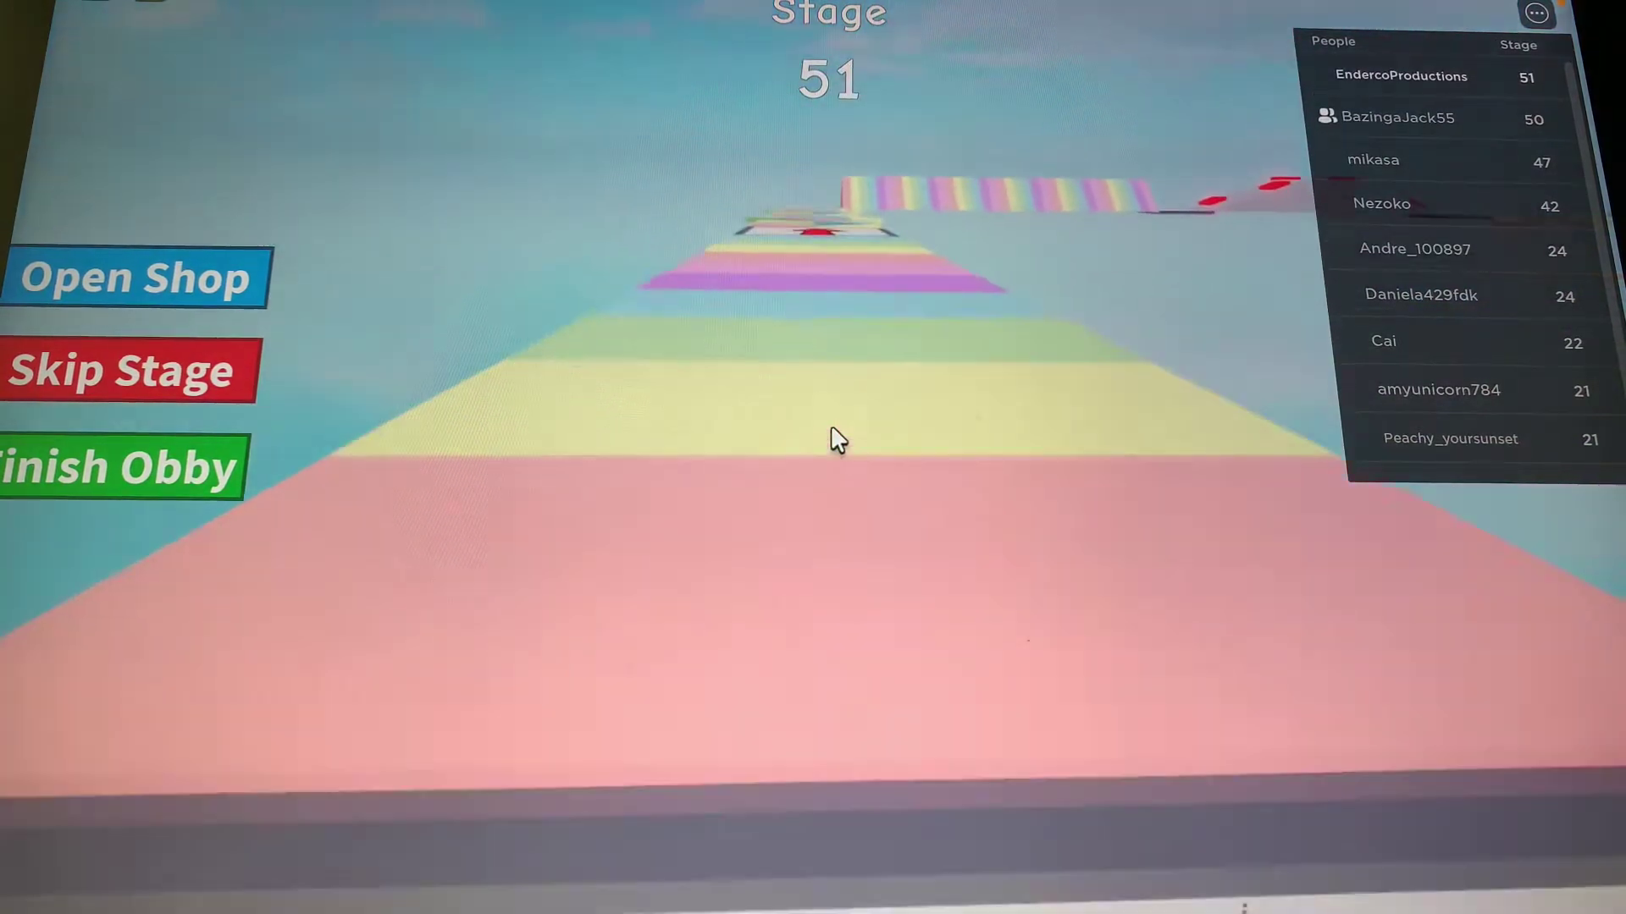
scroll(835, 439, down, 3)
scroll(835, 440, up, 3)
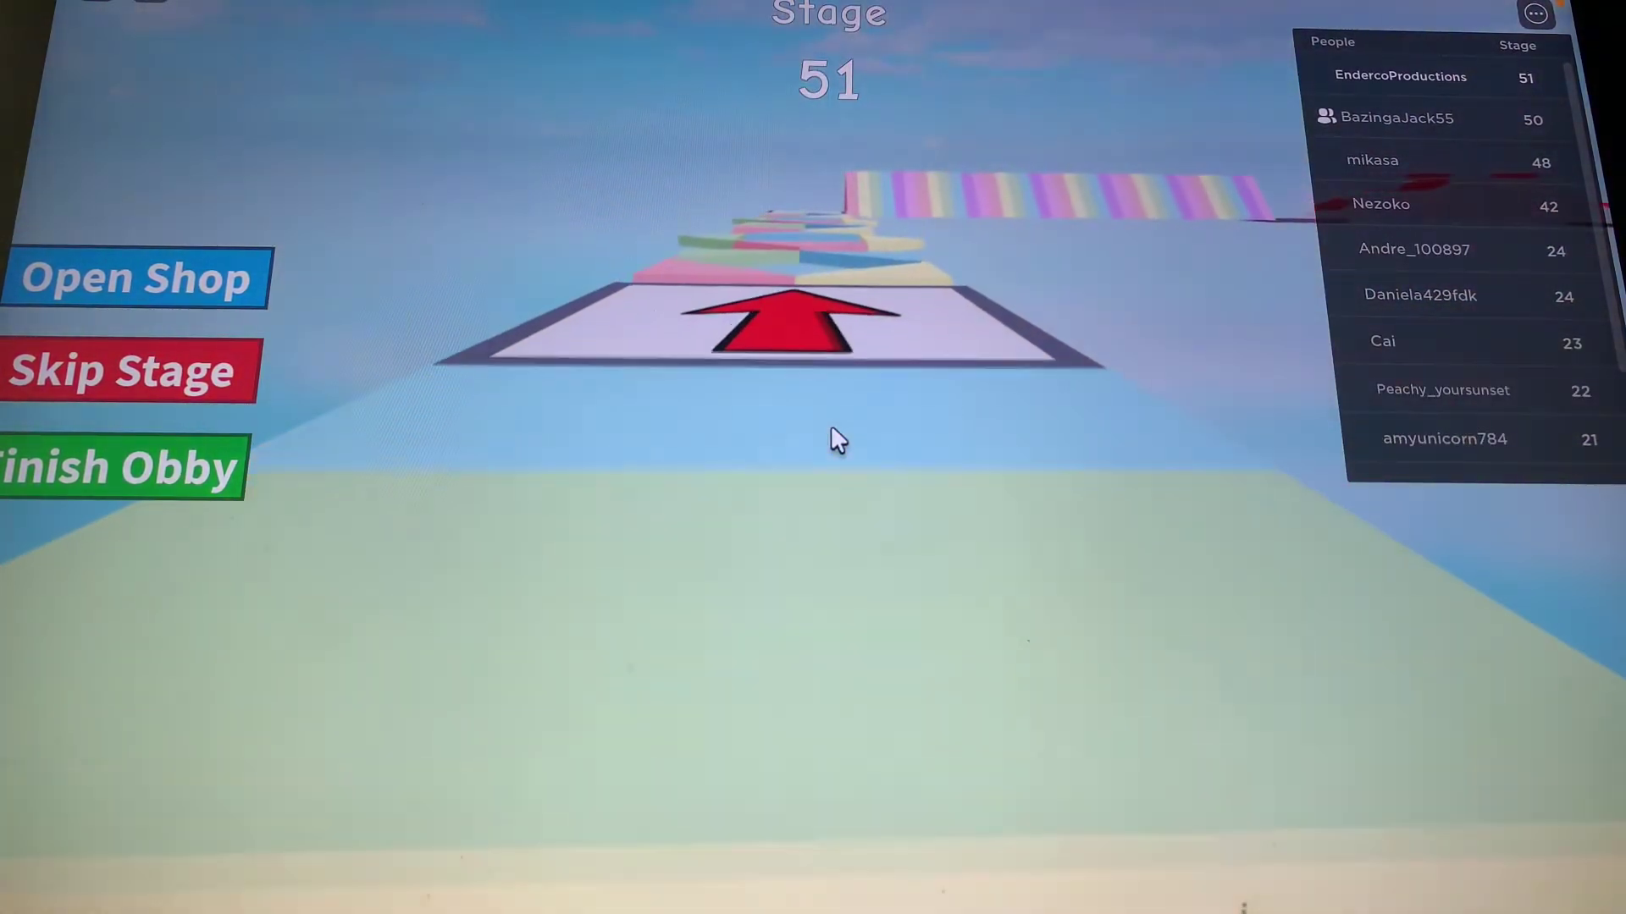
key(w)
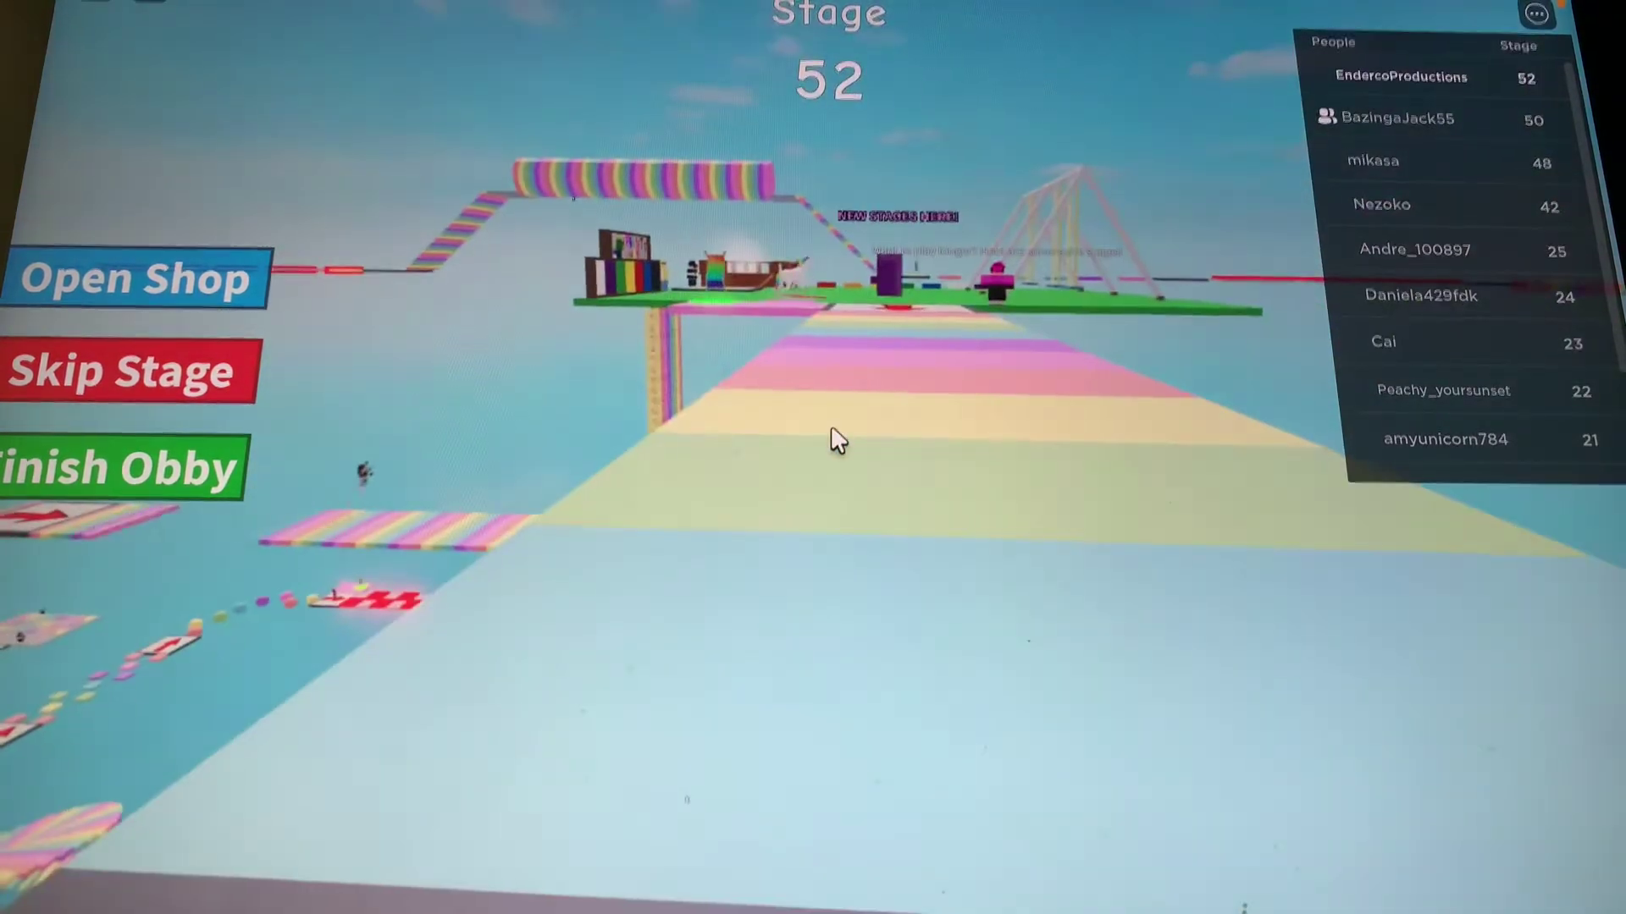
key(s)
key(s)
key(Right)
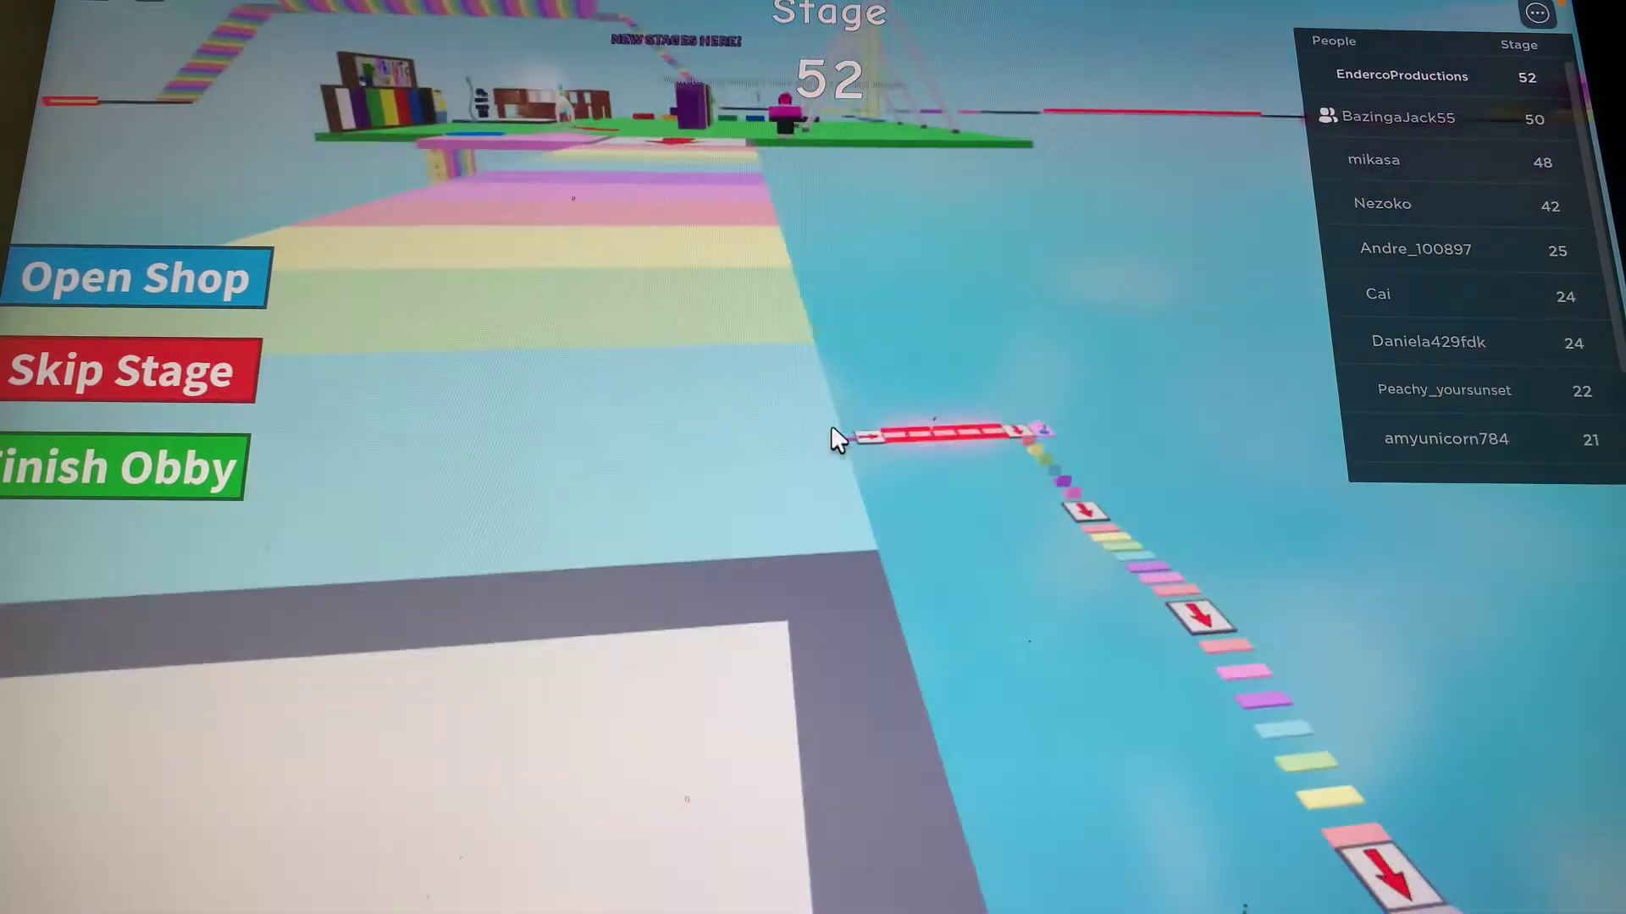
Cross the yellow wedge and pastel triangle platforms into the rainbow tunnel at stage 53.
key(w)
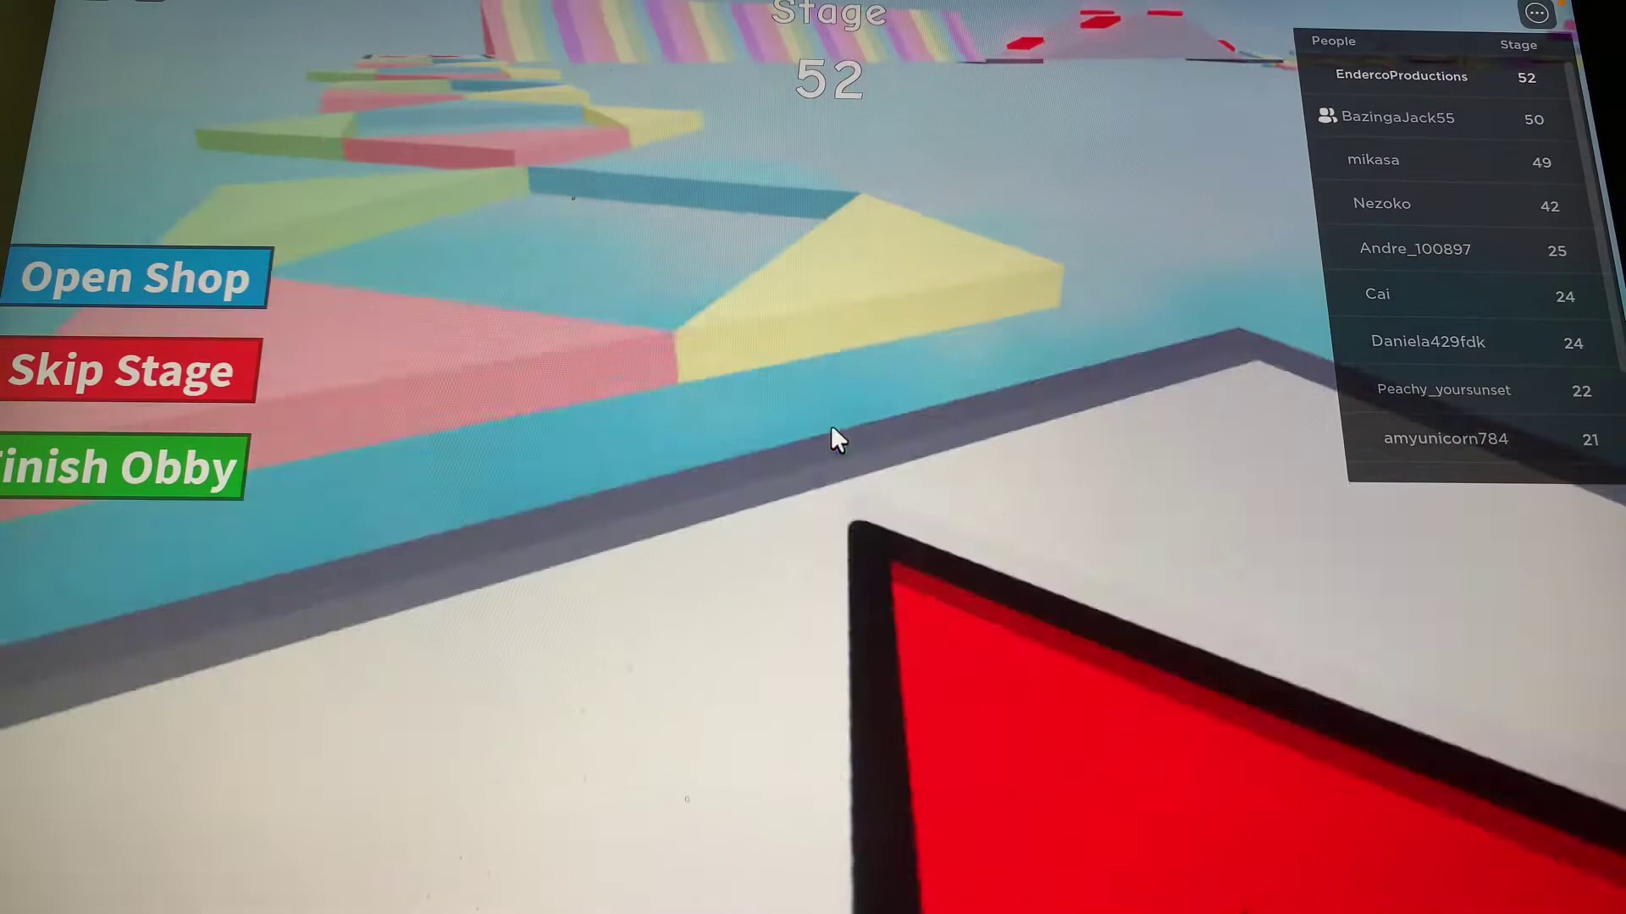
key(w)
key(space)
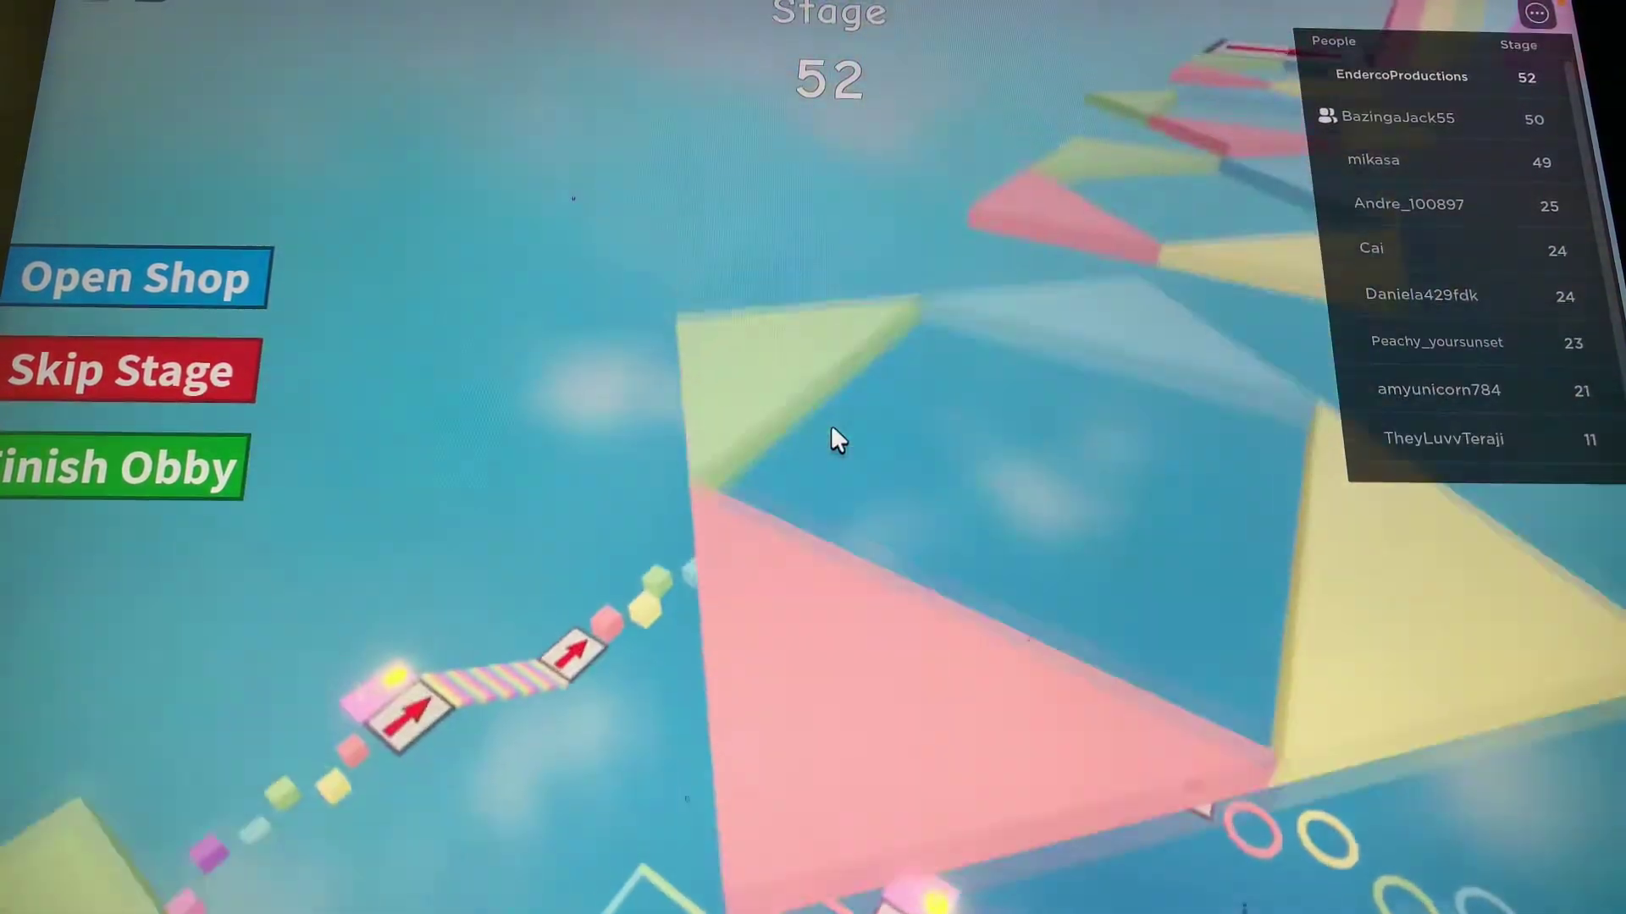
key(space)
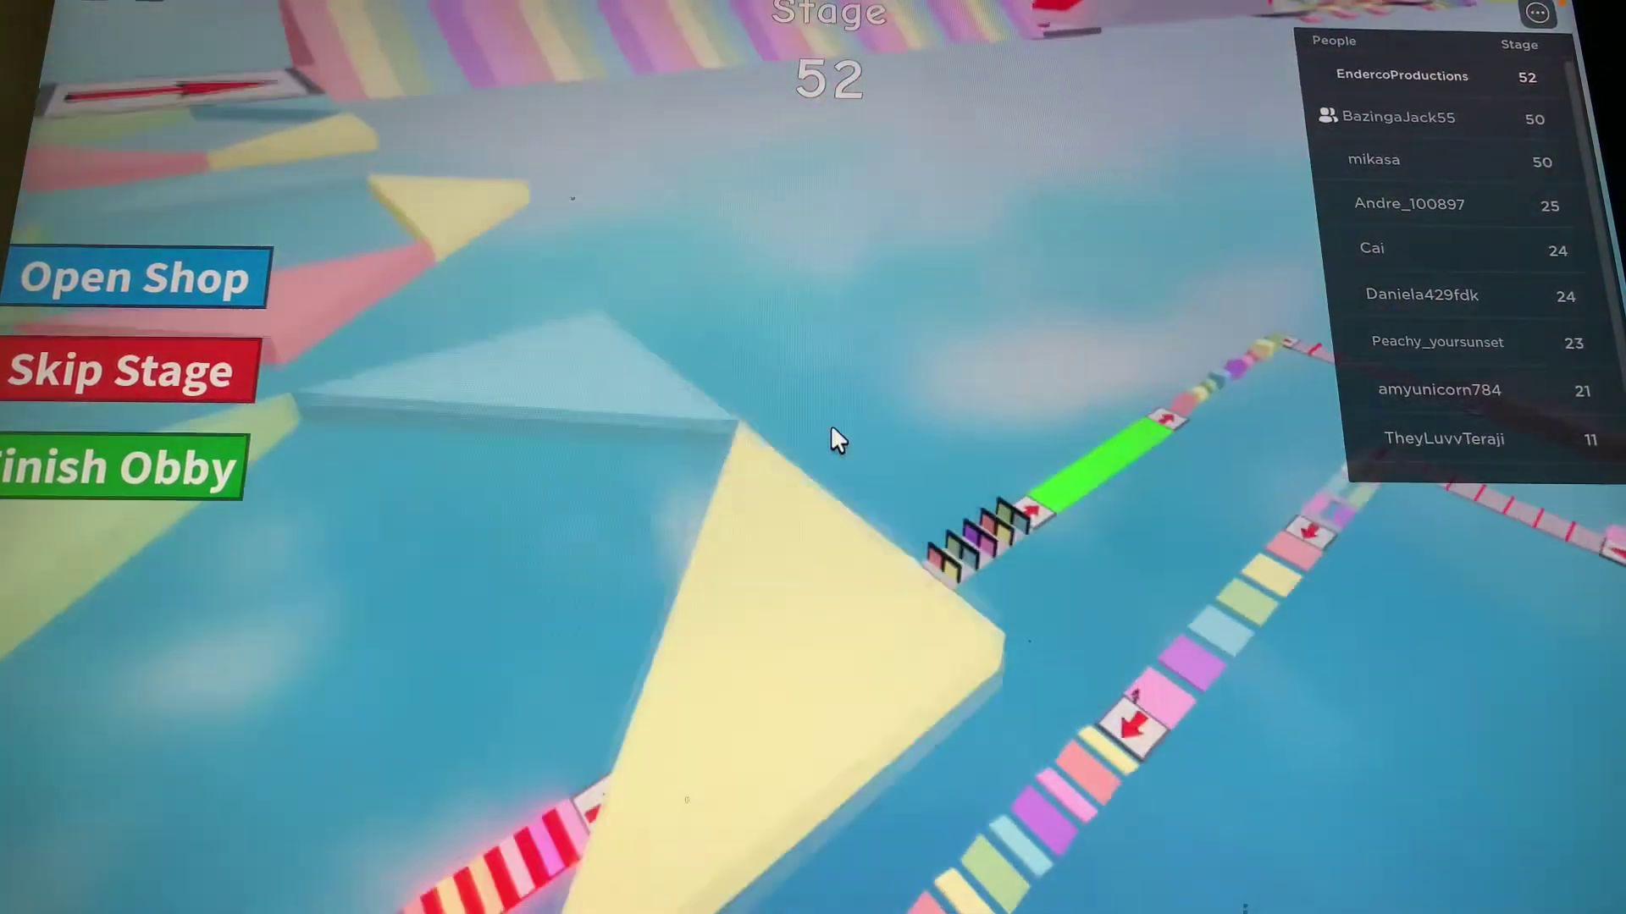
key(w)
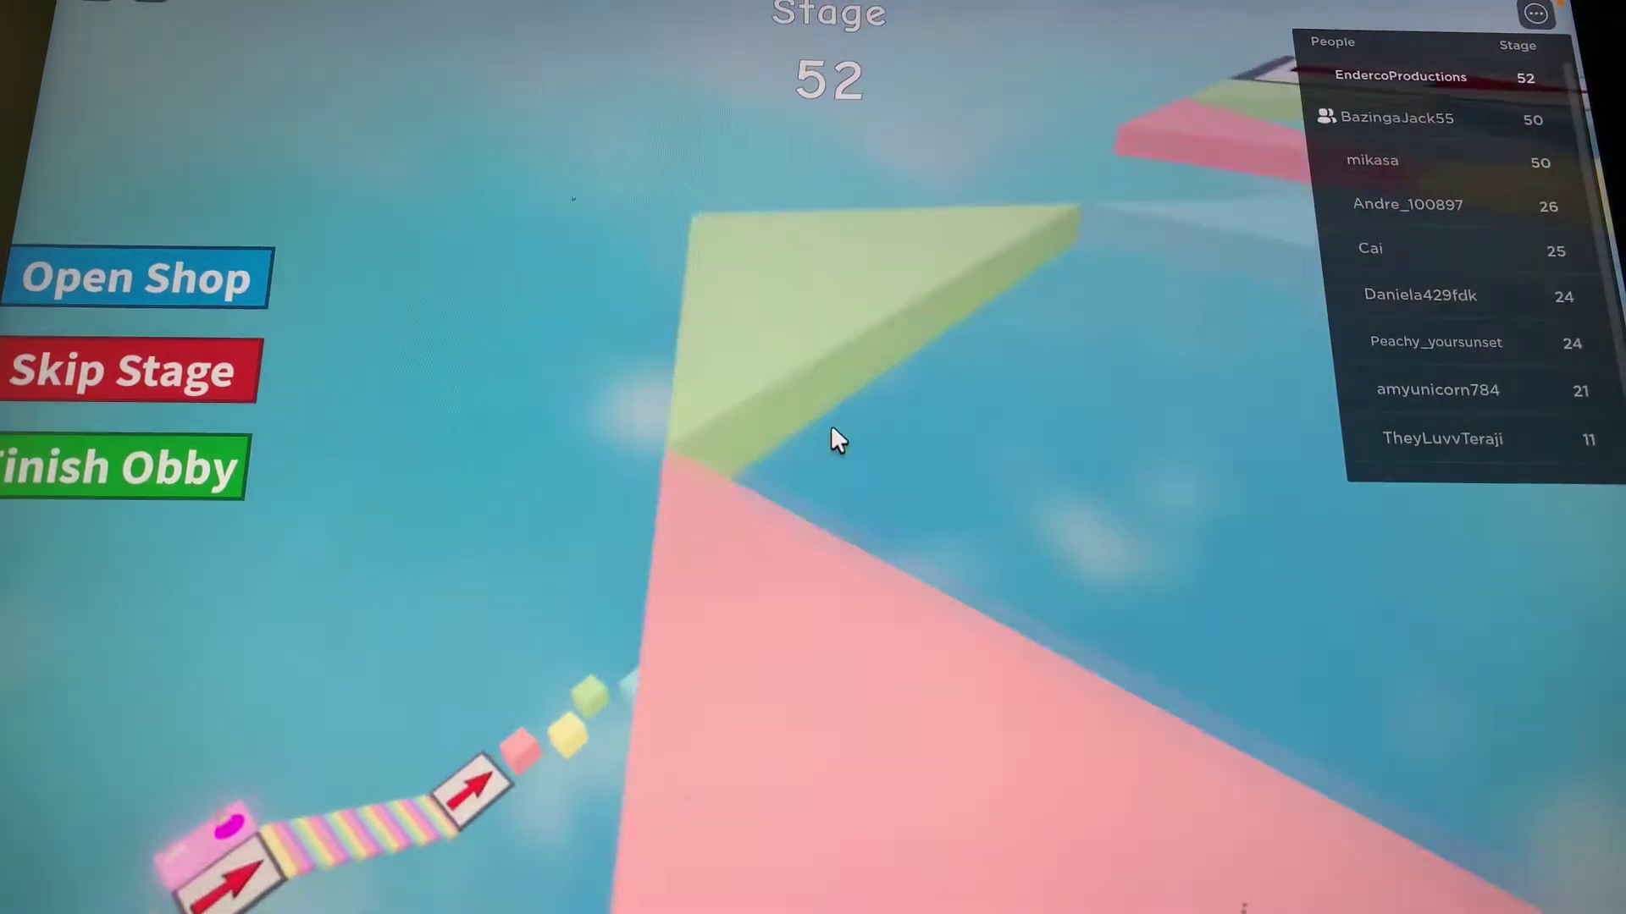
key(w)
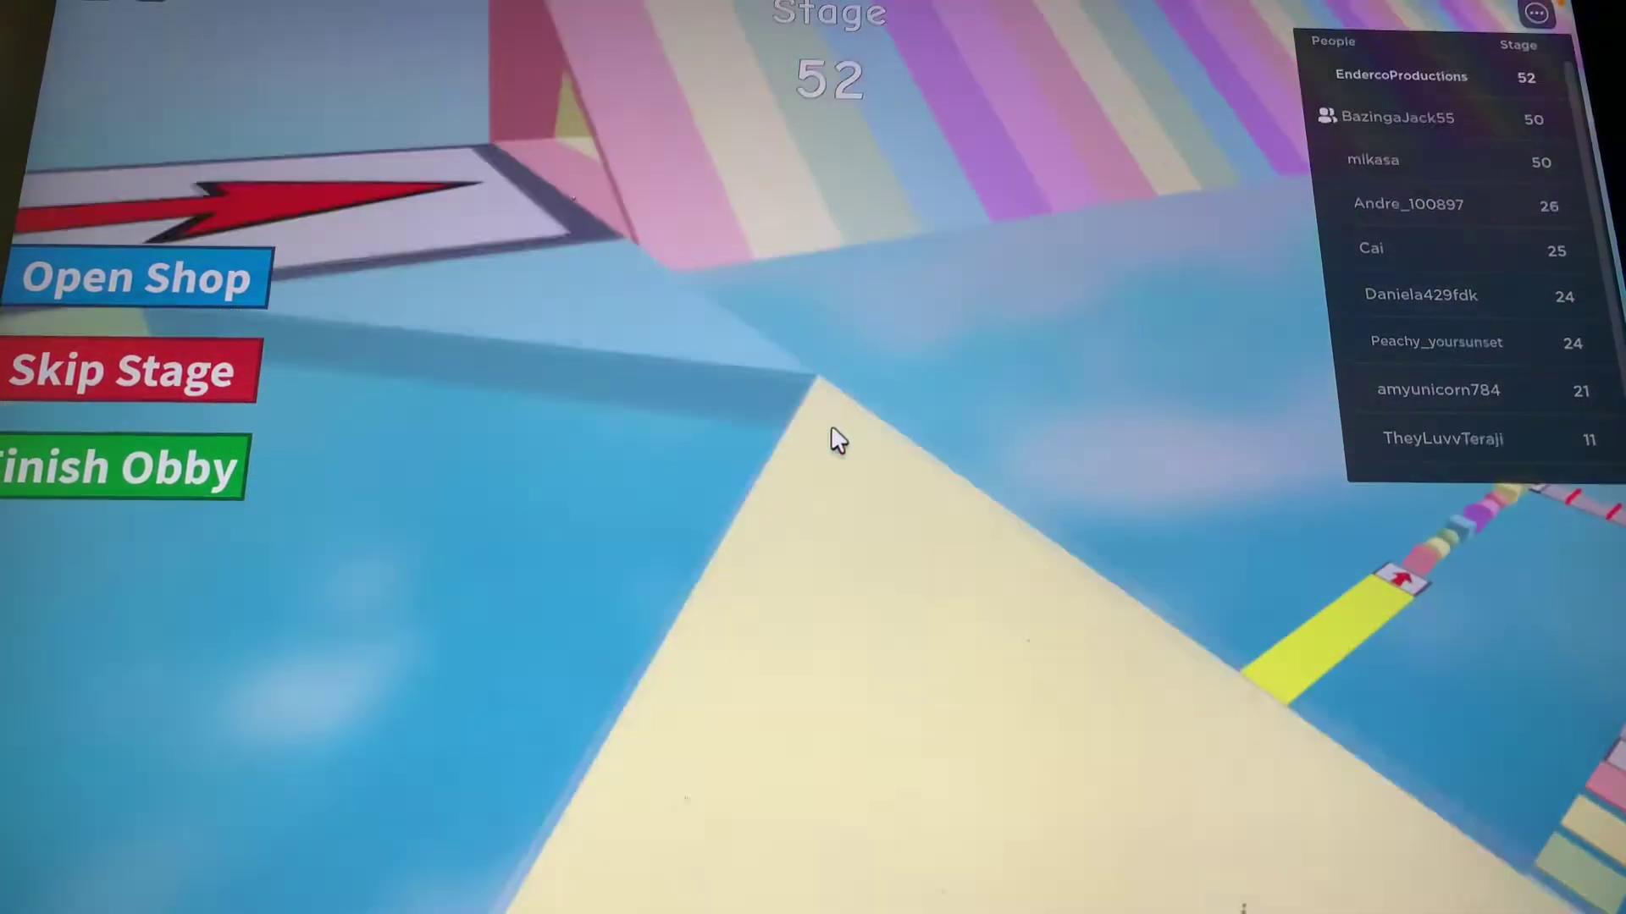
key(w)
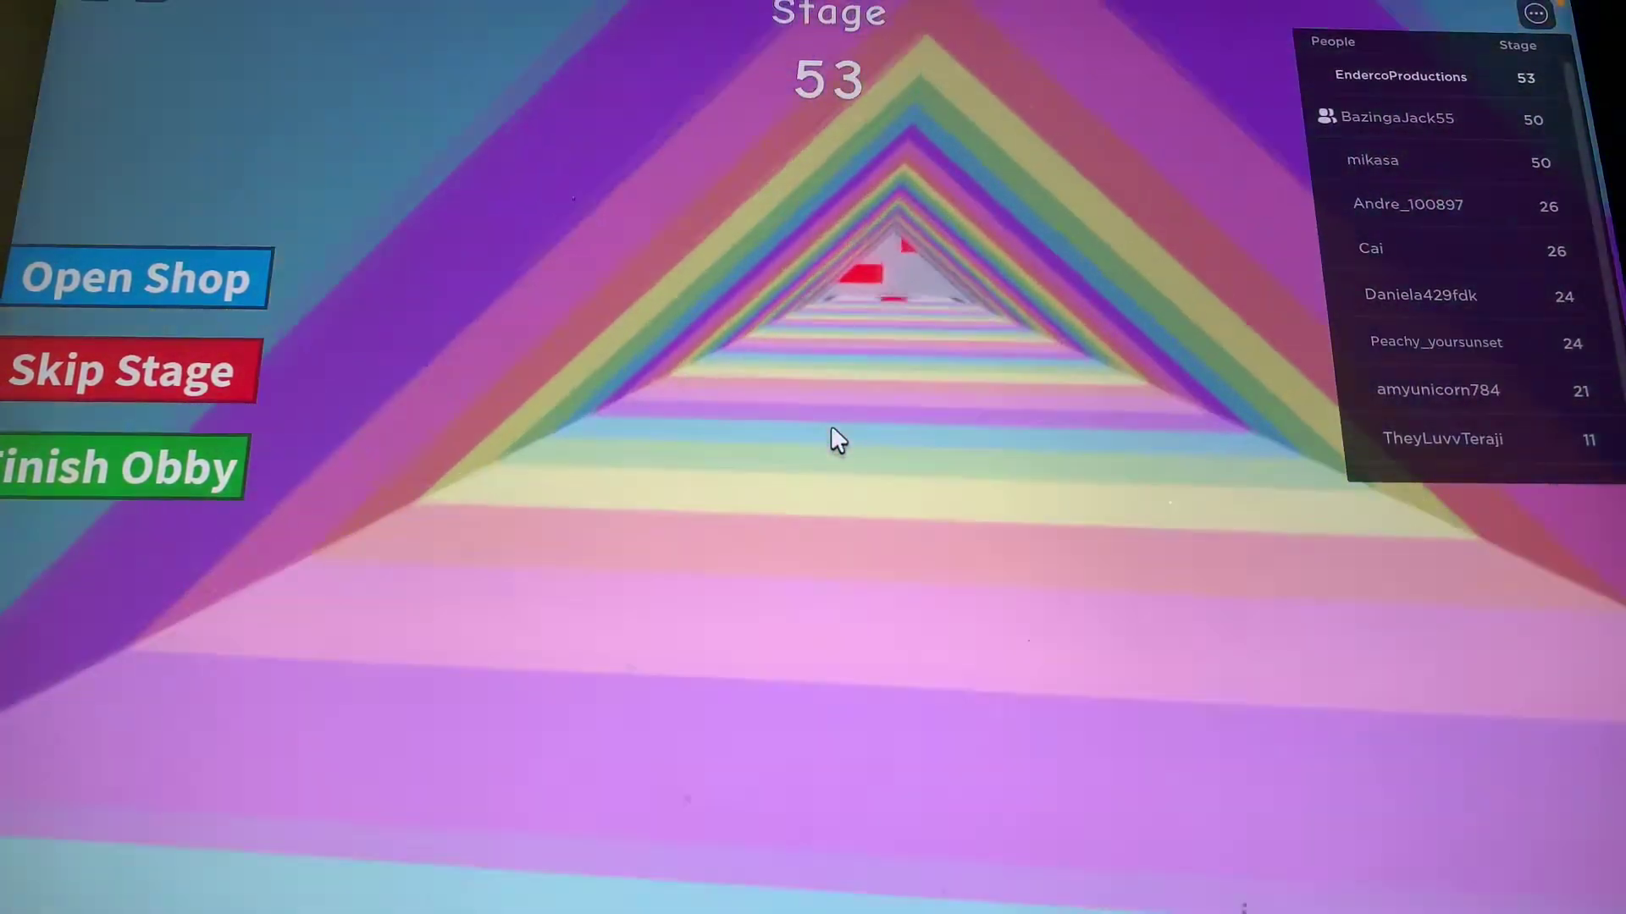
Exit the rainbow tunnel to stage 54 and reach the checkpoint arrow pad.
key(w)
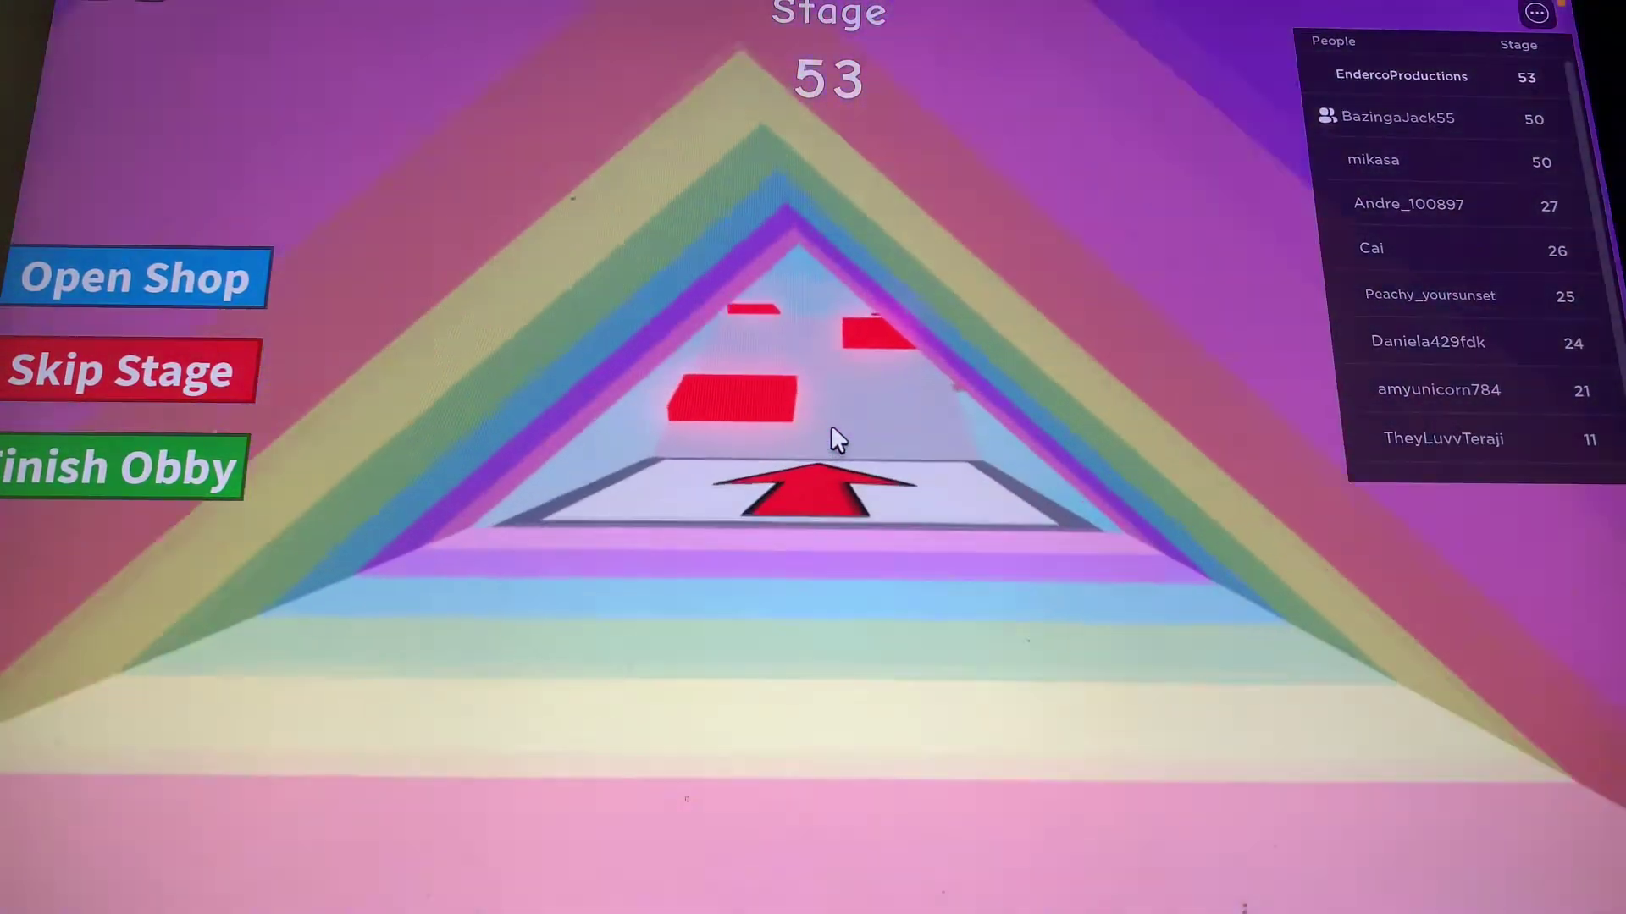
key(w)
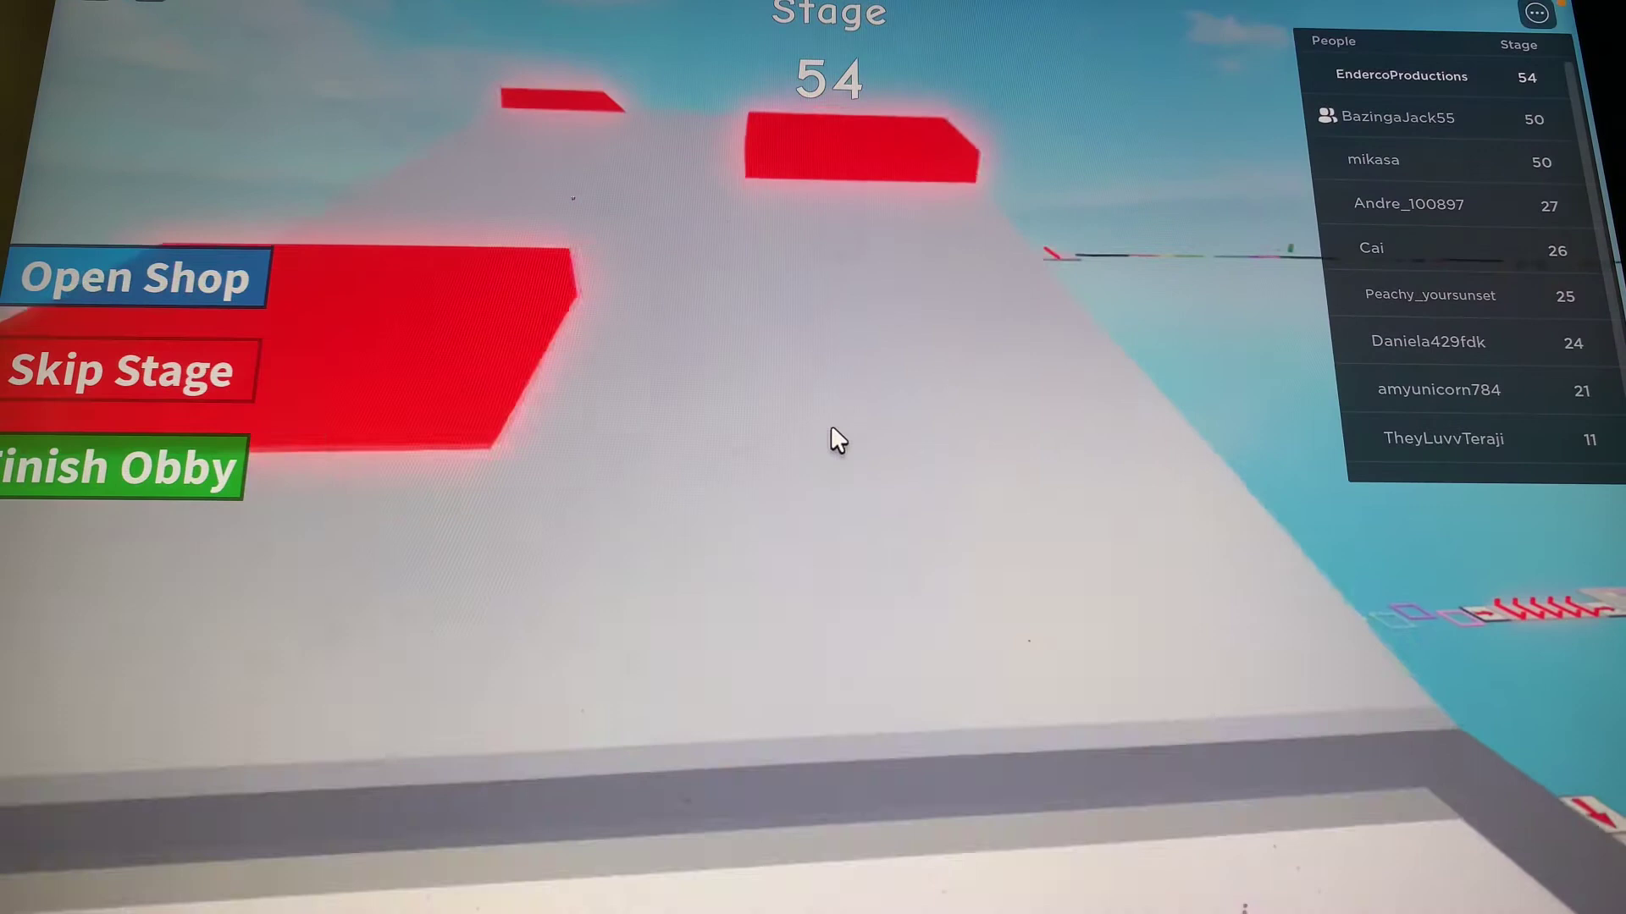
key(w)
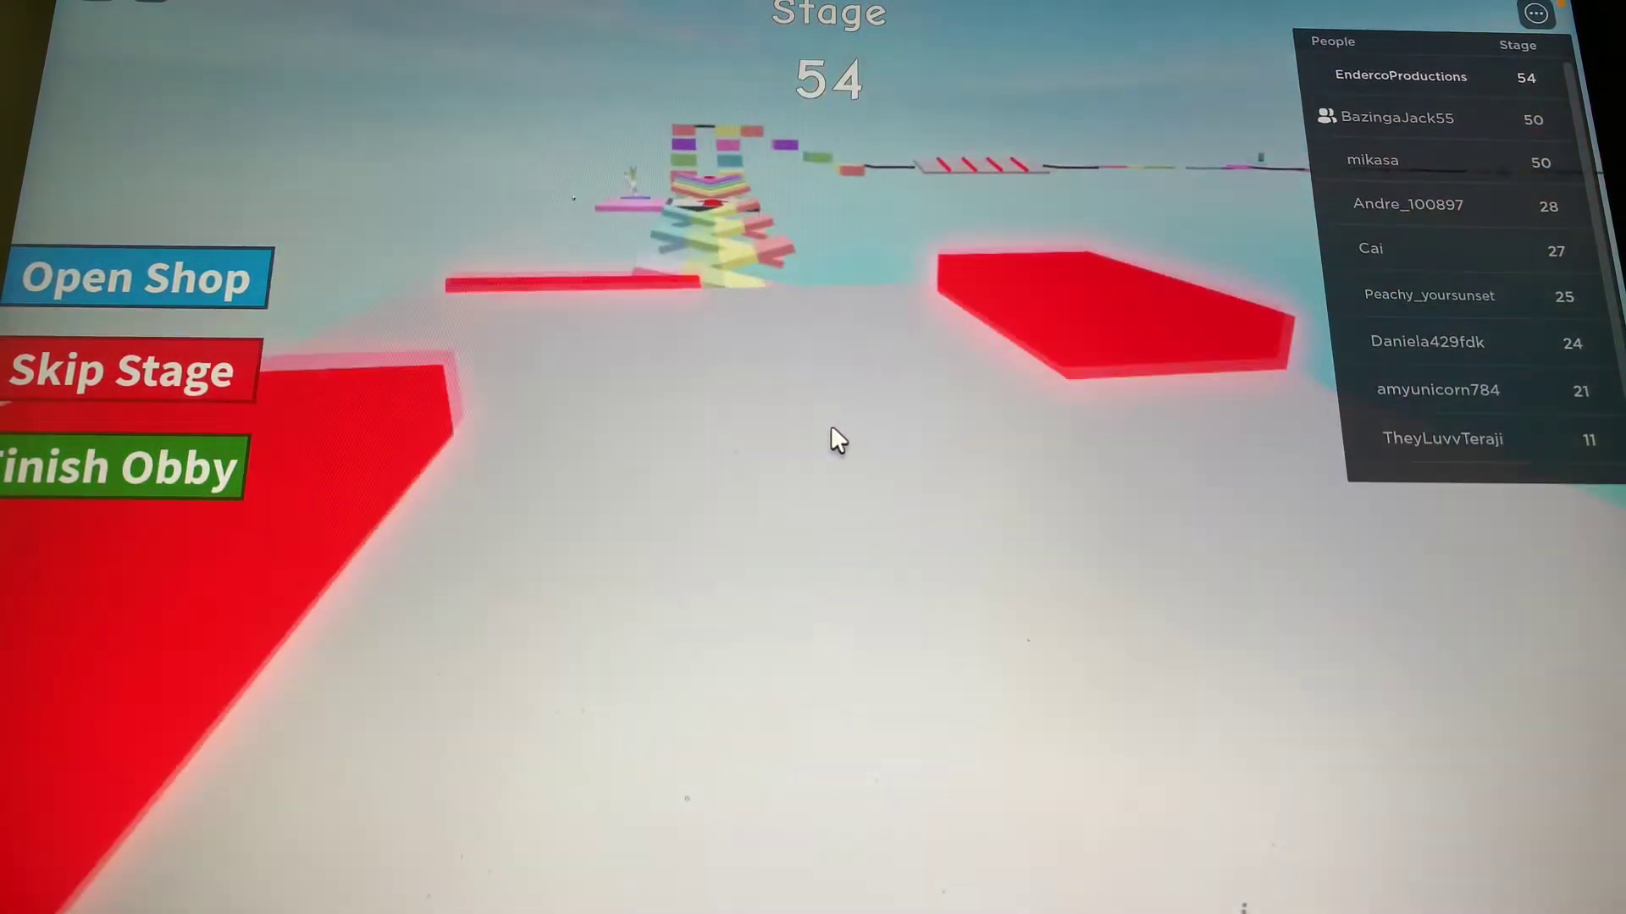
key(w)
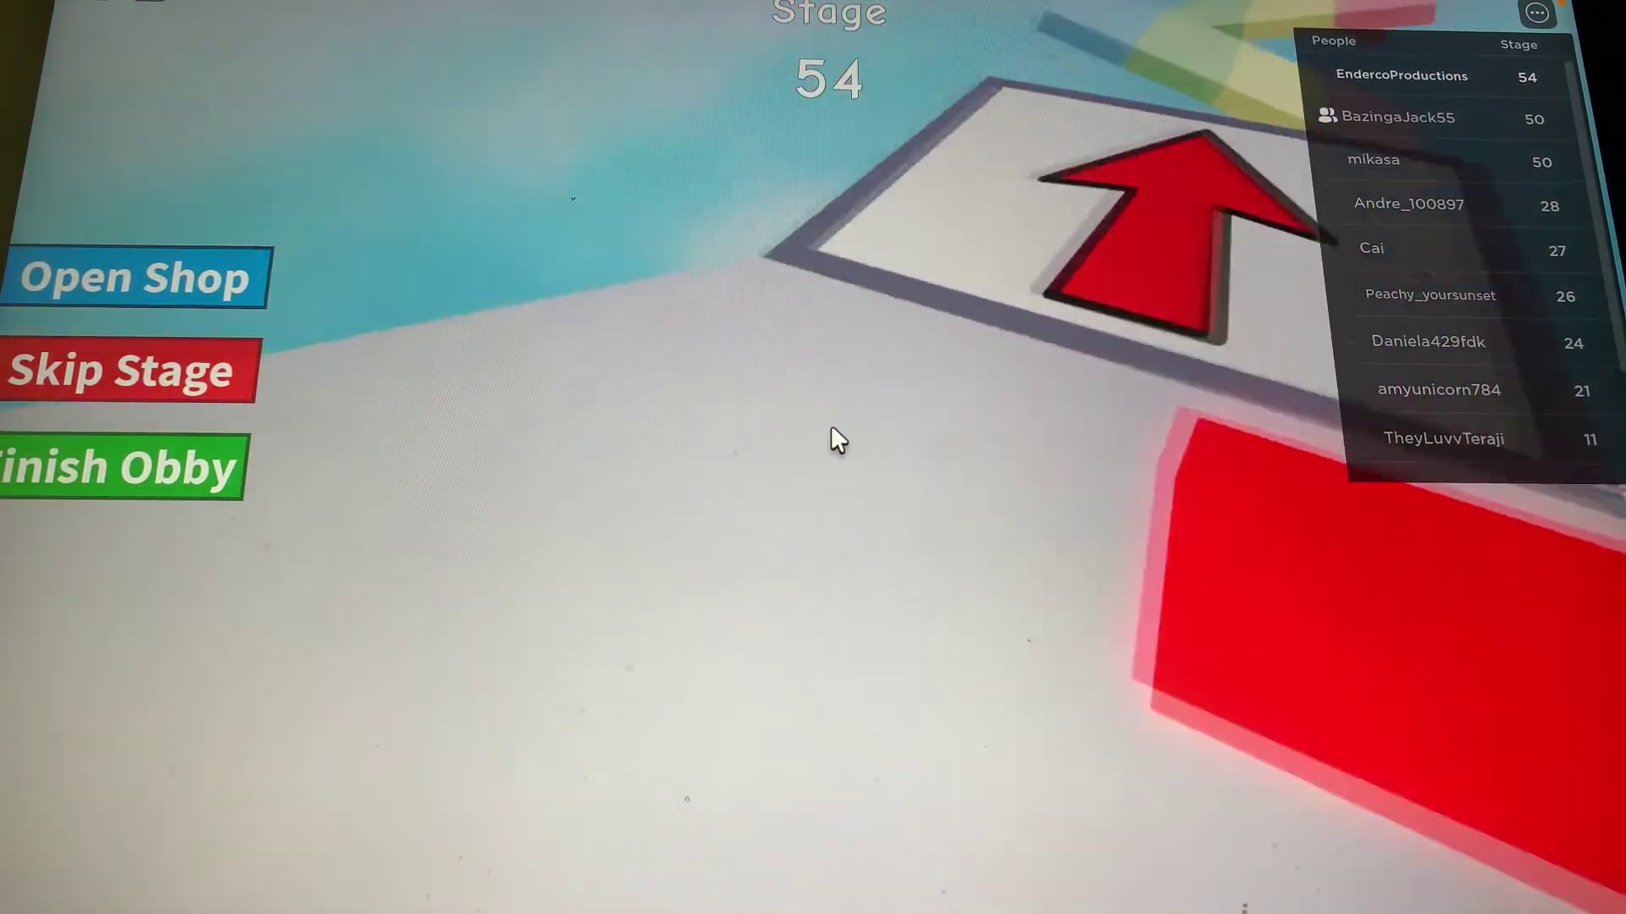
Cross the rainbow platforms at stage 55 to the red-arrow checkpoint pad.
key(w)
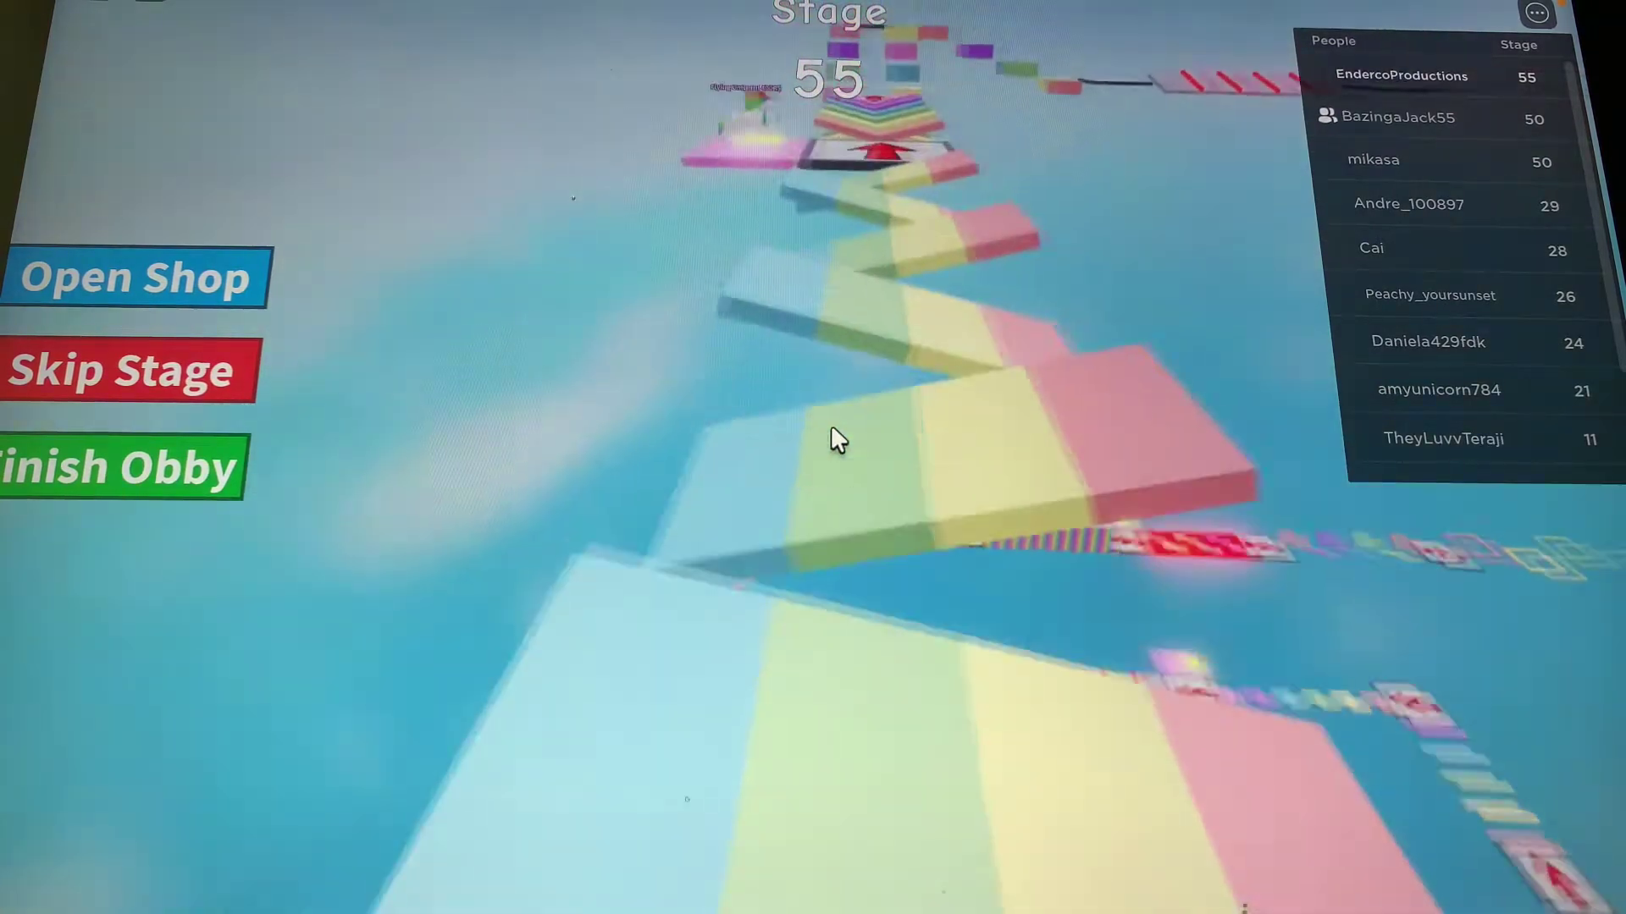
key(w)
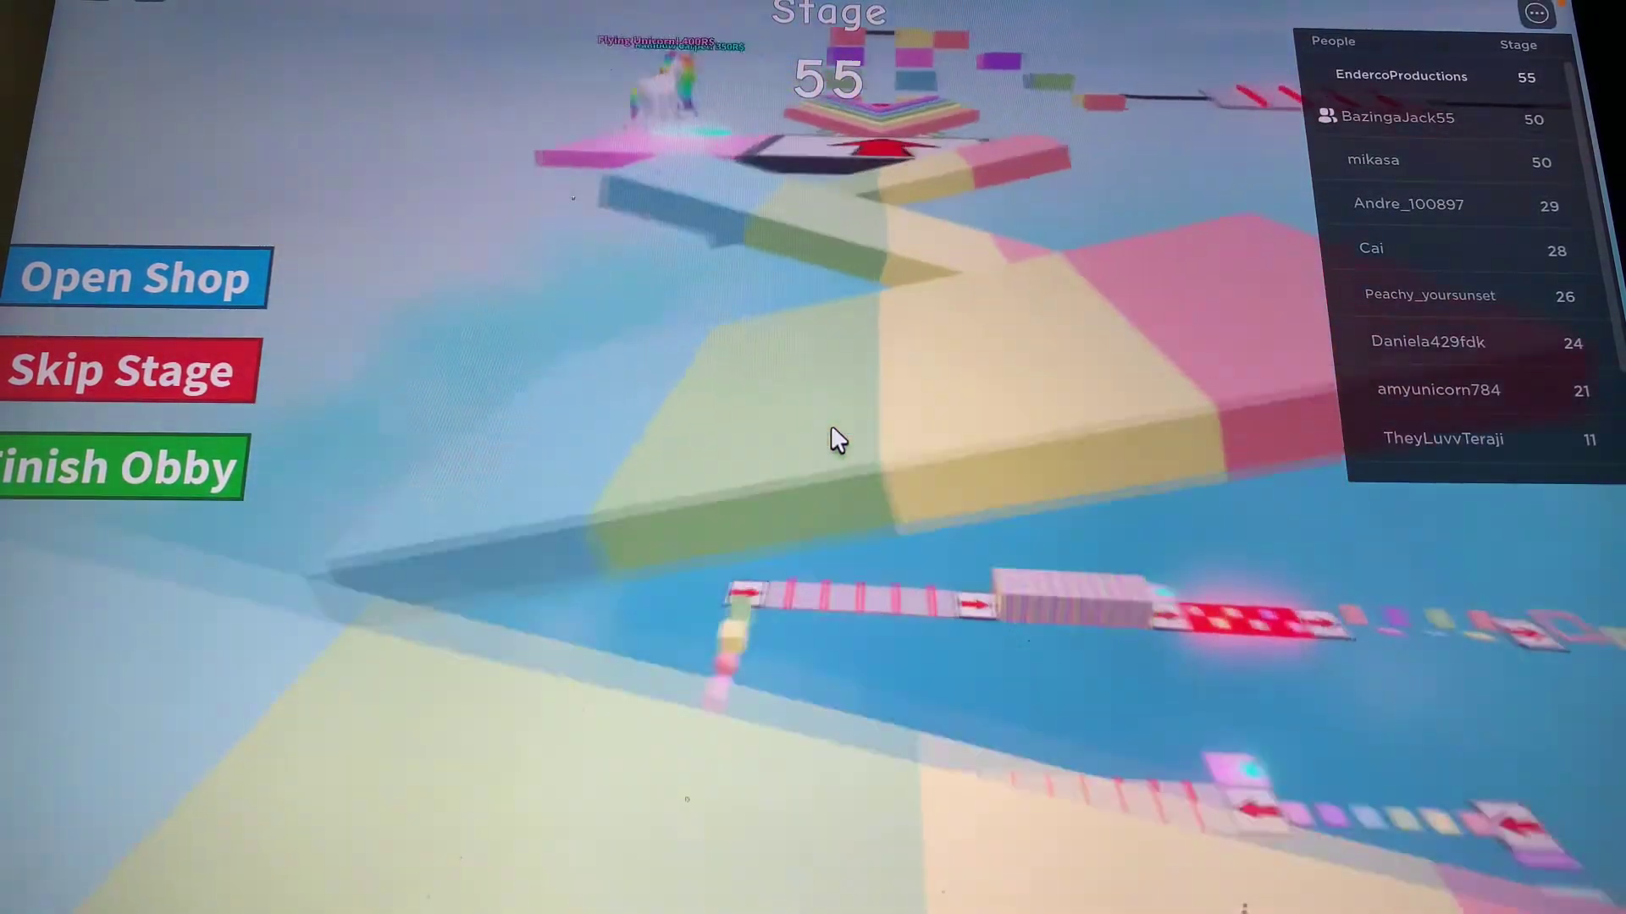
key(w)
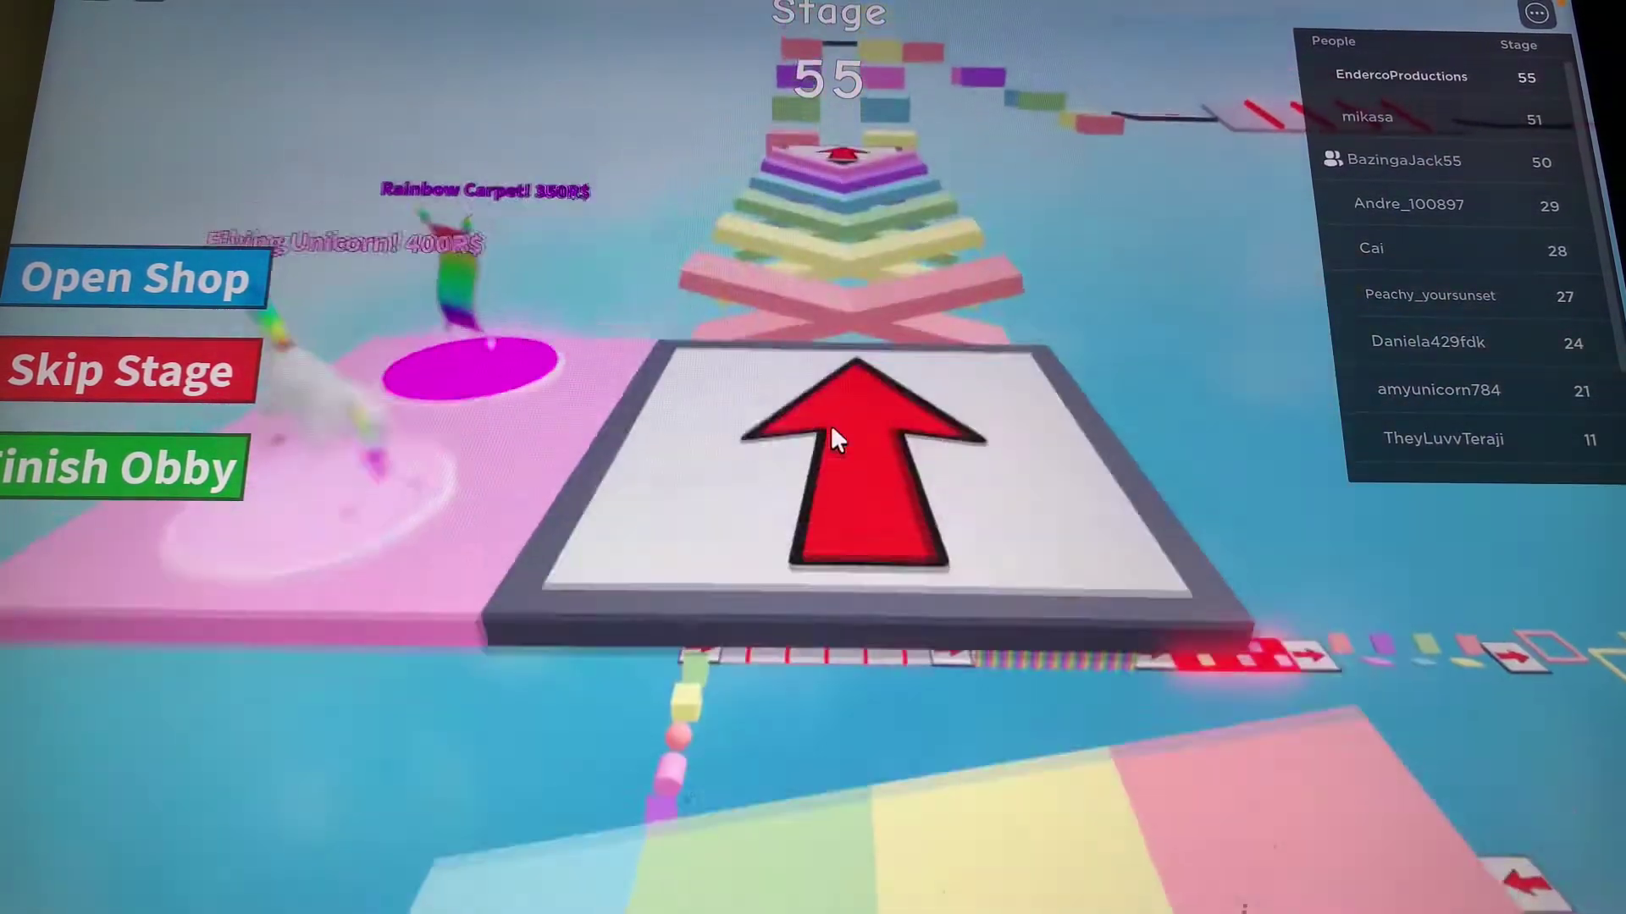
Climb over the yellow and pink X platforms to stage 57, then jump to the blue platform.
key(w)
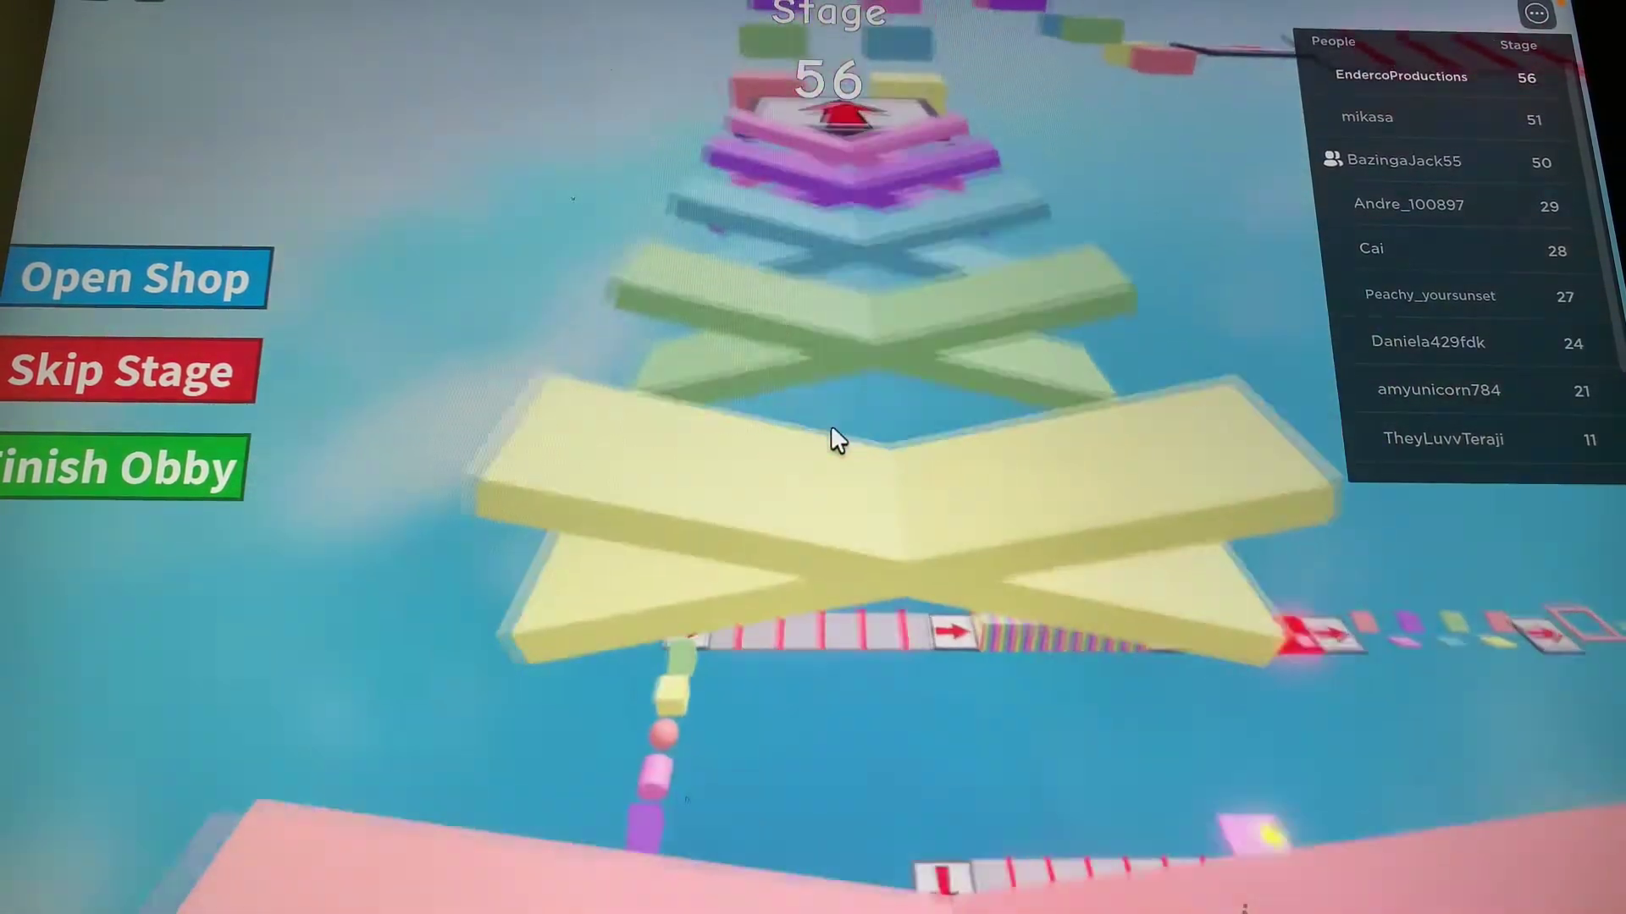
key(w)
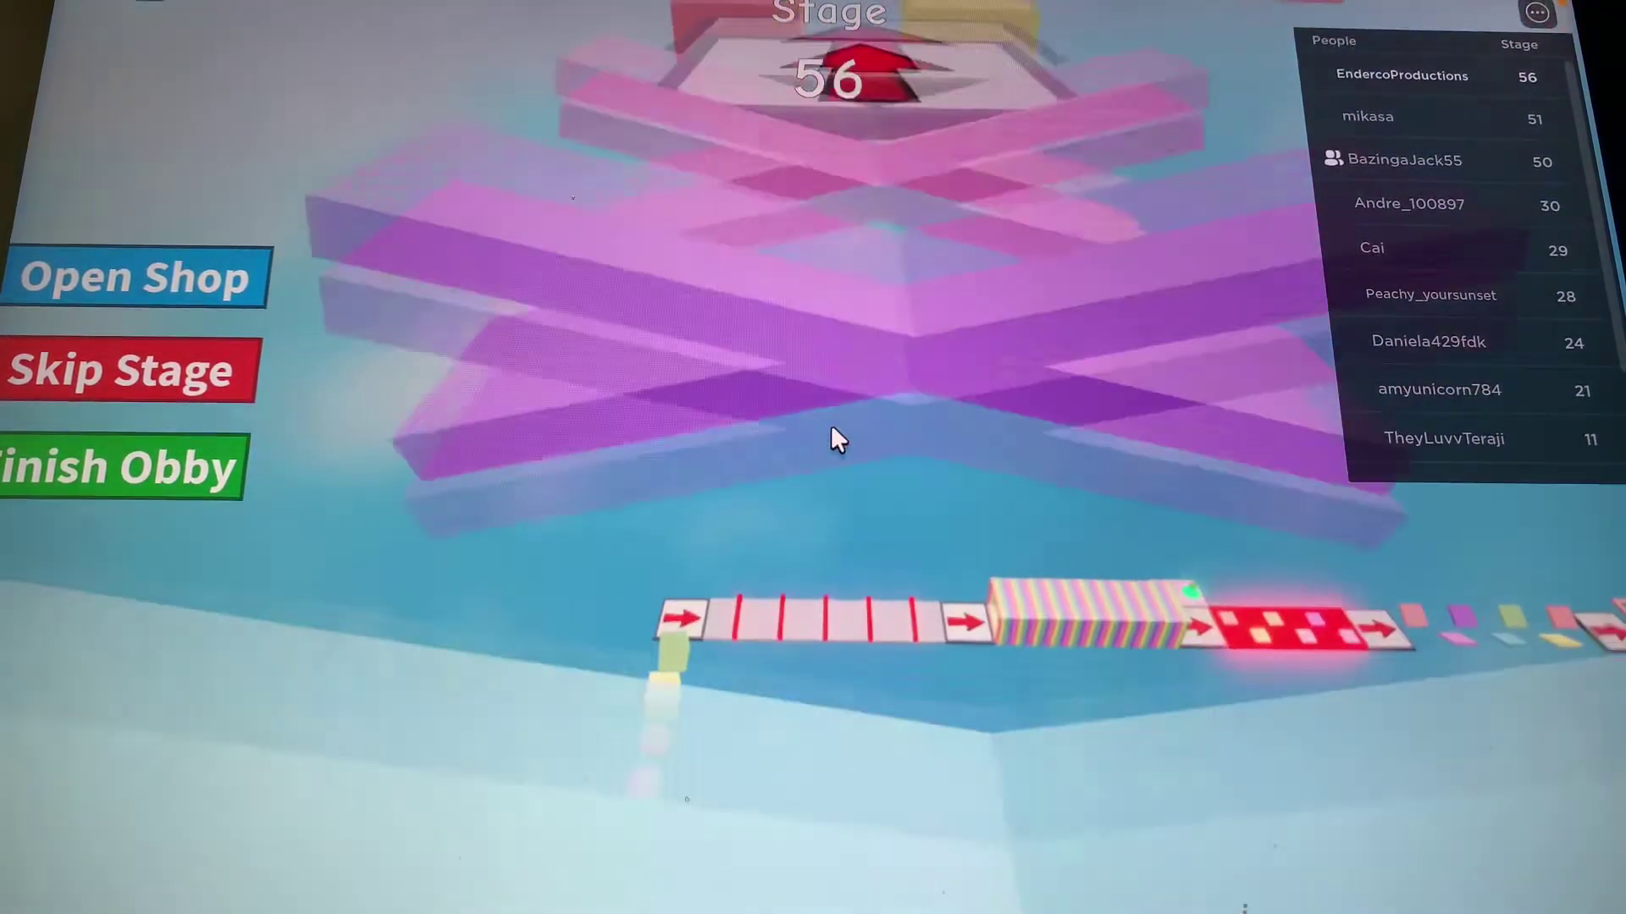
key(w)
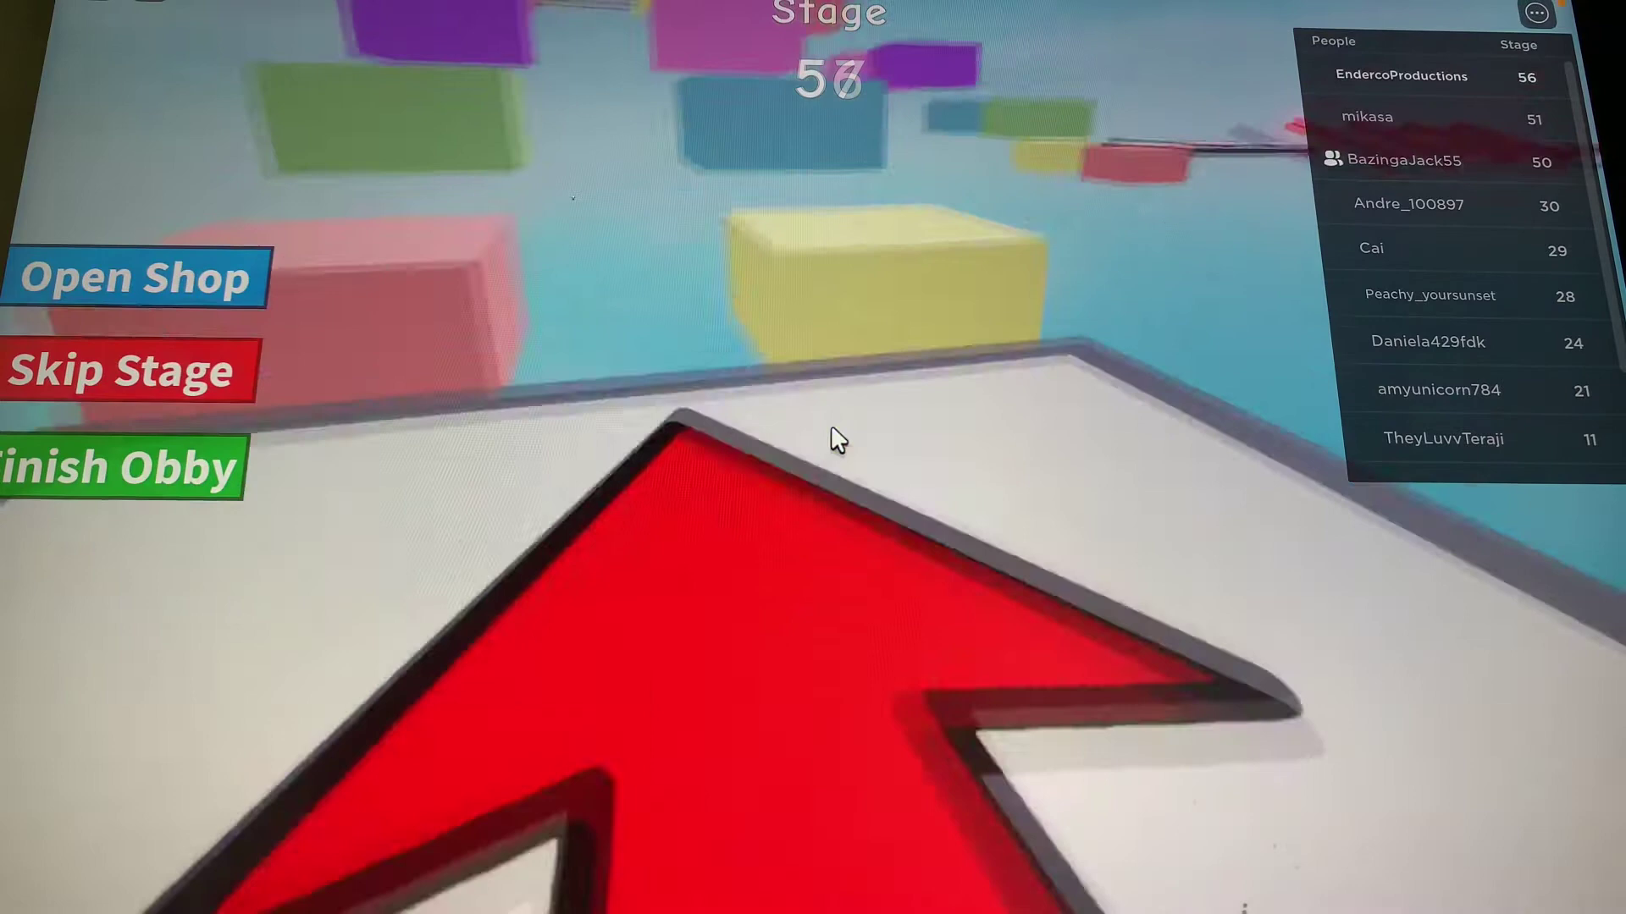
key(w)
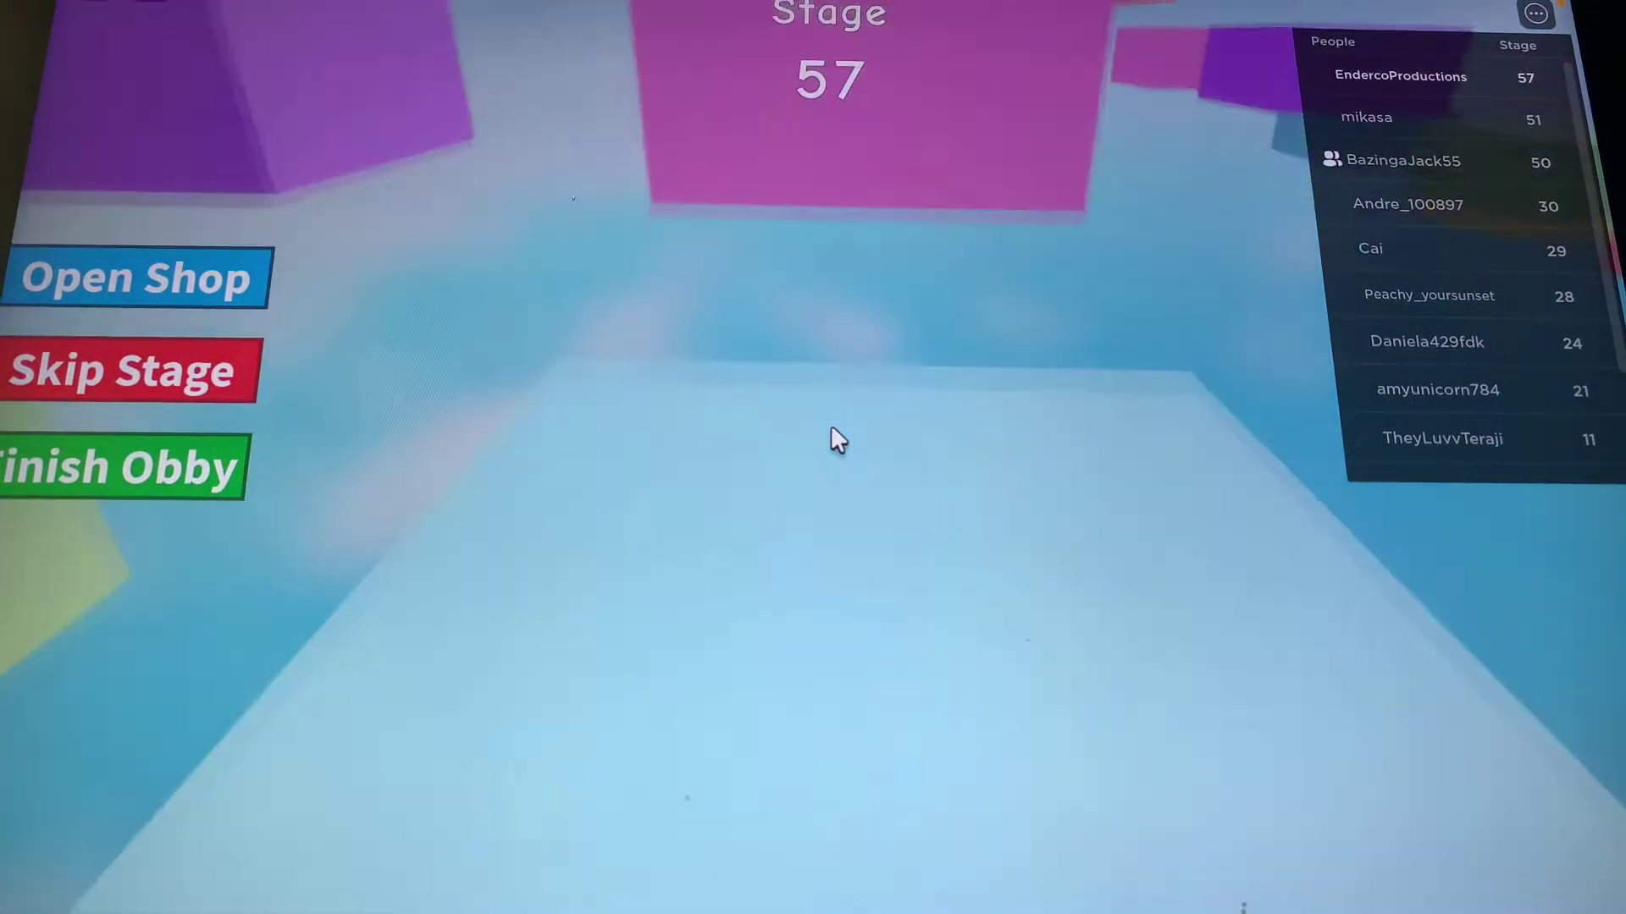
Hop across the pink and yellow pastel blocks and the grey arrow pad, passing stage 58.
key(w)
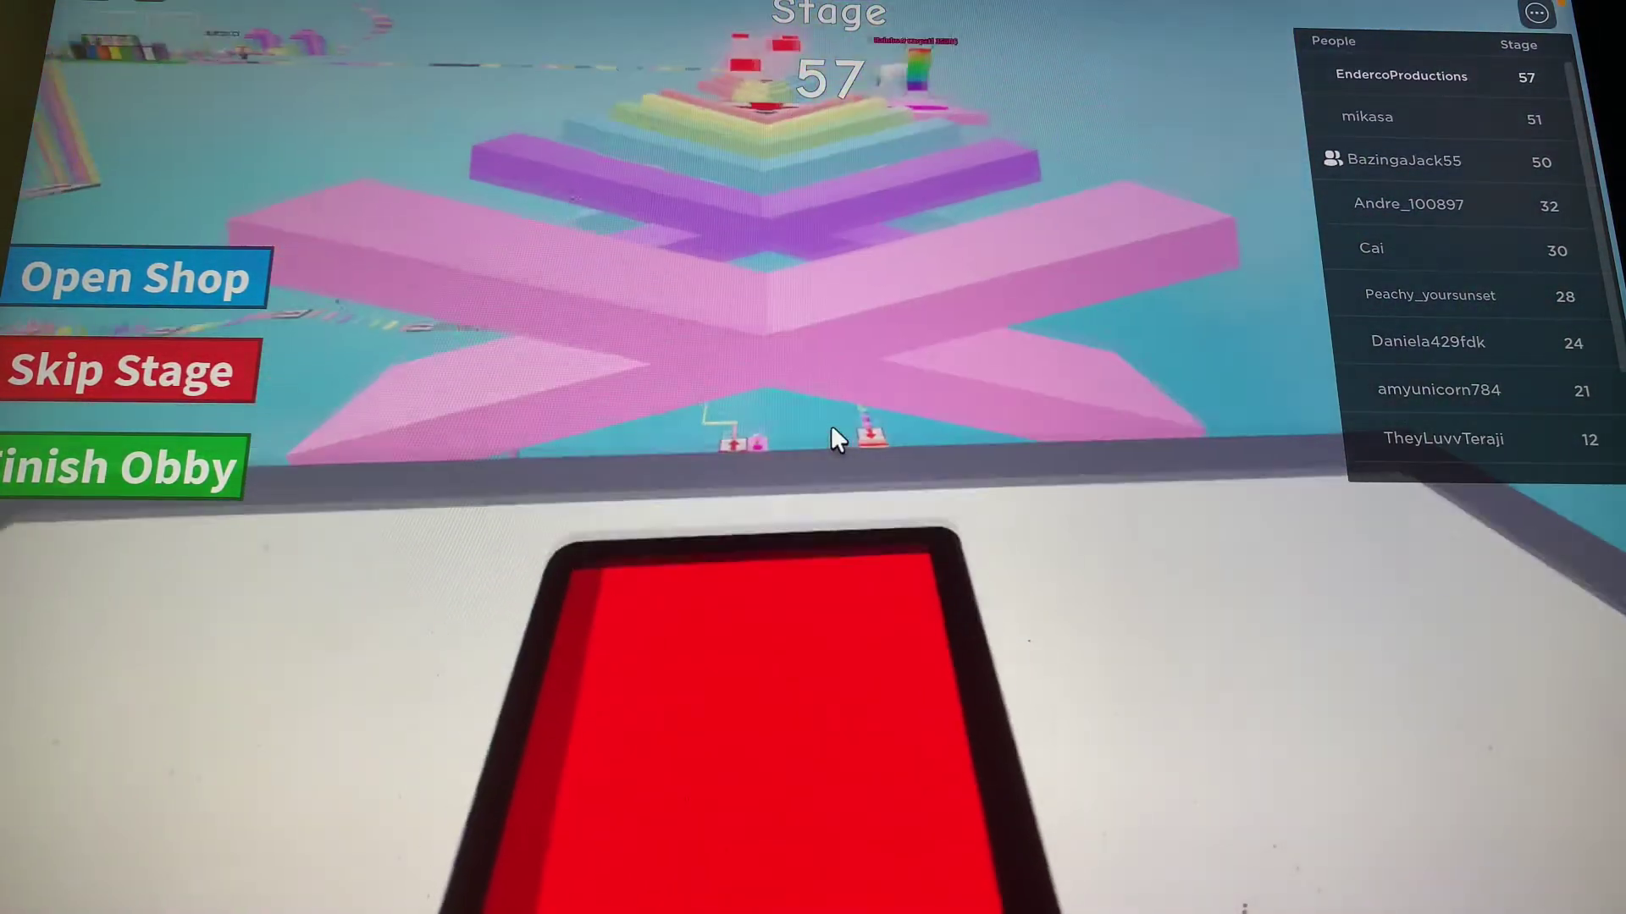
key(w)
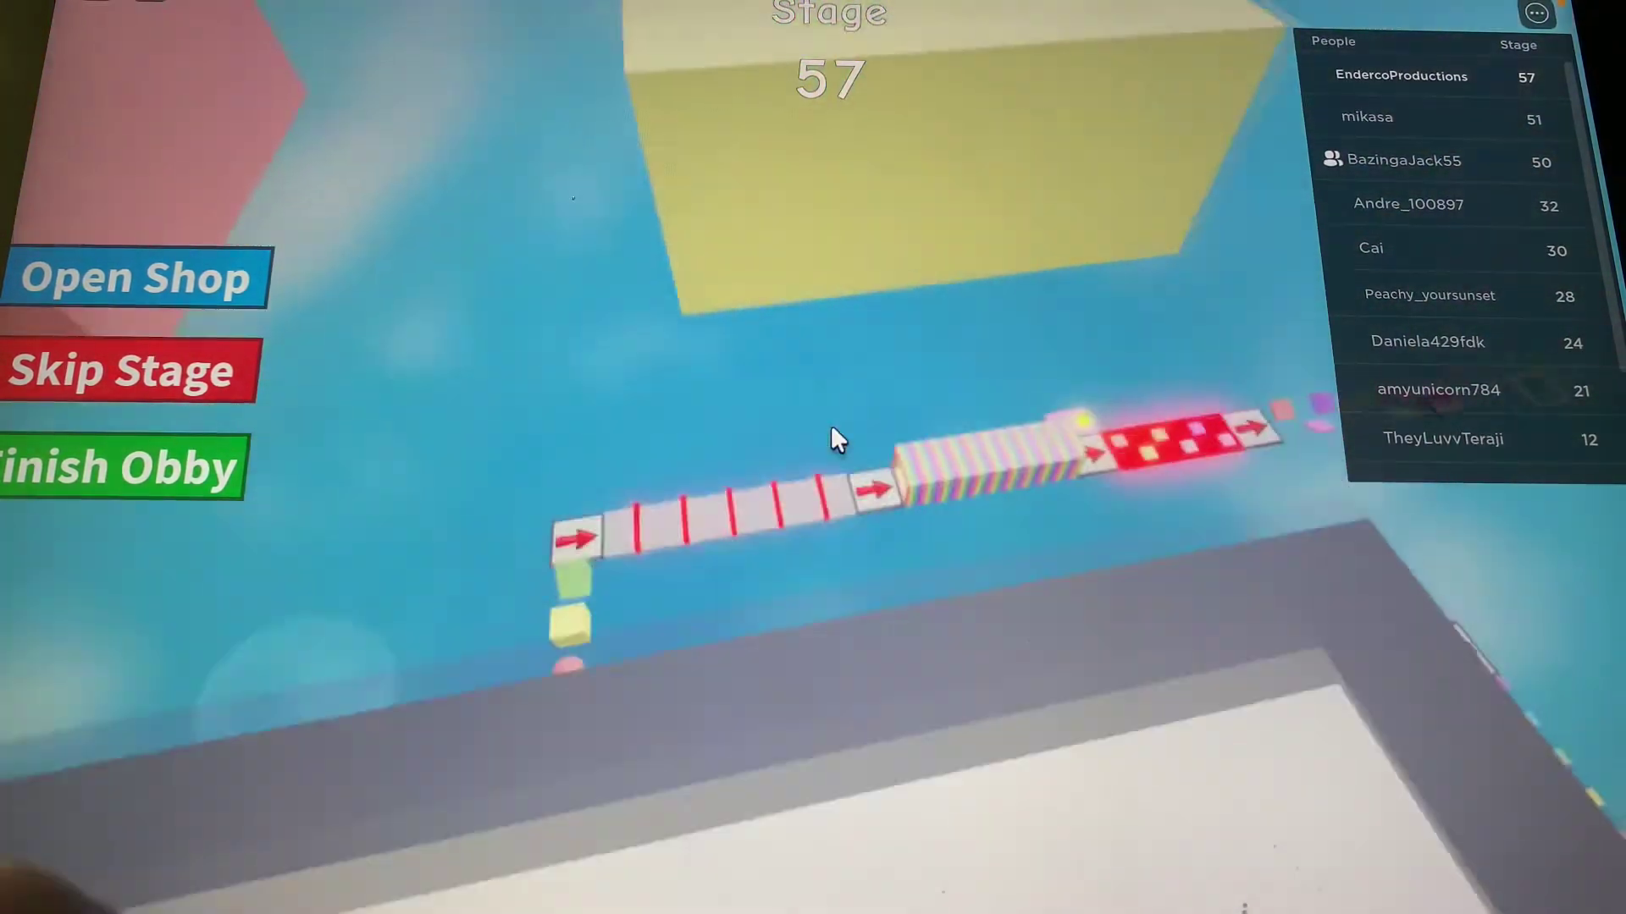
key(w)
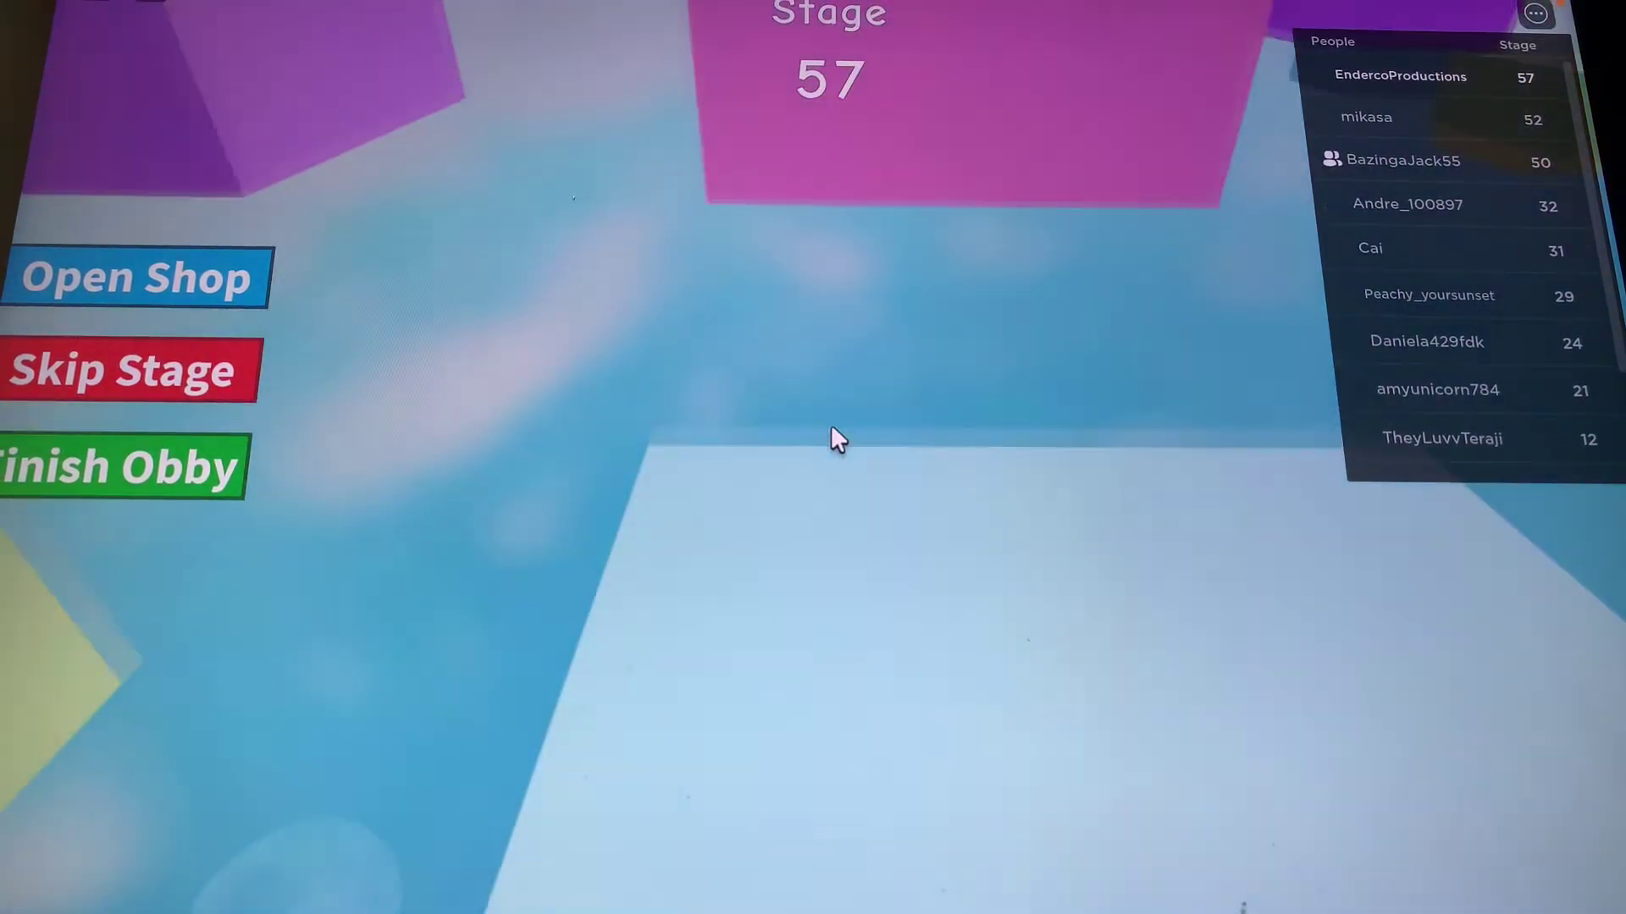
key(w)
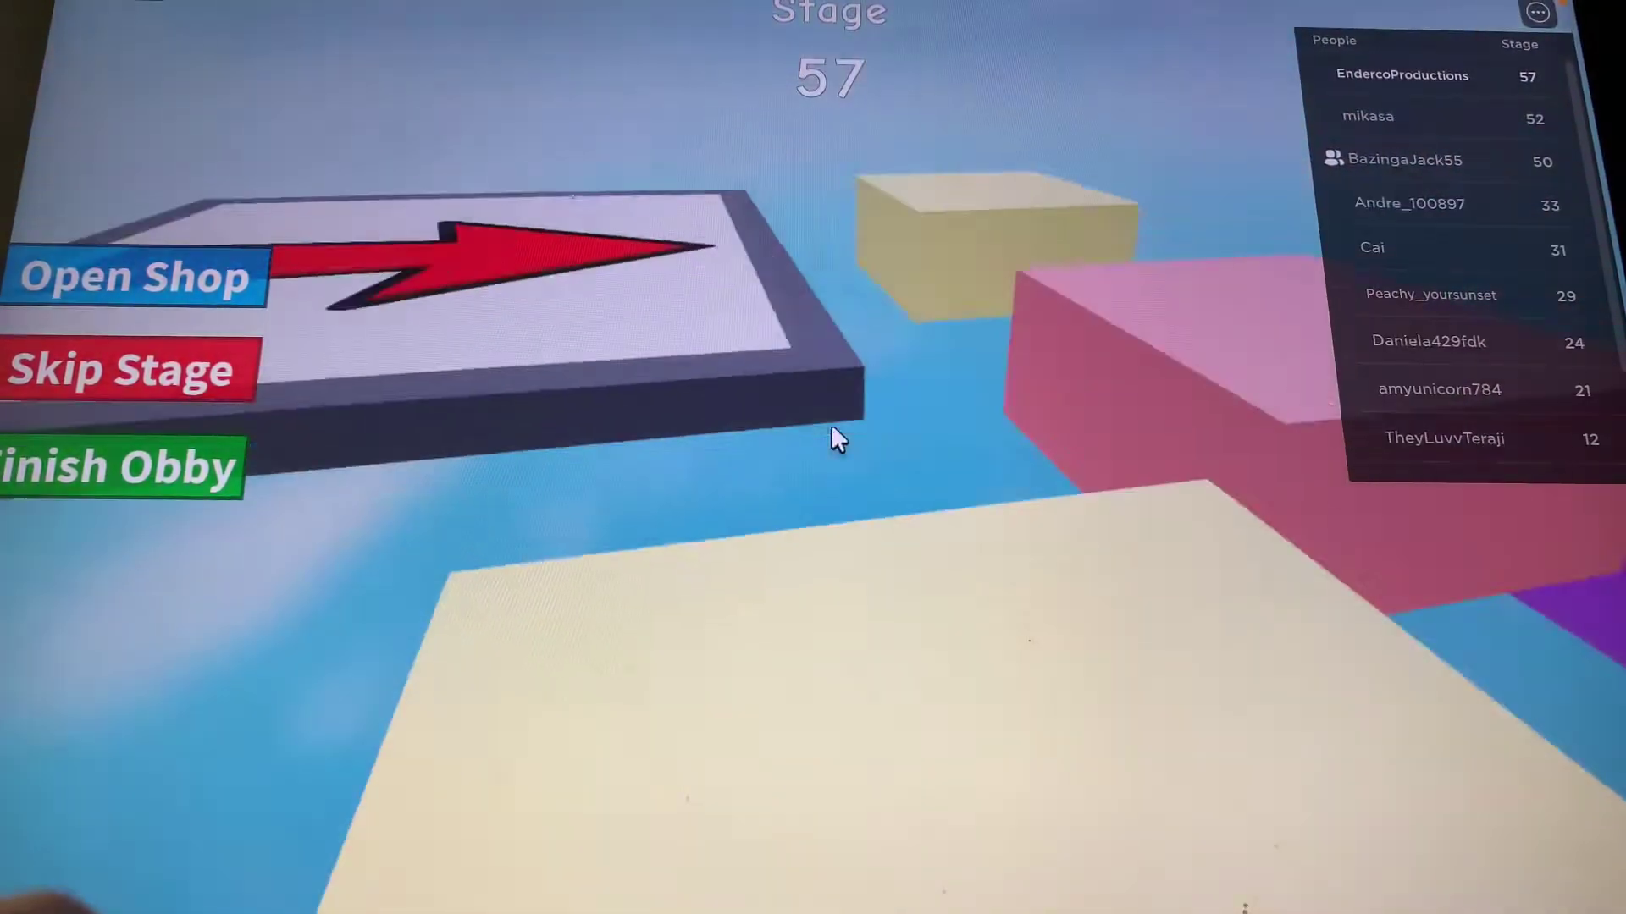
key(w)
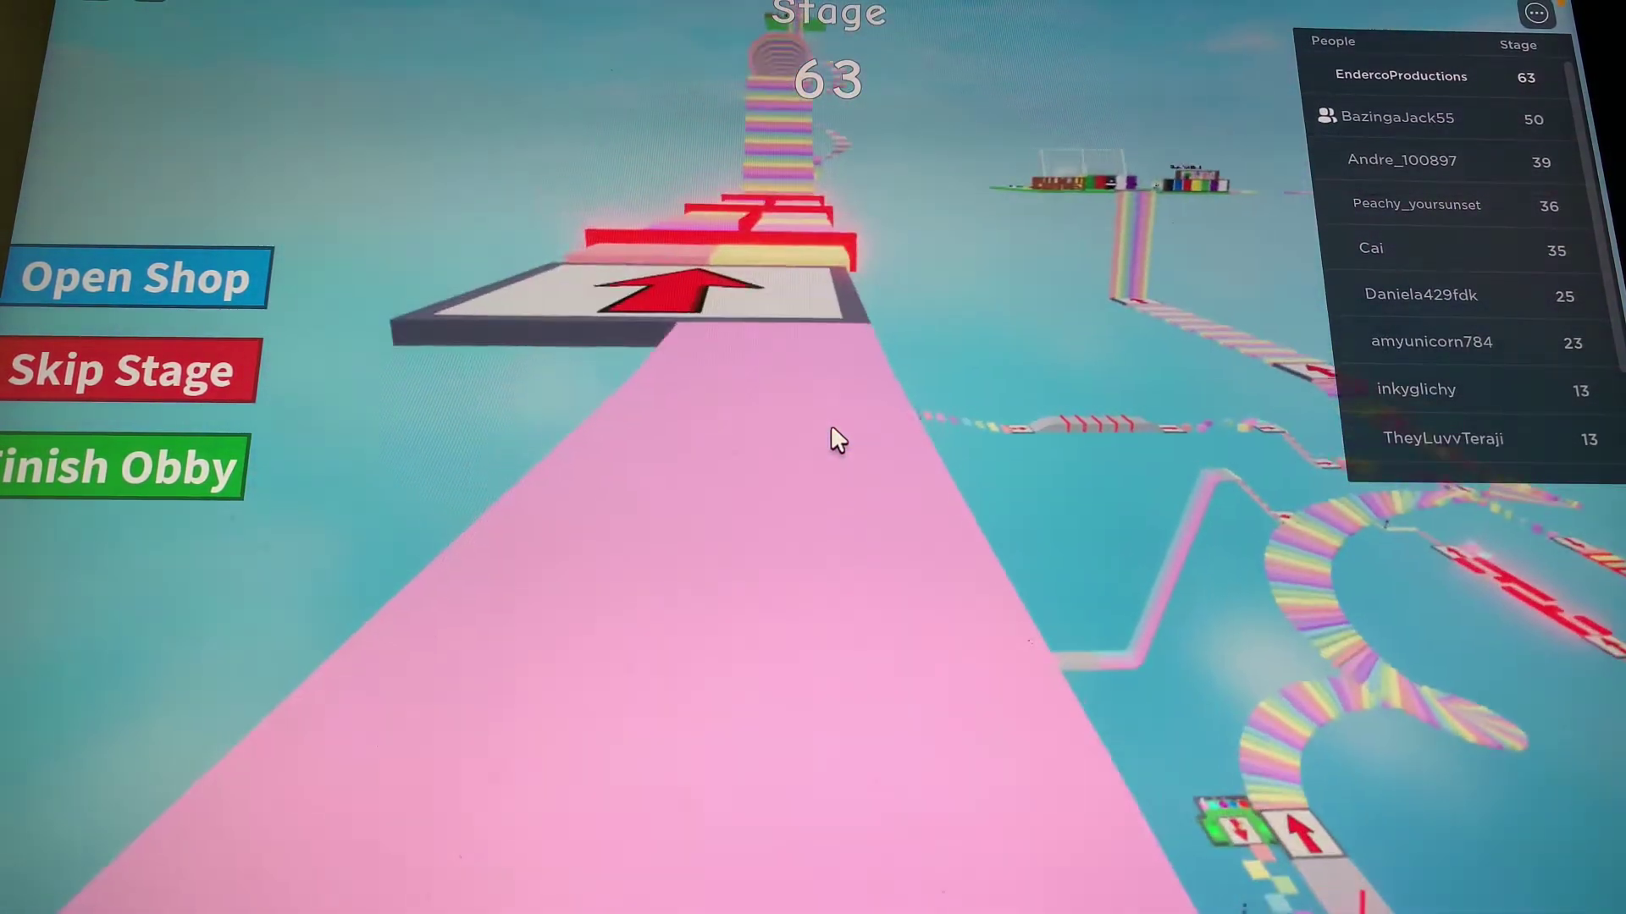
Cross stage 64's pink and purple platforms and hop the red barrier onto the stage 65 checkpoint.
key(w)
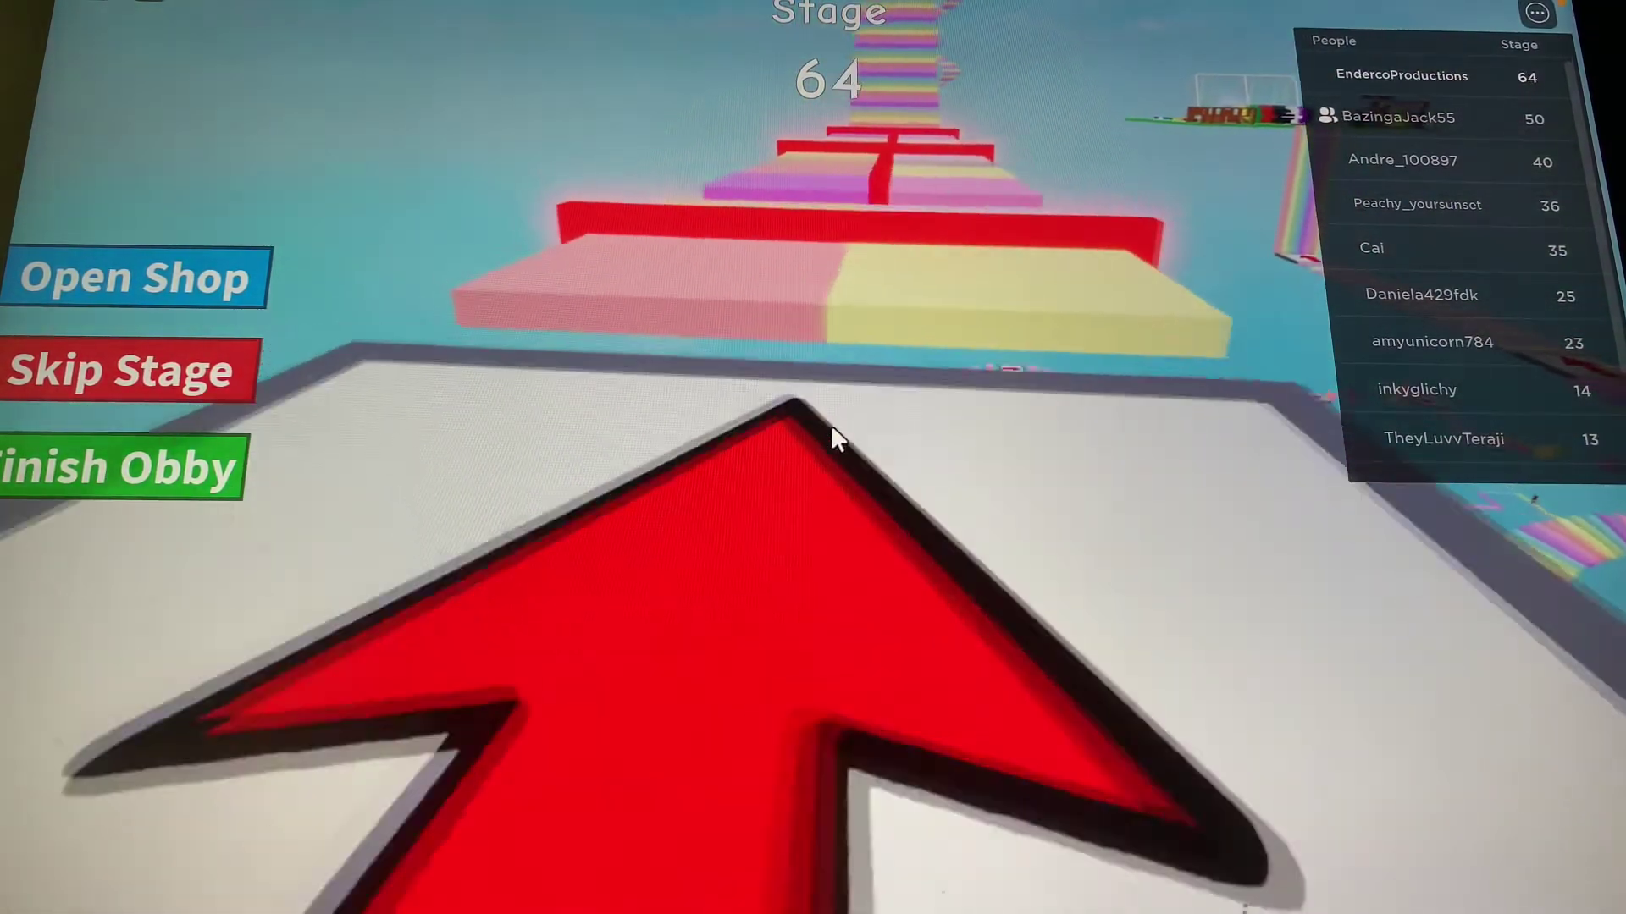
key(w)
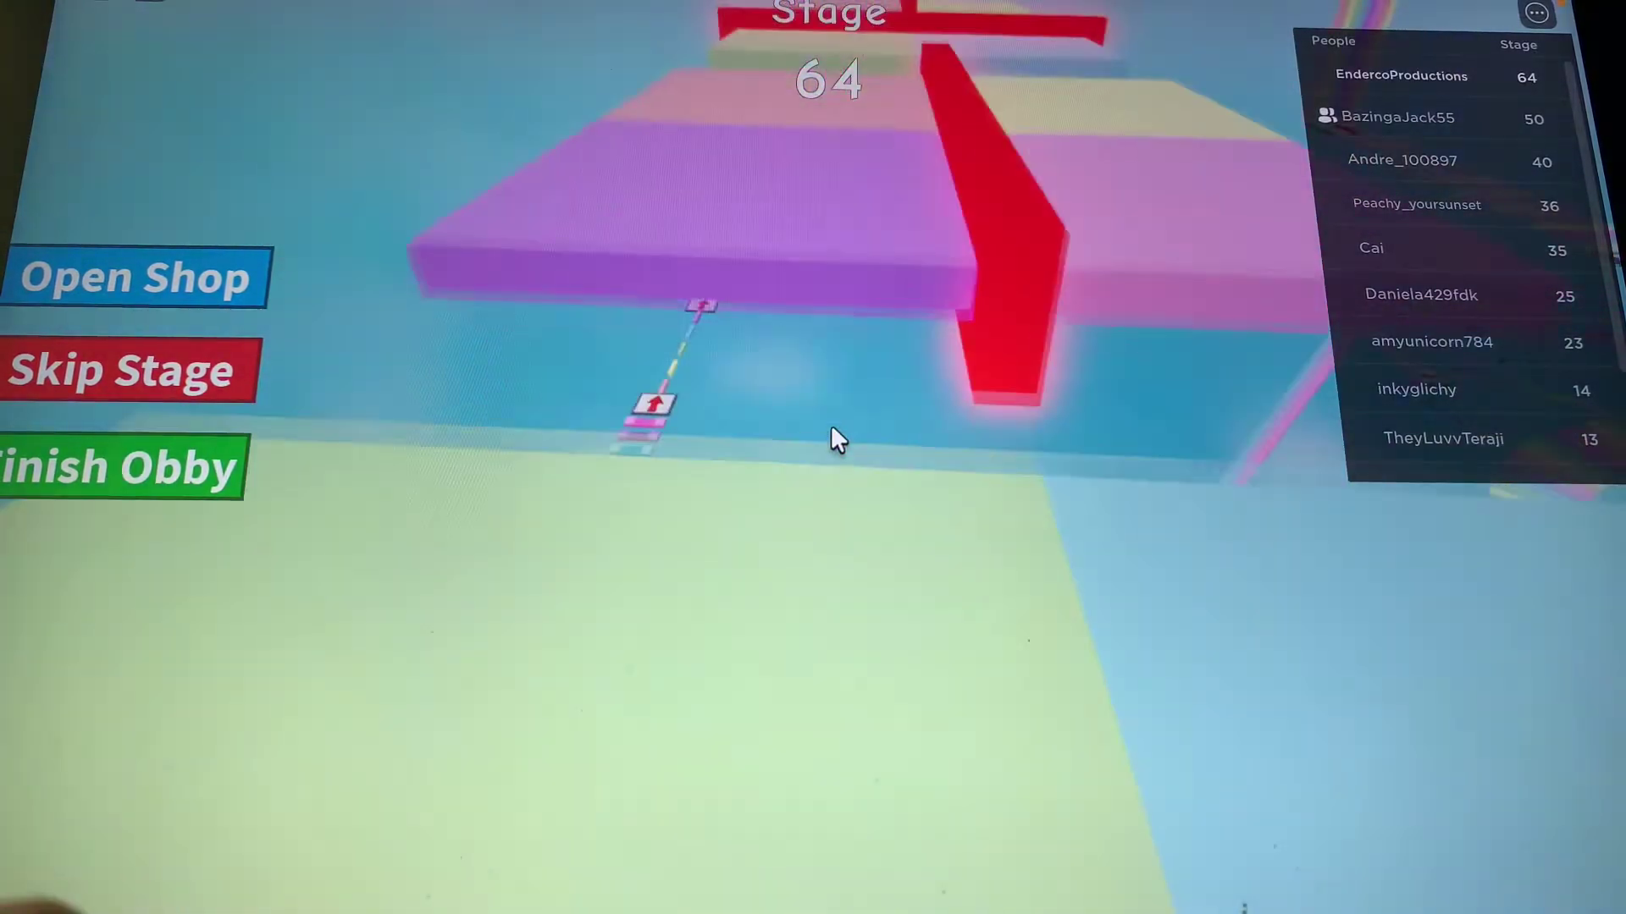
key(w)
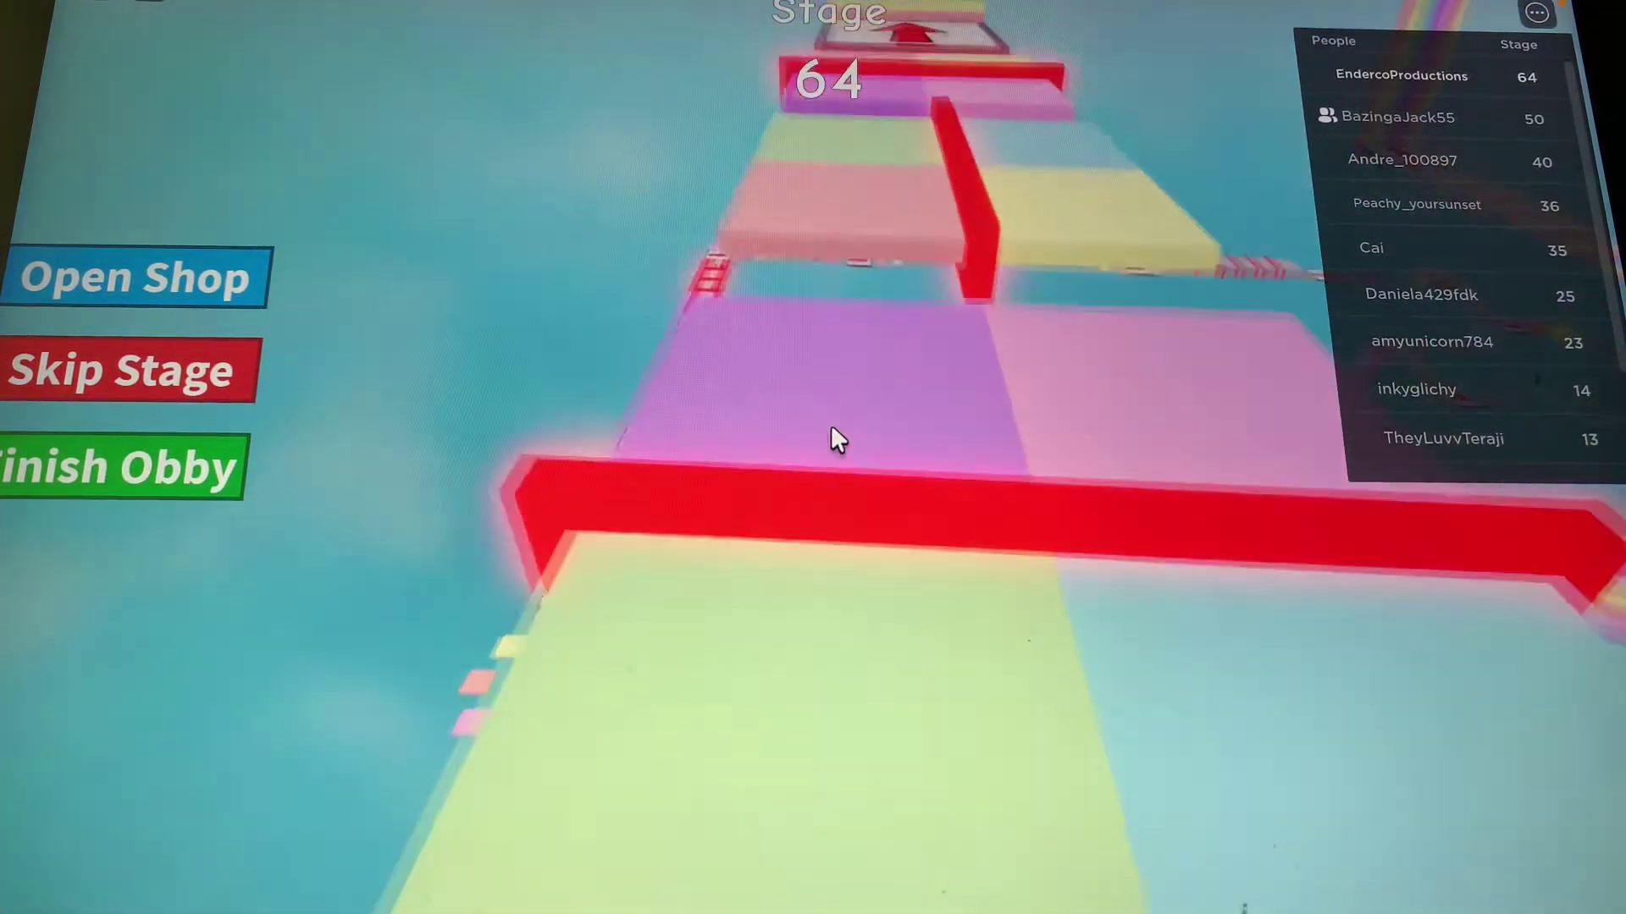
key(w)
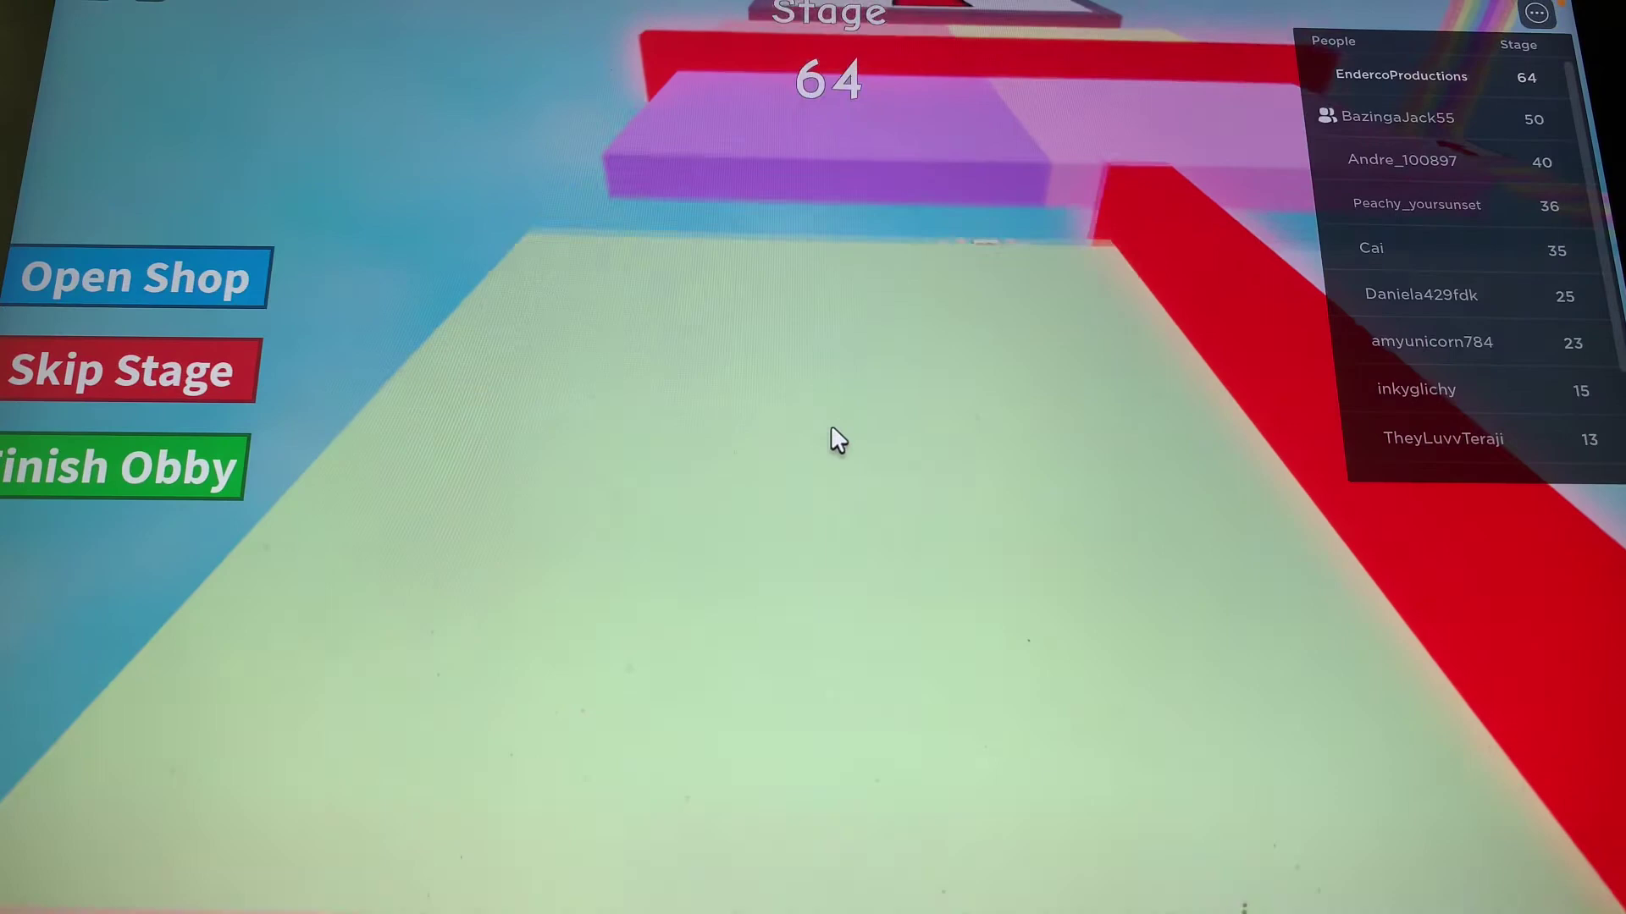
key(w)
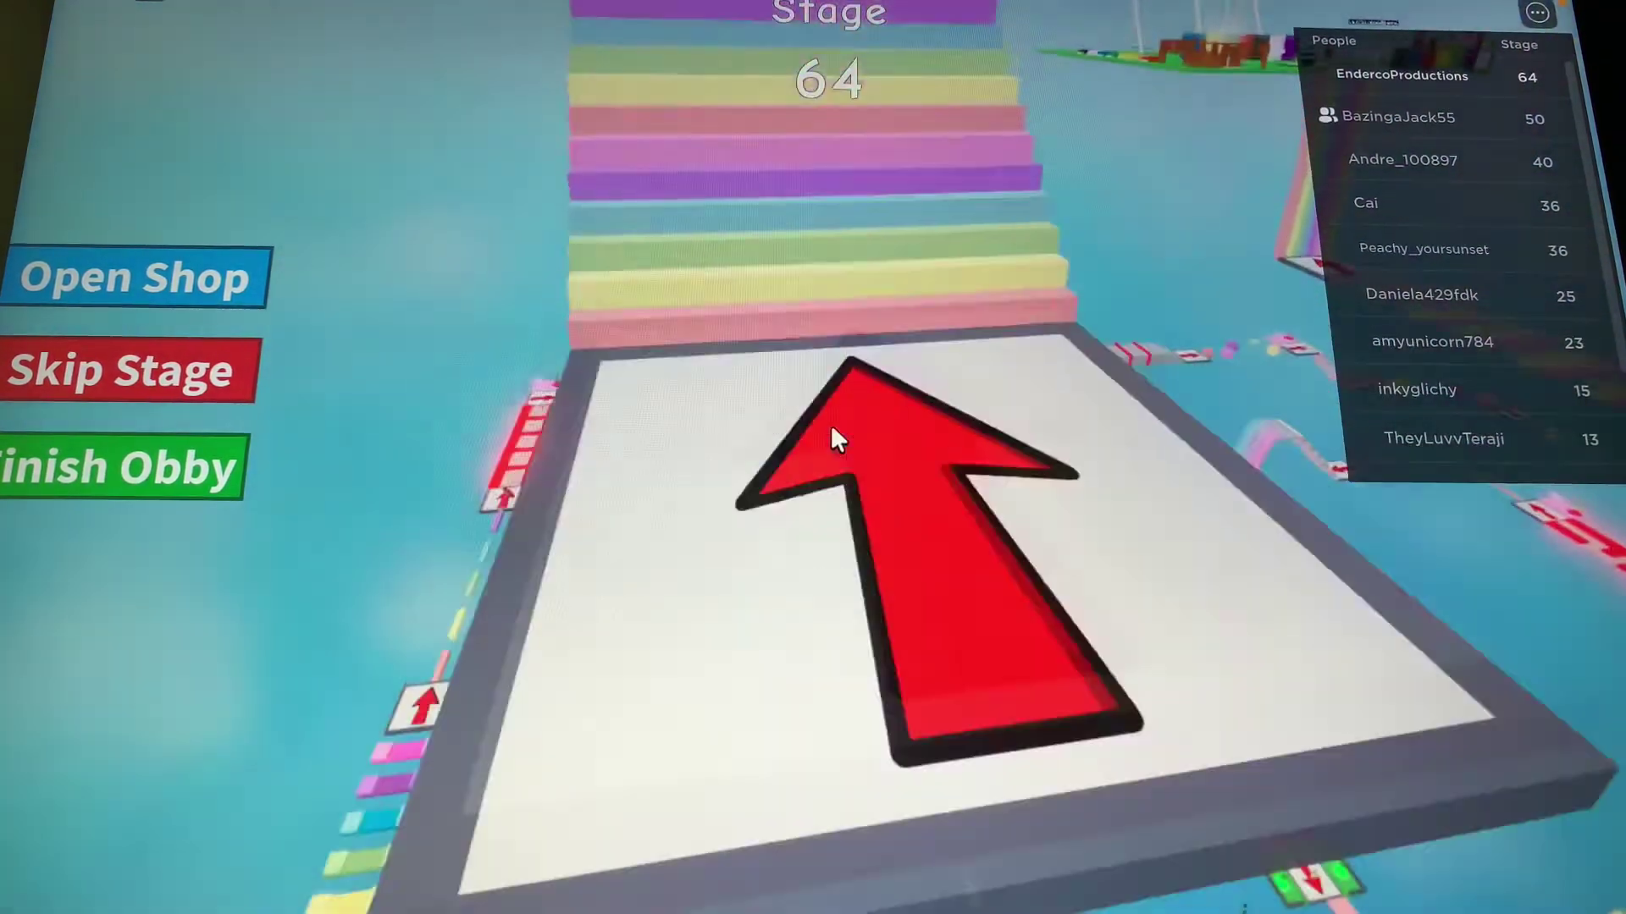
key(w)
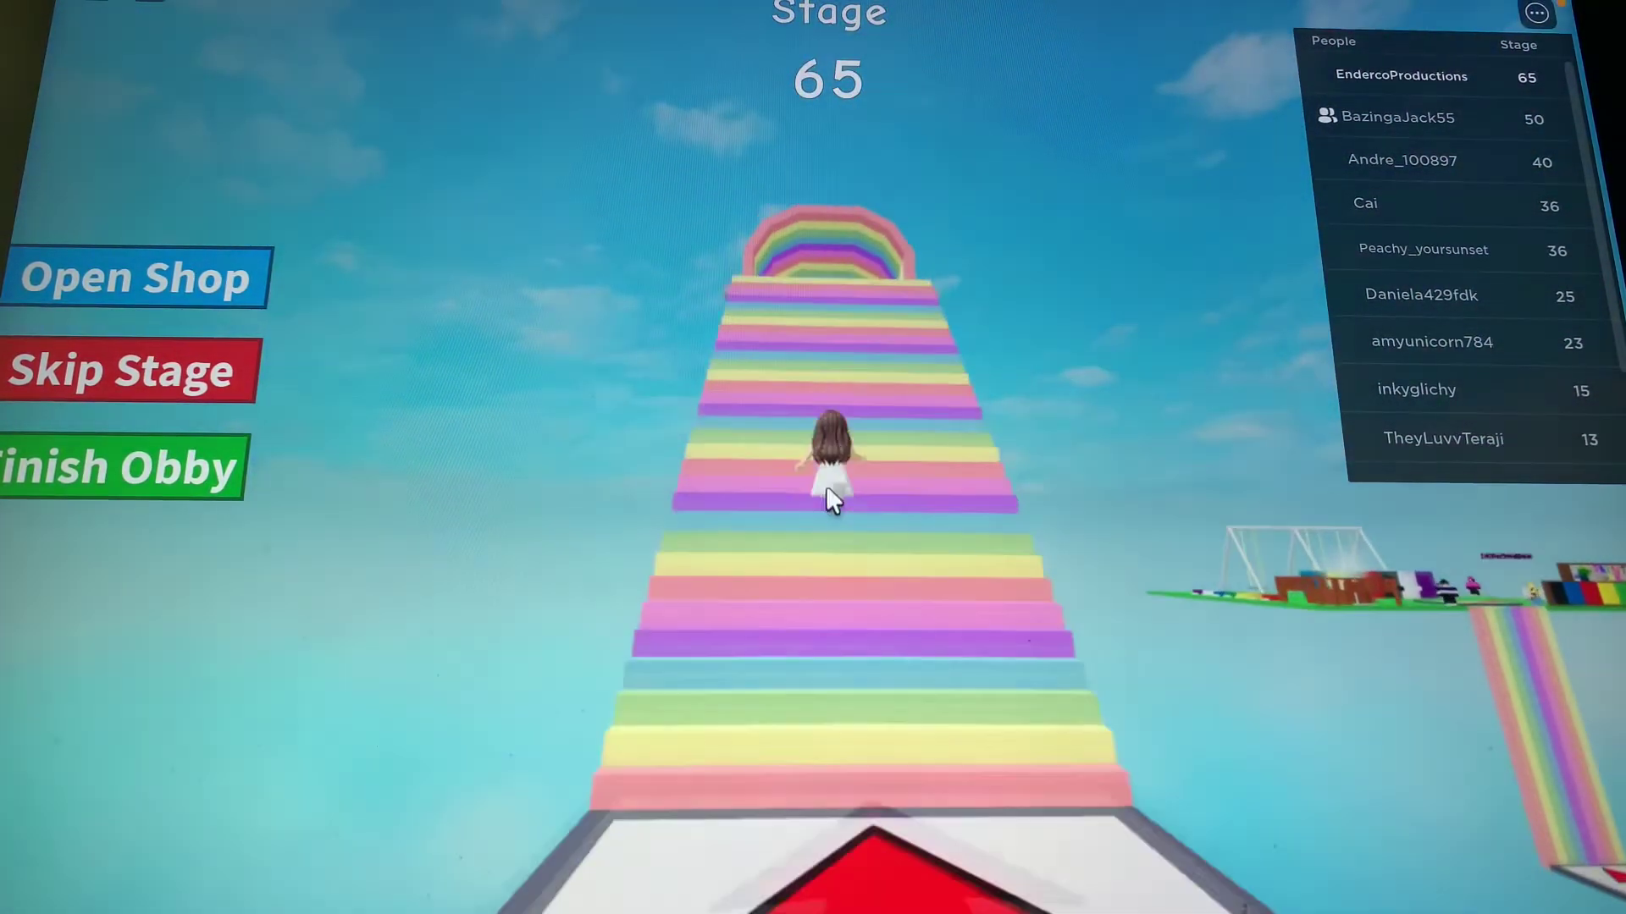
Run down the rainbow tunnel and climb the stairs onto the stage 66 red-arrow checkpoint.
key(w)
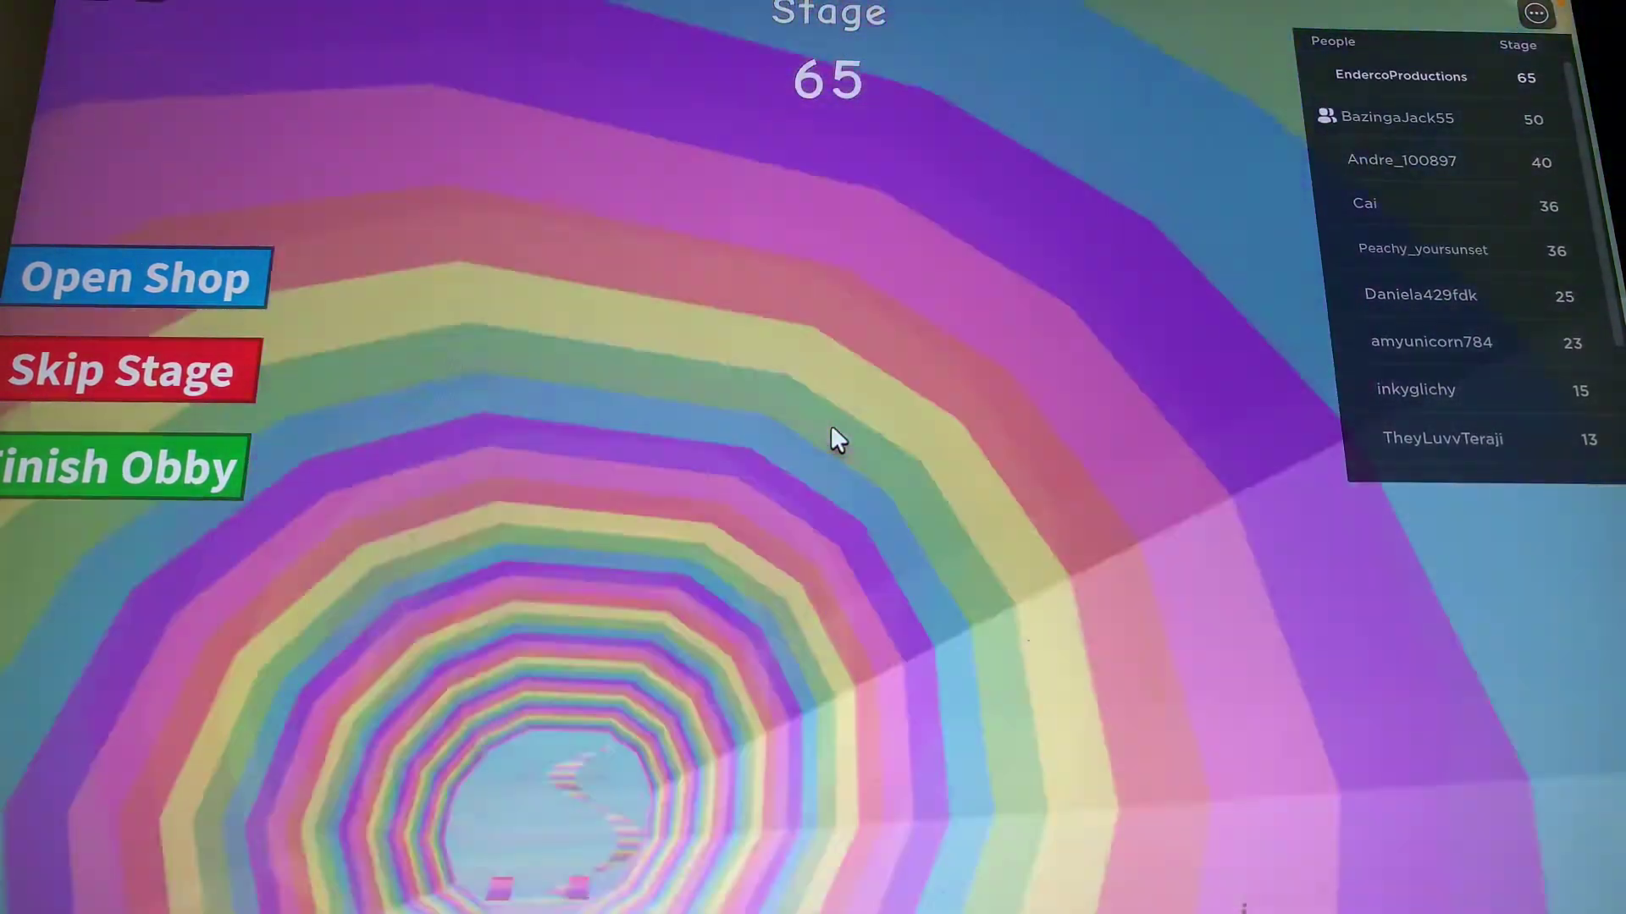
key(w)
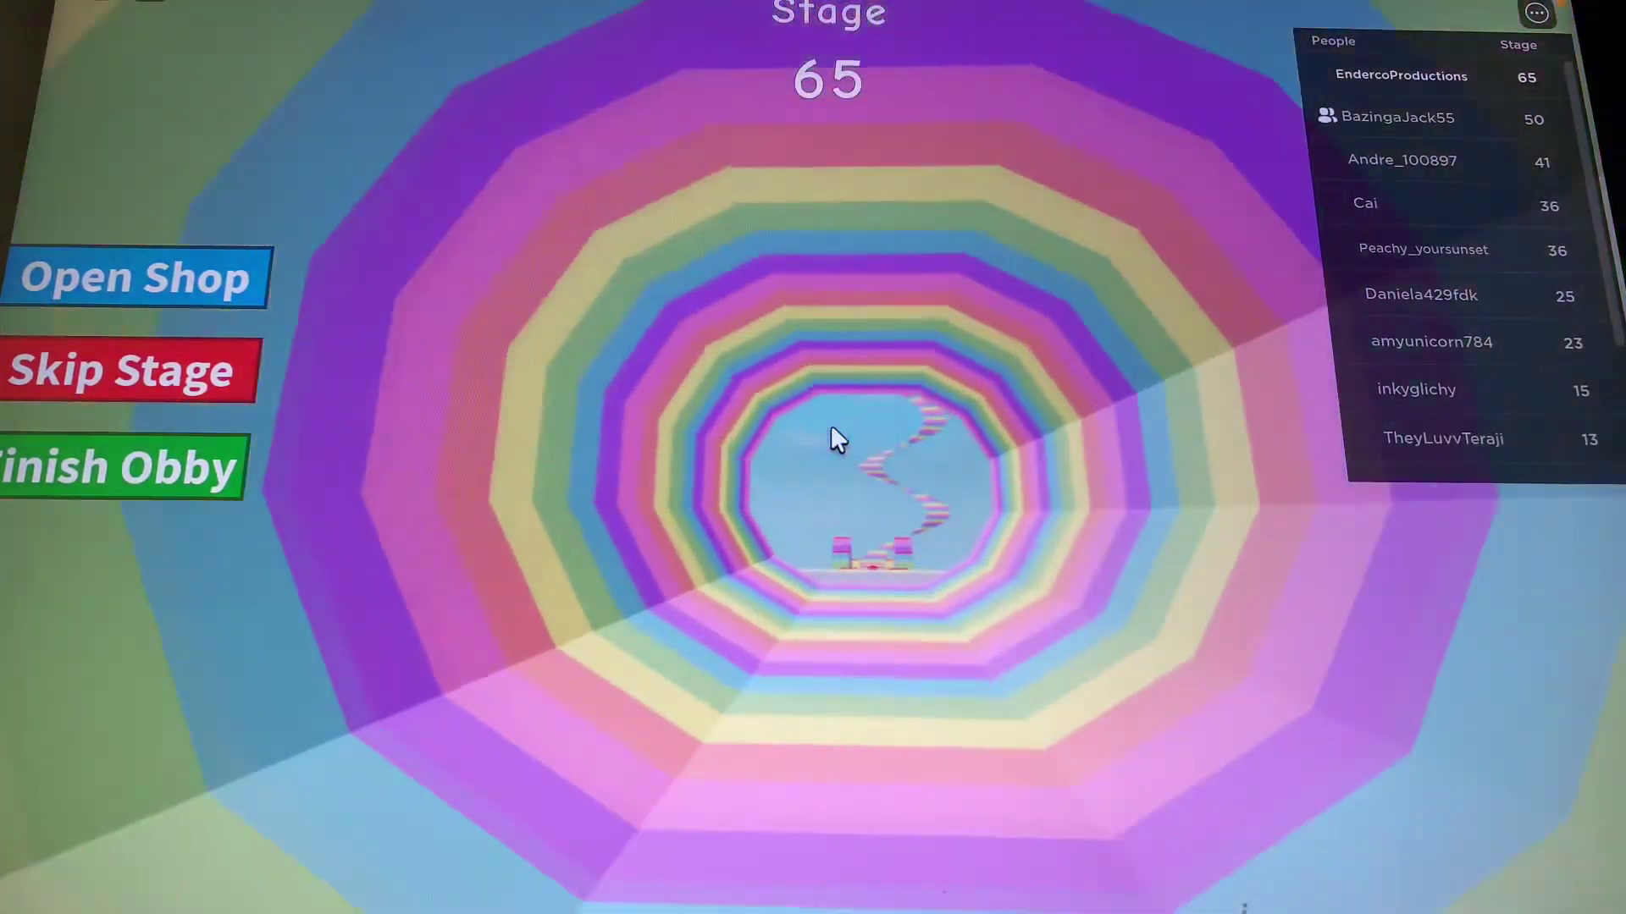
key(w)
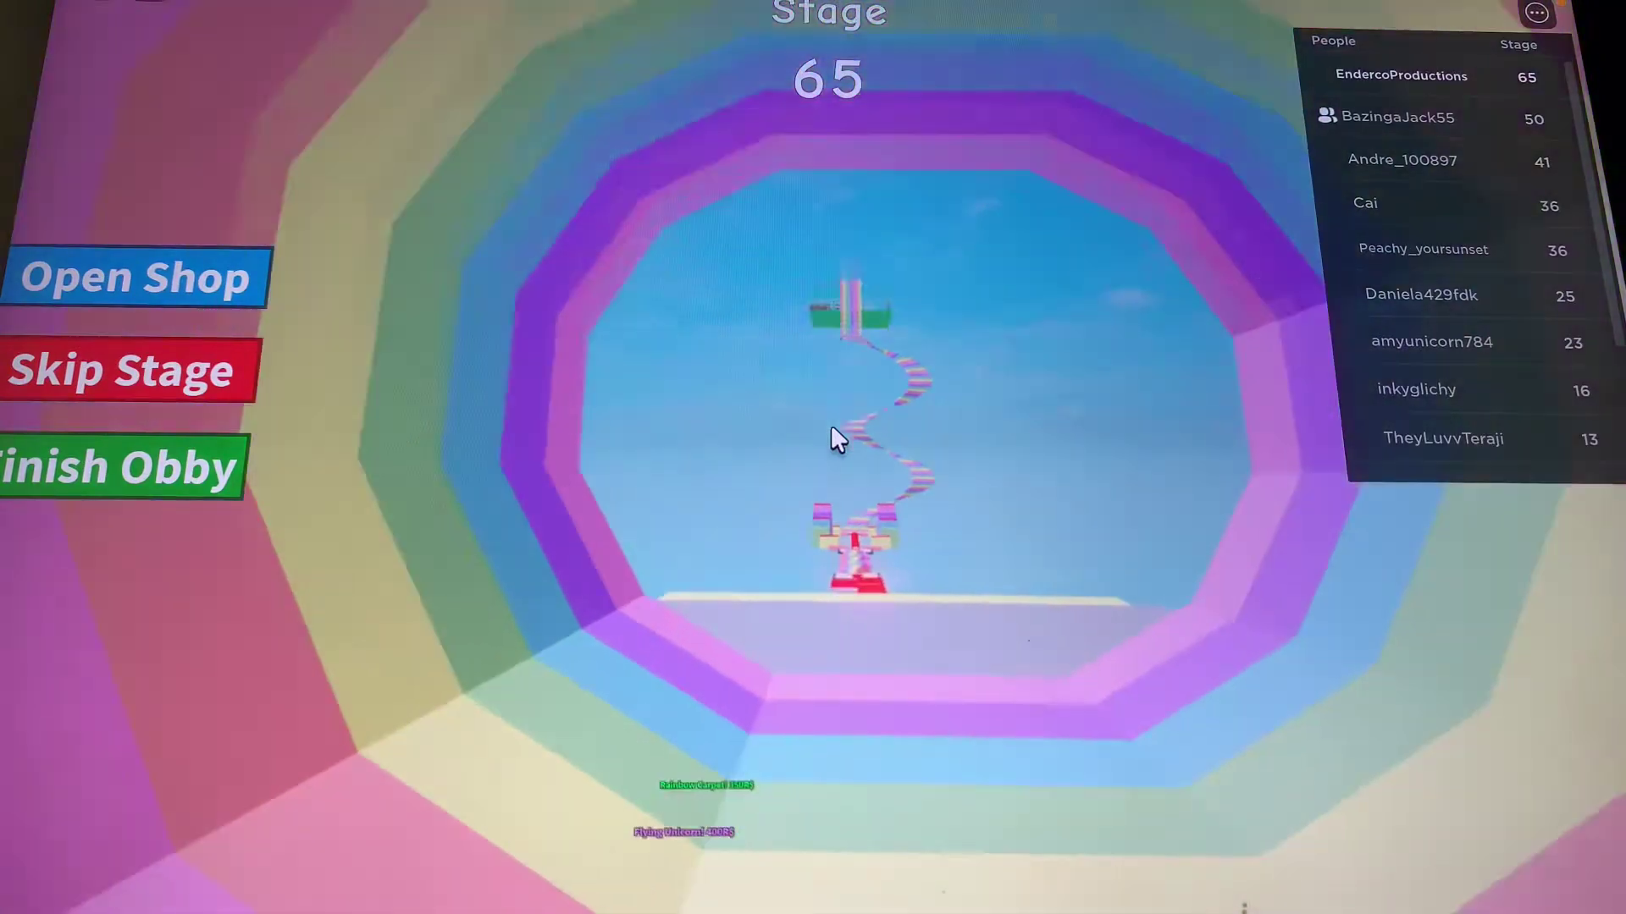
key(w)
key(w)
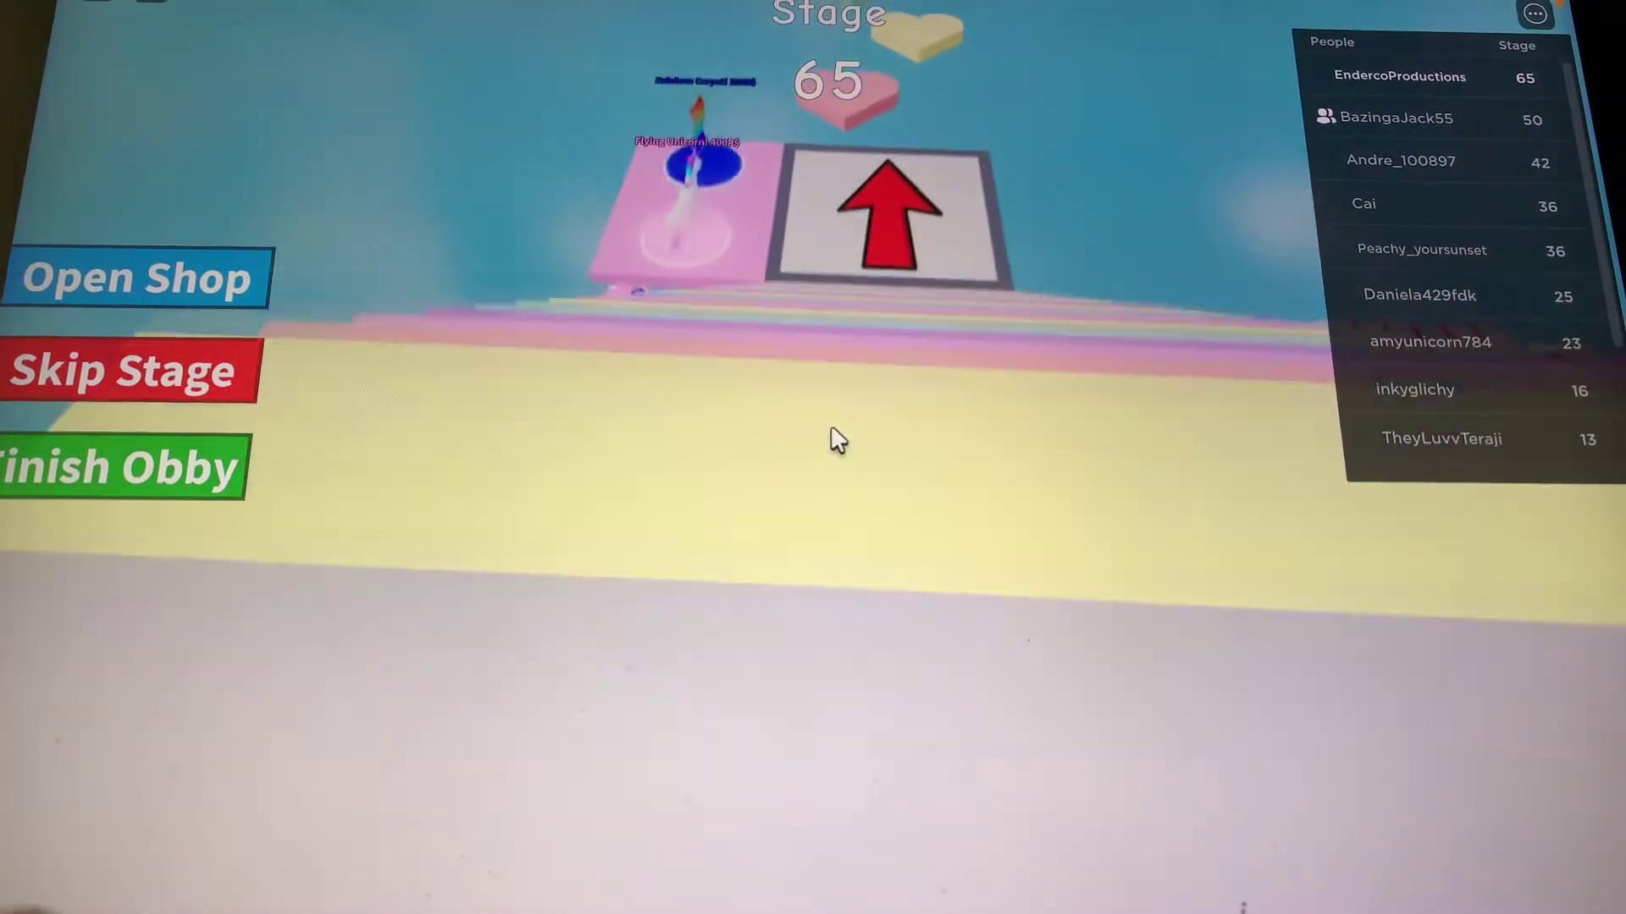
key(w)
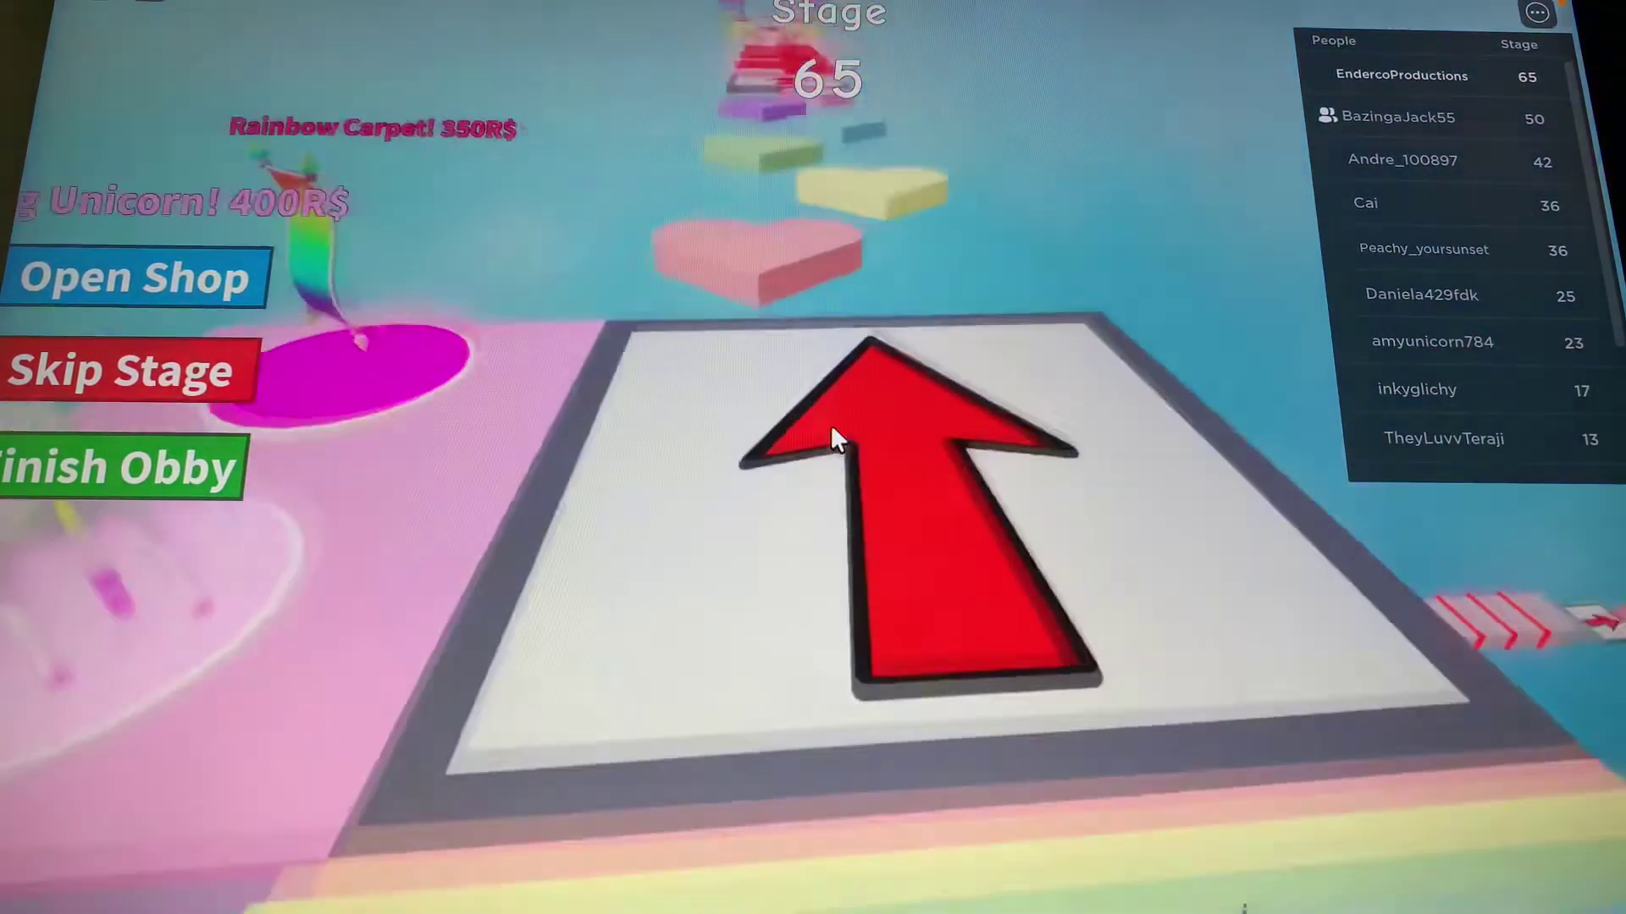
Jump across the pink and yellow heart platforms to the stage 67 checkpoint.
key(w)
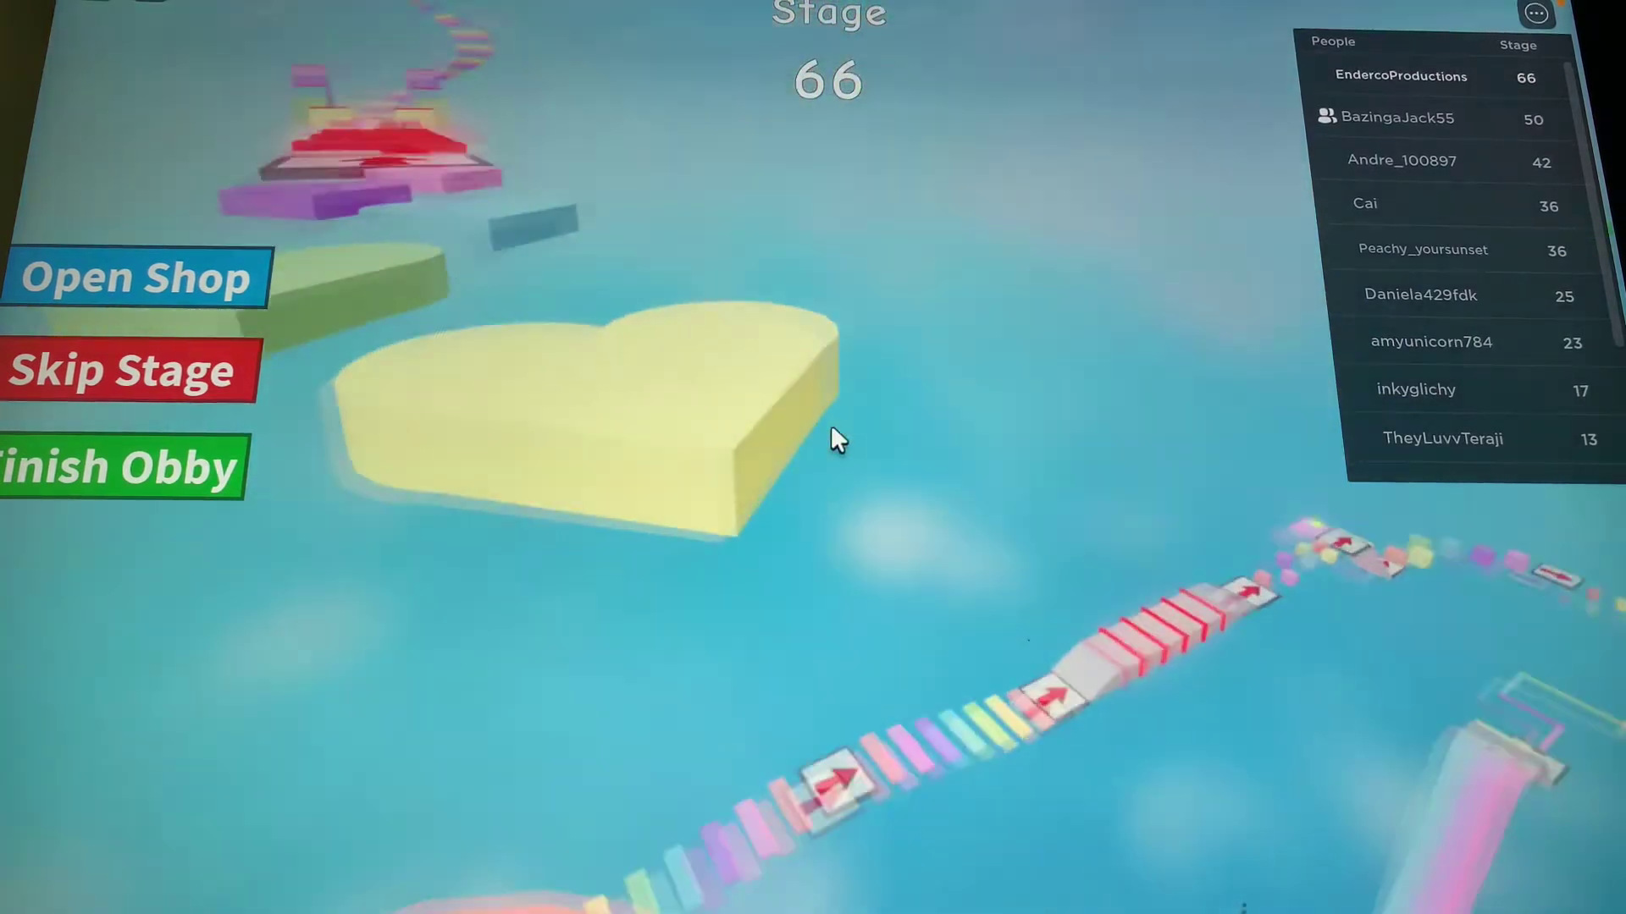
key(w)
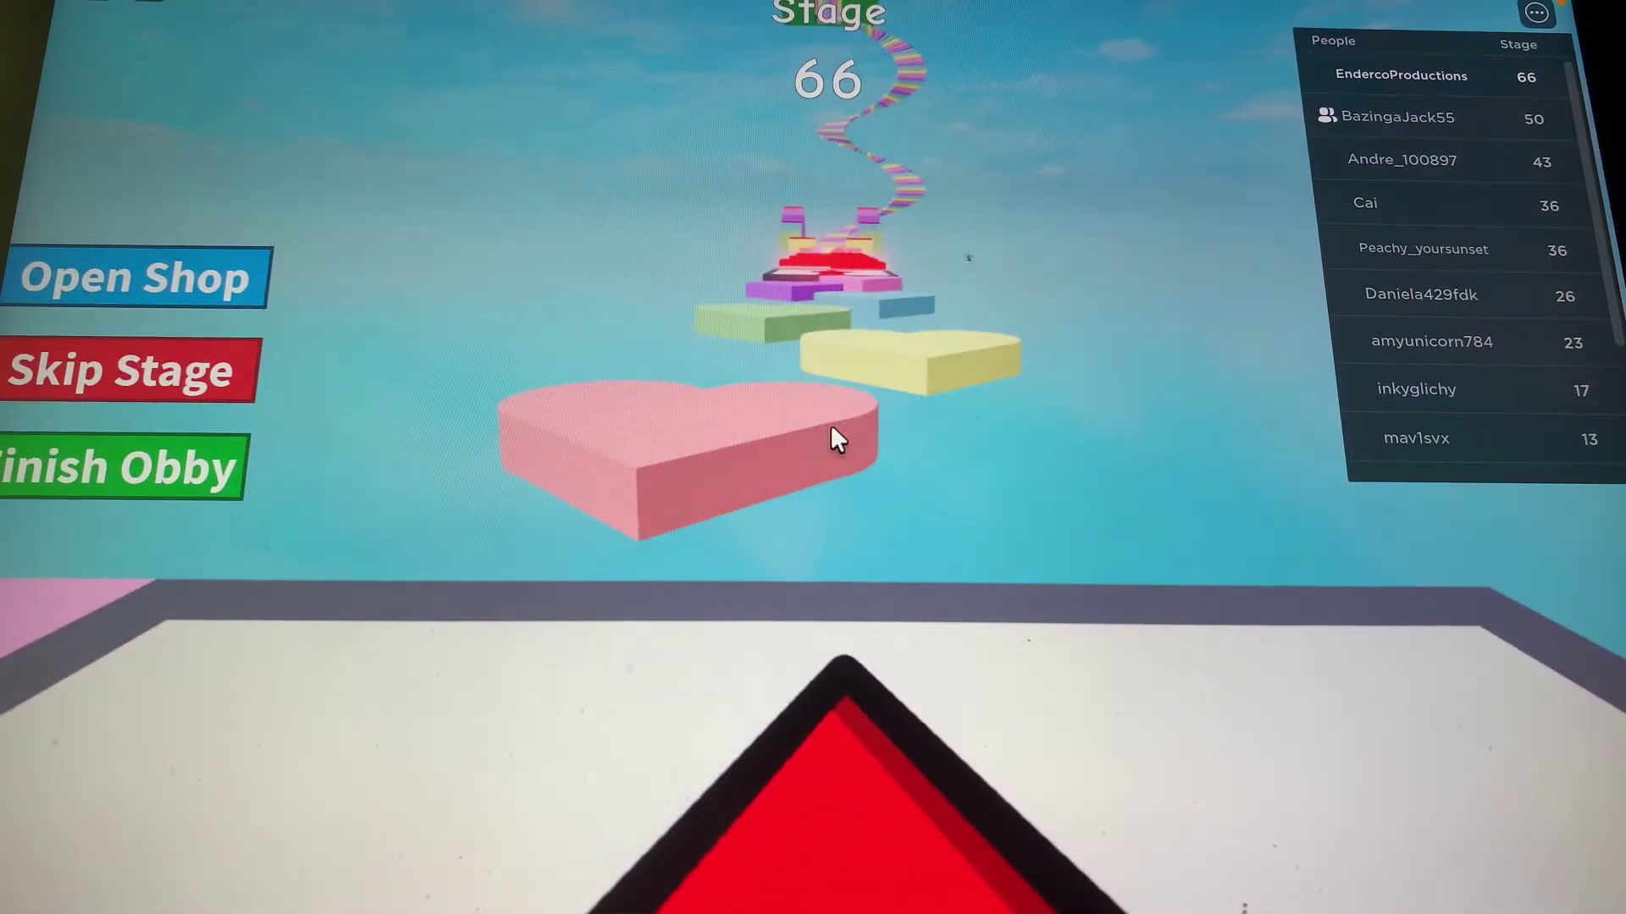
key(w)
key(space)
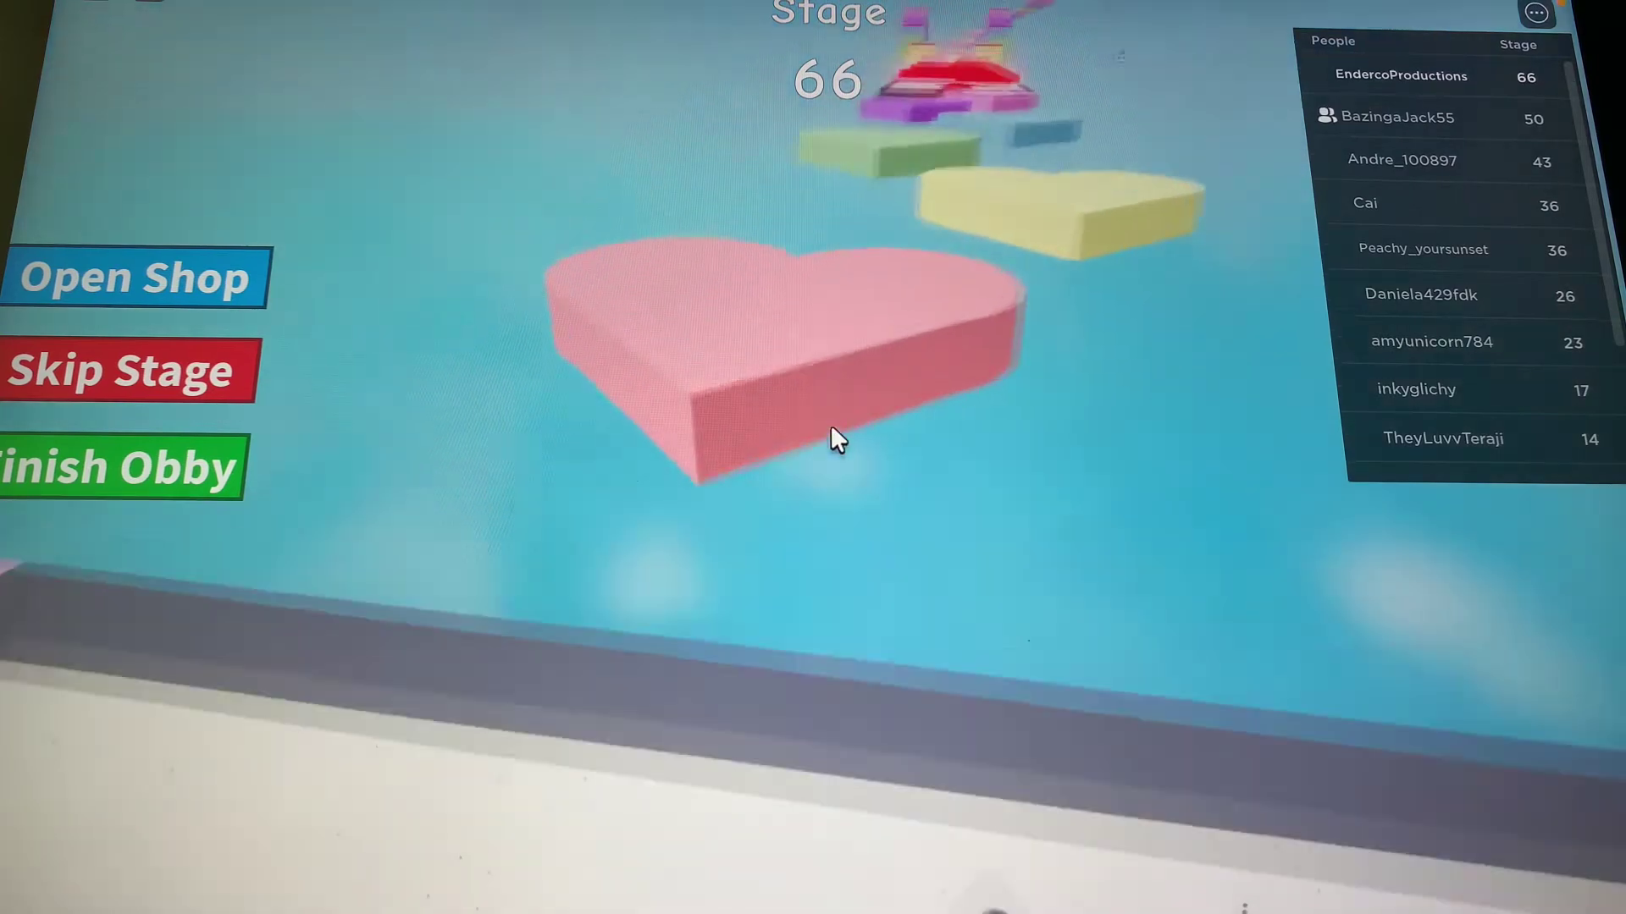
key(space)
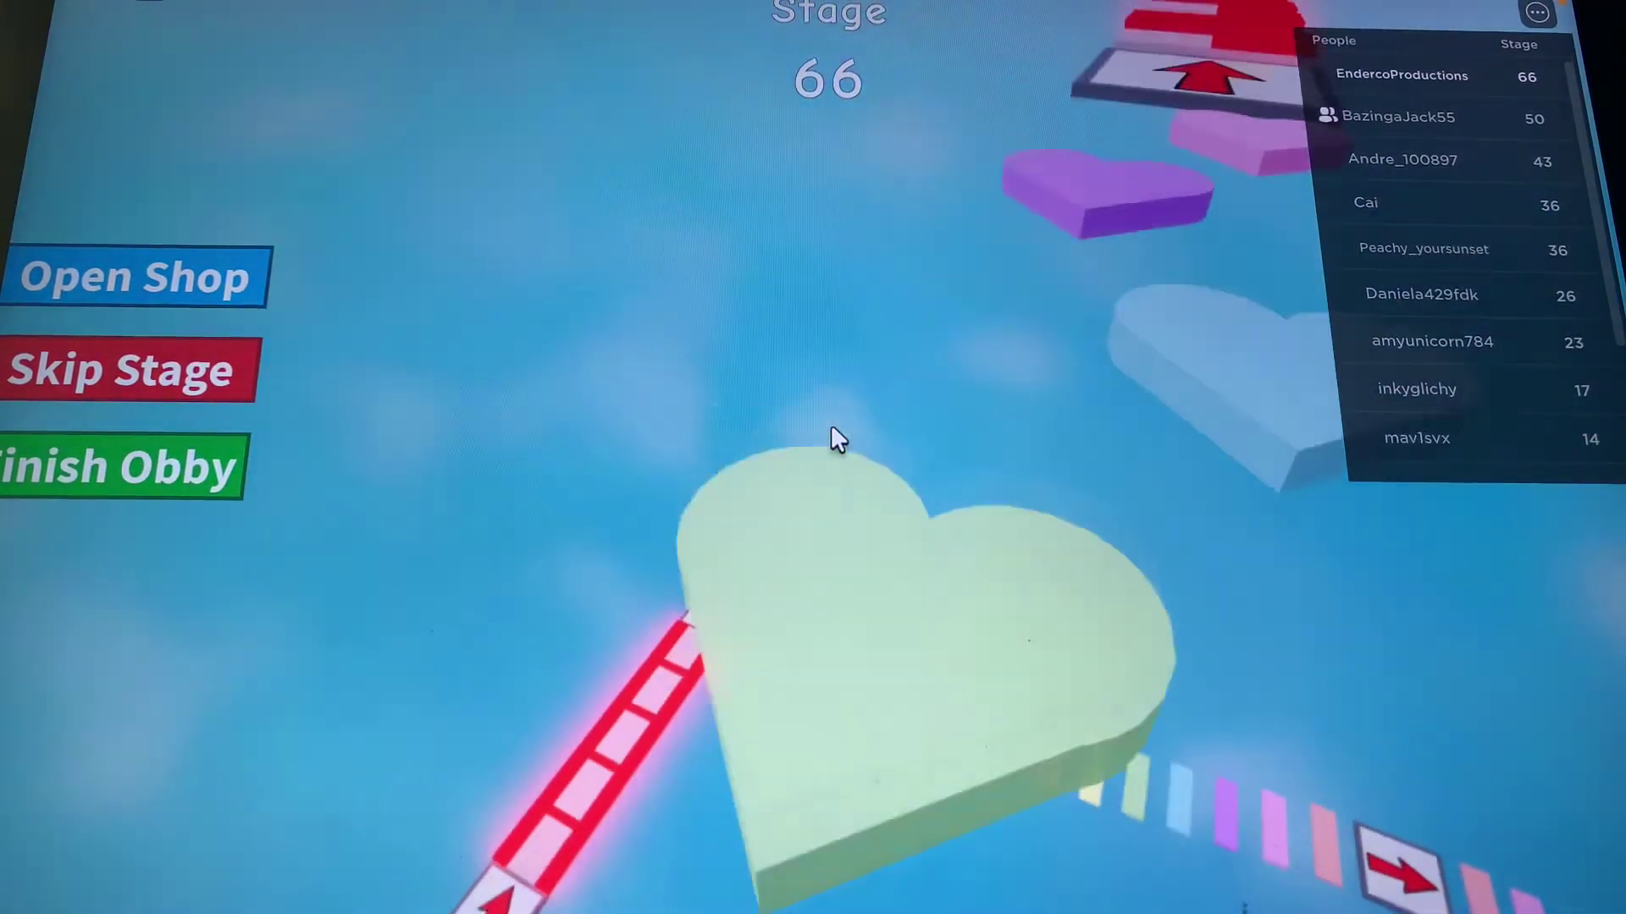
key(space)
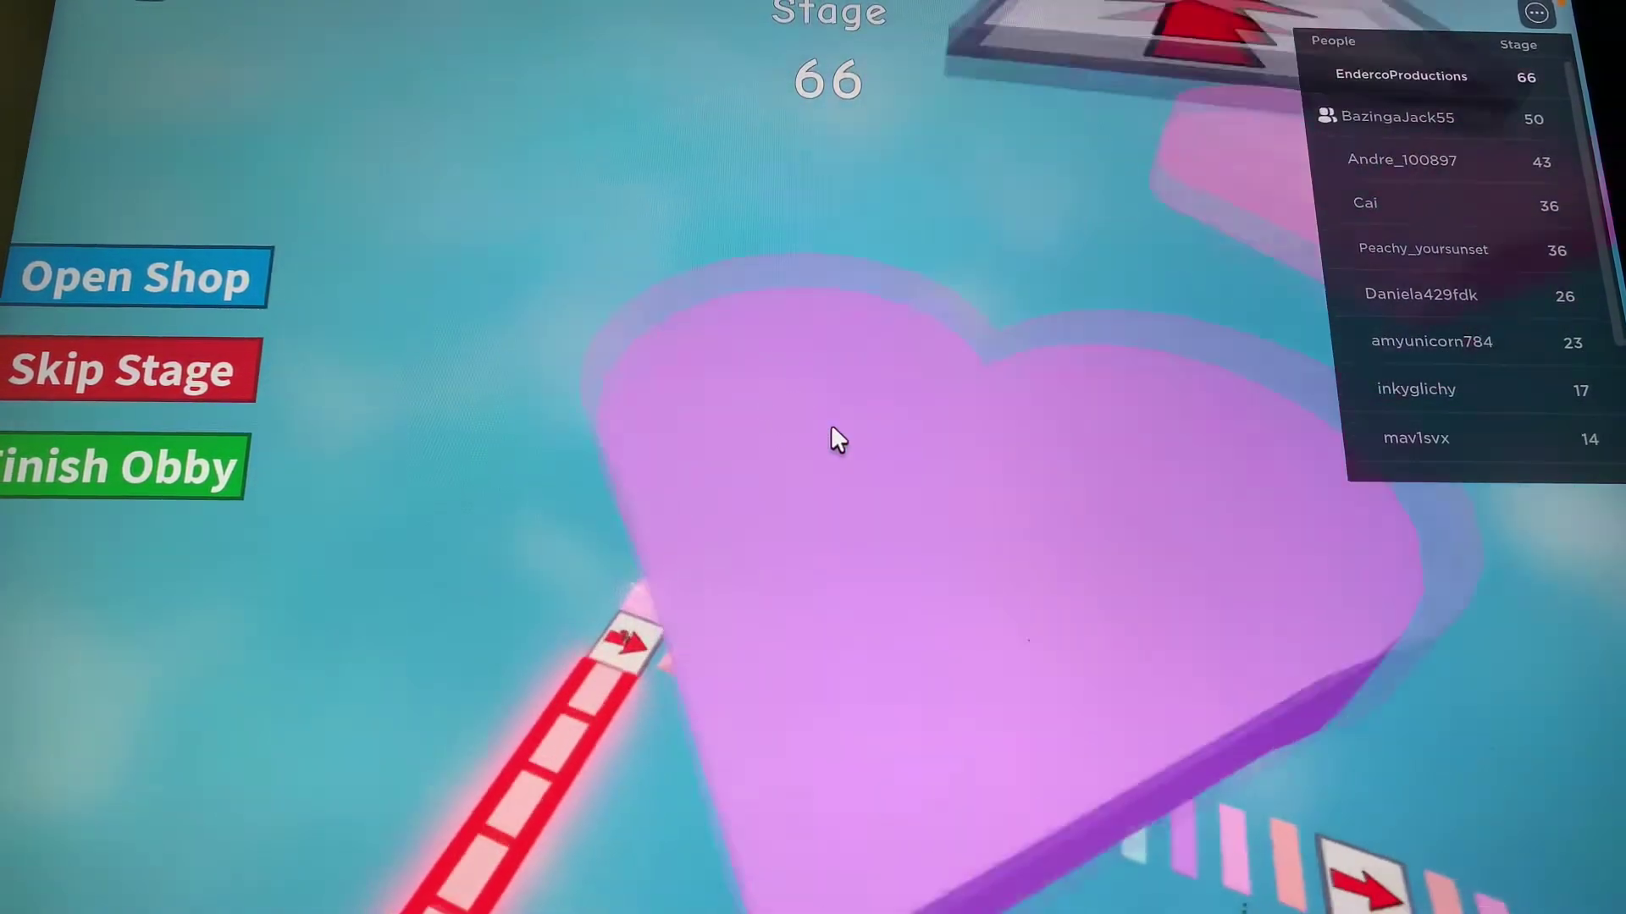
key(w)
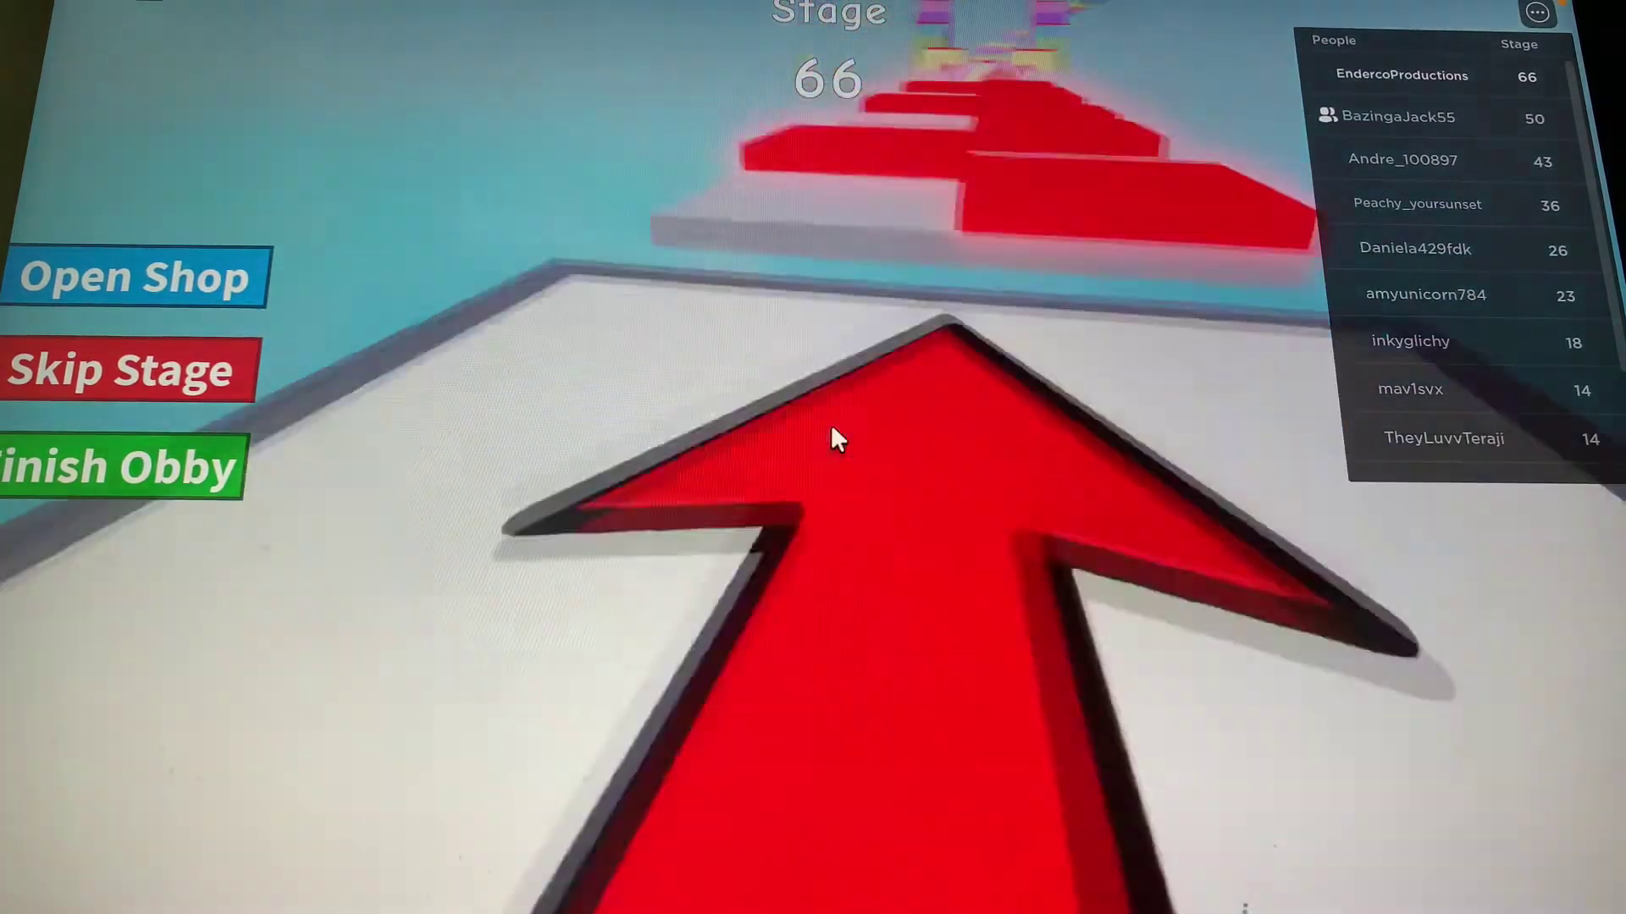
Hop along the red-and-white blocks and over the gap onto the stage 68 checkpoint.
key(space)
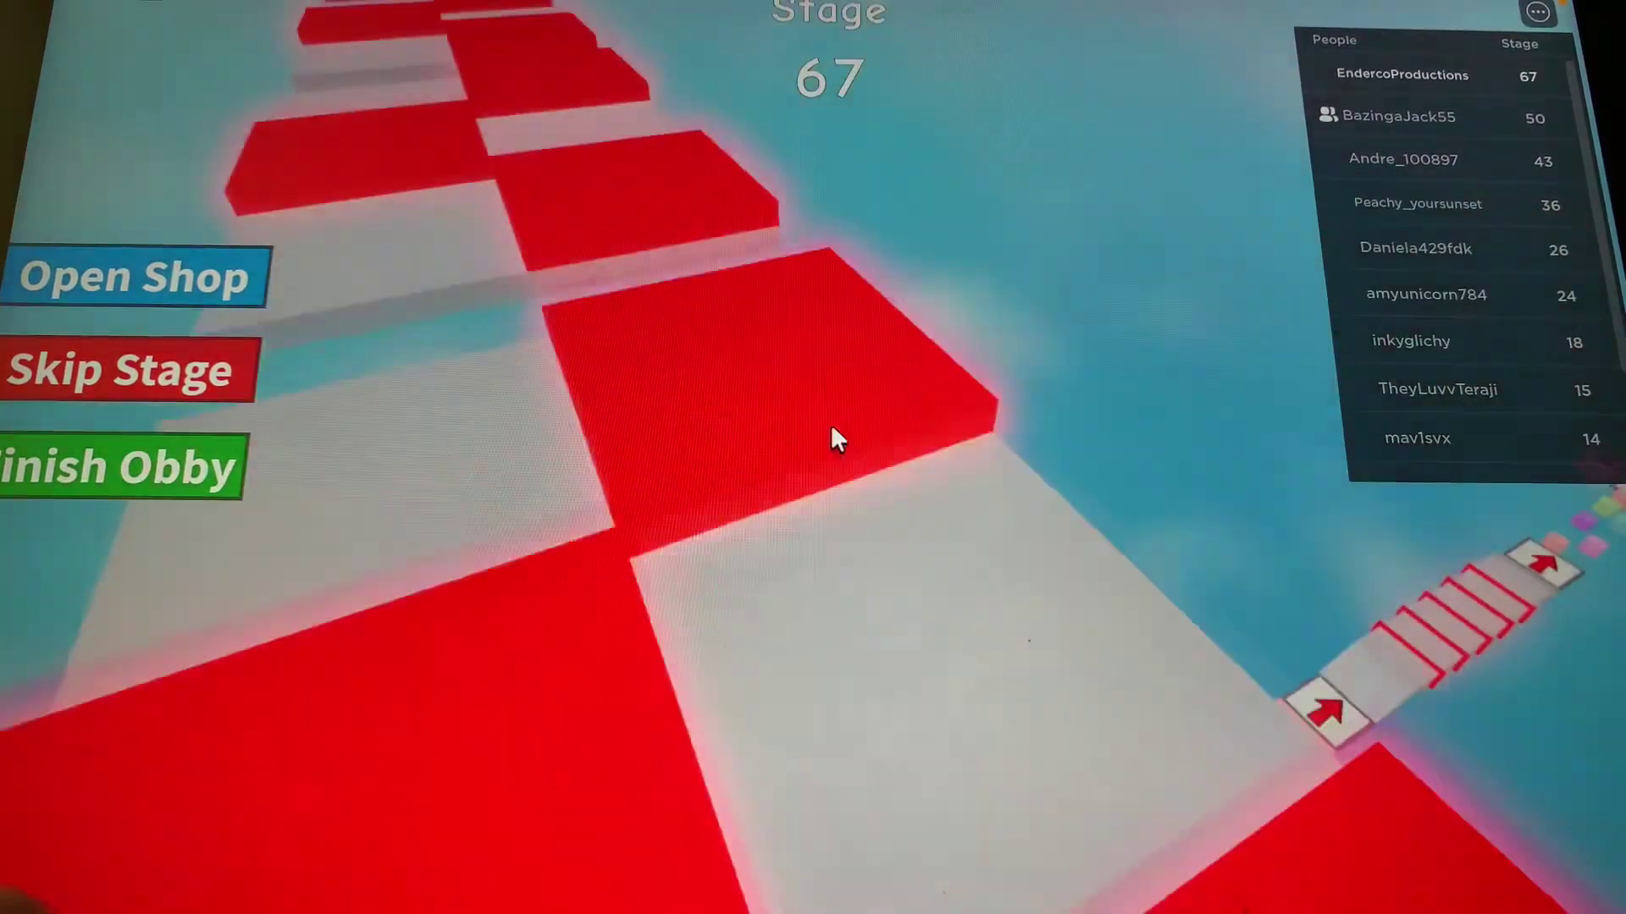
key(space)
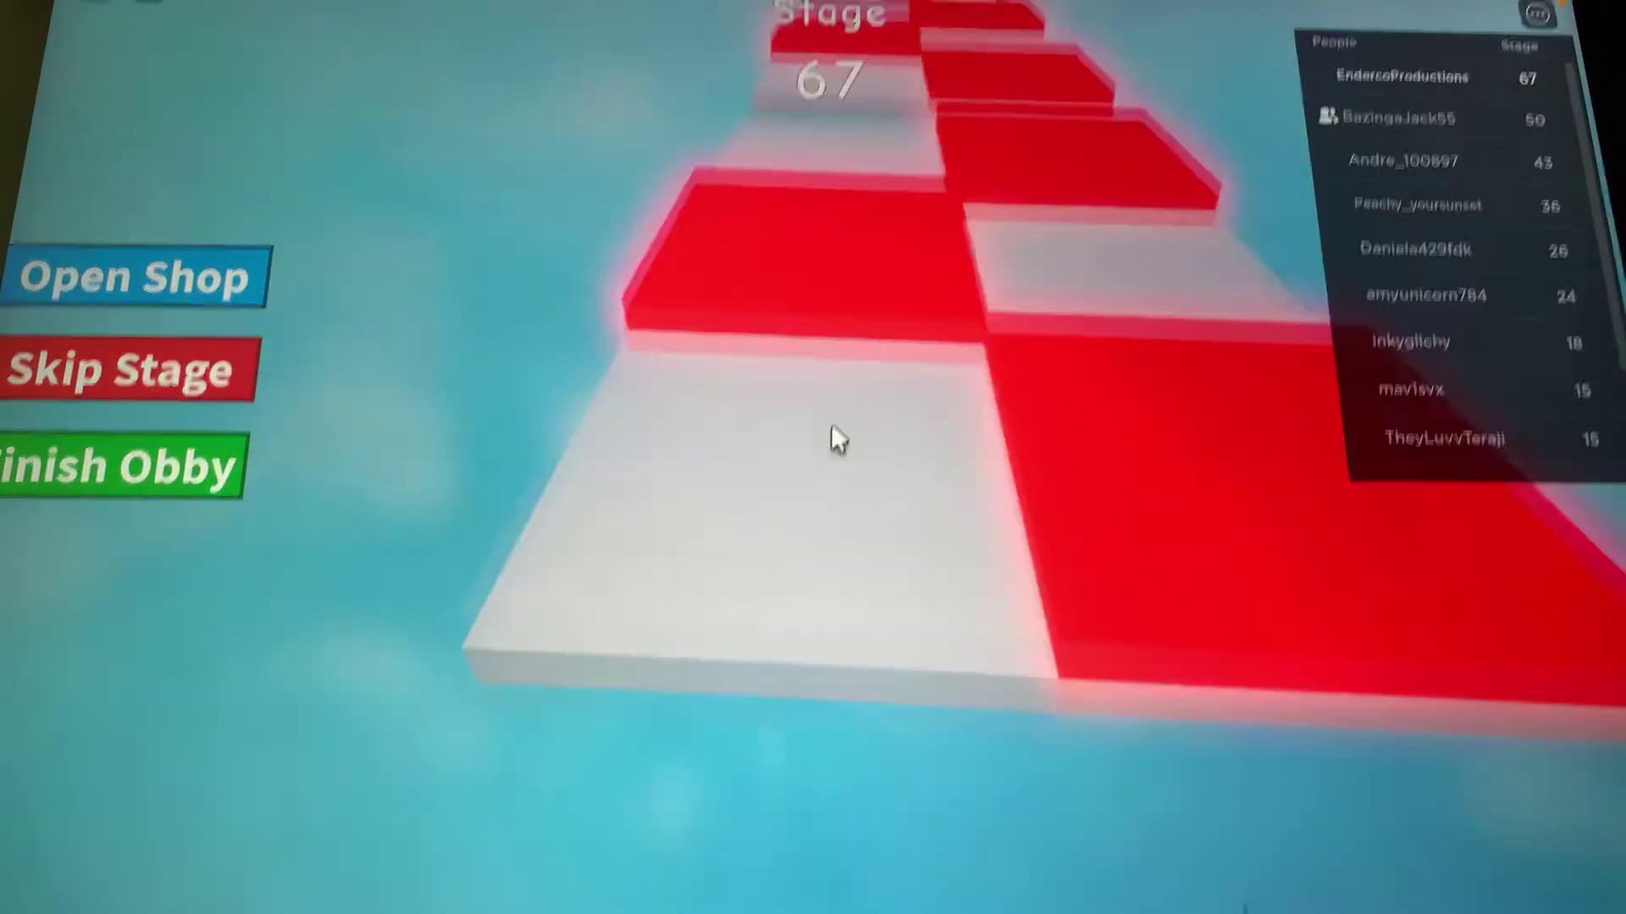
key(space)
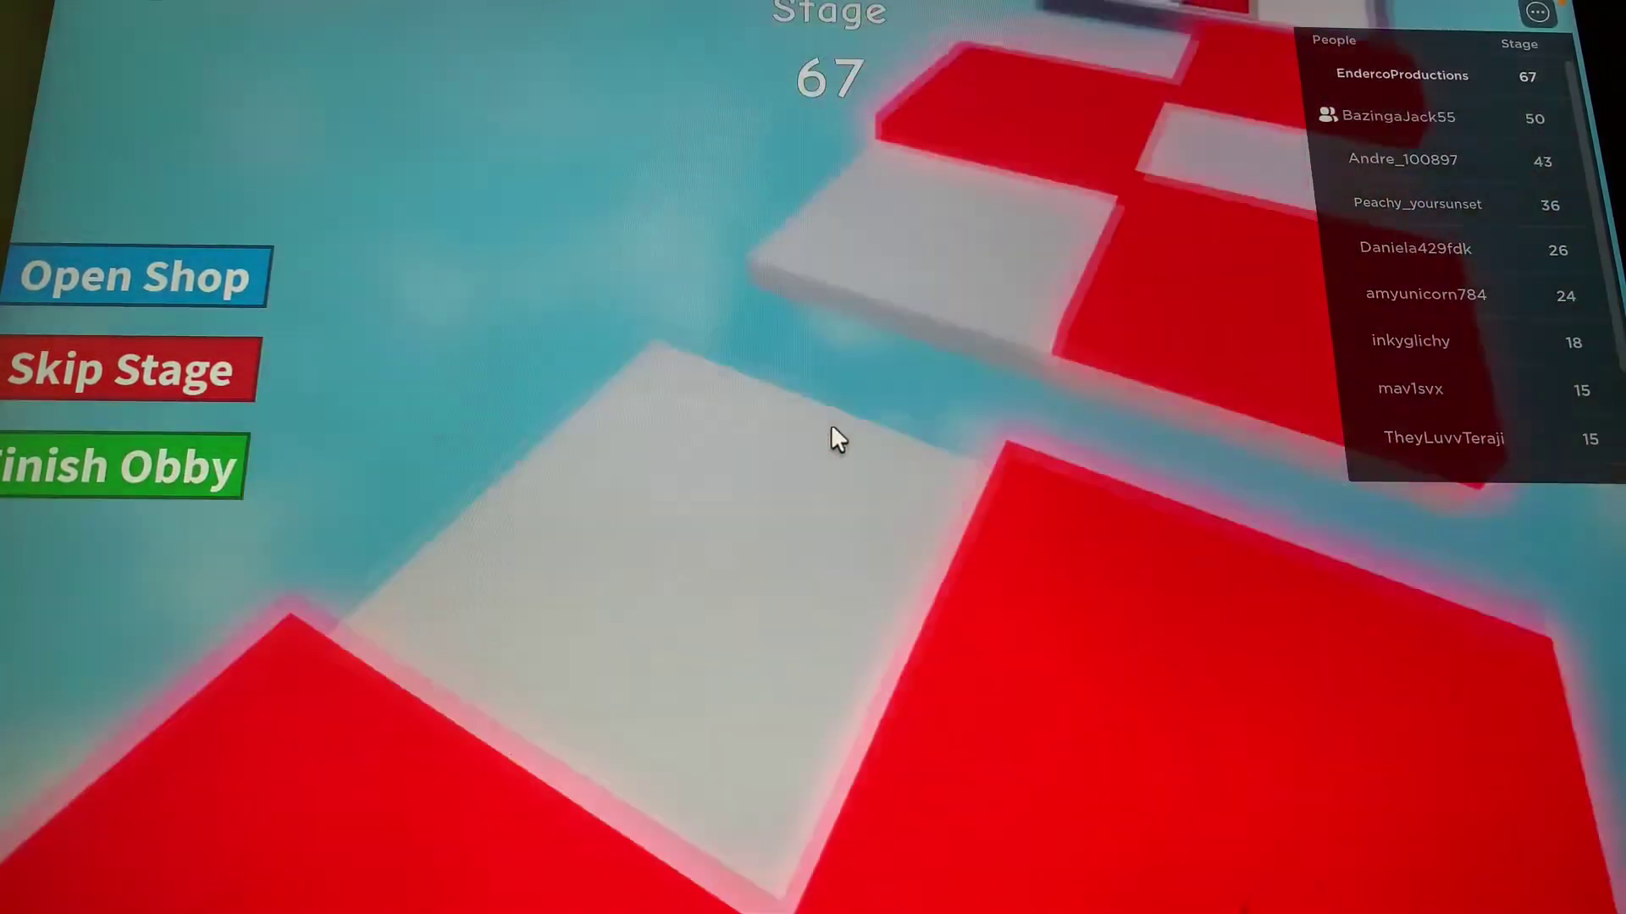
key(w)
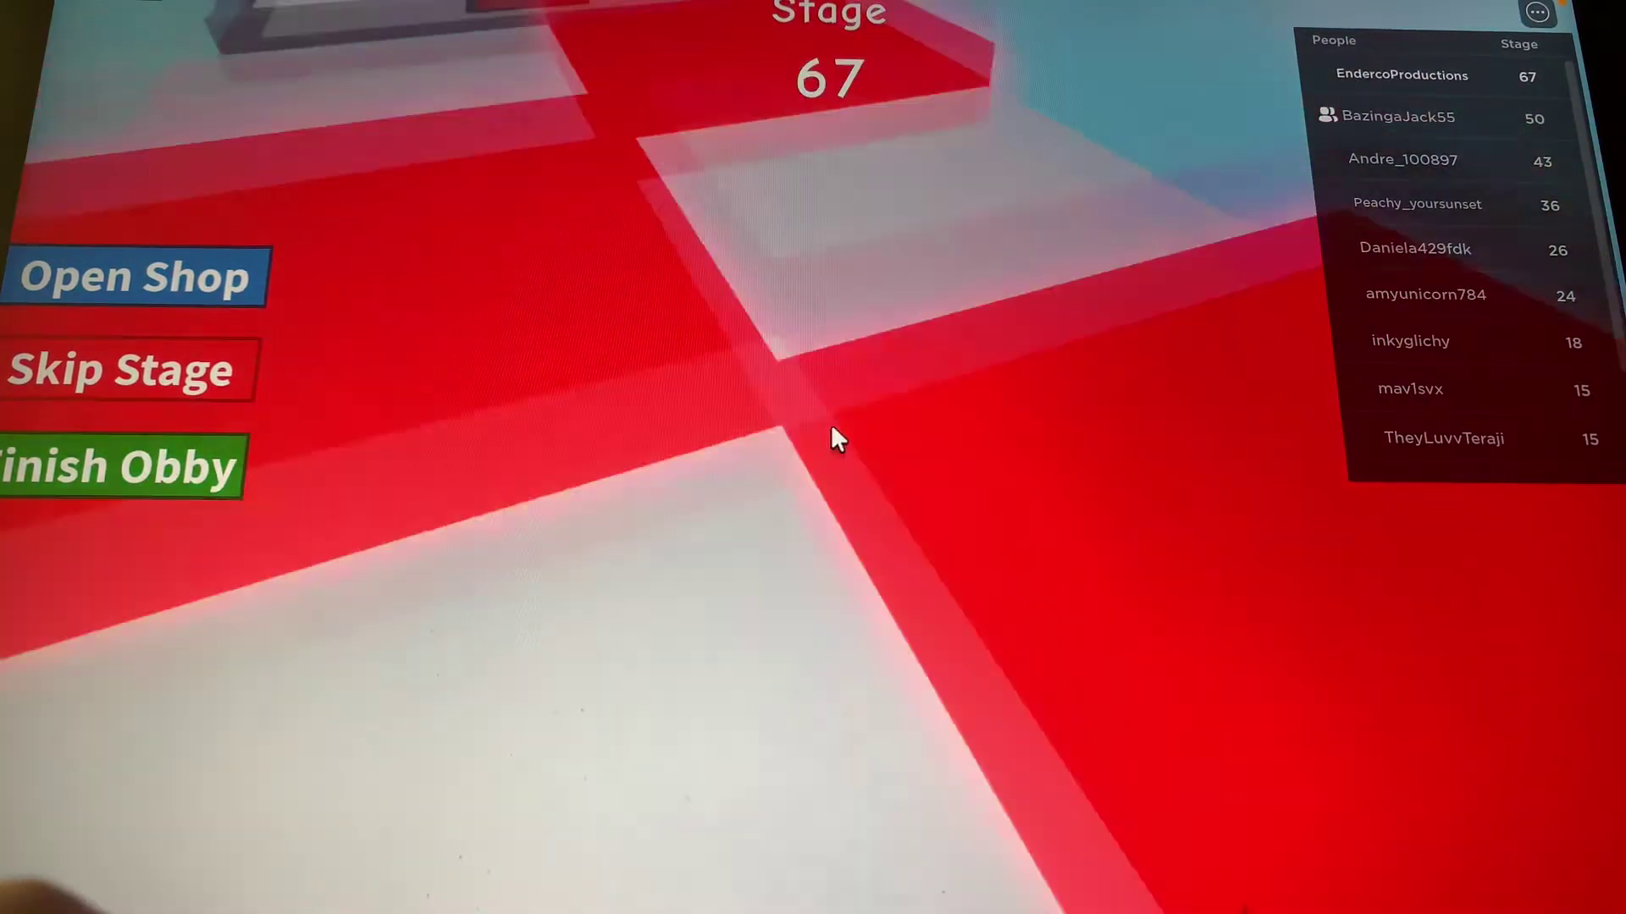
key(w)
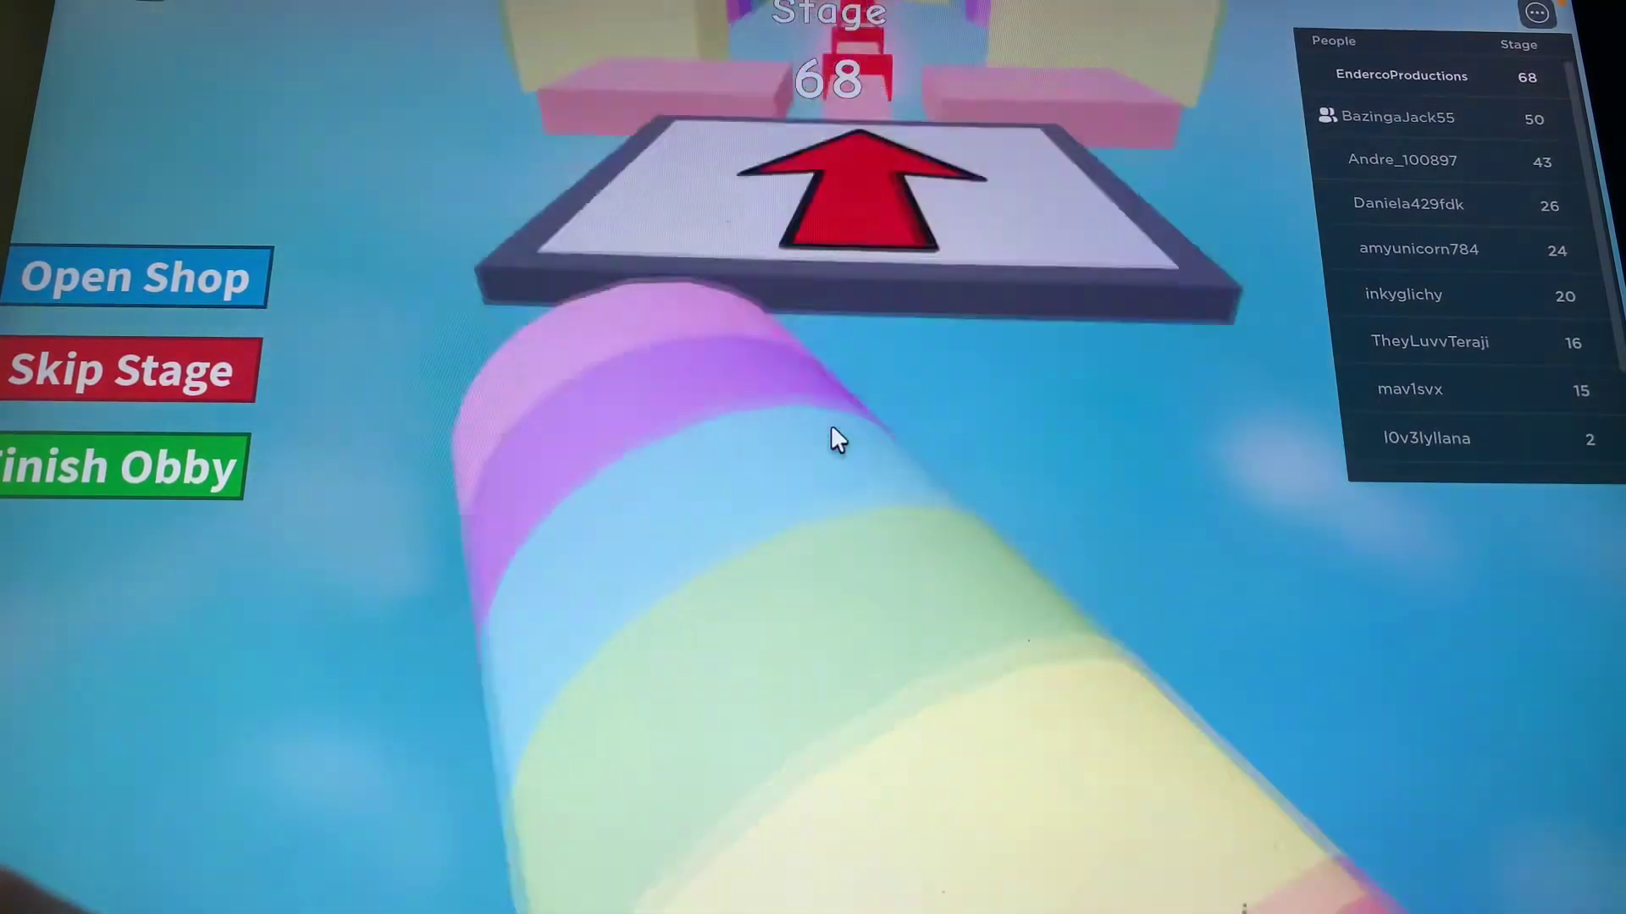
Pass the stage 69 checkpoint, run the rainbow path and yellow blocks, then step onto the staircase.
key(w)
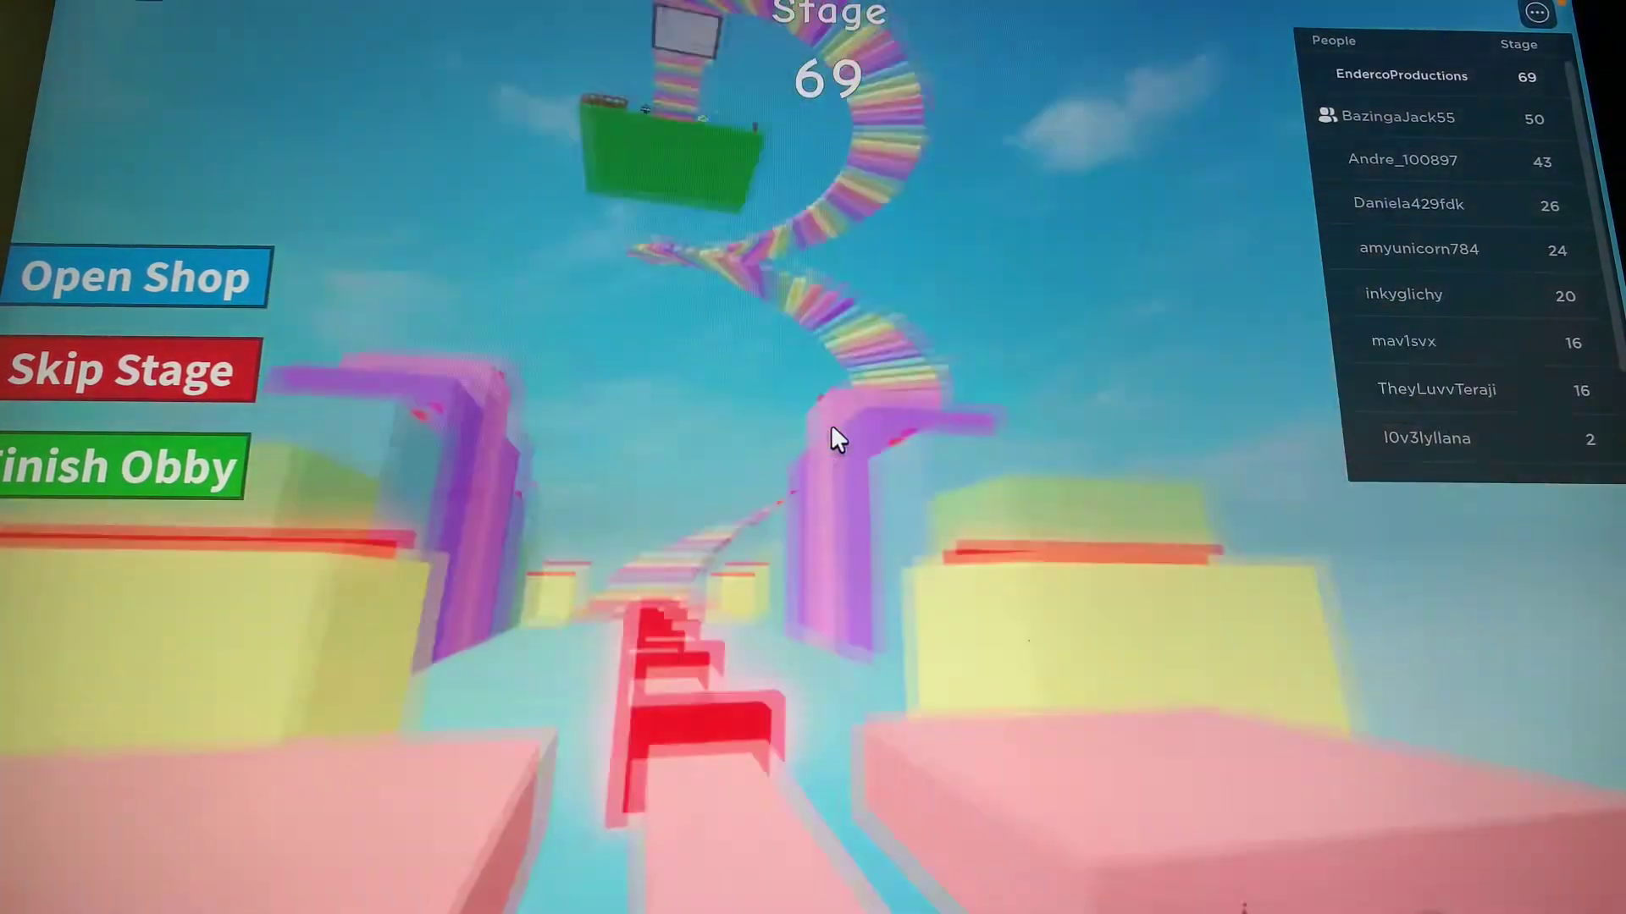
key(w)
key(w)
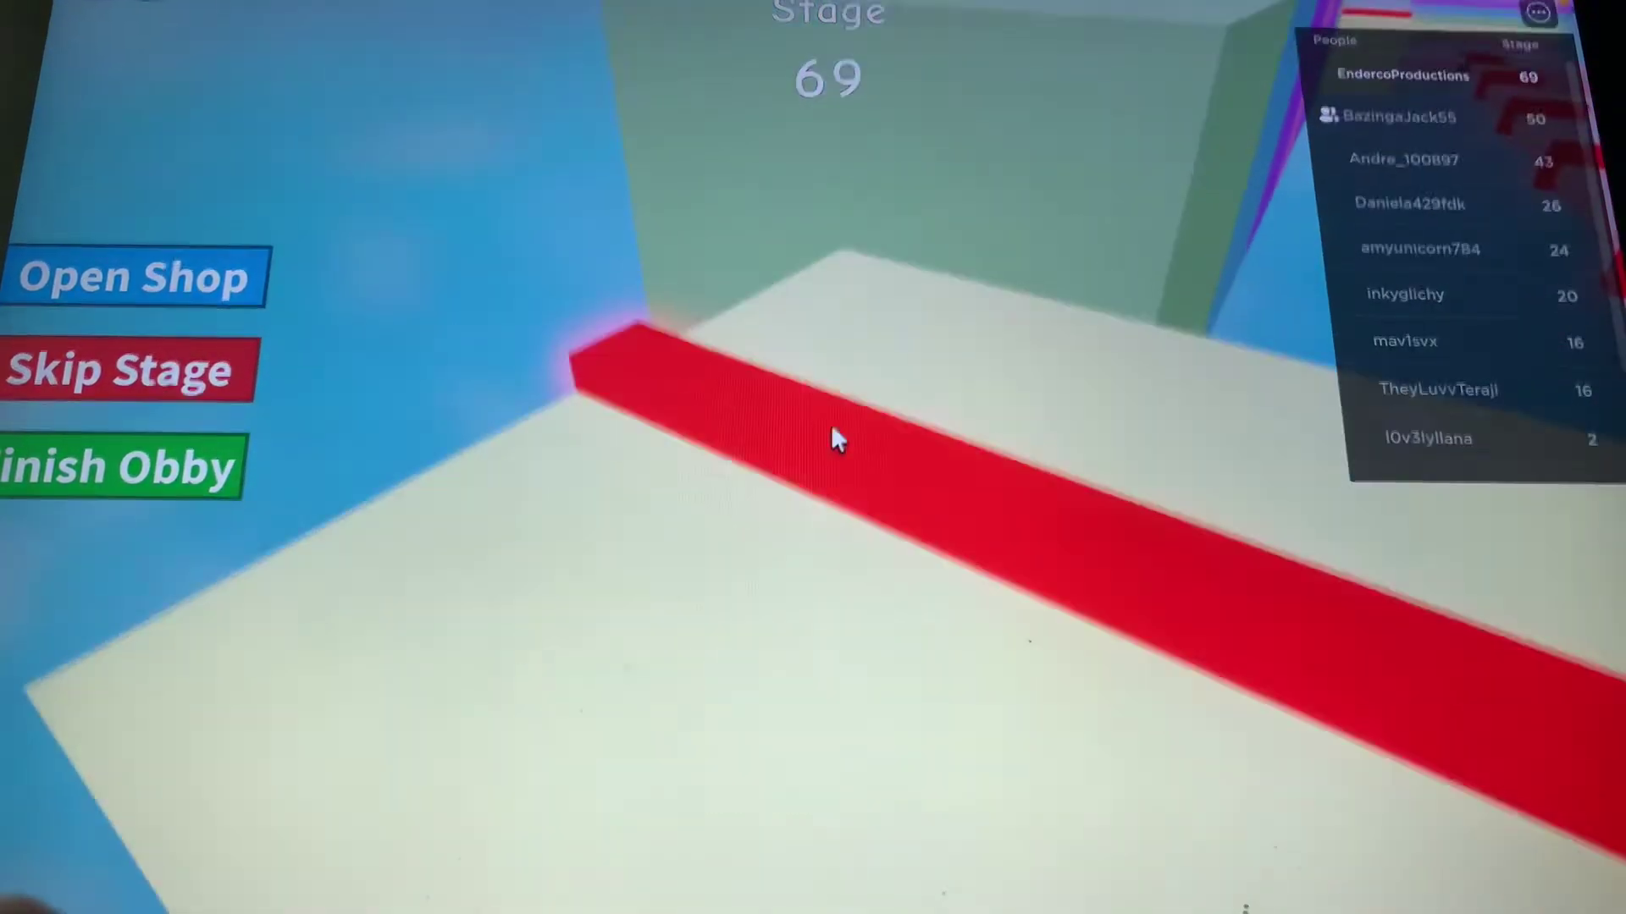
key(w)
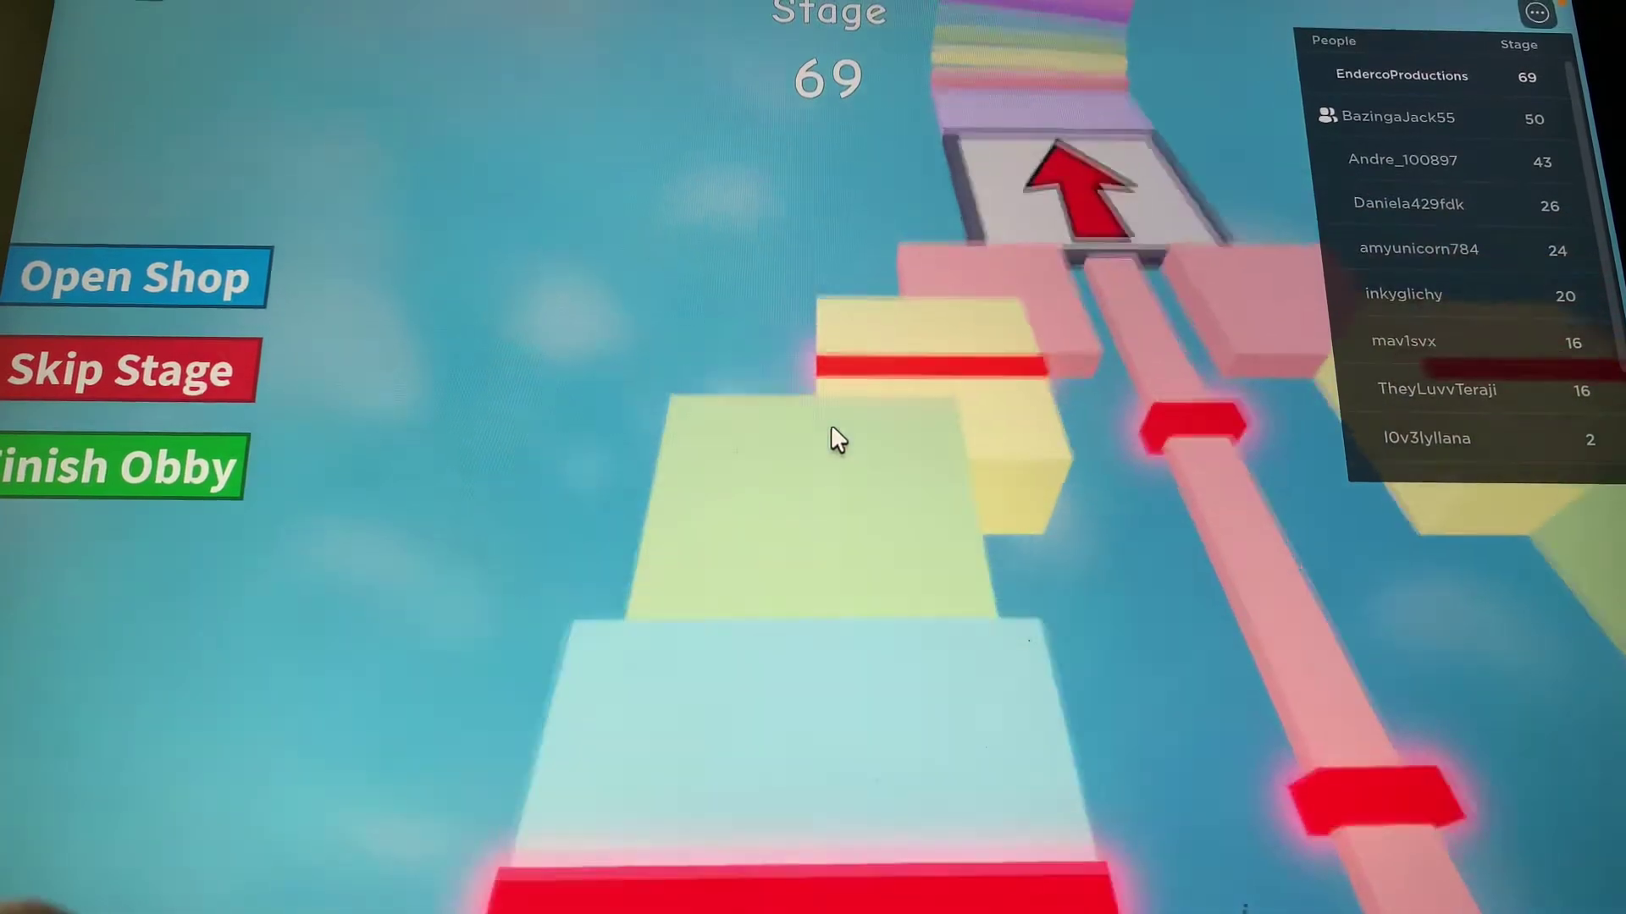
key(w)
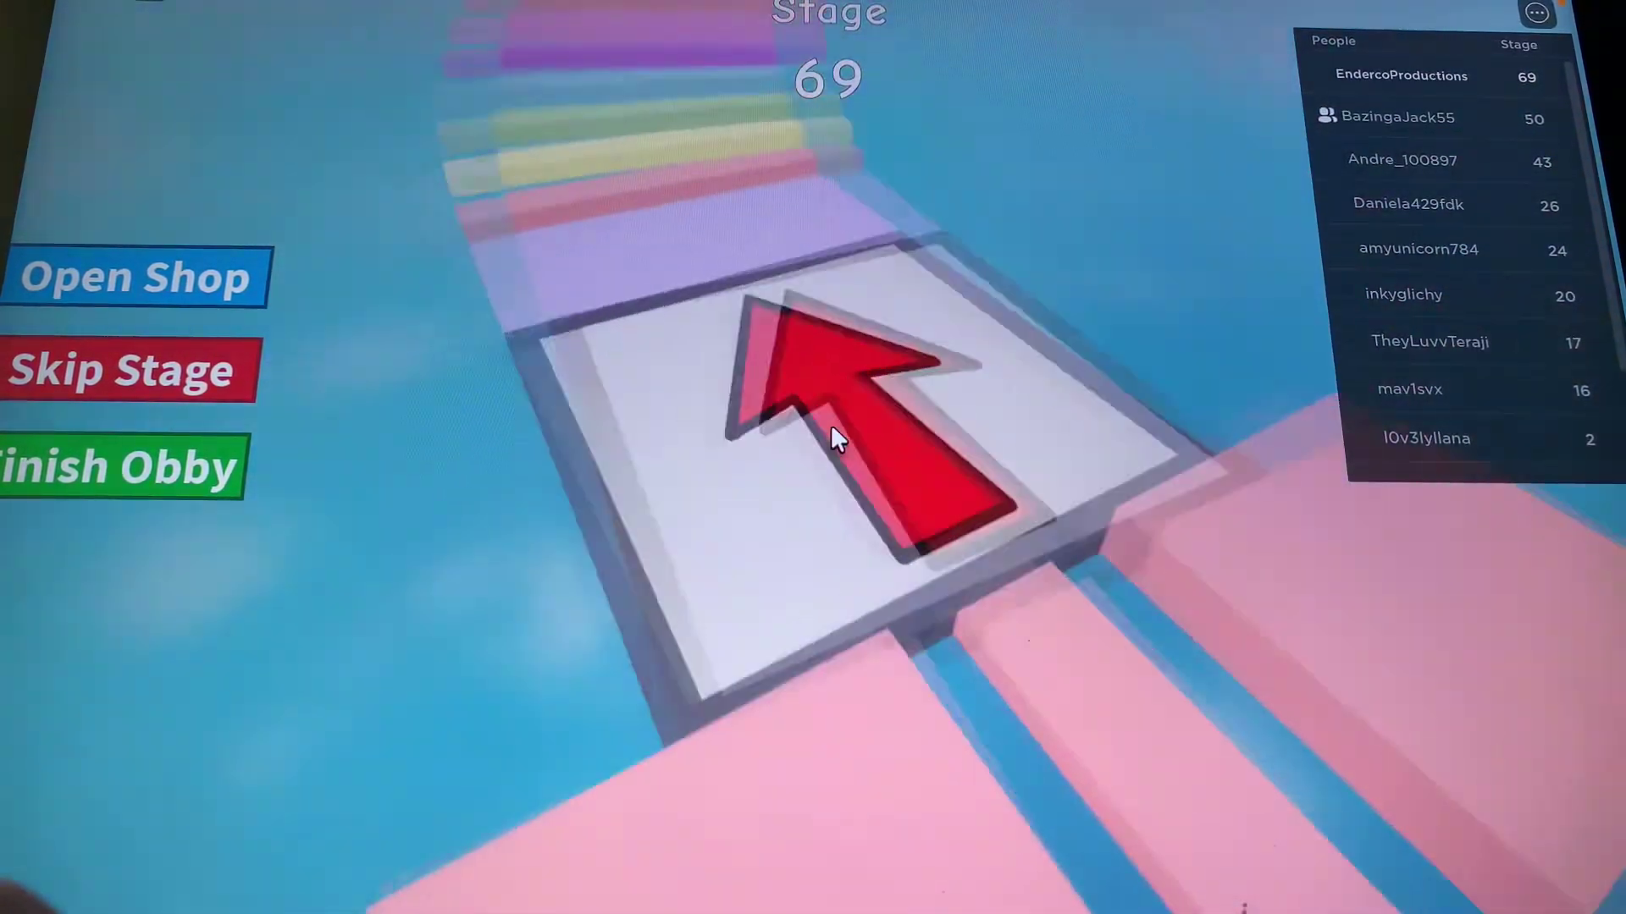
key(w)
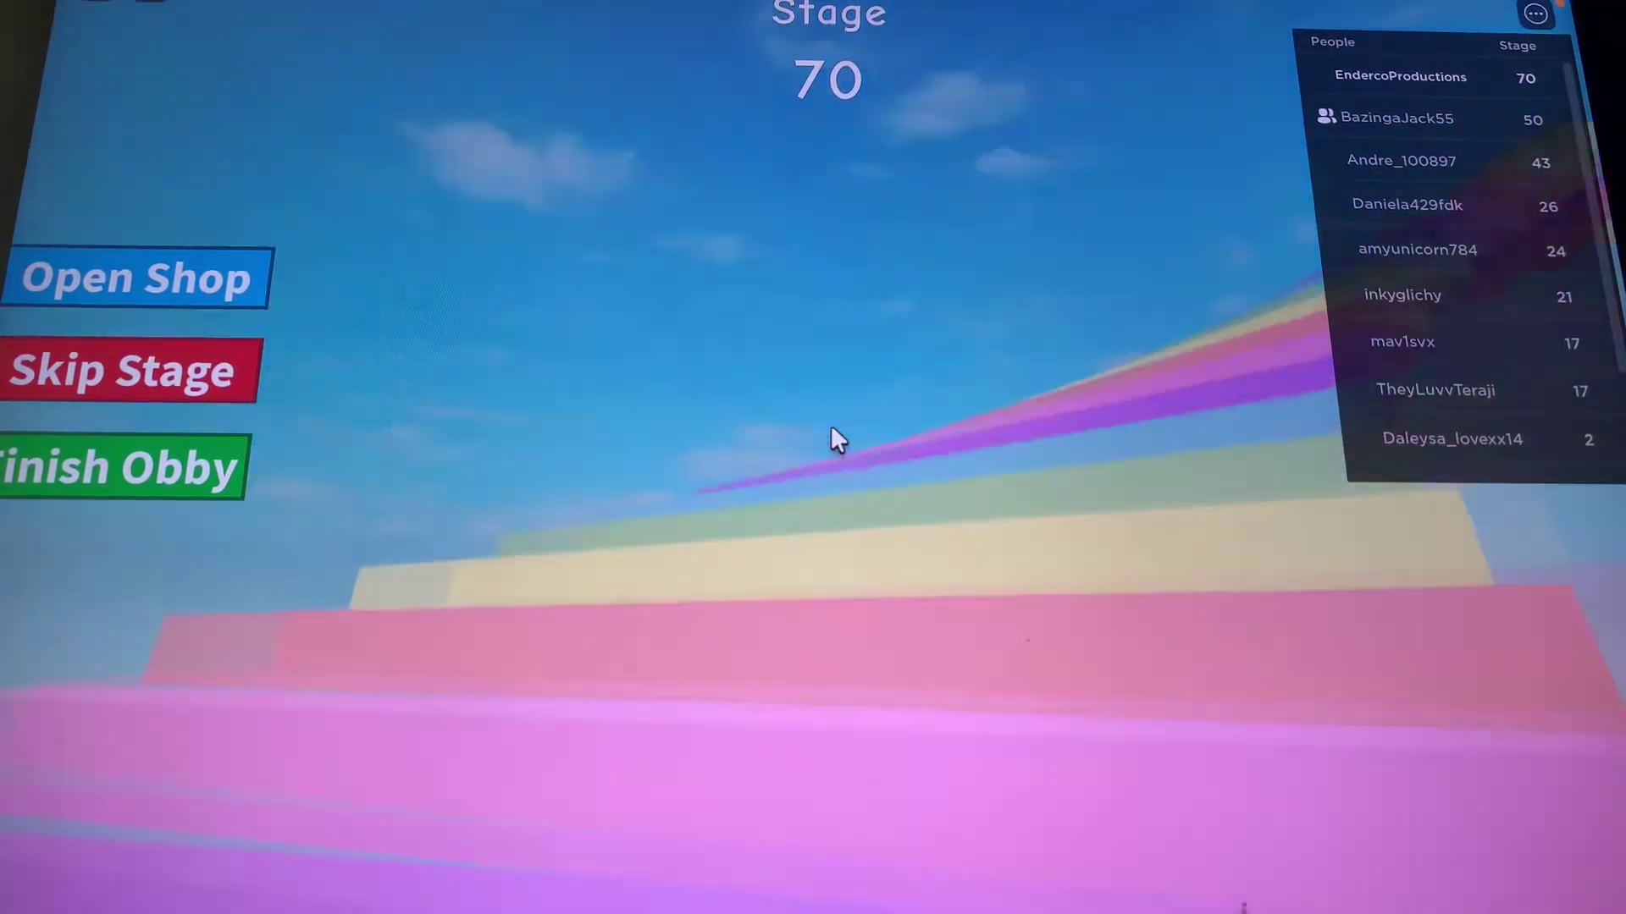
Climb the rainbow tower to stage 71 and run along the path toward the finish.
key(w)
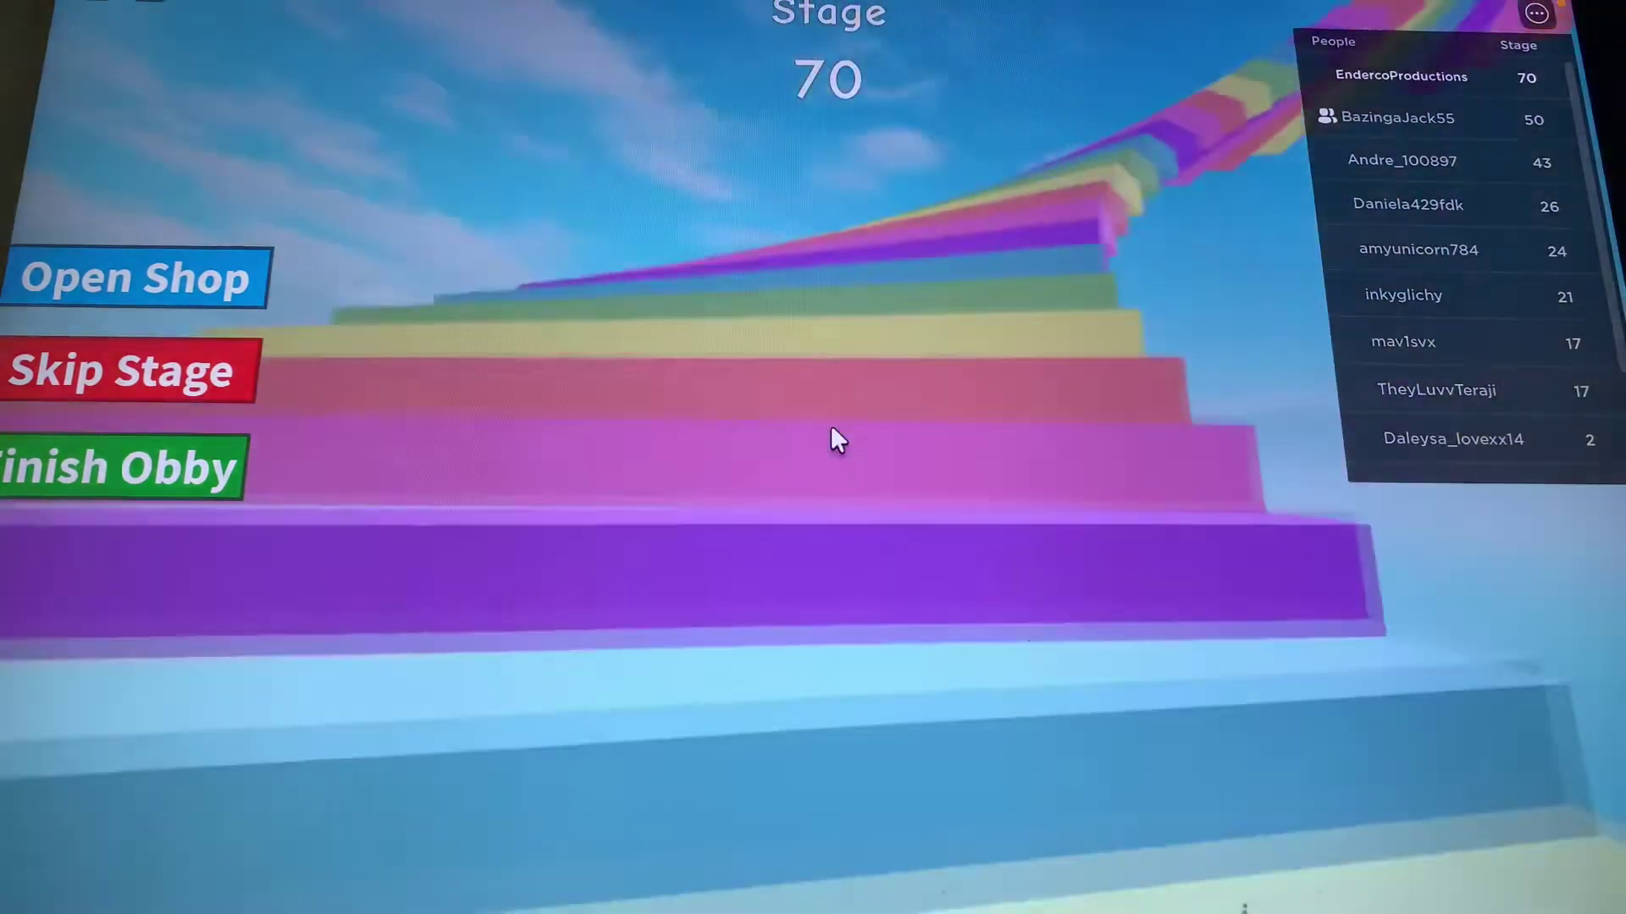
scroll(849, 439, up, 5)
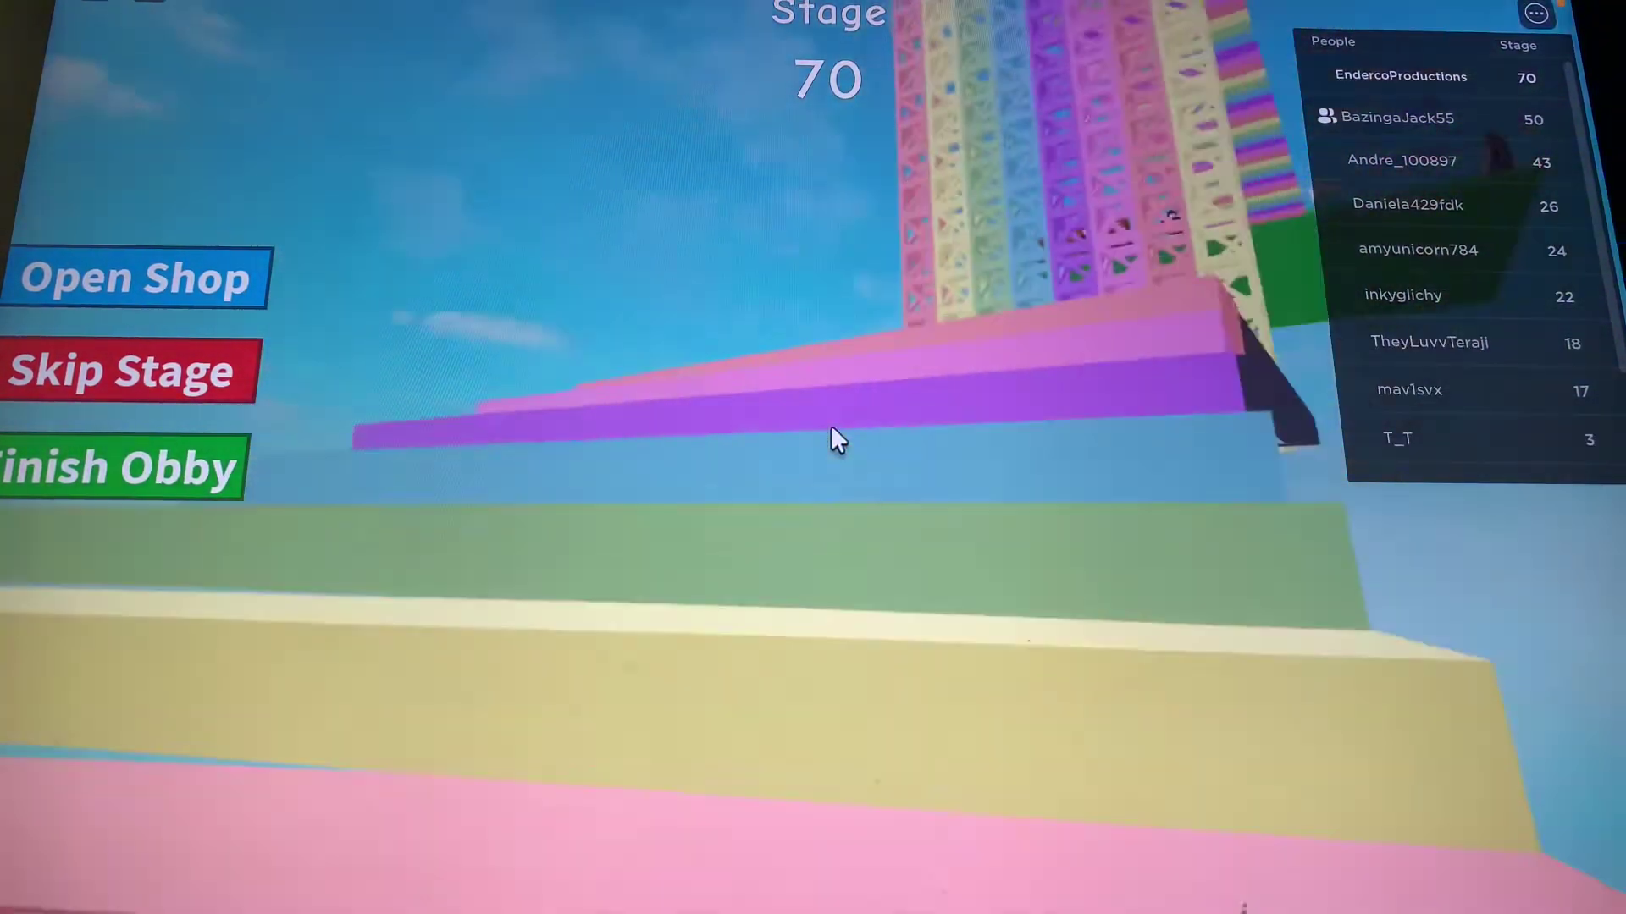
key(w)
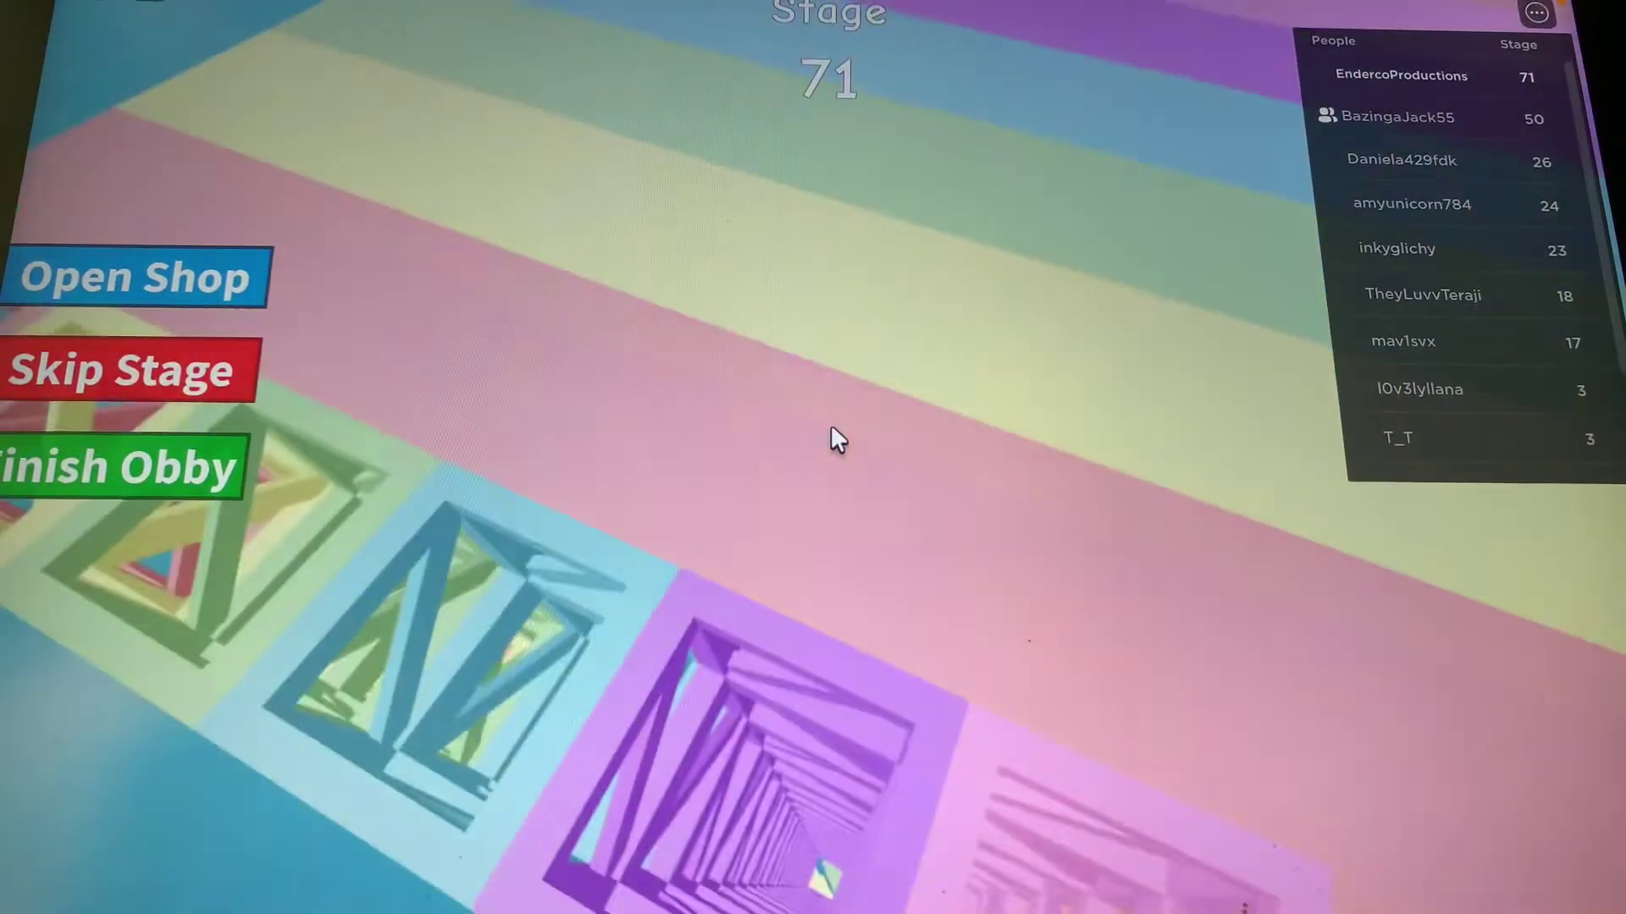
key(w)
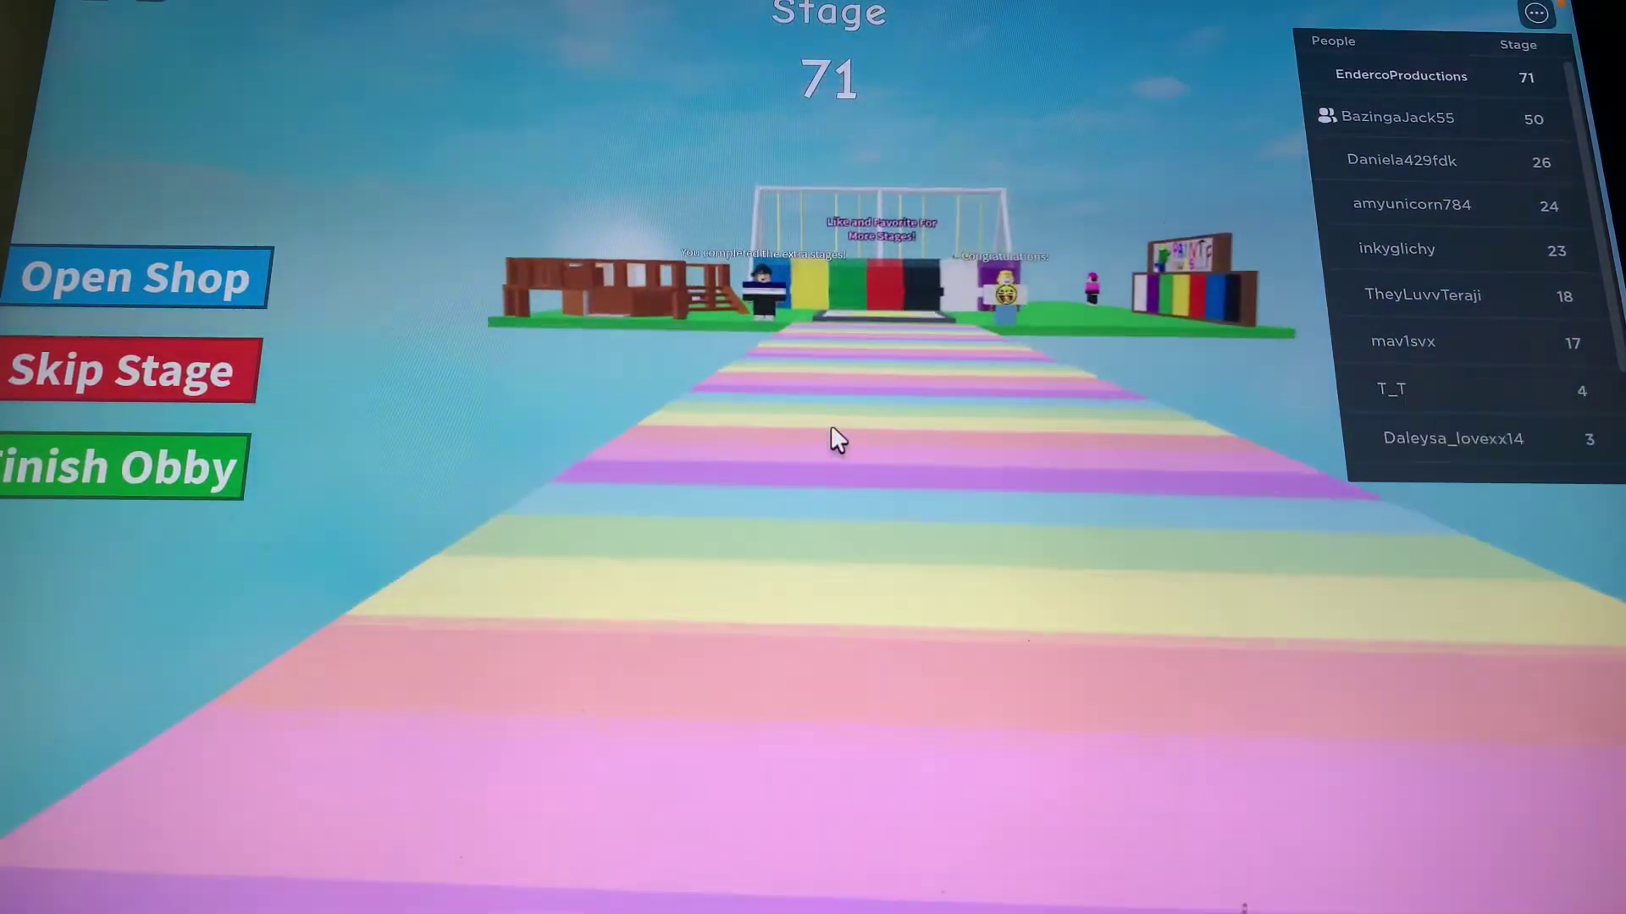
Step onto the stage 72 finish checkpoint and face the Paint Yourself booths.
key(w)
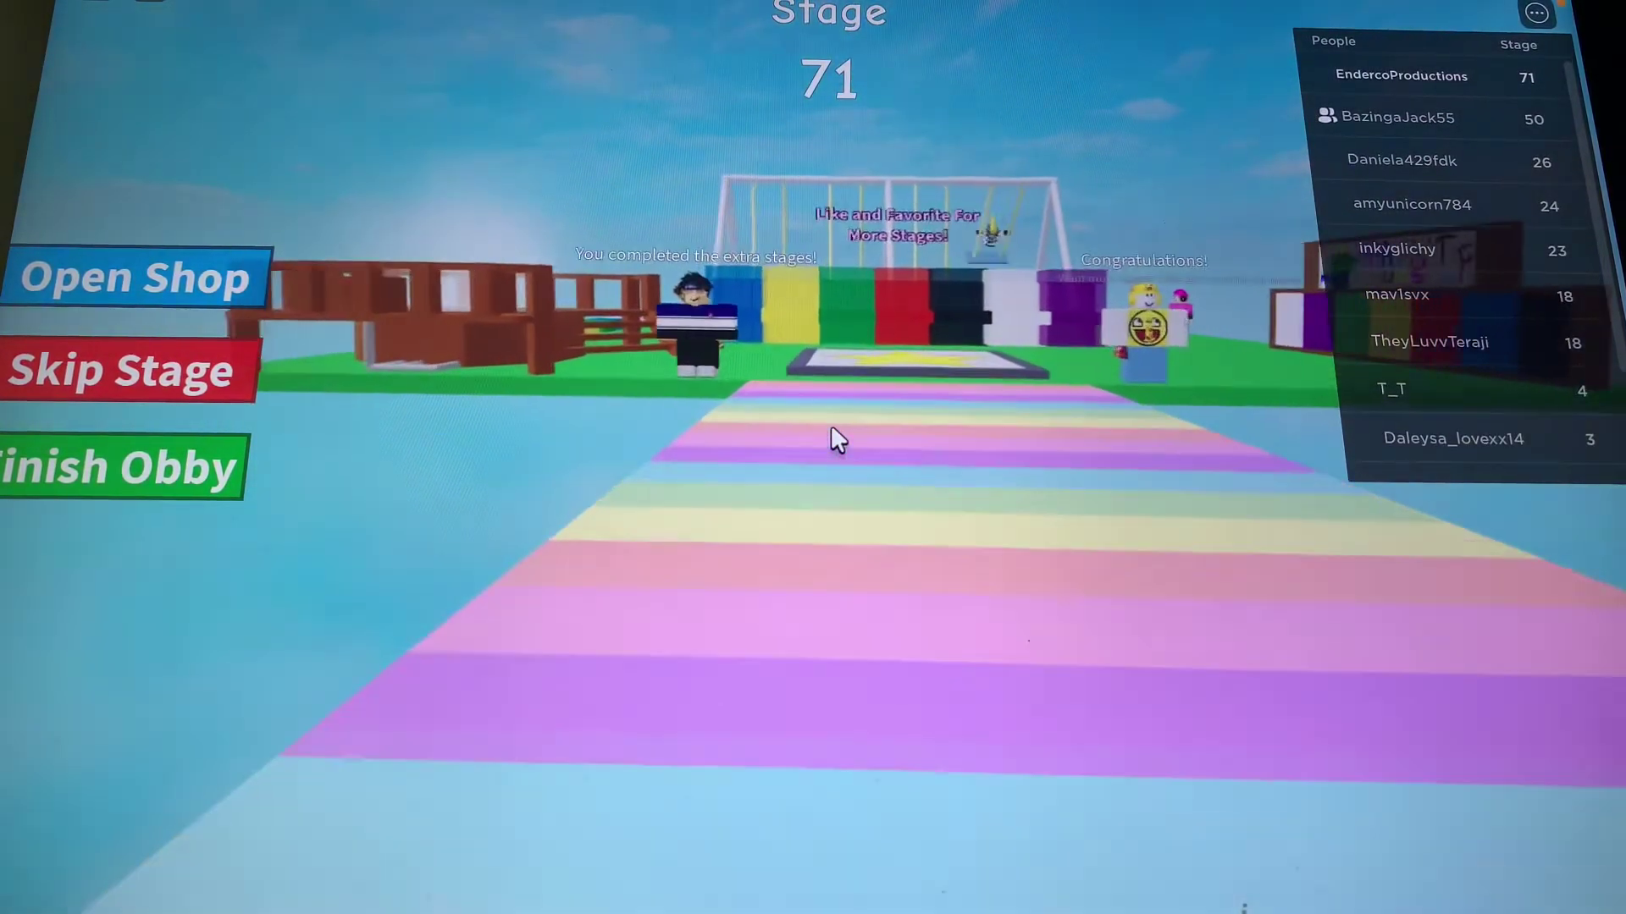
key(w)
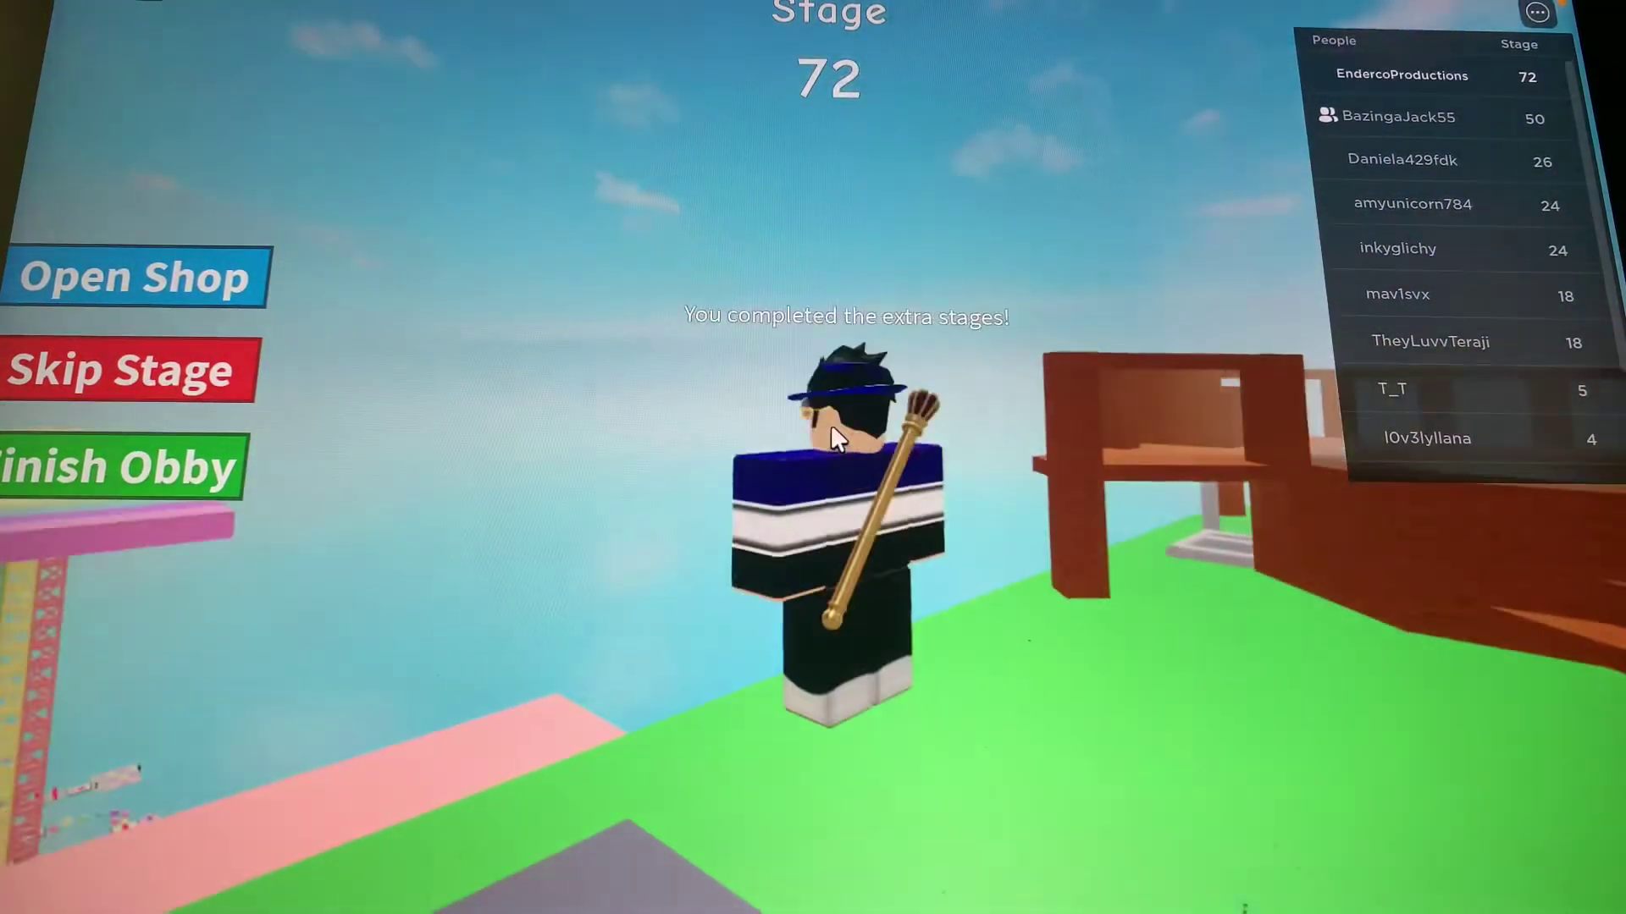
key(Left)
scroll(836, 440, up, 5)
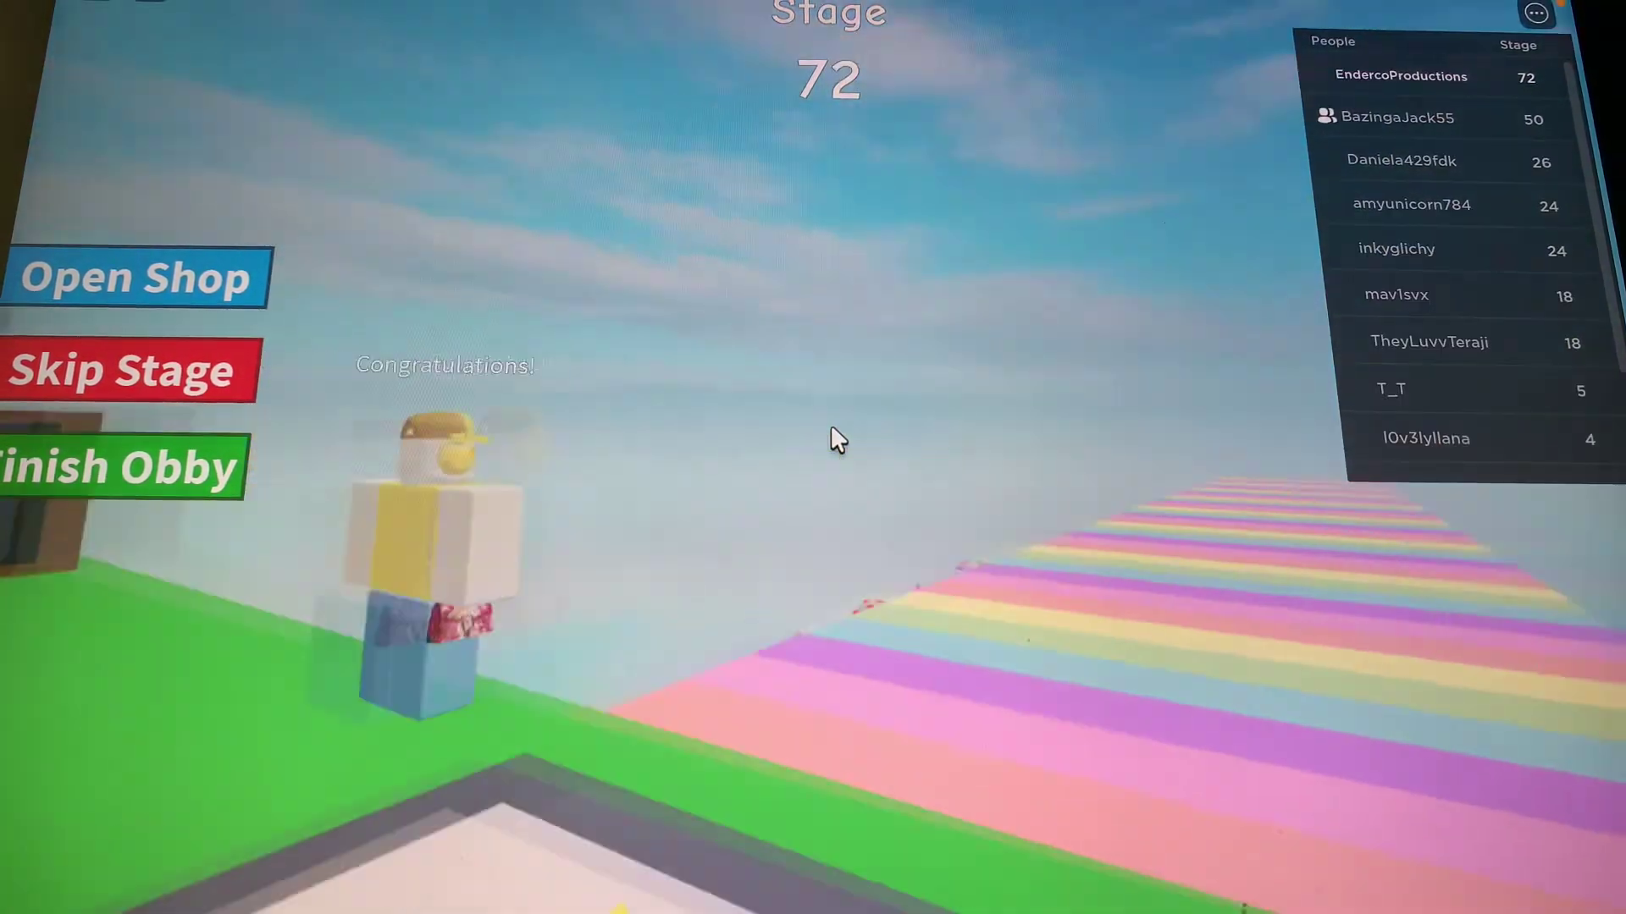
key(w)
key(w)
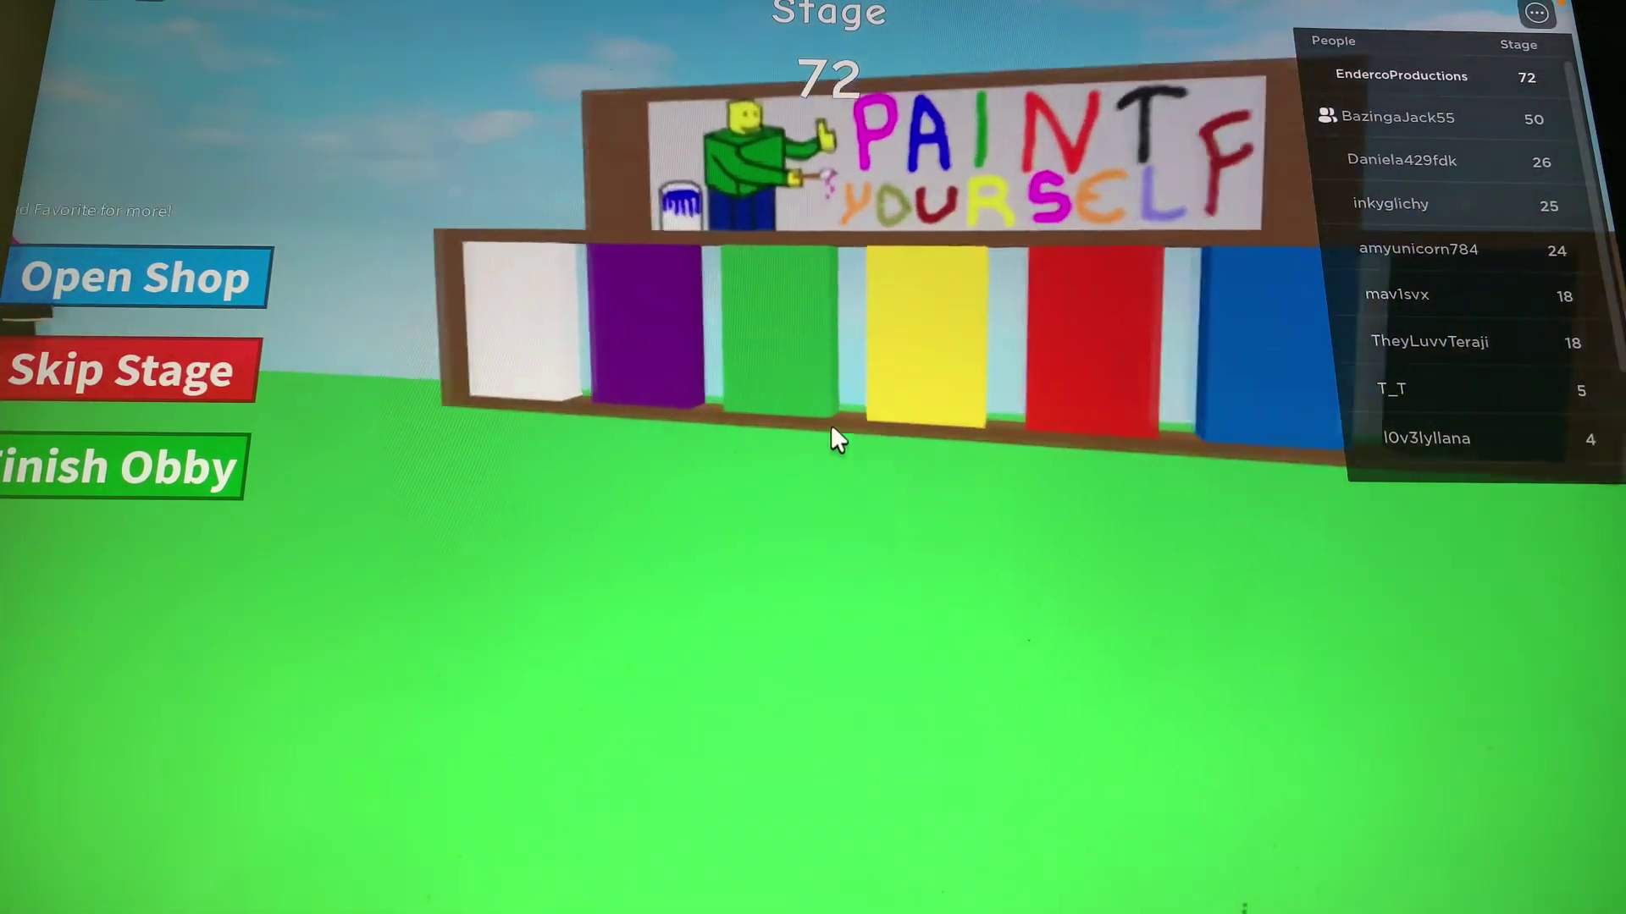
scroll(835, 439, down, 2)
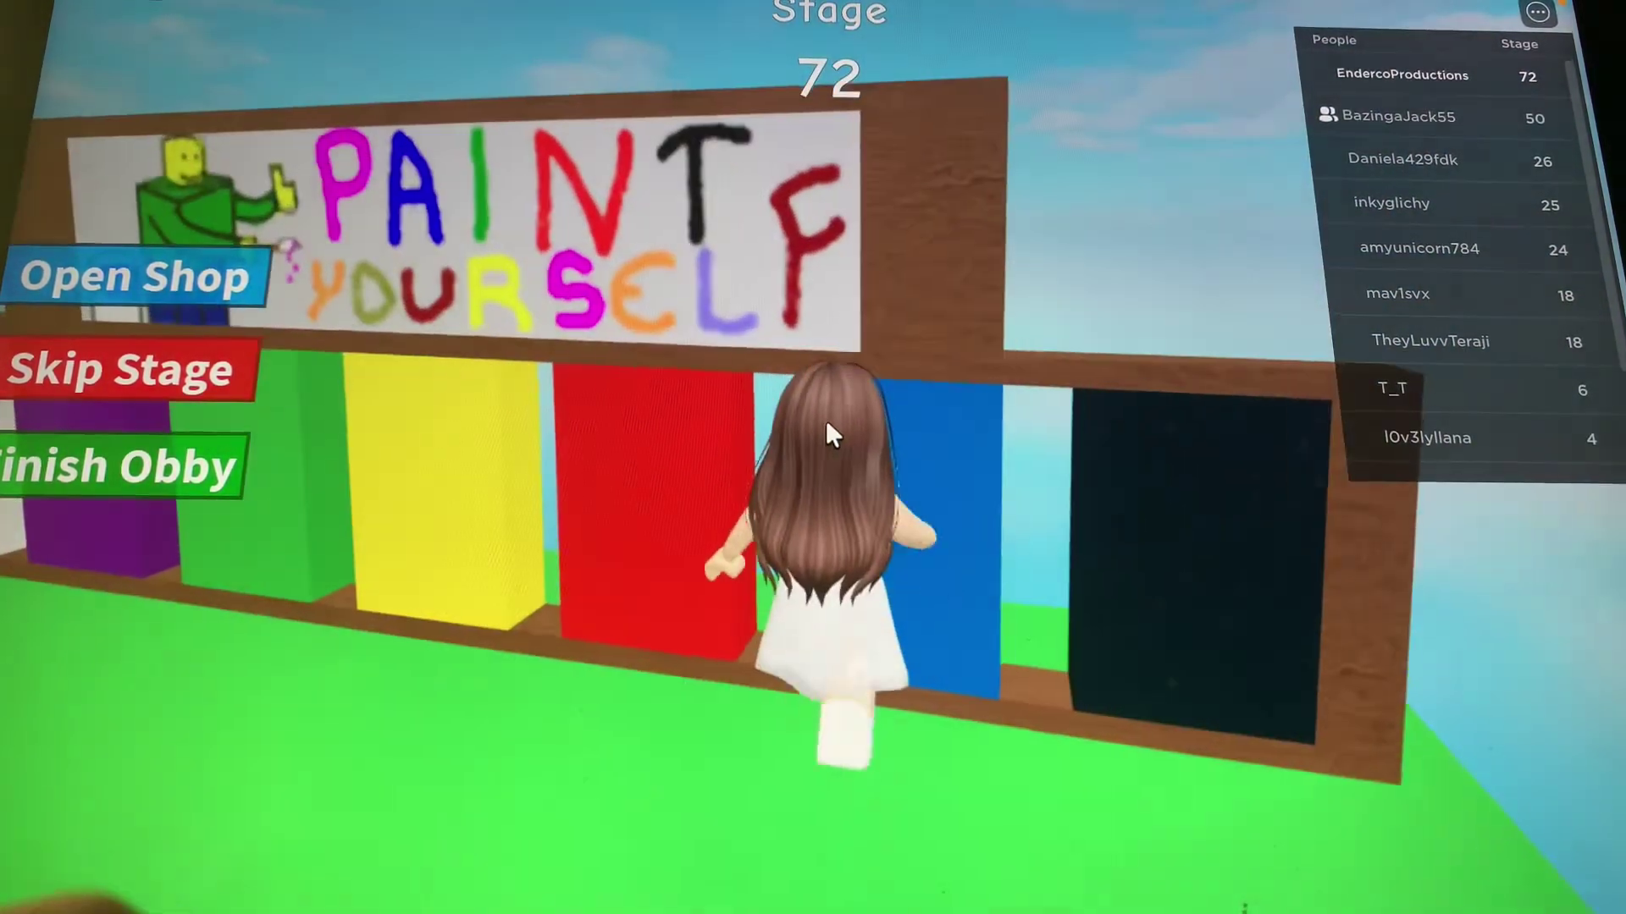
Run along the paint blocks to colour the arms purple and blue, then turn back toward the booths.
key(s)
key(w)
key(a)
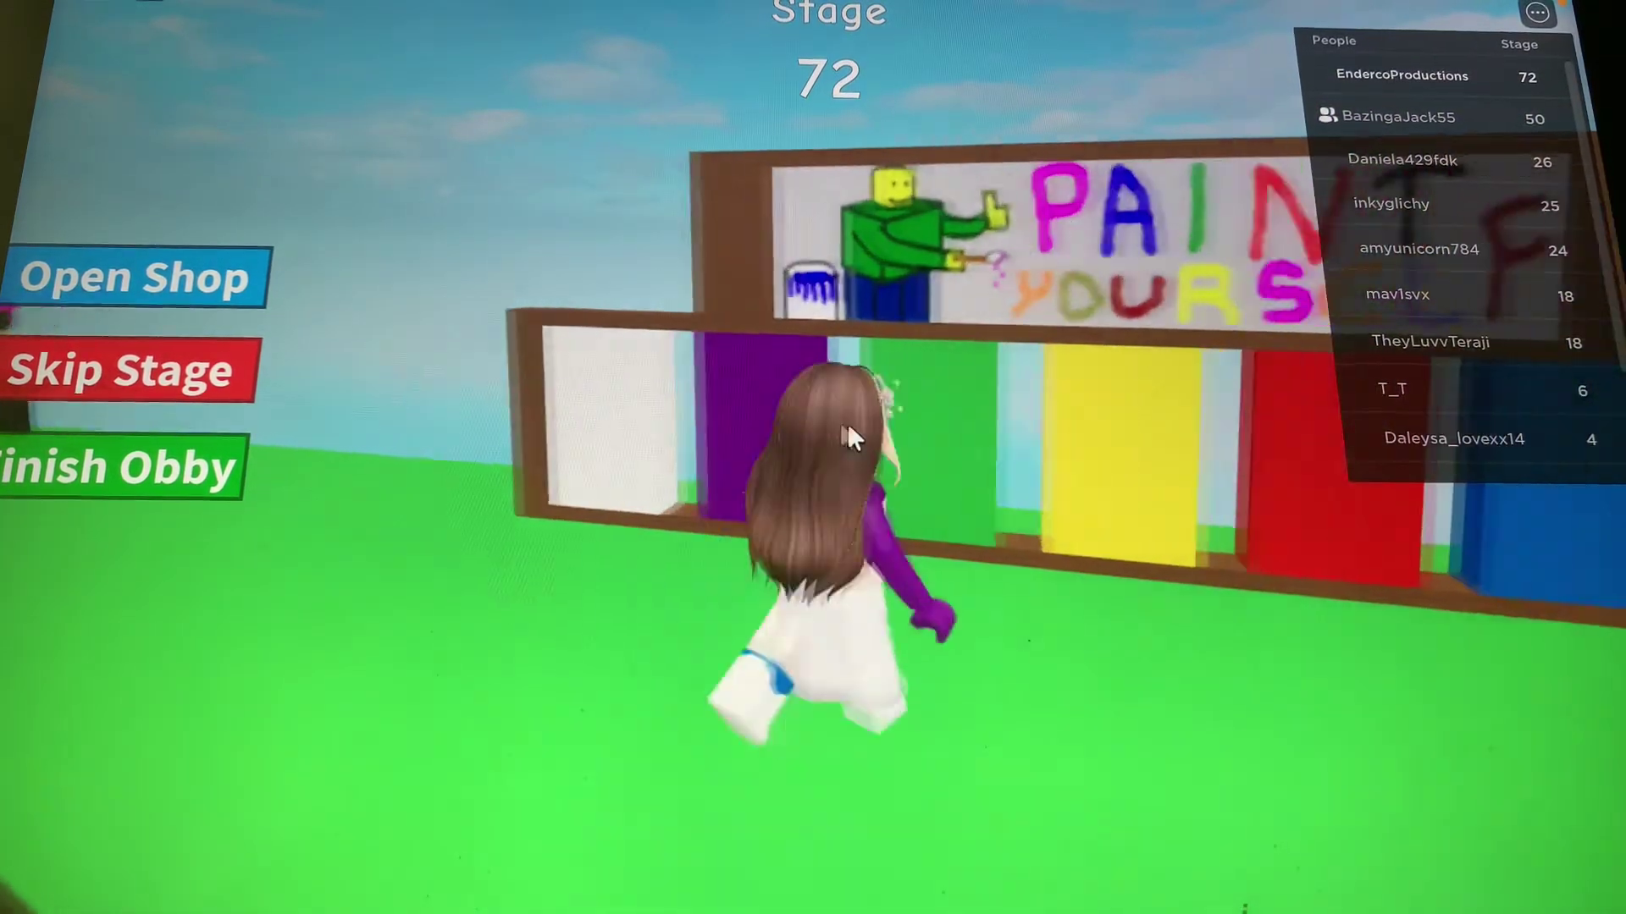
key(w)
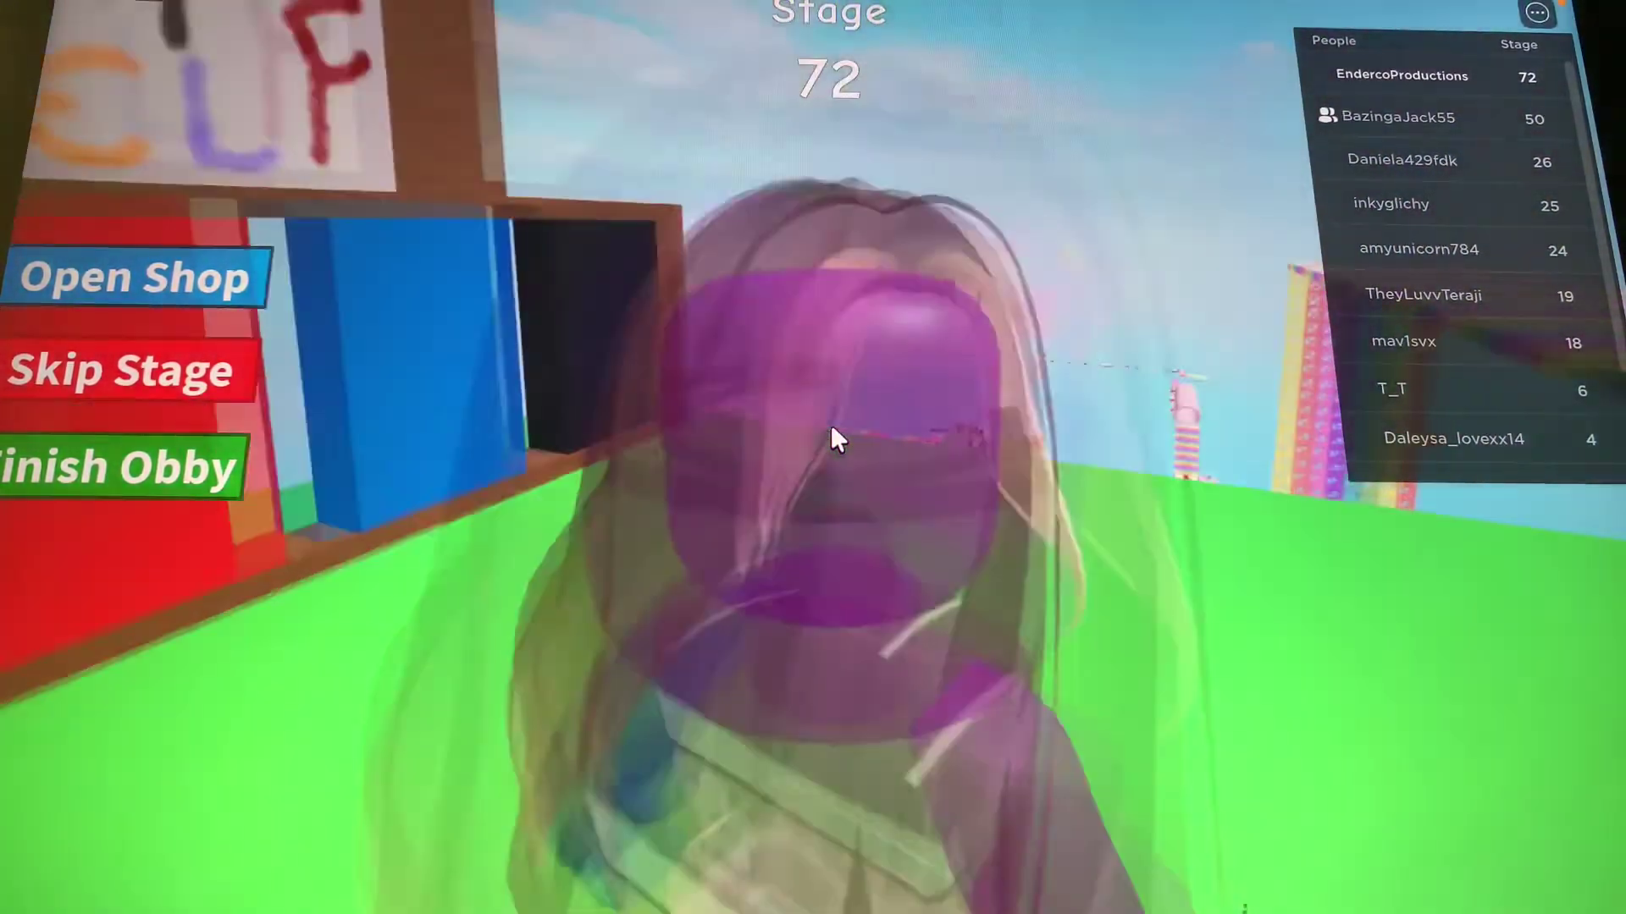
key(s)
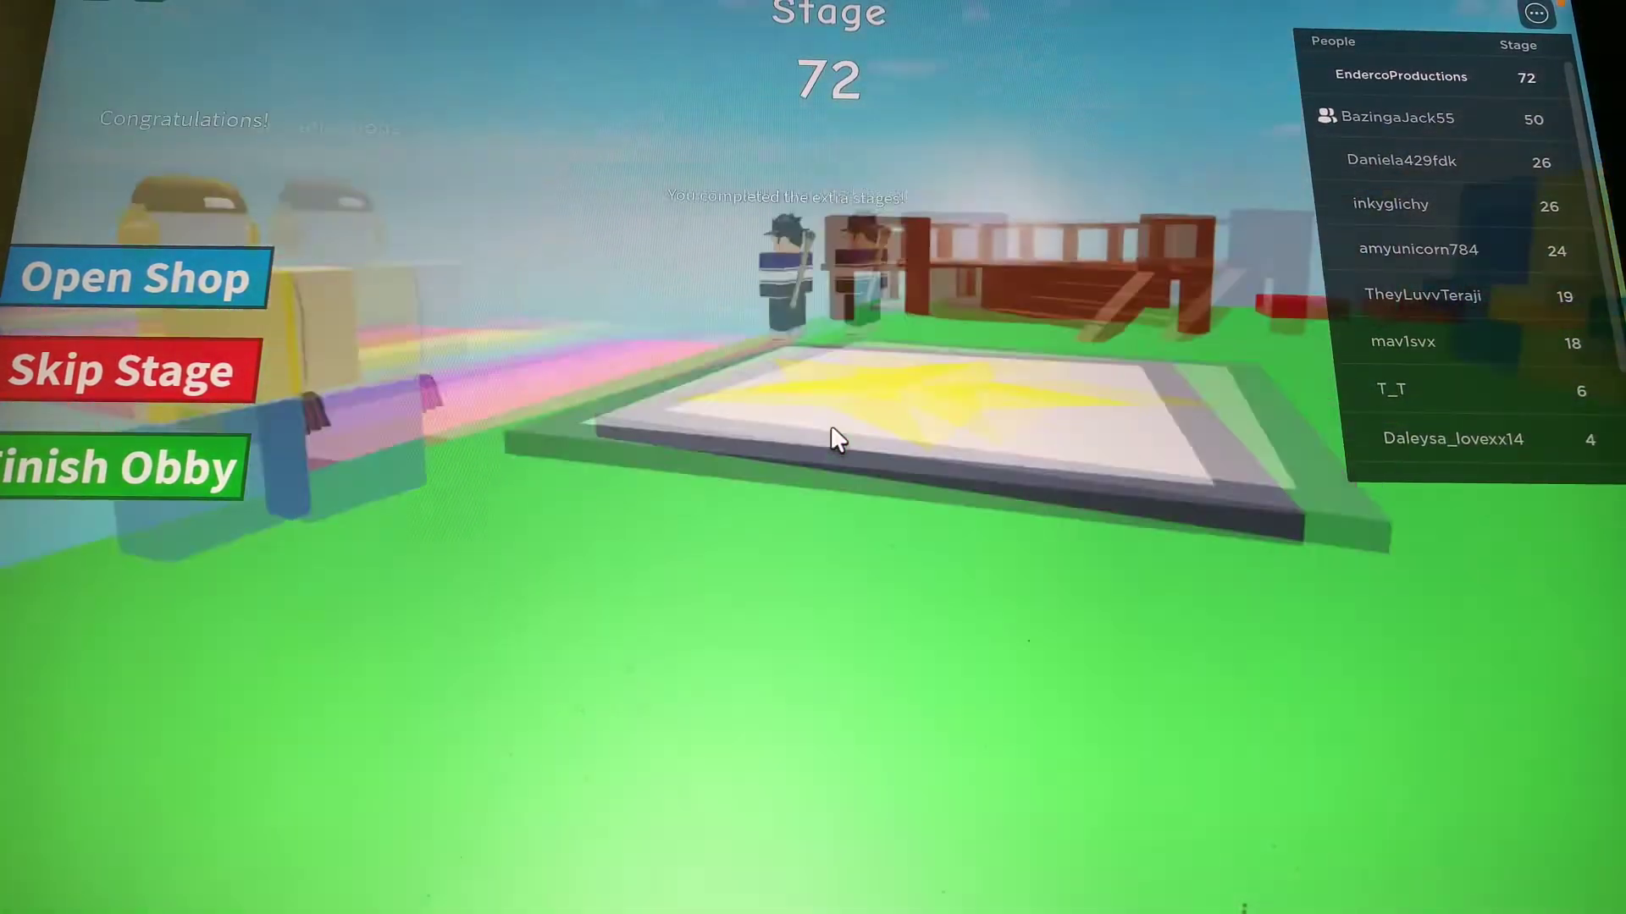
Climb the wooden stairs to the pool platform, drop down, and climb back onto the walkway.
key(w)
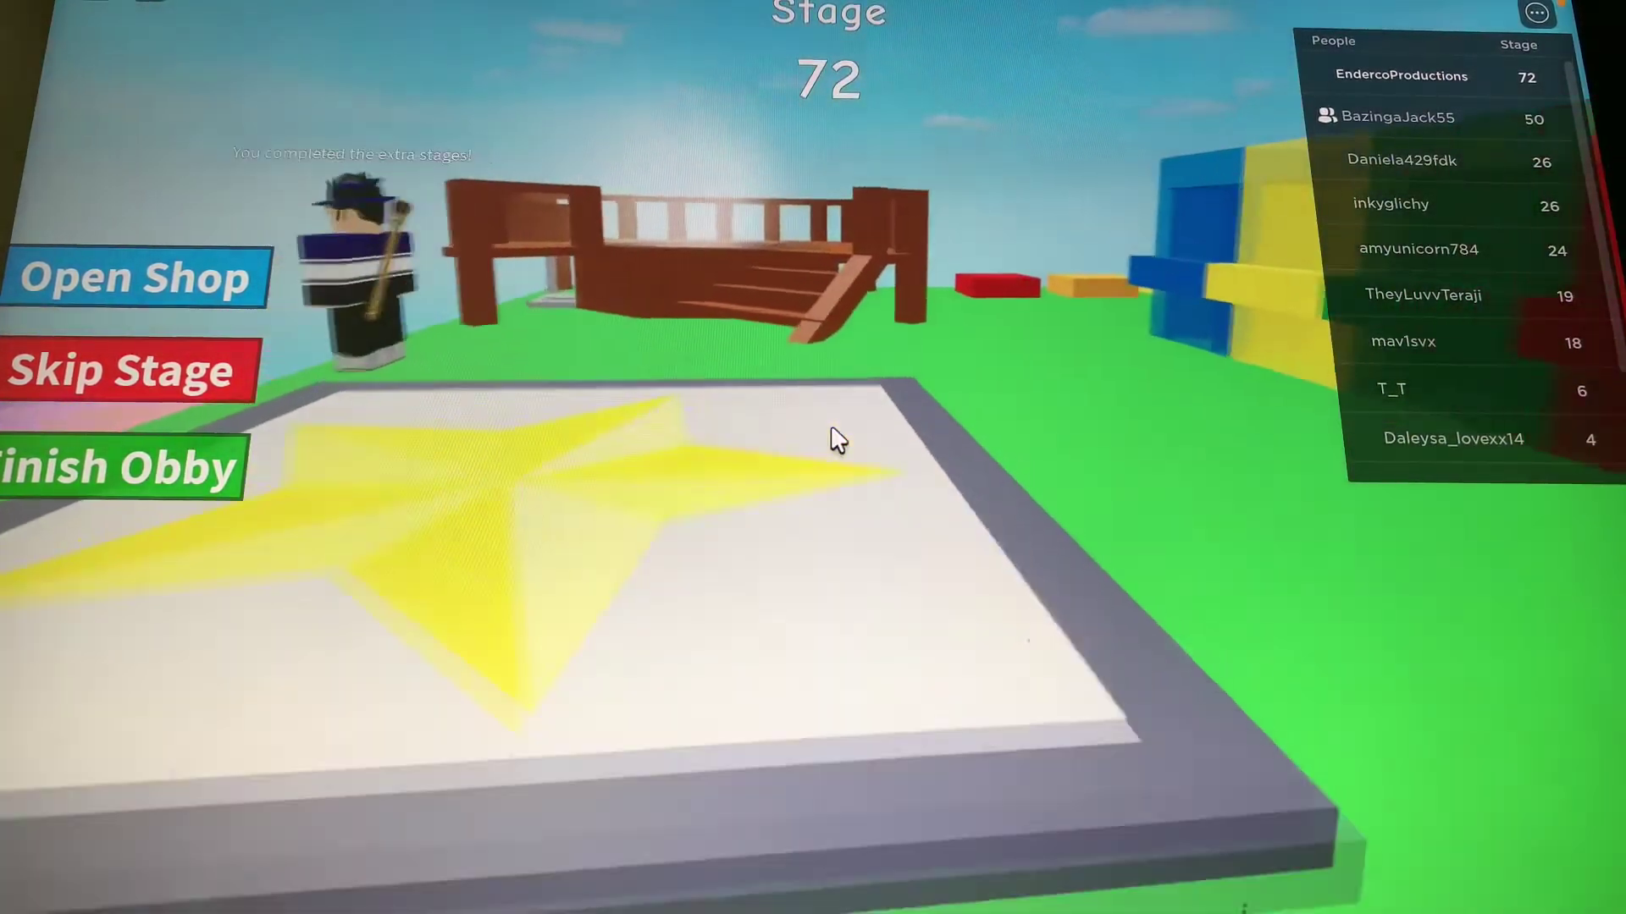
key(w)
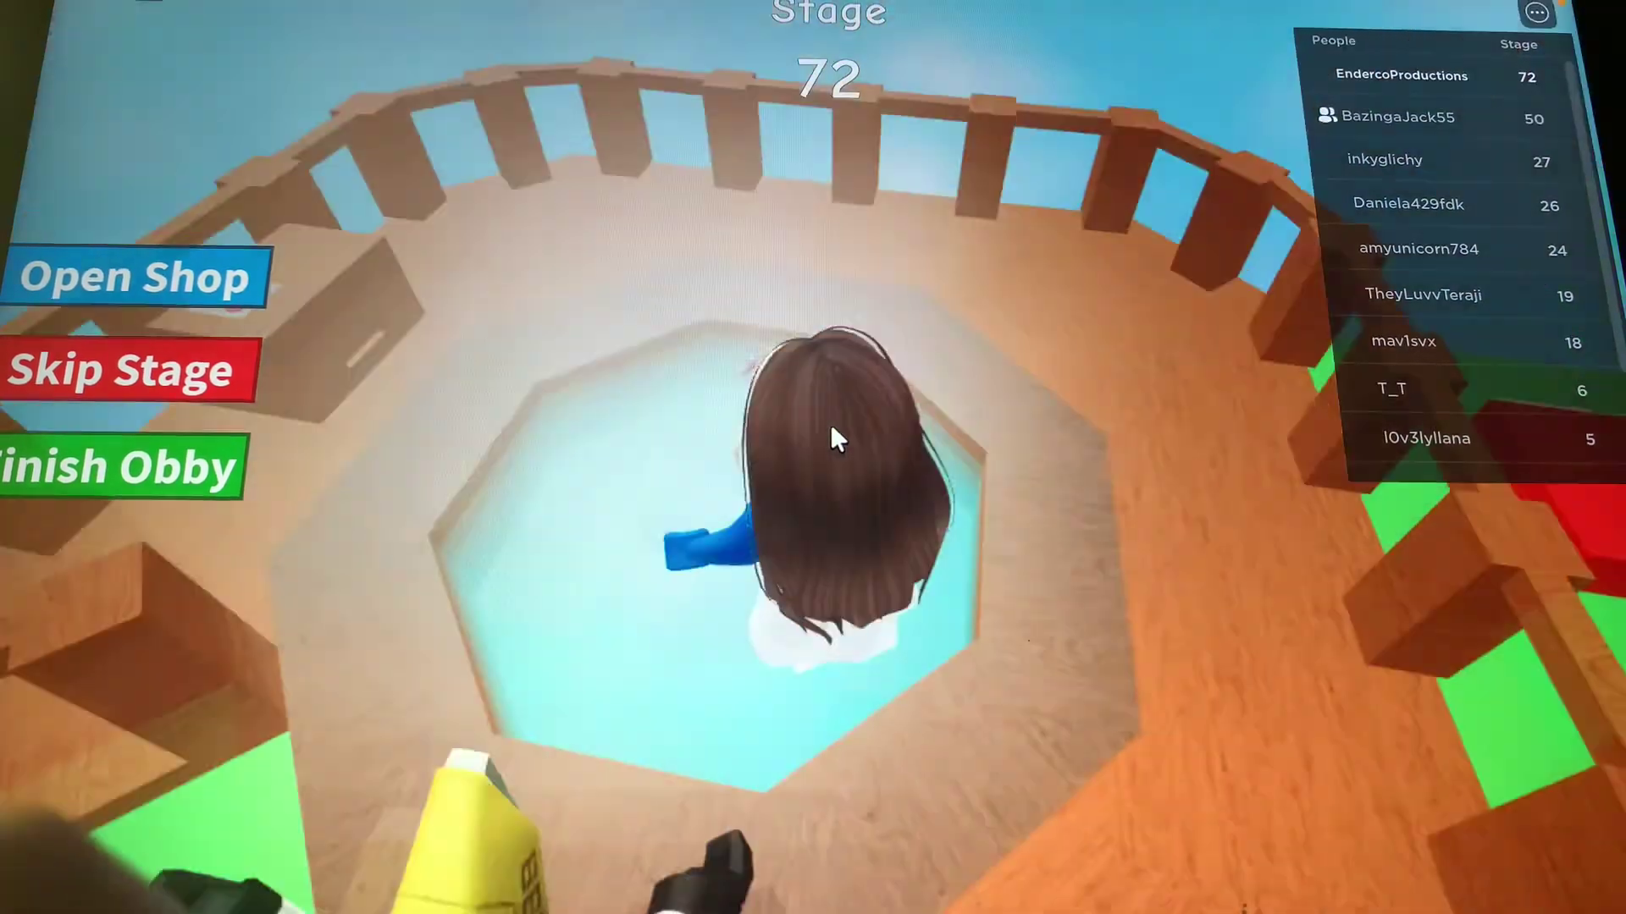
key(s)
key(w)
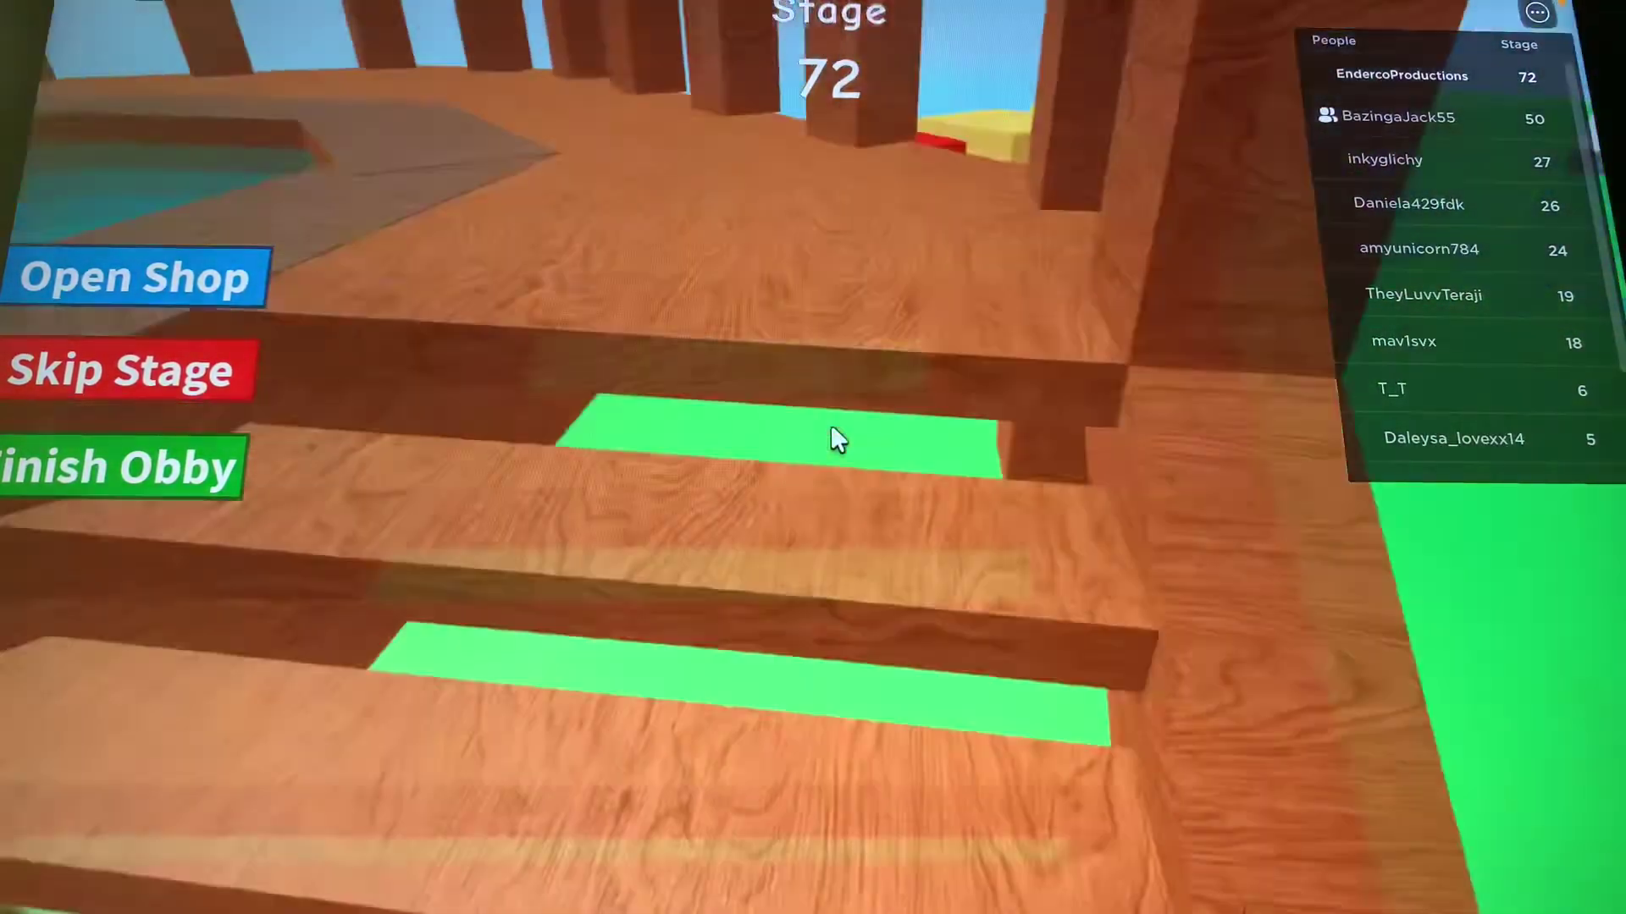
Walk along the walkway to the button desk and press its red button.
key(w)
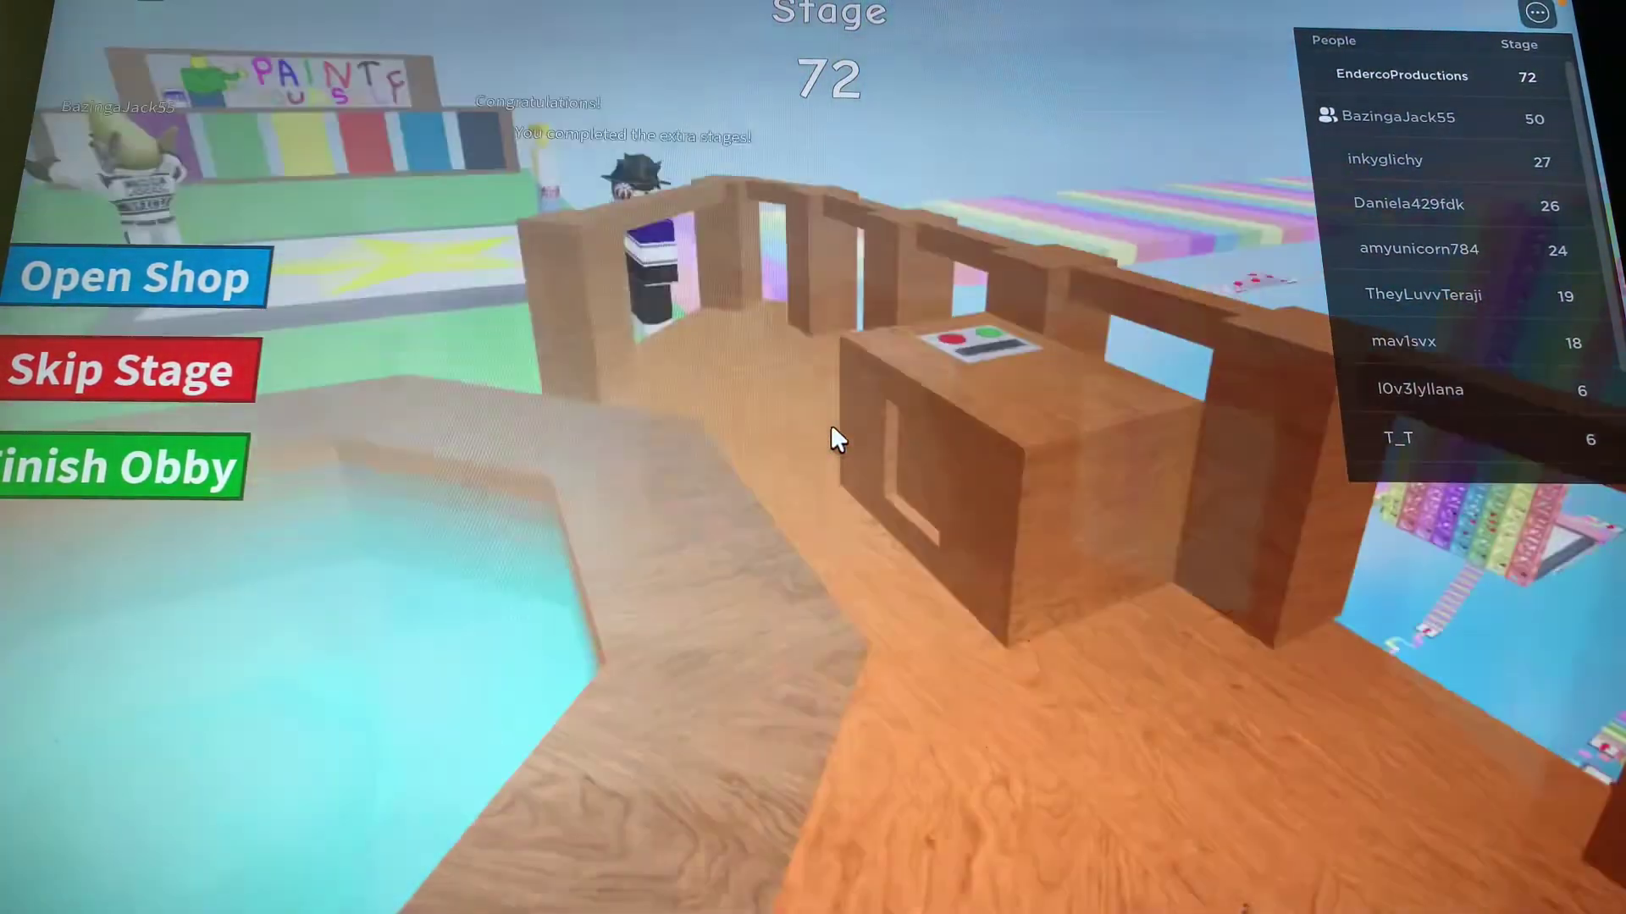
key(w)
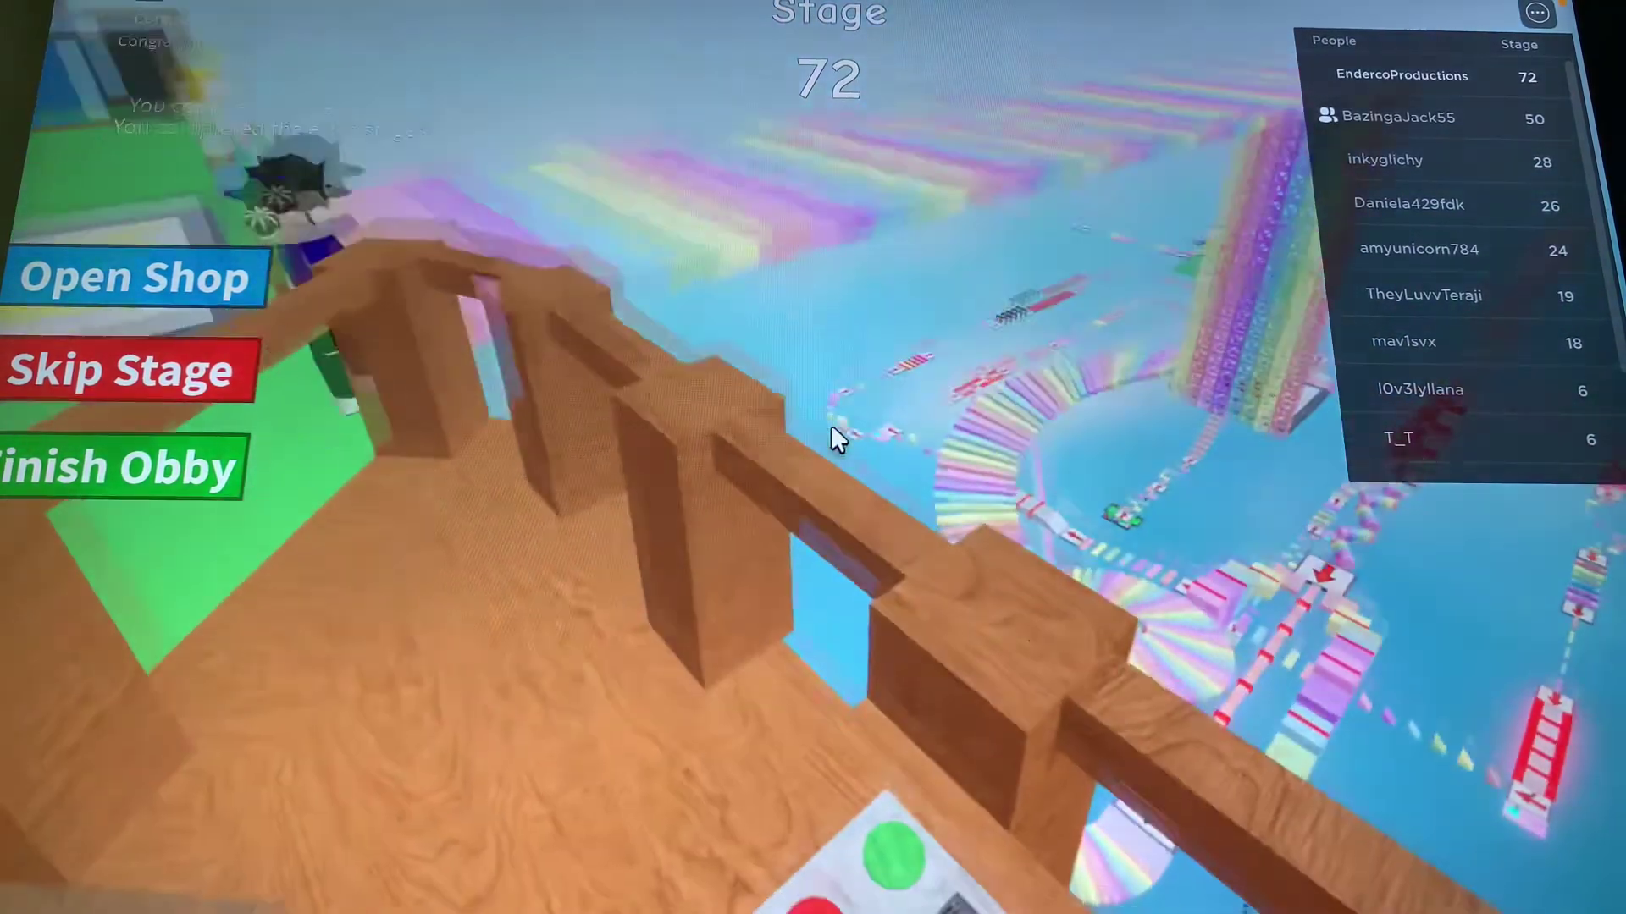
key(w)
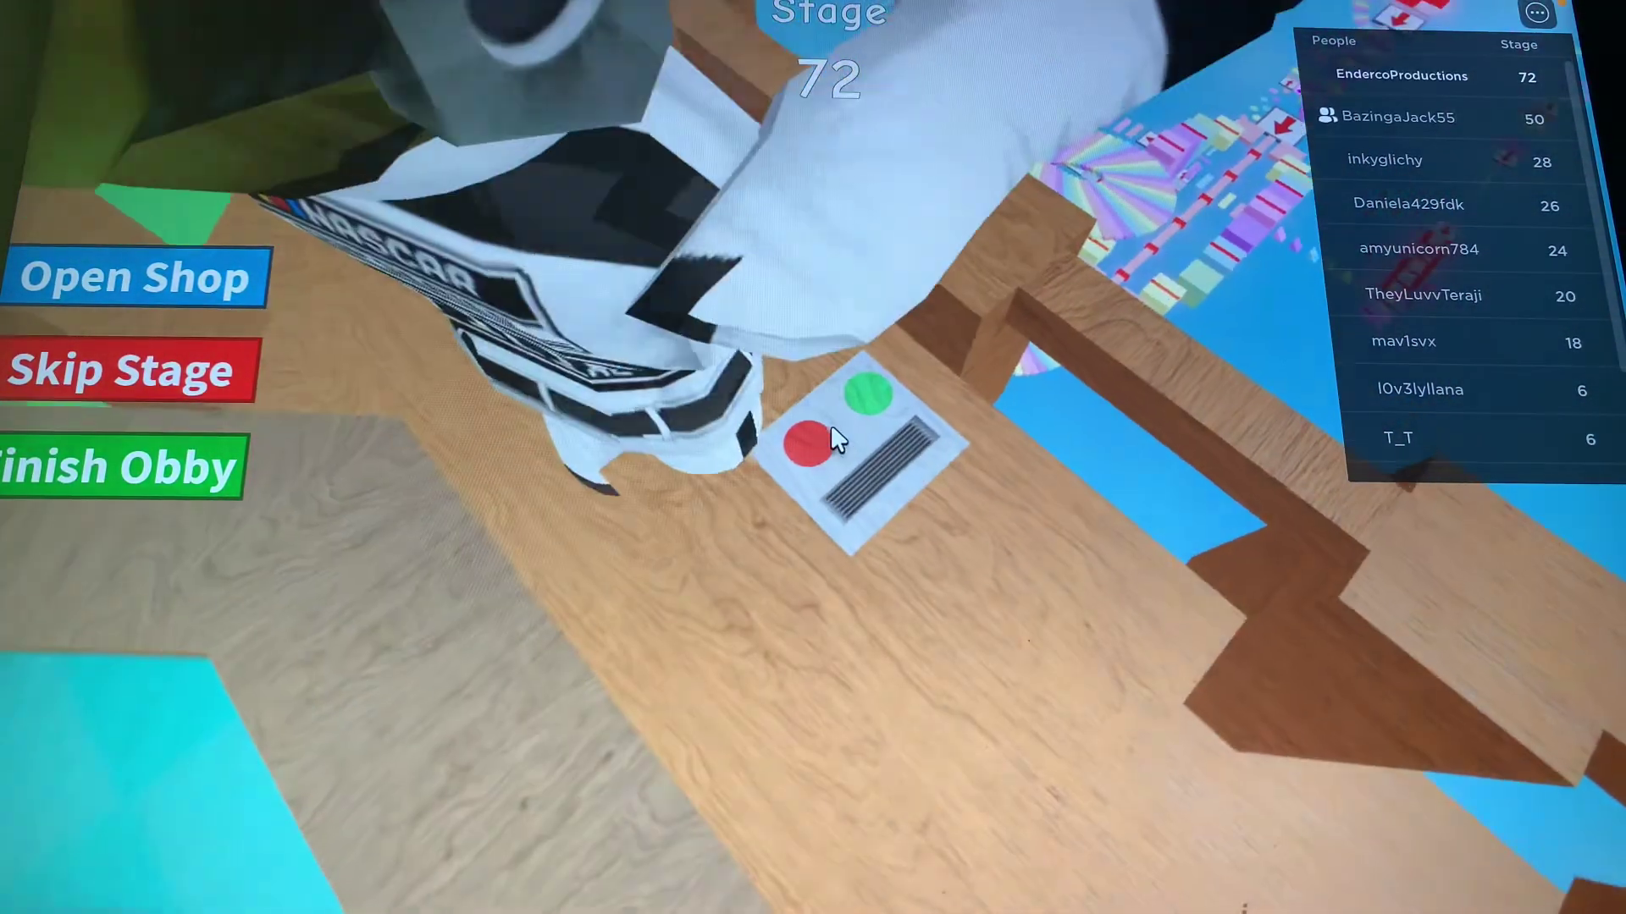
click(833, 438)
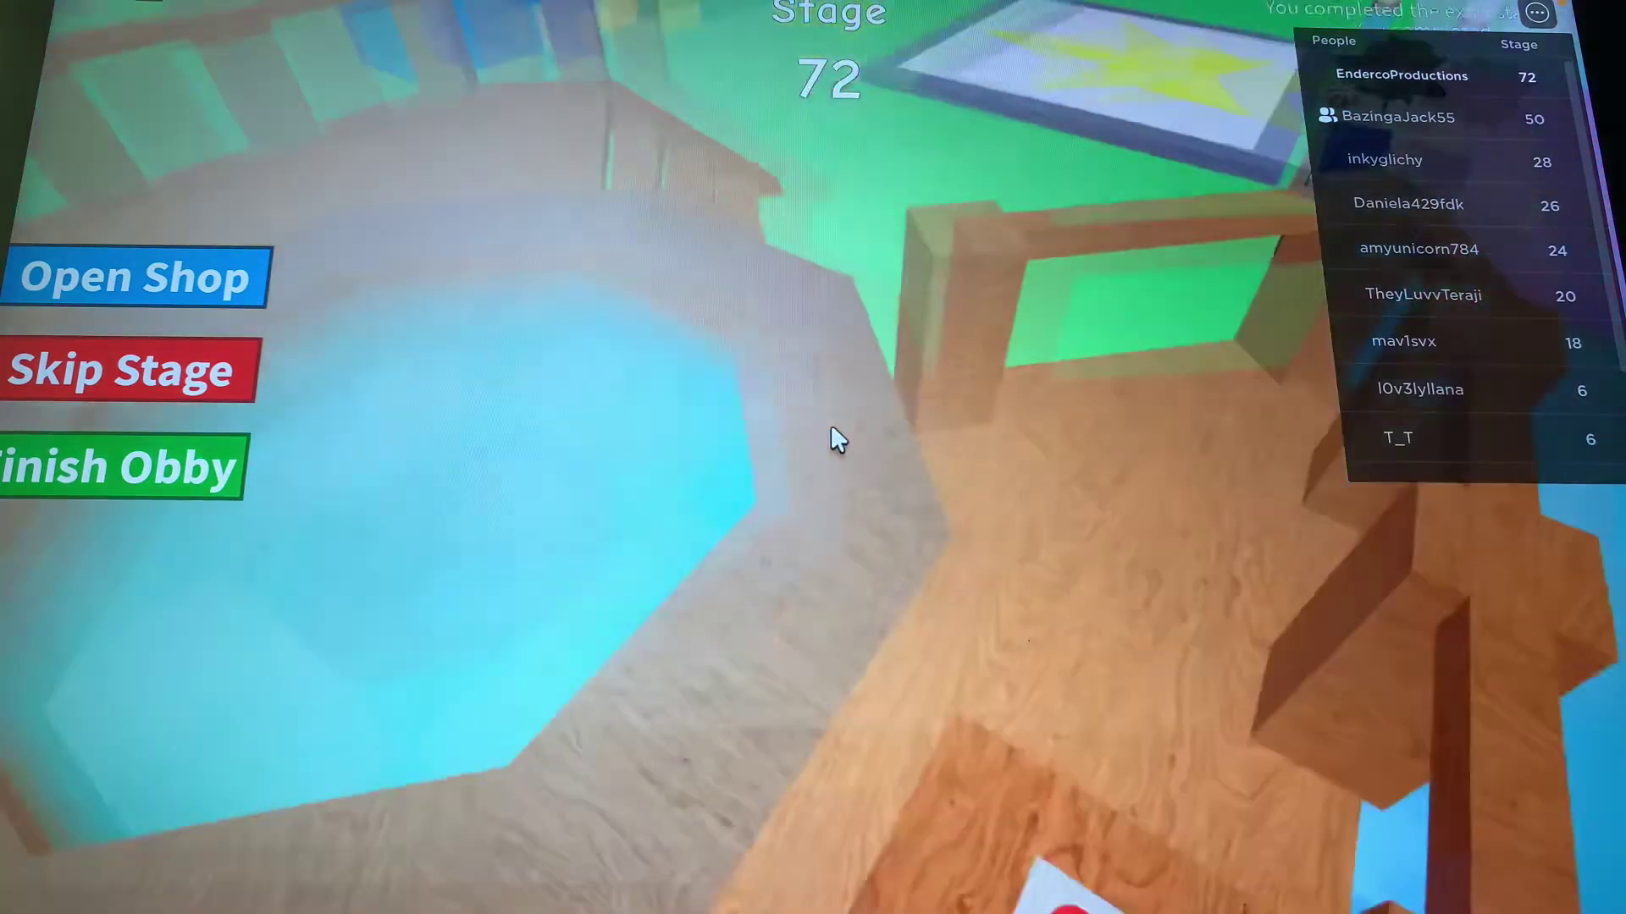
Walk through the coloured blocks to the white ledge overlooking the rainbow course.
key(w)
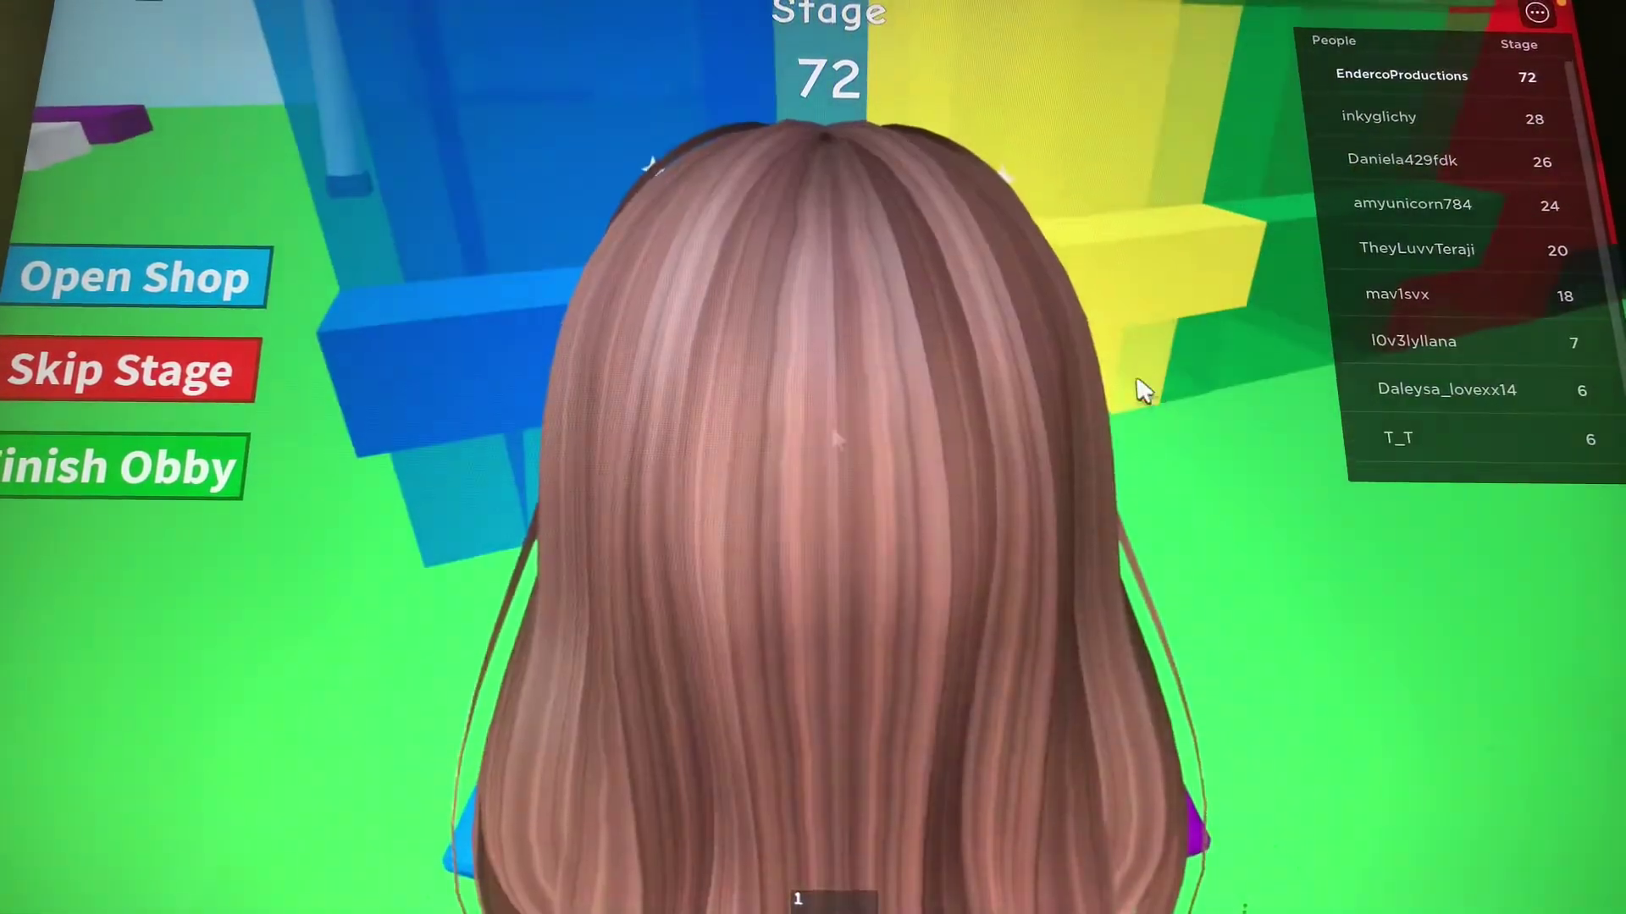
key(w)
key(w)
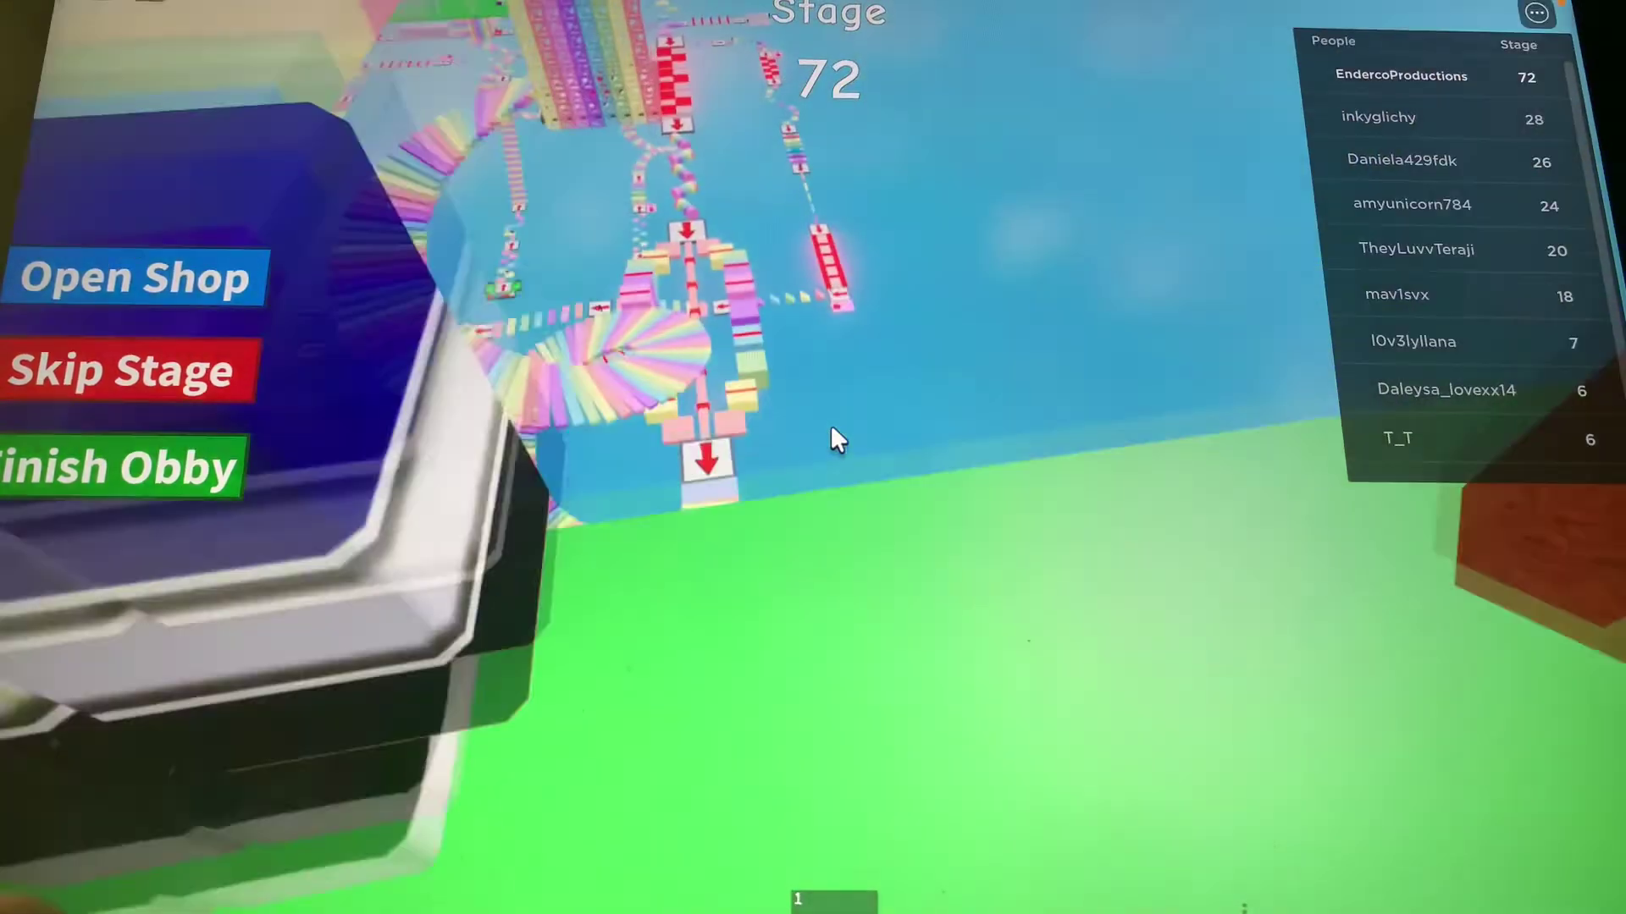
key(w)
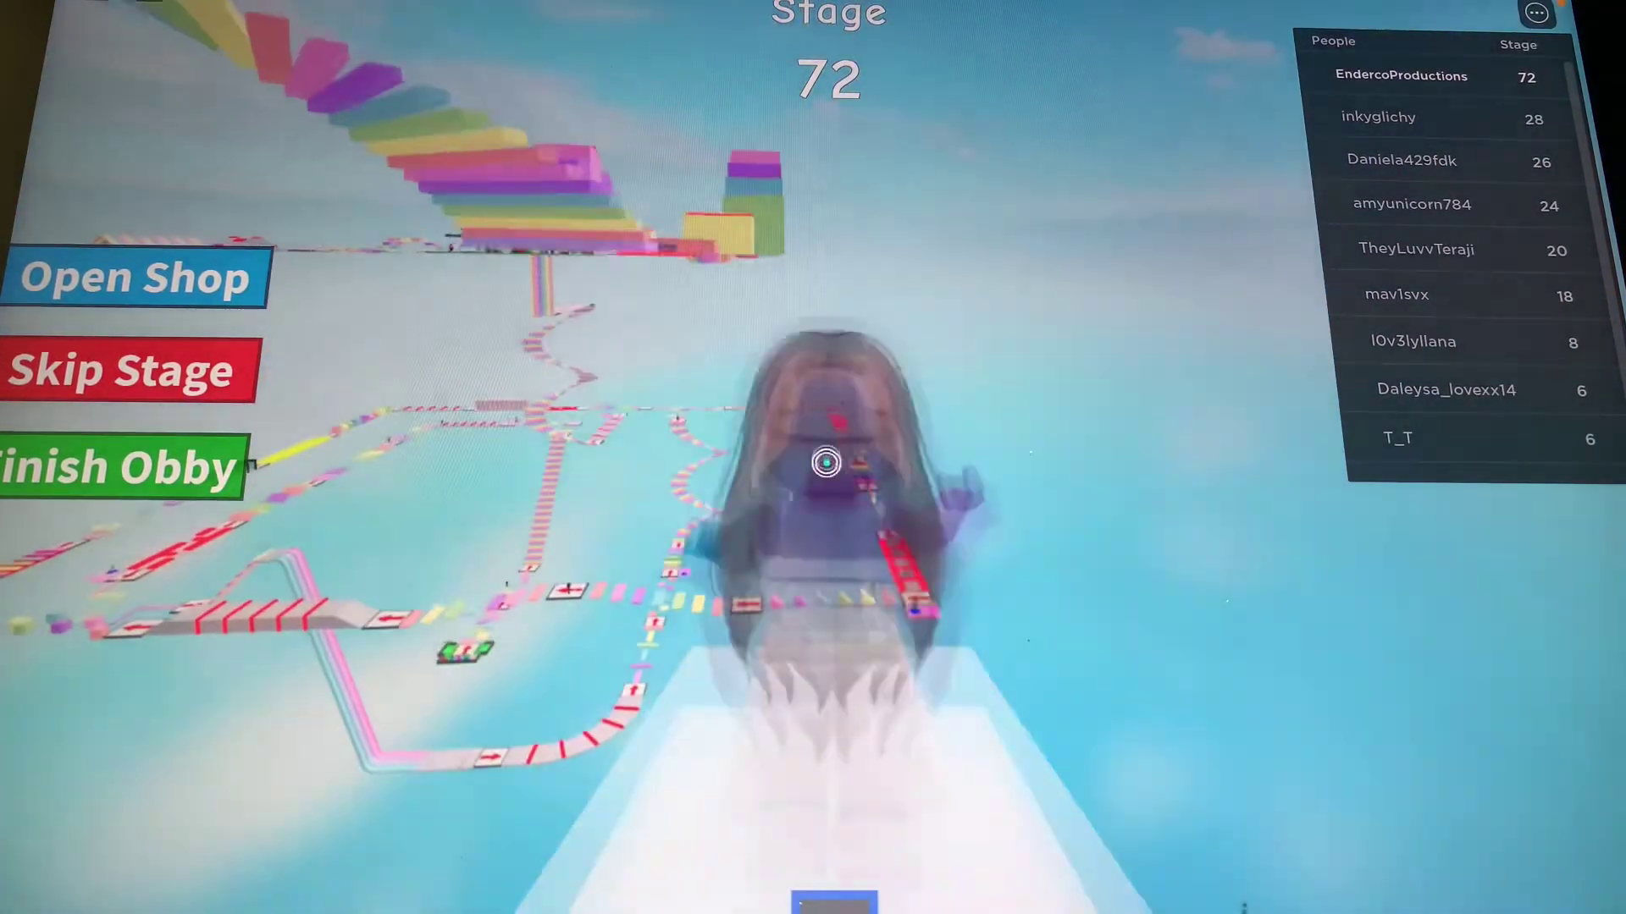
scroll(829, 549, up, 5)
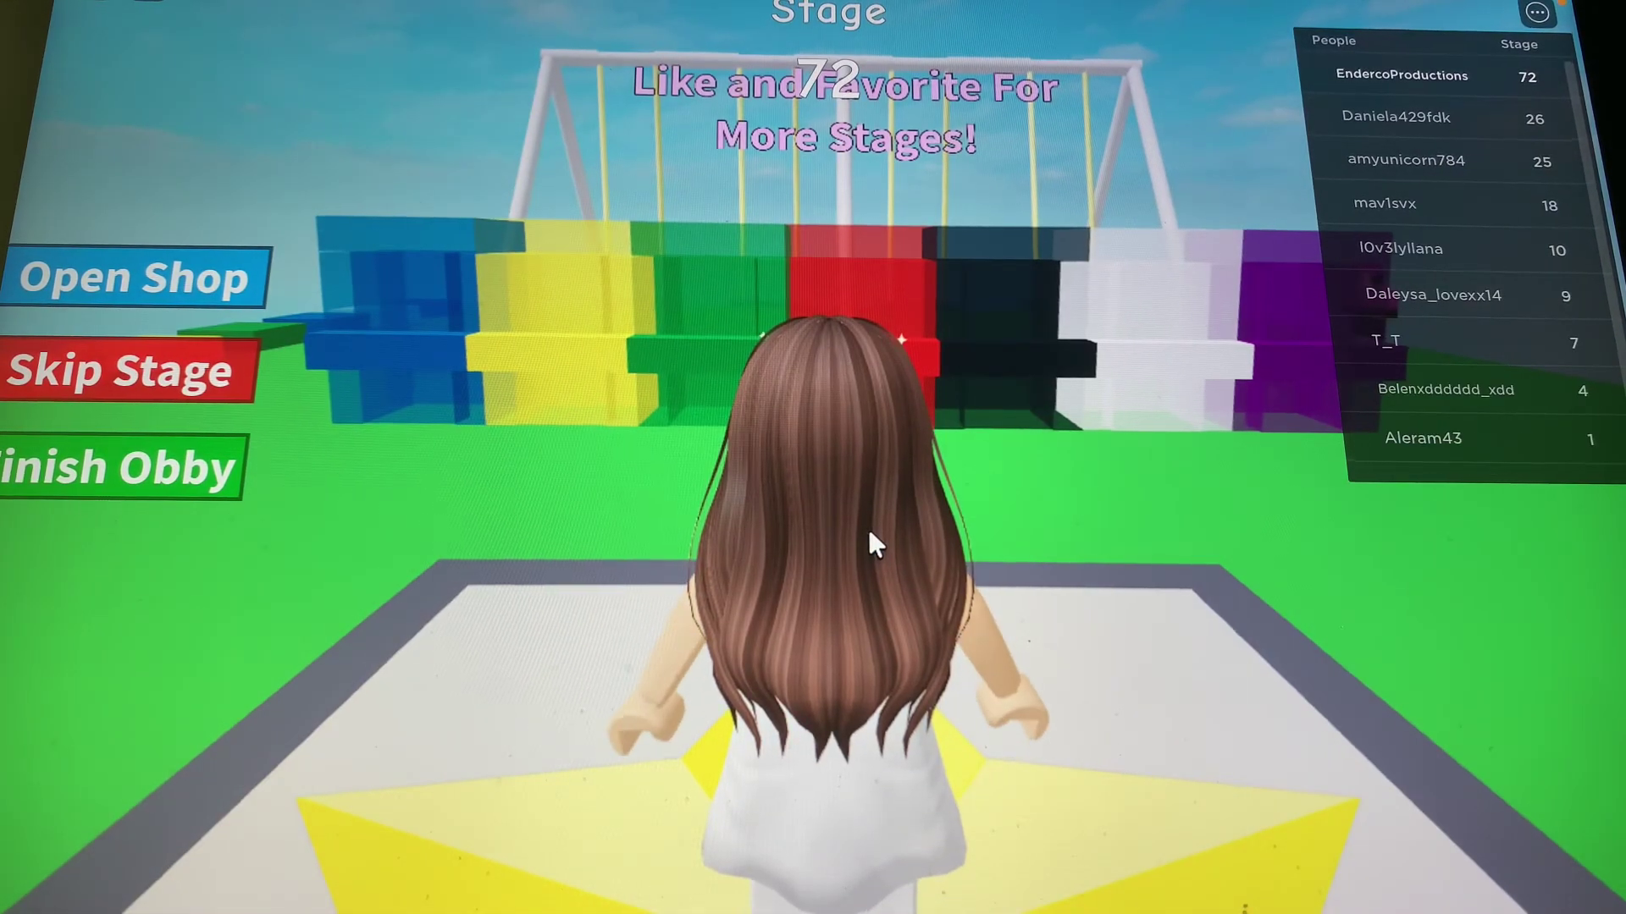
Swing toward the Paint Yourself sign, walk onto the pool deck, and jump off into the sky.
key(s)
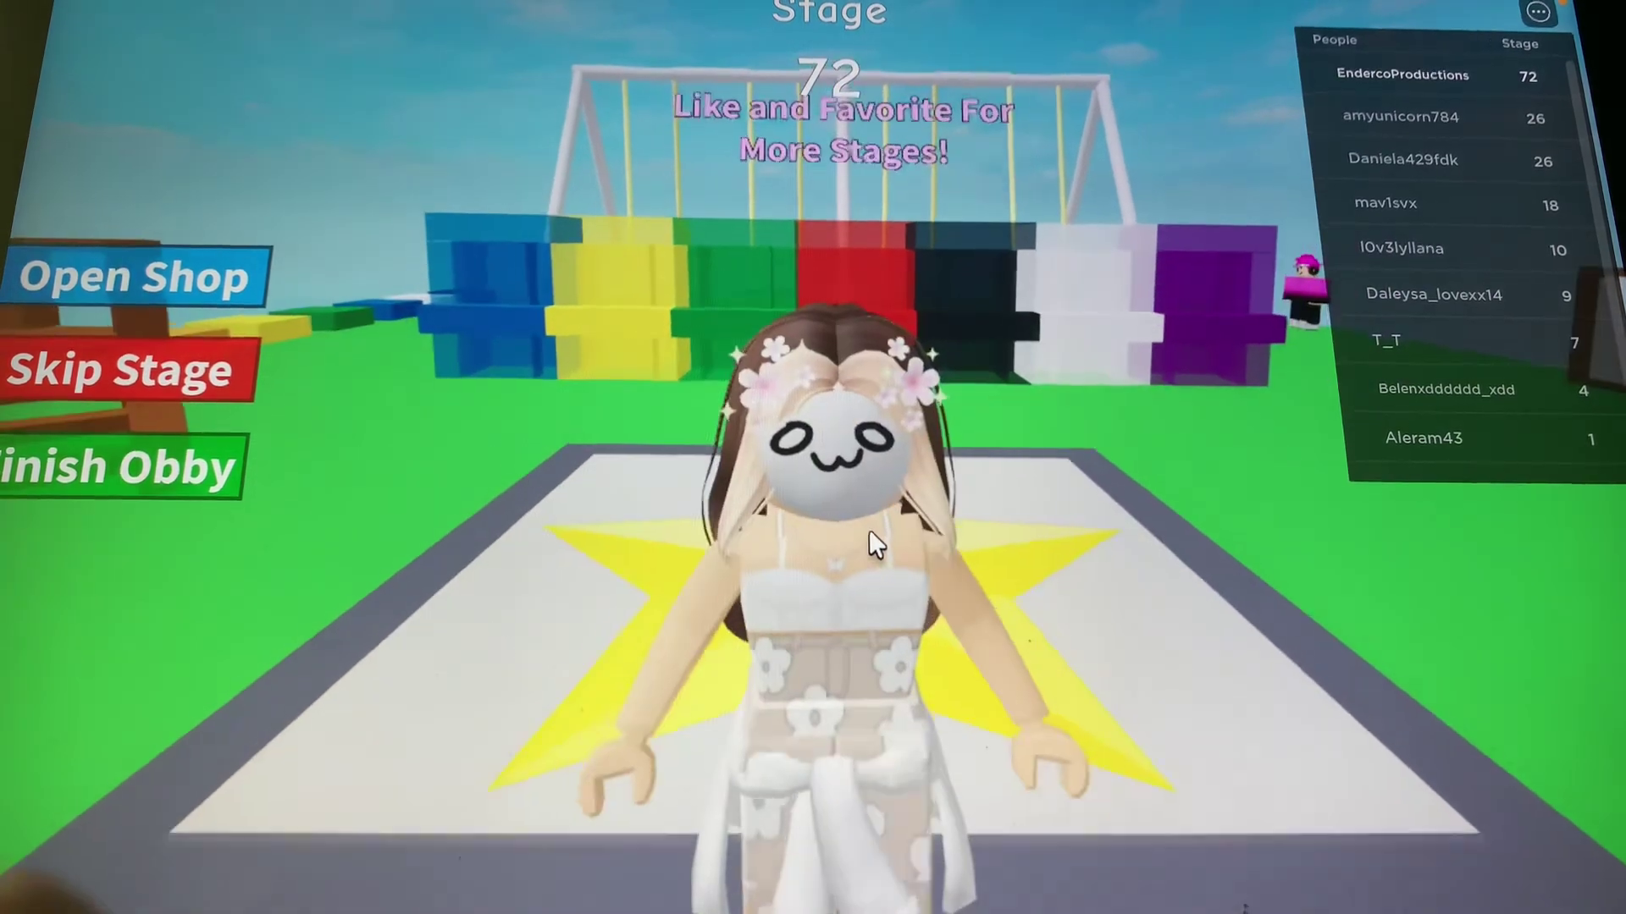
key(Right)
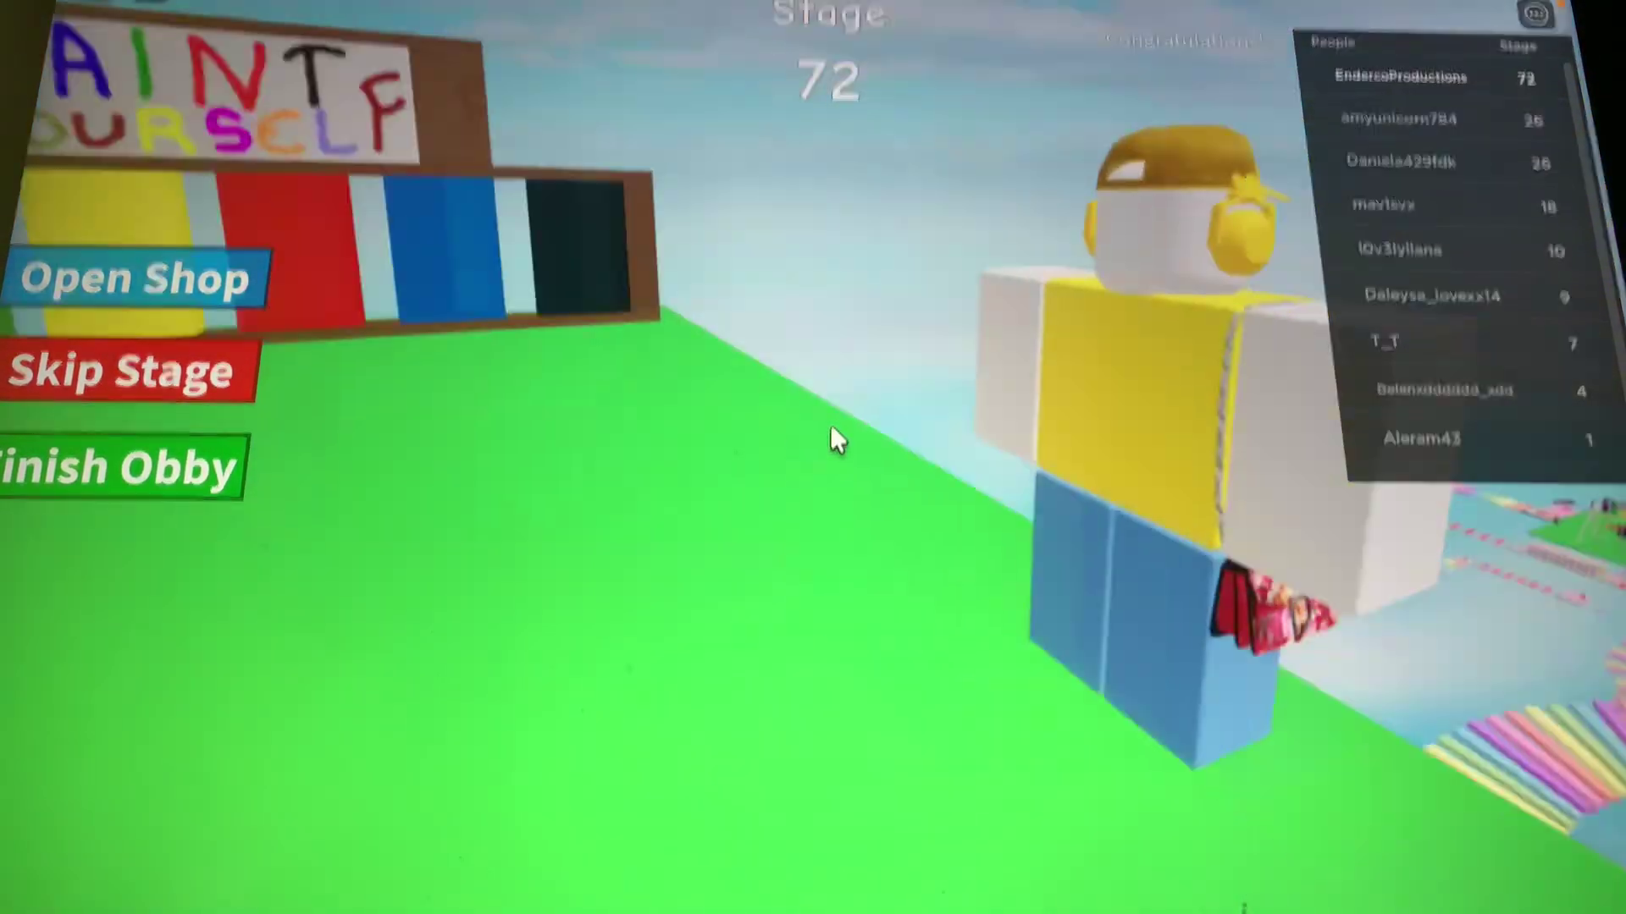
key(Right)
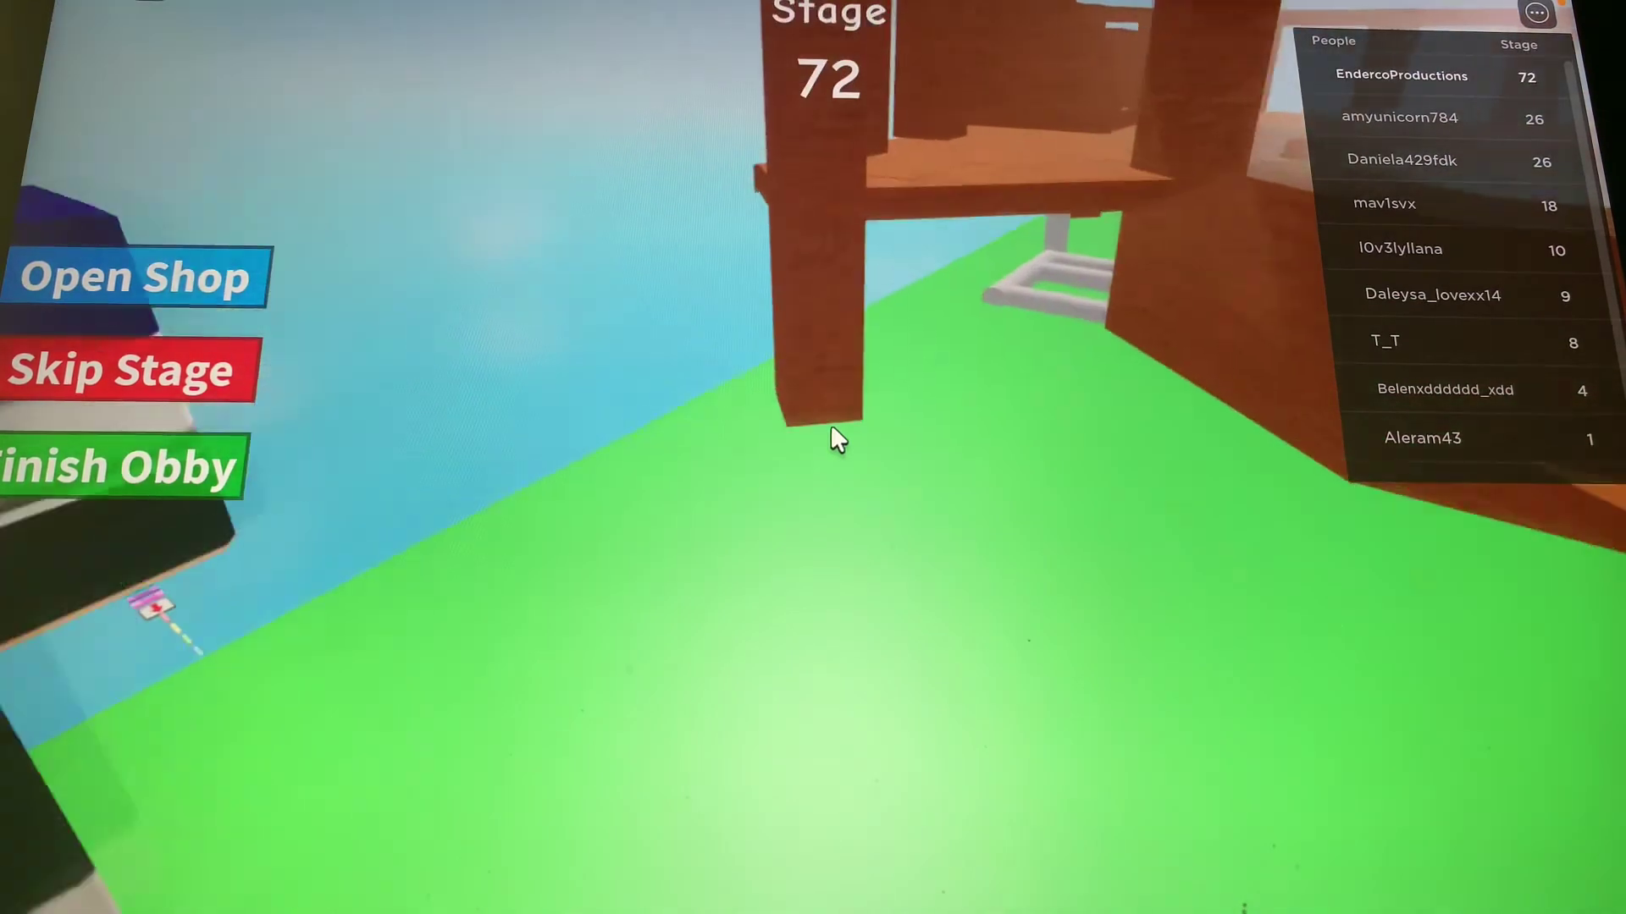
key(Up)
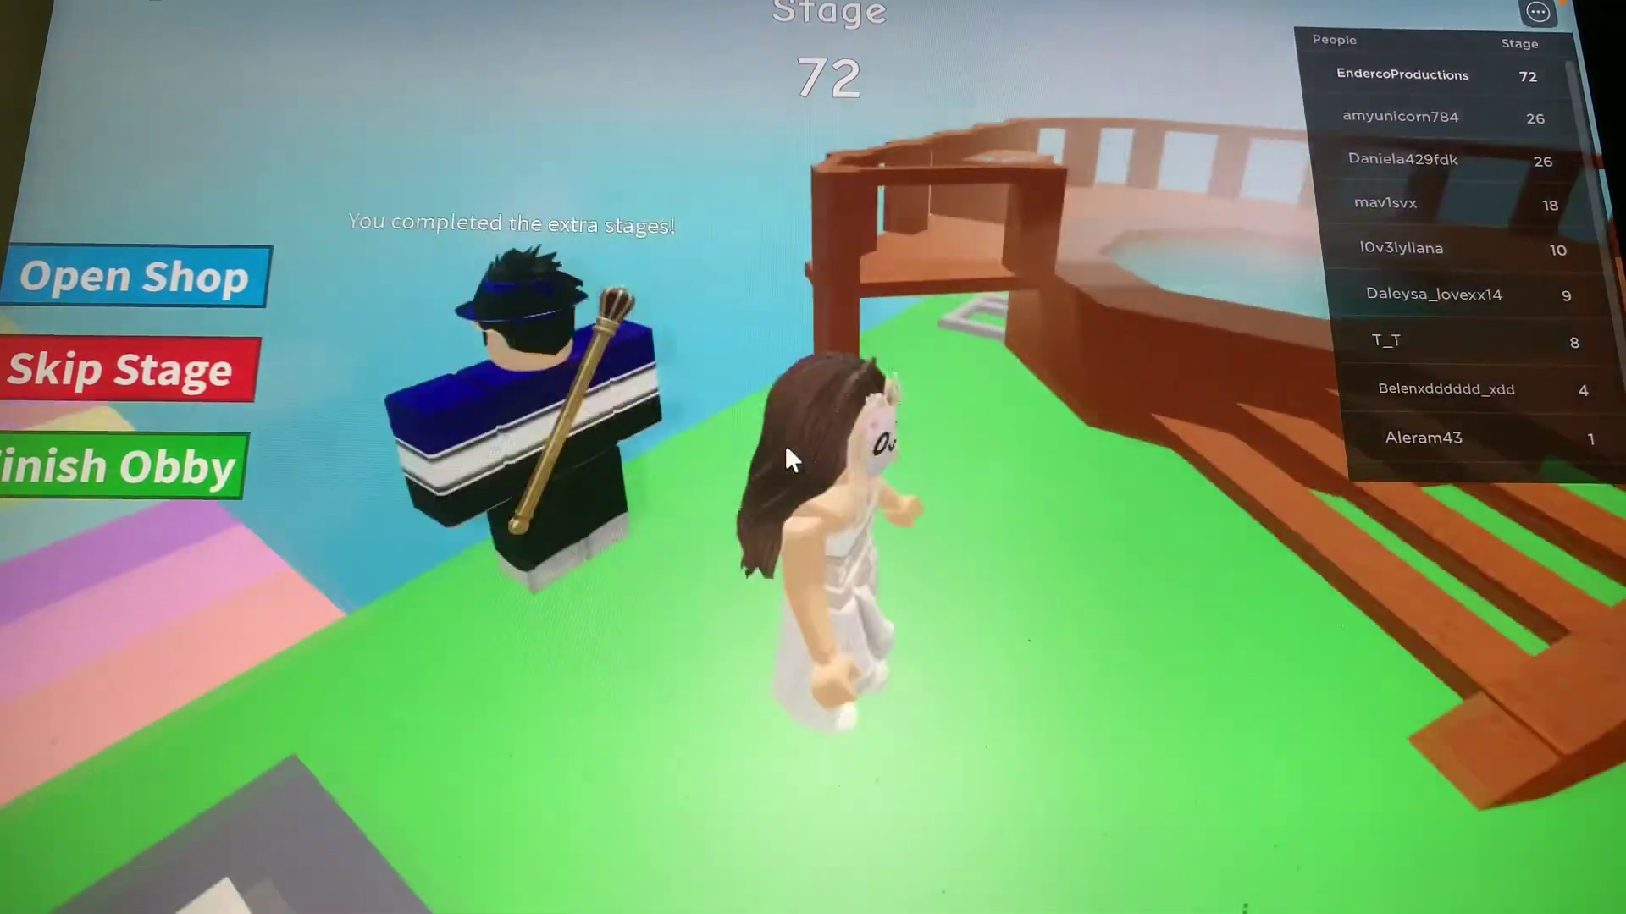
key(Up)
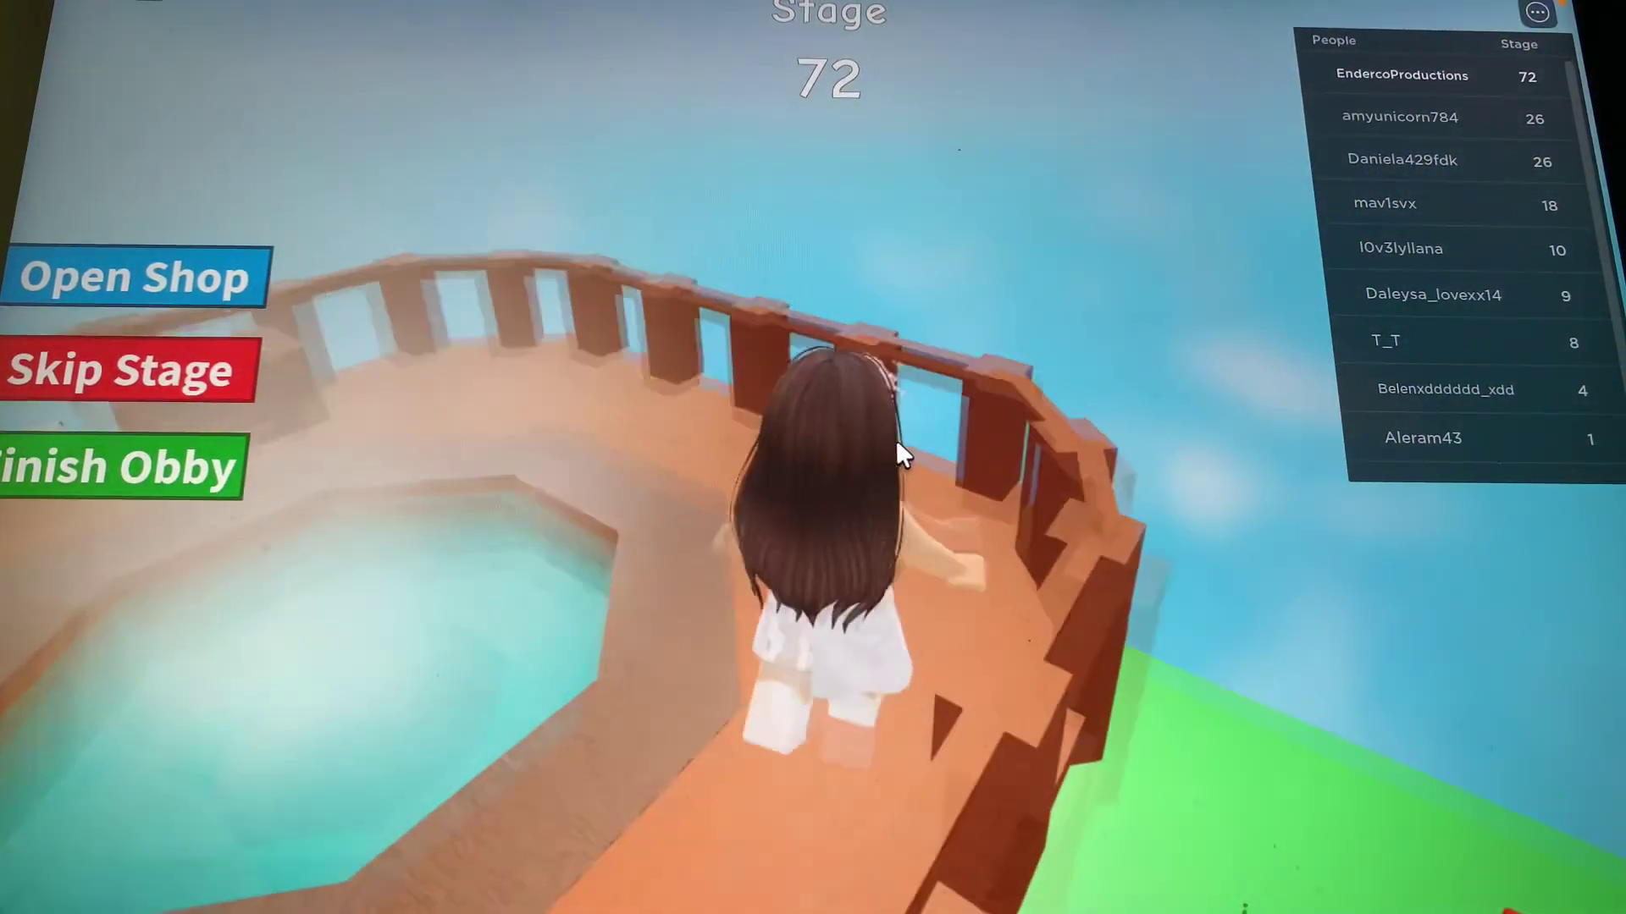
key(space)
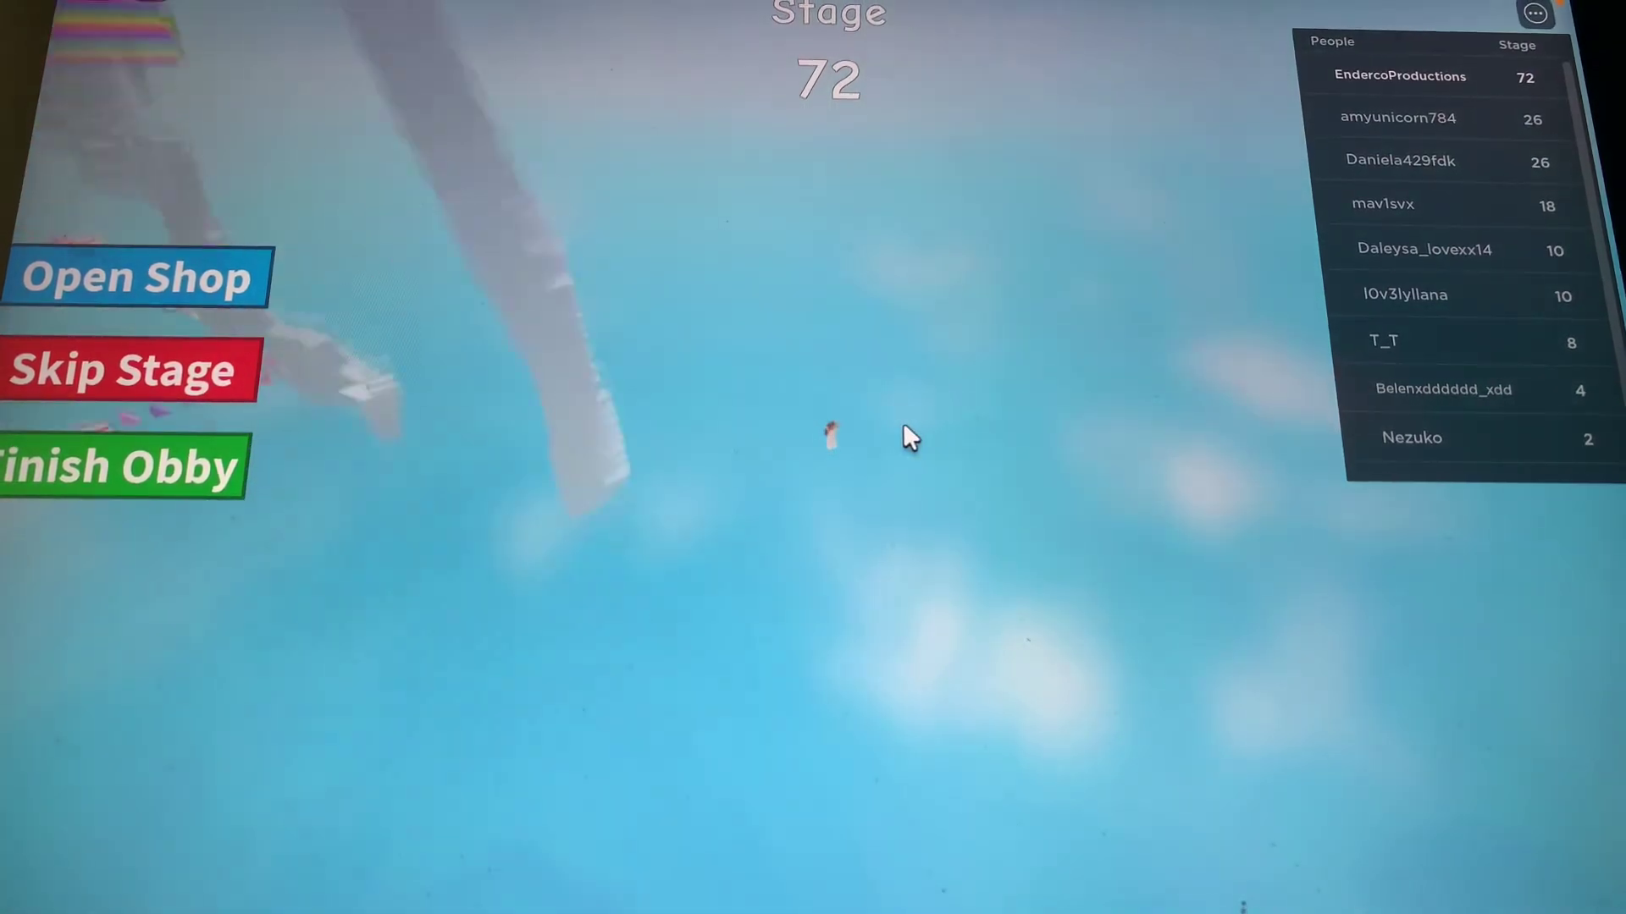